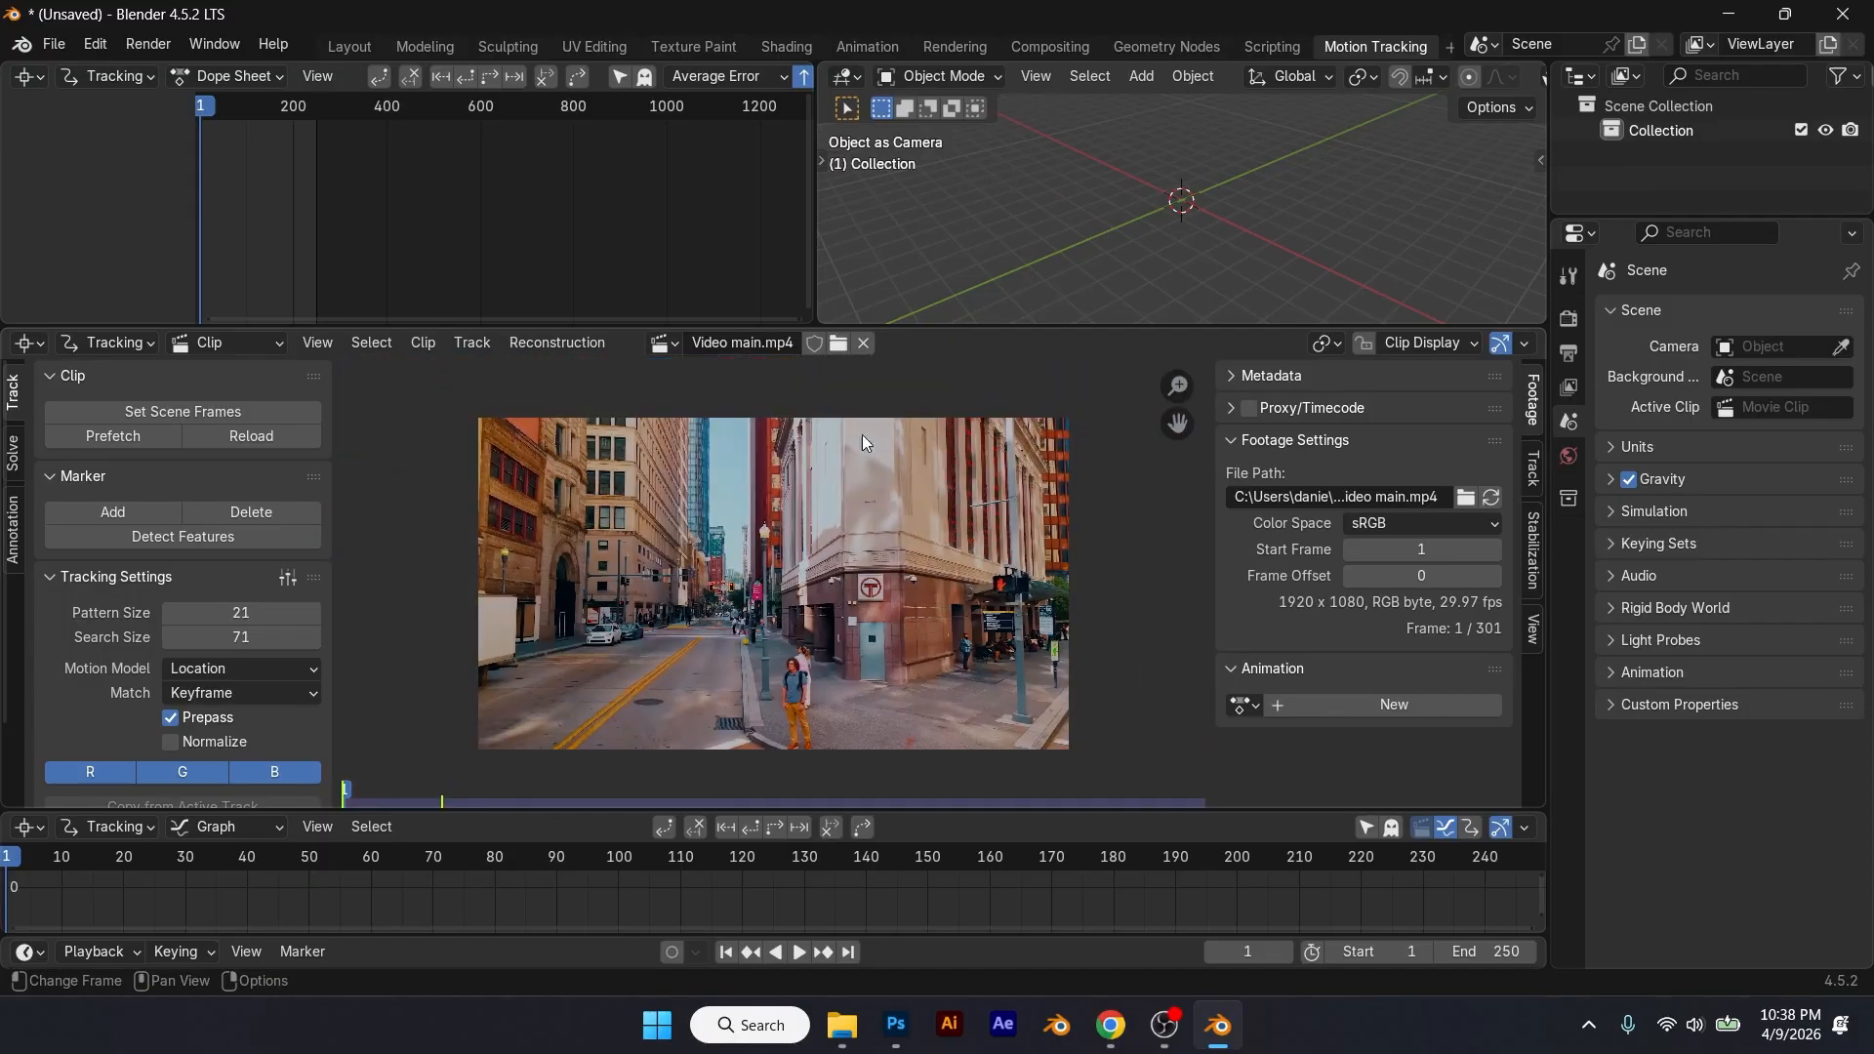
Step: Match the scene frame range to the clip's length and prefetch the clip's frames into memory
{"action": "left_click", "coordinate": [222, 413]}
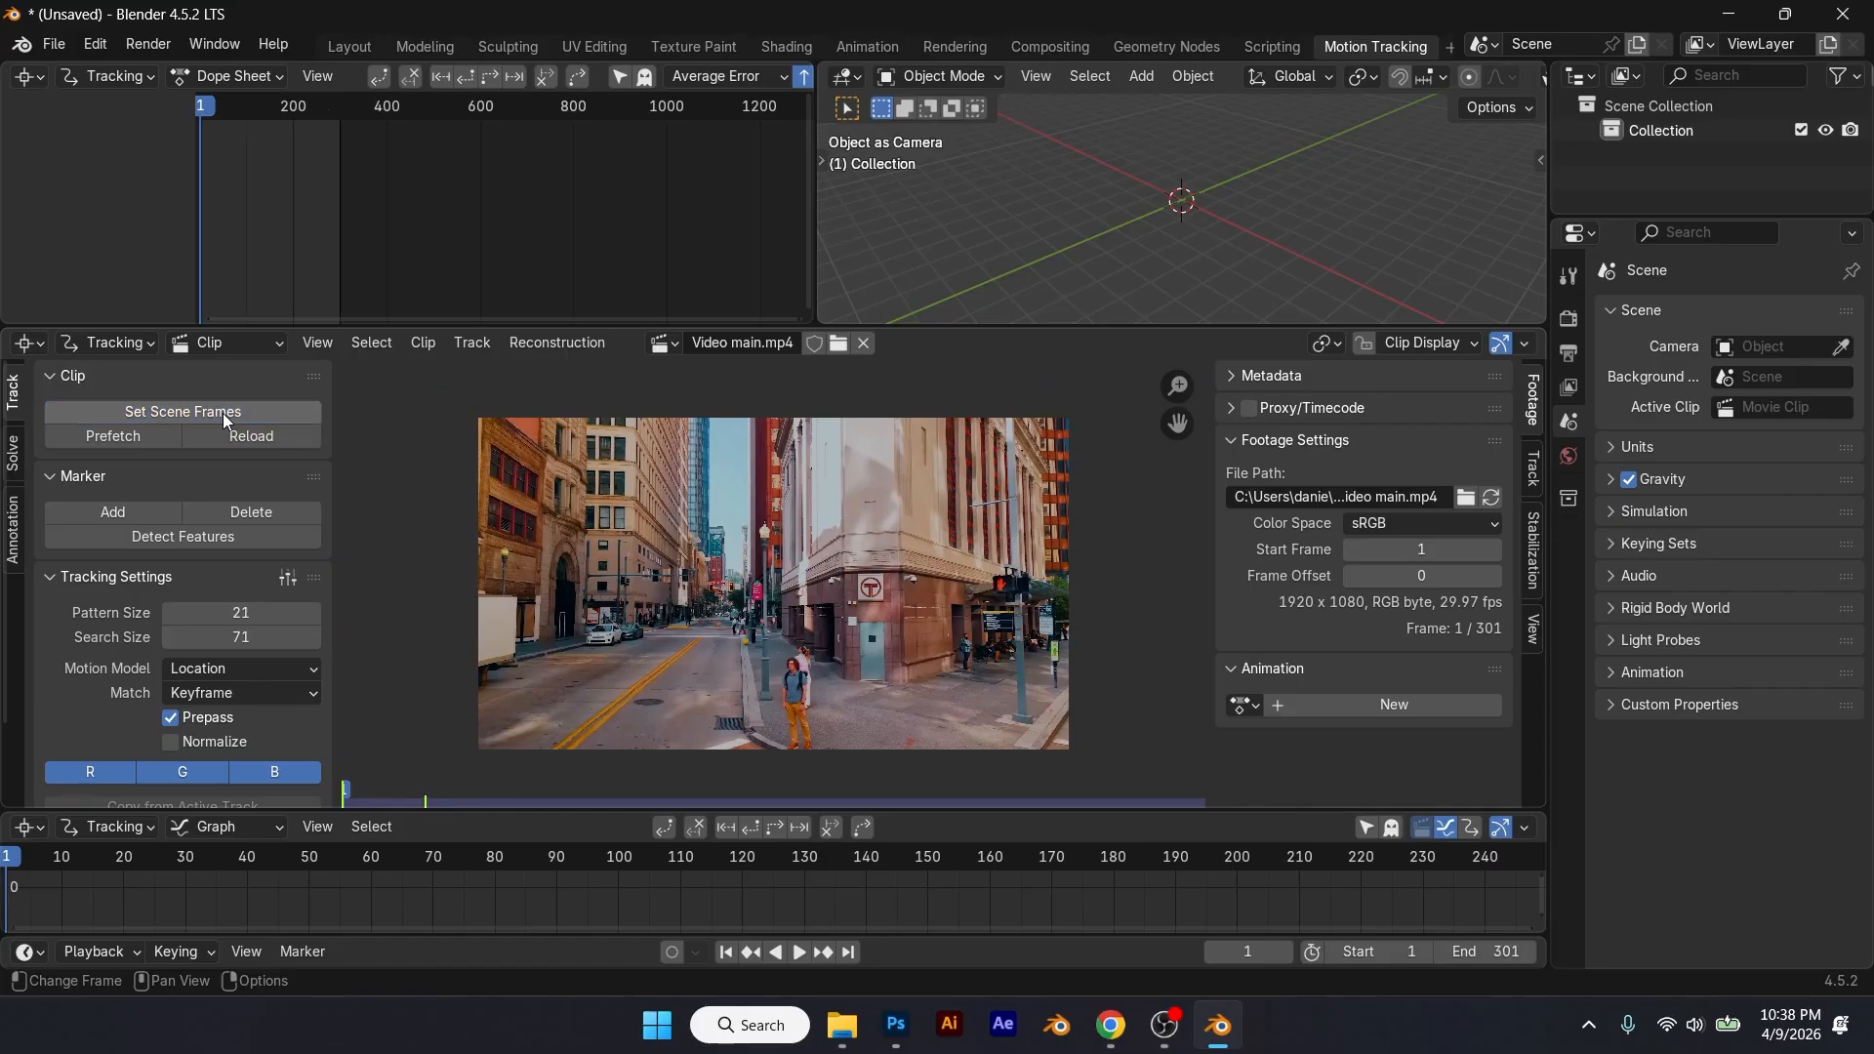
{"action": "scroll", "coordinate": [660, 902], "scroll_direction": "down", "scroll_amount": 3}
{"action": "scroll", "coordinate": [684, 898], "scroll_direction": "down", "scroll_amount": 1}
{"action": "scroll", "coordinate": [706, 894], "scroll_direction": "up", "scroll_amount": 1}
{"action": "middle_click_drag", "start_coordinate": [733, 897], "coordinate": [630, 893]}
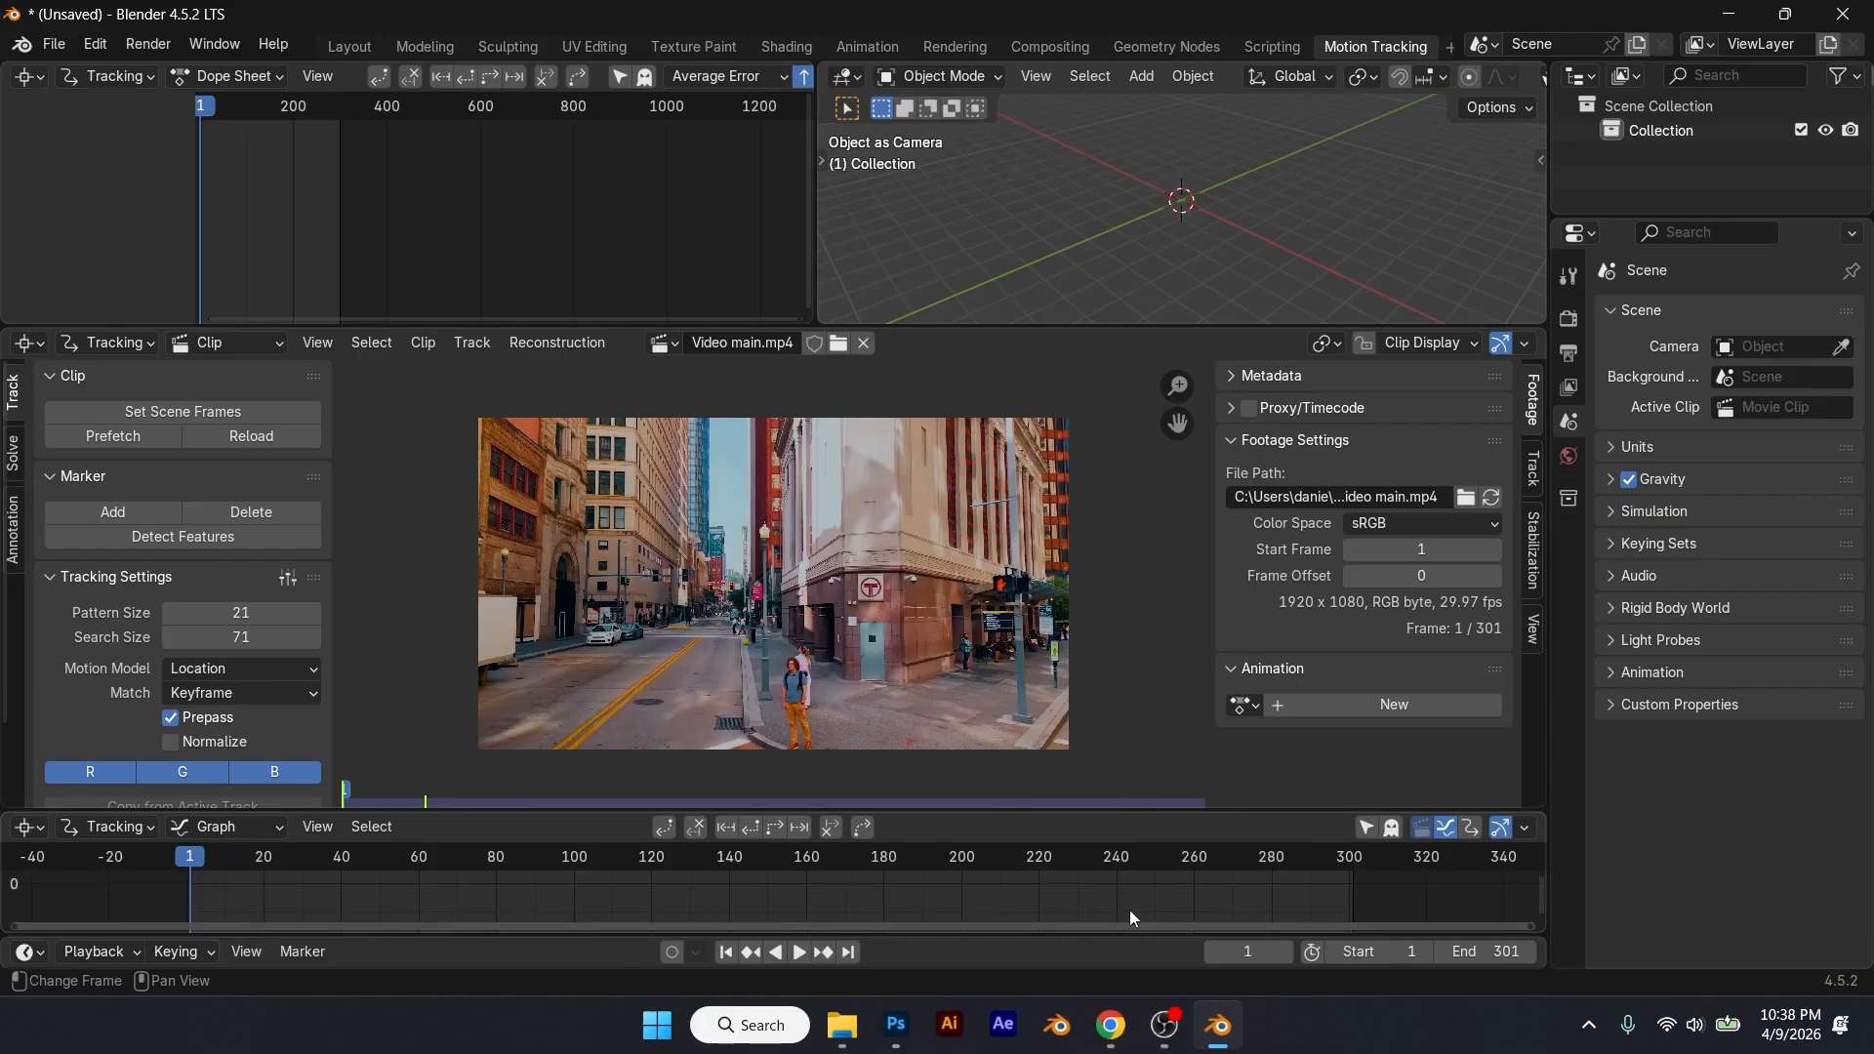
{"action": "left_click", "coordinate": [142, 435]}
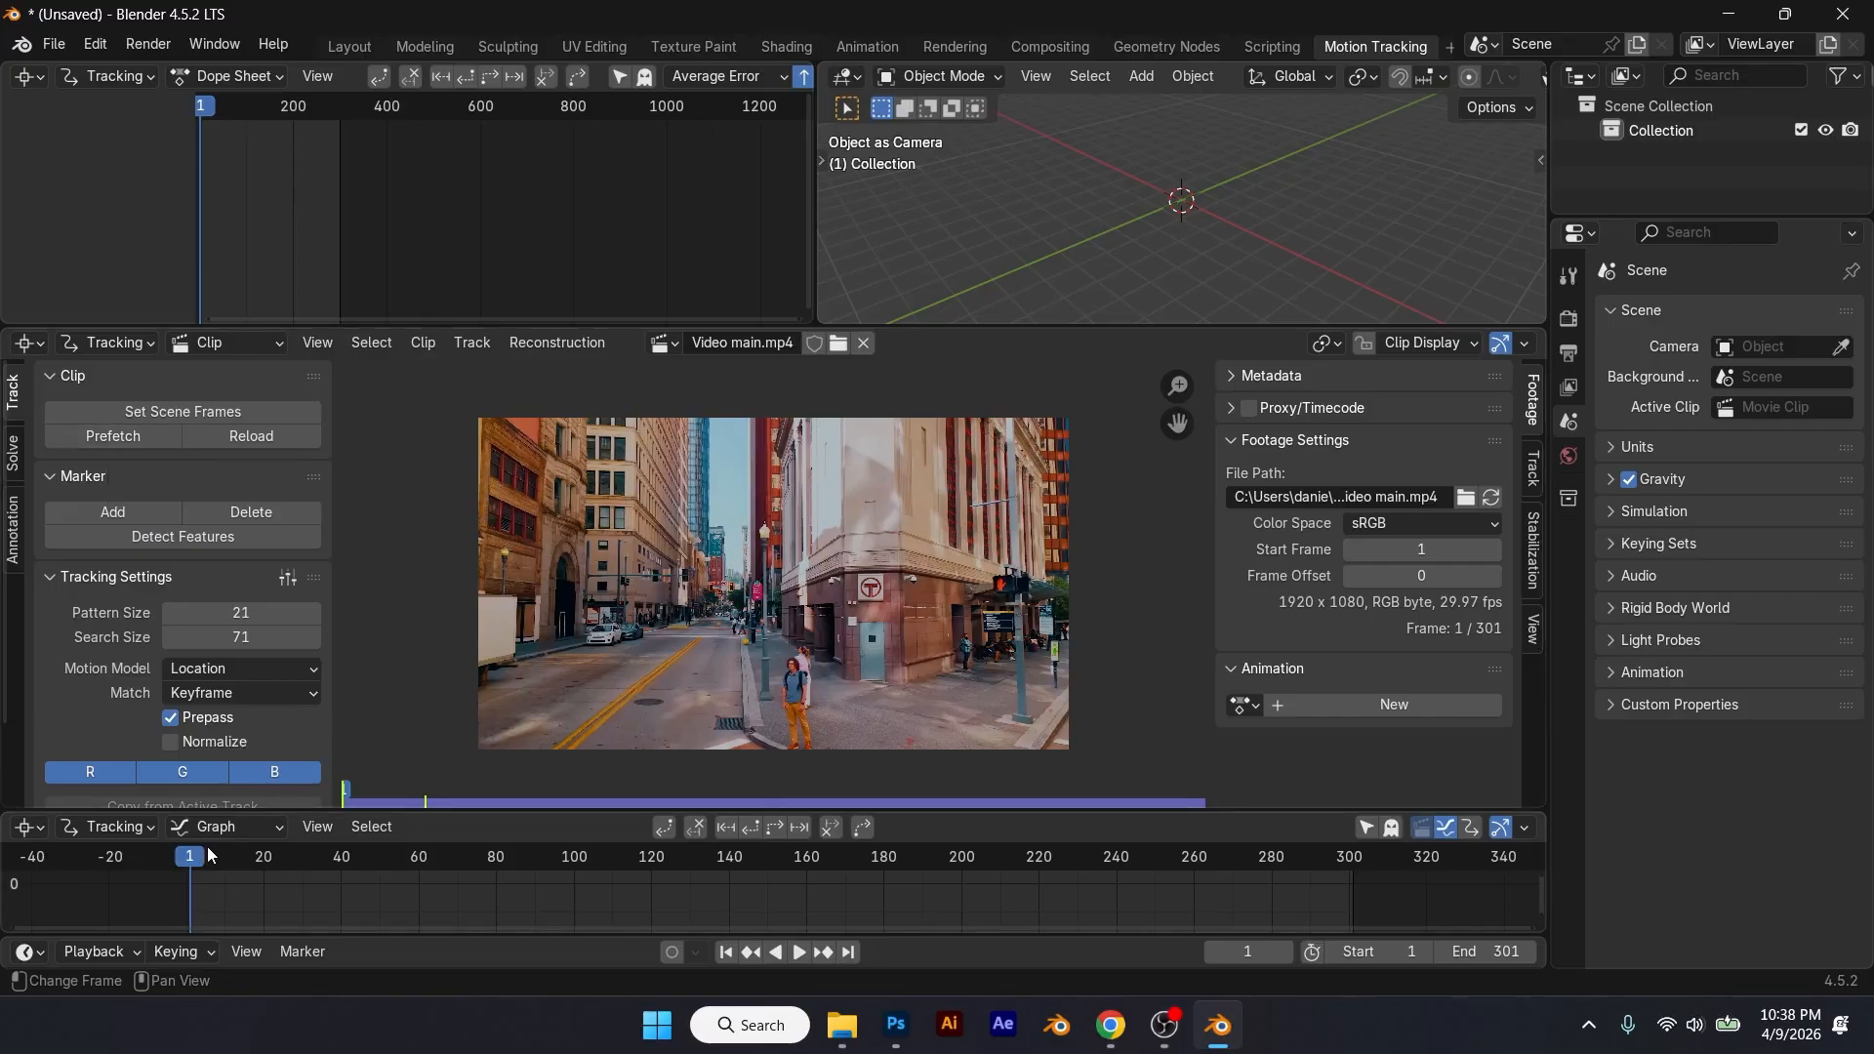
Step: Detect features at frame 1 with a threshold of 0.020 and track the markers forward through the whole clip
{"action": "mouse_move", "coordinate": [202, 857]}
{"action": "left_mouse_down"}
{"action": "mouse_move", "coordinate": [1003, 940]}
{"action": "mouse_move", "coordinate": [1308, 889]}
{"action": "mouse_move", "coordinate": [190, 877]}
{"action": "left_mouse_up"}
{"action": "left_click", "coordinate": [238, 539]}
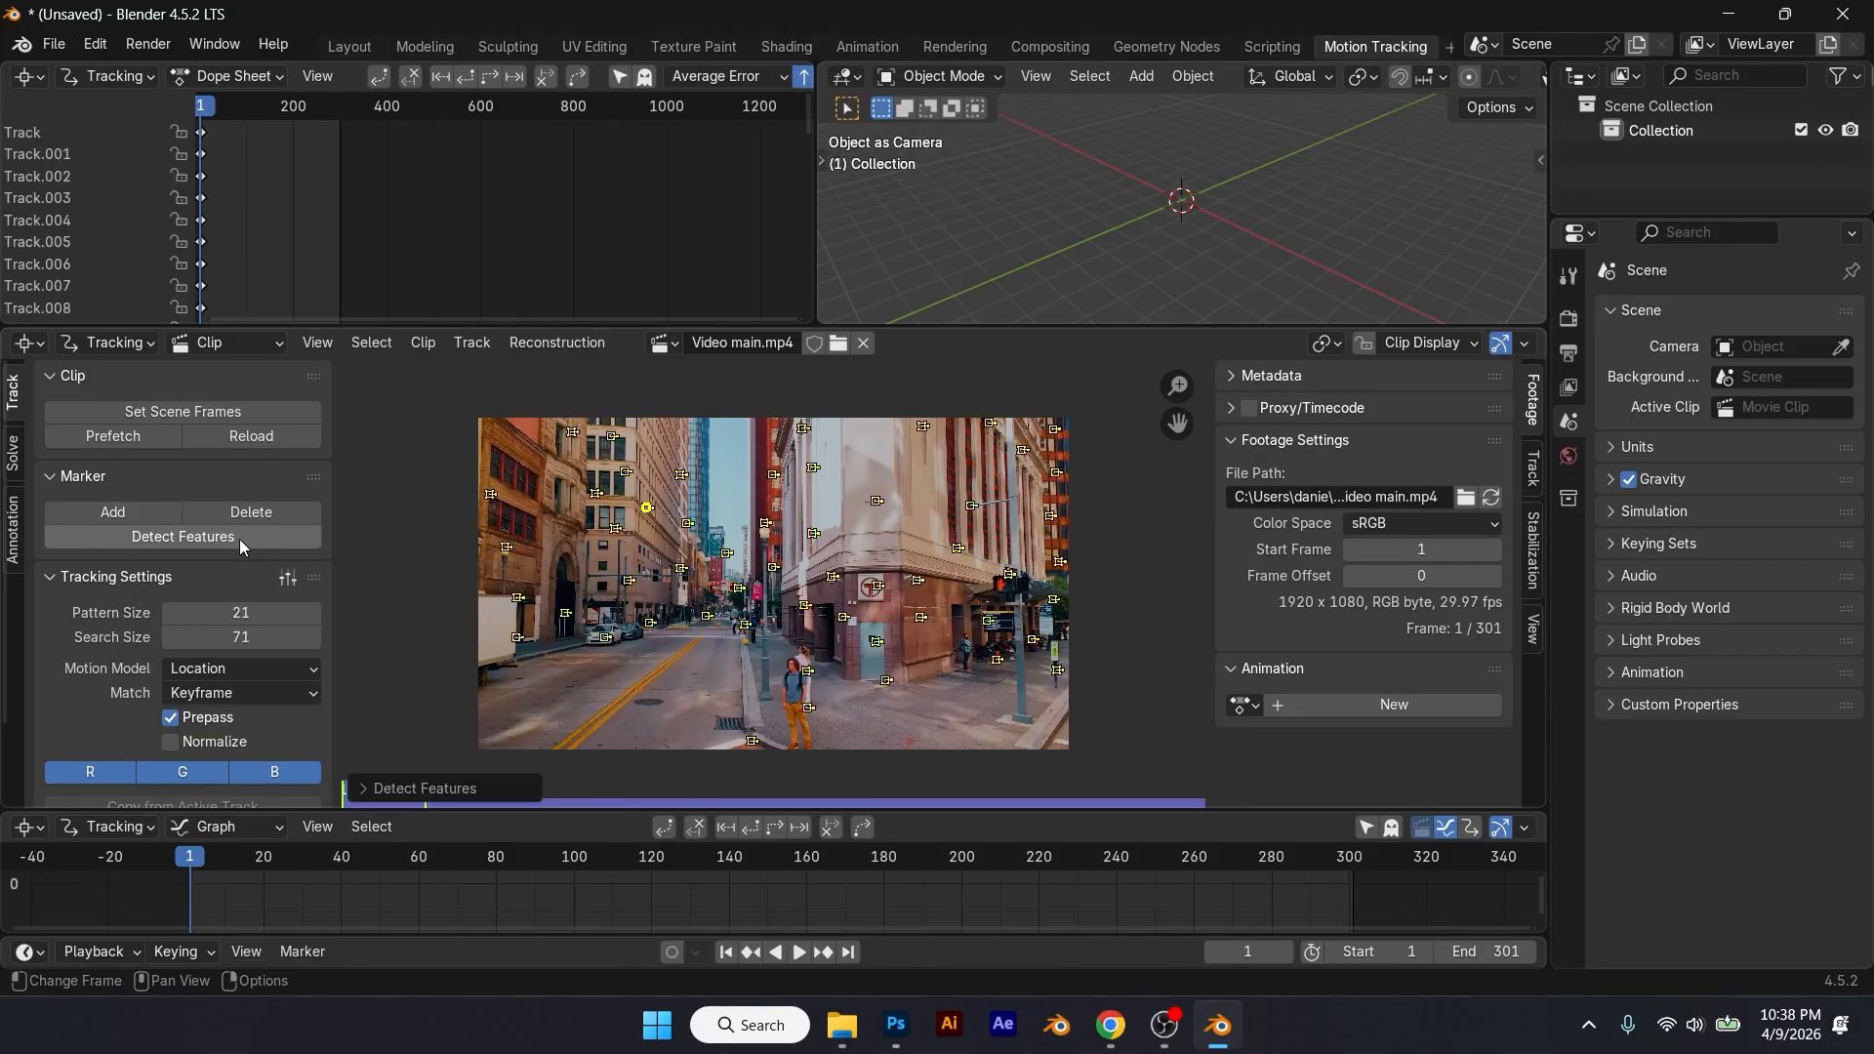
{"action": "left_click", "coordinate": [372, 788]}
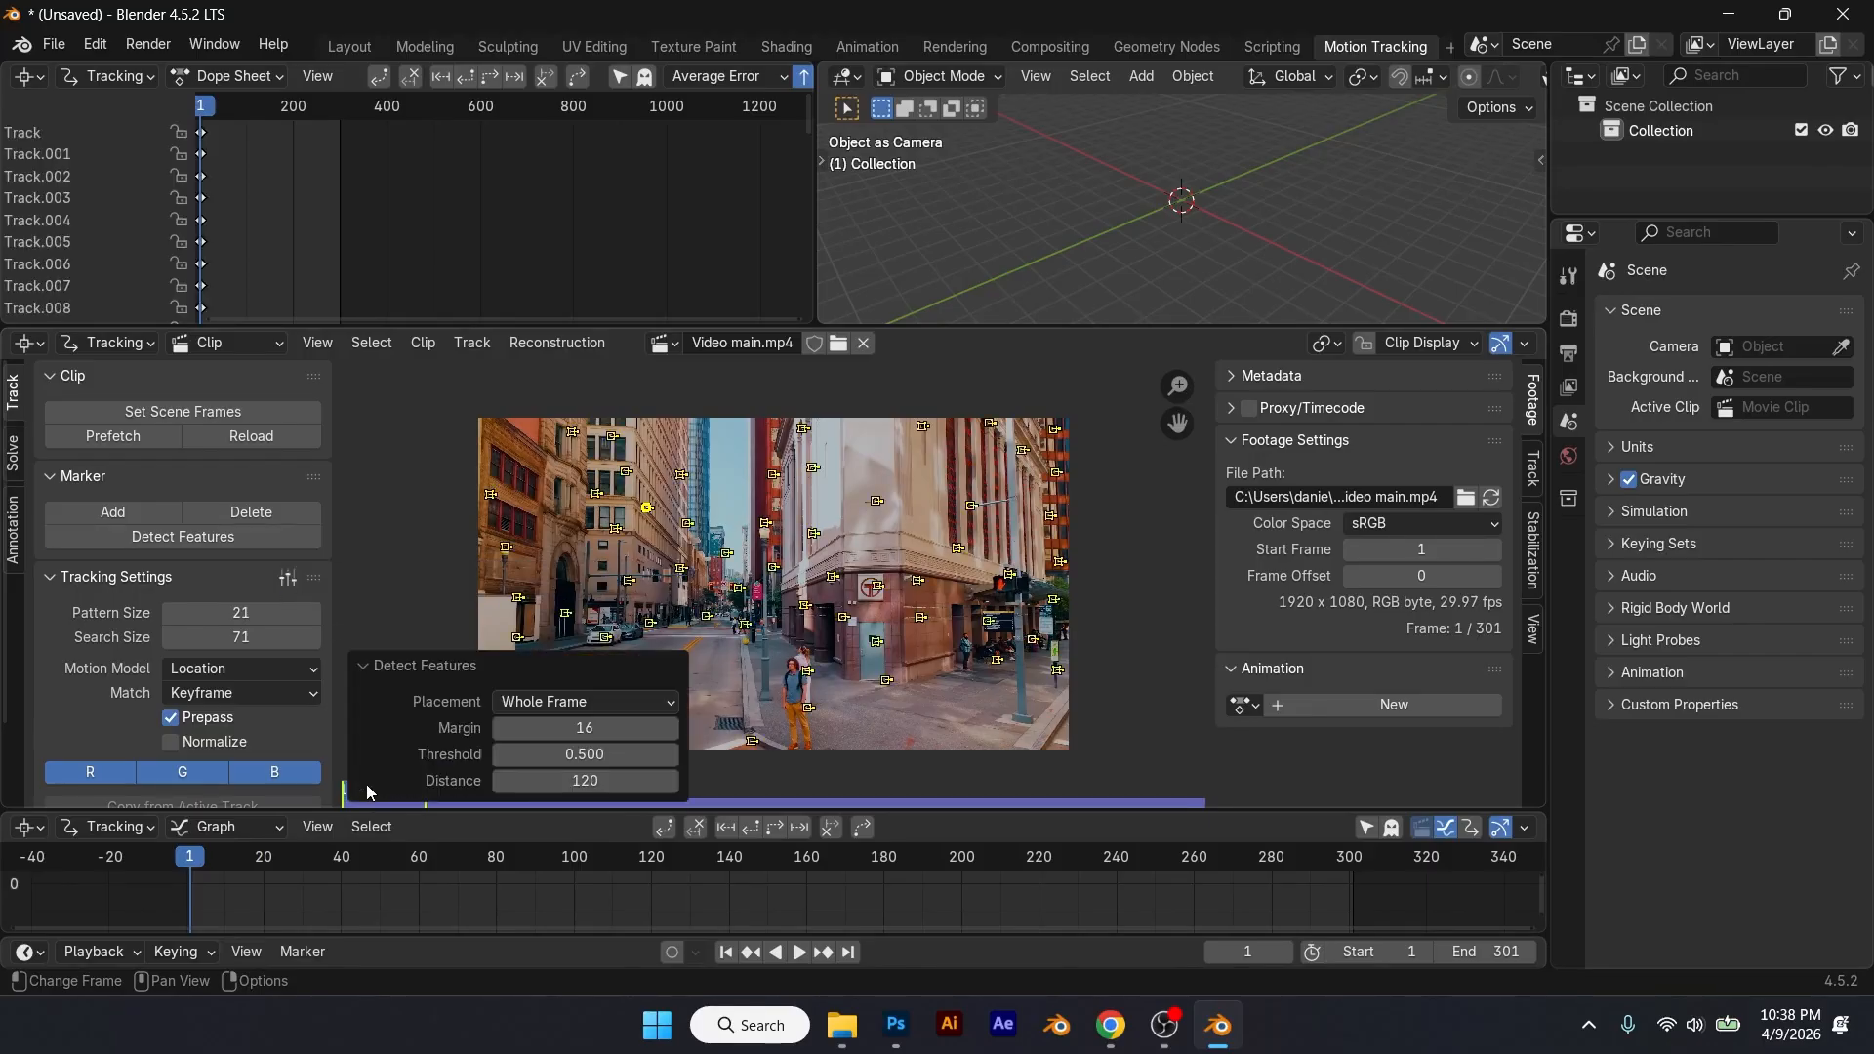
{"action": "scroll", "coordinate": [804, 723], "scroll_direction": "down", "scroll_amount": 2}
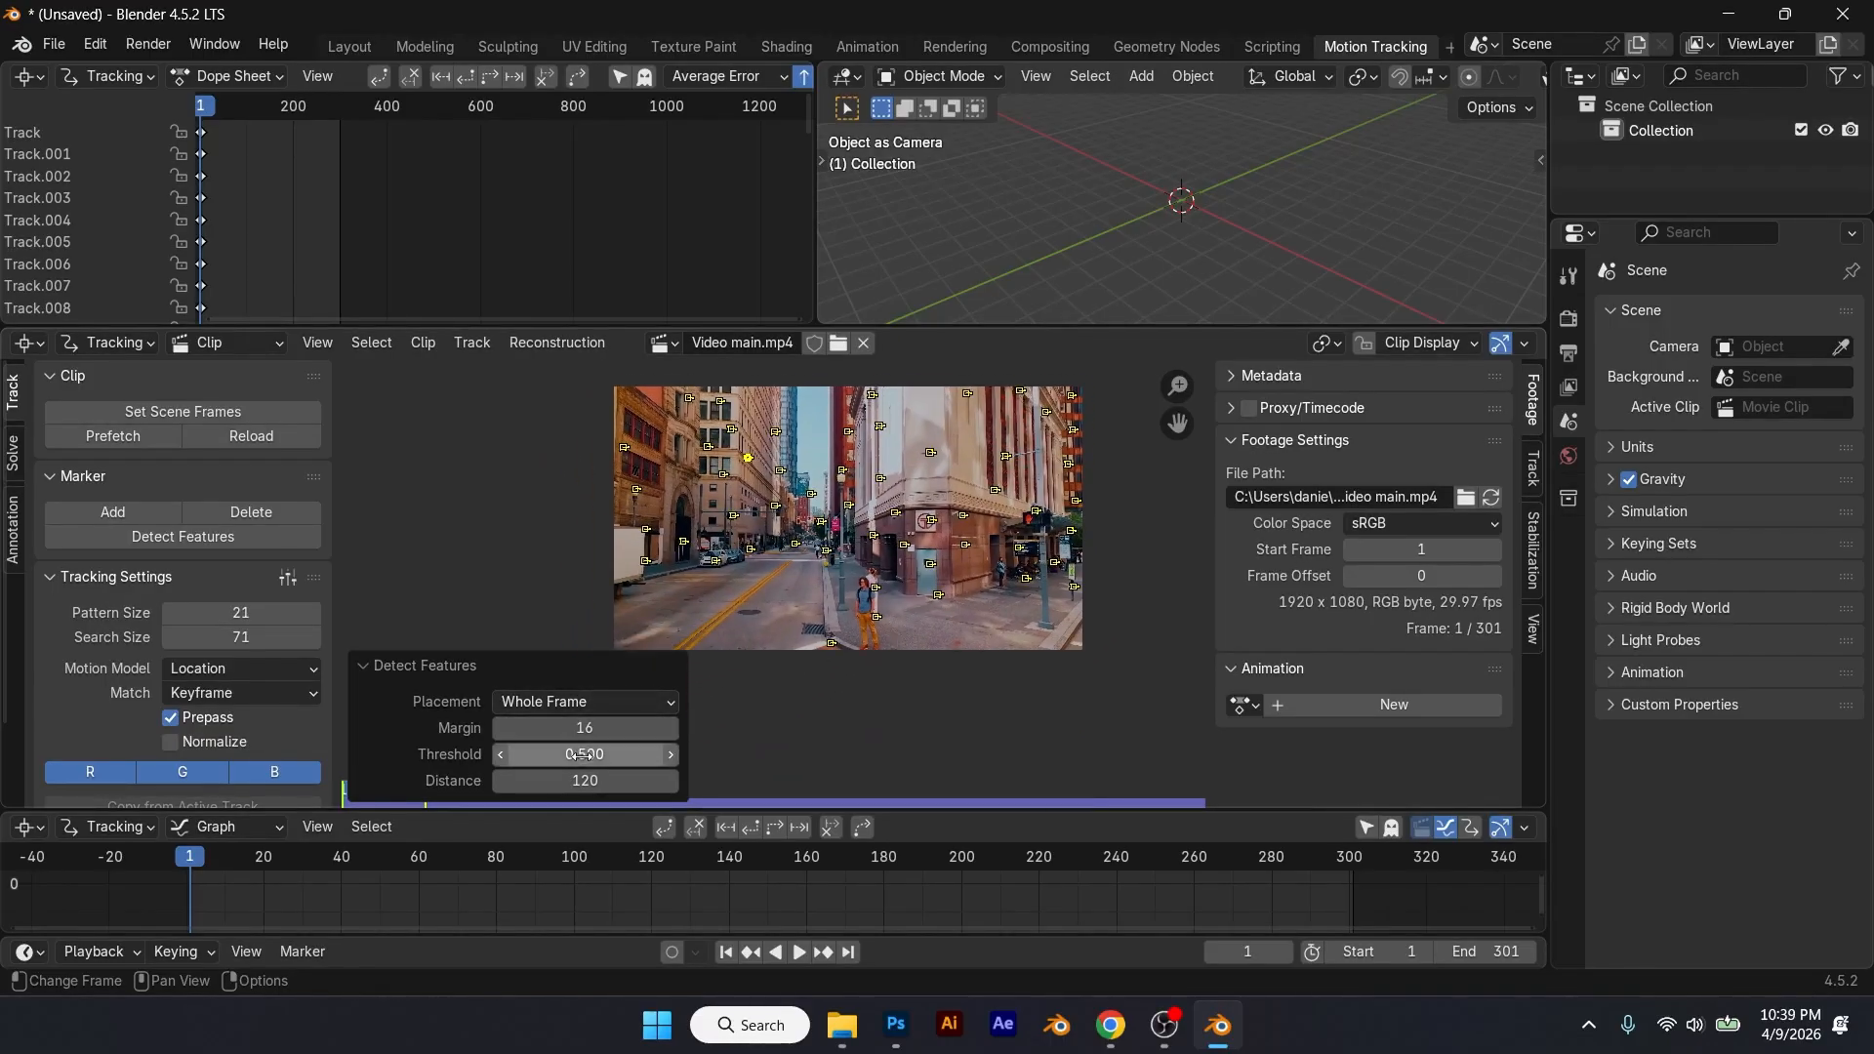
{"action": "left_click_drag", "start_coordinate": [585, 755], "coordinate": [525, 755]}
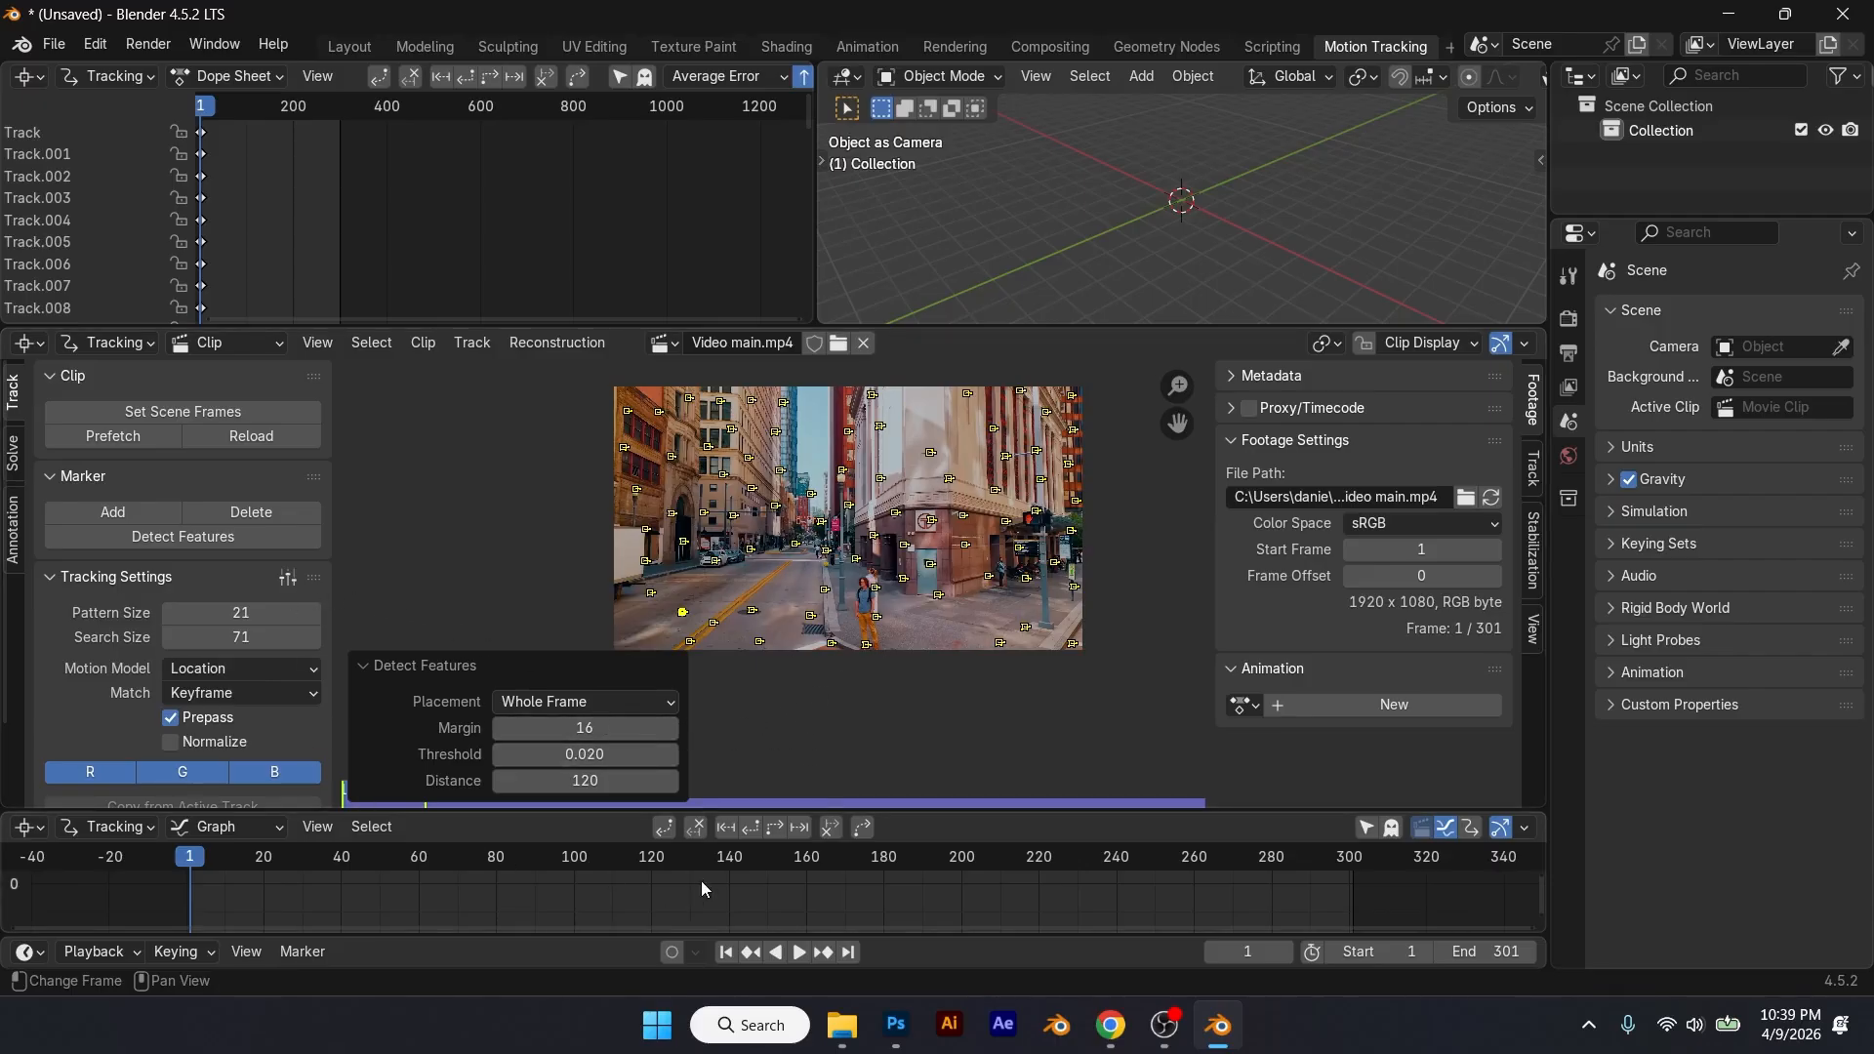
{"action": "left_click", "coordinate": [777, 829]}
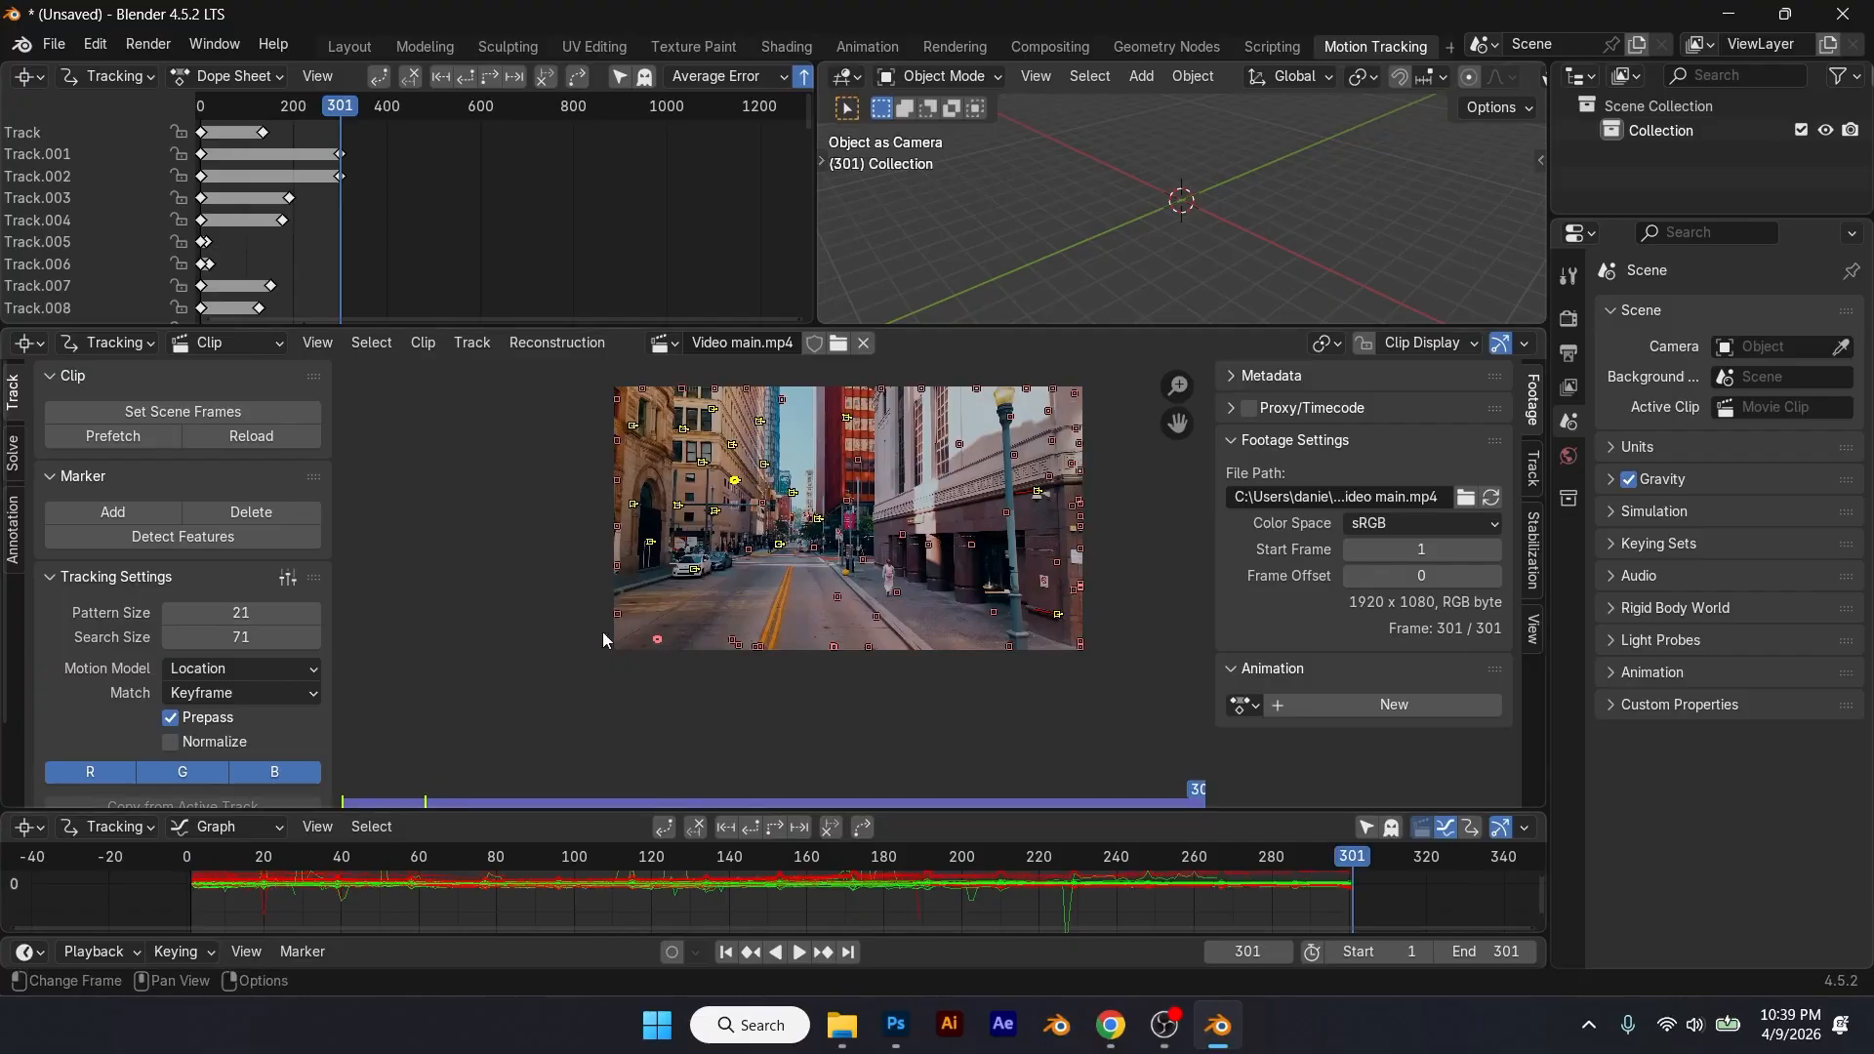
Step: Detect features on the last frame, 301, and track the new markers backward to the clip's start
{"action": "left_click", "coordinate": [185, 539]}
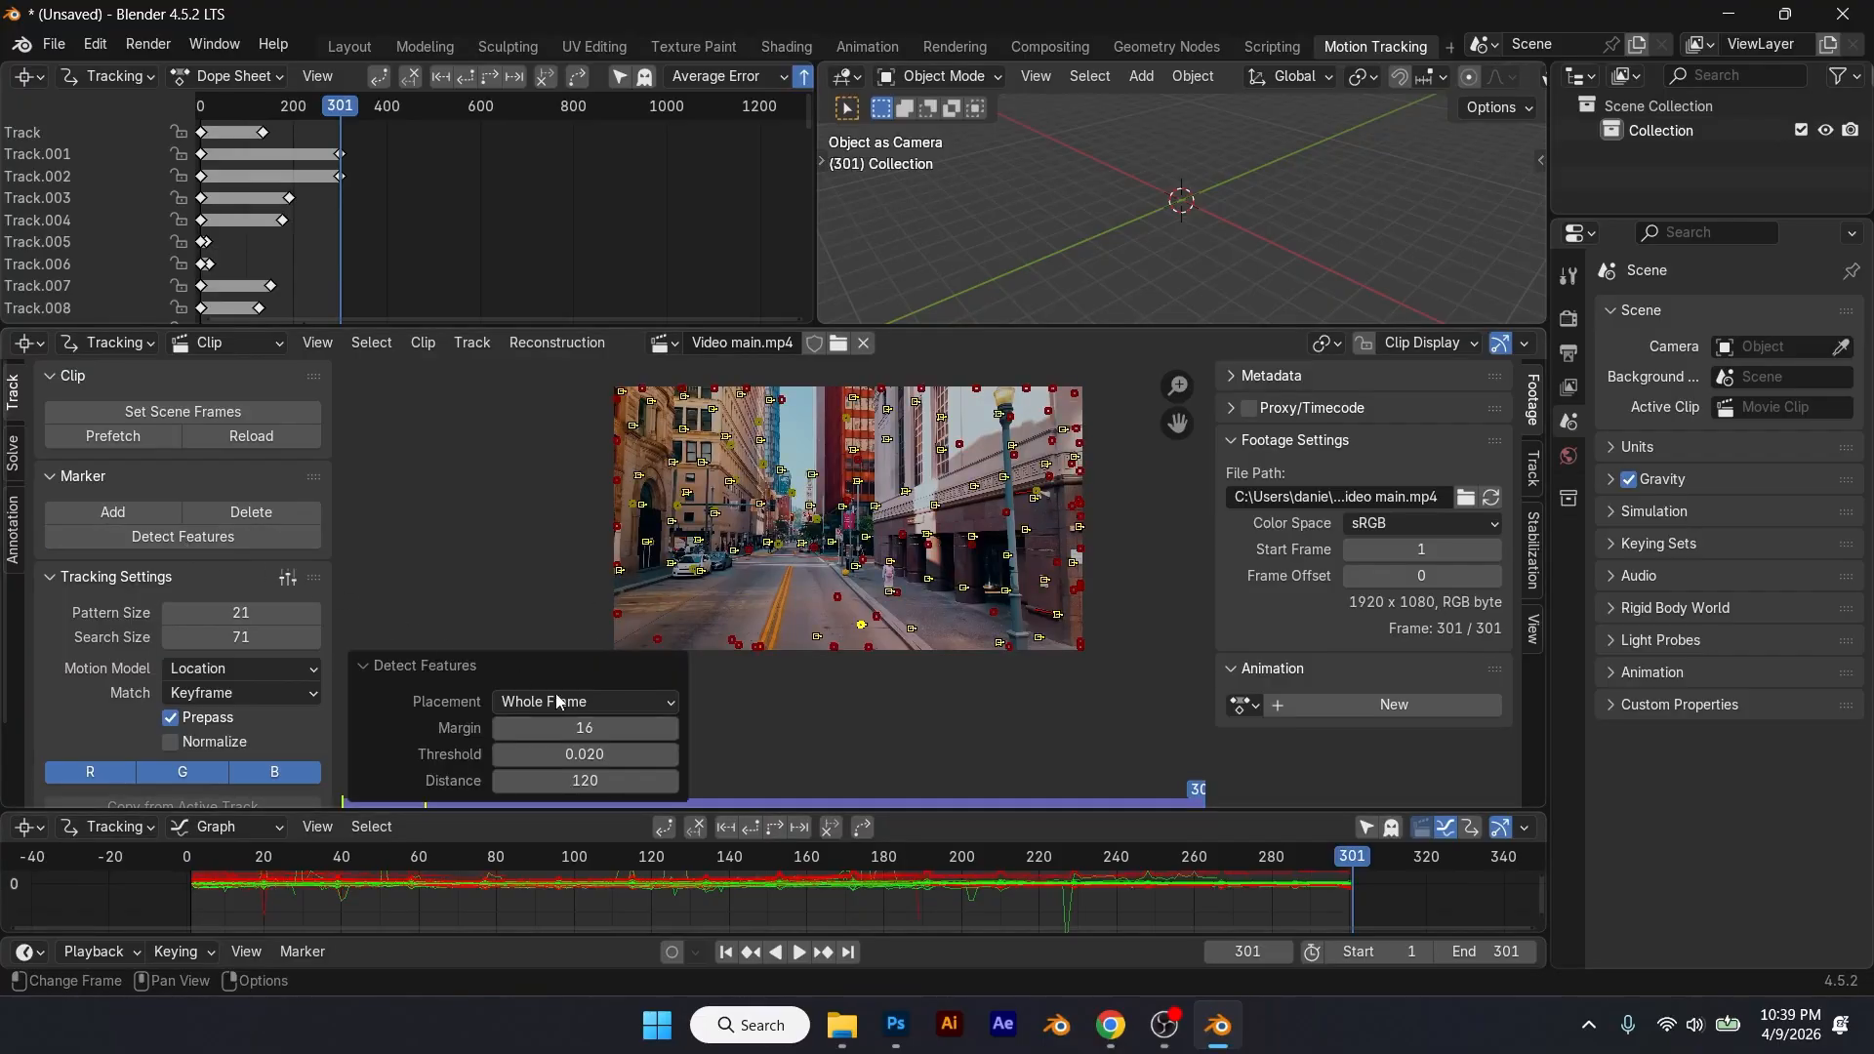
{"action": "left_click", "coordinate": [748, 829]}
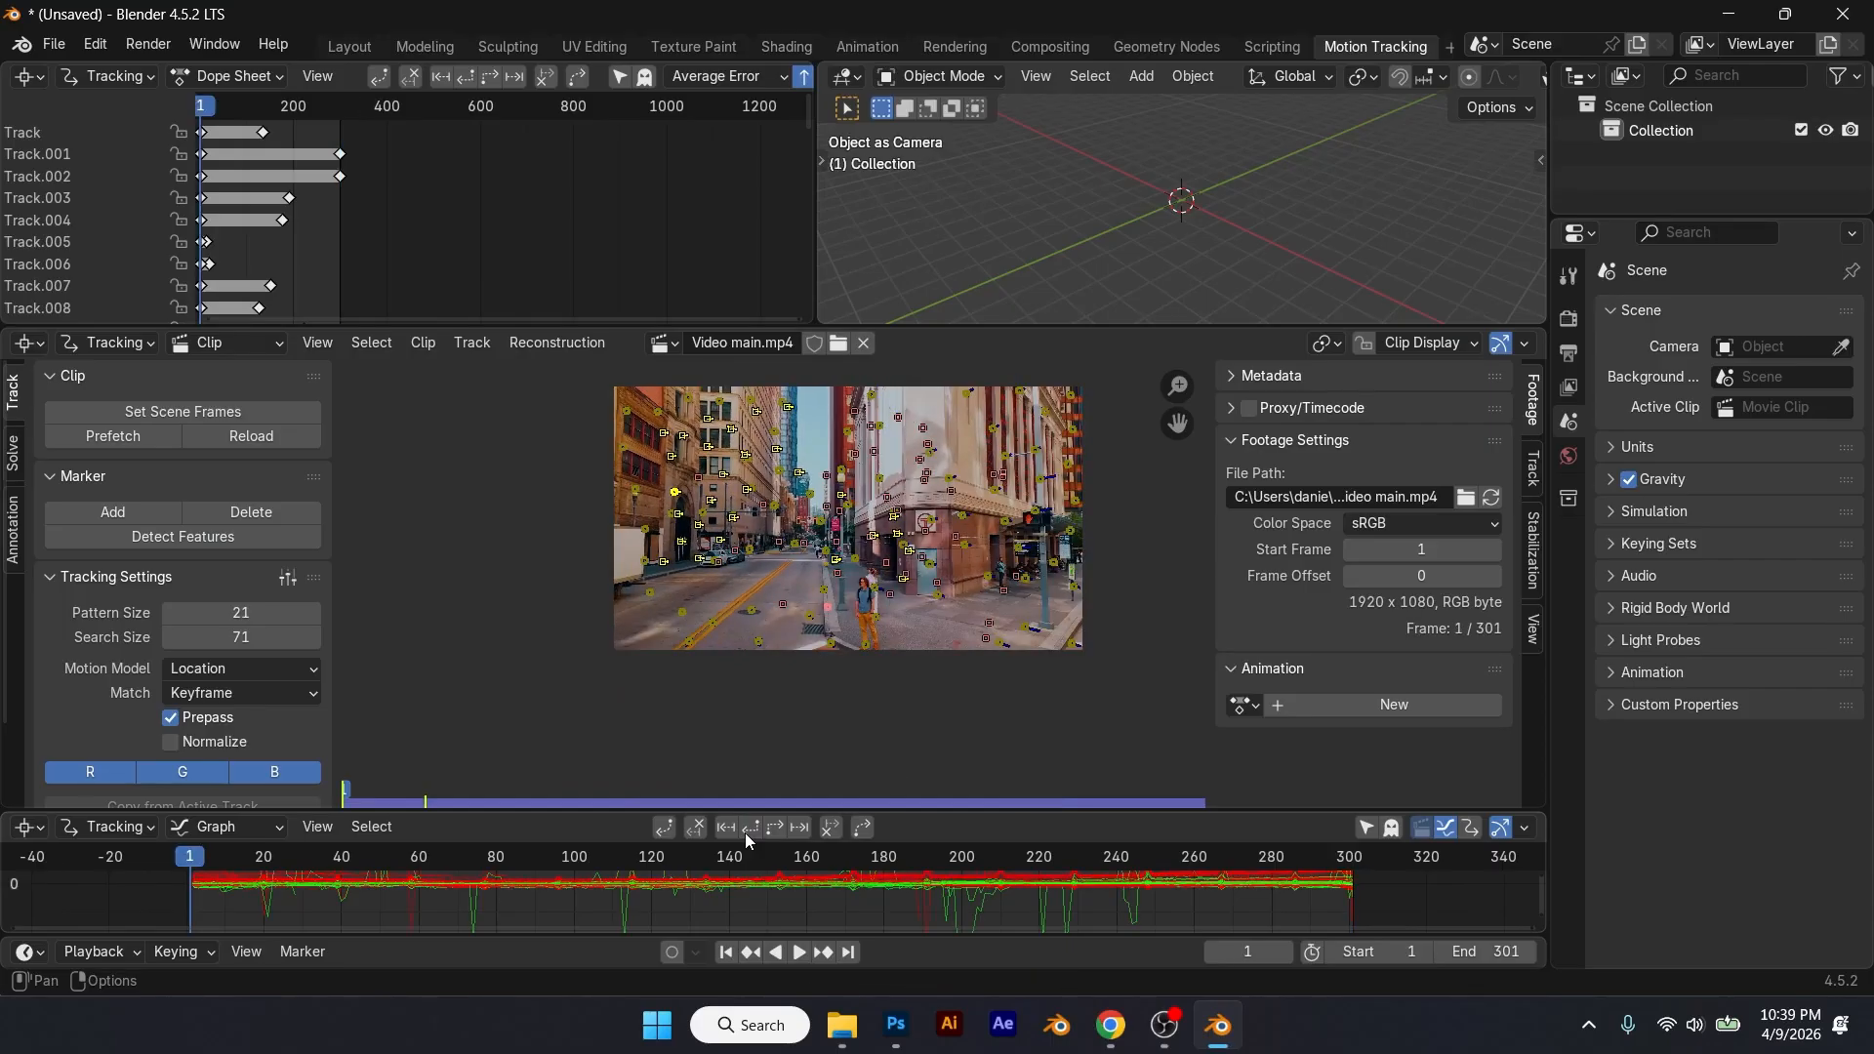
Step: Detect features at frame 160 and track them forward, and repeat the detection at frame 160 with backward tracking
{"action": "left_click", "coordinate": [807, 869]}
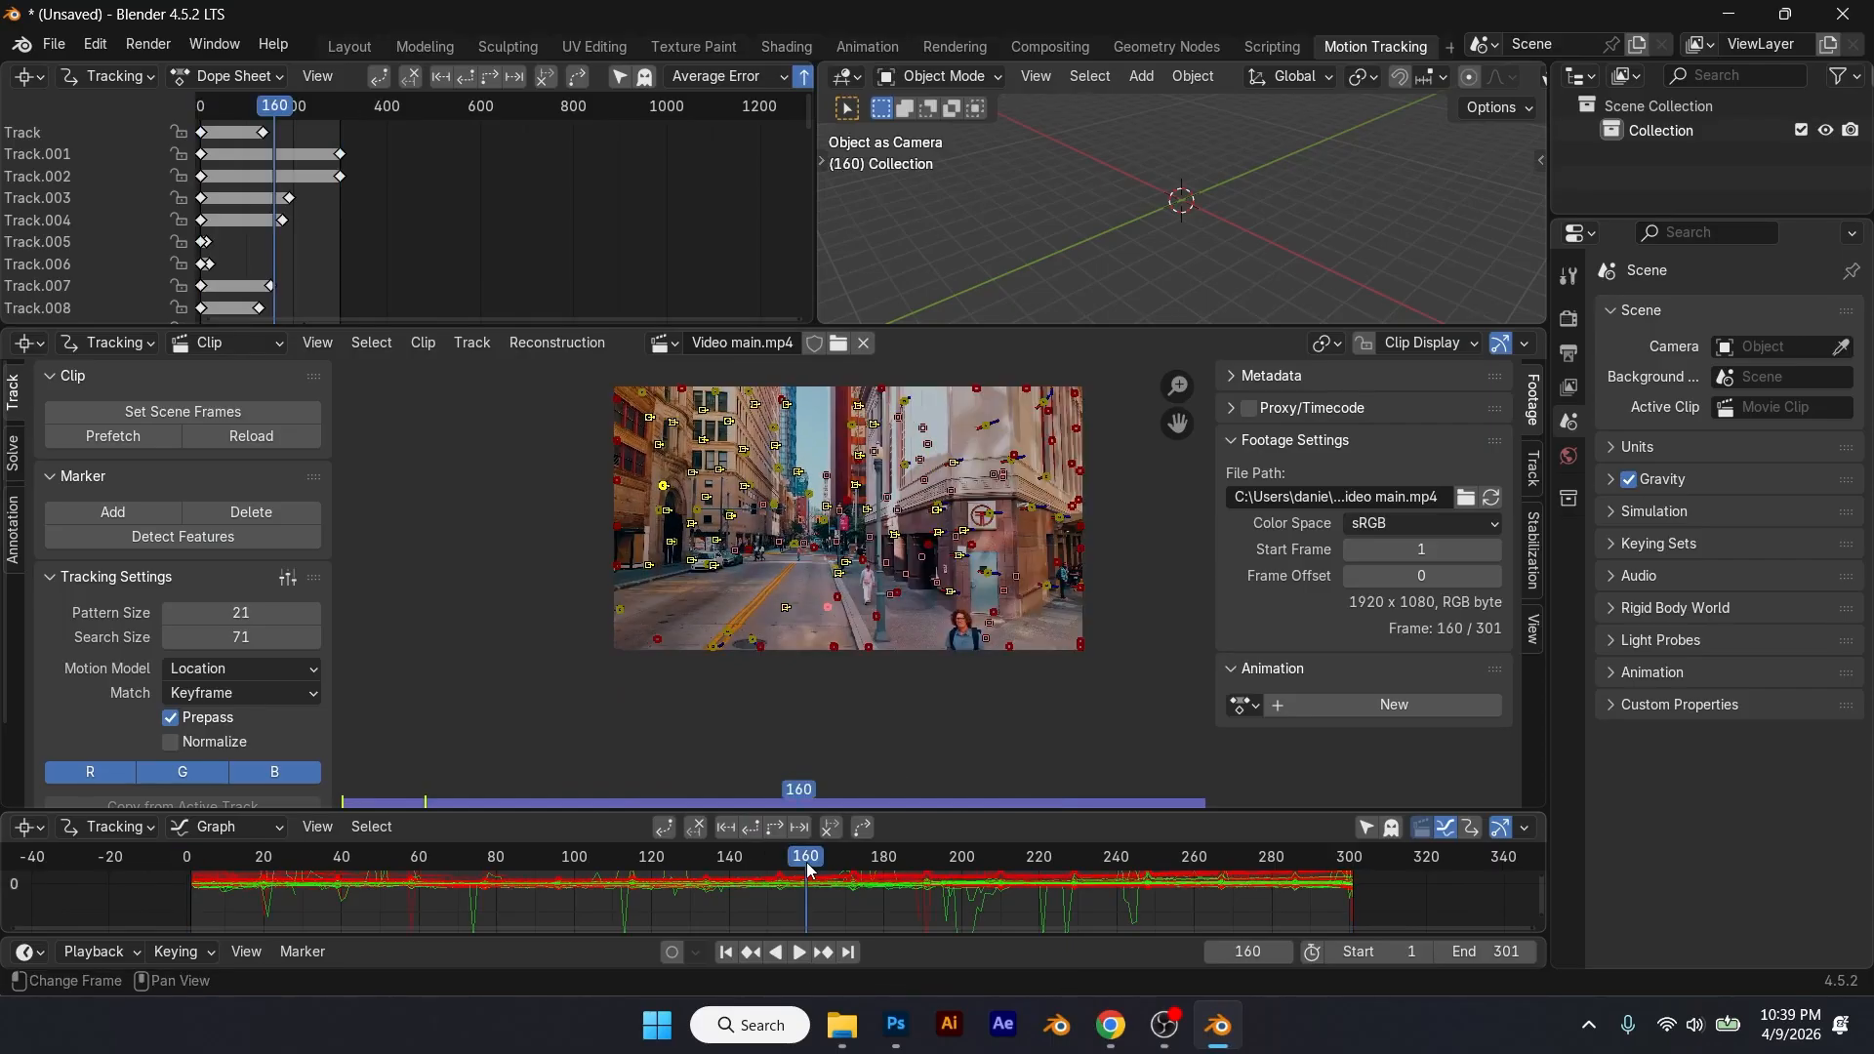
{"action": "left_click", "coordinate": [192, 535]}
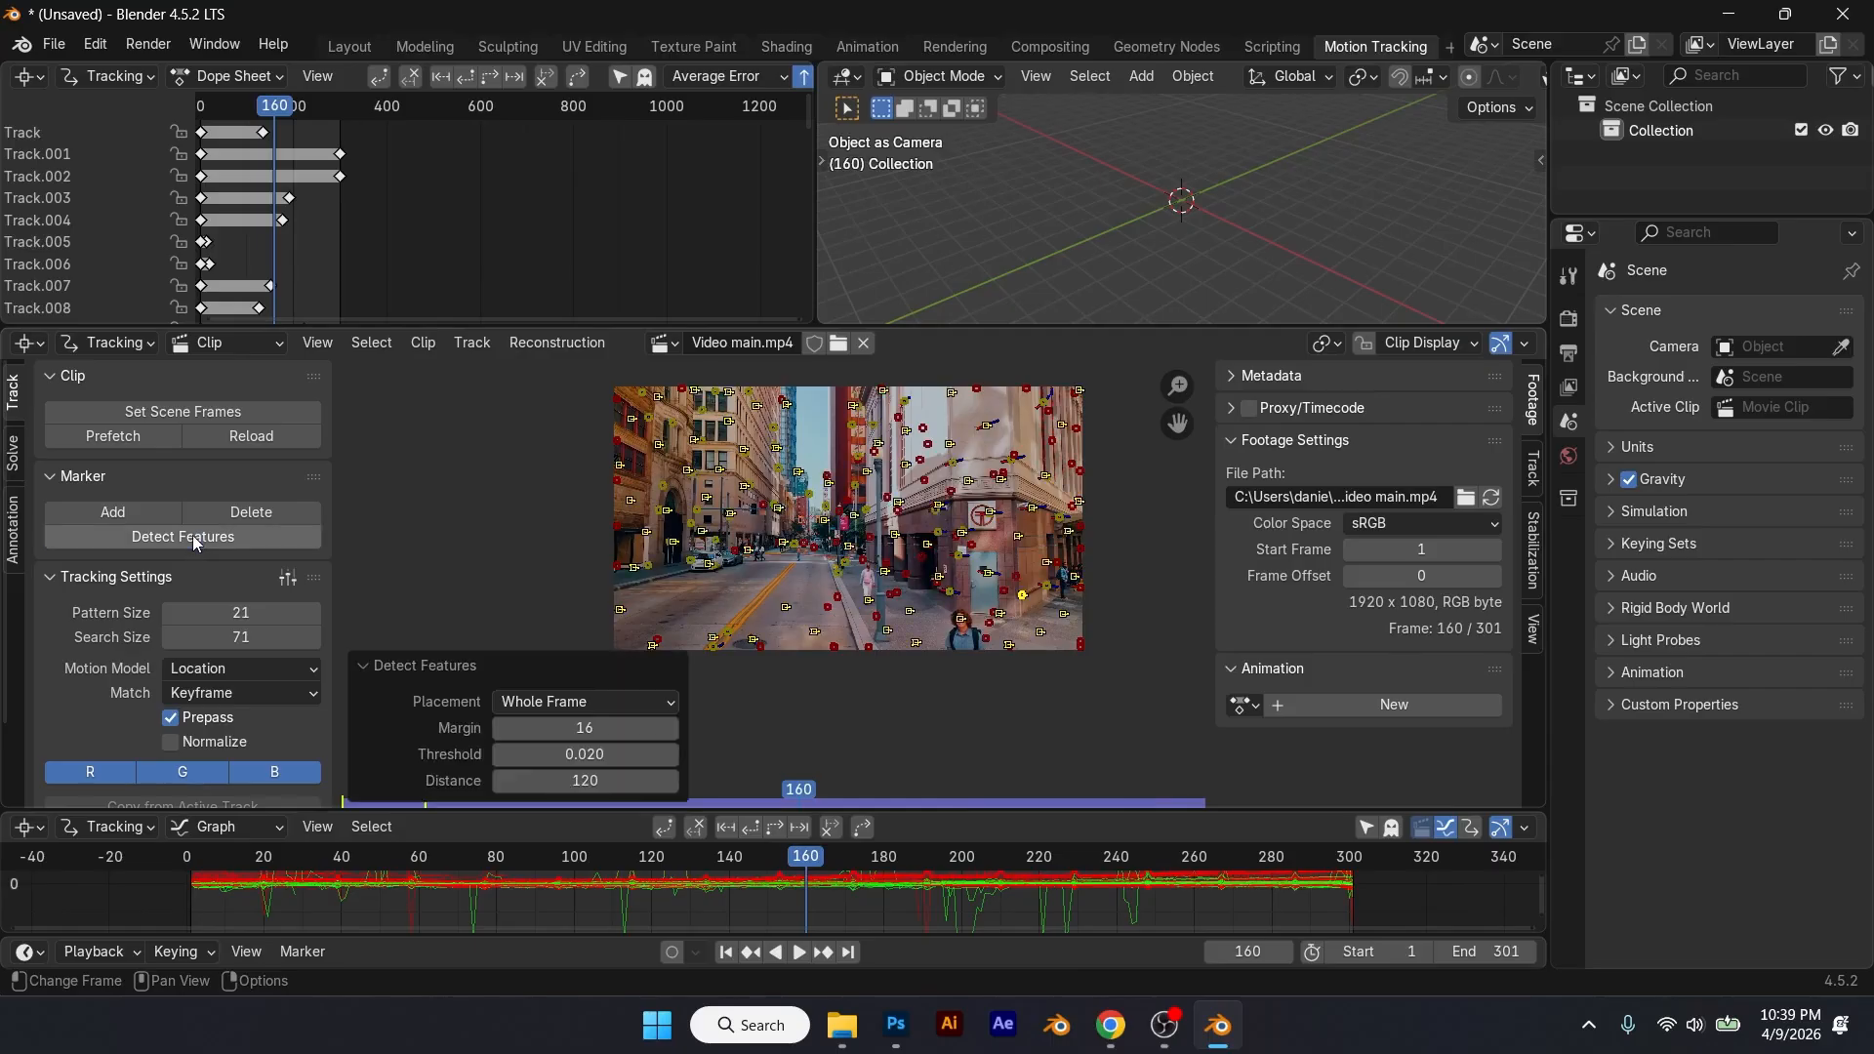
{"action": "left_click", "coordinate": [772, 829]}
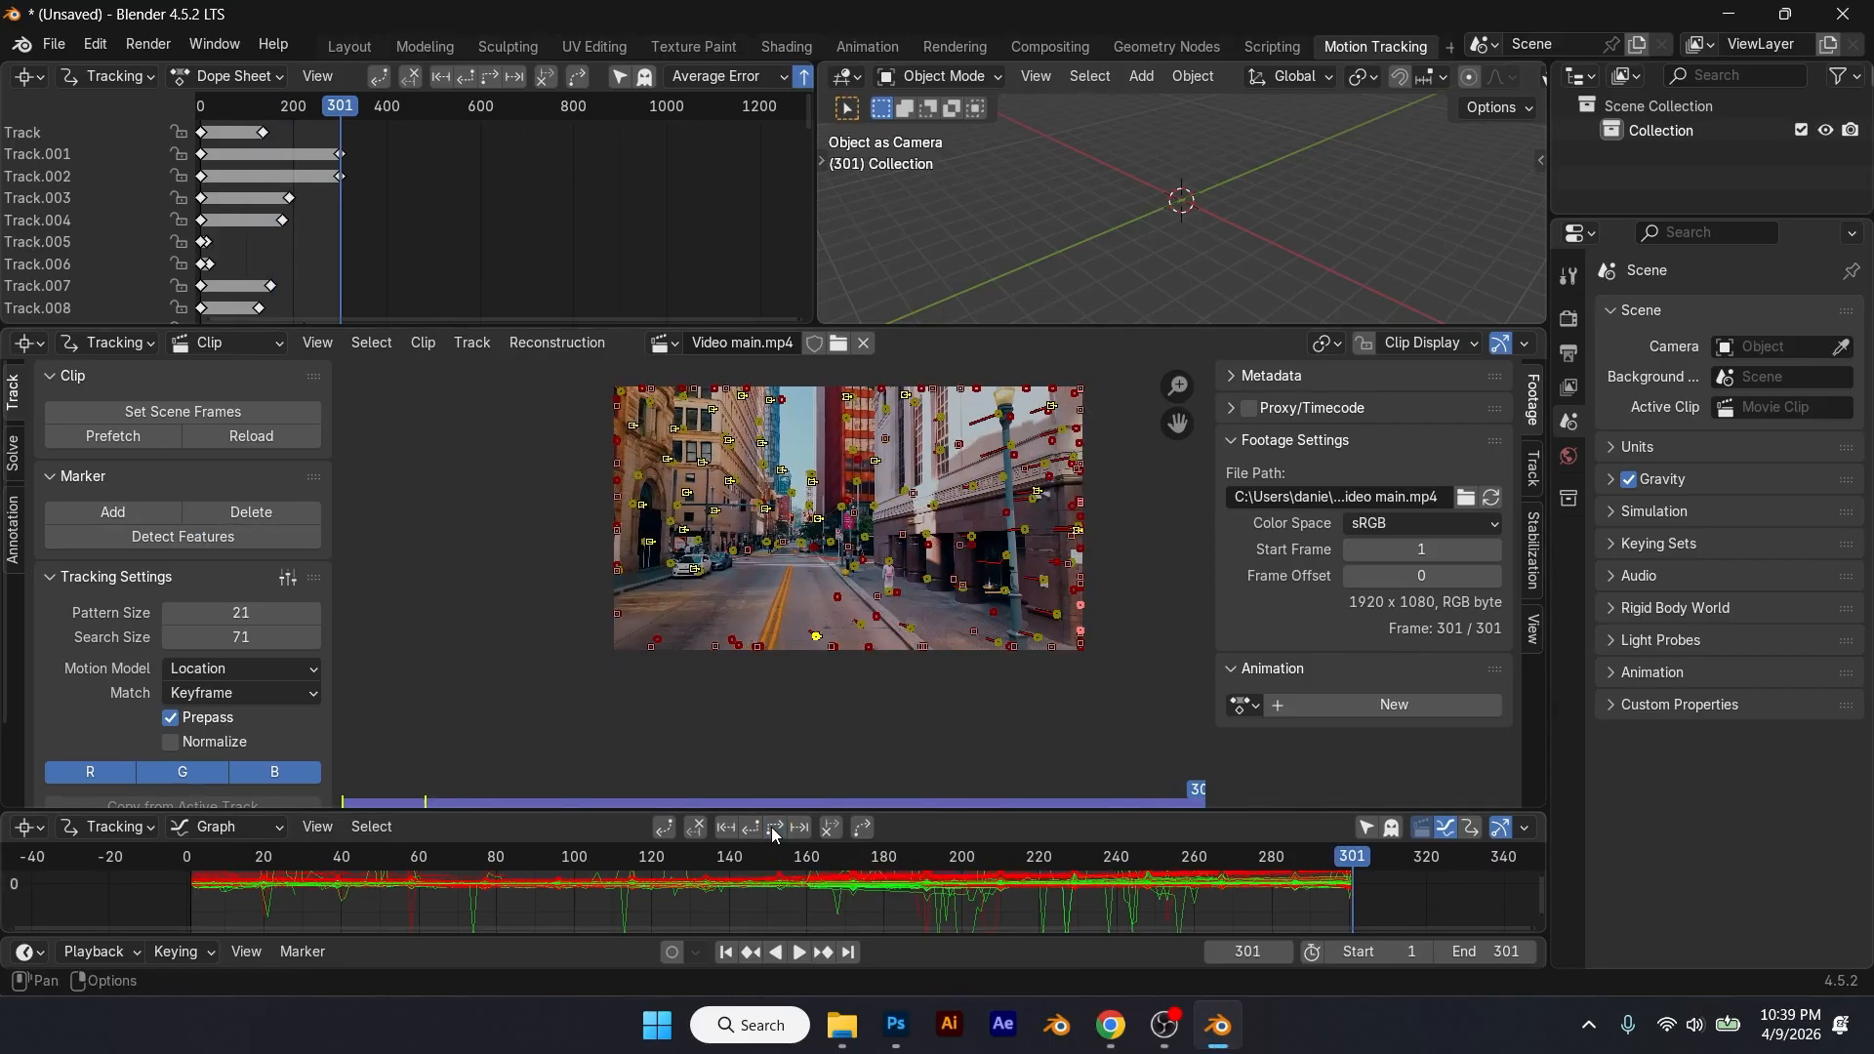
{"action": "left_click", "coordinate": [809, 868]}
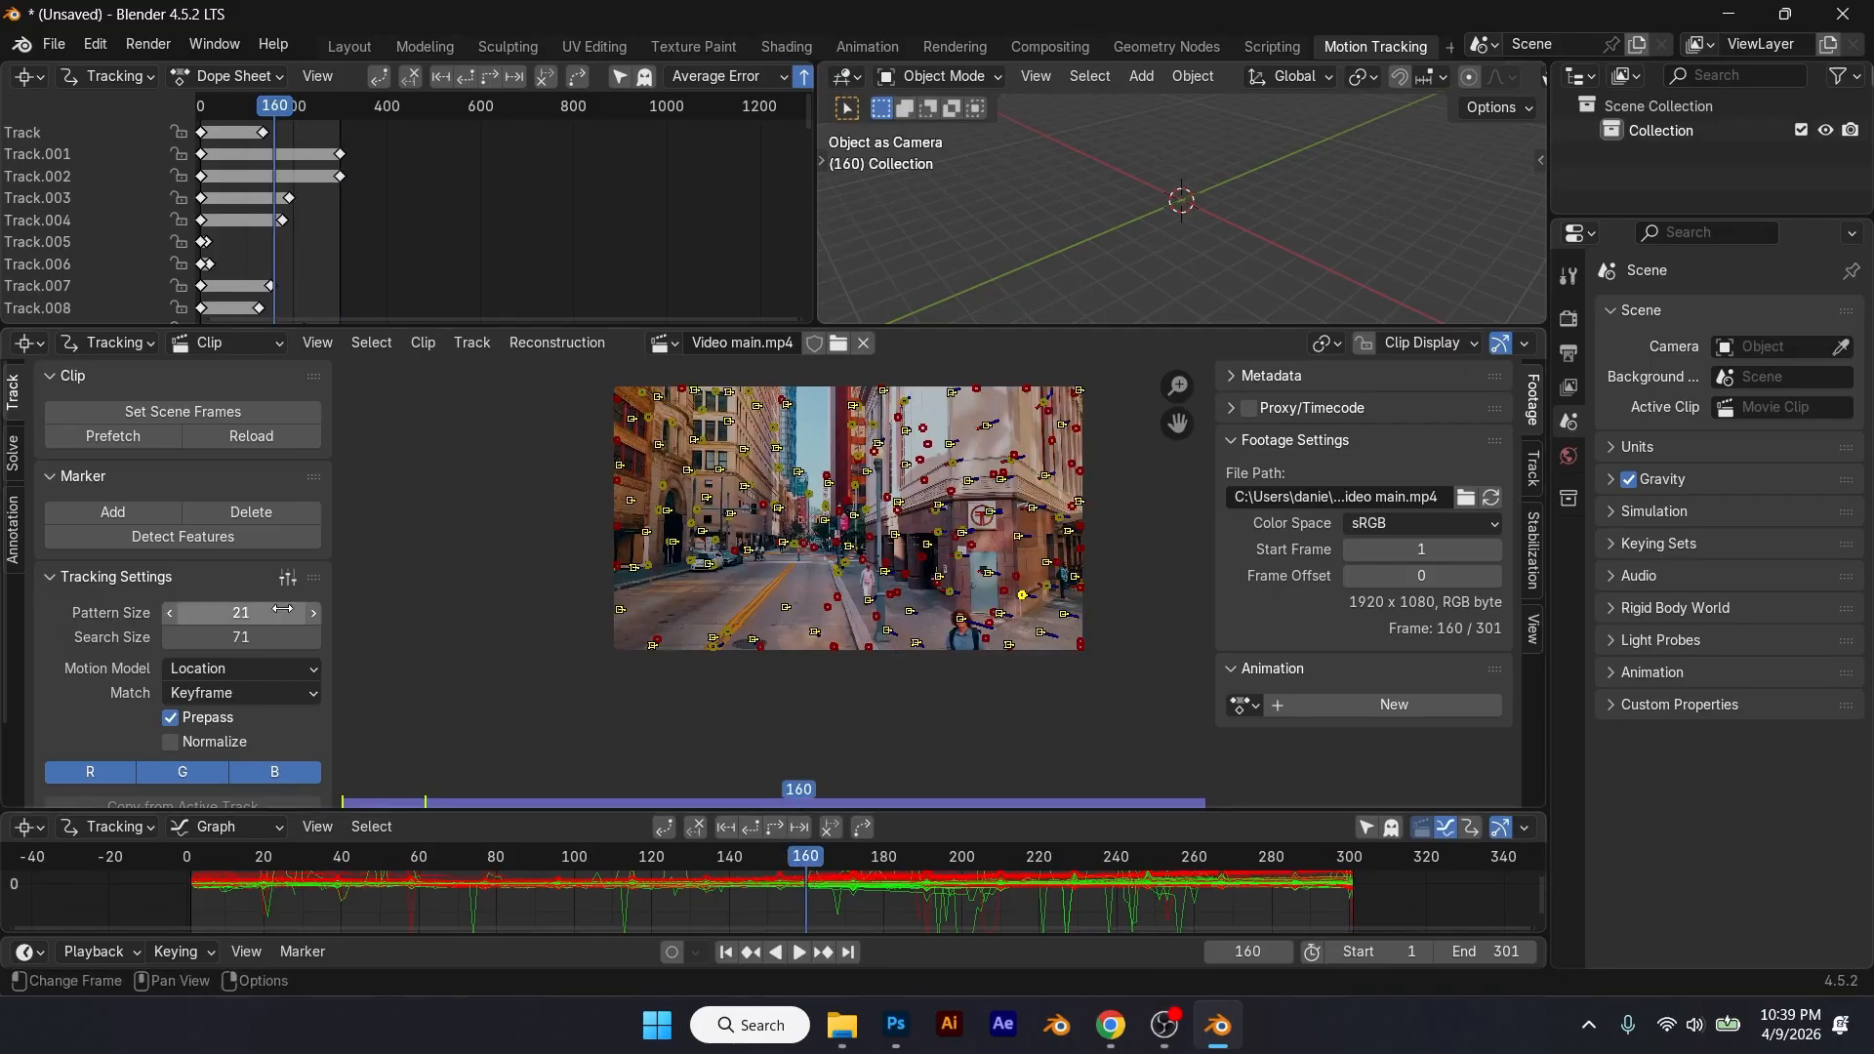
{"action": "left_click", "coordinate": [182, 536]}
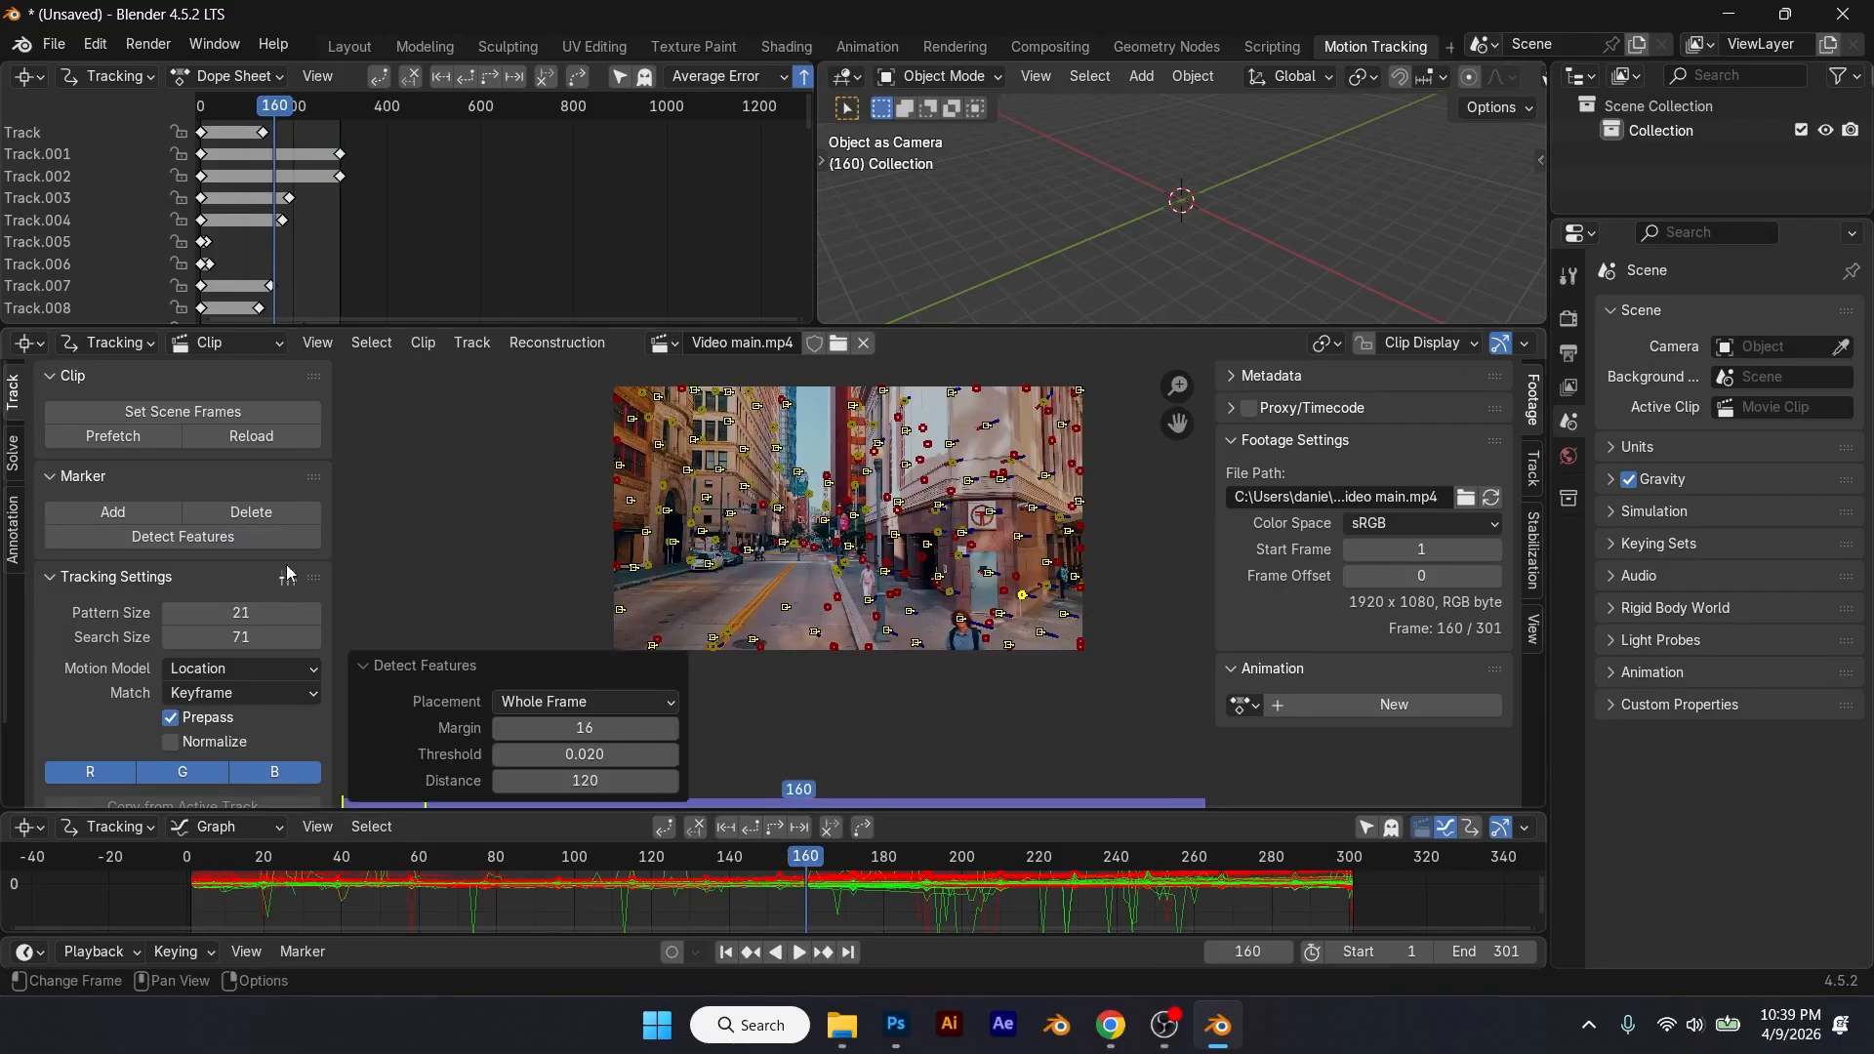
{"action": "left_click", "coordinate": [748, 829]}
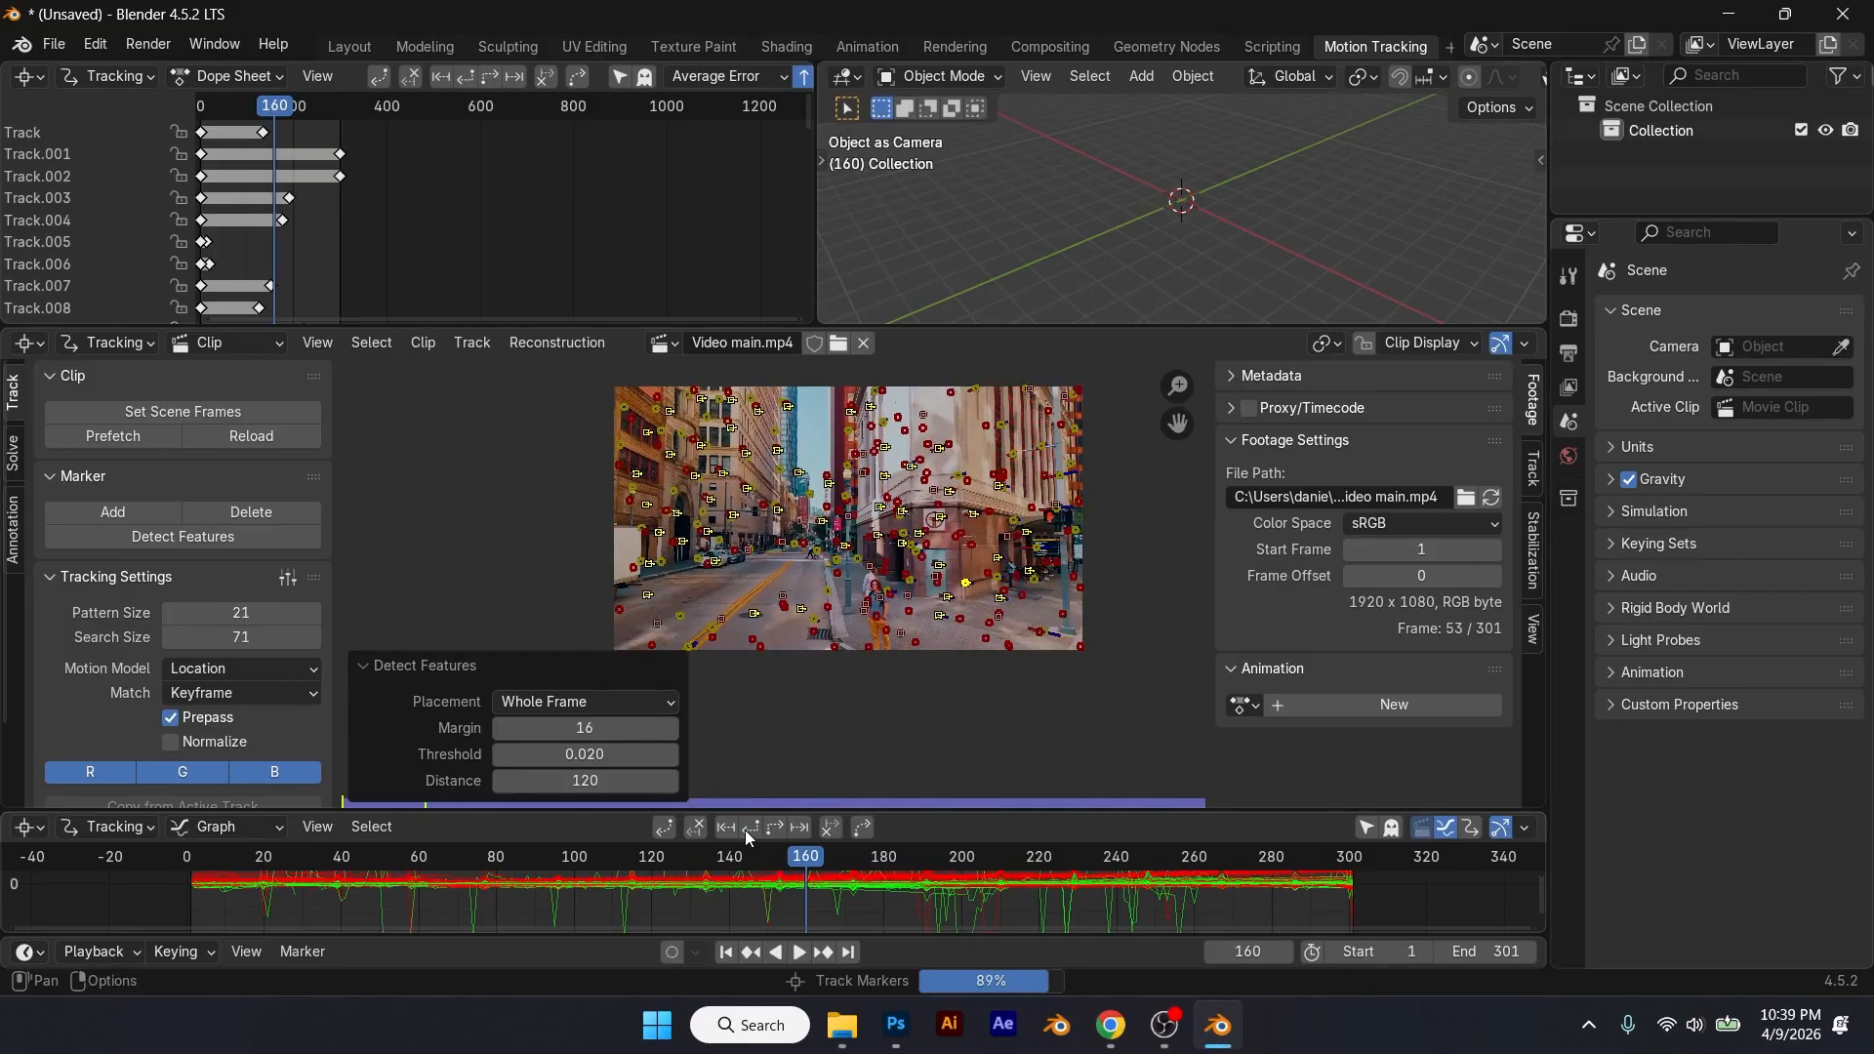
Step: Check the tracking curves in the graph and hide the disabled markers in the clip view
{"action": "left_click_drag", "start_coordinate": [925, 813], "coordinate": [916, 669]}
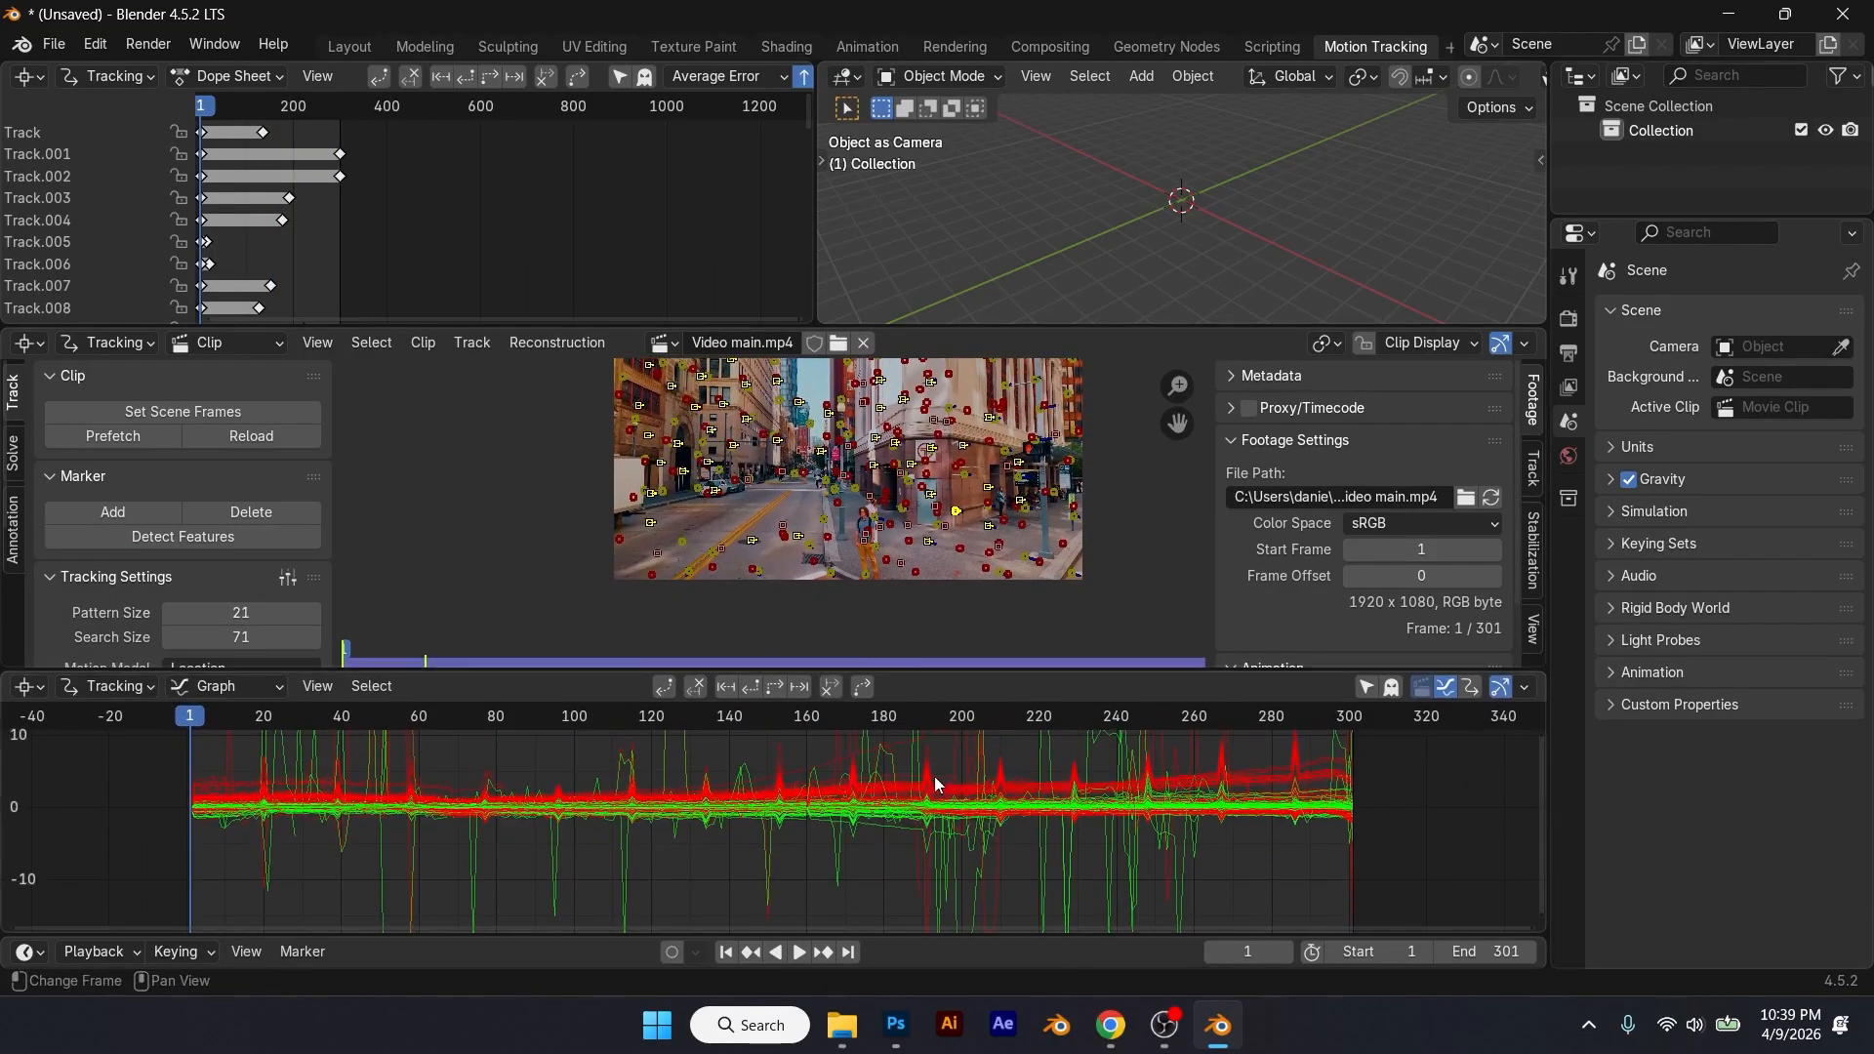
{"action": "scroll", "coordinate": [942, 812], "scroll_direction": "down", "scroll_amount": 2}
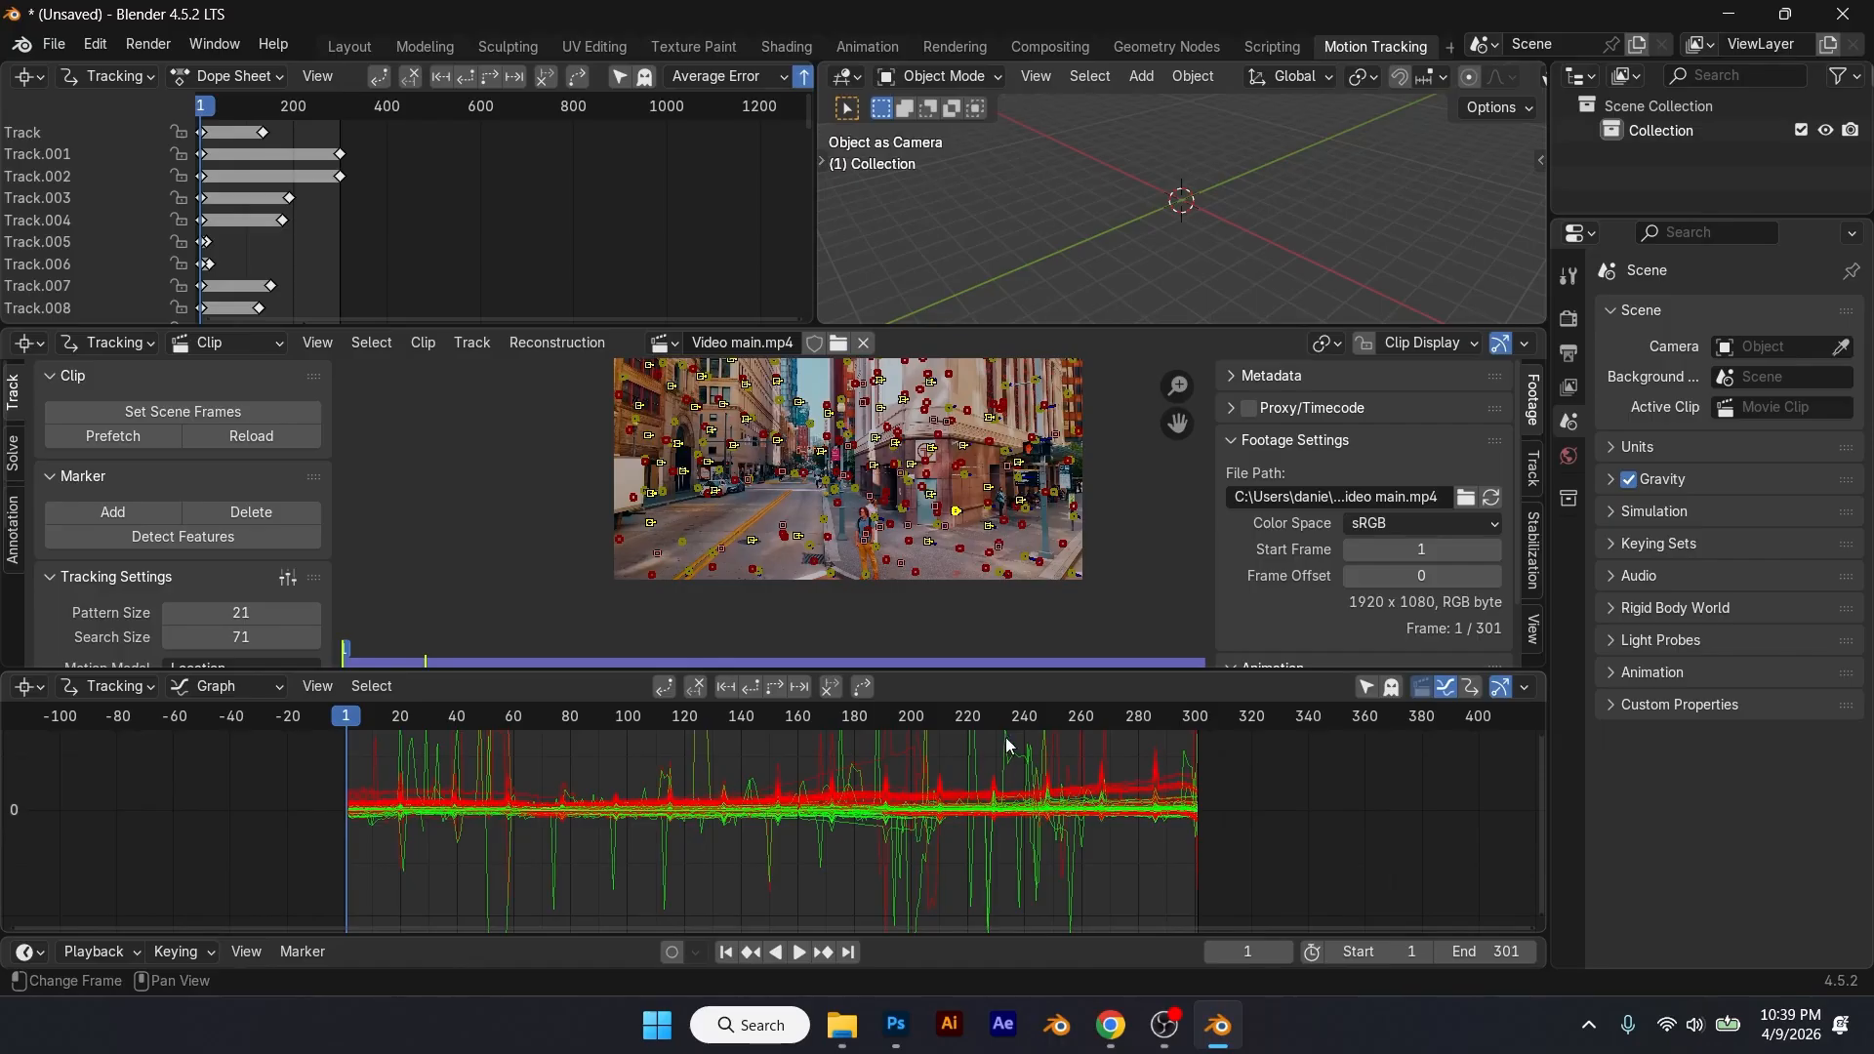
{"action": "left_click_drag", "start_coordinate": [984, 673], "coordinate": [984, 769]}
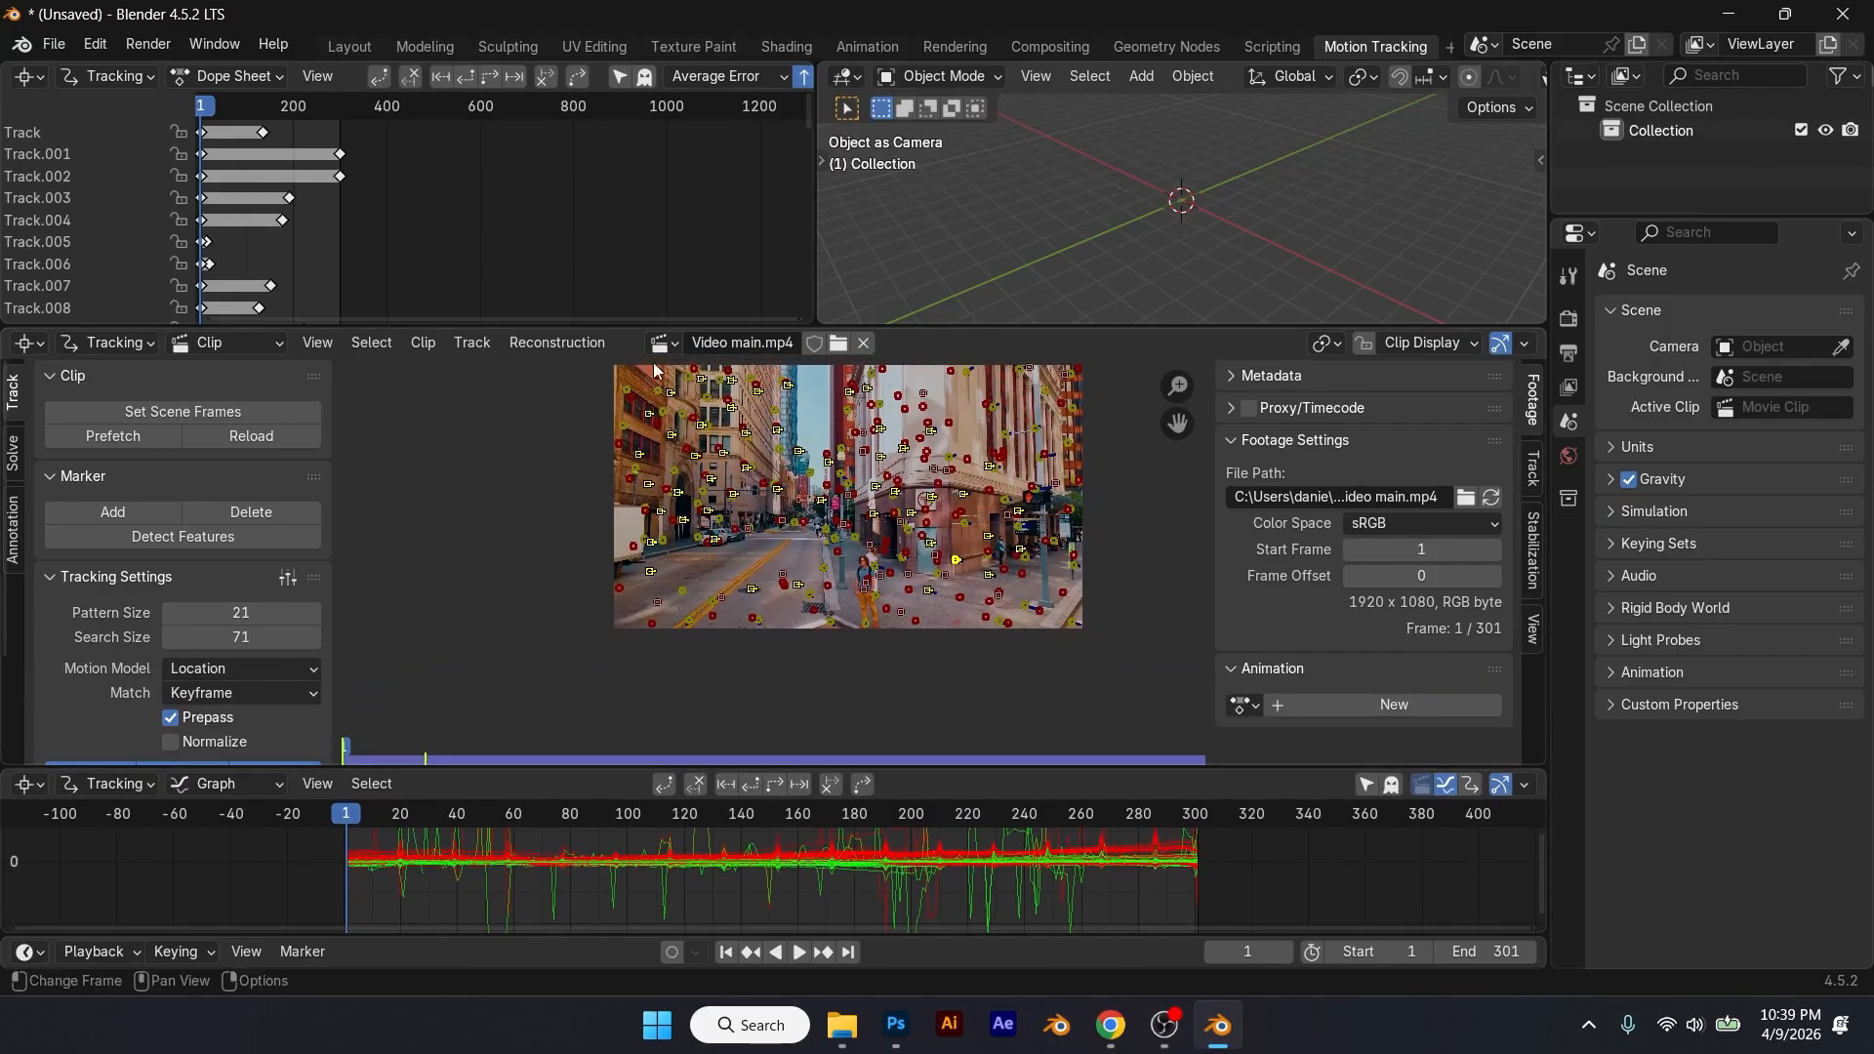
{"action": "scroll", "coordinate": [875, 571], "scroll_direction": "up", "scroll_amount": 2}
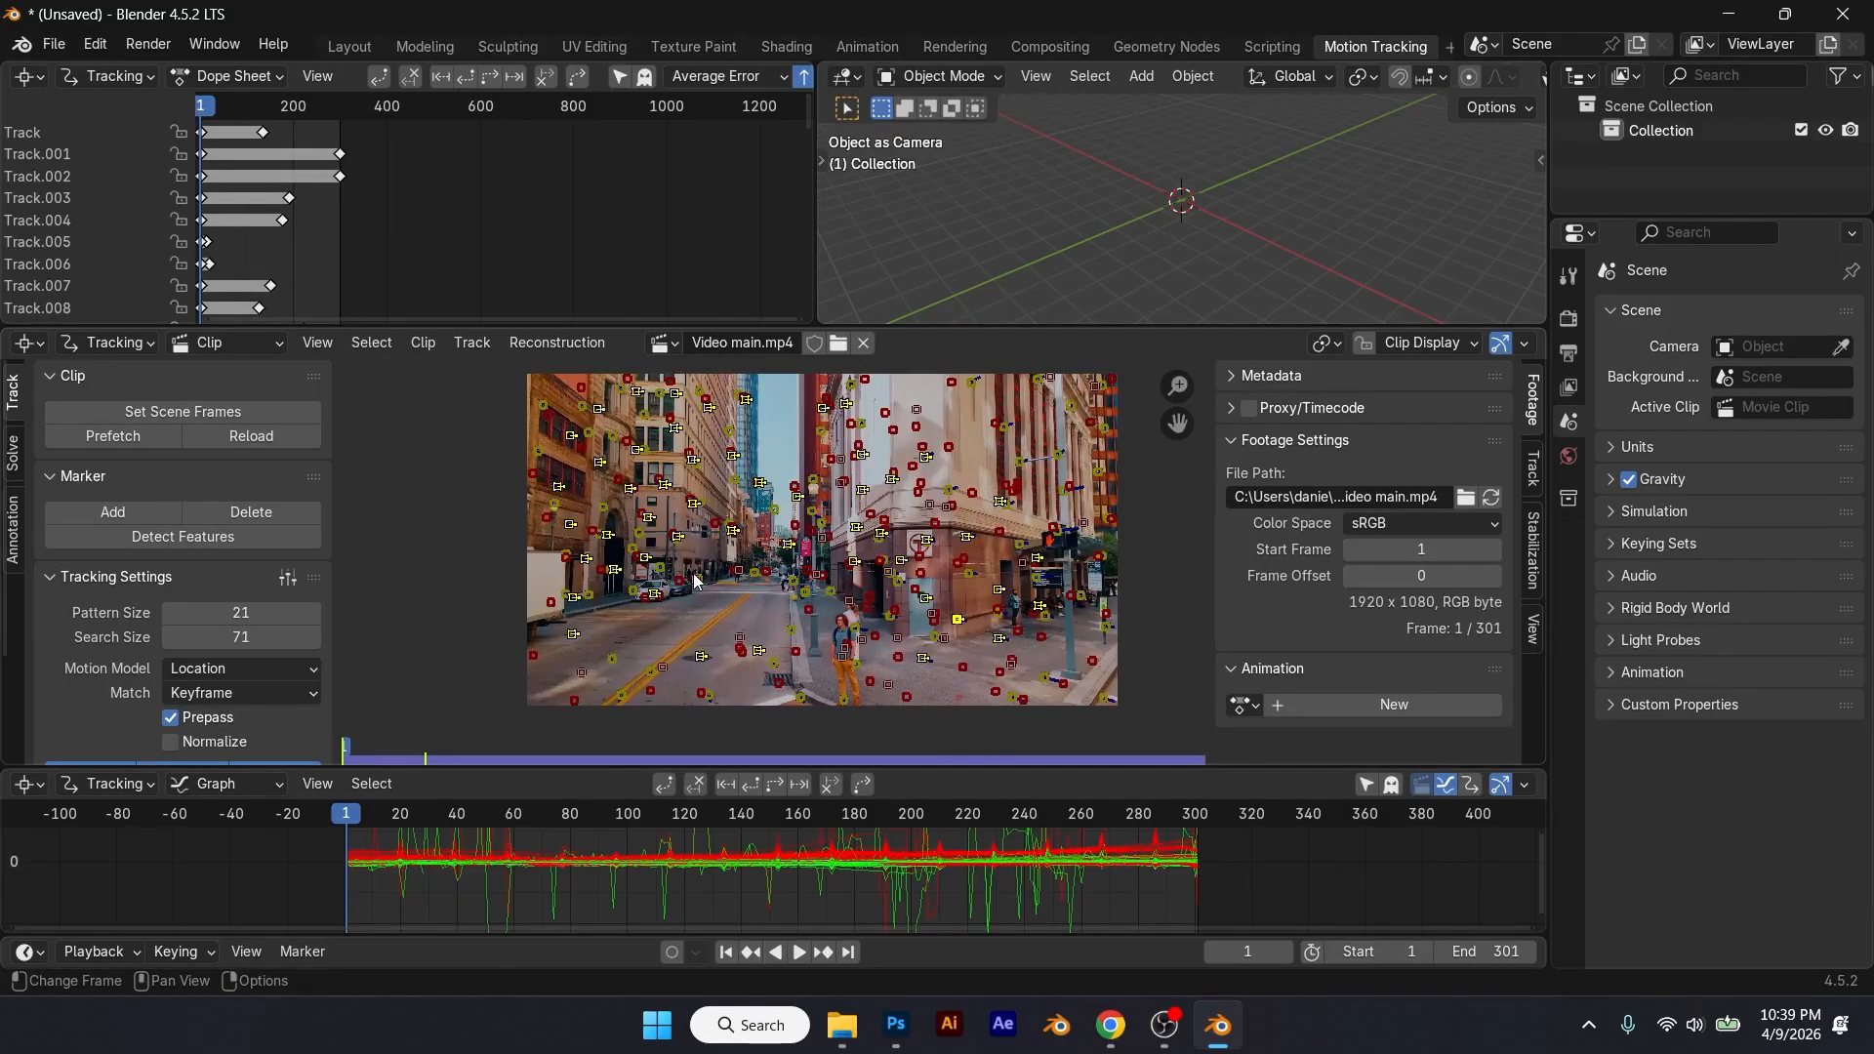
{"action": "key", "text": "alt+d"}
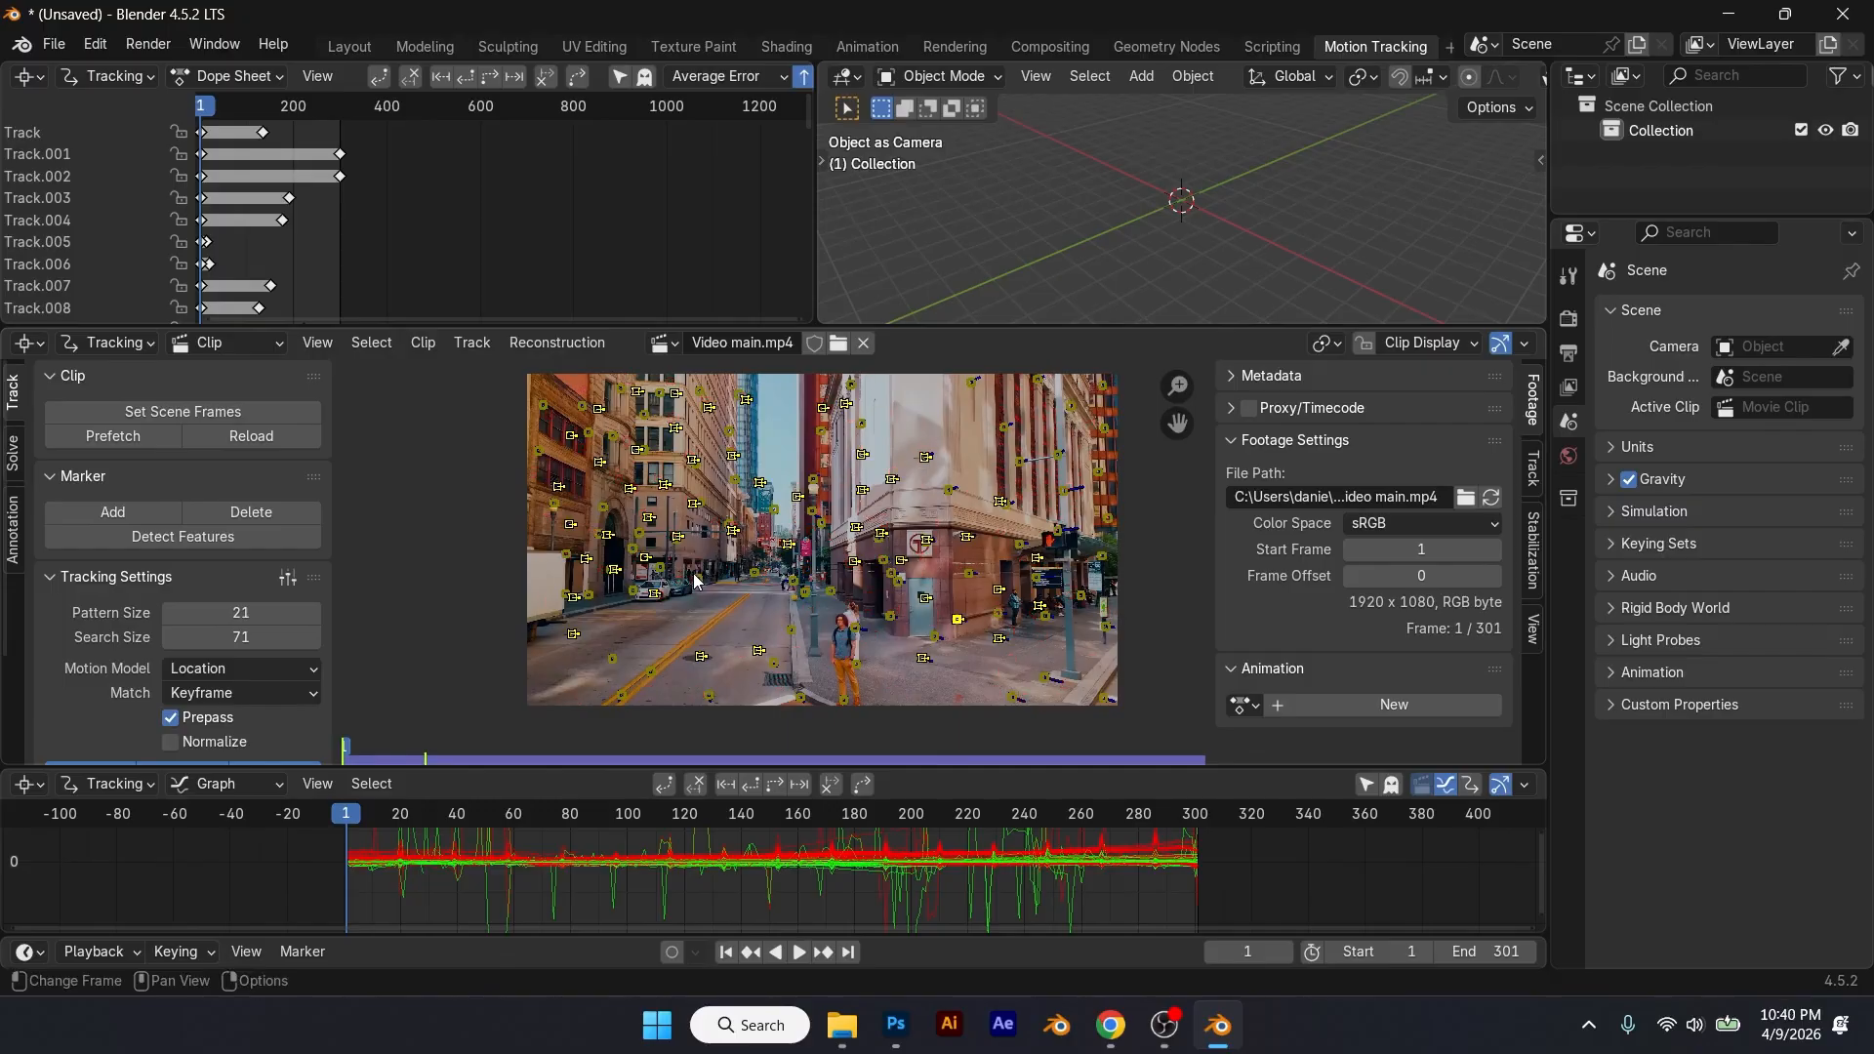
Step: Delete the tracks whose curves spike away from the main band within roughly the first 60 frames
{"action": "left_click_drag", "start_coordinate": [928, 772], "coordinate": [925, 540]}
{"action": "scroll", "coordinate": [880, 644], "scroll_direction": "down", "scroll_amount": 4}
{"action": "middle_click_drag", "start_coordinate": [868, 689], "coordinate": [851, 730]}
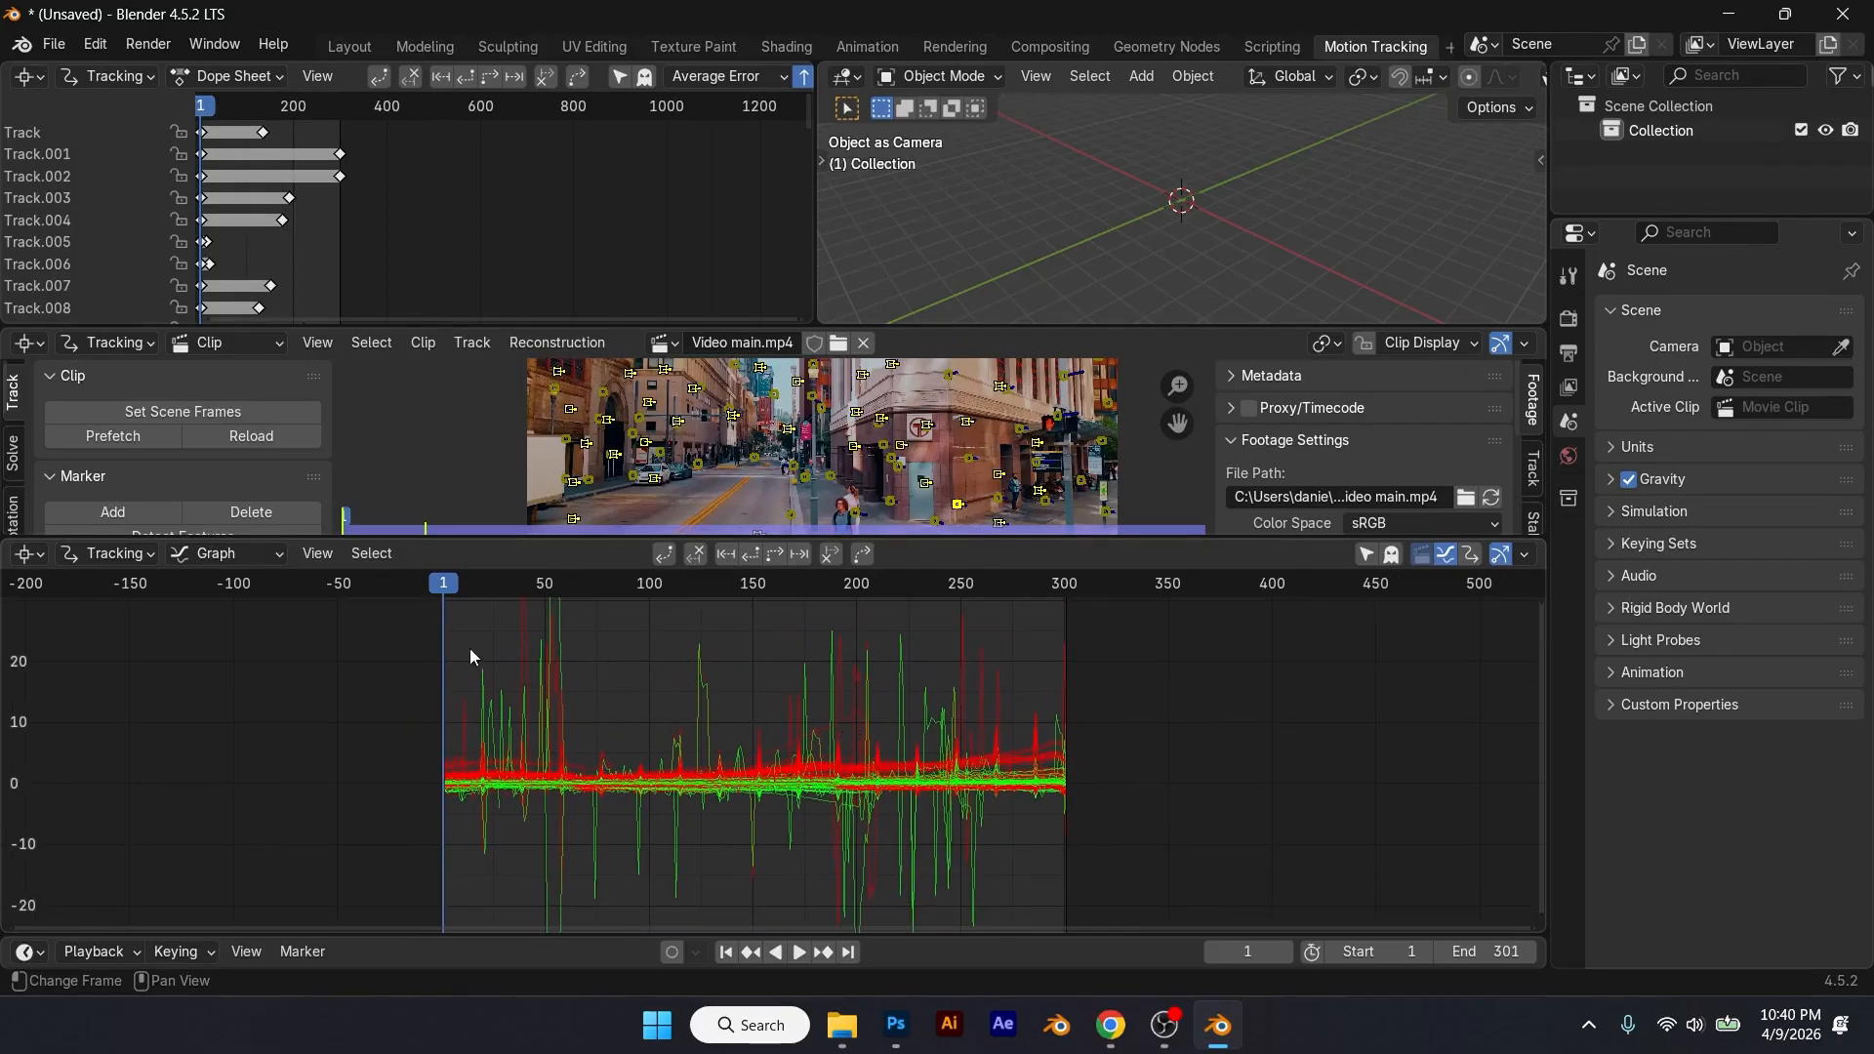
{"action": "left_click", "coordinate": [484, 705]}
{"action": "key", "text": "x"}
{"action": "left_click", "coordinate": [477, 718]}
{"action": "left_click", "coordinate": [476, 717]}
{"action": "key", "text": "x"}
{"action": "left_click", "coordinate": [466, 722]}
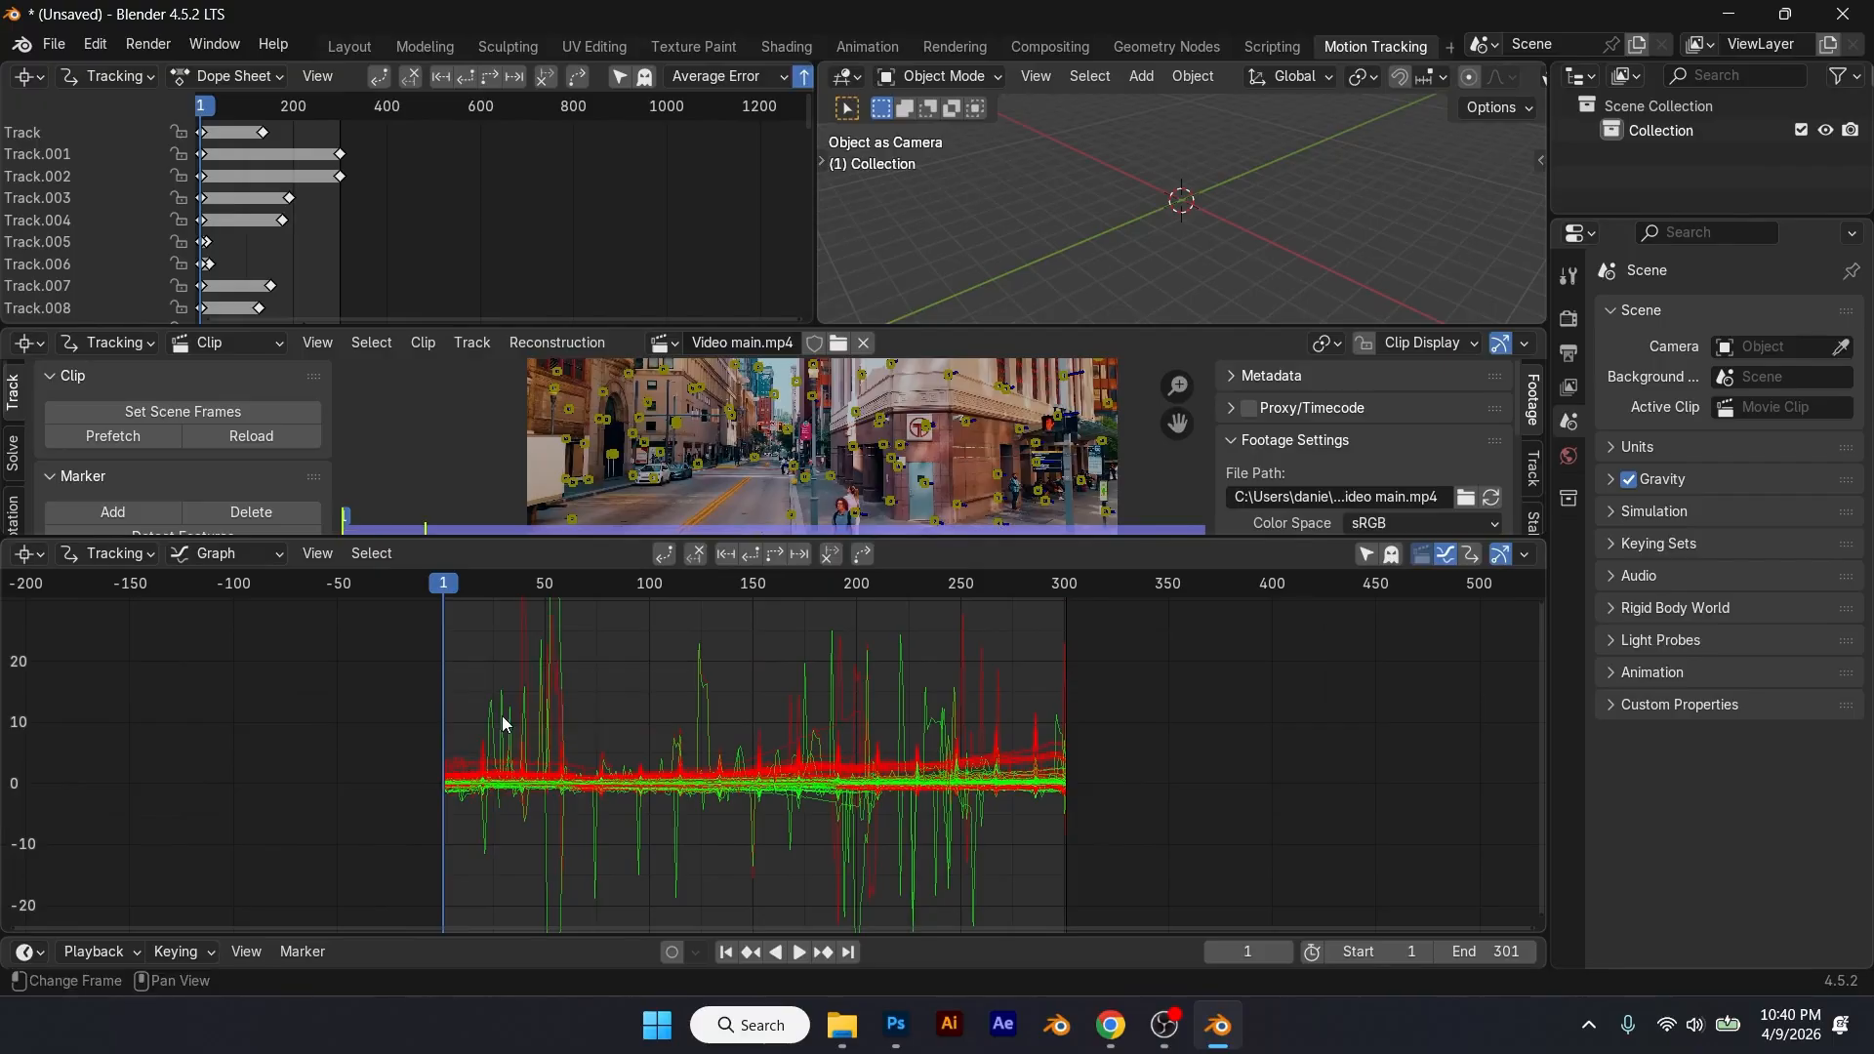
{"action": "left_click", "coordinate": [565, 682]}
{"action": "key", "text": "x"}
{"action": "left_click", "coordinate": [564, 682]}
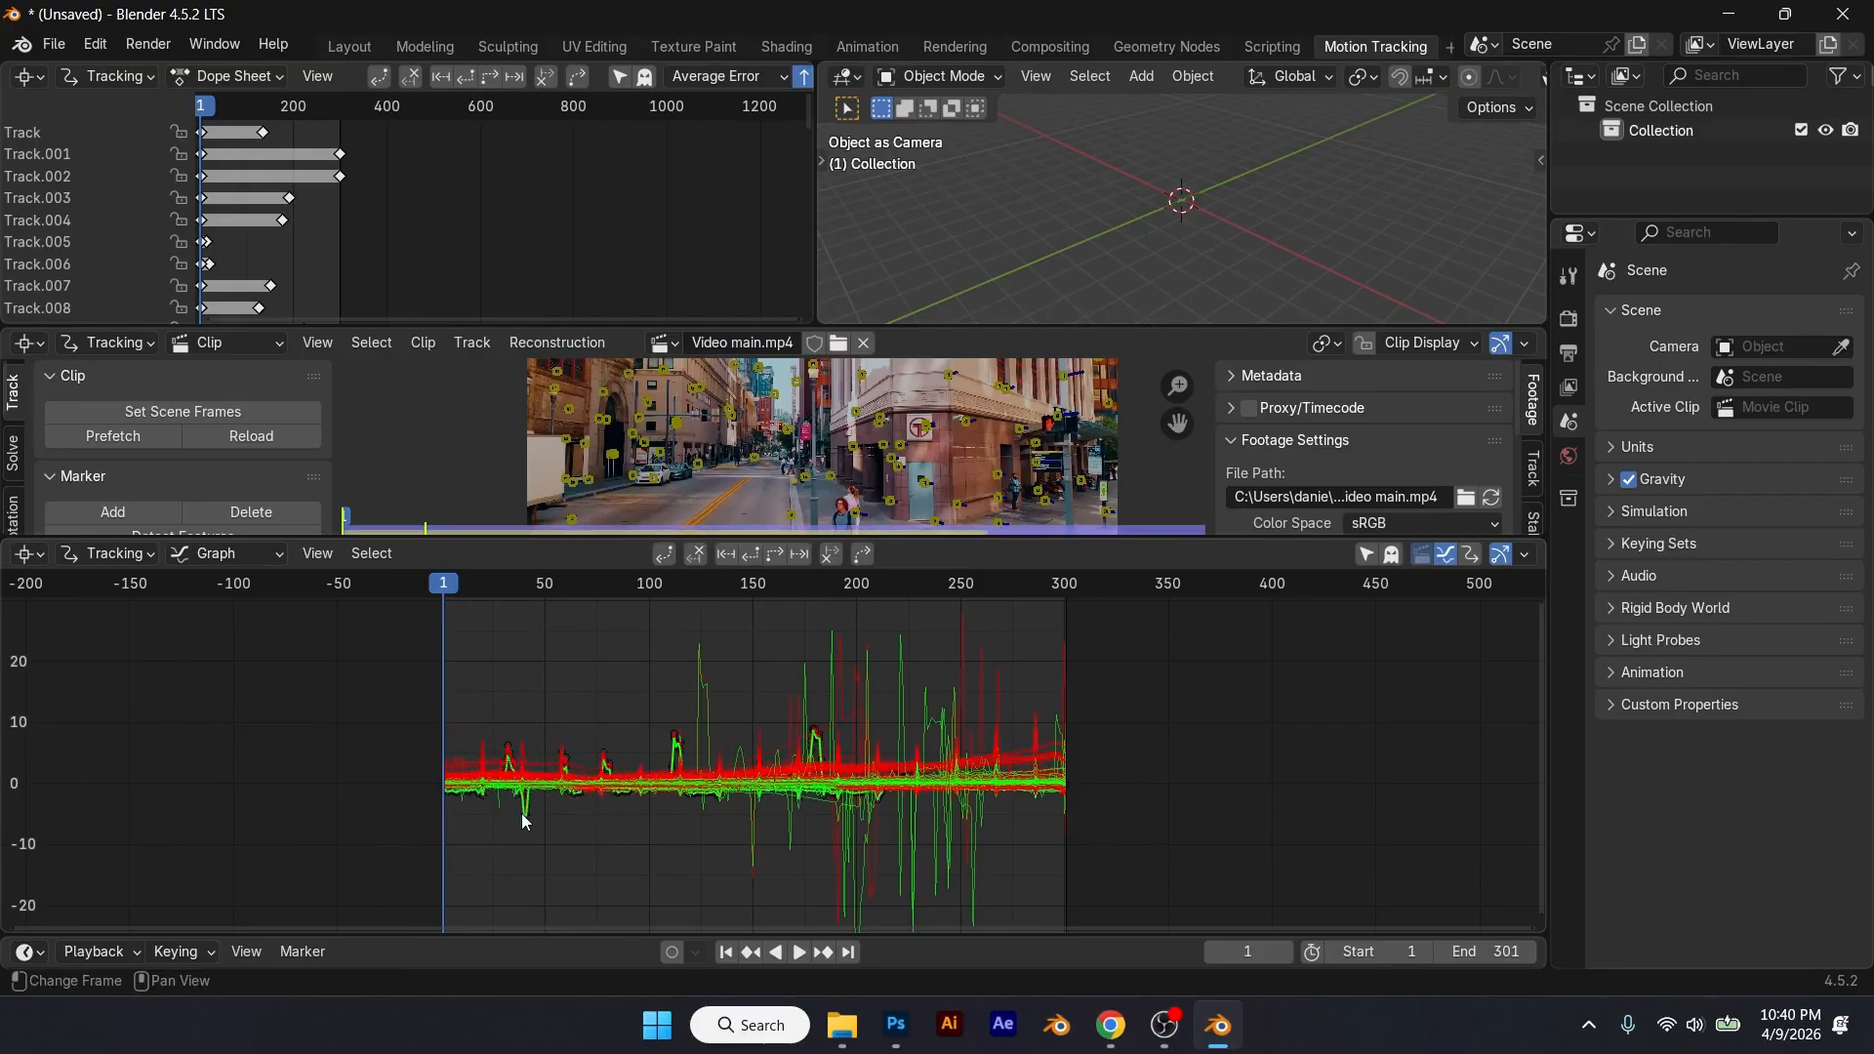
Step: Delete the tracks with spiking curves near frames 125 and 190
{"action": "left_click", "coordinate": [699, 673]}
{"action": "key", "text": "x"}
{"action": "left_click", "coordinate": [701, 675]}
{"action": "left_click", "coordinate": [825, 682]}
{"action": "key", "text": "x"}
{"action": "left_click", "coordinate": [836, 680]}
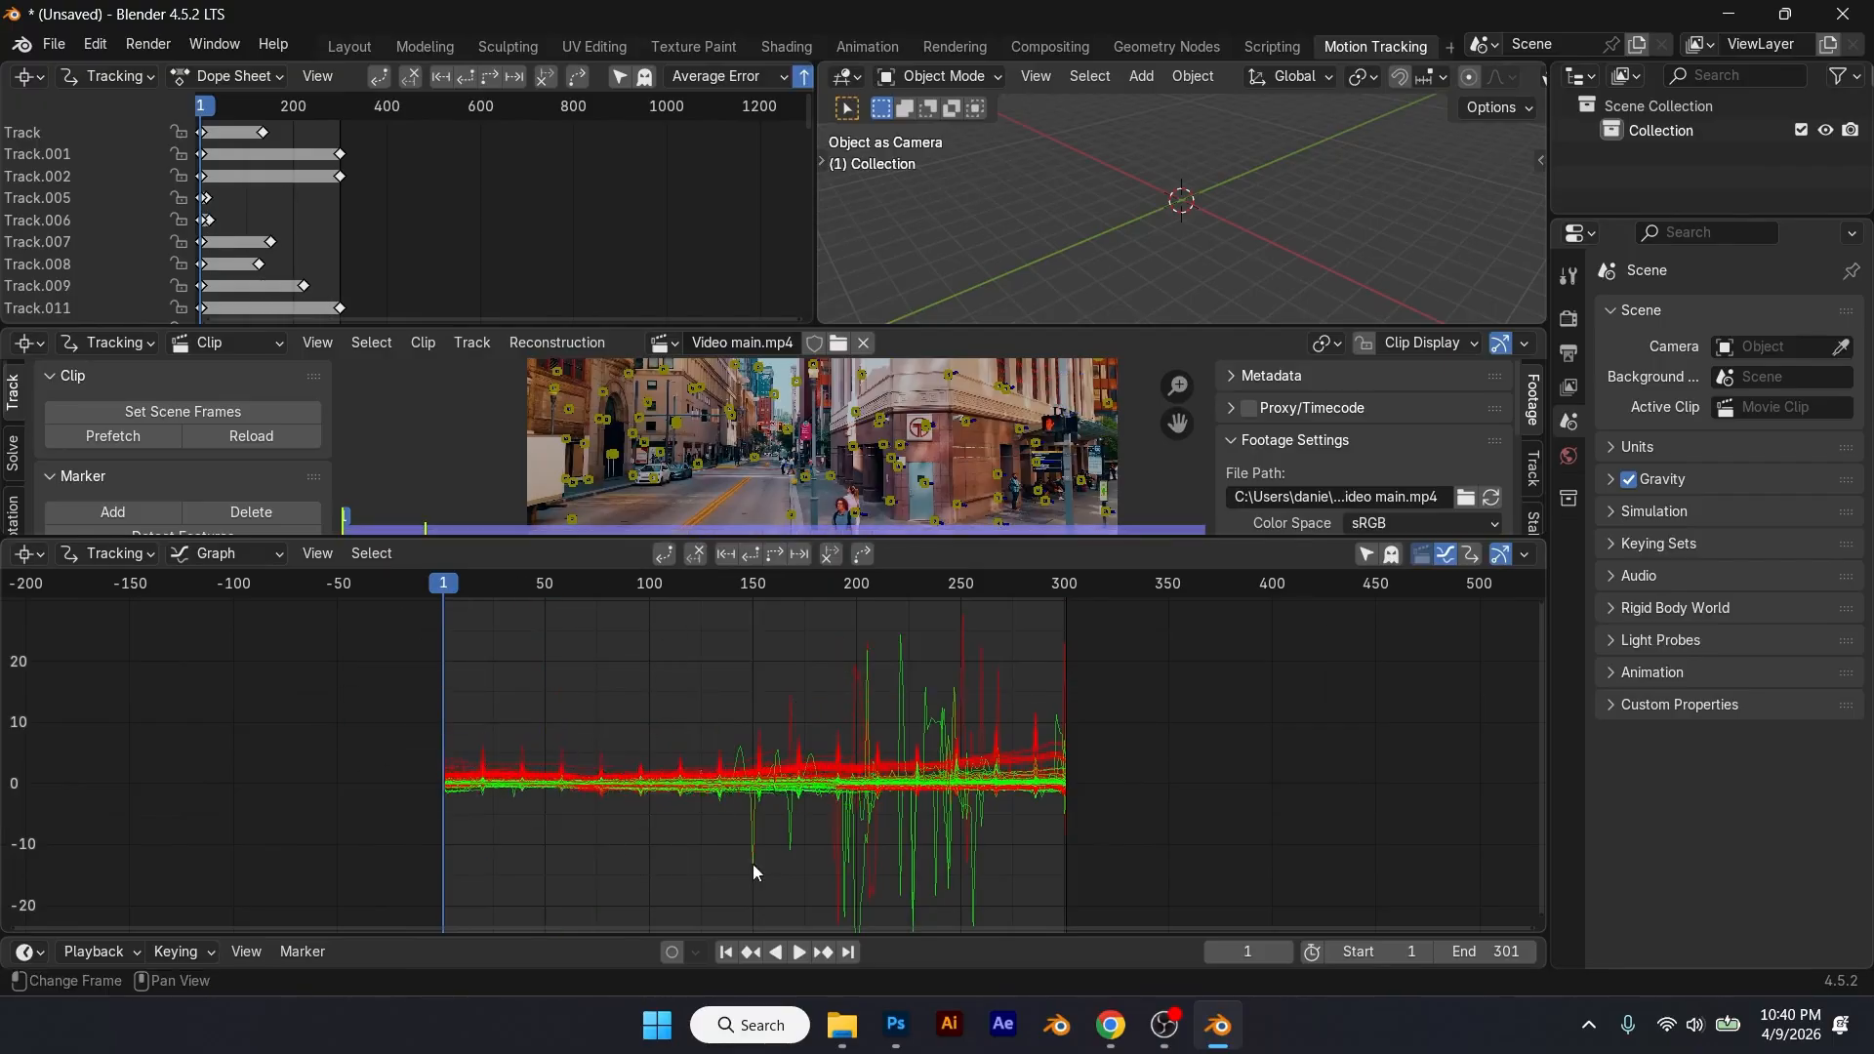
Step: Delete the remaining tracks whose curves spike upward or downward between about frames 190 and 260
{"action": "left_click", "coordinate": [852, 696]}
{"action": "key", "text": "x"}
{"action": "left_click", "coordinate": [852, 696]}
{"action": "left_click", "coordinate": [838, 851]}
{"action": "key", "text": "x"}
{"action": "left_click", "coordinate": [838, 851]}
{"action": "left_click", "coordinate": [856, 865]}
{"action": "key", "text": "x"}
{"action": "left_click", "coordinate": [856, 866]}
{"action": "left_click", "coordinate": [912, 855]}
{"action": "key", "text": "x"}
{"action": "left_click", "coordinate": [857, 812]}
{"action": "left_click", "coordinate": [920, 679]}
{"action": "key", "text": "x"}
{"action": "left_click", "coordinate": [919, 679]}
{"action": "left_click", "coordinate": [863, 675]}
{"action": "key", "text": "x"}
{"action": "scroll", "coordinate": [943, 457], "scroll_direction": "down", "scroll_amount": 3}
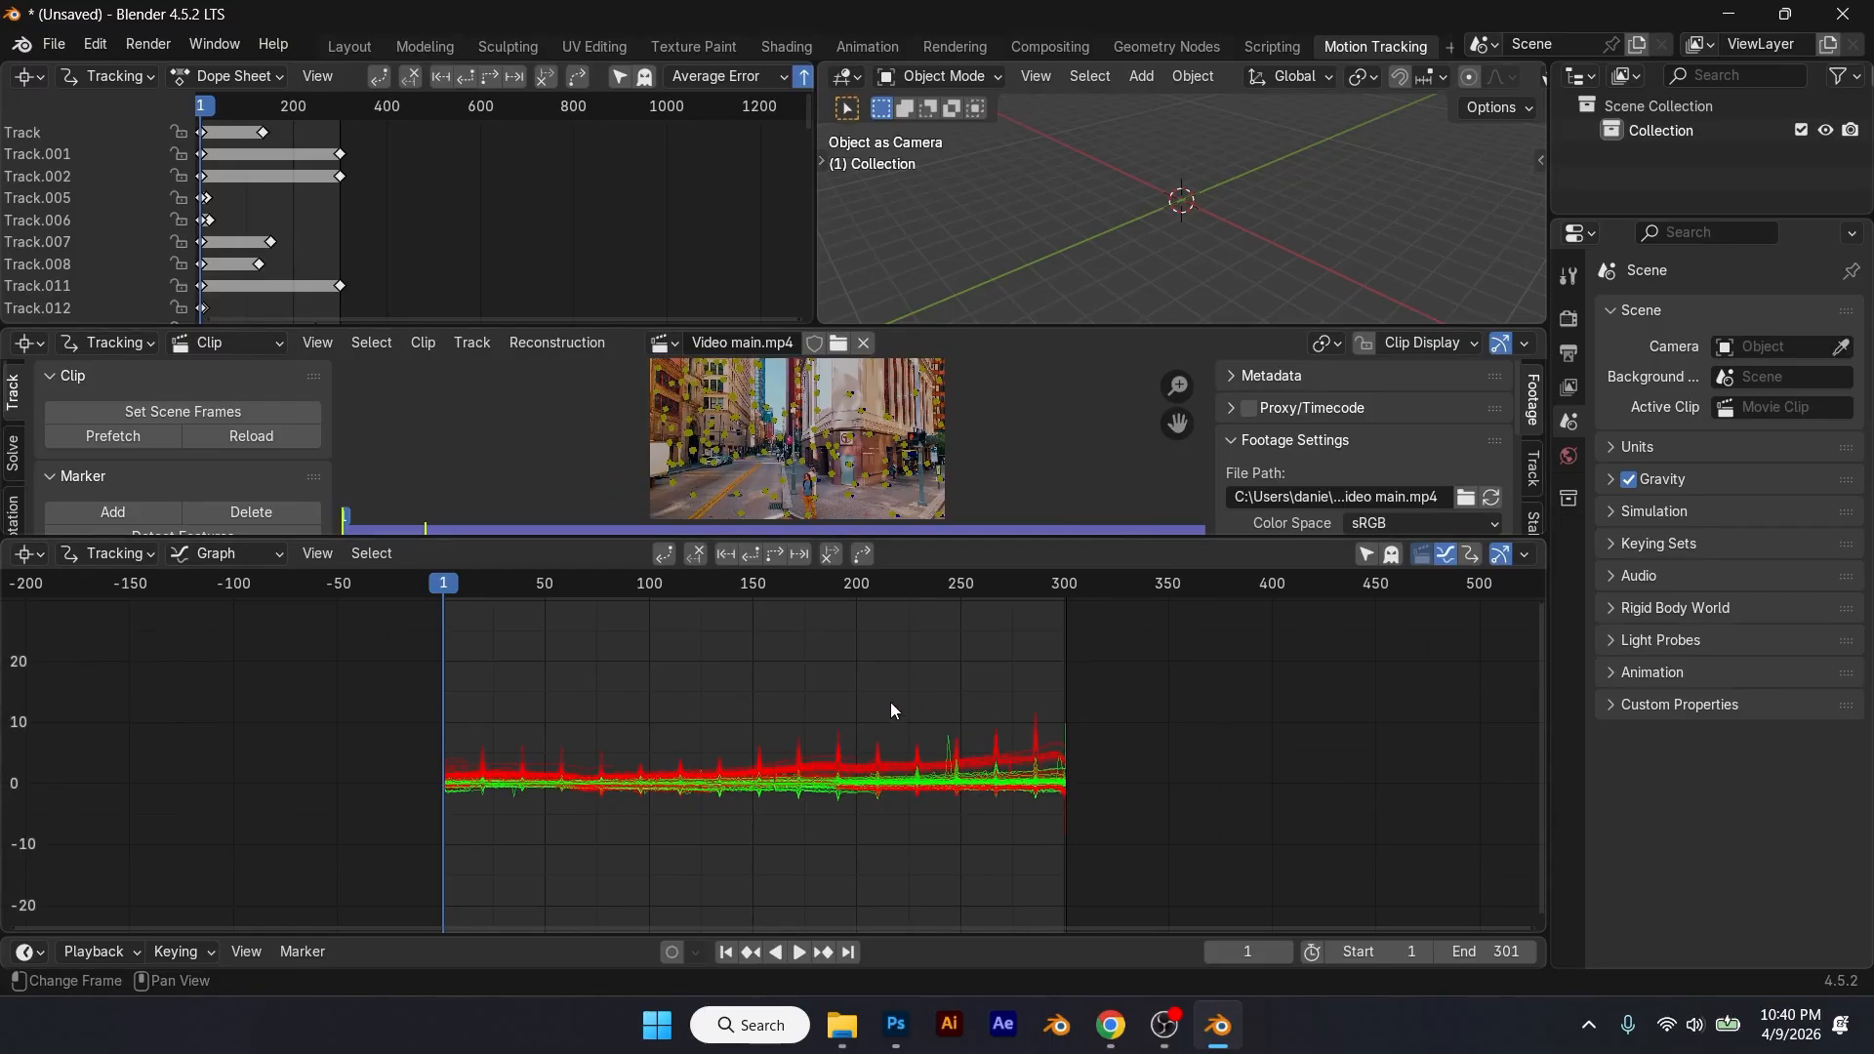
Step: Scrub through the clip, delete the track stuck to the walking pedestrian at frame 261, and return to frame 6
{"action": "left_click_drag", "start_coordinate": [913, 540], "coordinate": [790, 705]}
{"action": "left_click_drag", "start_coordinate": [448, 761], "coordinate": [551, 825]}
{"action": "scroll", "coordinate": [704, 654], "scroll_direction": "up", "scroll_amount": 1}
{"action": "scroll", "coordinate": [705, 654], "scroll_direction": "up", "scroll_amount": 1}
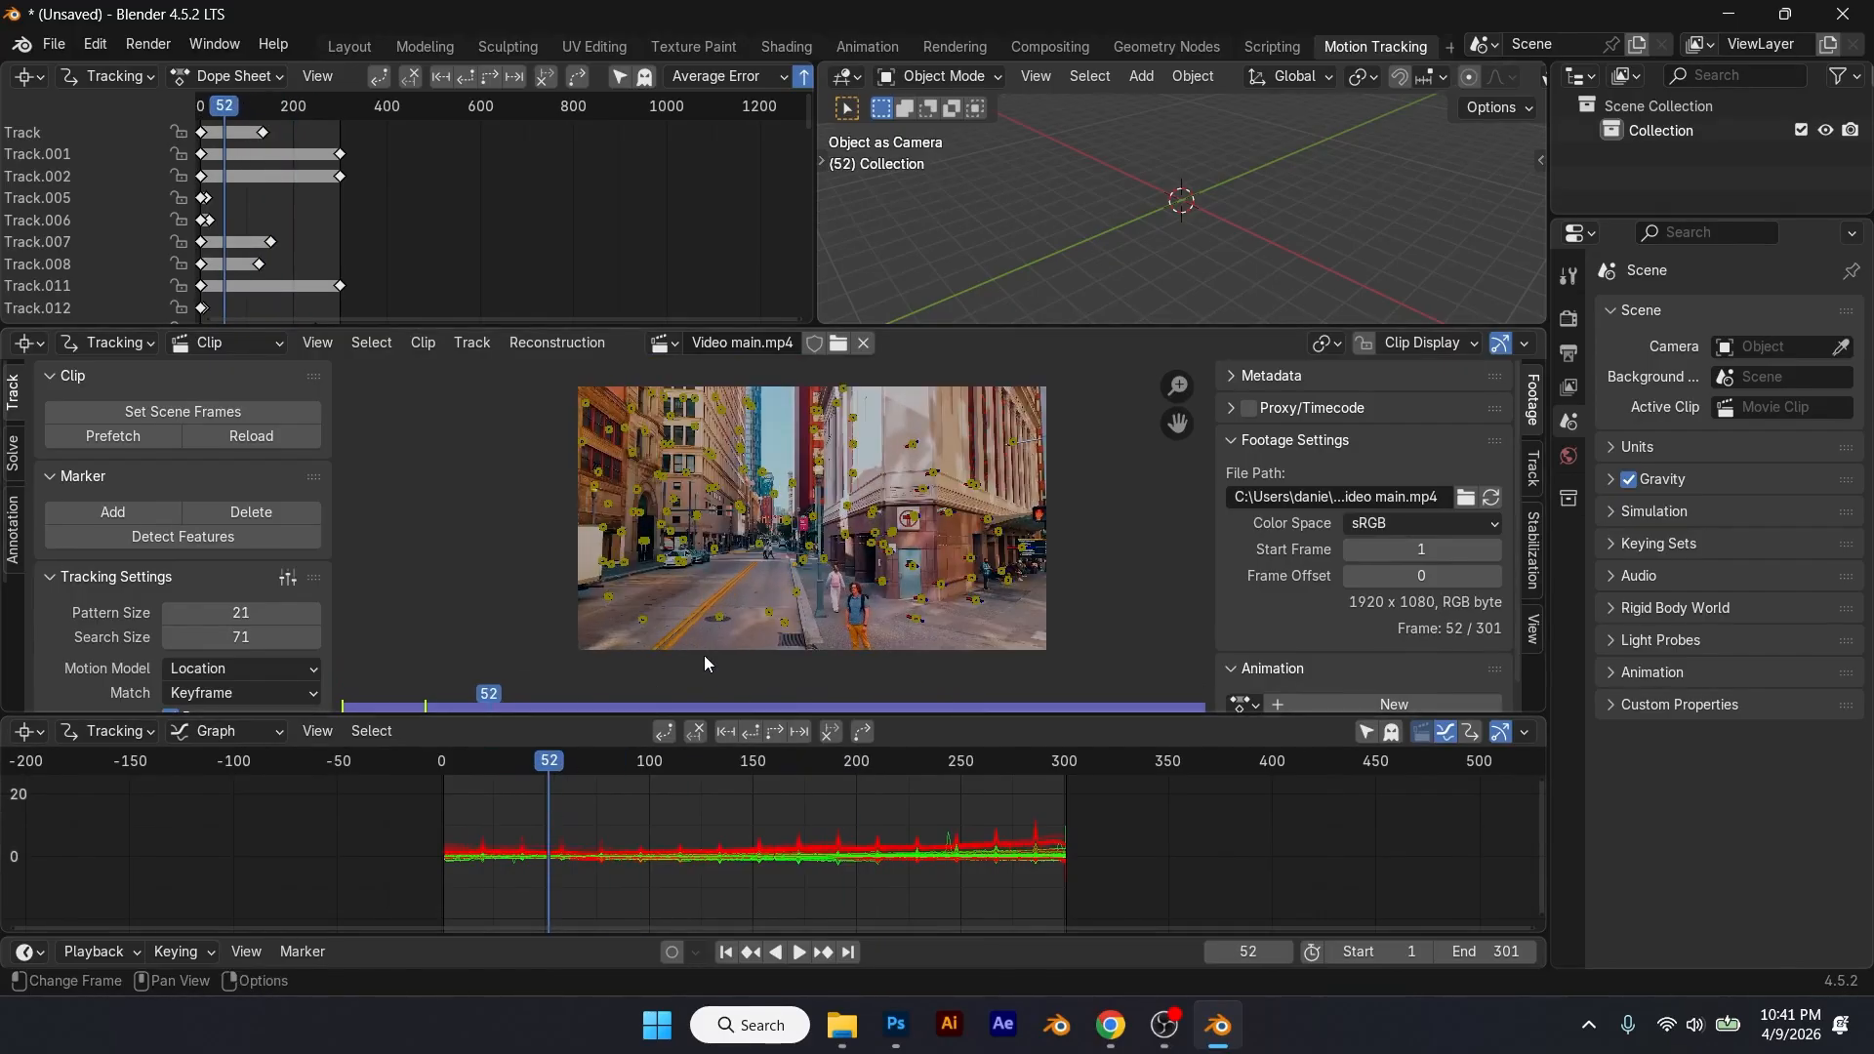
{"action": "left_click_drag", "start_coordinate": [548, 822], "coordinate": [983, 834]}
{"action": "scroll", "coordinate": [845, 576], "scroll_direction": "up", "scroll_amount": 1}
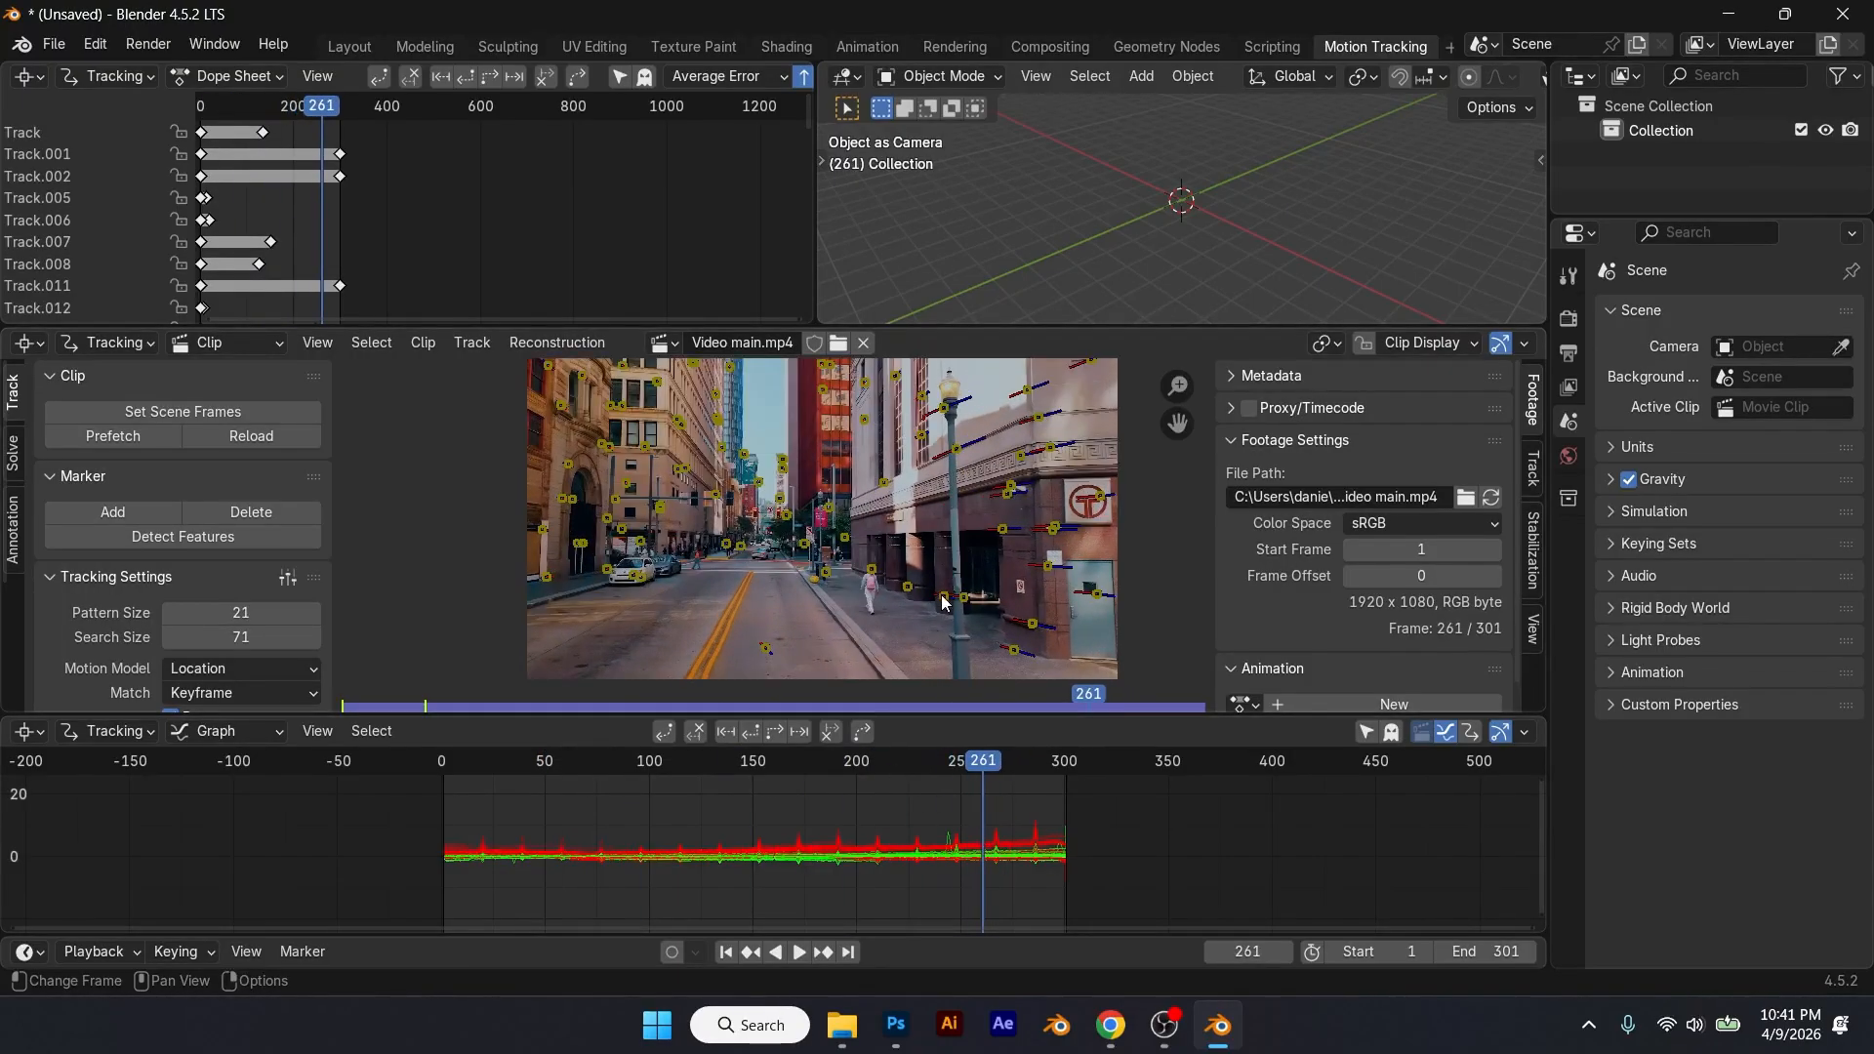
{"action": "left_click", "coordinate": [872, 573]}
{"action": "key", "text": "x"}
{"action": "left_click", "coordinate": [875, 572]}
{"action": "mouse_move", "coordinate": [984, 770]}
{"action": "left_mouse_down"}
{"action": "mouse_move", "coordinate": [1042, 777]}
{"action": "mouse_move", "coordinate": [656, 787]}
{"action": "mouse_move", "coordinate": [455, 816]}
{"action": "left_mouse_up"}
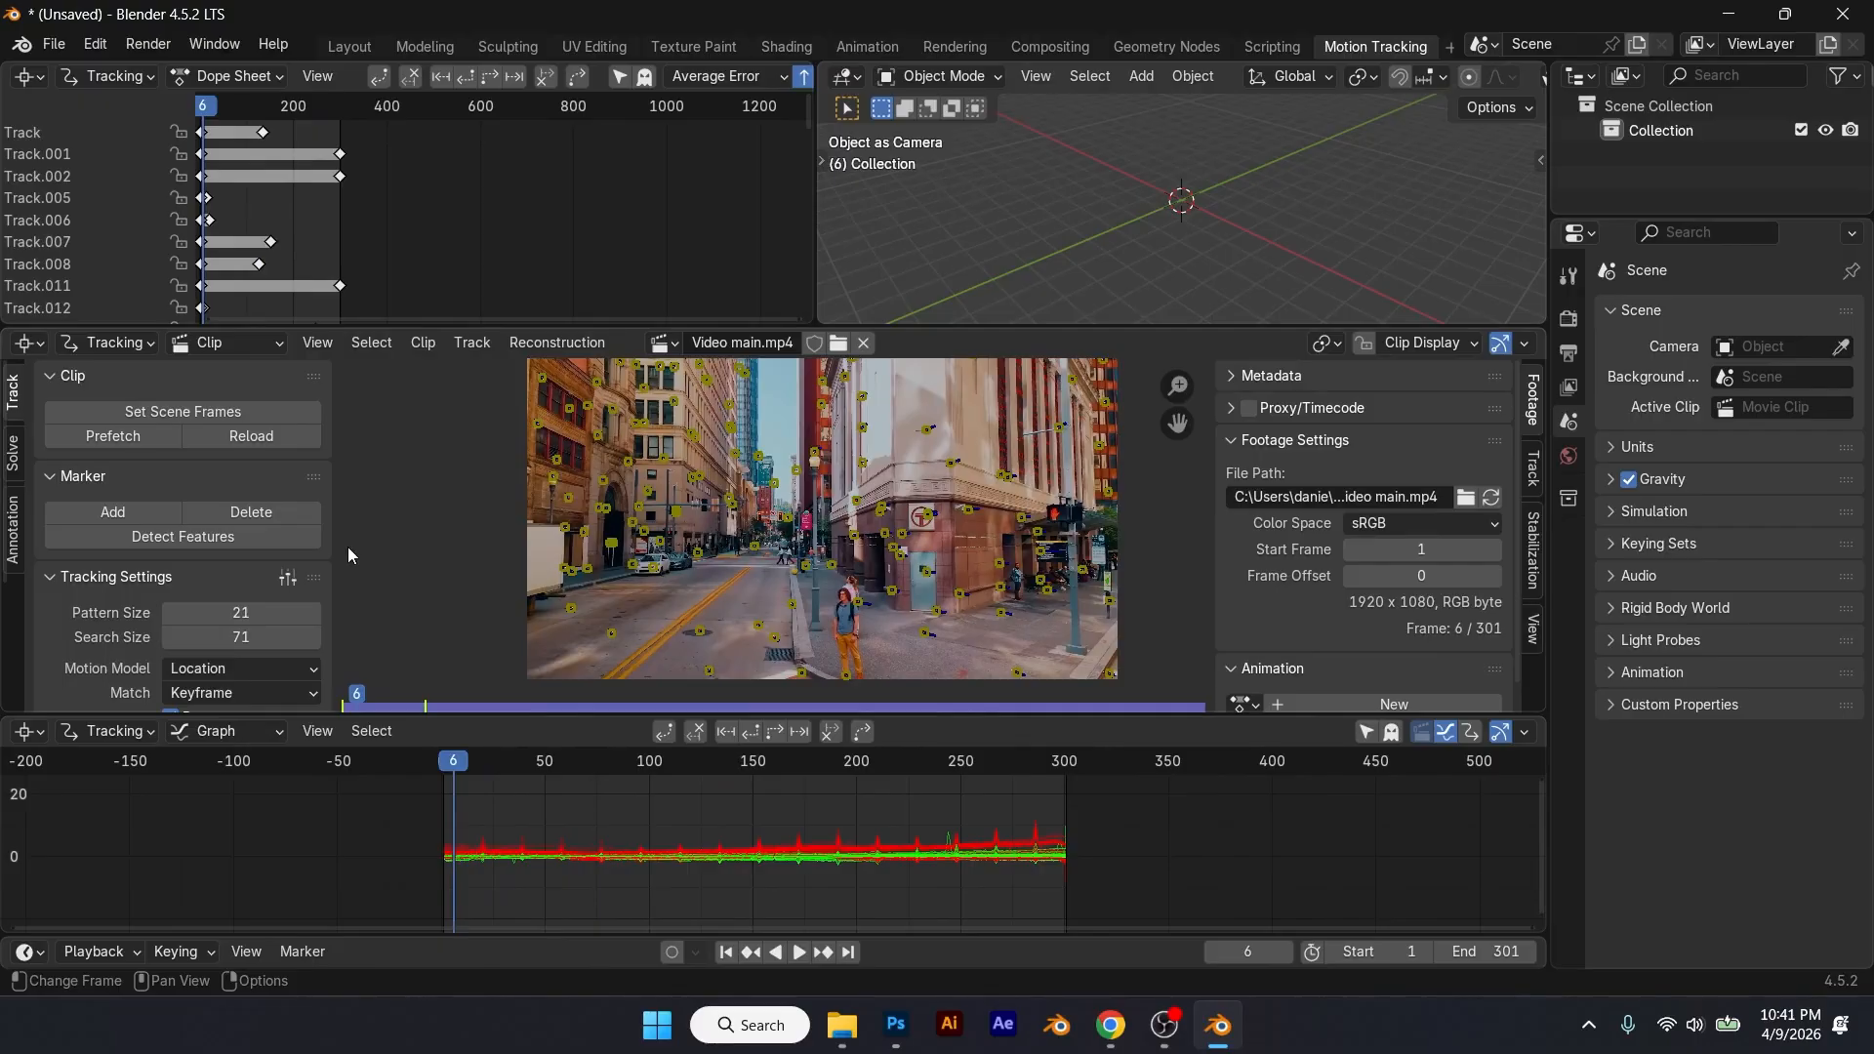
Step: Solve the camera motion from the cleaned tracks
{"action": "left_click", "coordinate": [20, 455]}
{"action": "left_click", "coordinate": [139, 679]}
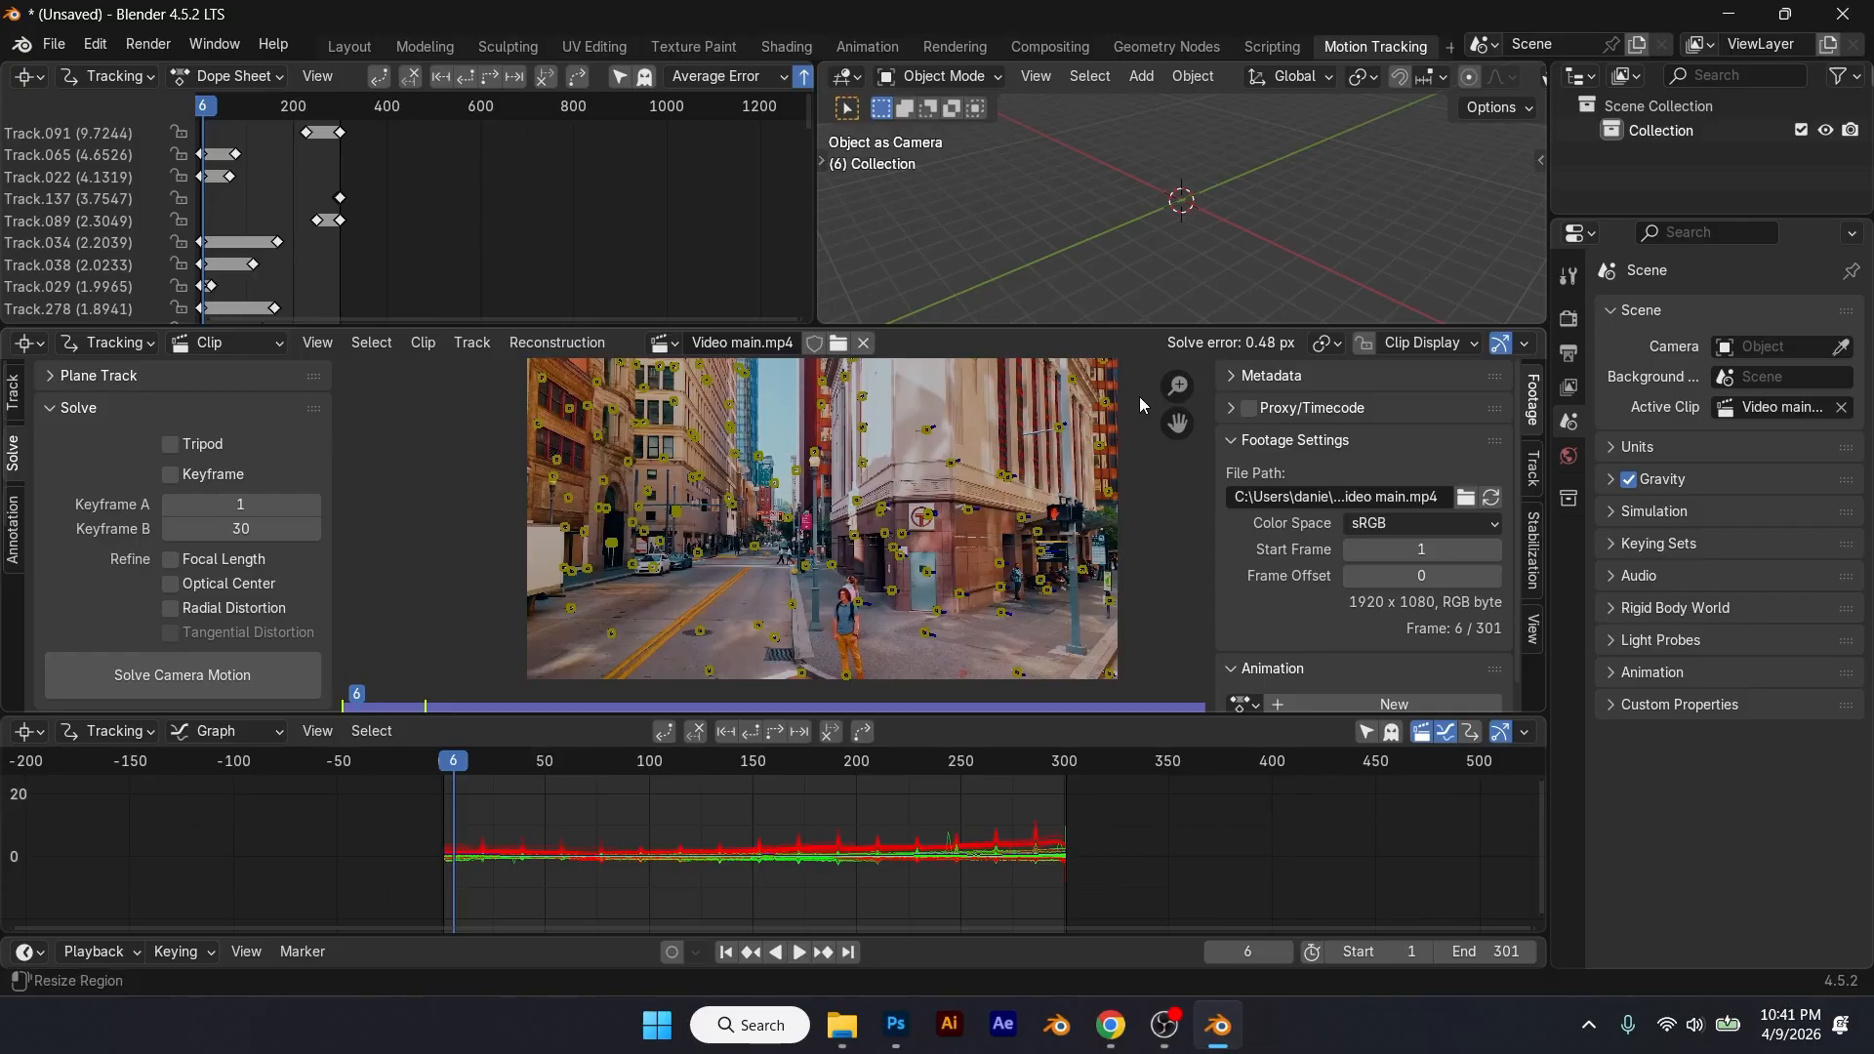
Step: Run Clean Tracks on the solved tracks with 0 frames, 0.000 error and the Select action
{"action": "scroll", "coordinate": [322, 595], "scroll_direction": "down", "scroll_amount": 3}
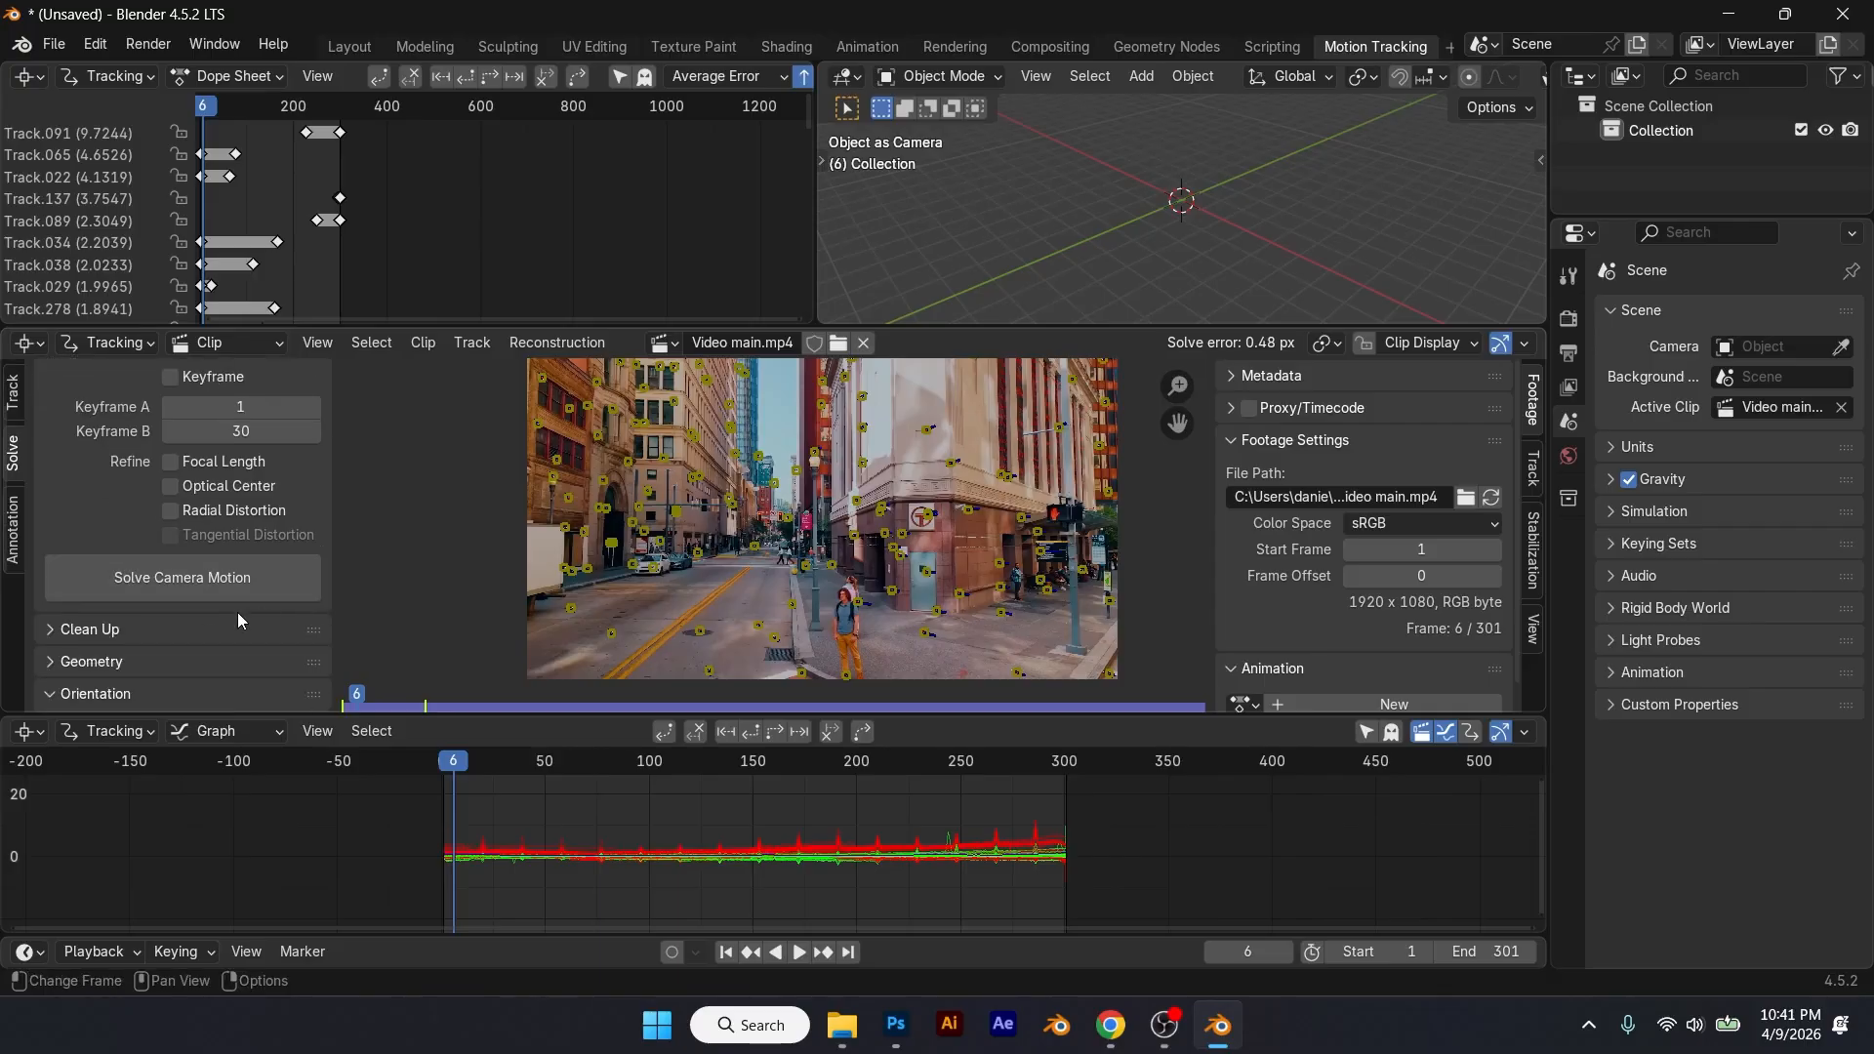
{"action": "scroll", "coordinate": [196, 636], "scroll_direction": "down", "scroll_amount": 3}
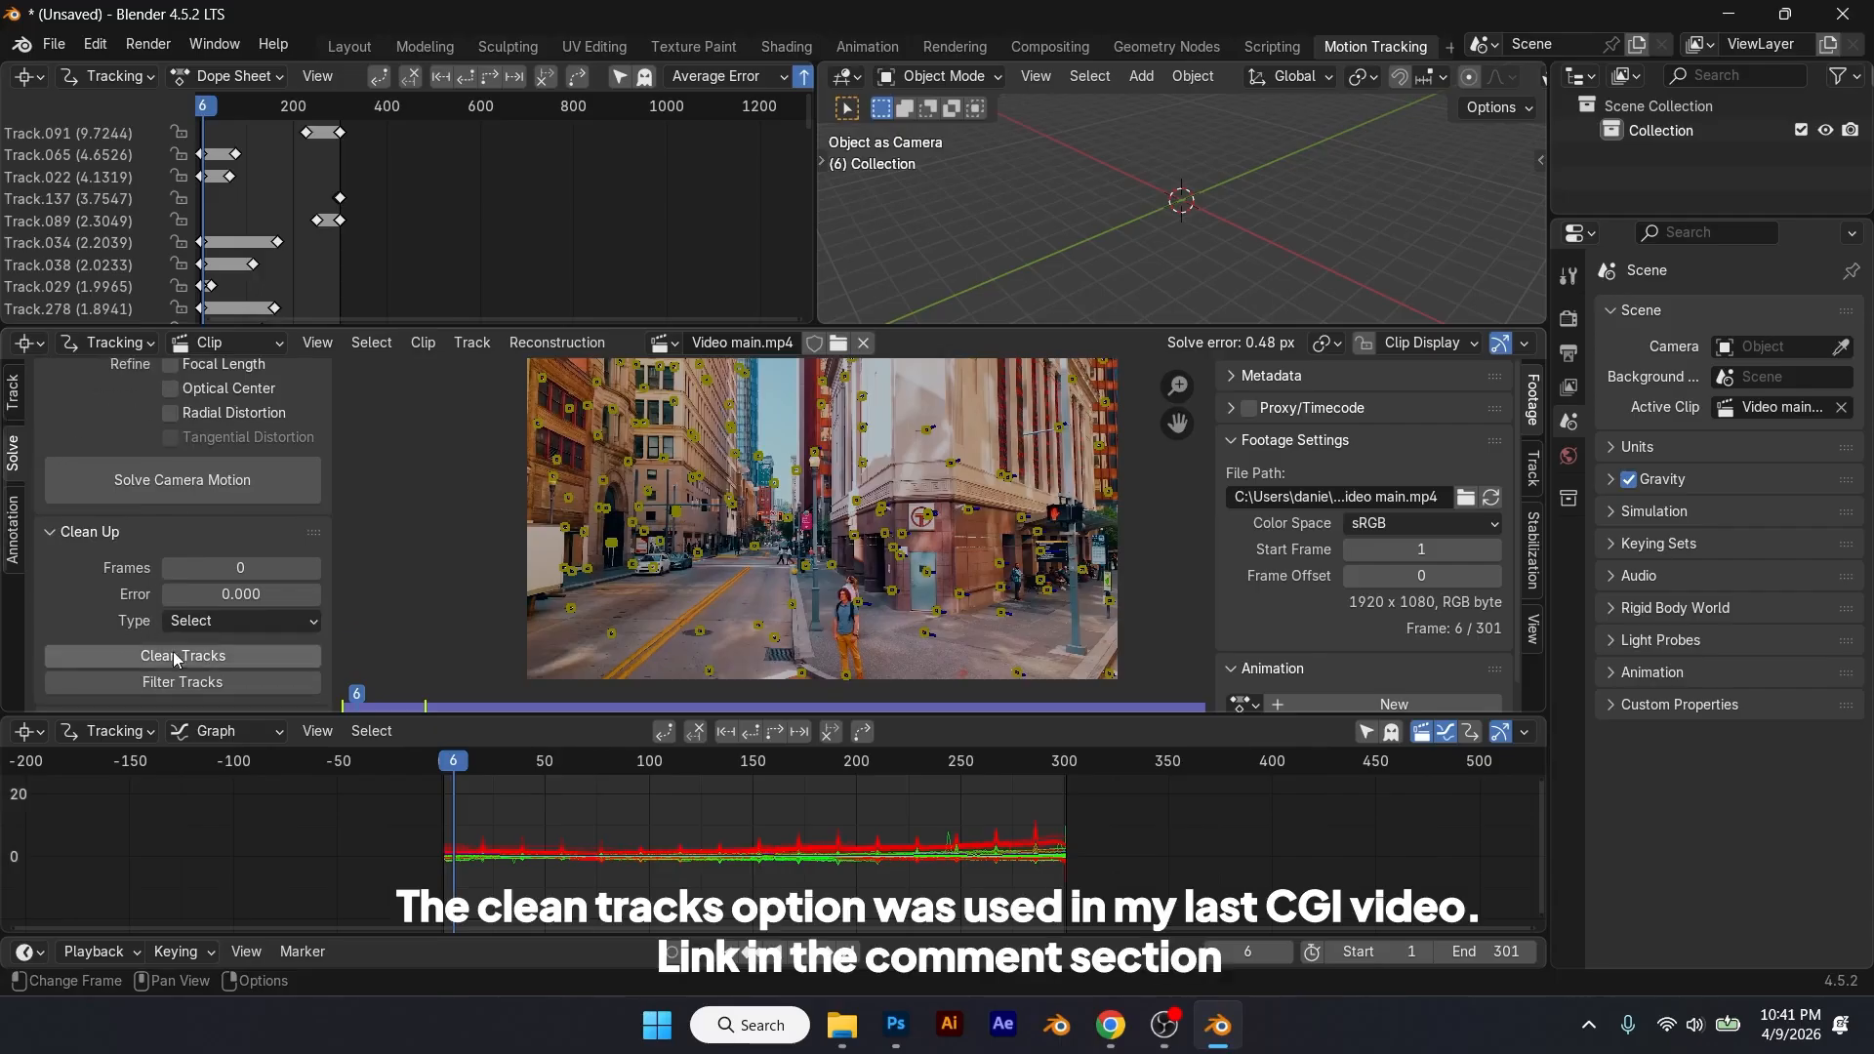
{"action": "left_click", "coordinate": [198, 659]}
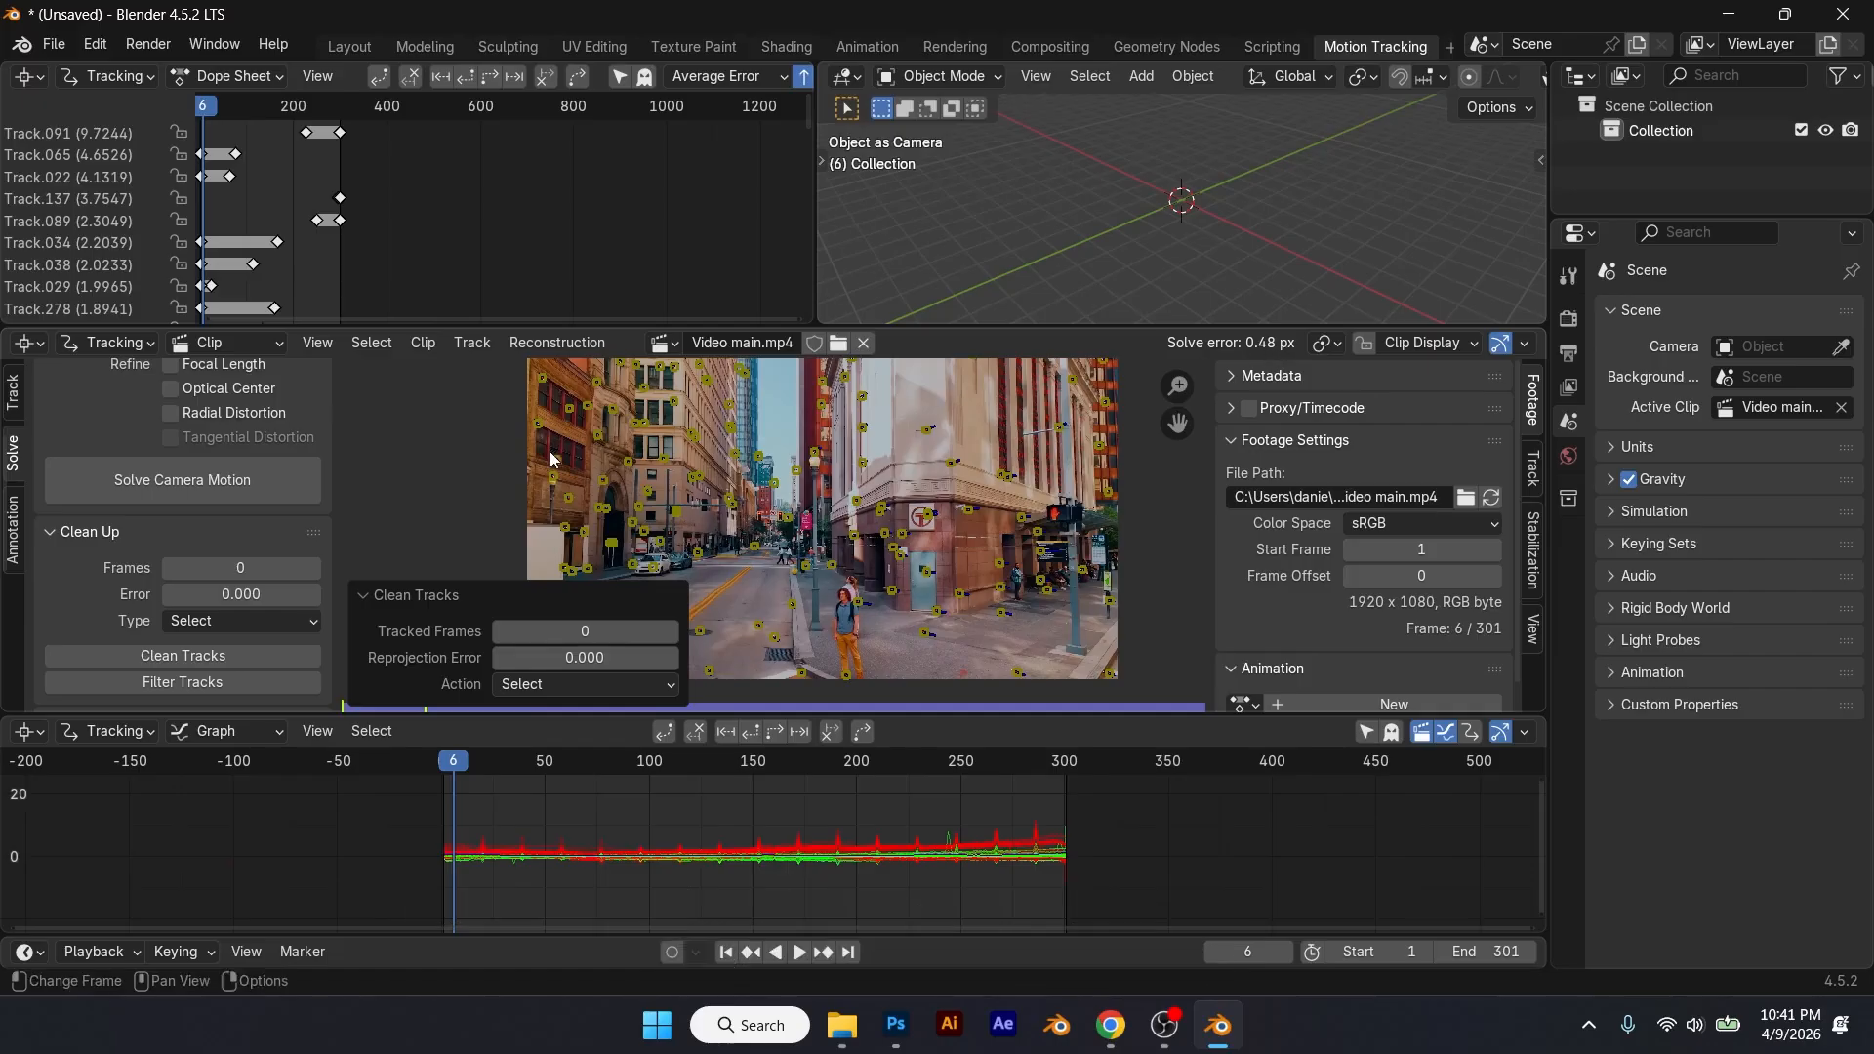
{"action": "left_click", "coordinate": [482, 478]}
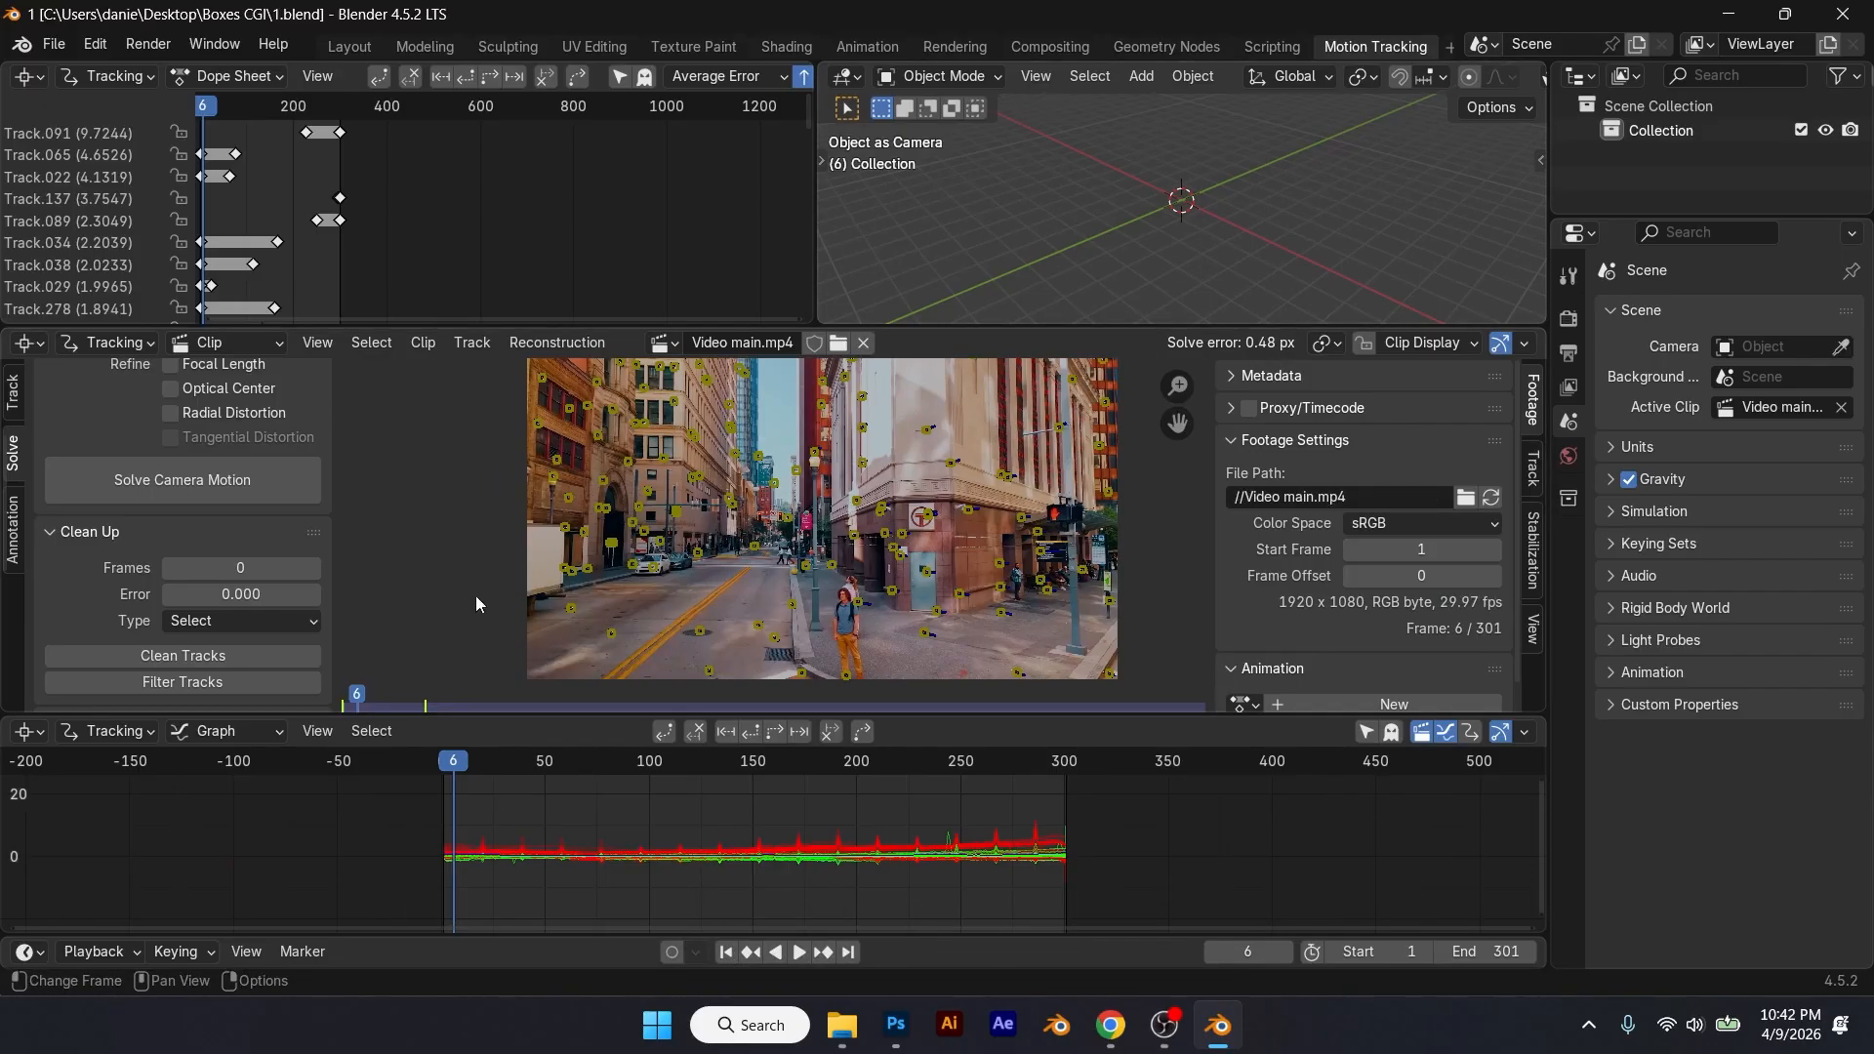
Step: Set up the tracking scene from the solved camera and return the clip to frame 1
{"action": "scroll", "coordinate": [65, 578], "scroll_direction": "down", "scroll_amount": 6}
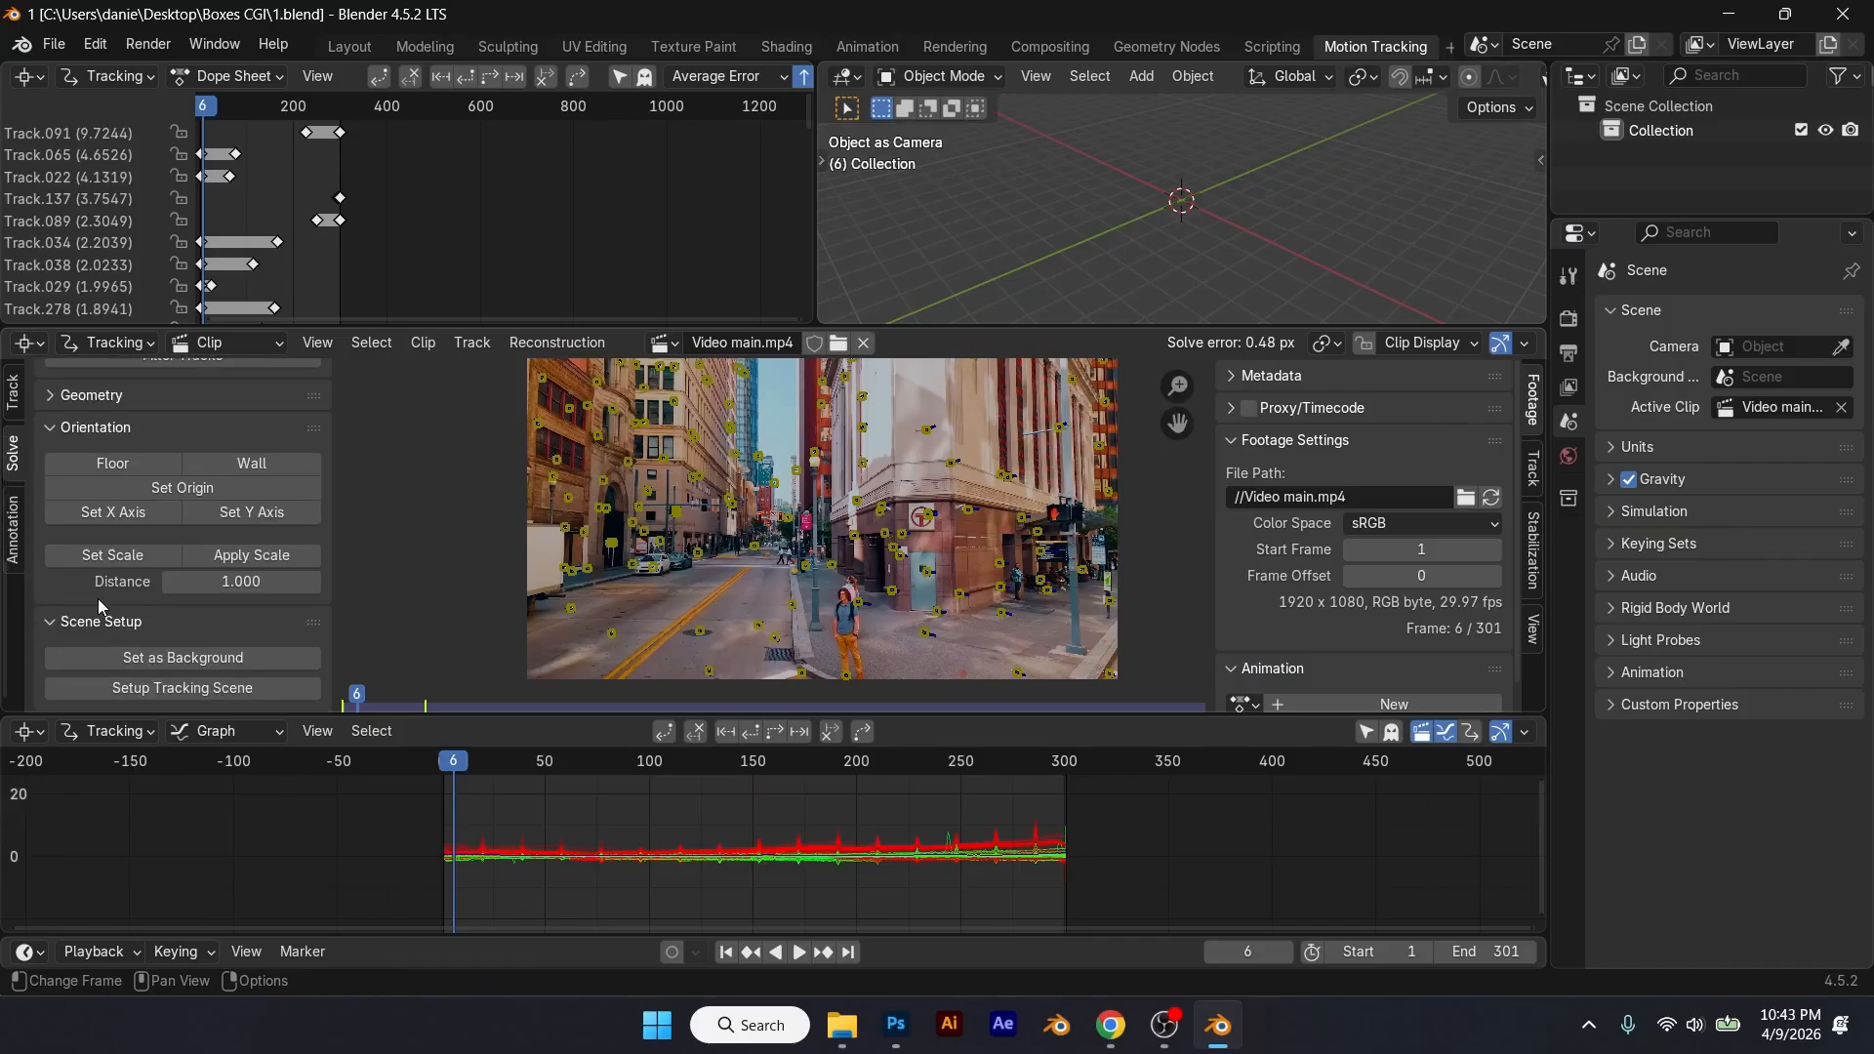
{"action": "left_click", "coordinate": [195, 689]}
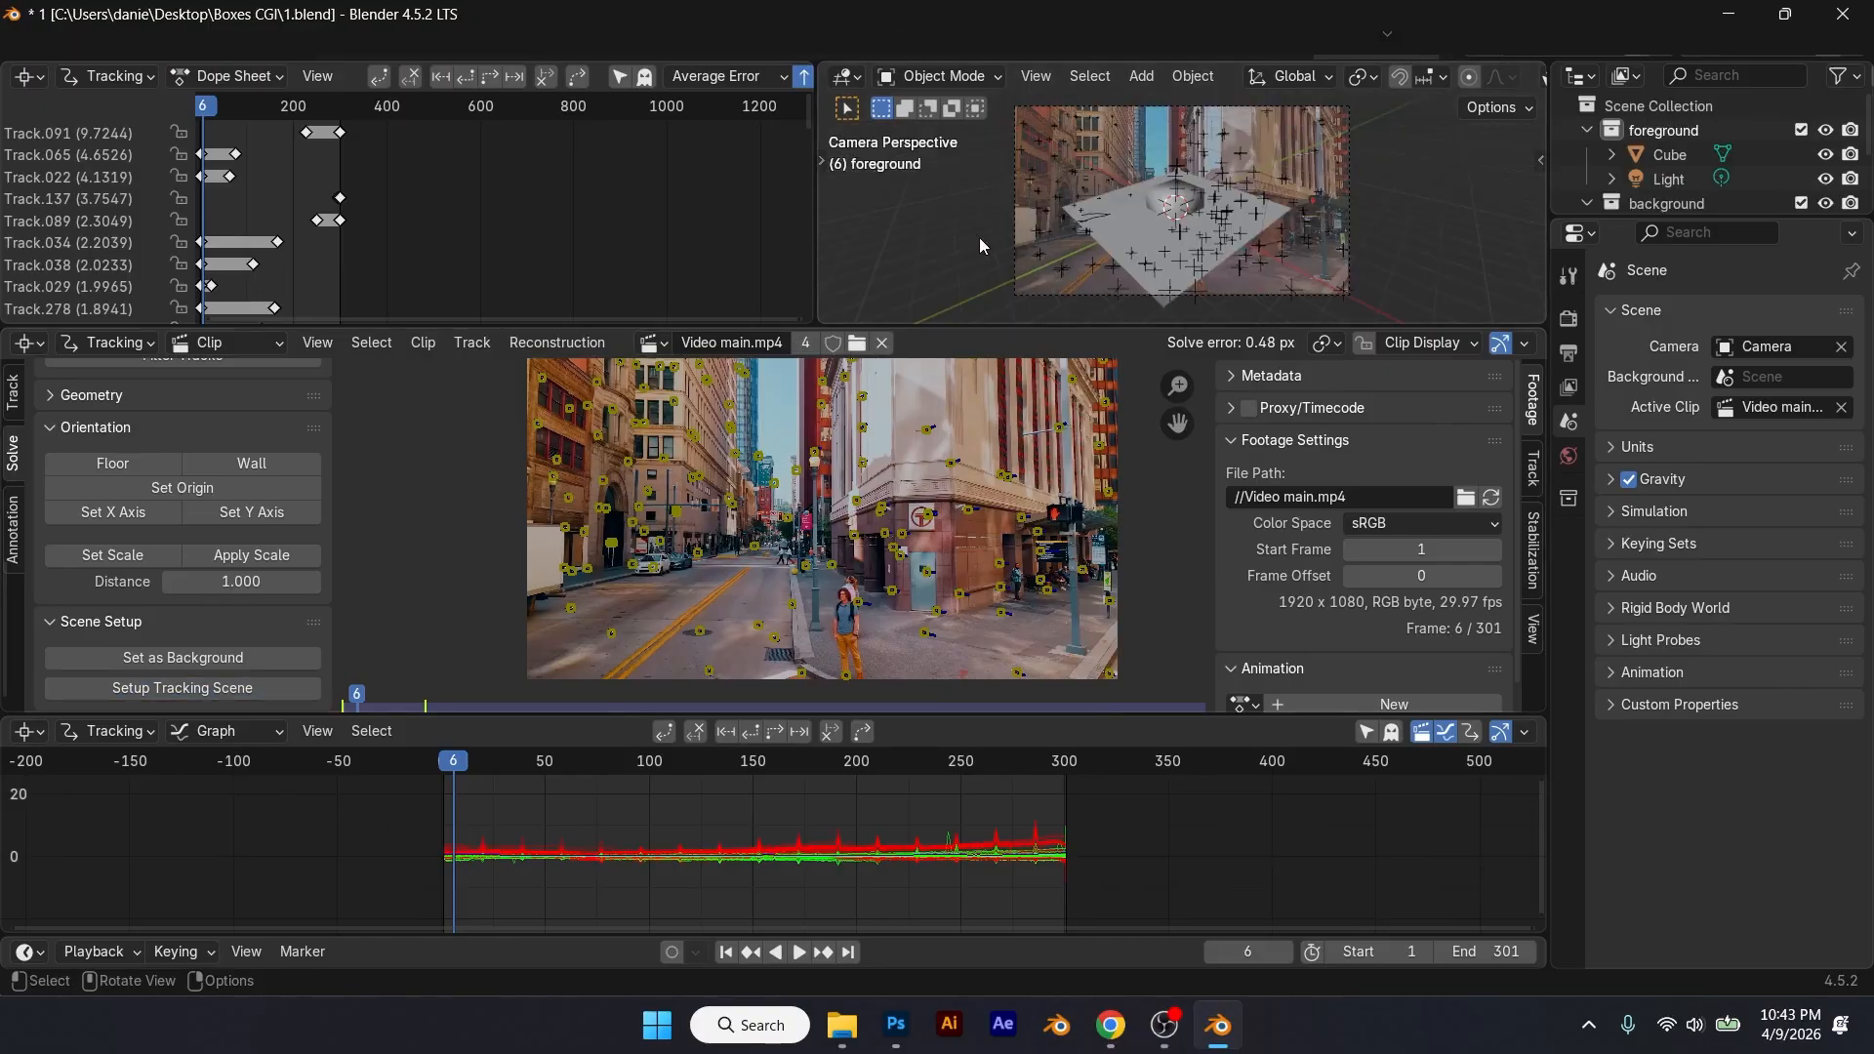
{"action": "left_click_drag", "start_coordinate": [486, 767], "coordinate": [449, 783]}
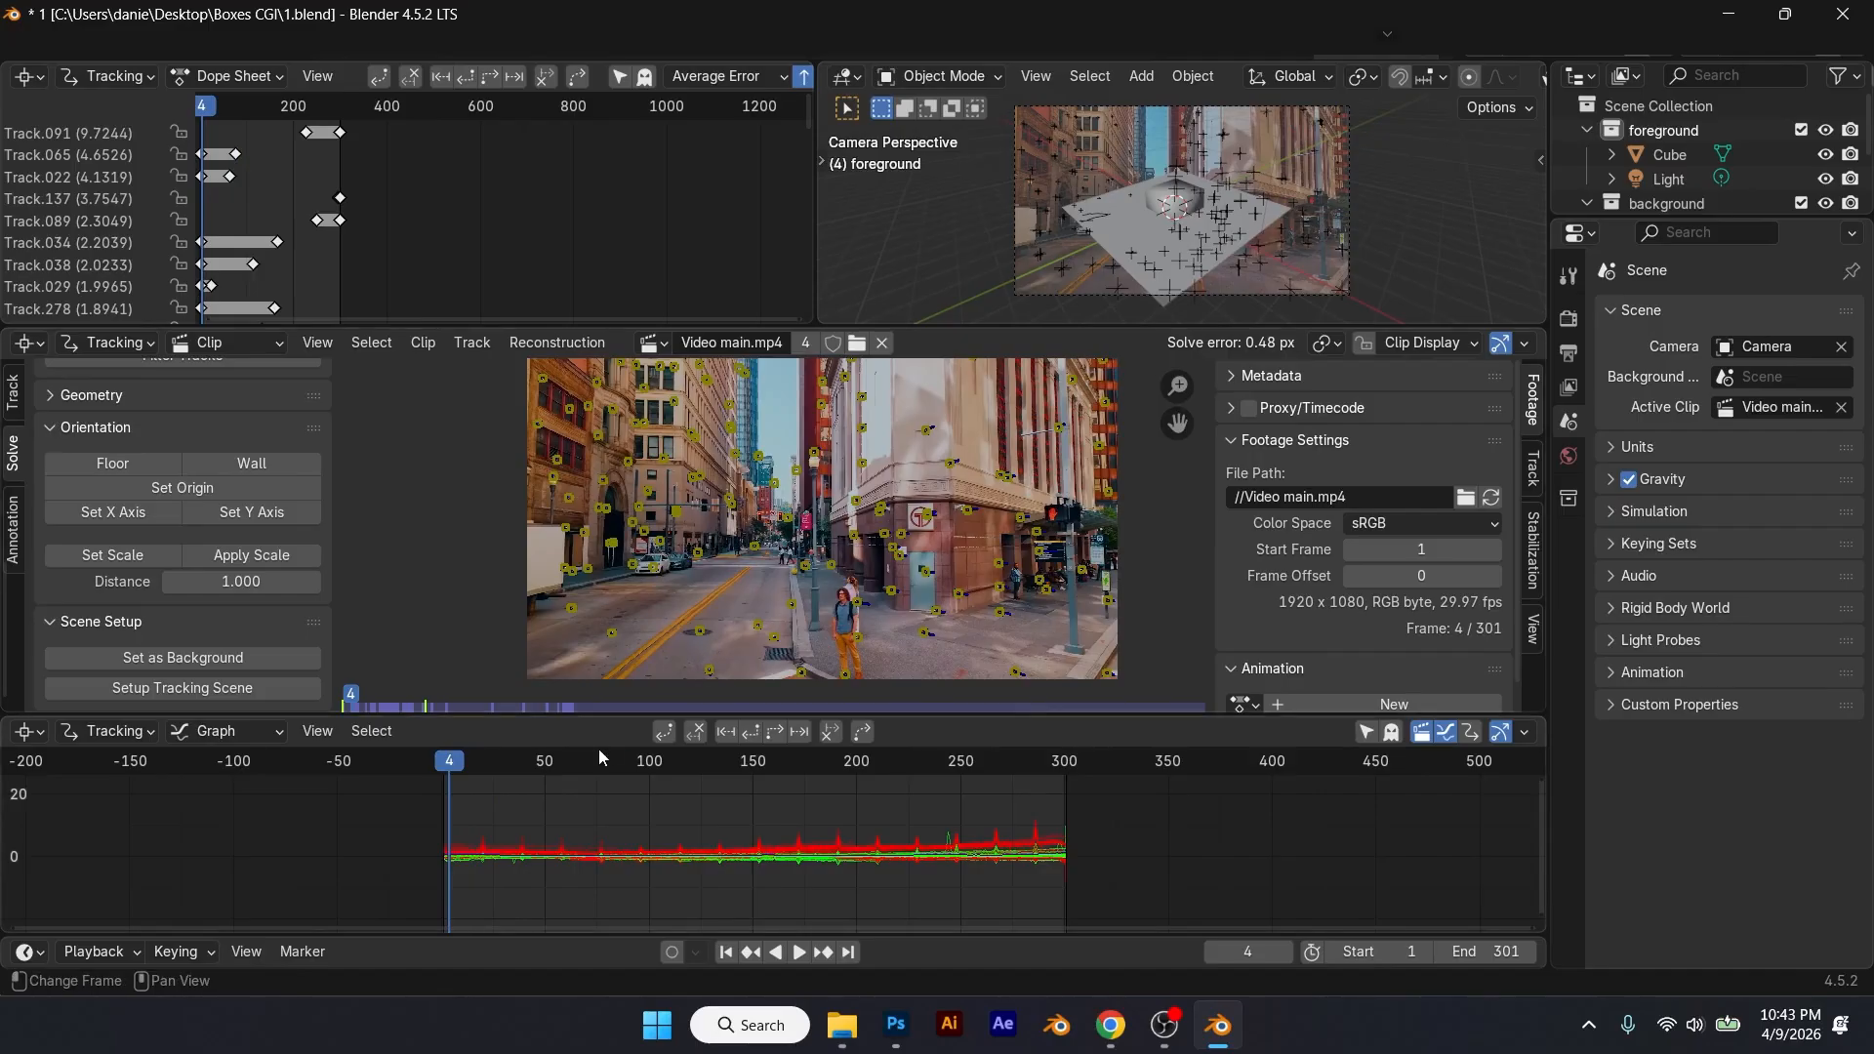
{"action": "left_click_drag", "start_coordinate": [458, 770], "coordinate": [444, 769]}
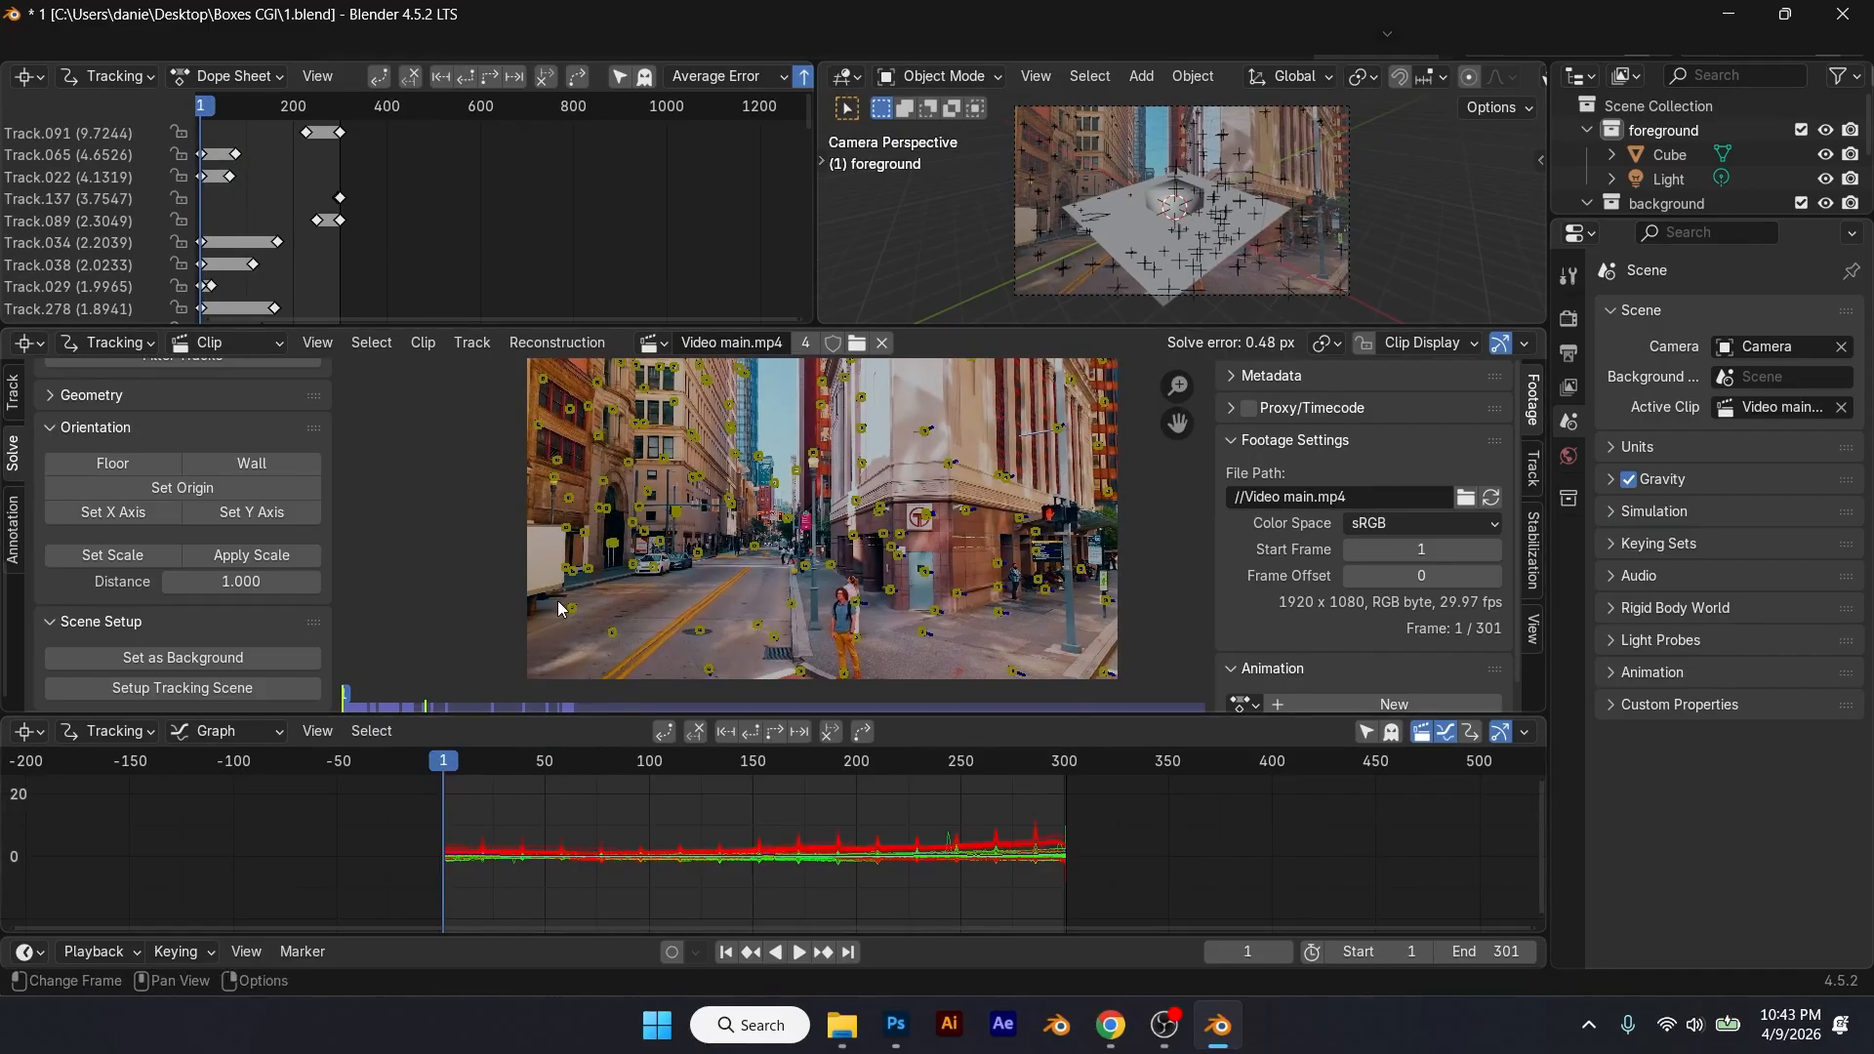
Step: Select three tracks on the road surface near the drain grate and set them as the floor plane
{"action": "left_click", "coordinate": [616, 634]}
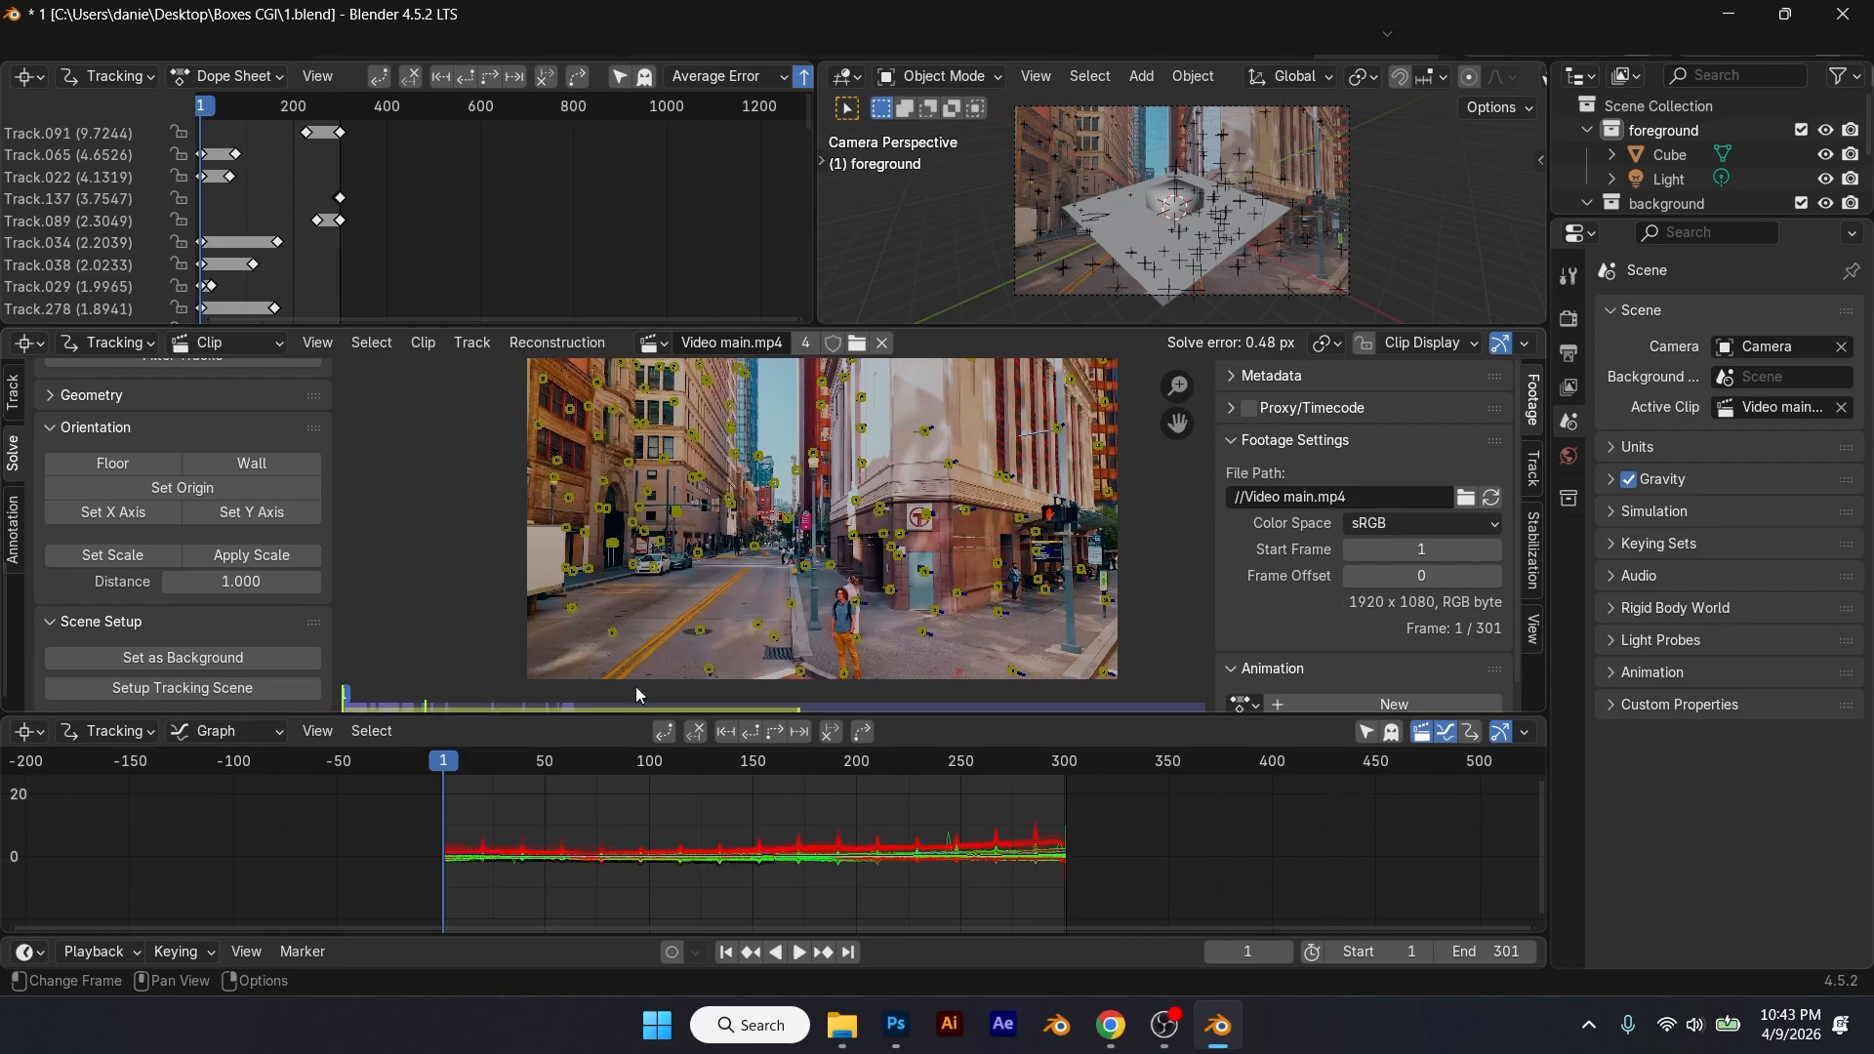
{"action": "left_click", "coordinate": [757, 625]}
{"action": "left_click", "coordinate": [773, 635], "text": "shift"}
{"action": "left_click", "coordinate": [702, 630], "text": "shift"}
{"action": "left_click", "coordinate": [139, 465]}
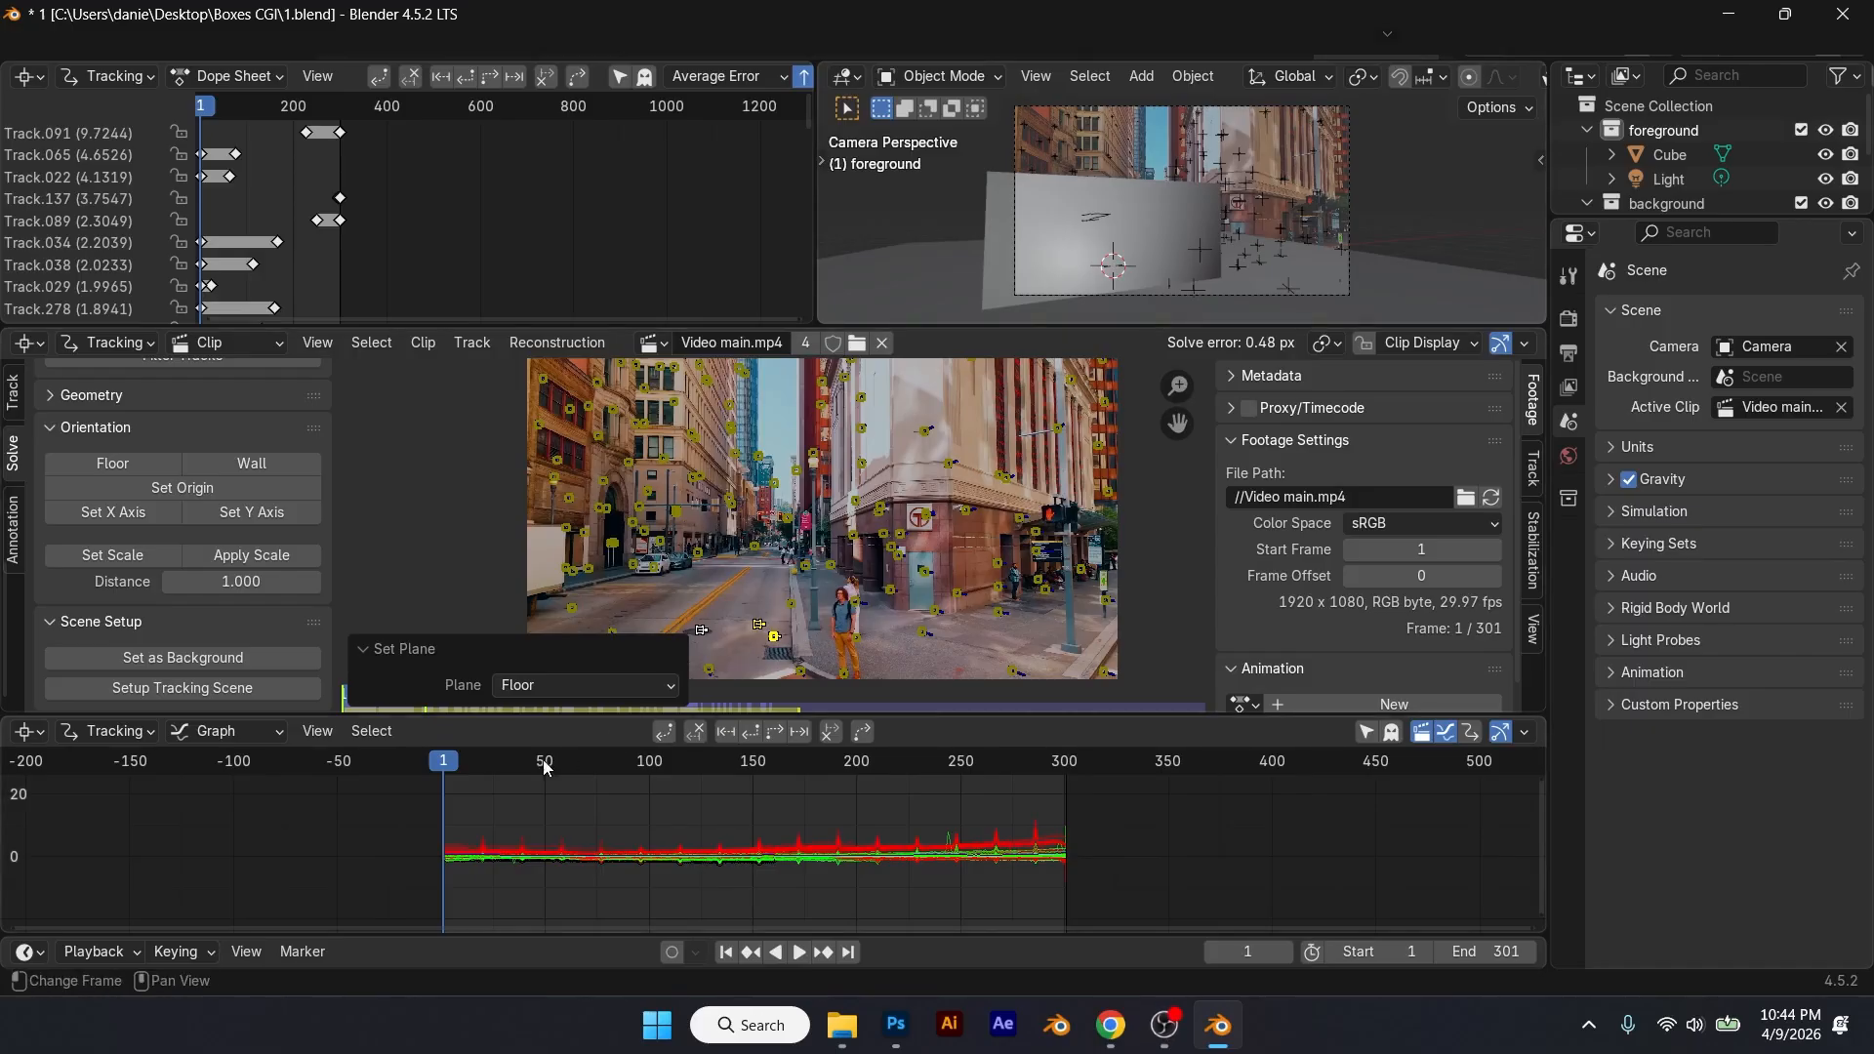
Step: At frame 20, set the origin at the road track beside the yellow lines and set its distance to the neighbouring road track to 1.000
{"action": "left_click_drag", "start_coordinate": [461, 765], "coordinate": [483, 788]}
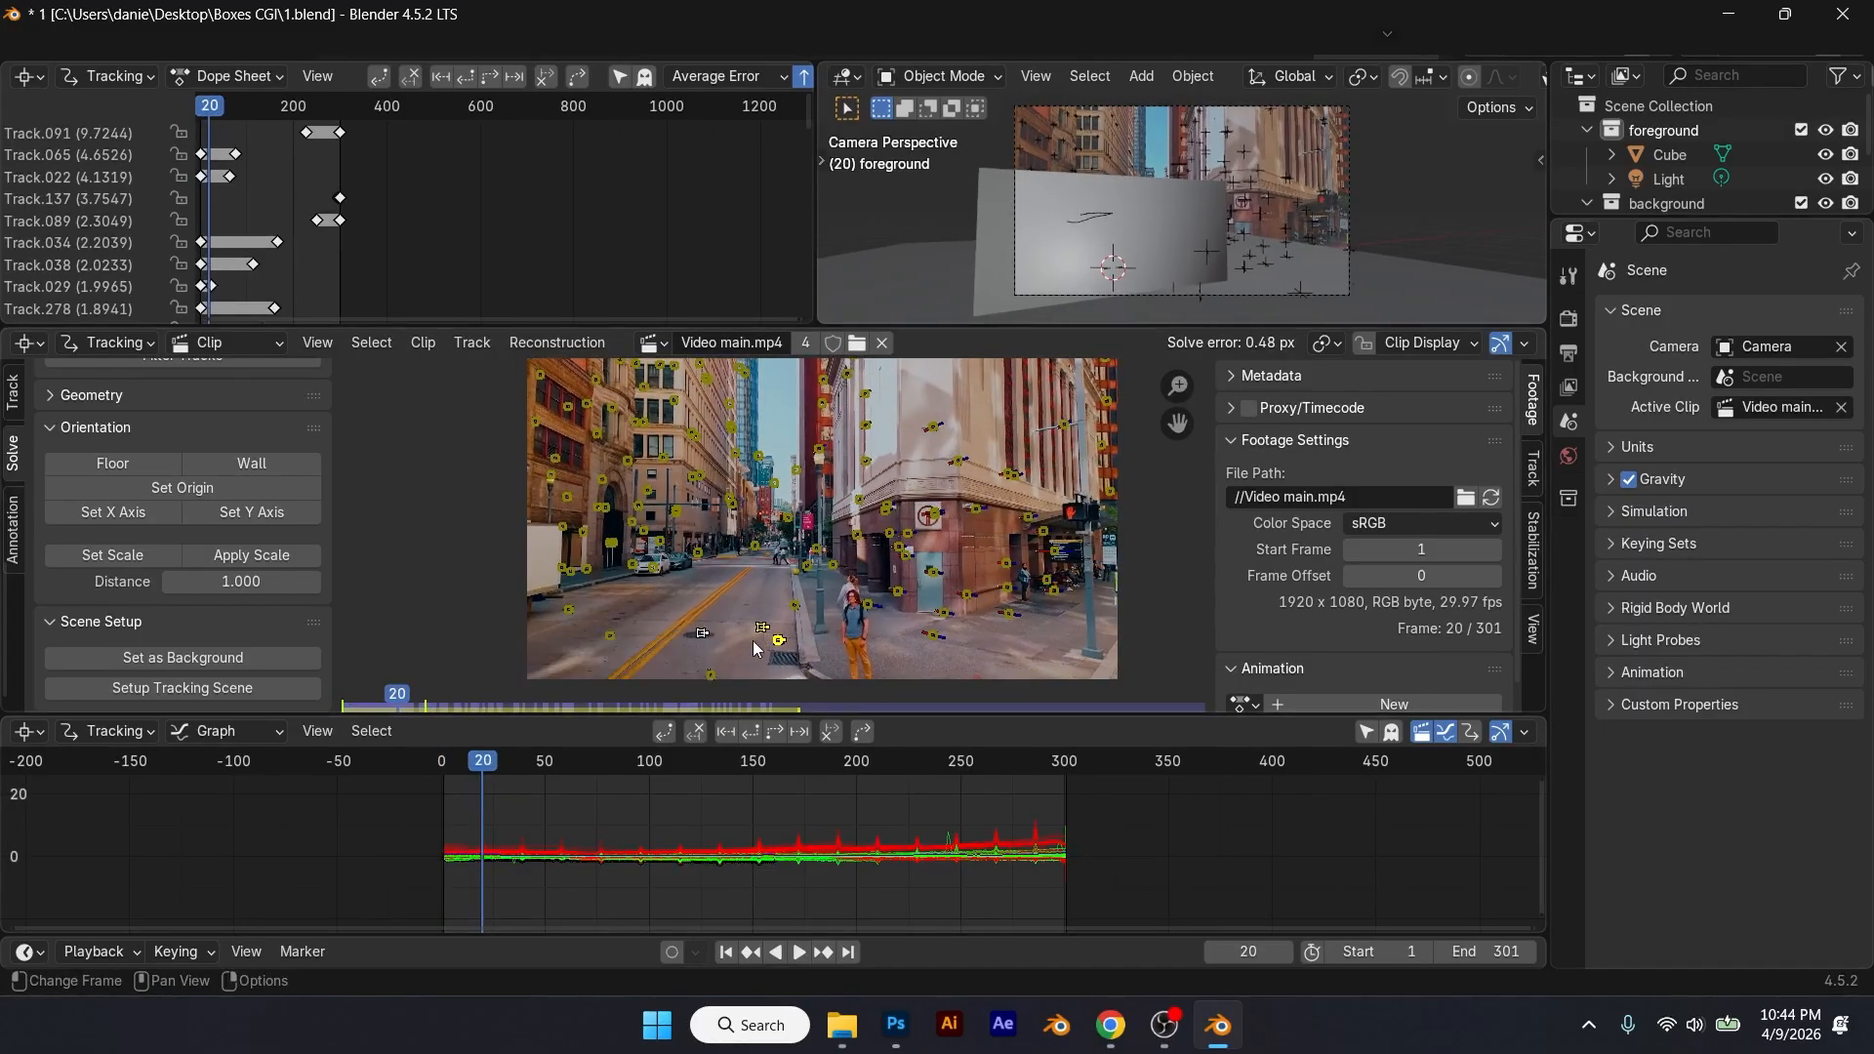
{"action": "left_click", "coordinate": [185, 490]}
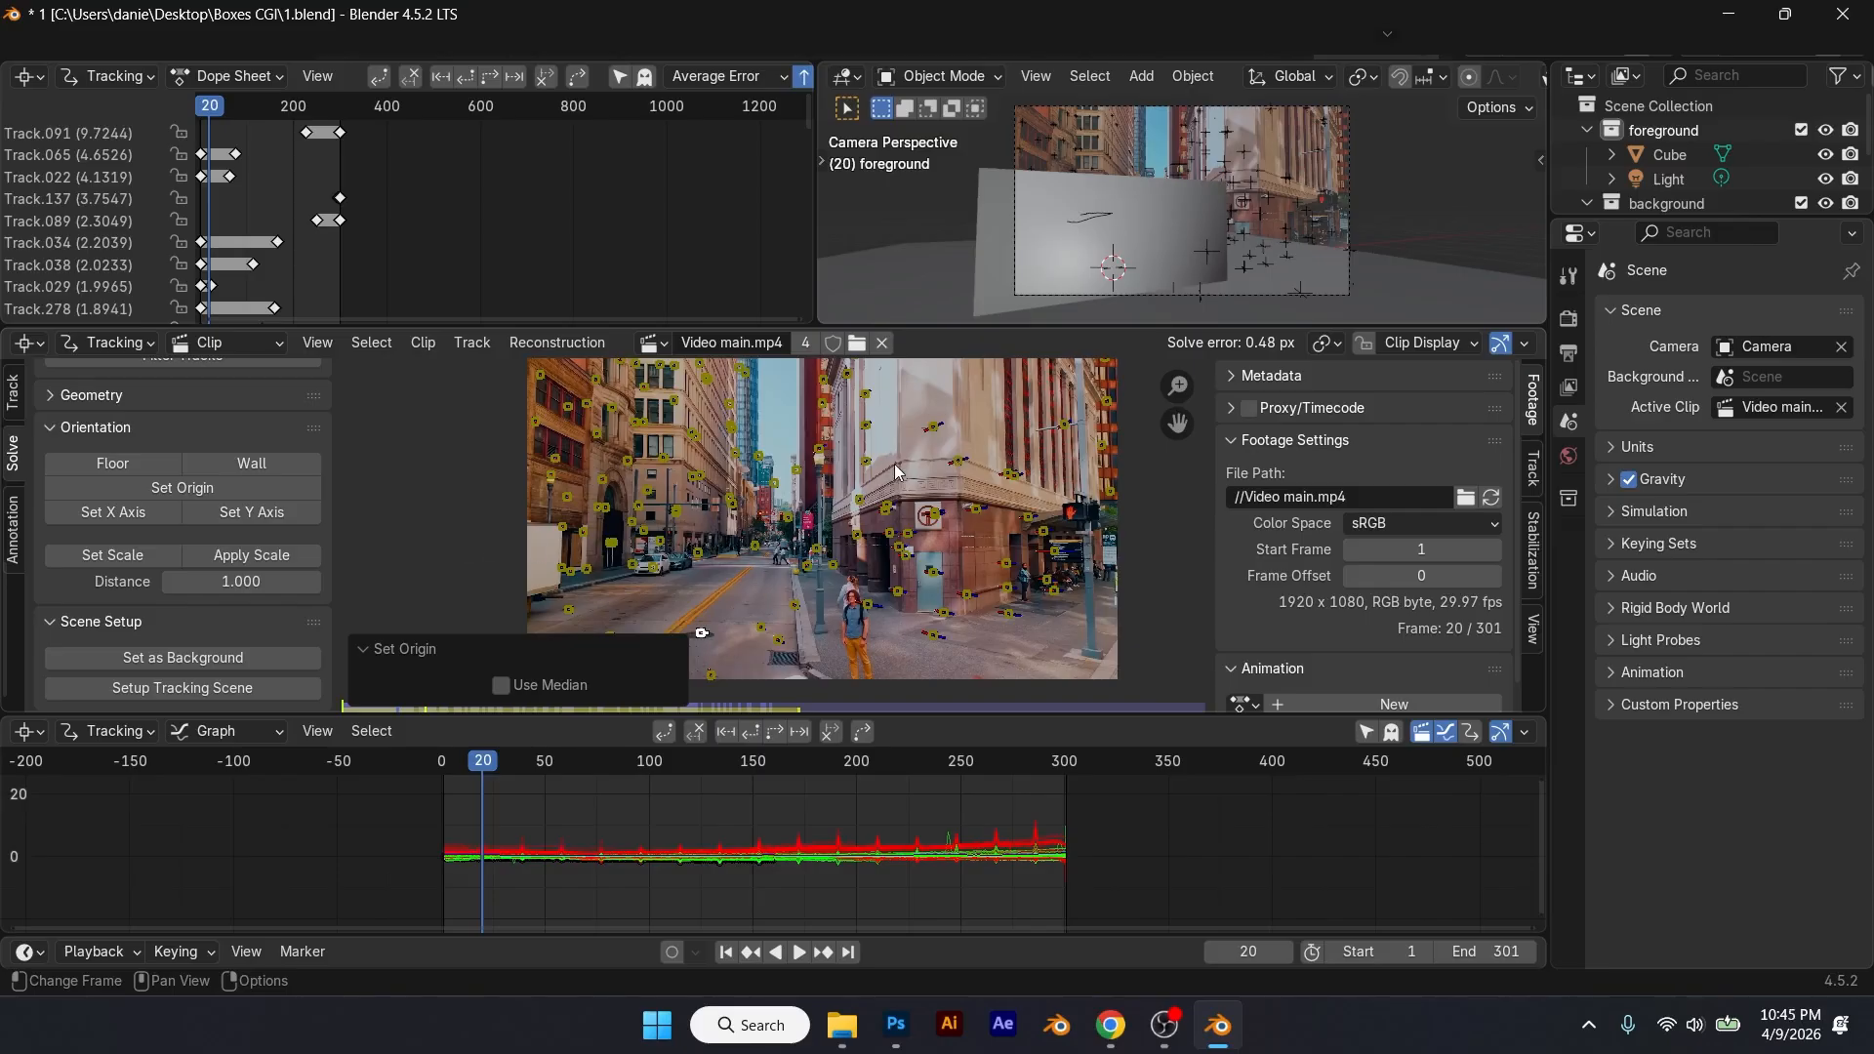
{"action": "left_click", "coordinate": [1127, 218]}
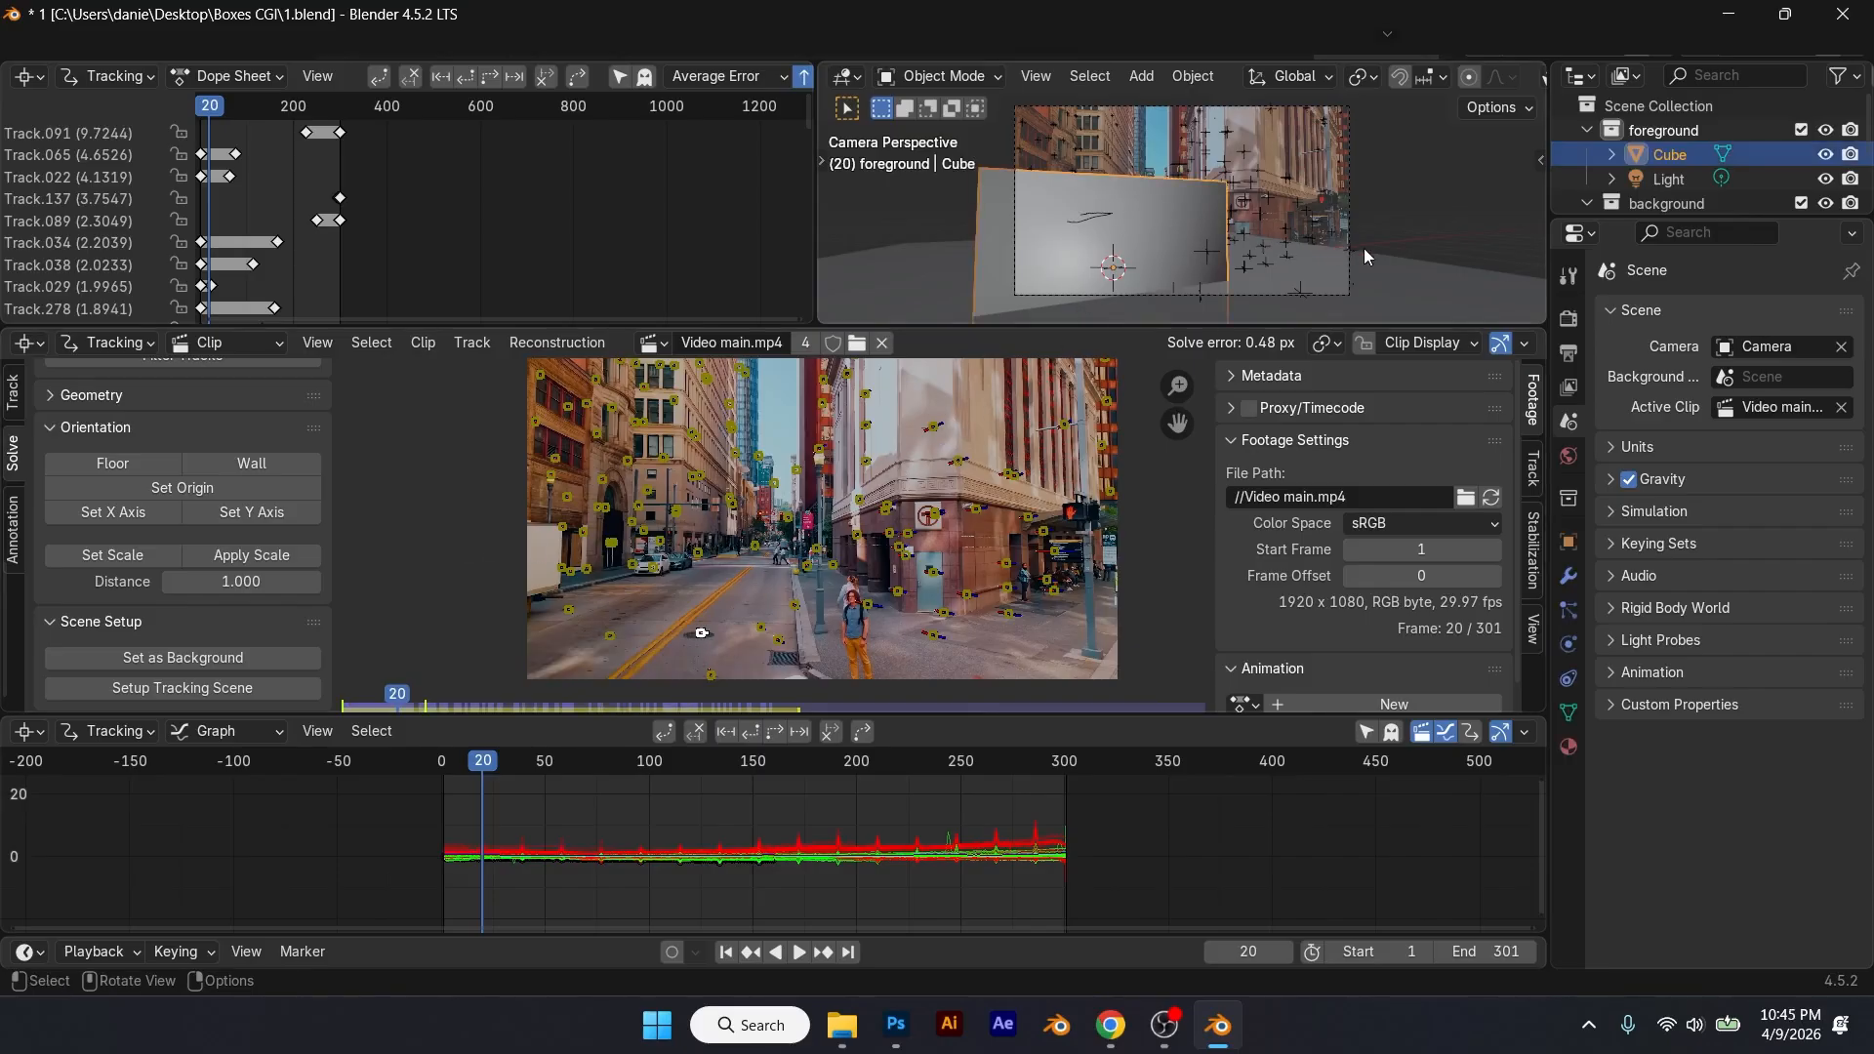
{"action": "left_click", "coordinate": [1425, 283], "text": "shift"}
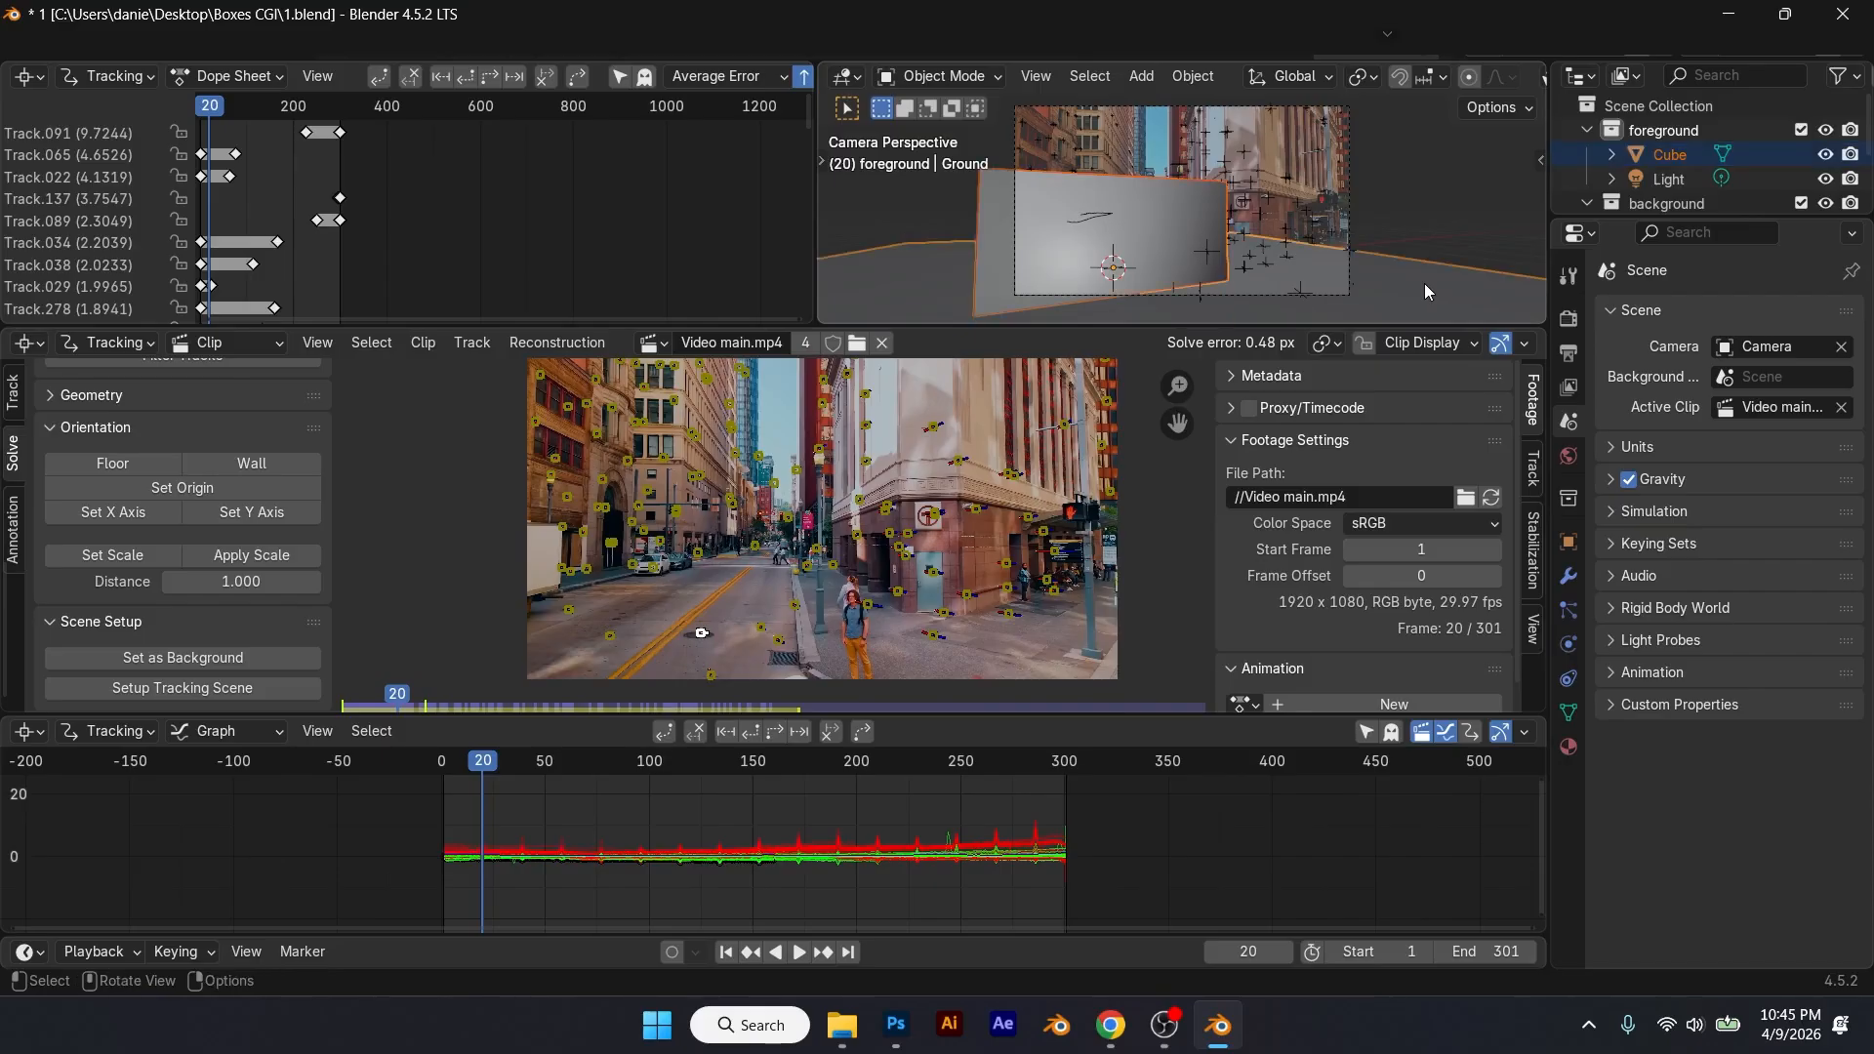
{"action": "left_click", "coordinate": [762, 628]}
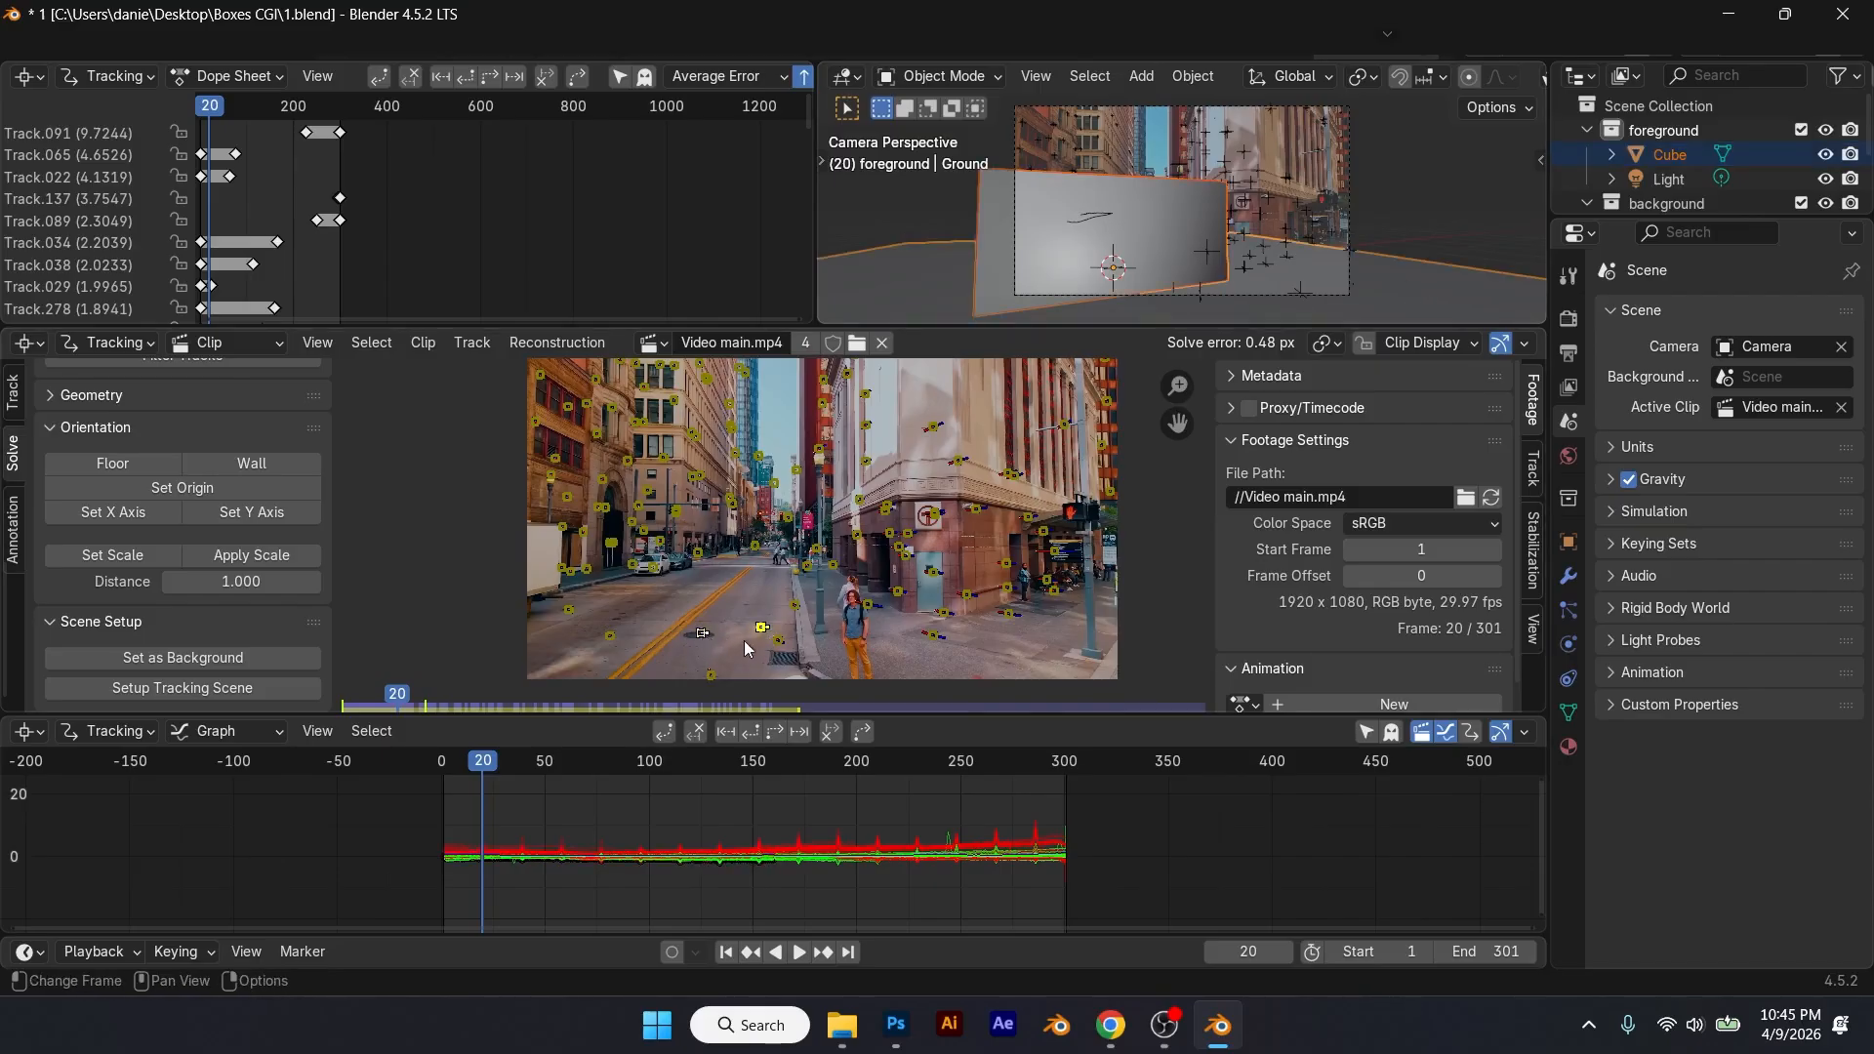
{"action": "left_click", "coordinate": [127, 556]}
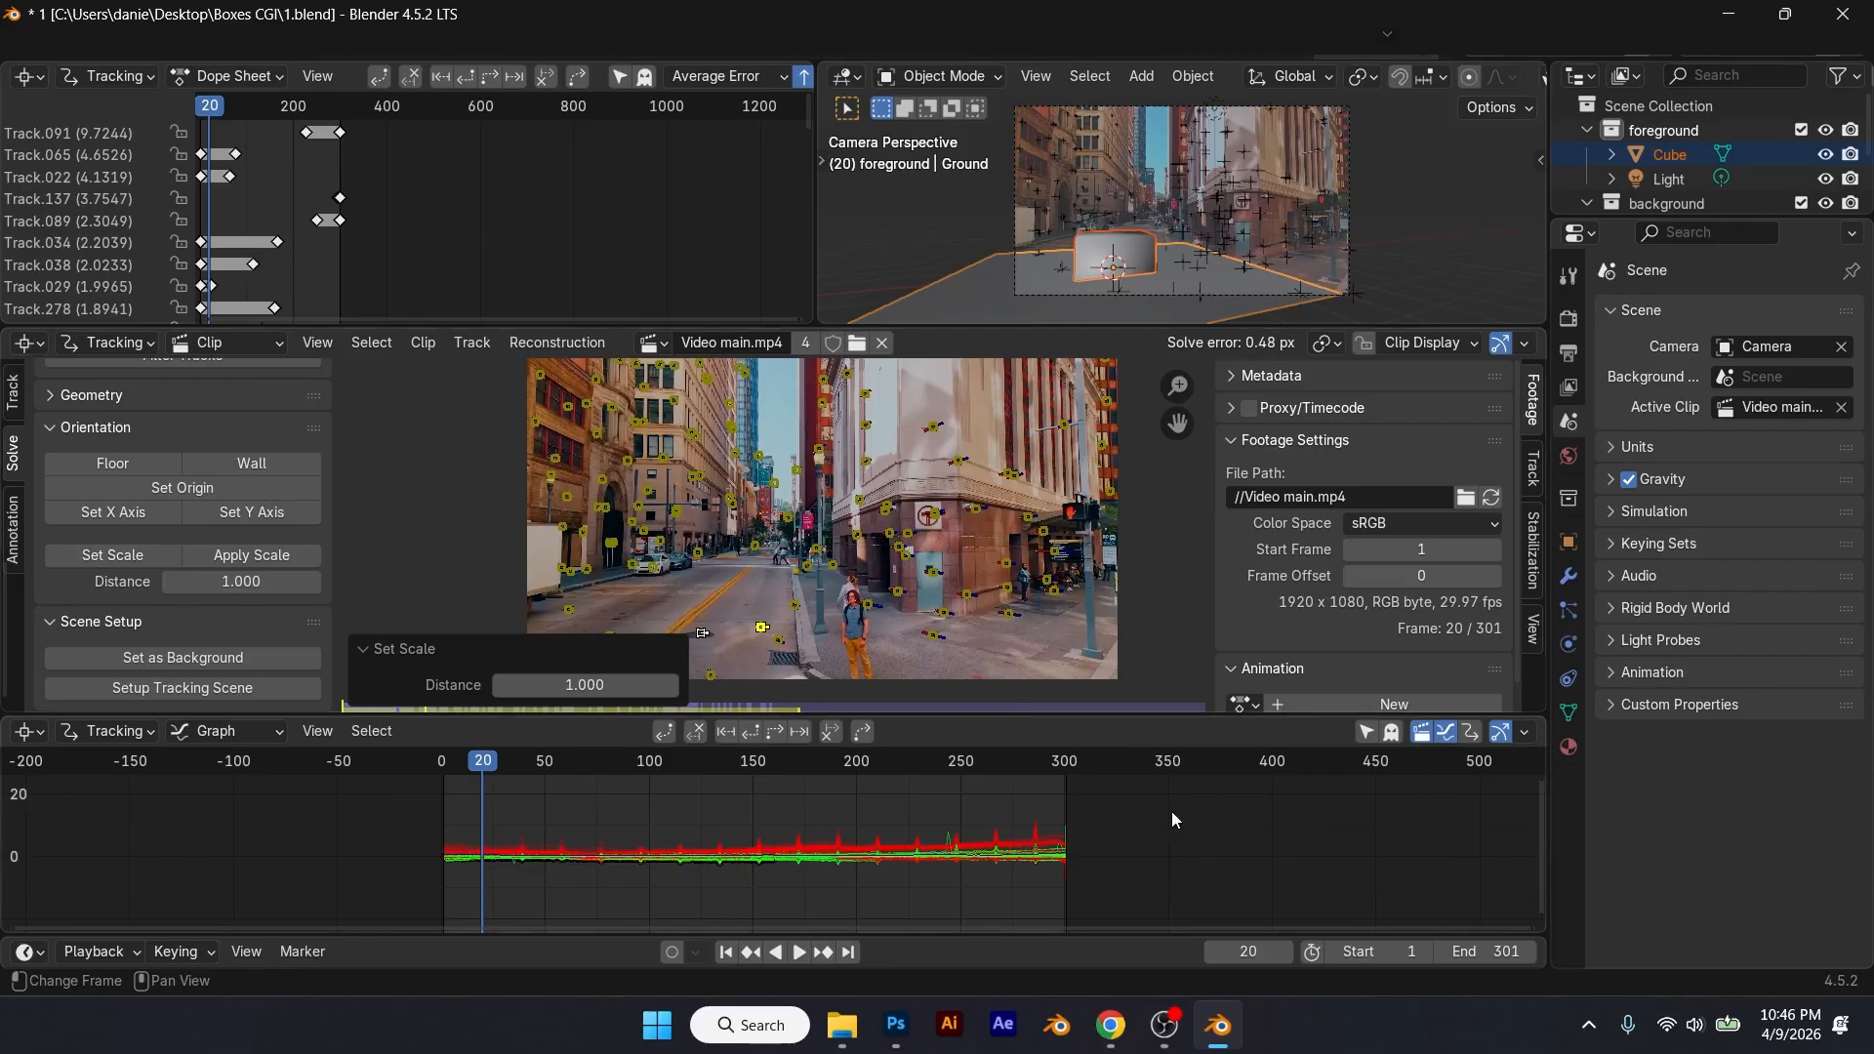
Step: Raise the cube 1 m along the Z axis and scrub to frame 48 to check its placement
{"action": "left_click", "coordinate": [1132, 252]}
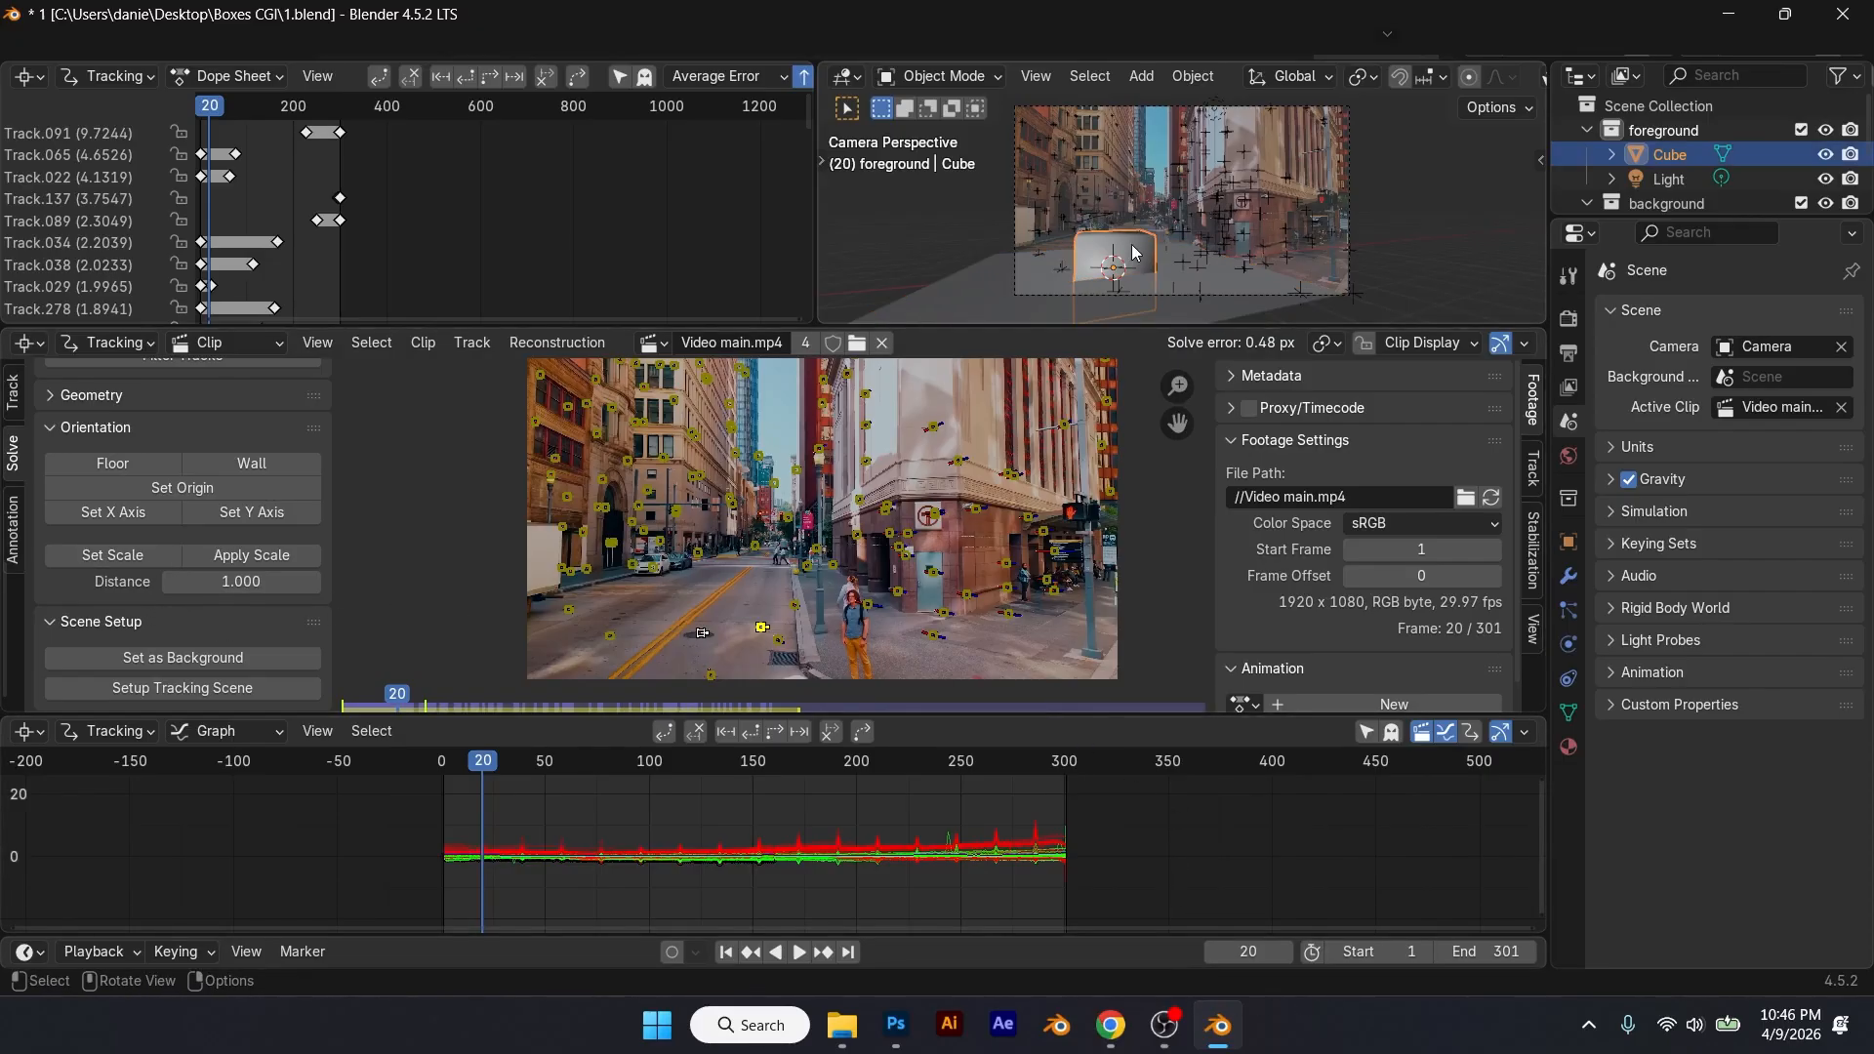
{"action": "type", "text": "gz"}
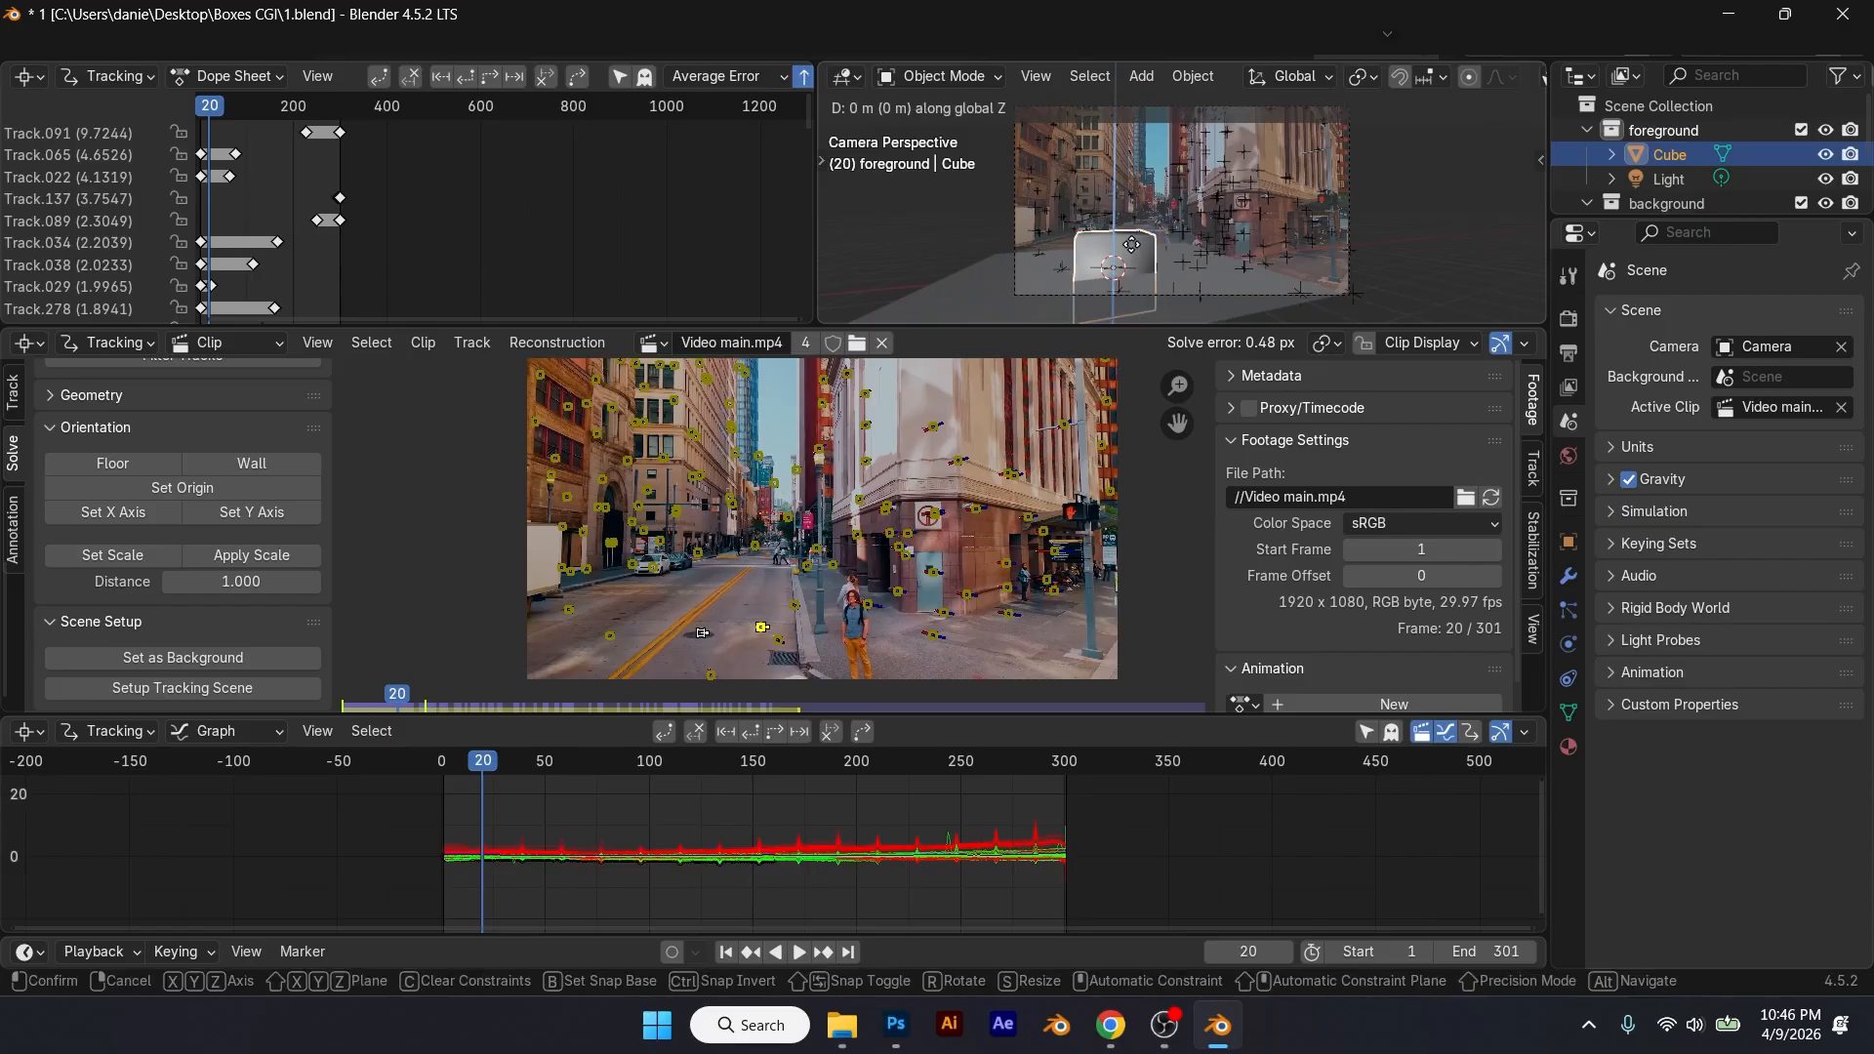
{"action": "type", "text": "1"}
{"action": "key", "text": "Return"}
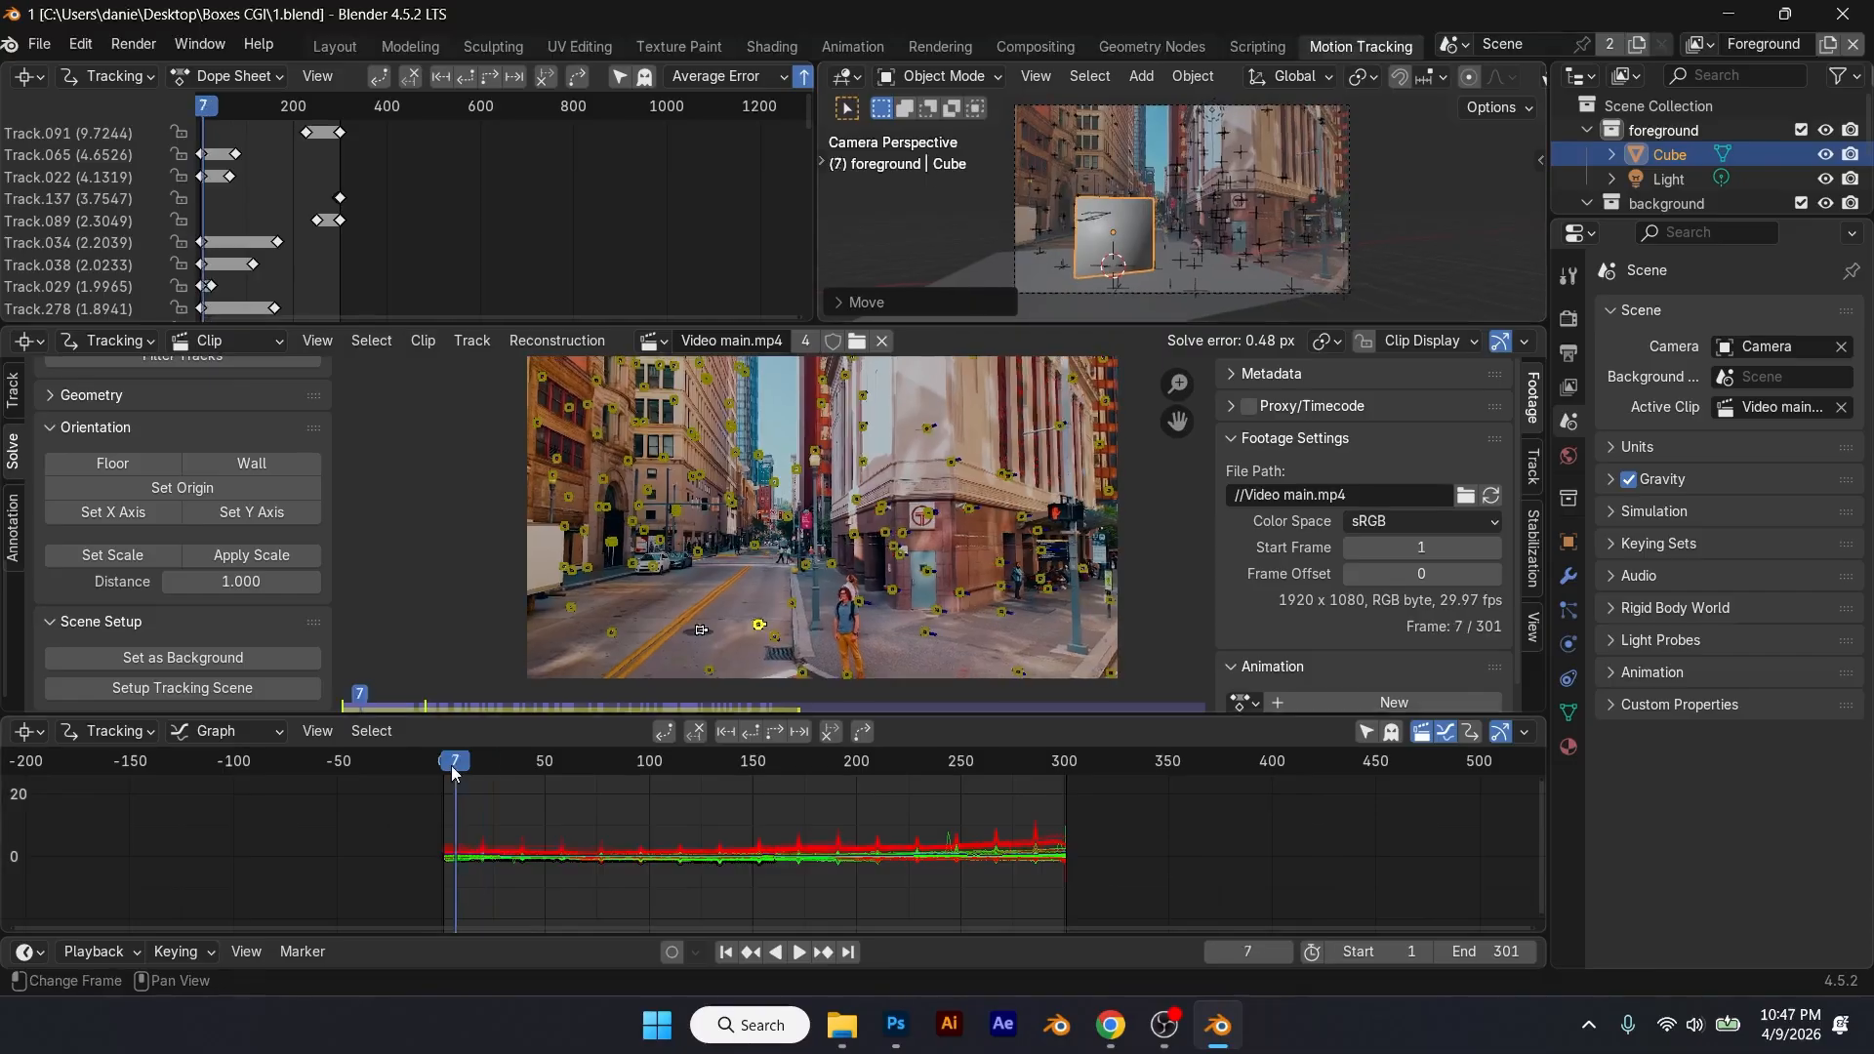
{"action": "left_click_drag", "start_coordinate": [456, 769], "coordinate": [540, 814]}
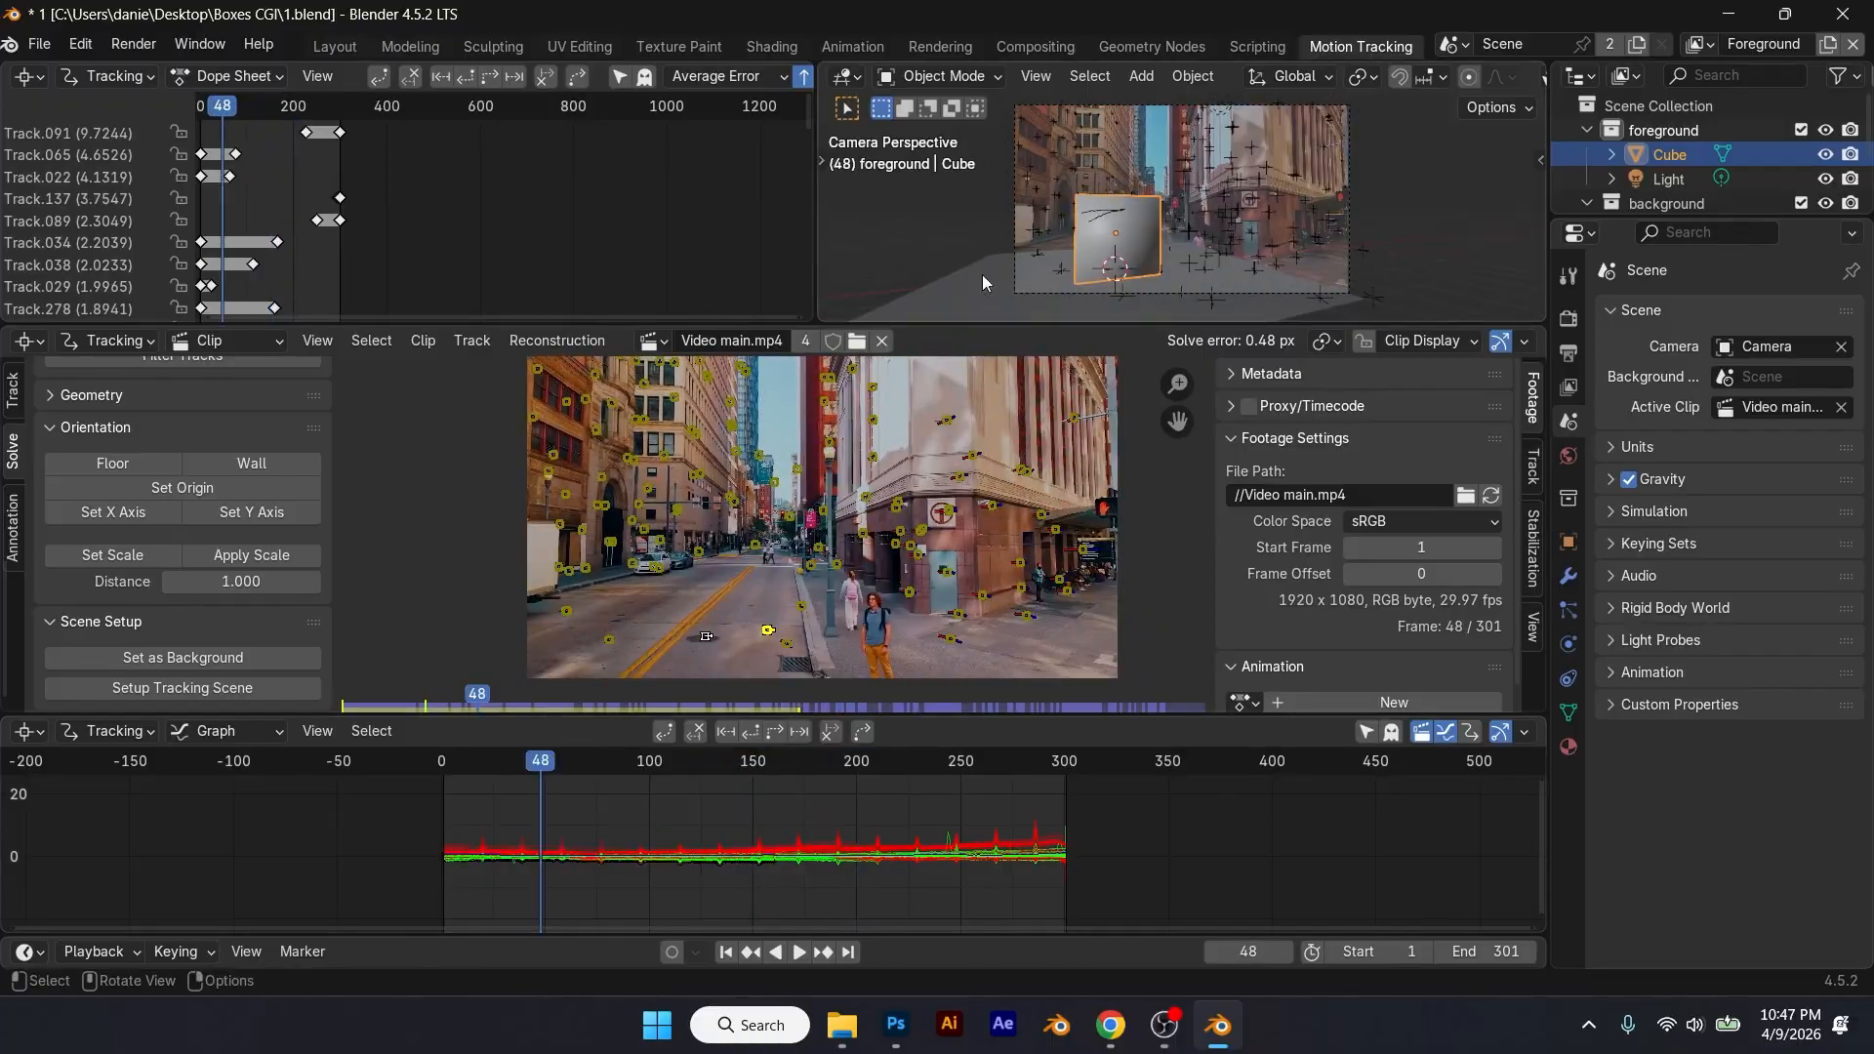
Step: Switch to the Layout workspace, view through the camera, and set its background clip opacity to 1.000
{"action": "left_click", "coordinate": [334, 46]}
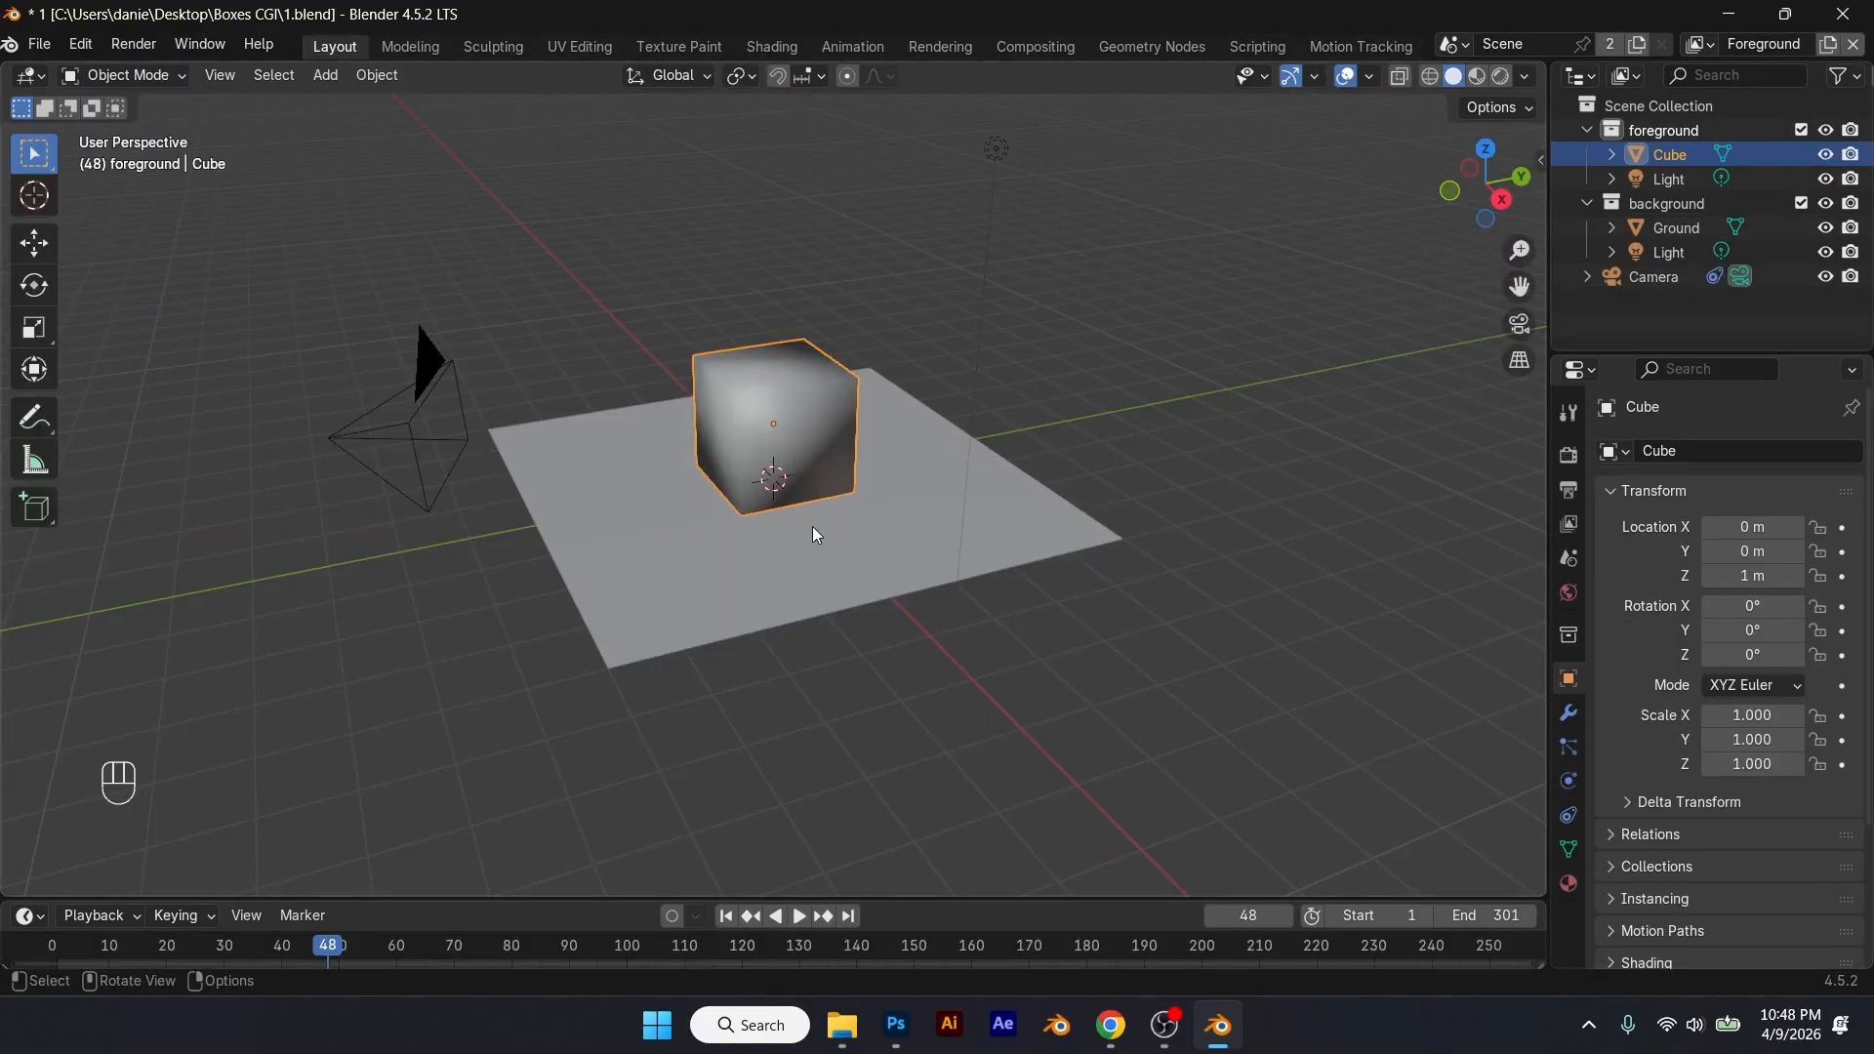
{"action": "key", "text": "KP_0"}
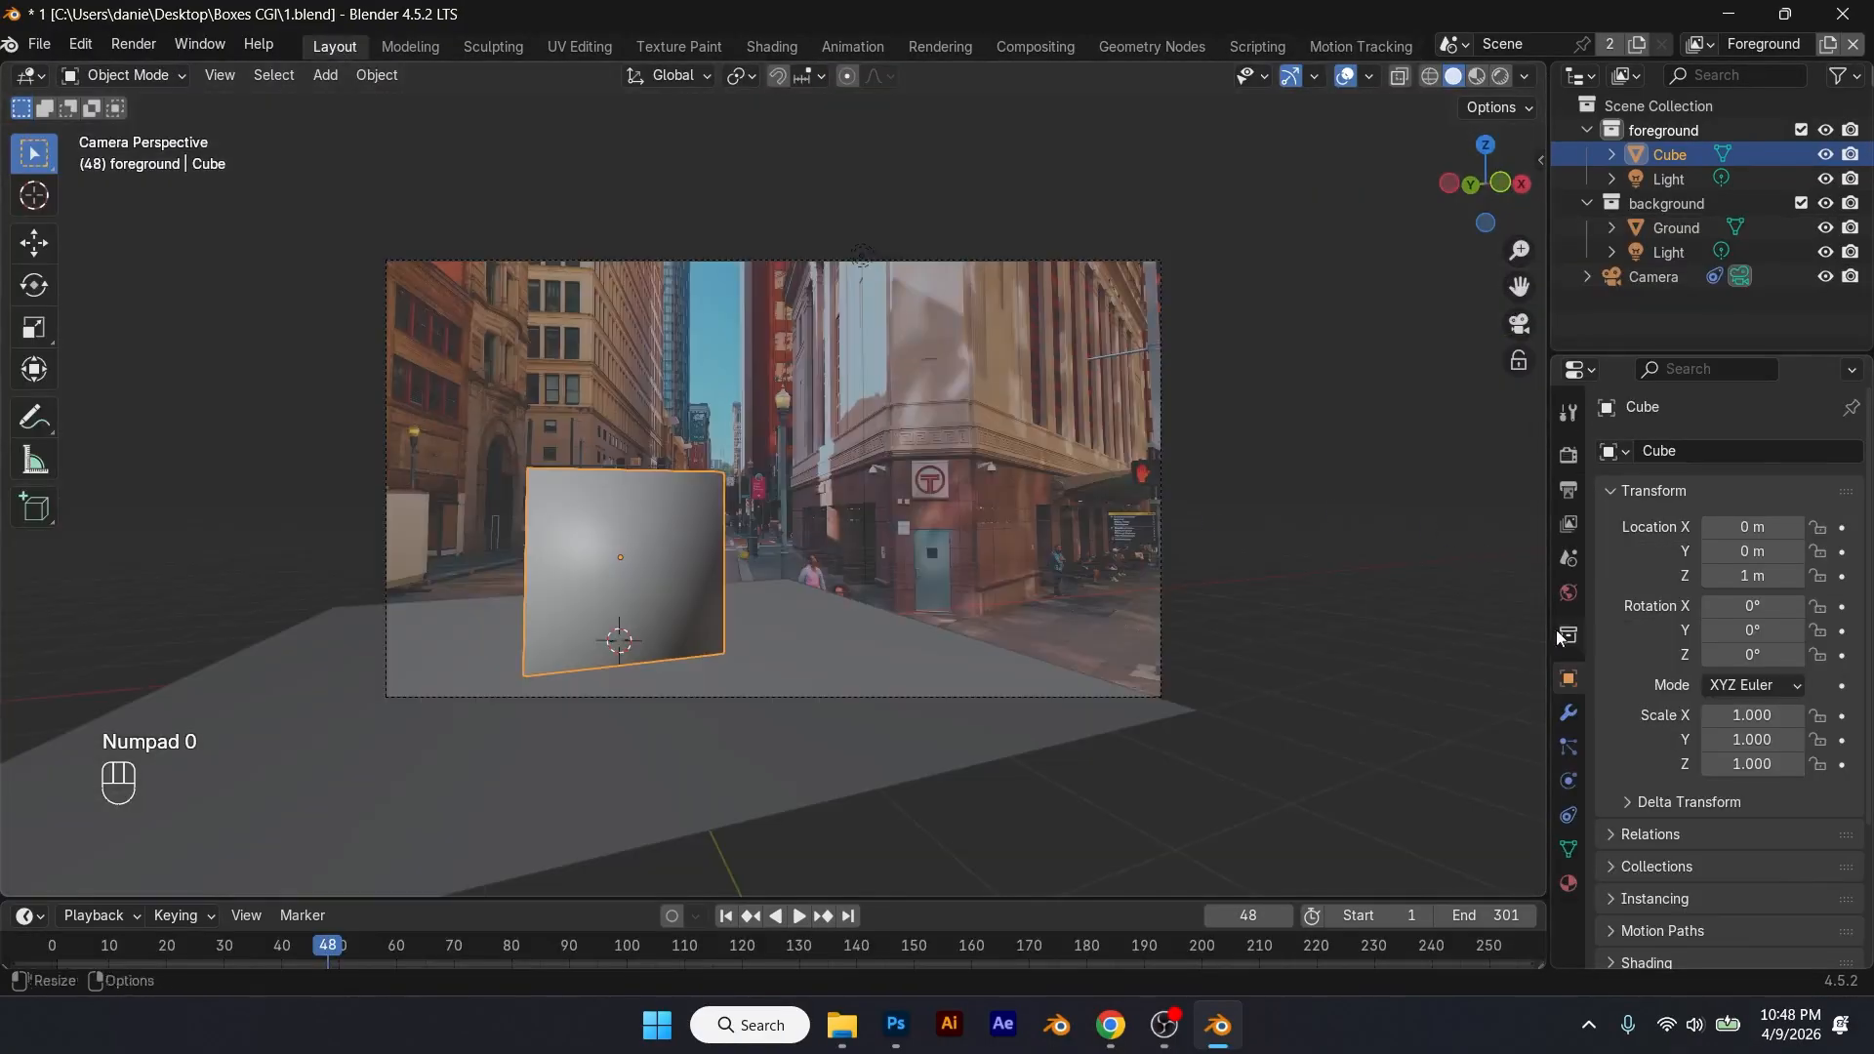
{"action": "left_click", "coordinate": [1161, 600]}
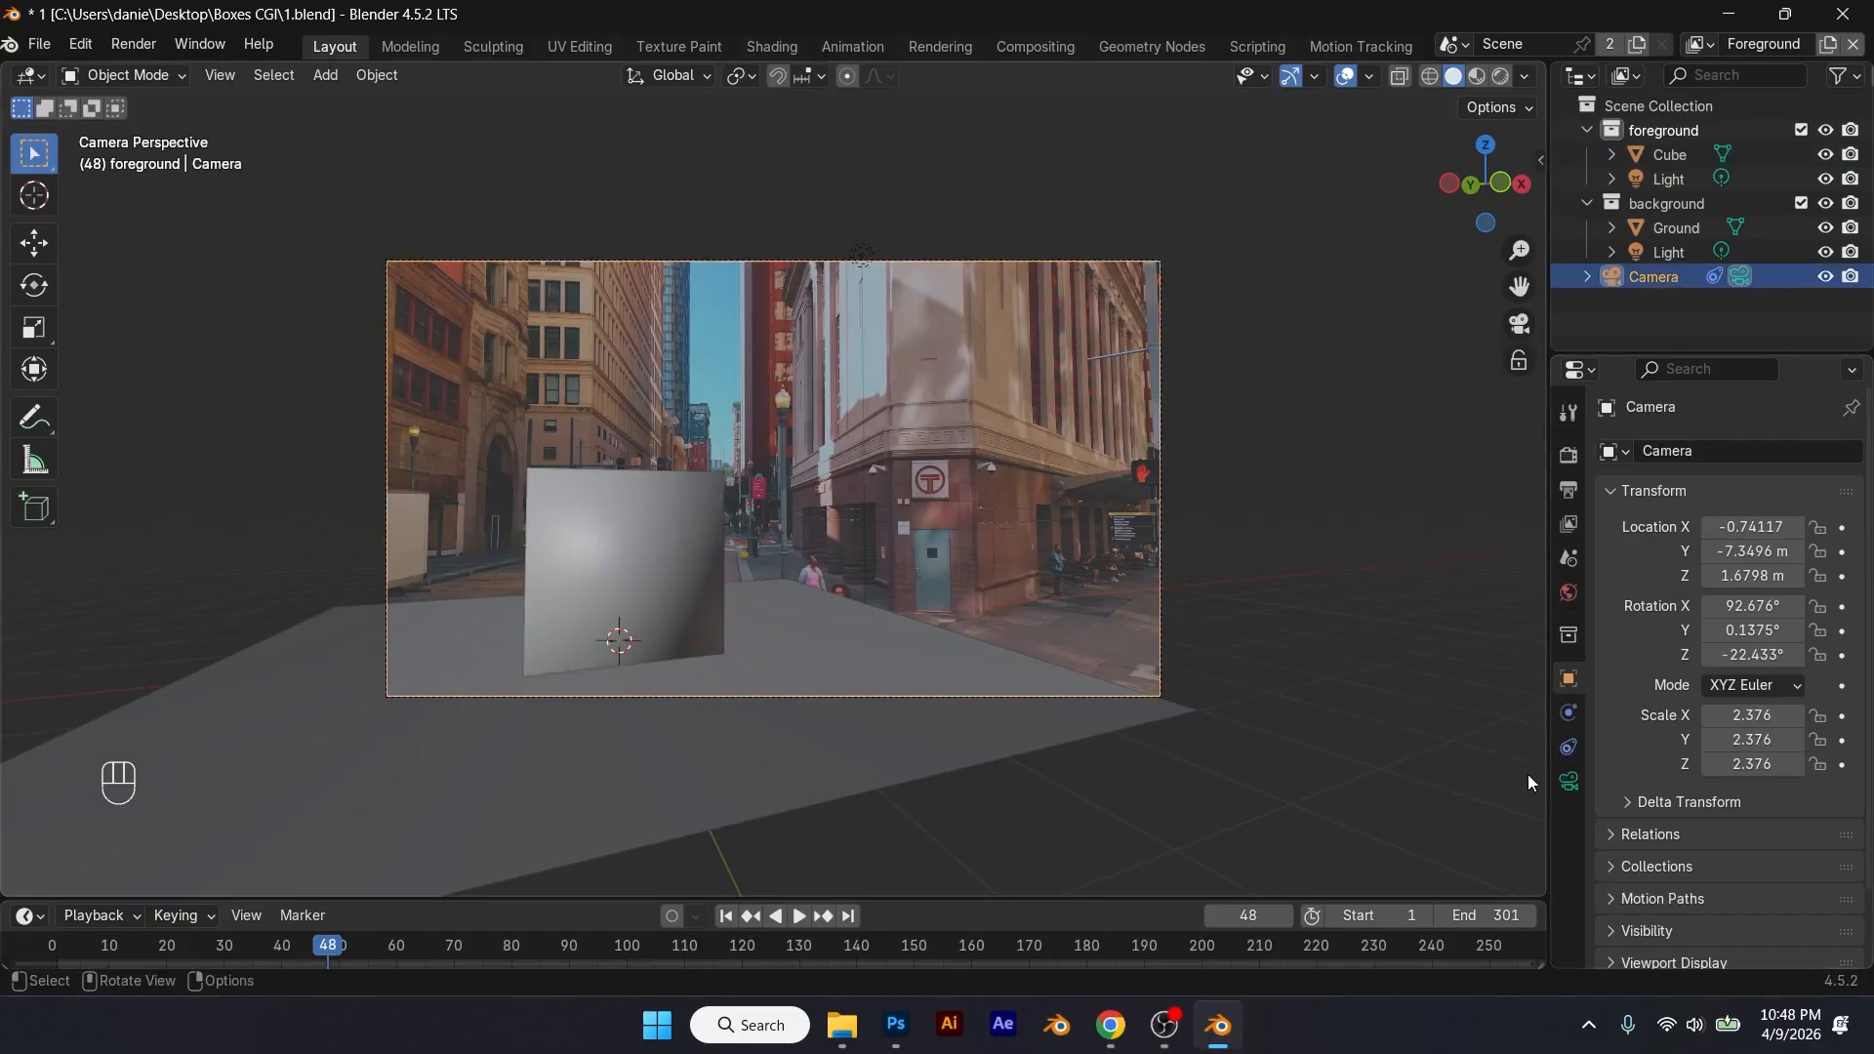
{"action": "left_click", "coordinate": [1568, 781]}
{"action": "left_click", "coordinate": [1611, 852]}
{"action": "scroll", "coordinate": [1723, 906], "scroll_direction": "down", "scroll_amount": 7}
{"action": "left_click_drag", "start_coordinate": [1776, 855], "coordinate": [1851, 855]}
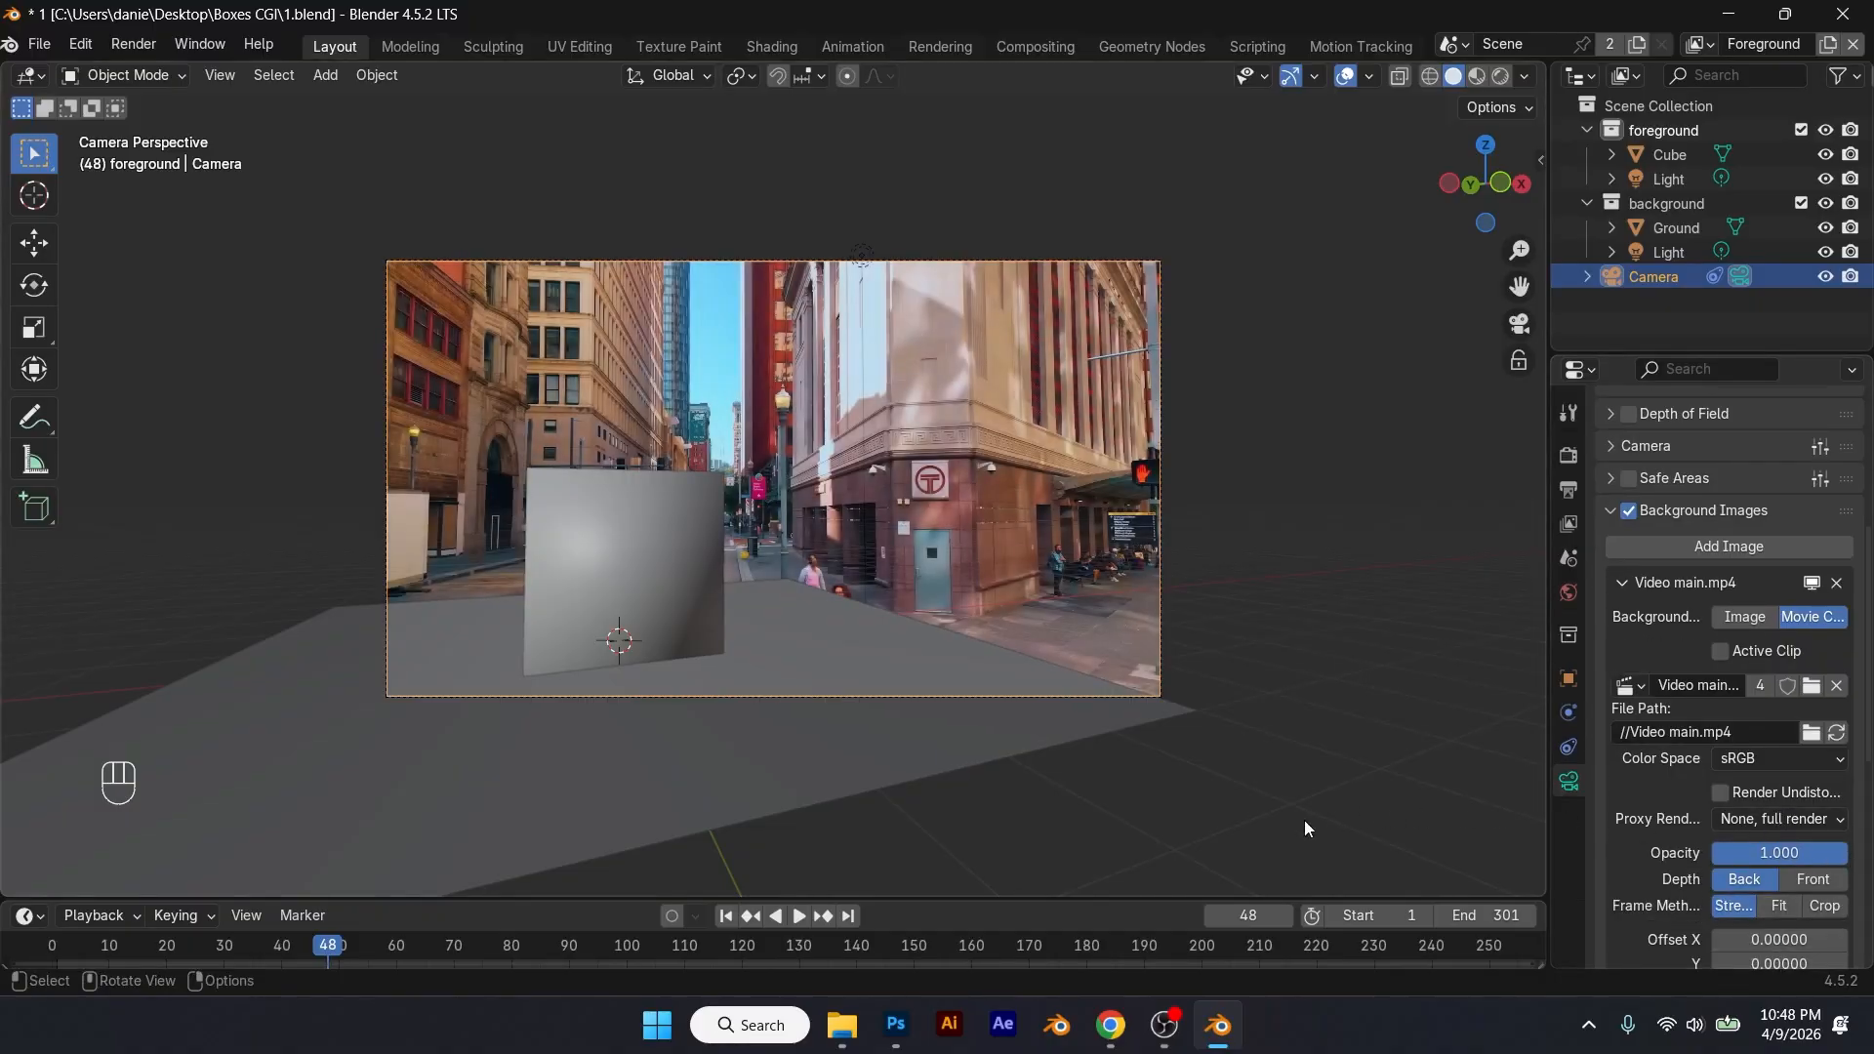
Step: Enlarge the timeline, play the animation from the start to check how the cube sticks to the footage, and return to frame 1
{"action": "left_click_drag", "start_coordinate": [1045, 898], "coordinate": [772, 812]}
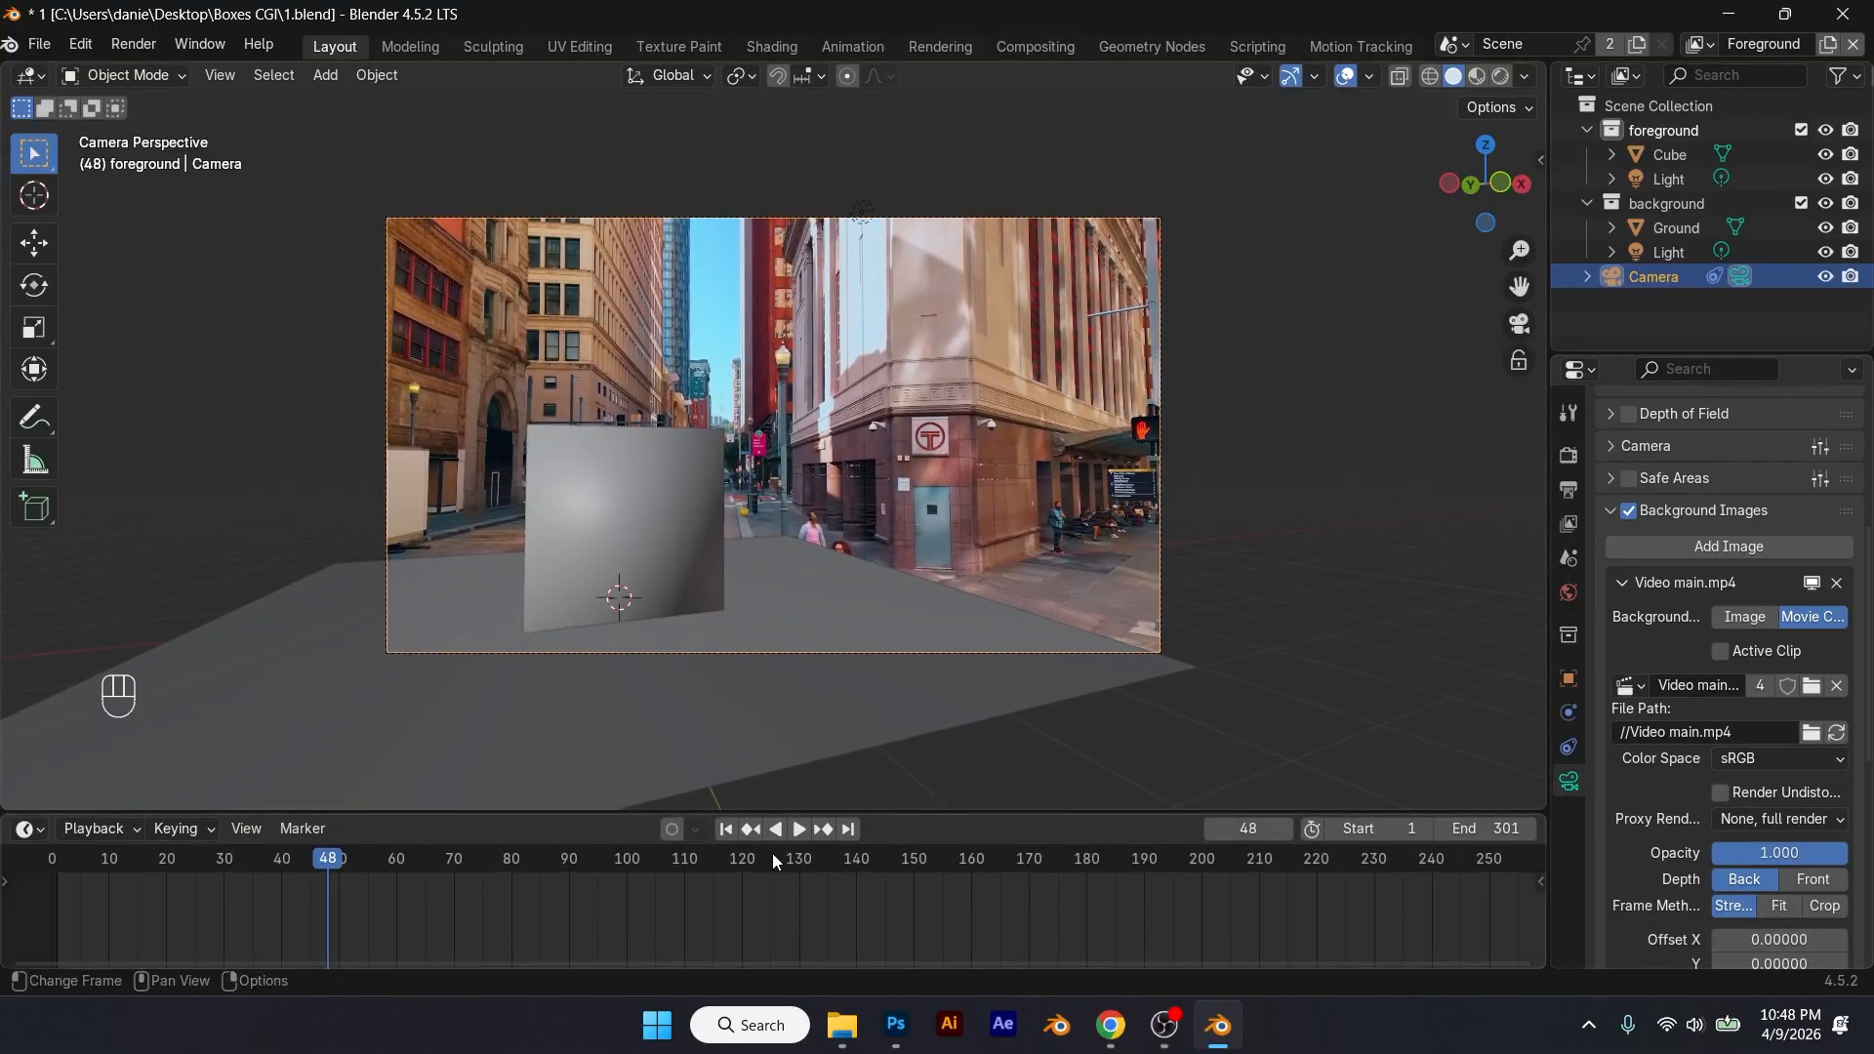
{"action": "left_click", "coordinate": [725, 829]}
{"action": "key", "text": "space"}
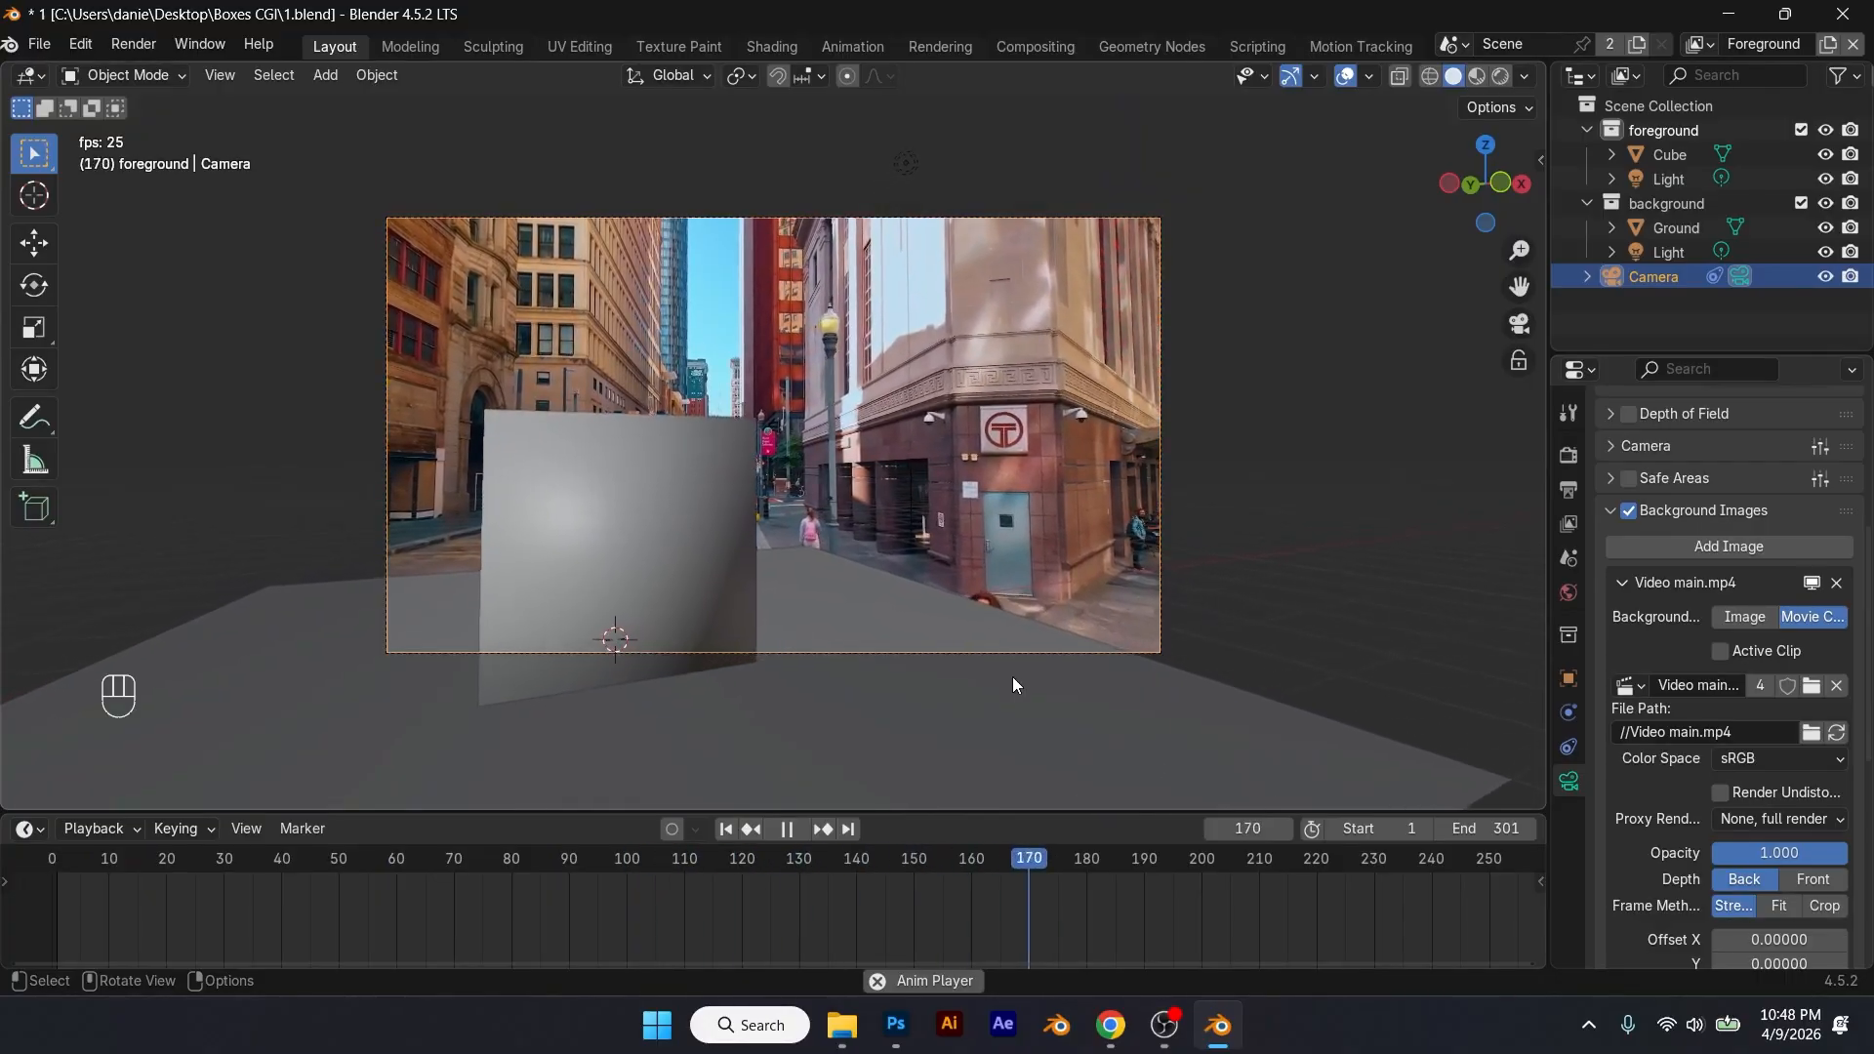
{"action": "key", "text": "space"}
{"action": "key", "text": "space"}
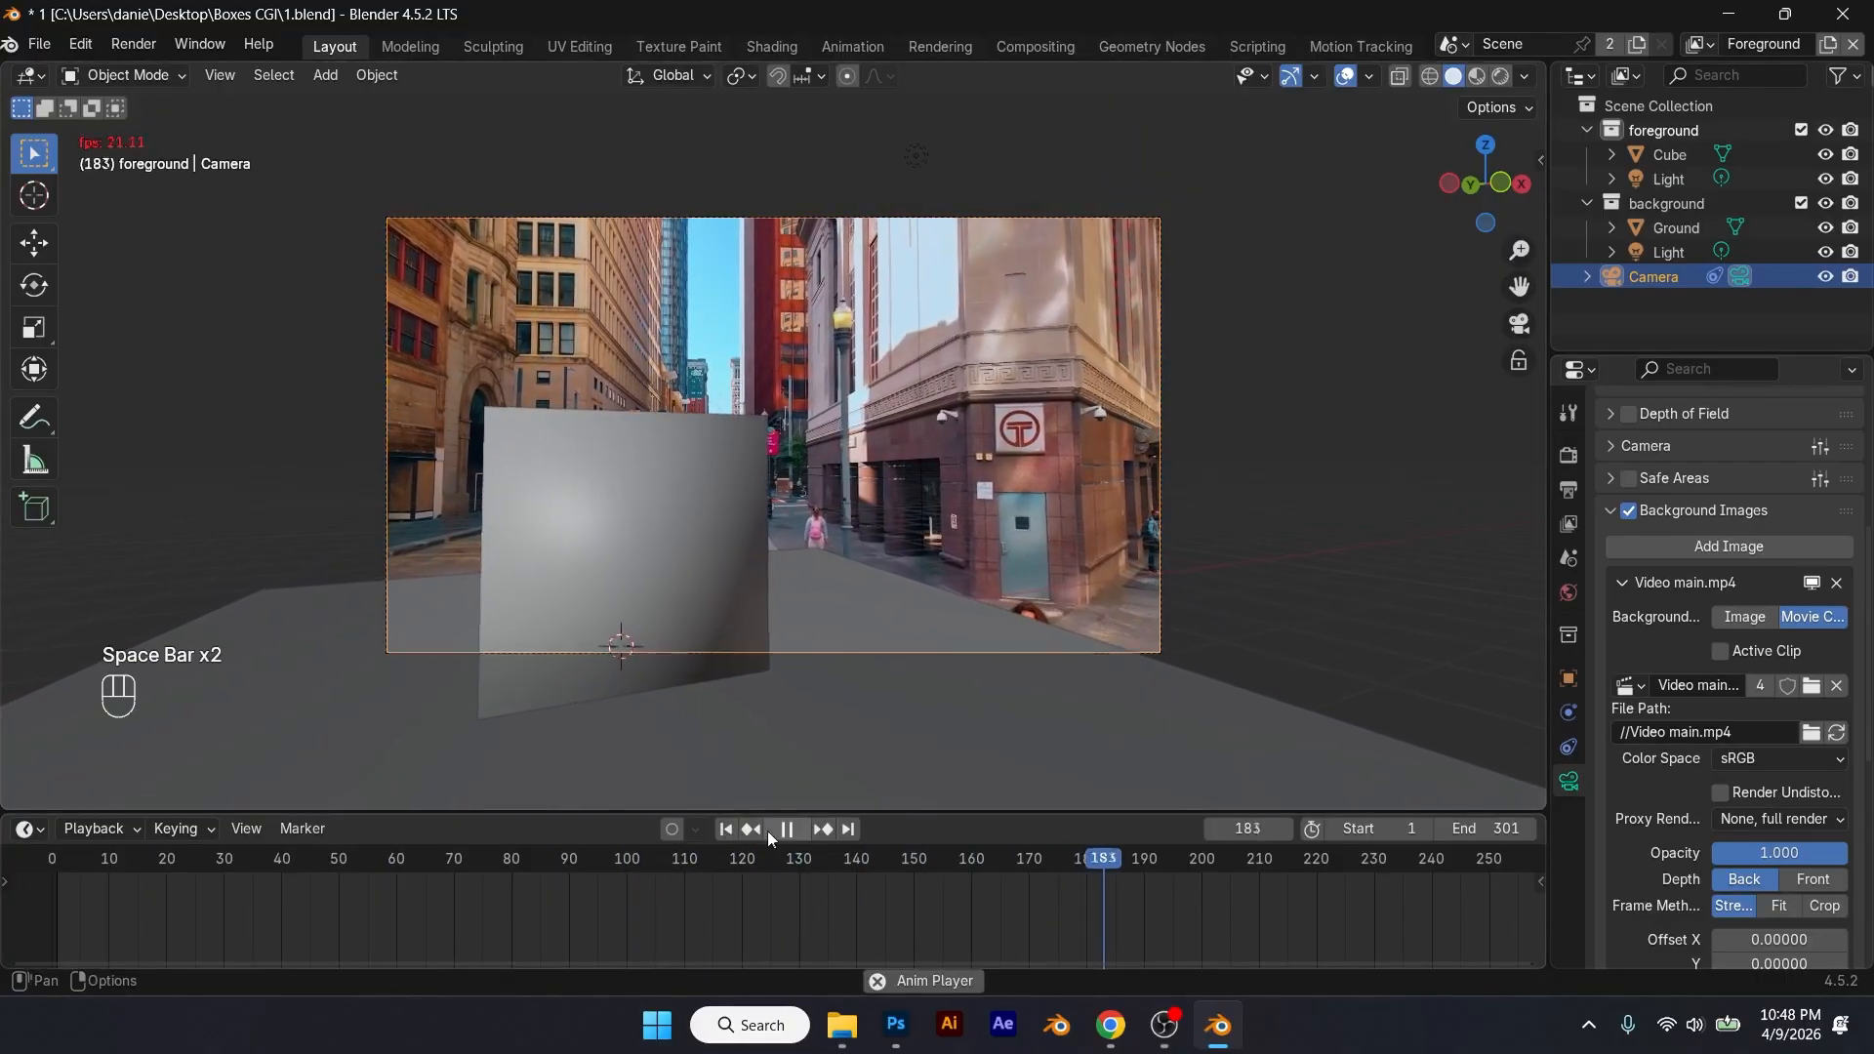
{"action": "key", "text": "space"}
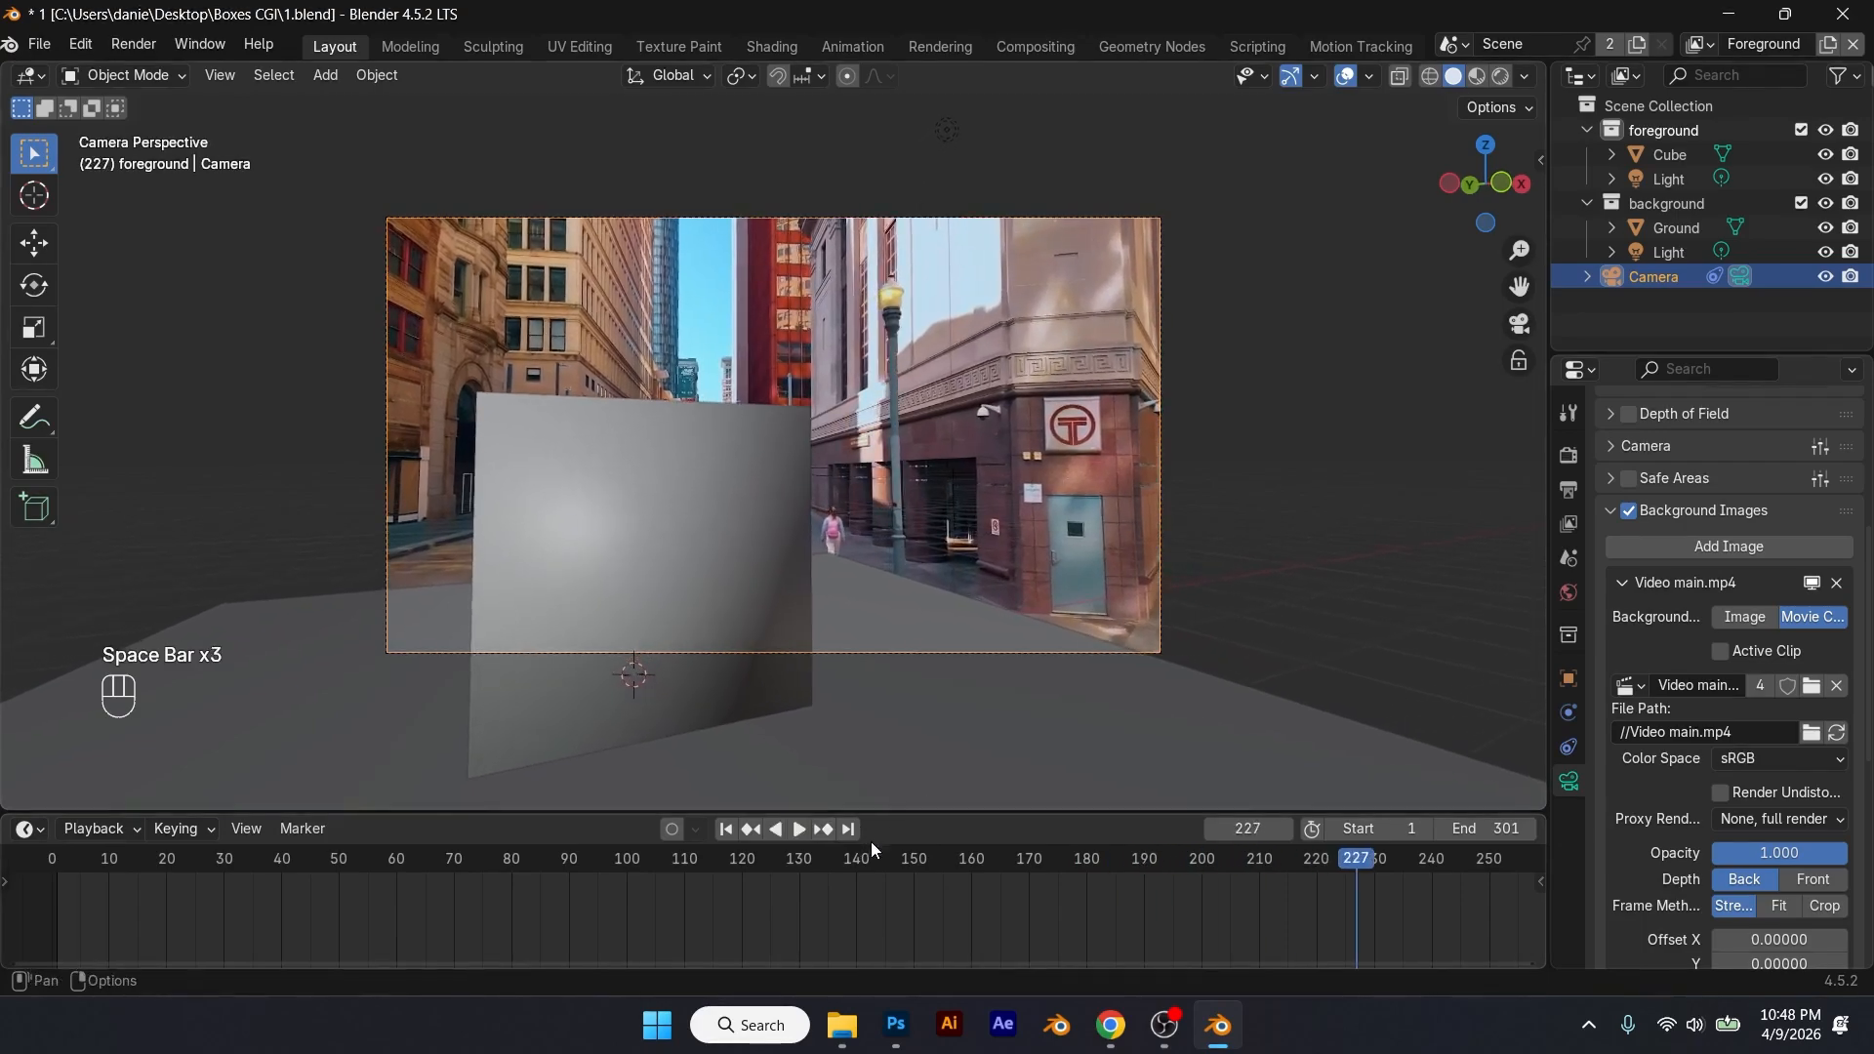
{"action": "key", "text": "shift+Left"}
Step: Show the viewport in rendered shading and set the render engine to Cycles with GPU Compute as the device
{"action": "left_click", "coordinate": [1500, 76]}
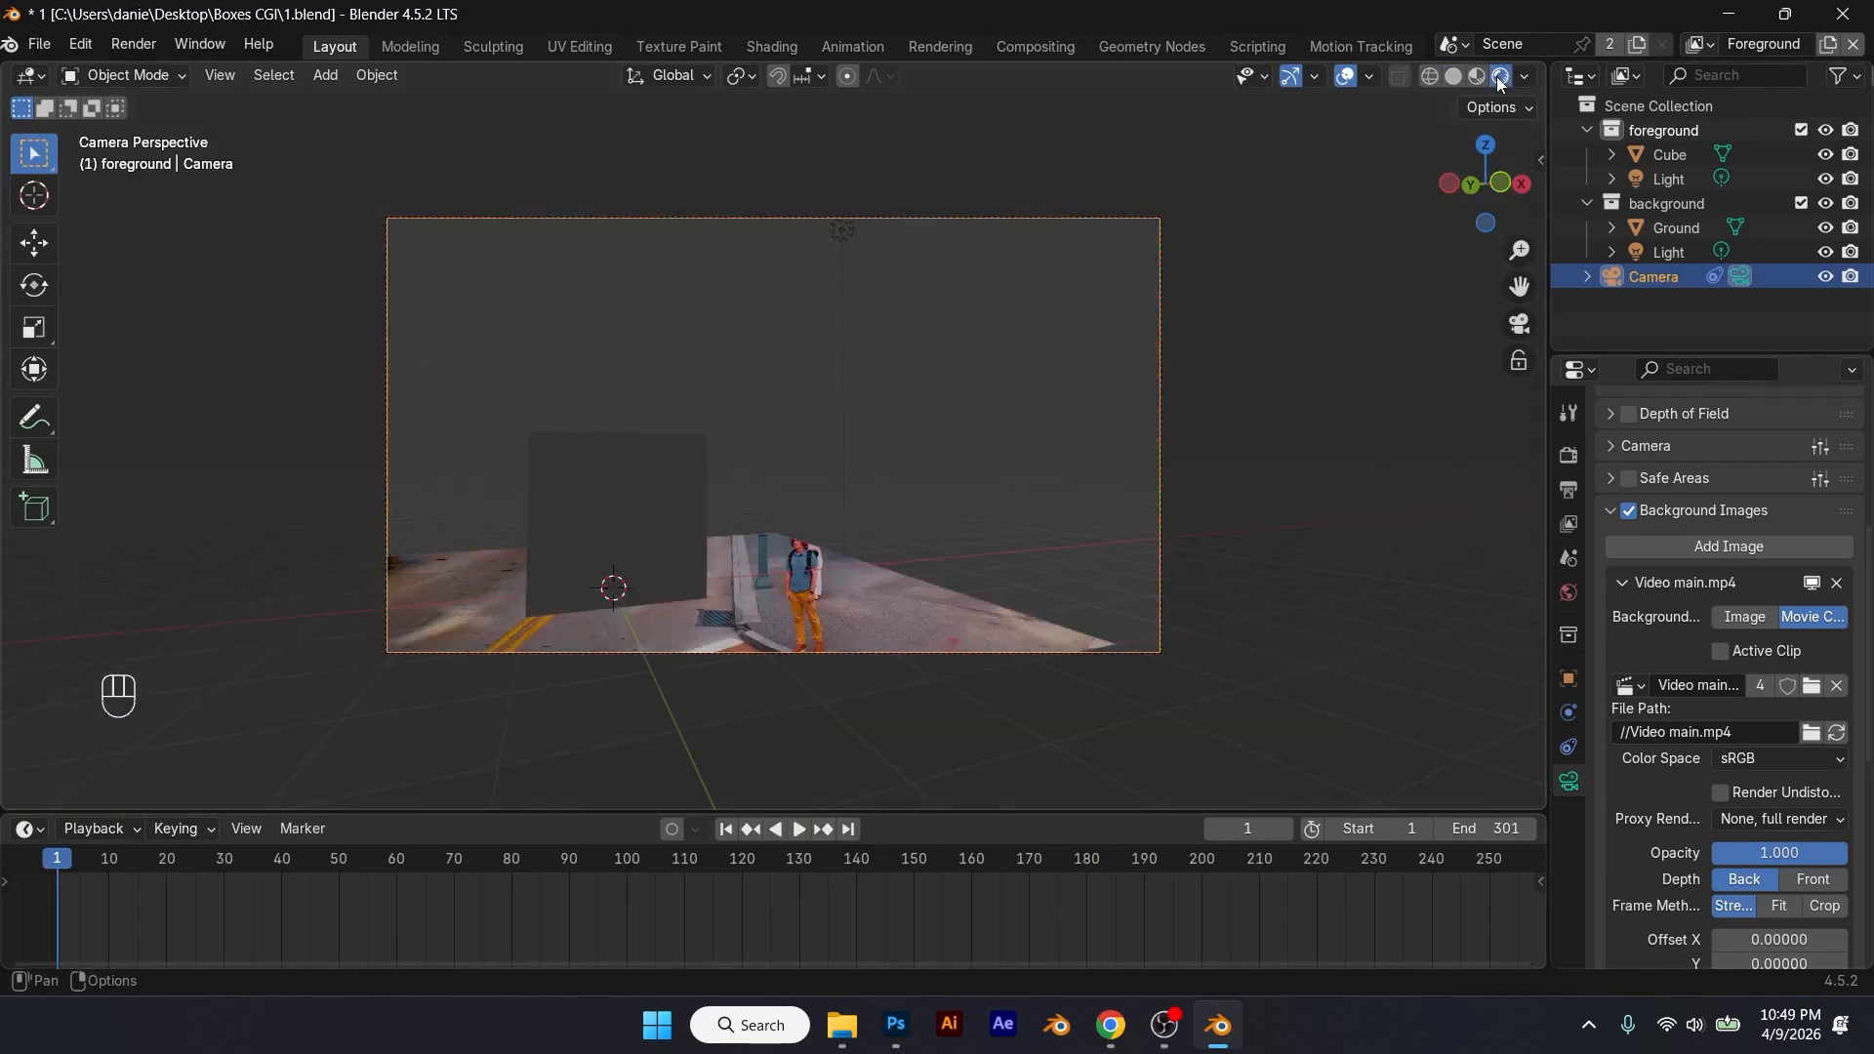
{"action": "left_click", "coordinate": [1570, 447]}
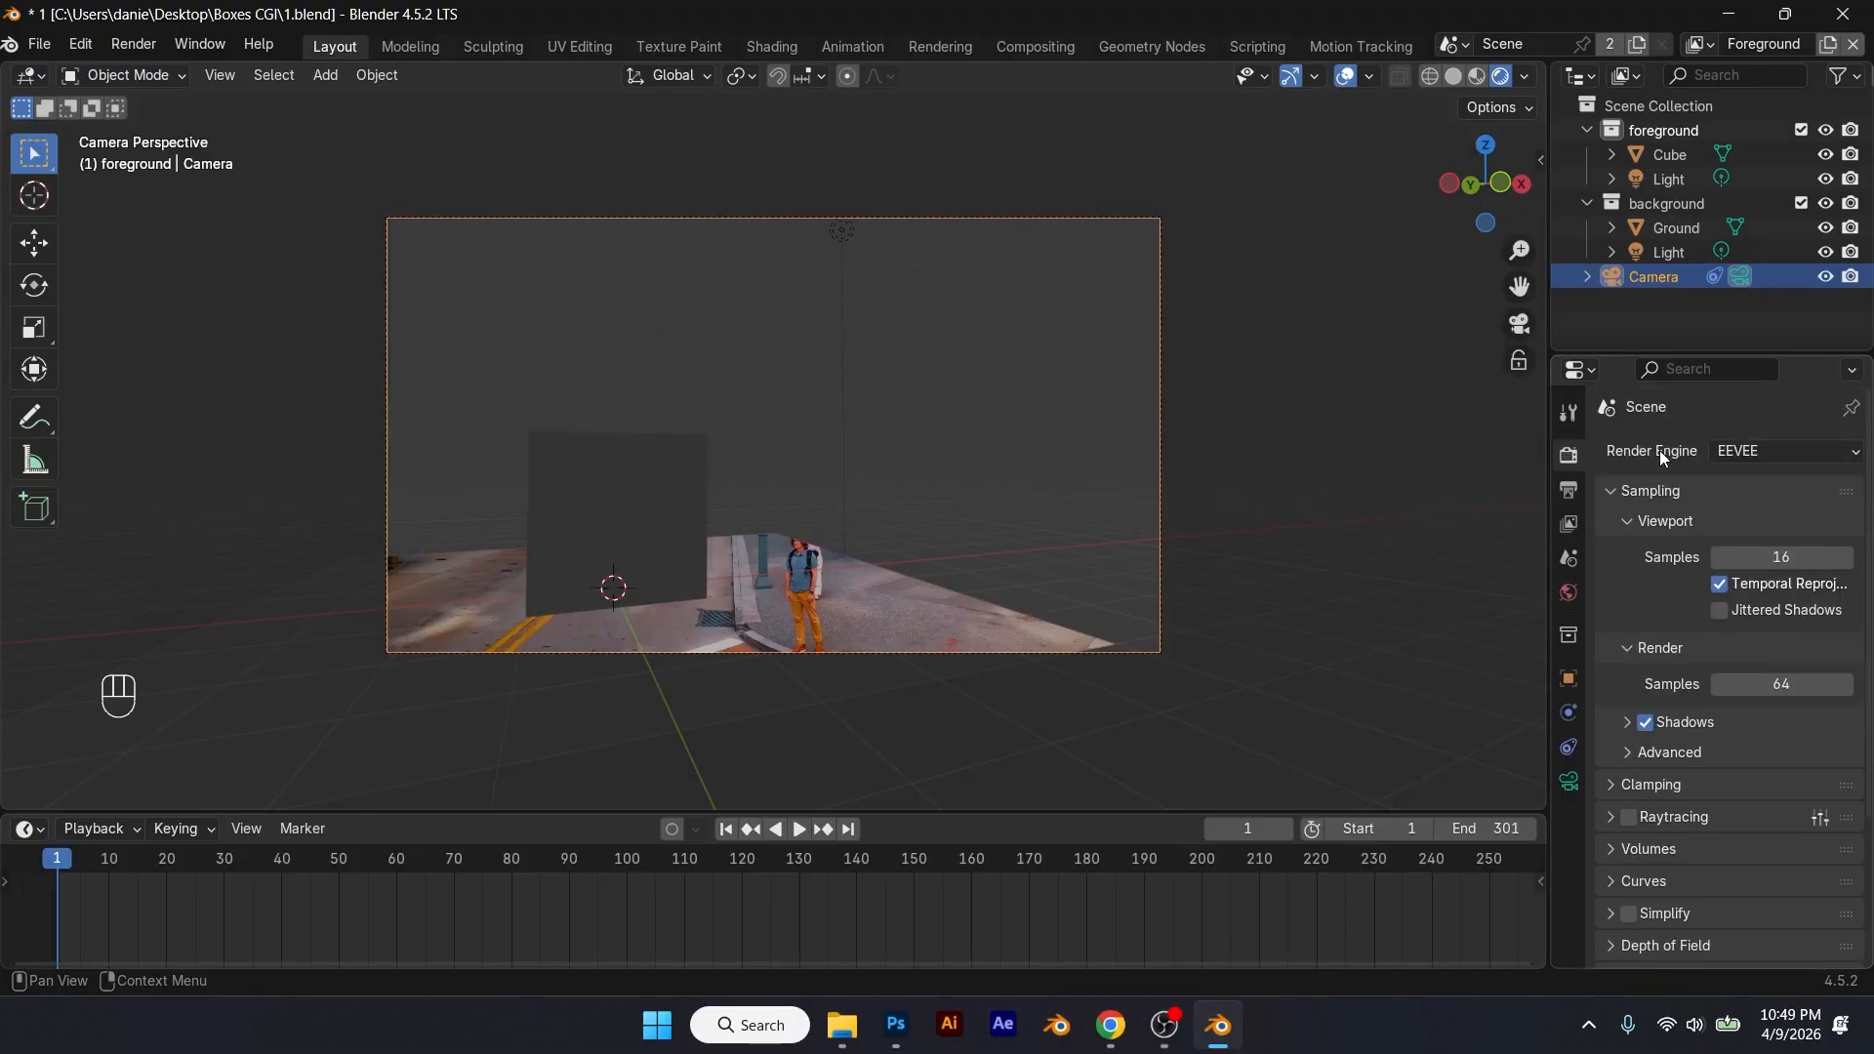
{"action": "left_click", "coordinate": [1806, 447]}
{"action": "left_click", "coordinate": [1770, 530]}
{"action": "left_click", "coordinate": [1769, 514]}
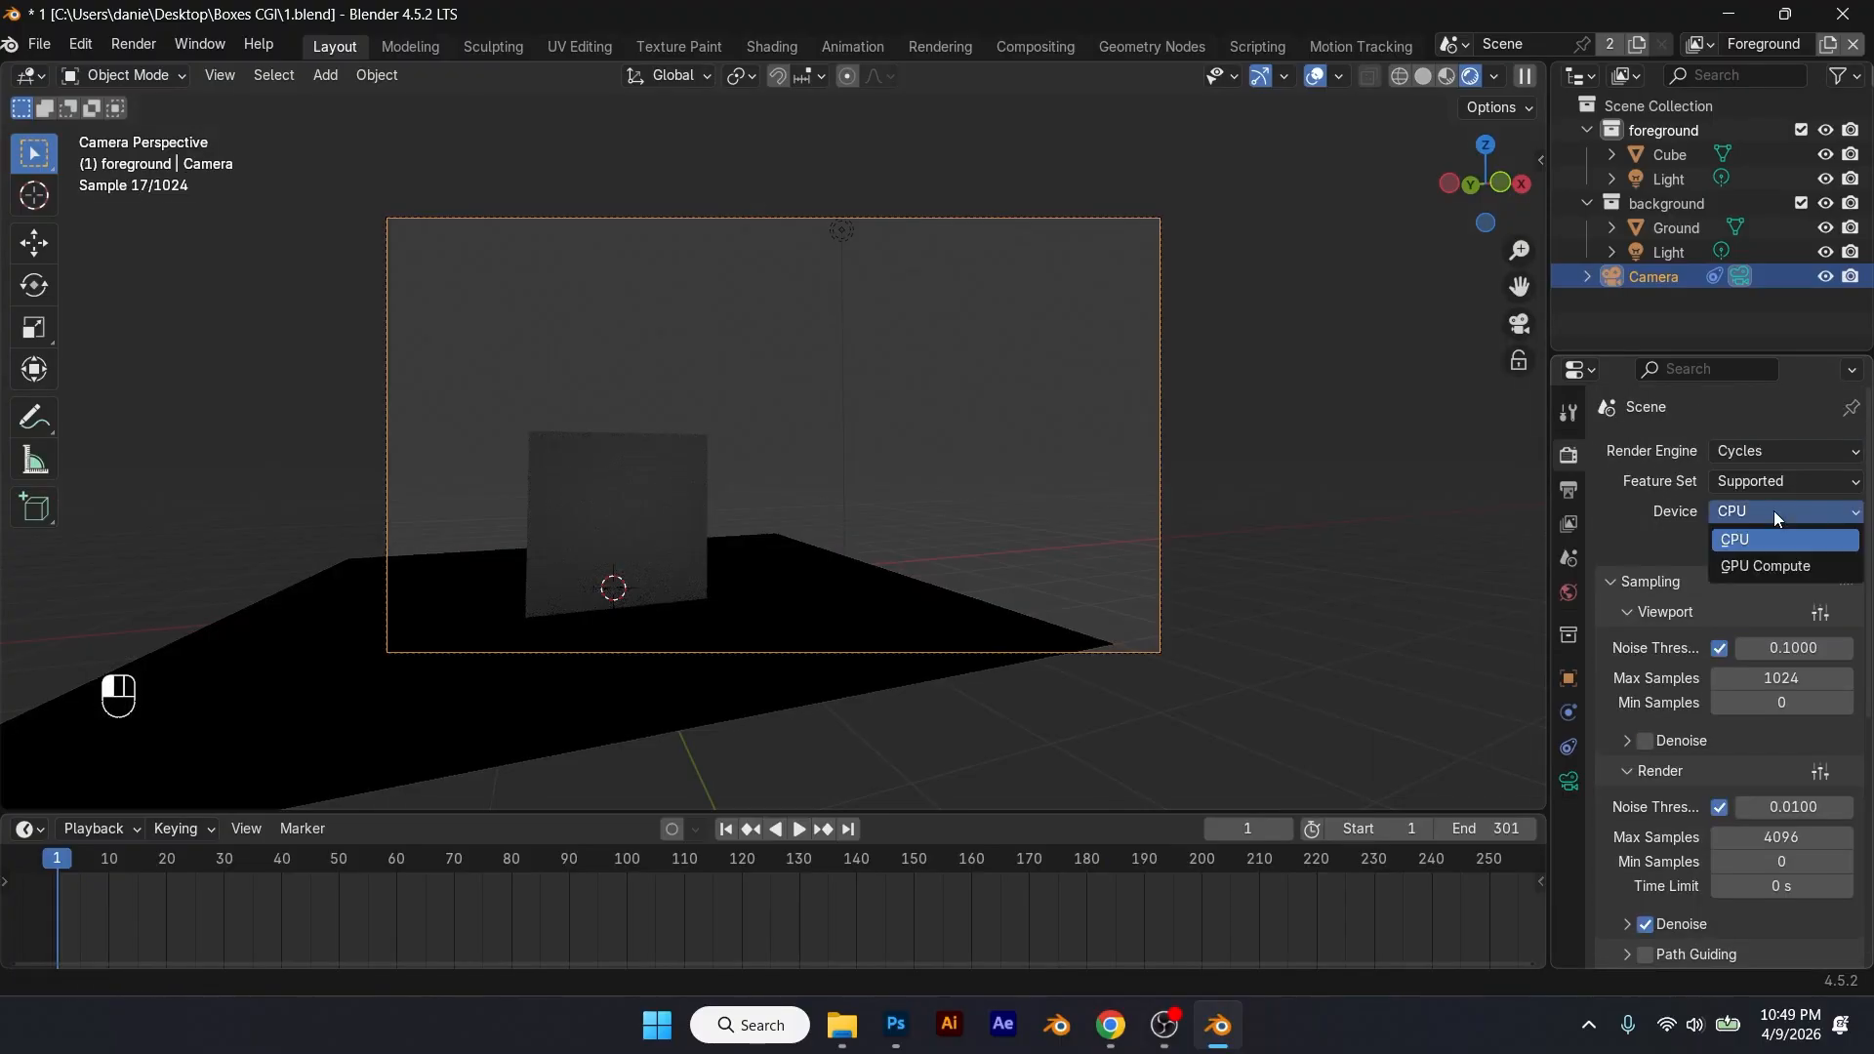
{"action": "left_click", "coordinate": [1767, 566]}
Step: Enable the transparent film background in the render settings
{"action": "scroll", "coordinate": [1650, 600], "scroll_direction": "down", "scroll_amount": 7}
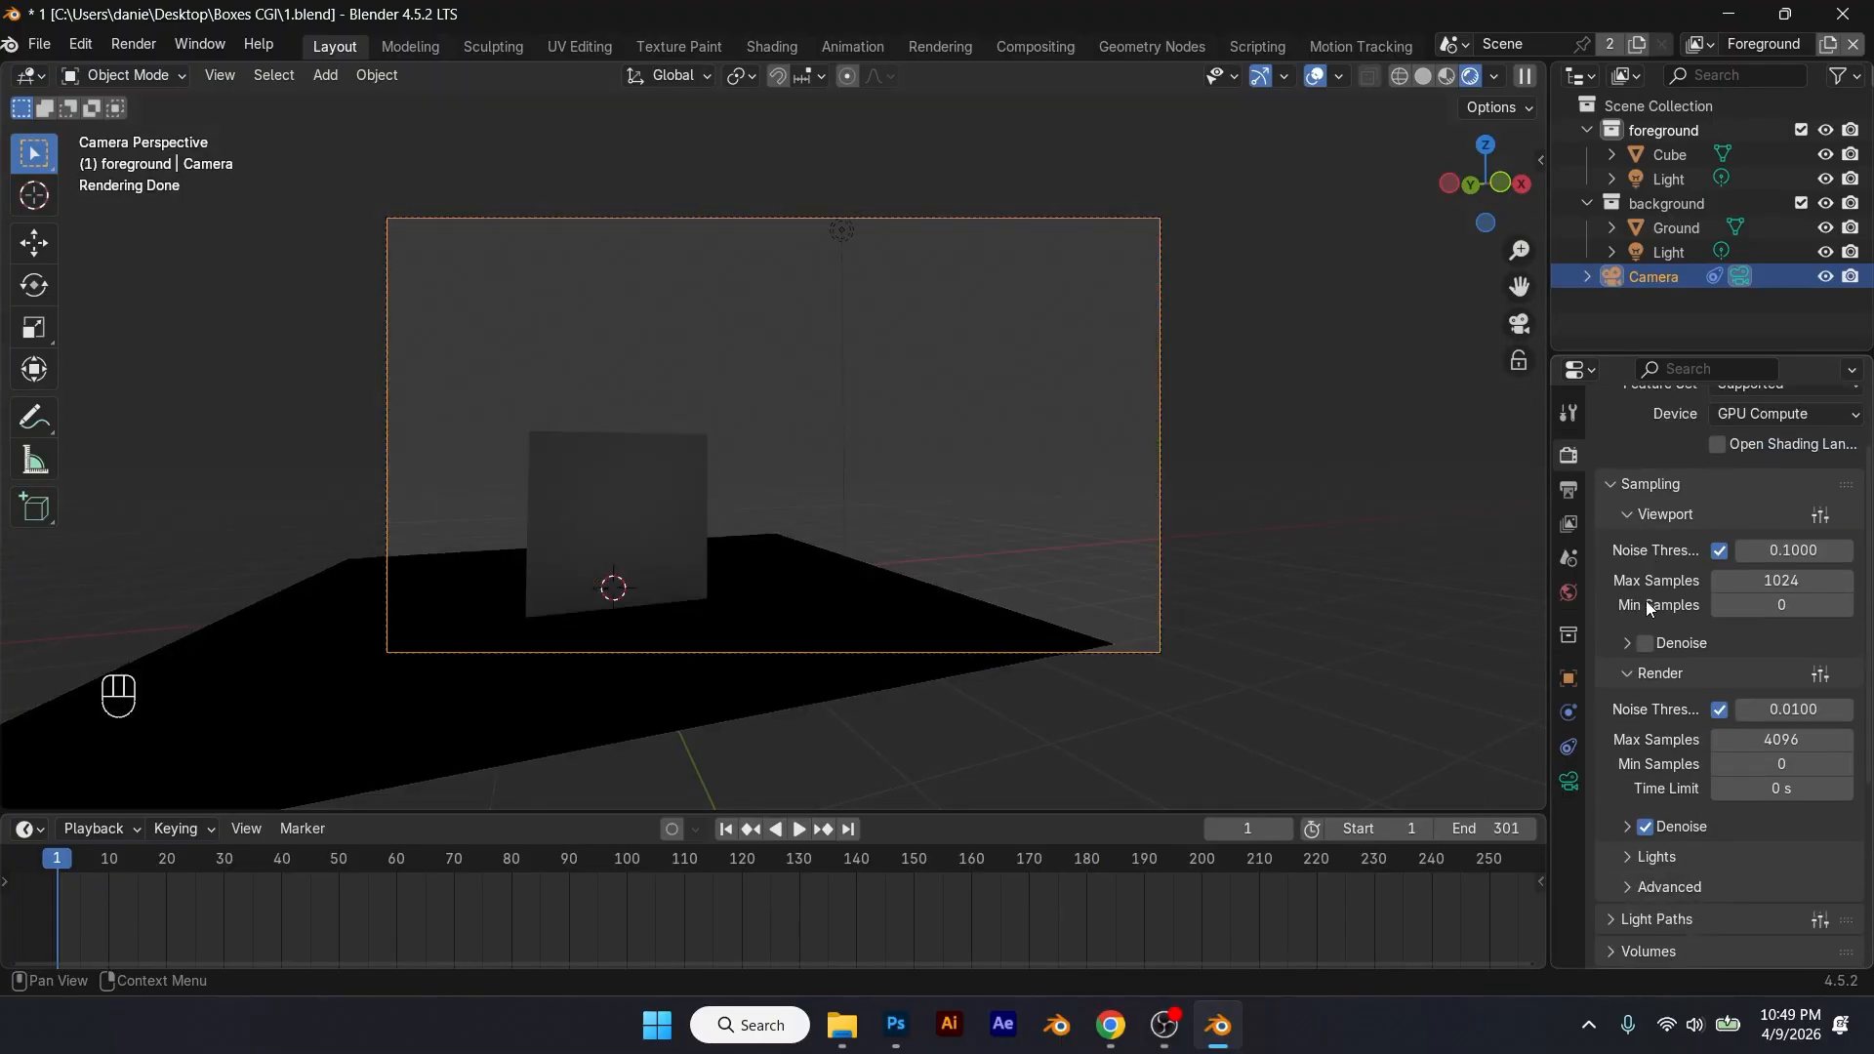
{"action": "scroll", "coordinate": [1614, 723], "scroll_direction": "up", "scroll_amount": 3}
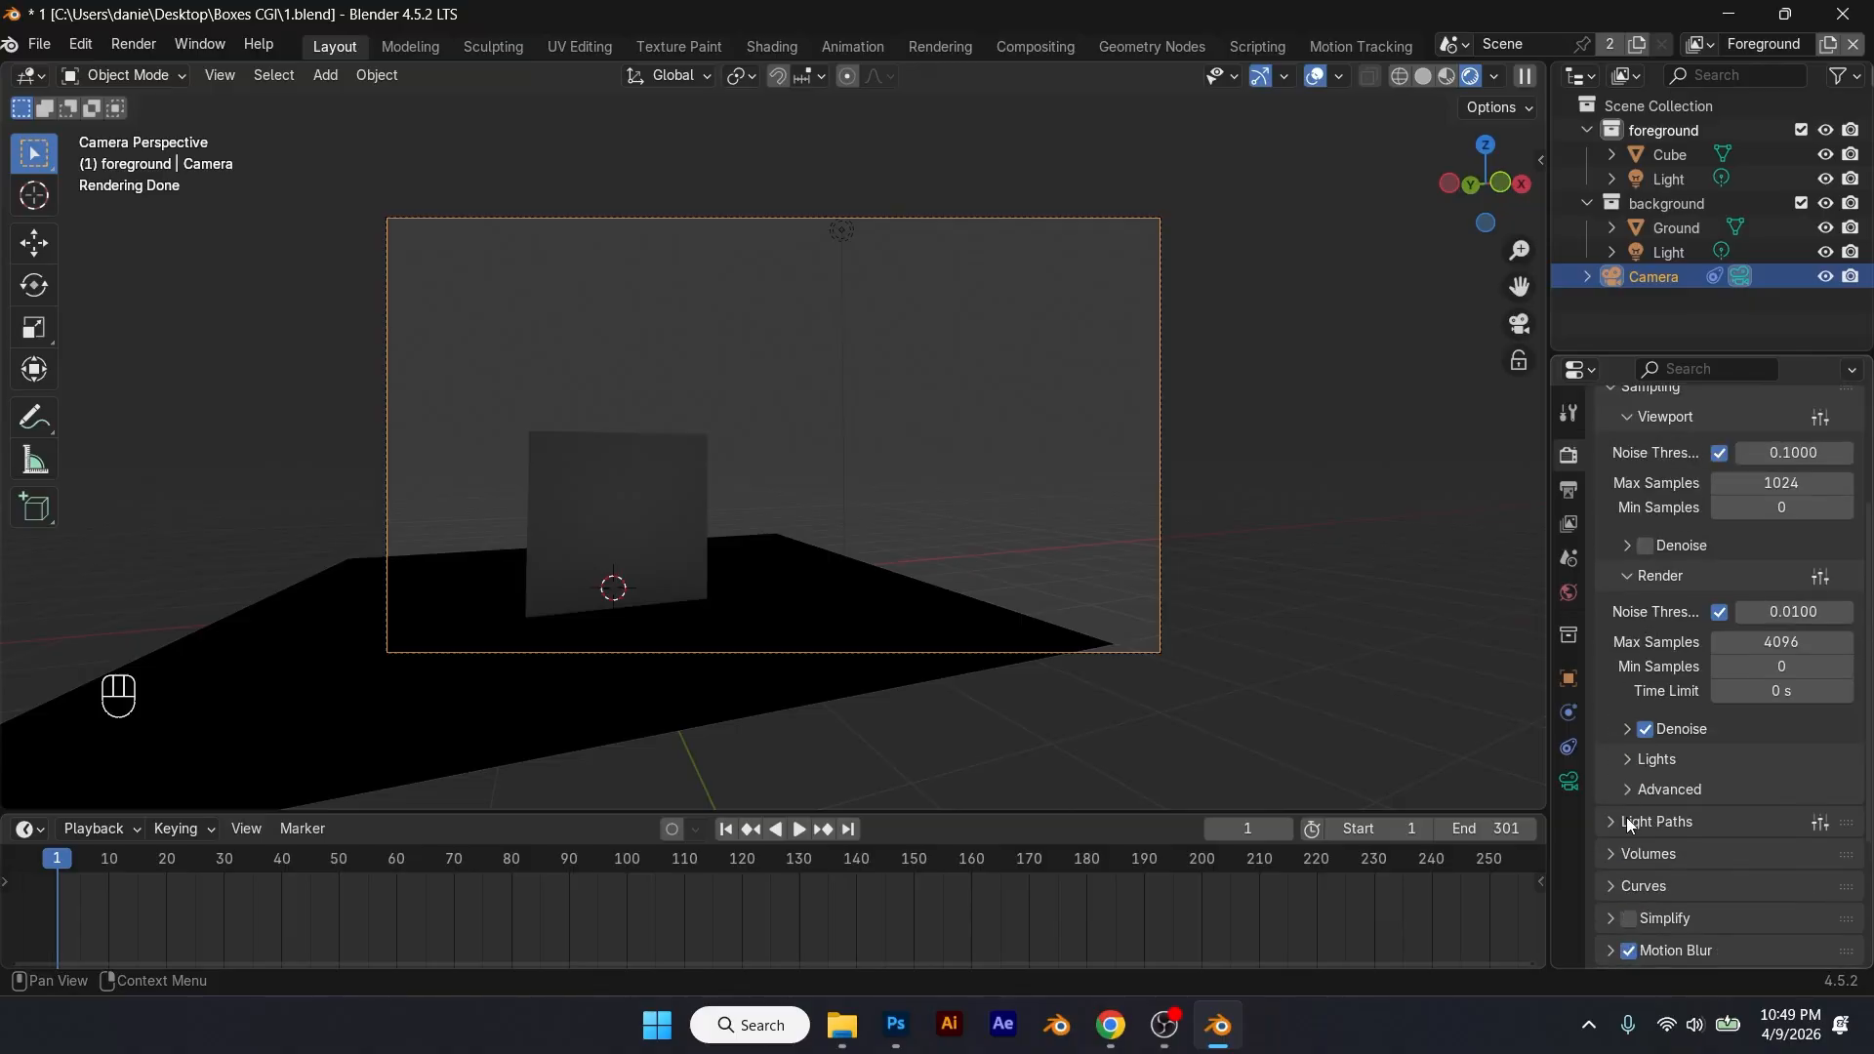
{"action": "scroll", "coordinate": [1629, 820], "scroll_direction": "up", "scroll_amount": 5}
{"action": "scroll", "coordinate": [1628, 805], "scroll_direction": "down", "scroll_amount": 8}
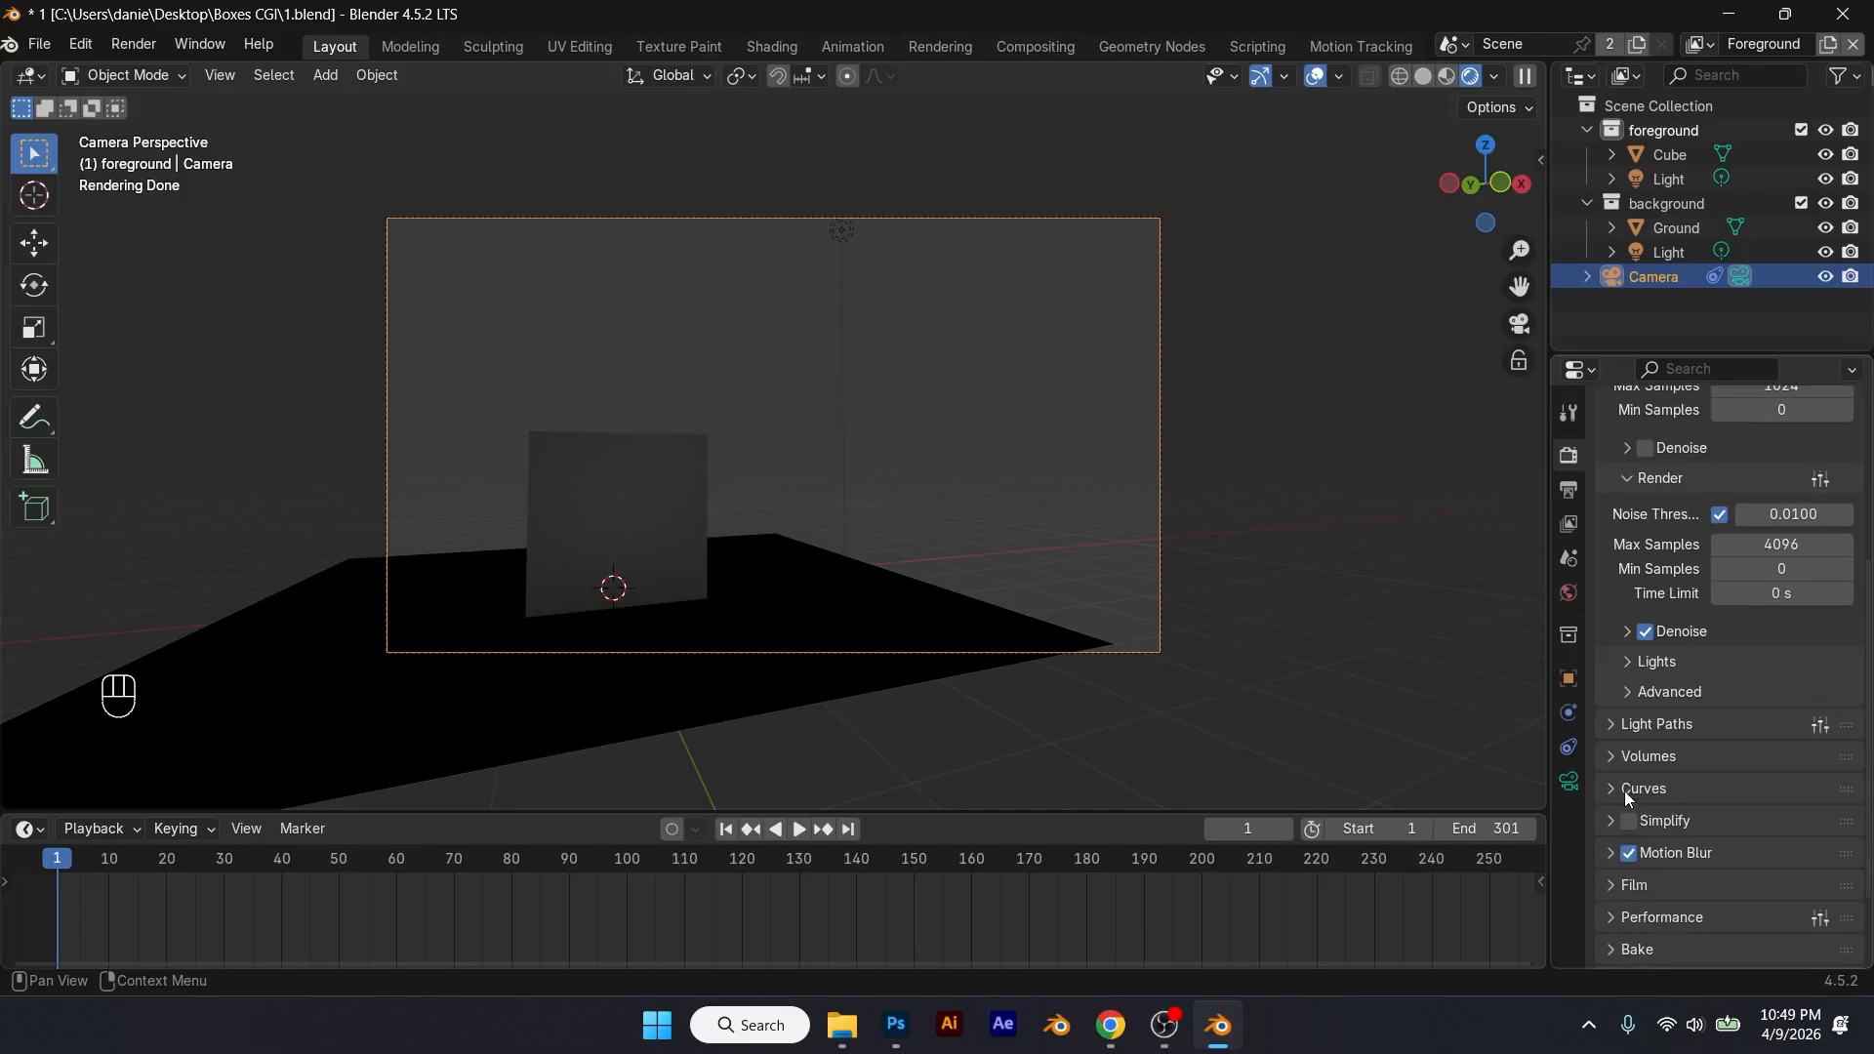
{"action": "left_click", "coordinate": [1611, 875]}
{"action": "scroll", "coordinate": [1659, 893], "scroll_direction": "down", "scroll_amount": 5}
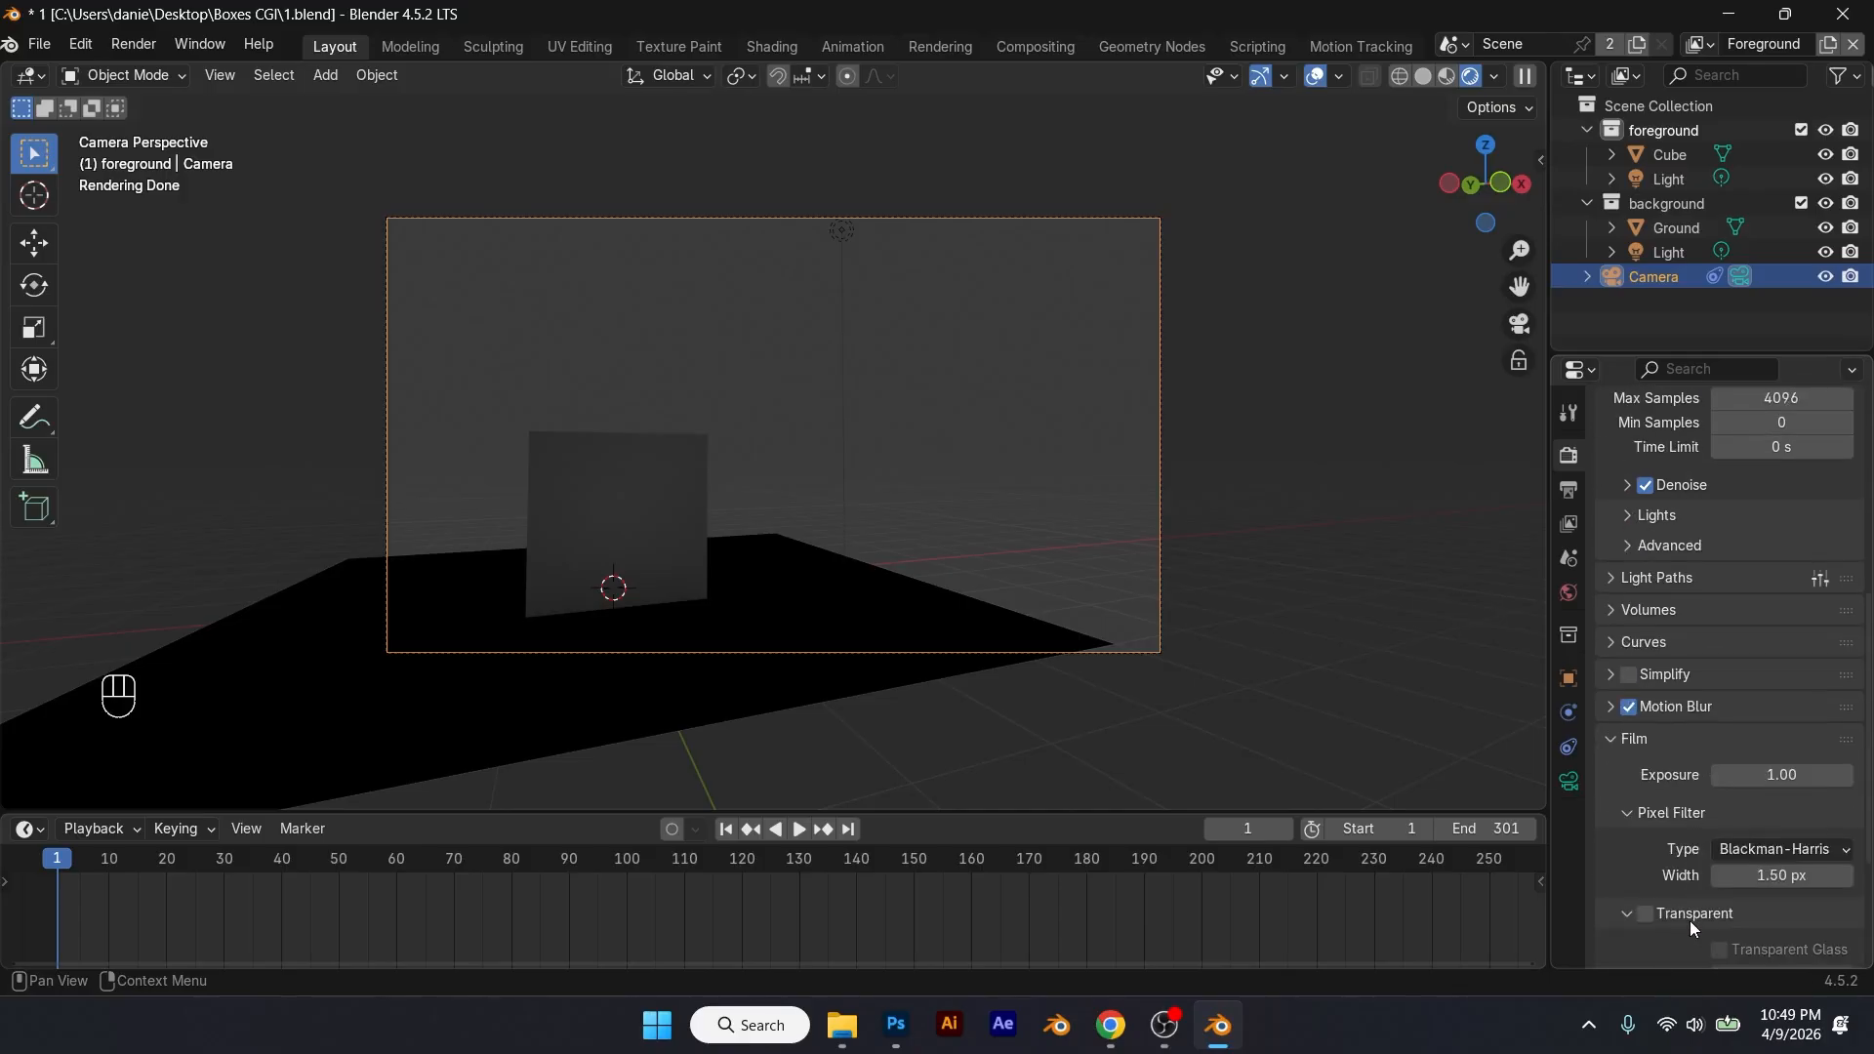
{"action": "left_click", "coordinate": [1646, 866]}
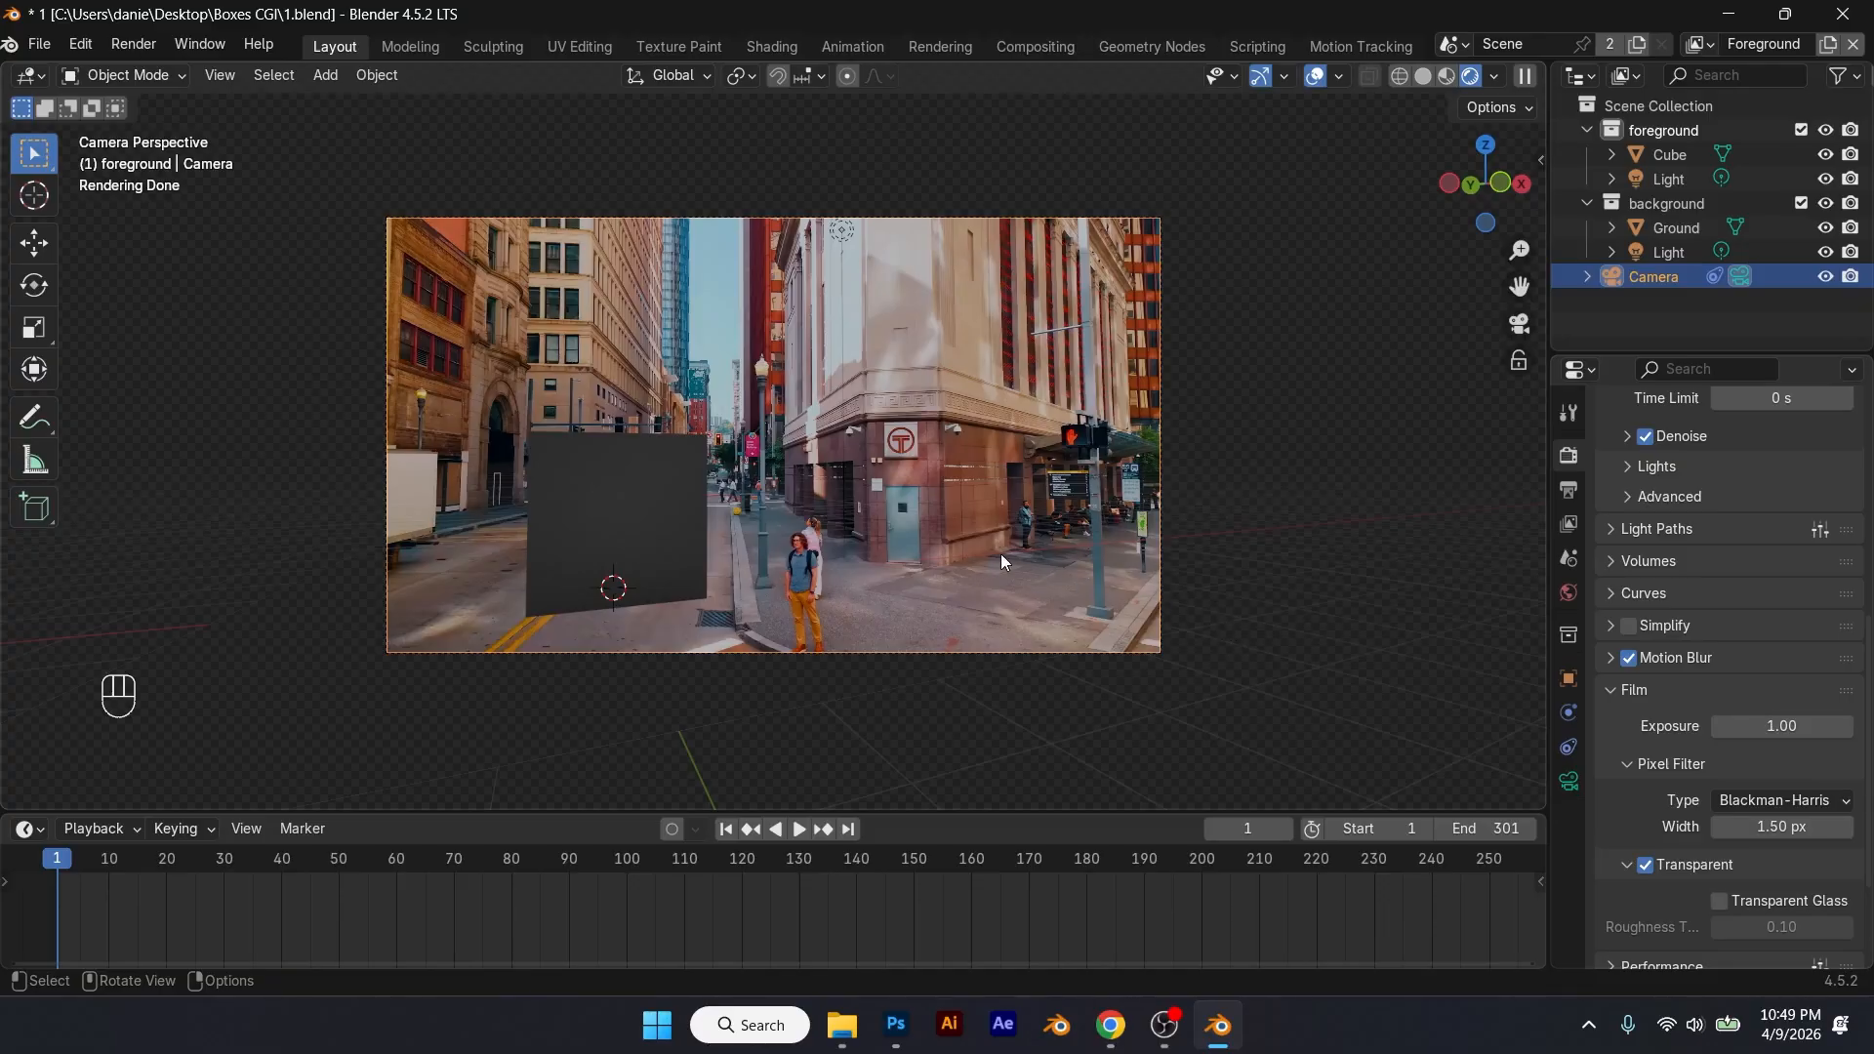
Step: Assign an Environment Texture to the world background color
{"action": "left_click", "coordinate": [1569, 603]}
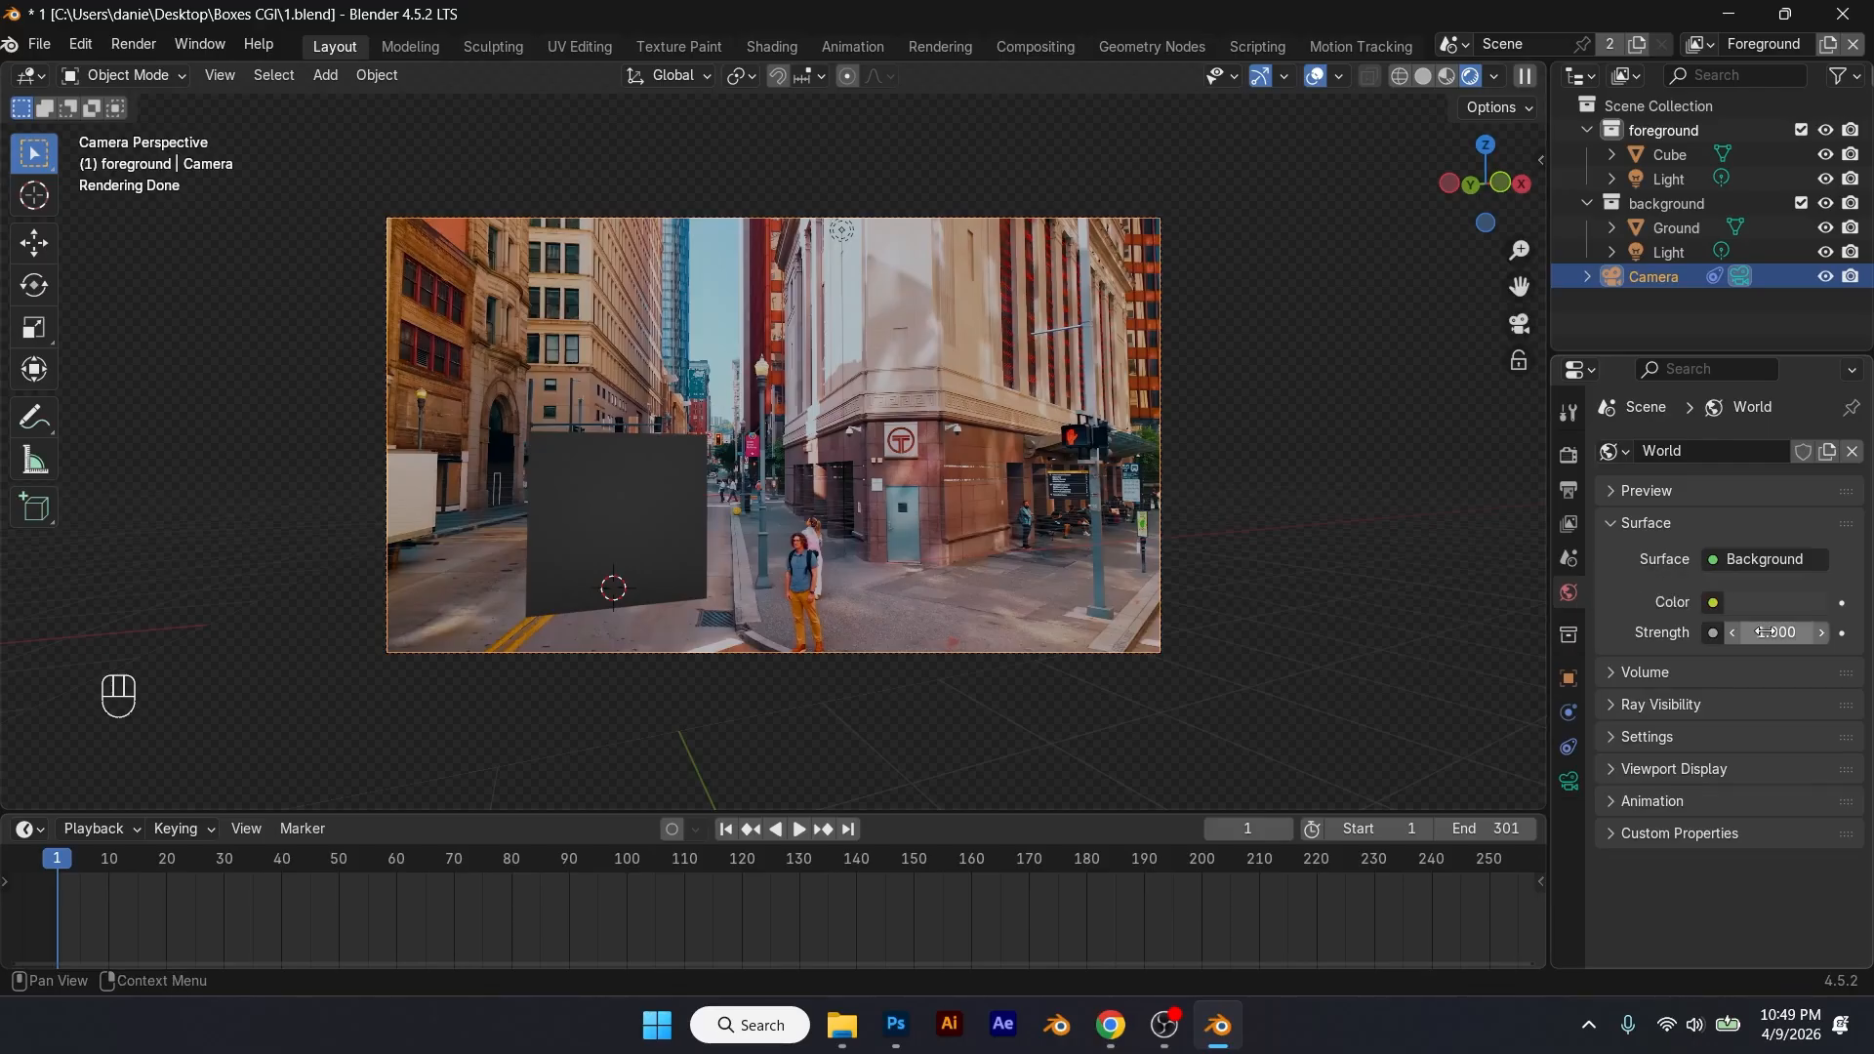
{"action": "left_click", "coordinate": [1714, 603]}
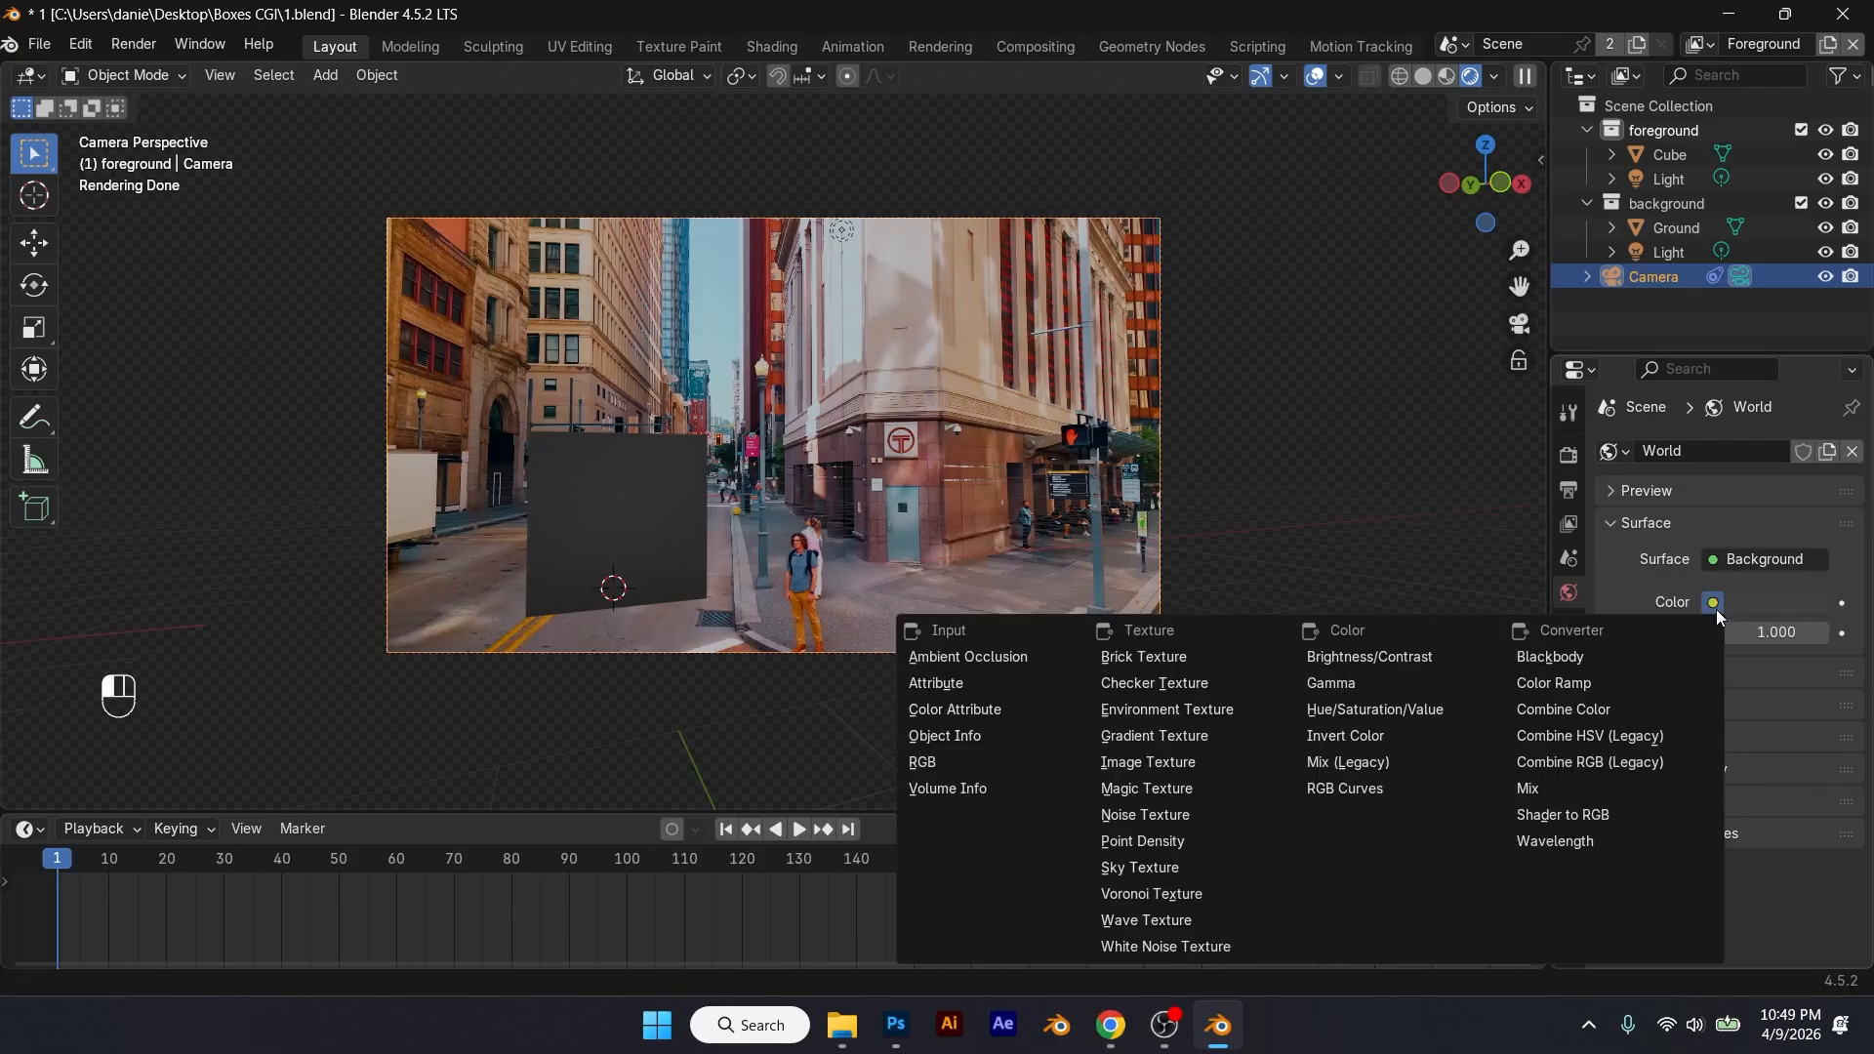
{"action": "left_click", "coordinate": [1192, 712]}
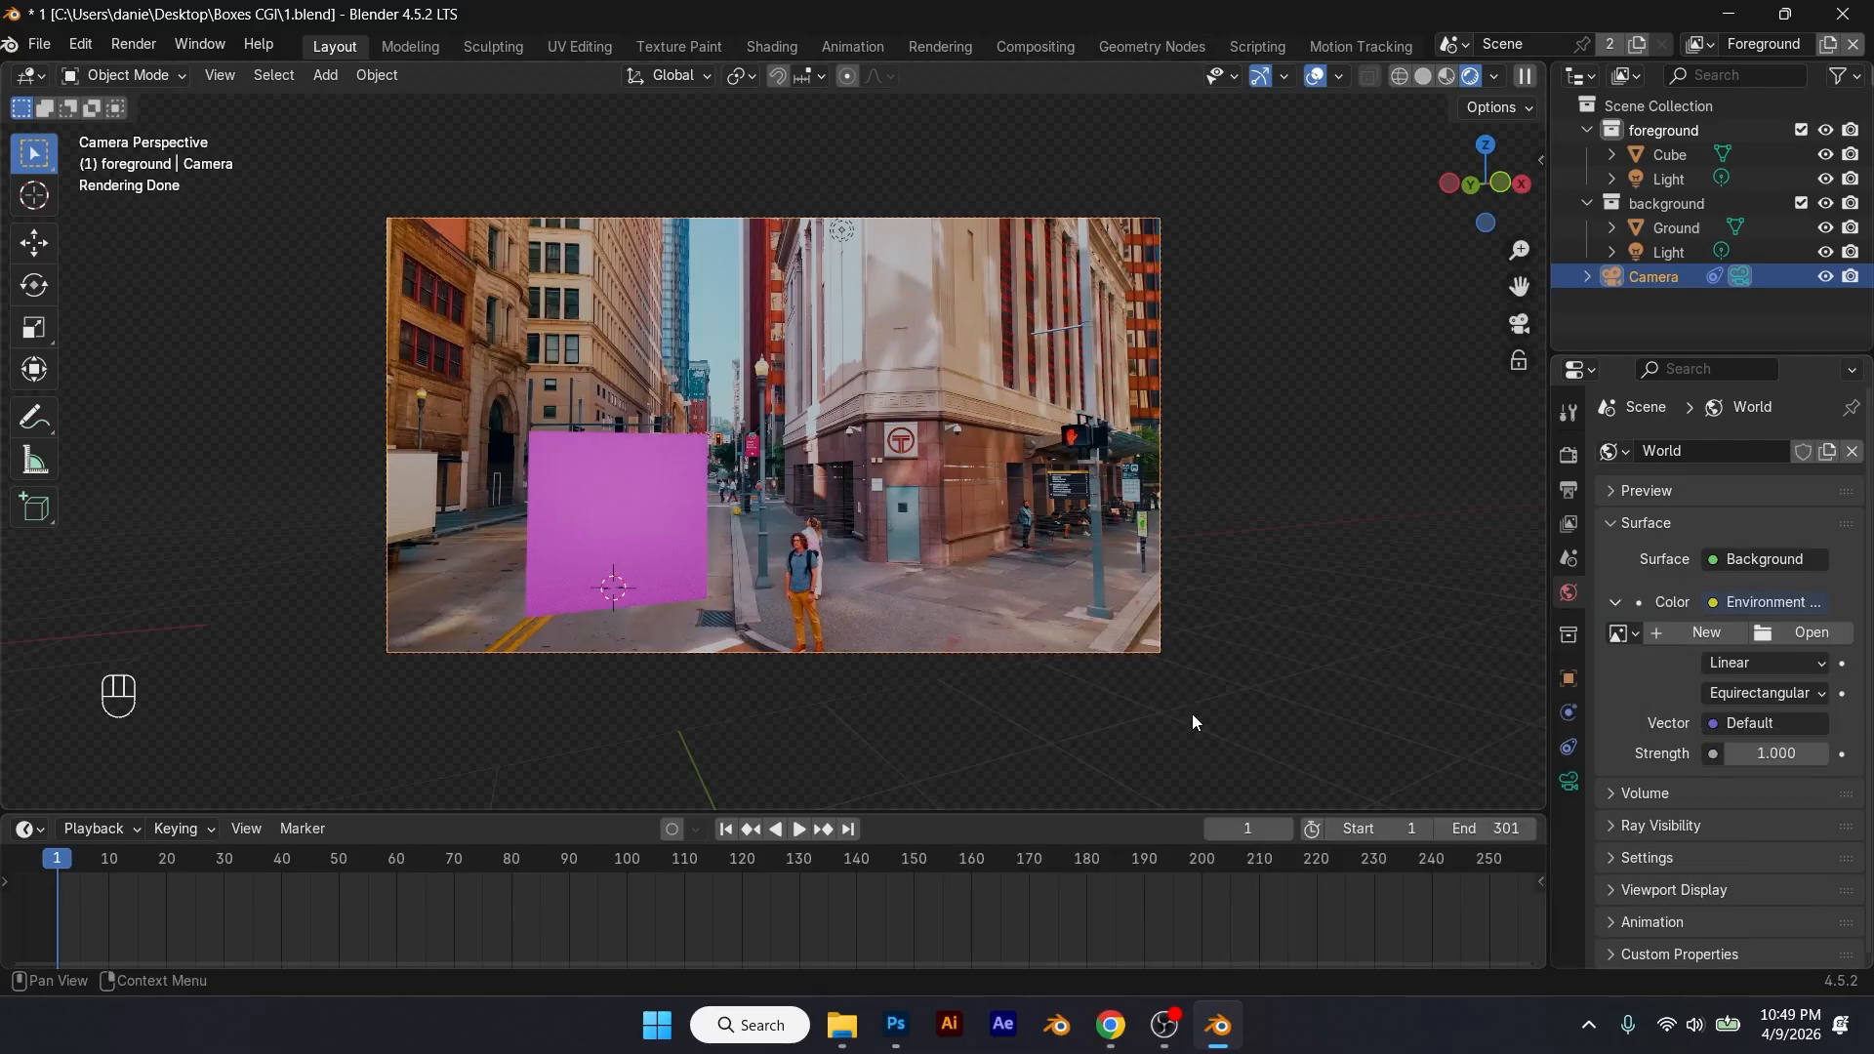
Step: Load farmland_overcast_2k.exr as the world's environment texture, and play the animation to check the cube's lighting before returning to frame 1
{"action": "left_click", "coordinate": [1794, 636]}
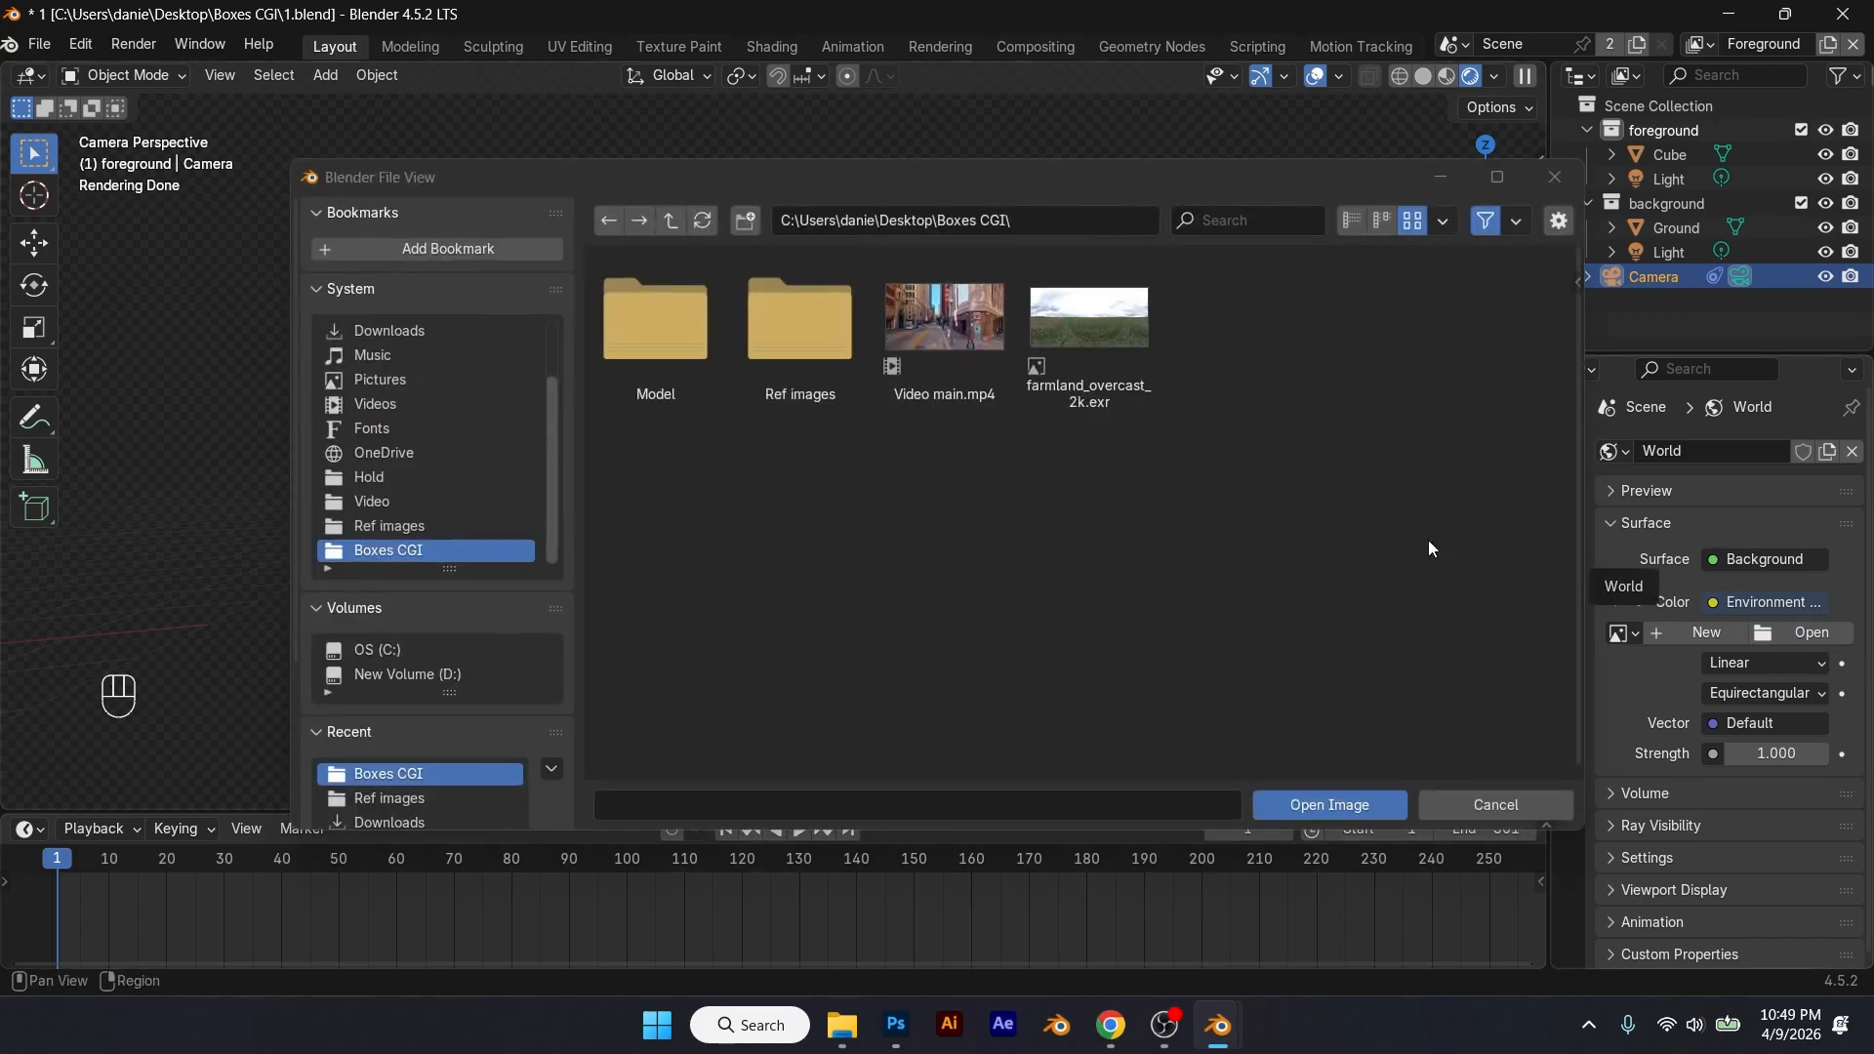
{"action": "double_click", "coordinate": [1070, 324]}
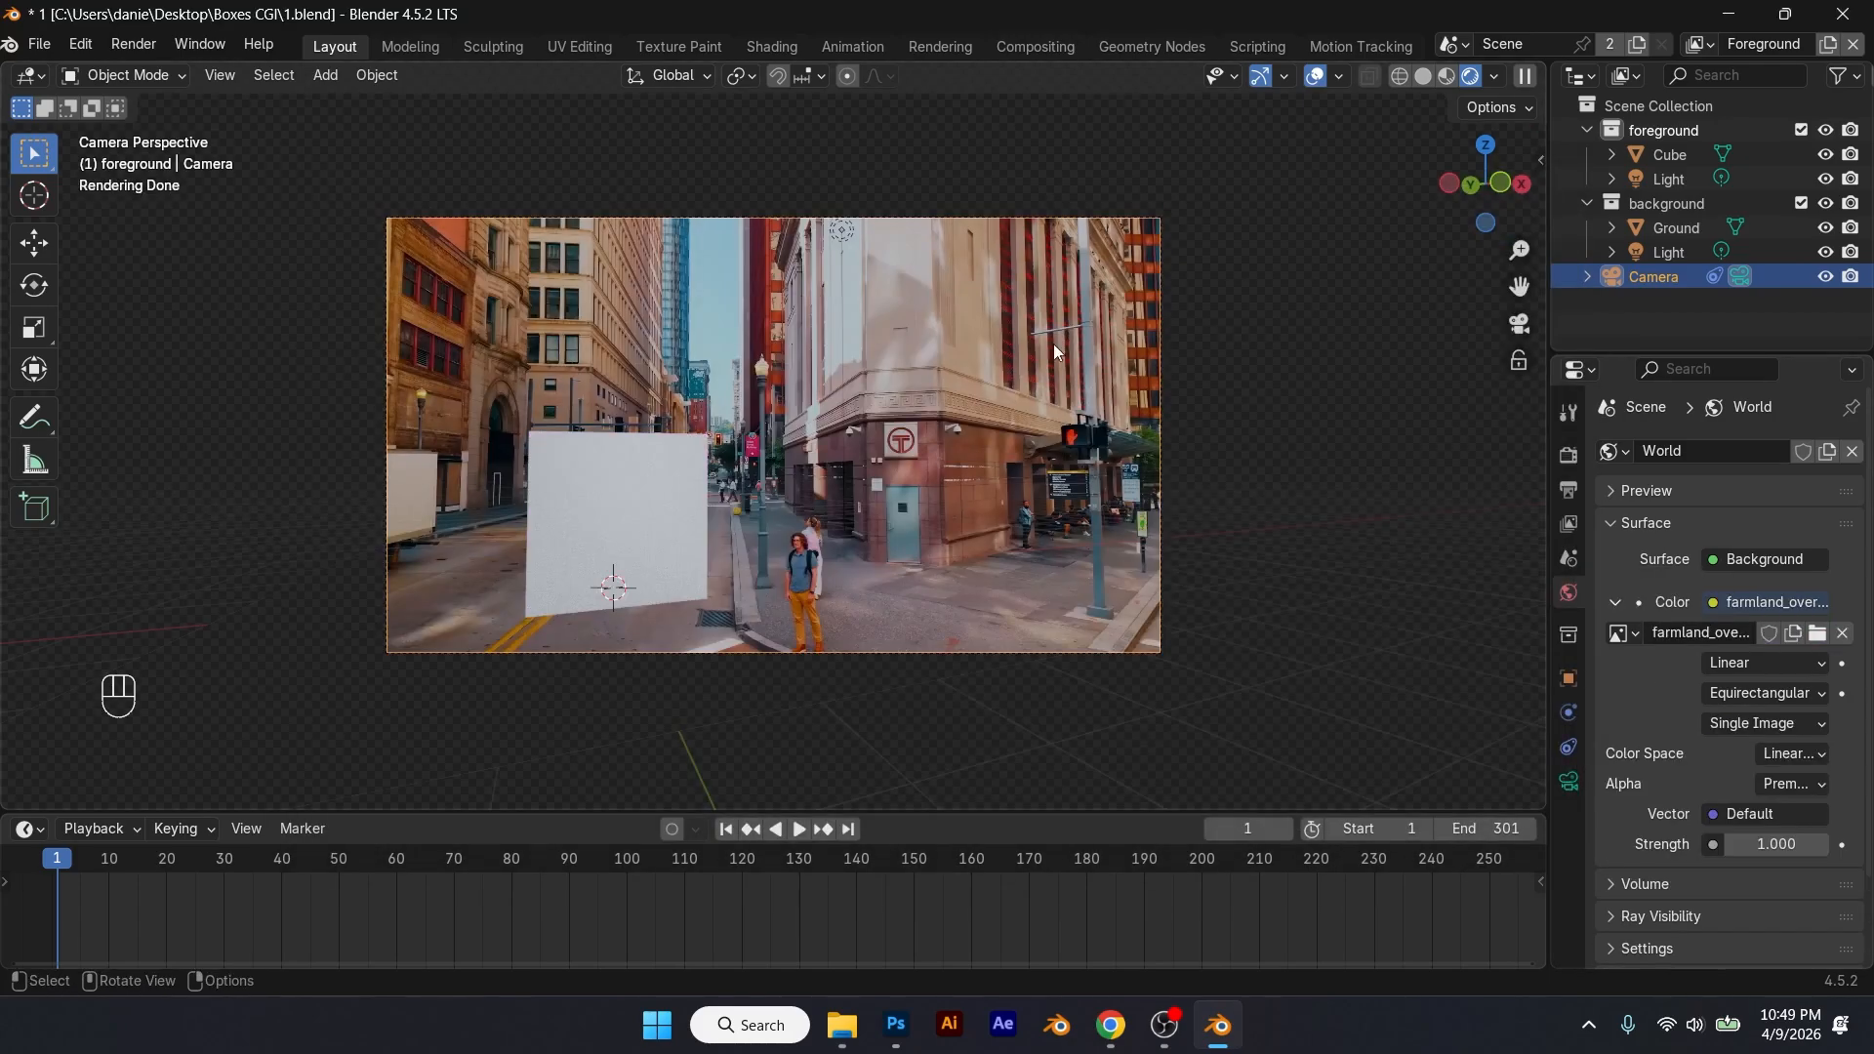
{"action": "key", "text": "space"}
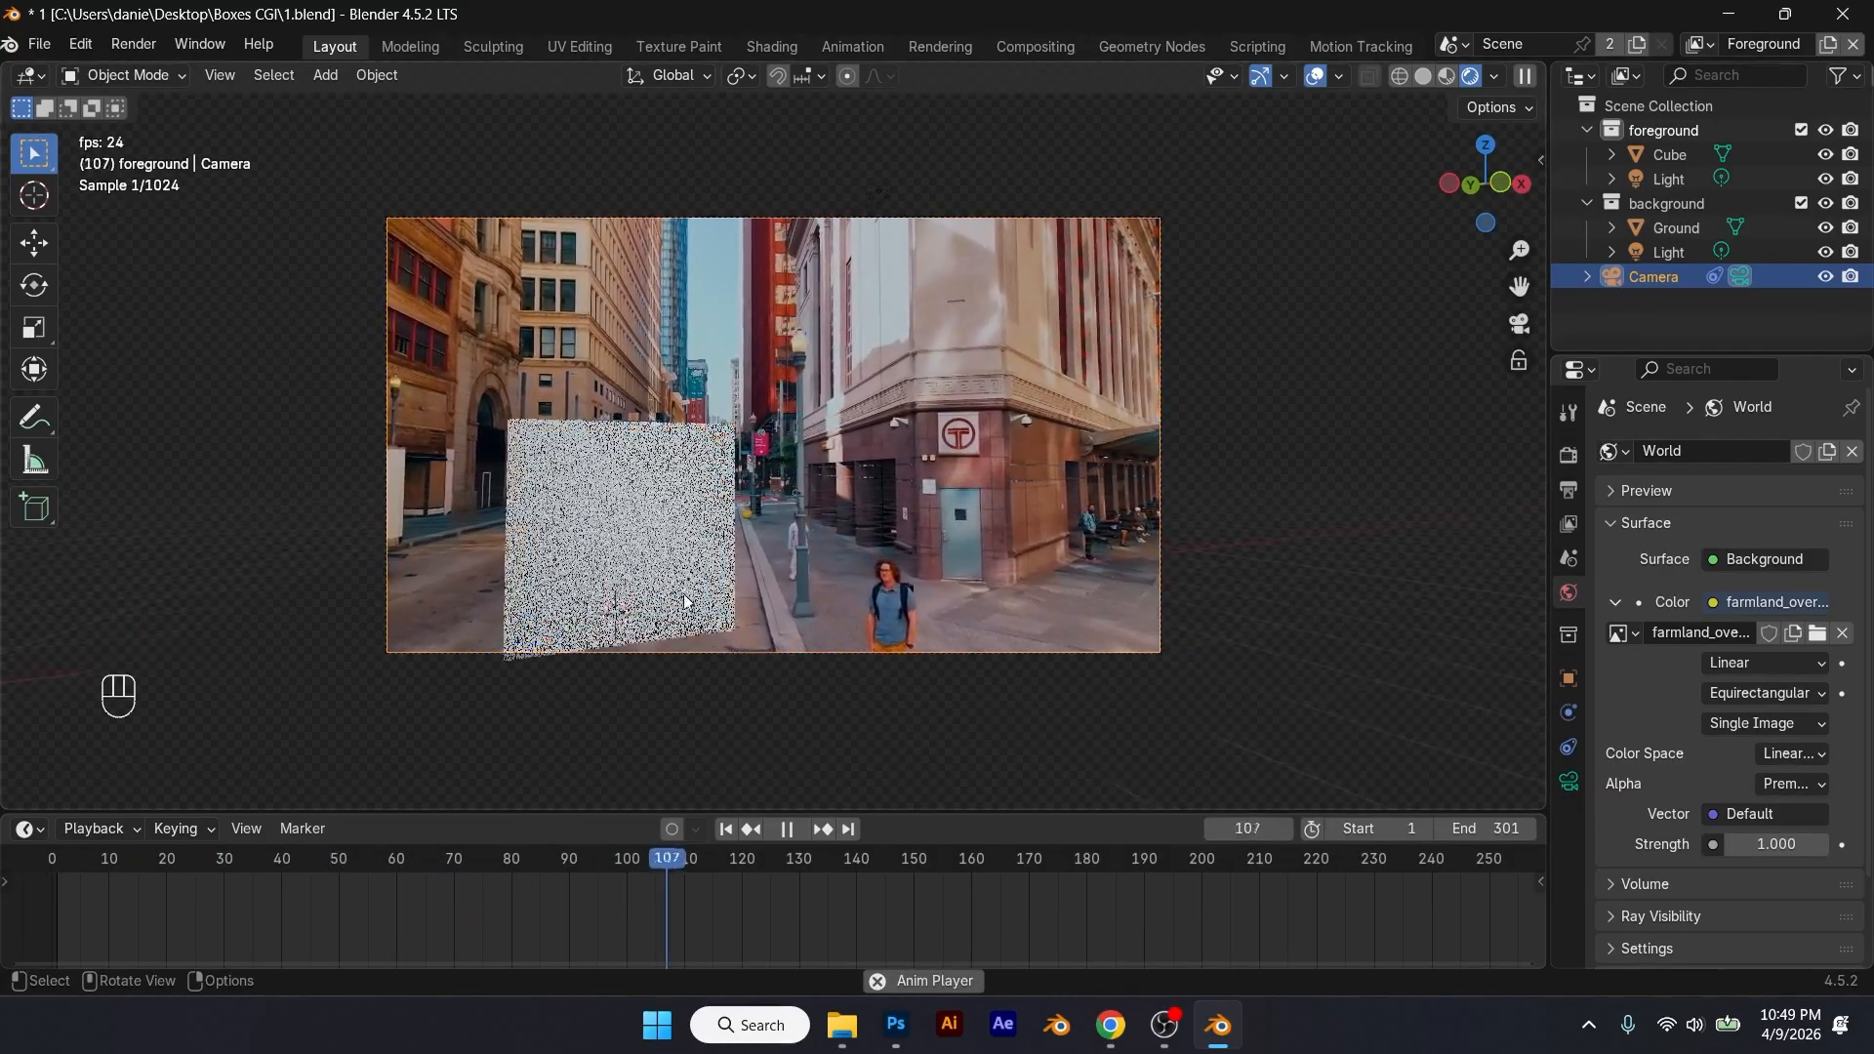
{"action": "key", "text": "space"}
{"action": "left_click", "coordinate": [724, 829]}
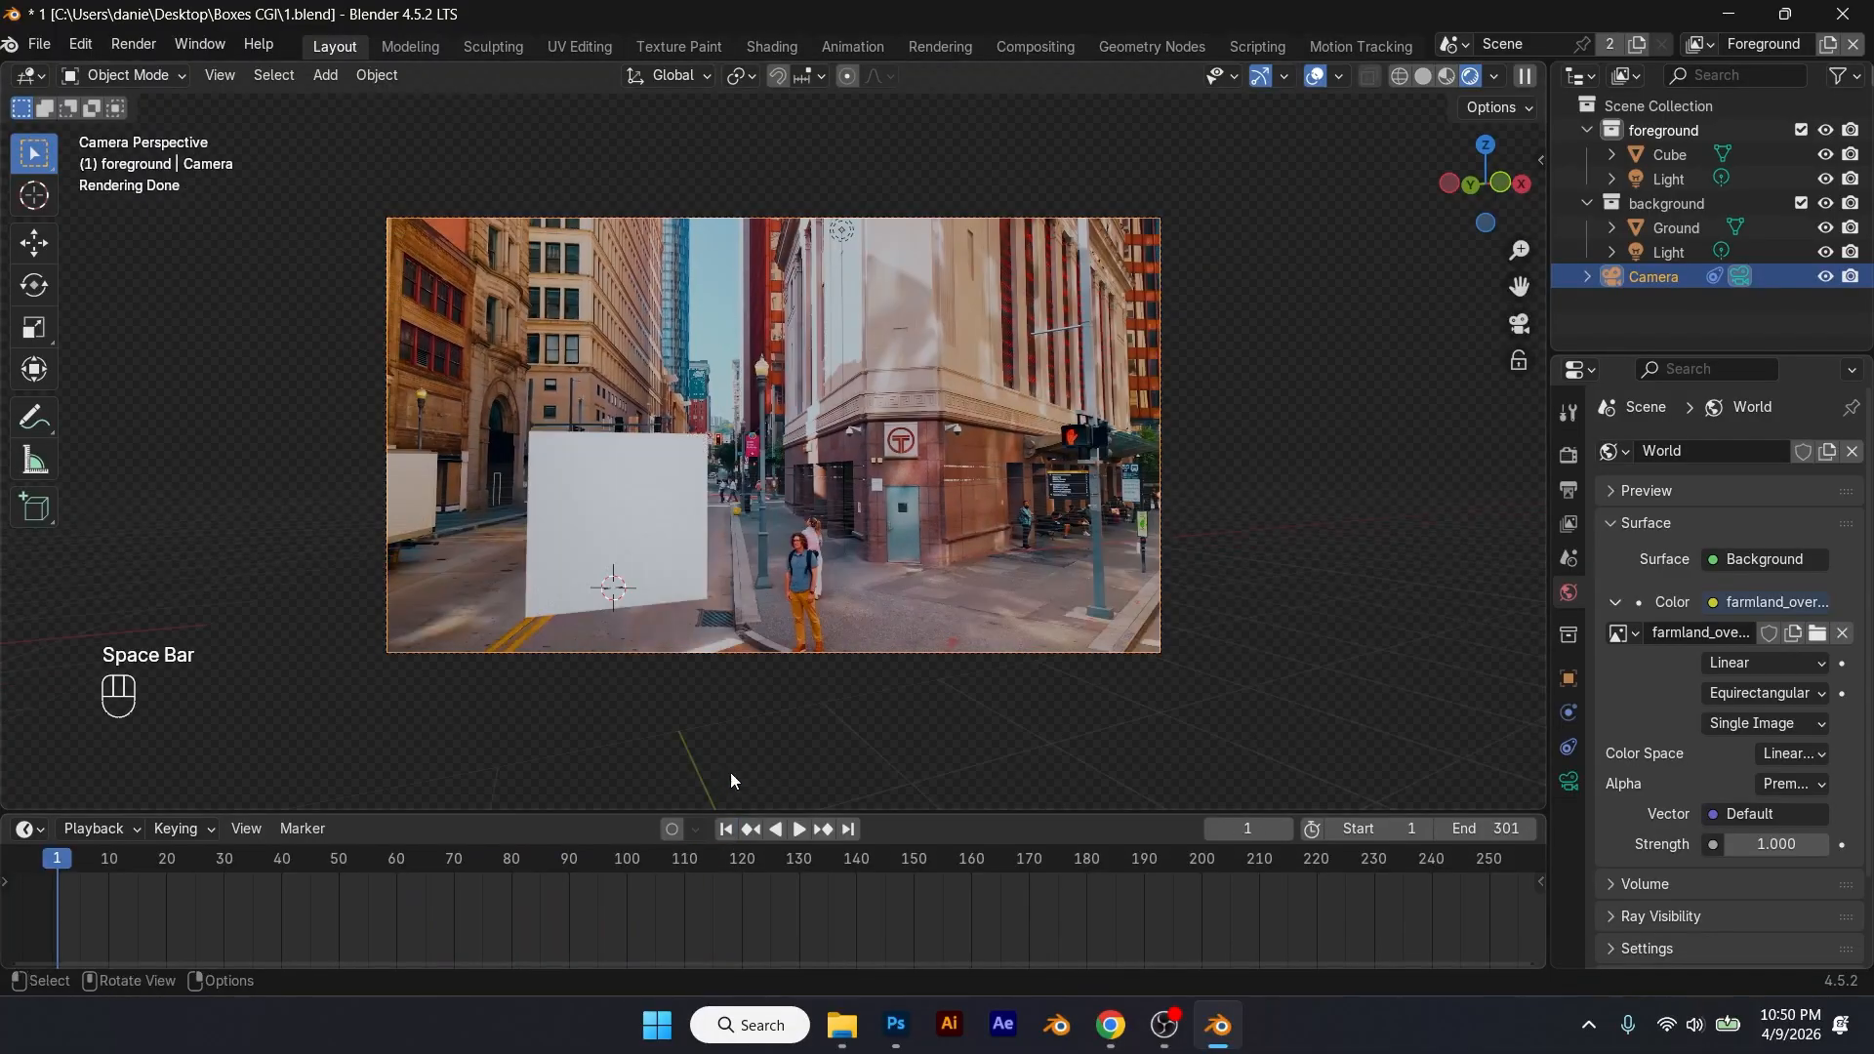
Step: Switch the viewport to solid shading and delete the placeholder cube from the foreground collection
{"action": "left_click", "coordinate": [706, 517]}
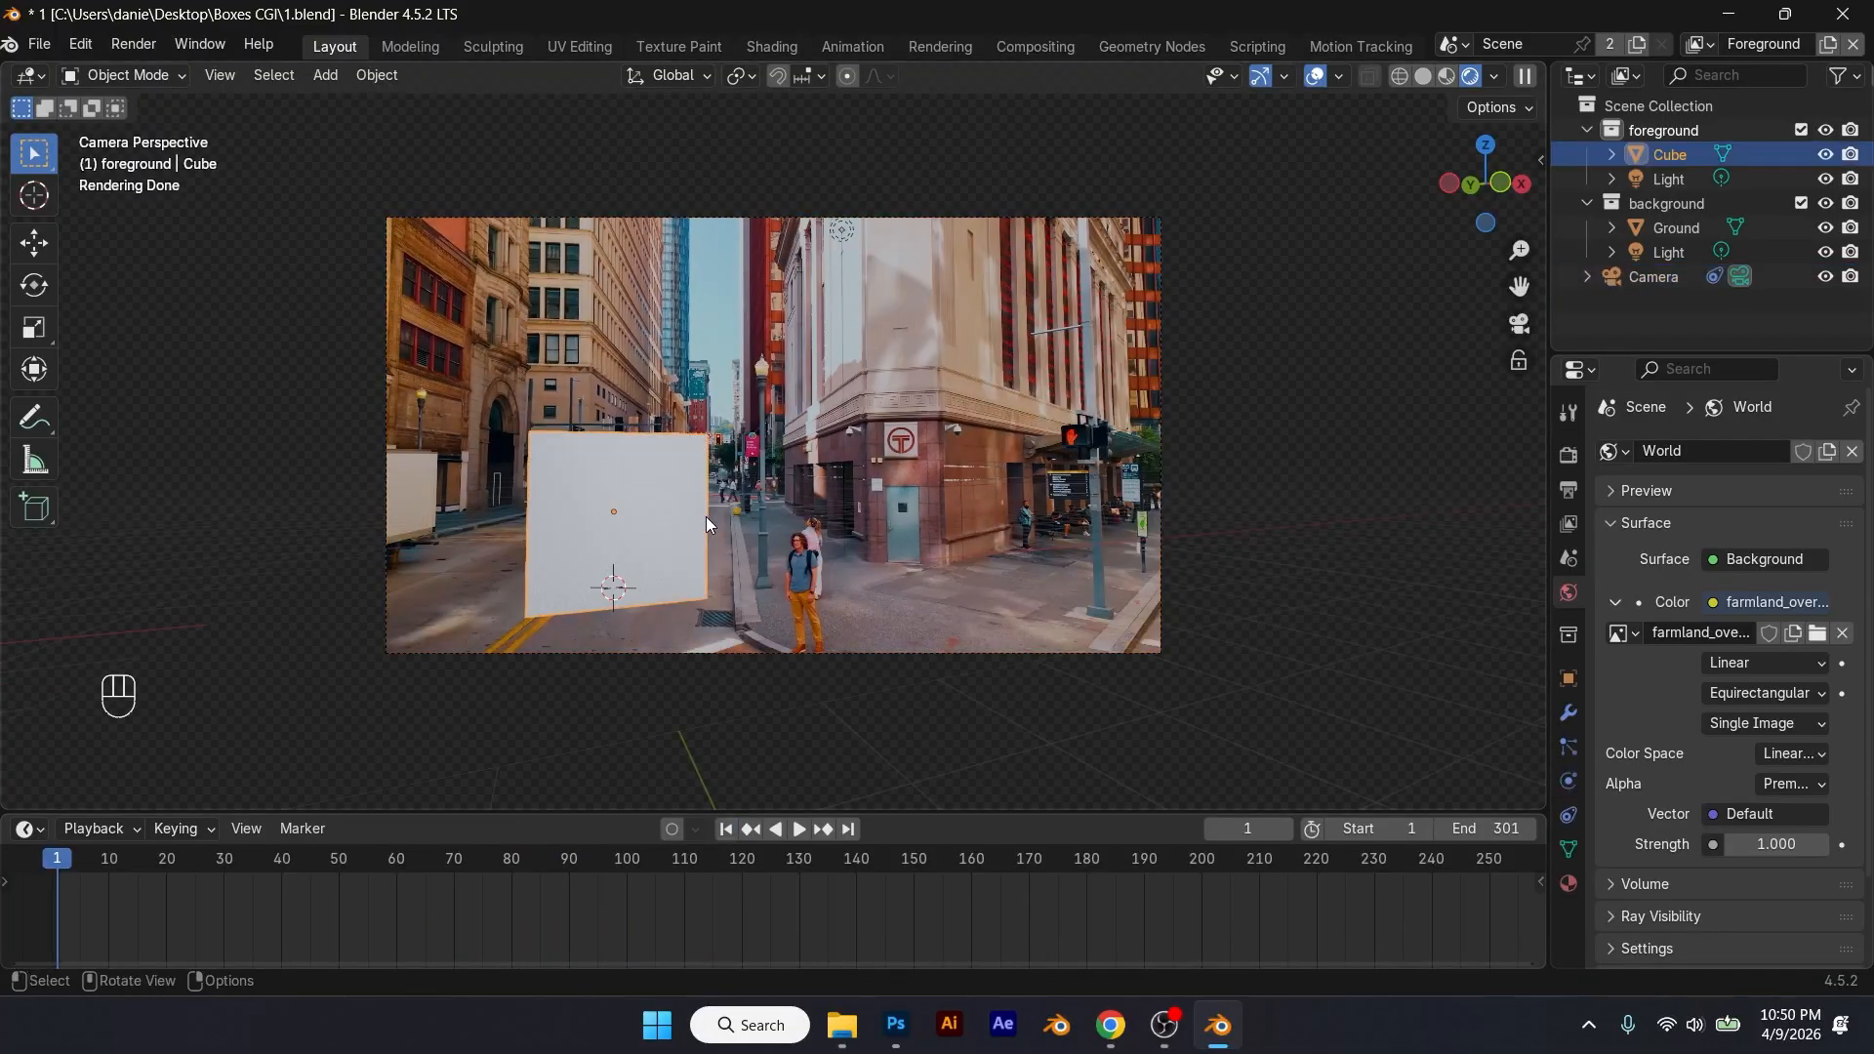
{"action": "left_click", "coordinate": [1424, 76]}
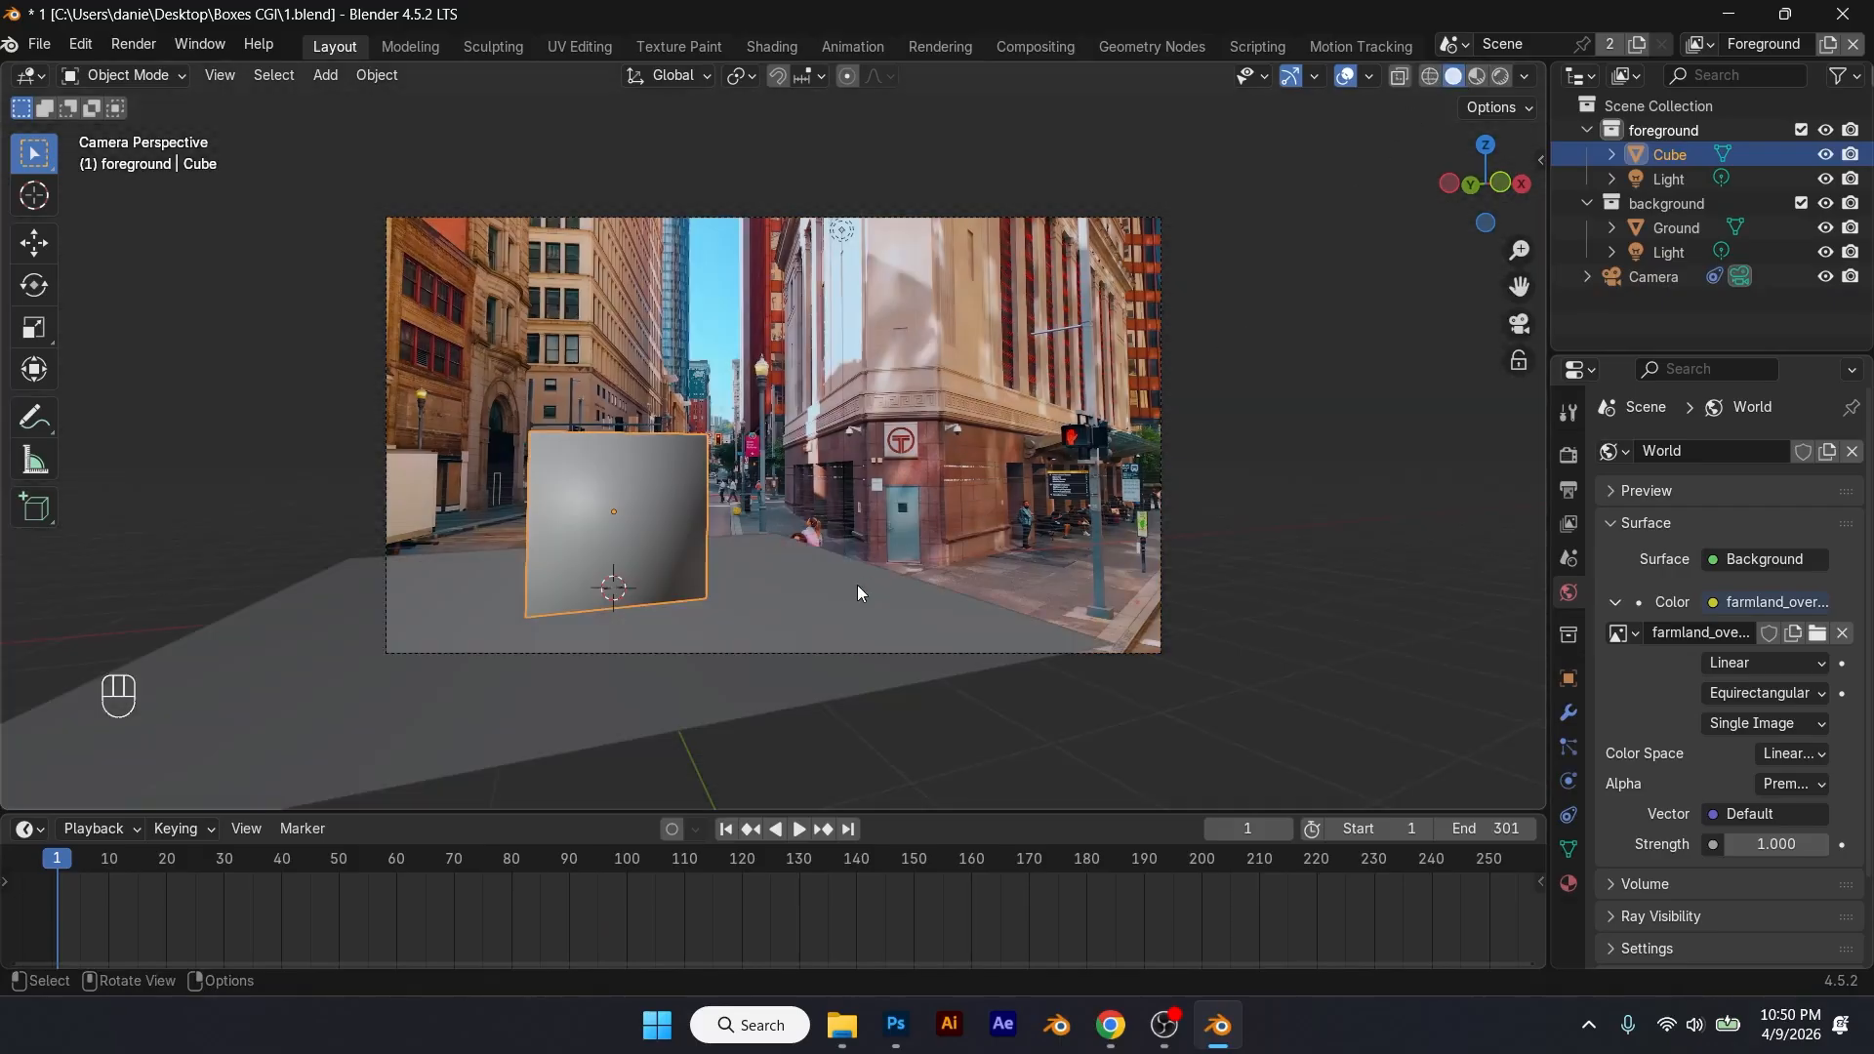
{"action": "key", "text": "x"}
{"action": "key", "text": "Return"}
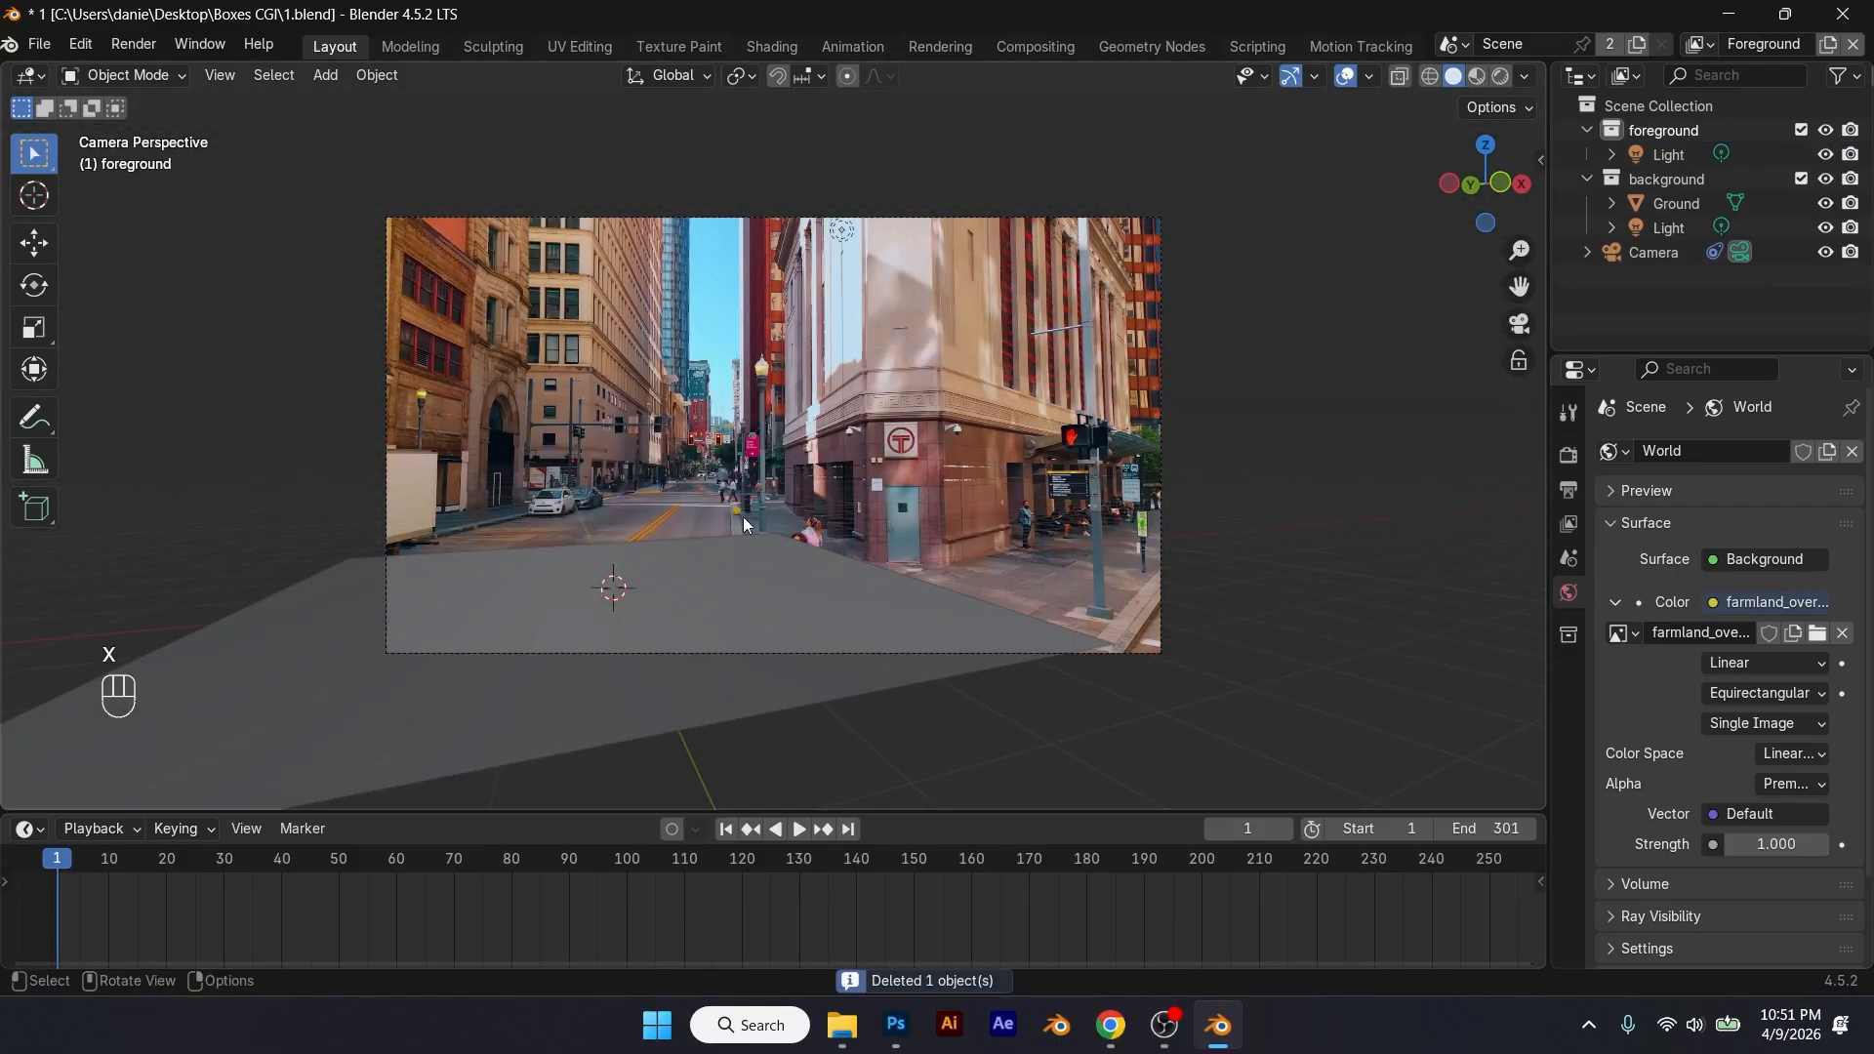
Step: Rotate the Ground plane about -20 degrees around the global Z axis to align it with the street
{"action": "left_click", "coordinate": [725, 597]}
{"action": "key", "text": "r"}
{"action": "key", "text": "z"}
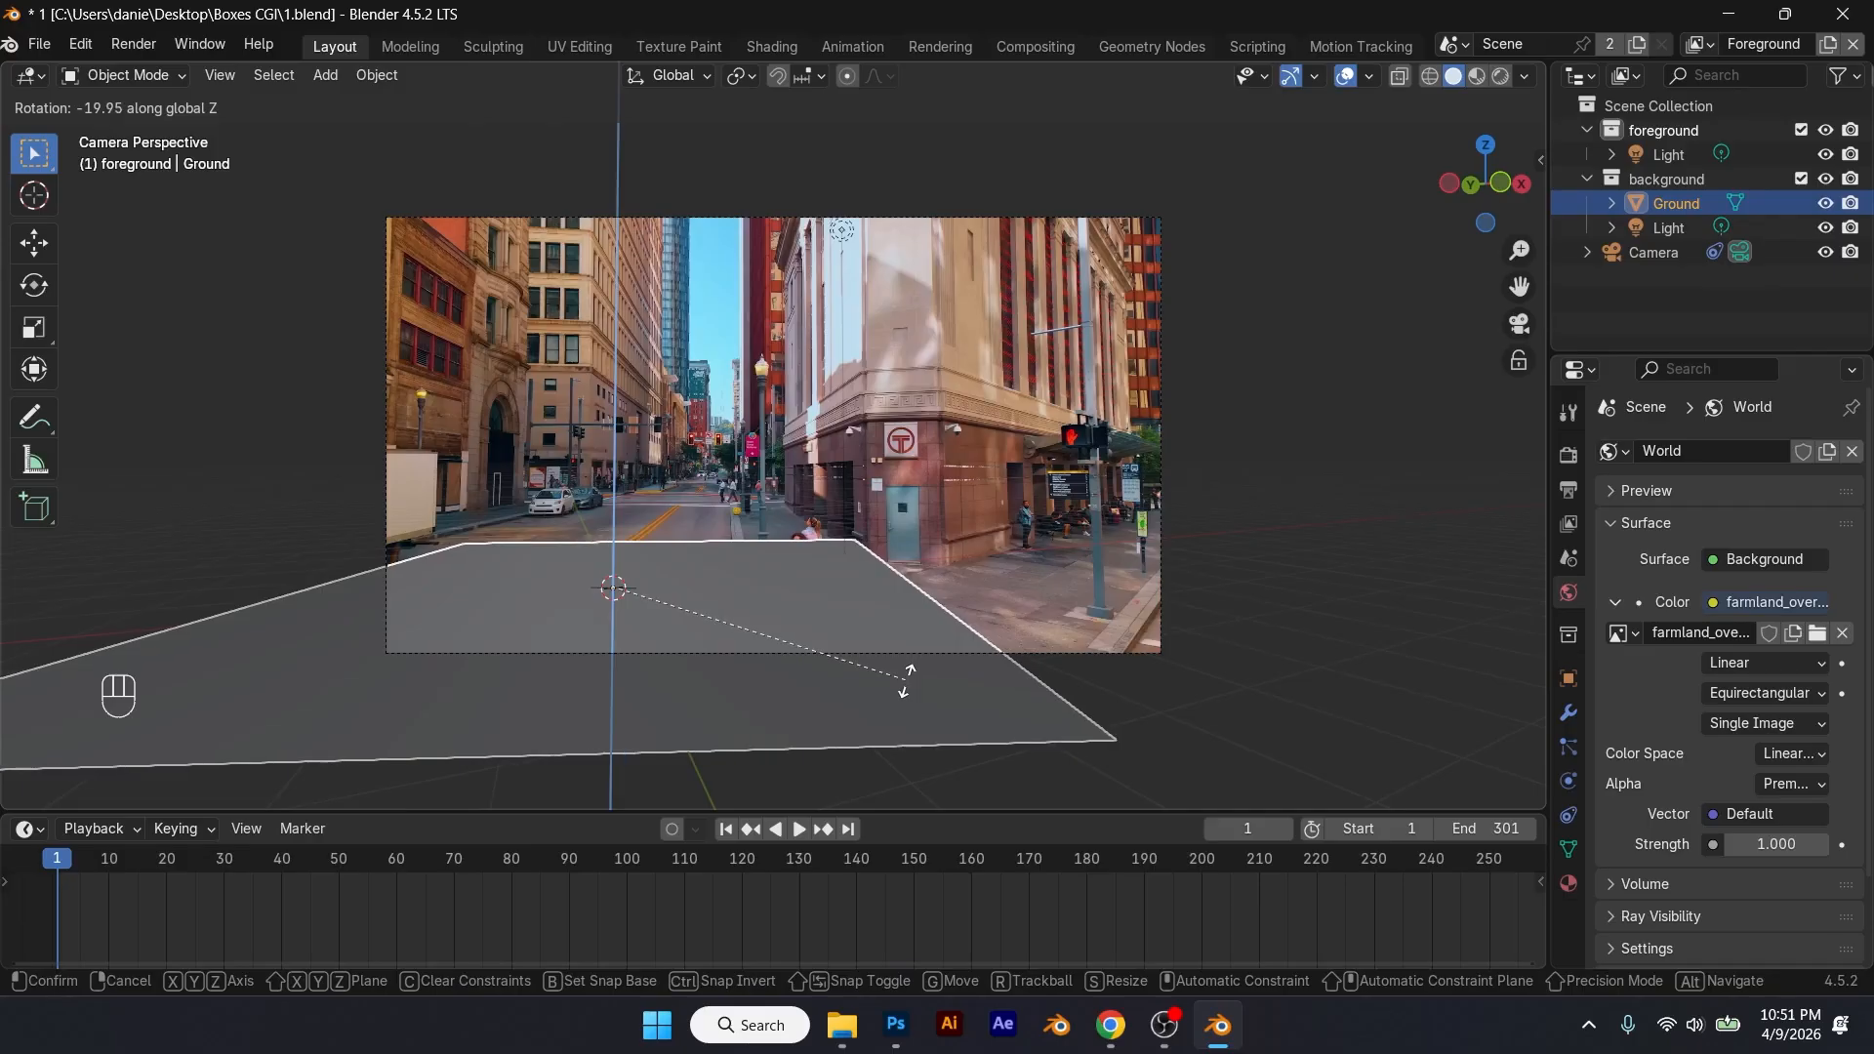
{"action": "left_click", "coordinate": [908, 684]}
{"action": "key", "text": "s"}
{"action": "key", "text": "x"}
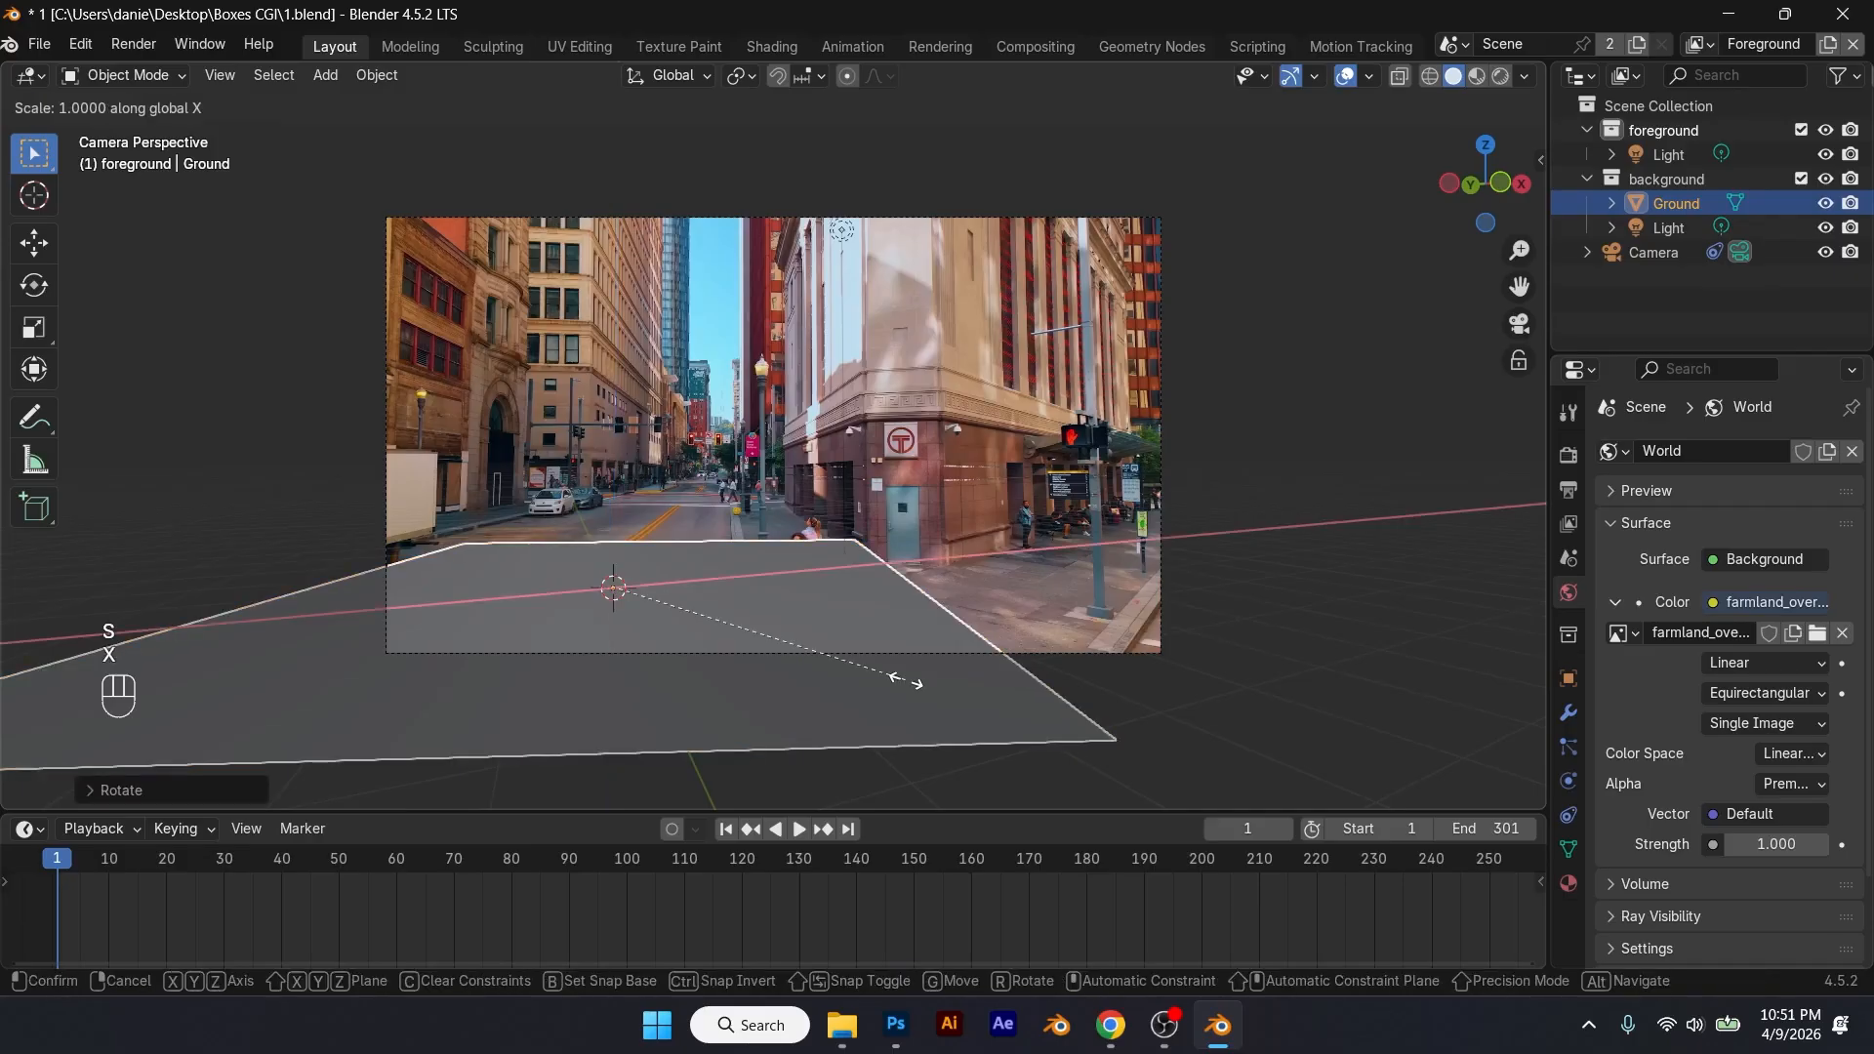
{"action": "key", "text": "y"}
{"action": "right_click", "coordinate": [908, 688]}
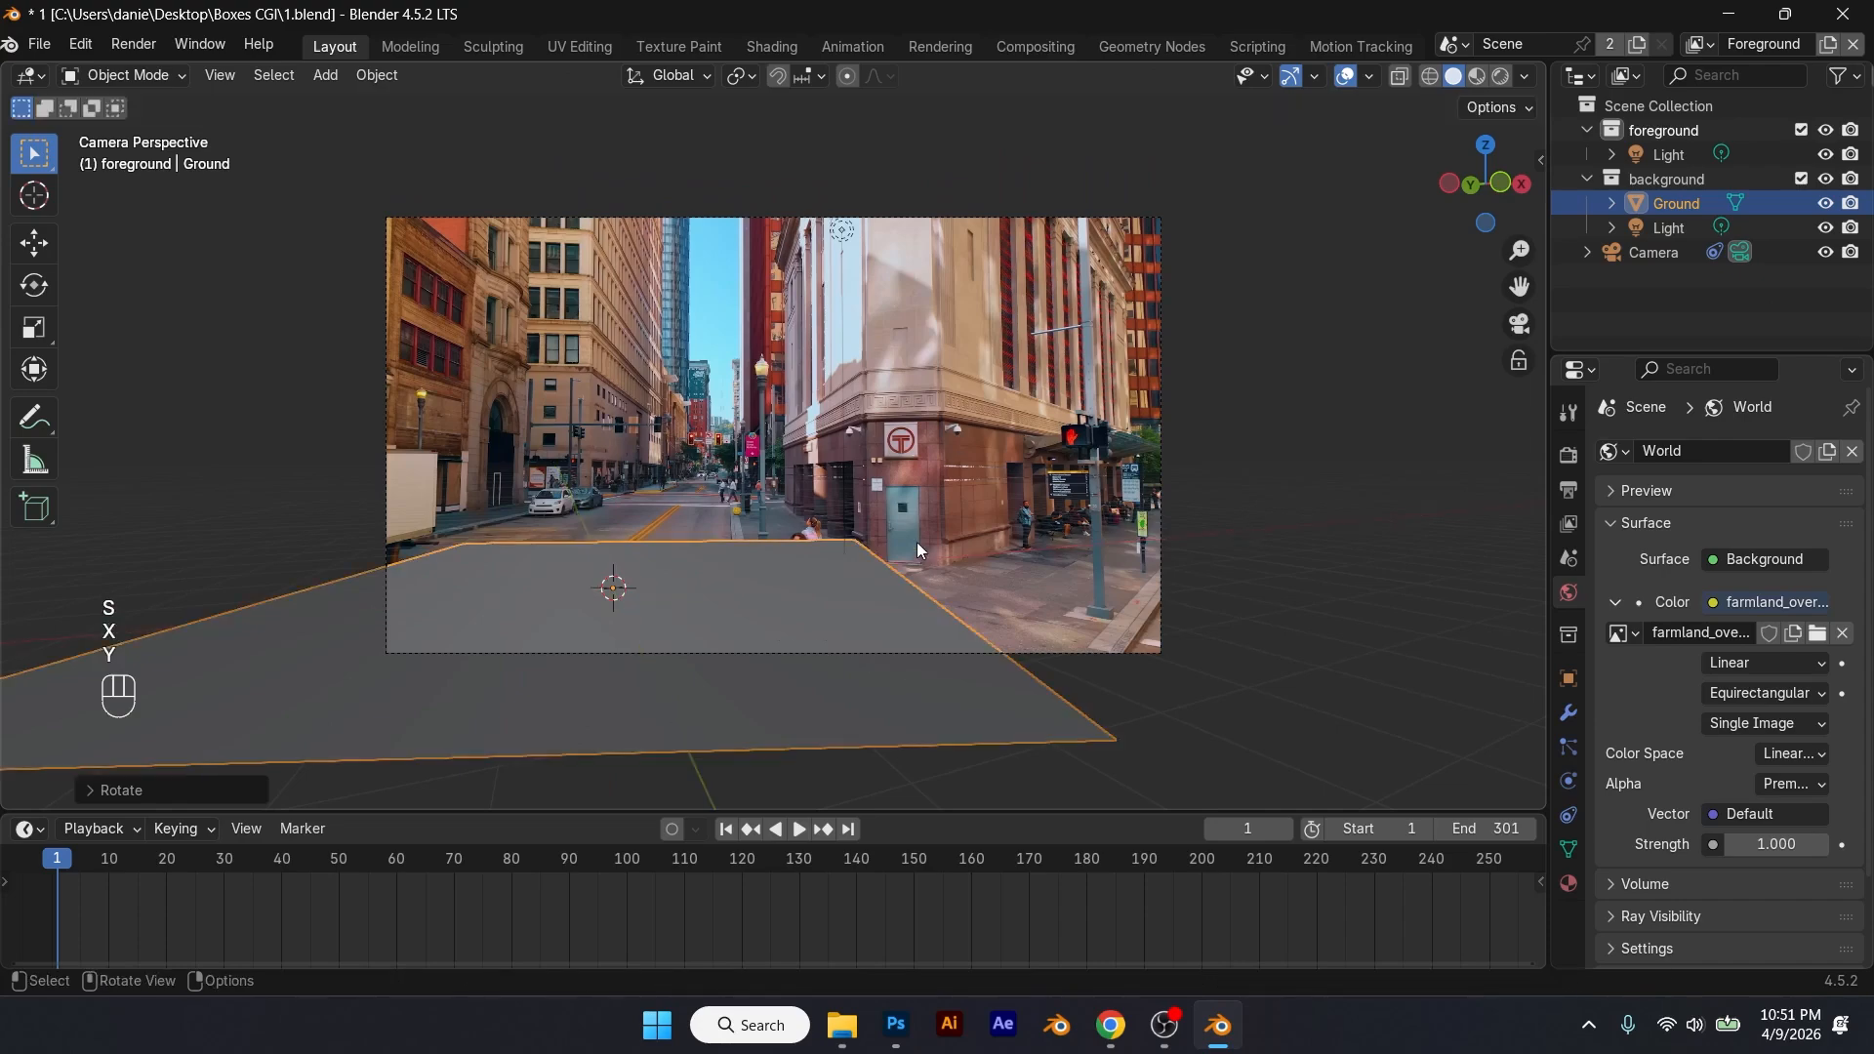
Step: Stretch the Ground plane along the Y axis and move it along Y farther down the street
{"action": "key", "text": "s"}
{"action": "key", "text": "y"}
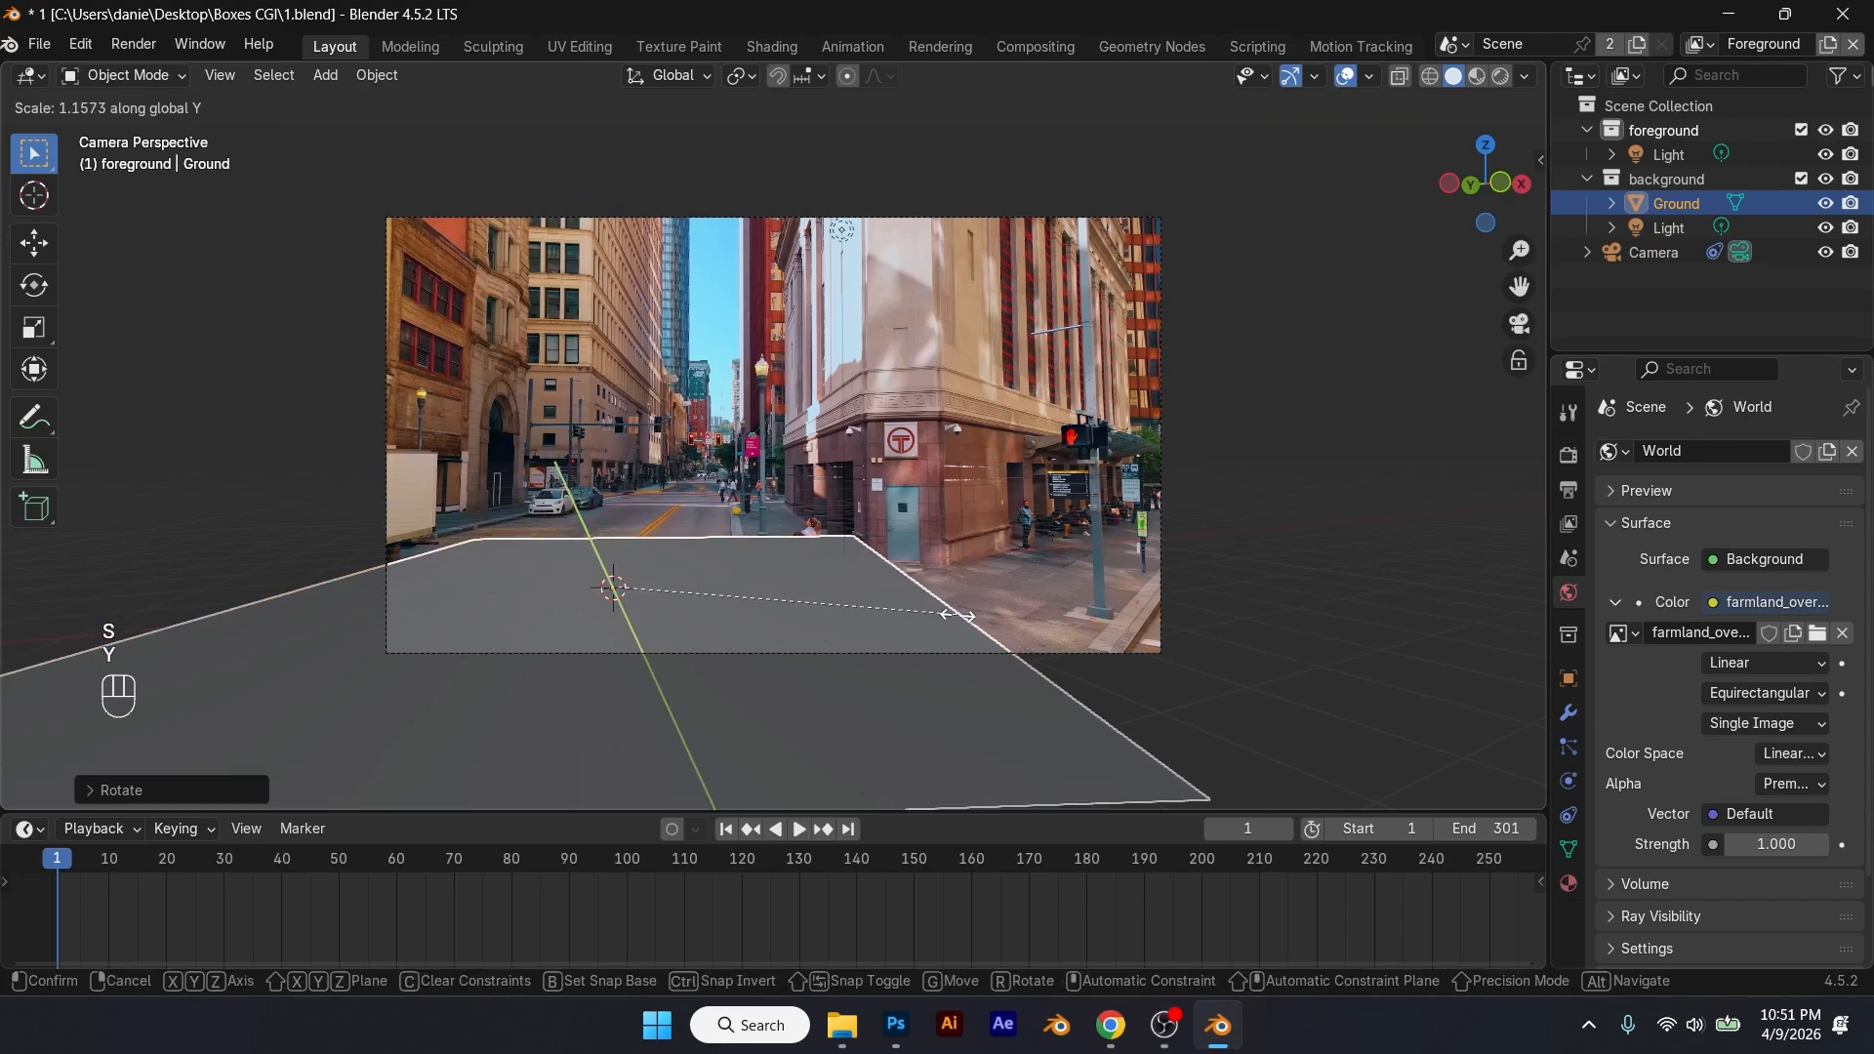
{"action": "left_click", "coordinate": [1373, 742]}
{"action": "key", "text": "g"}
{"action": "key", "text": "y"}
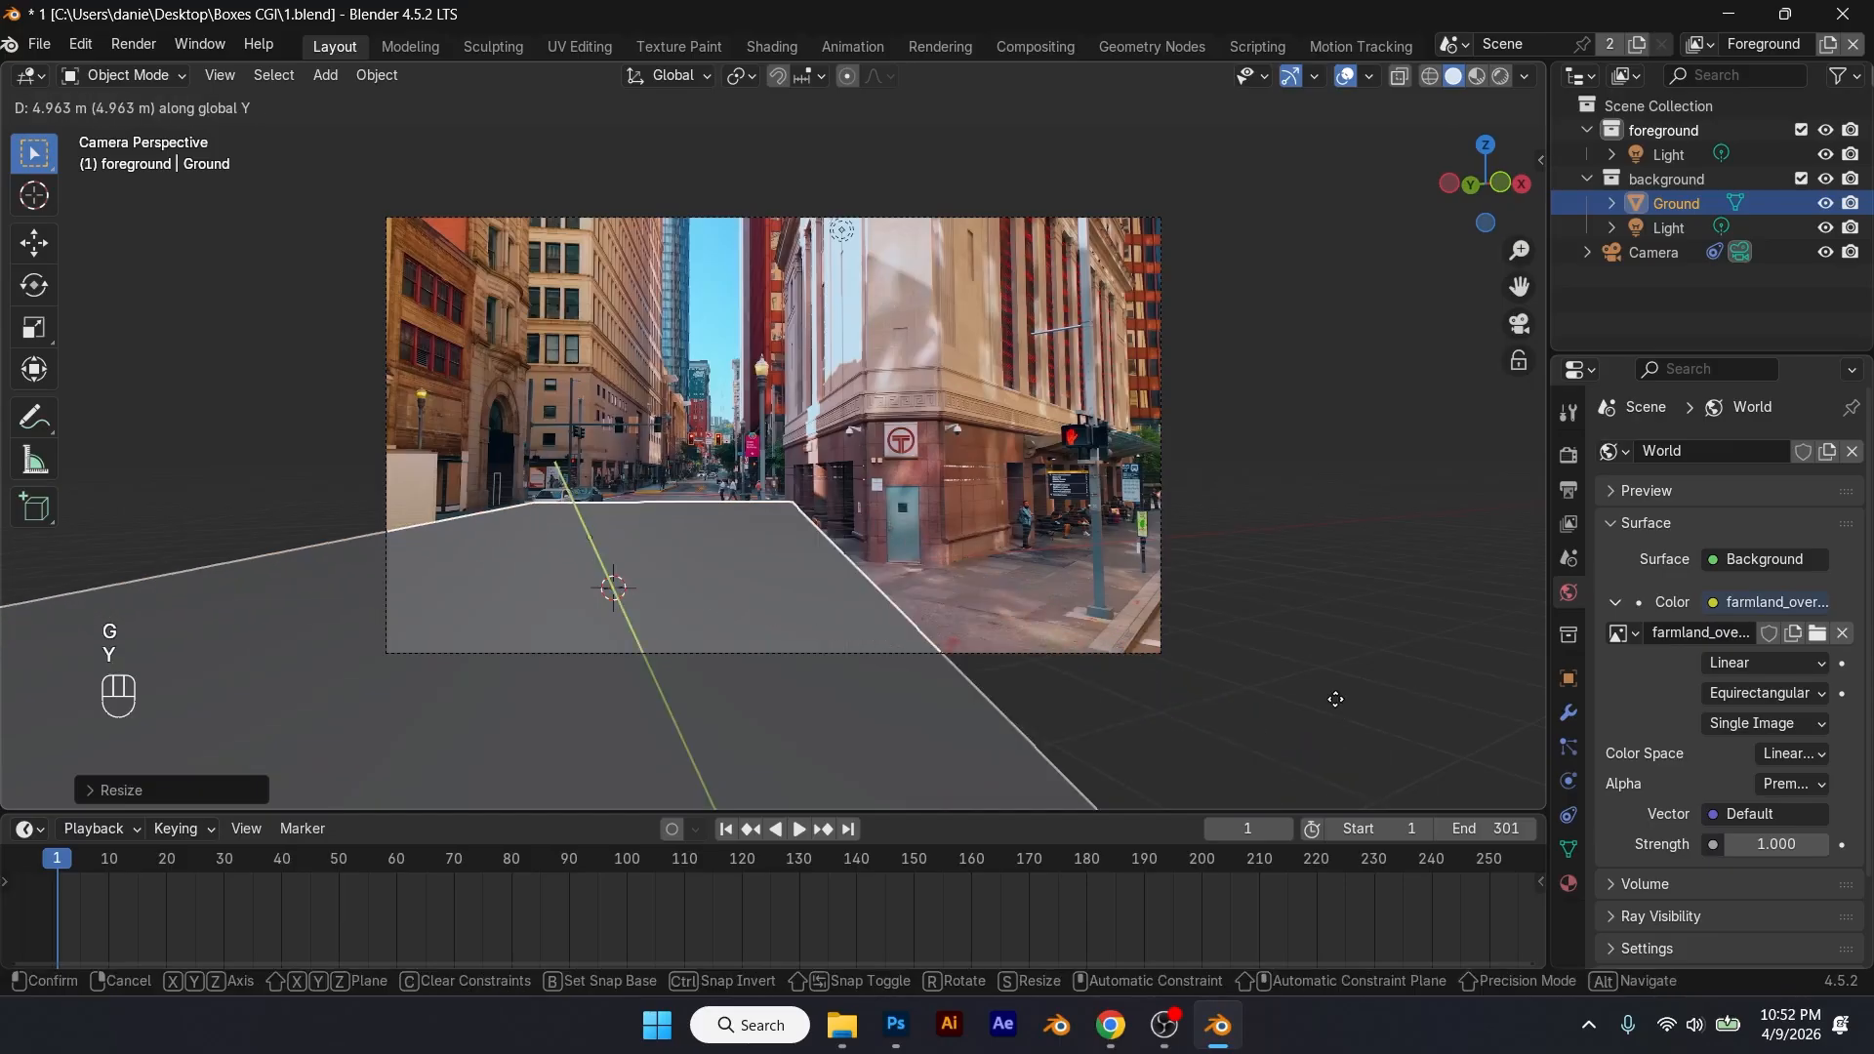
{"action": "left_click", "coordinate": [1335, 711]}
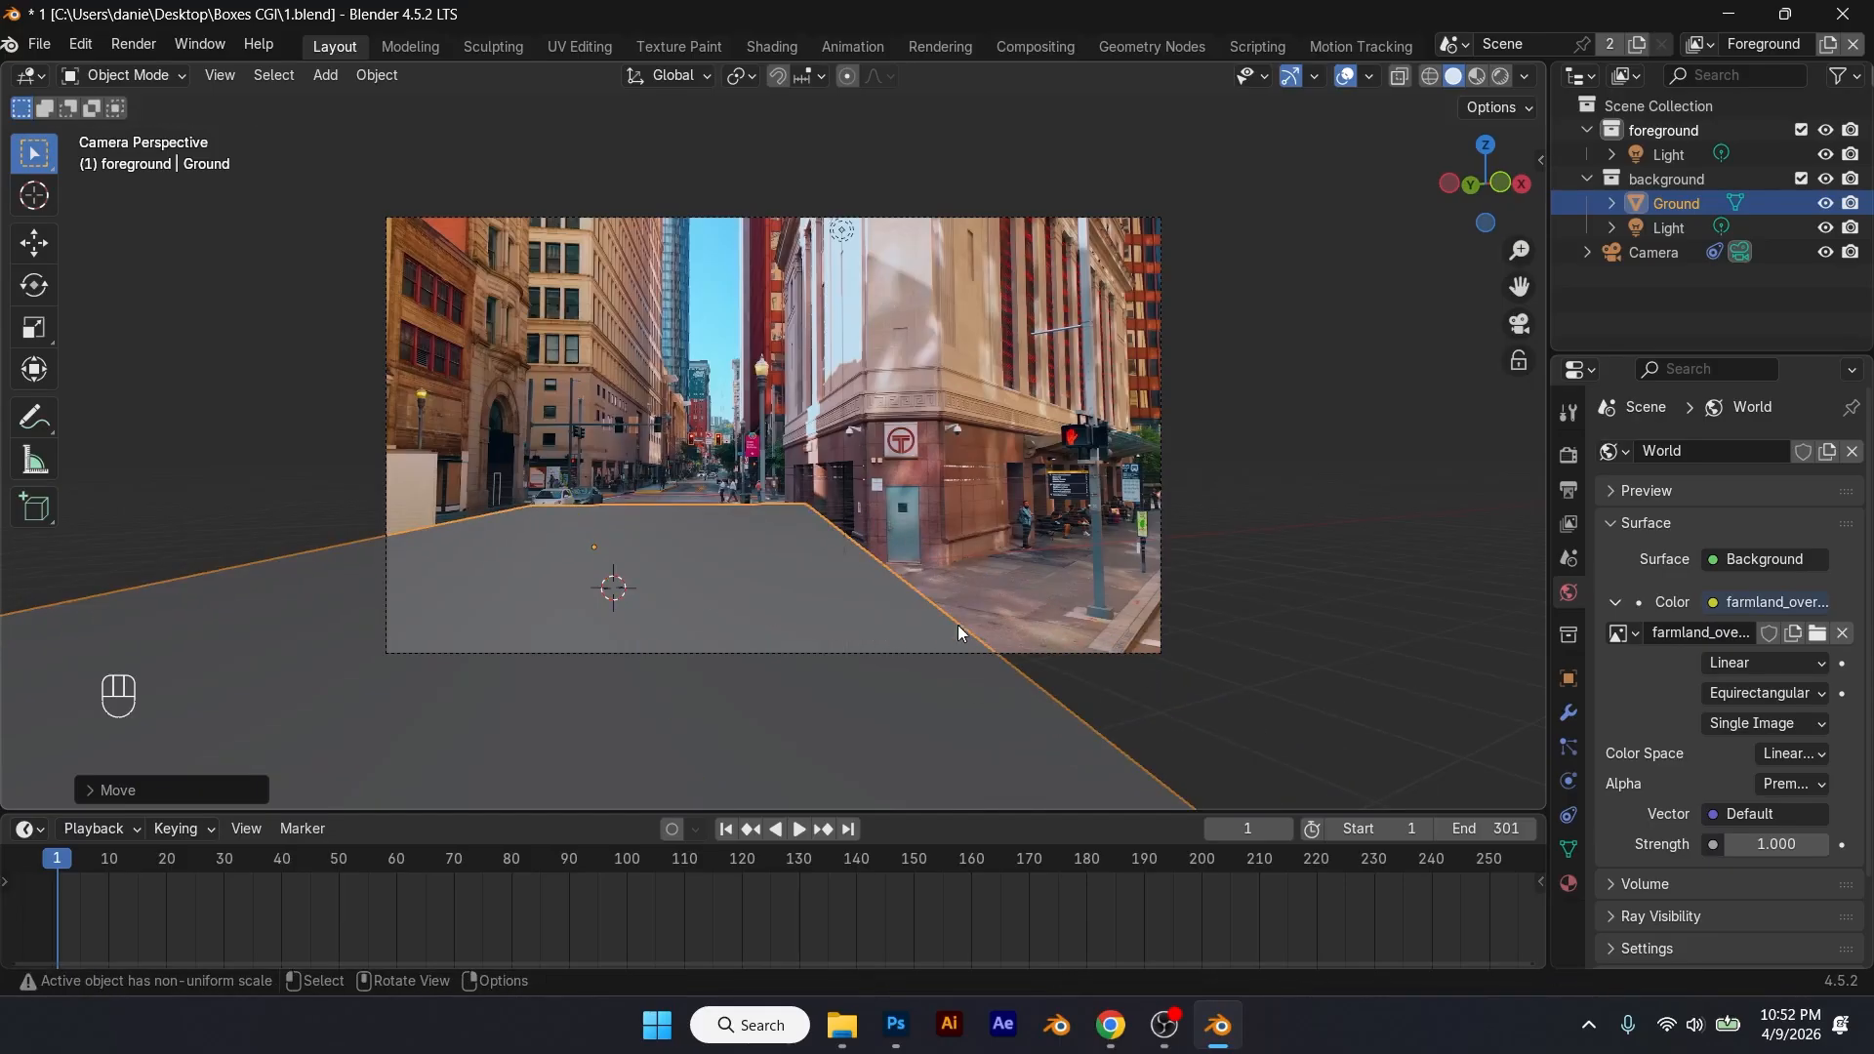
Step: Save the street scene and copy the cardboard box object from the Box.blend project
{"action": "middle_click_drag", "start_coordinate": [684, 572], "coordinate": [726, 631]}
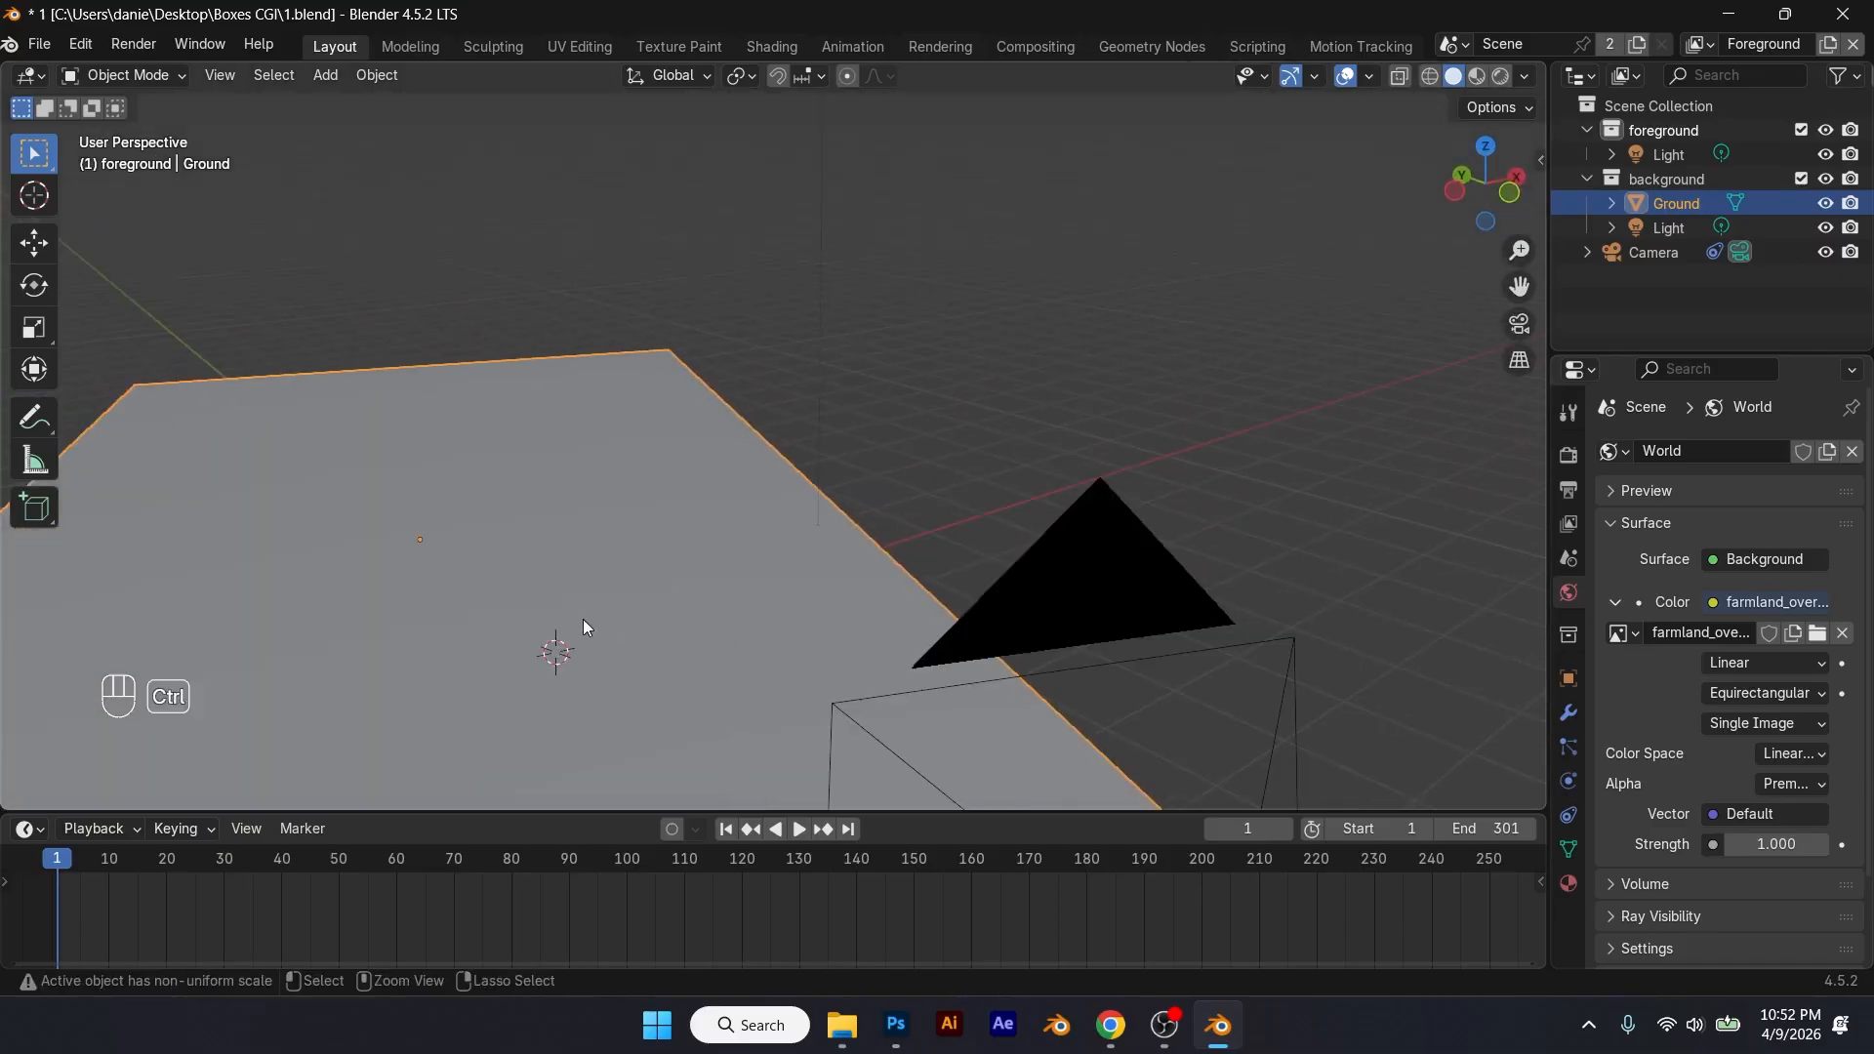
{"action": "key", "text": "ctrl+s"}
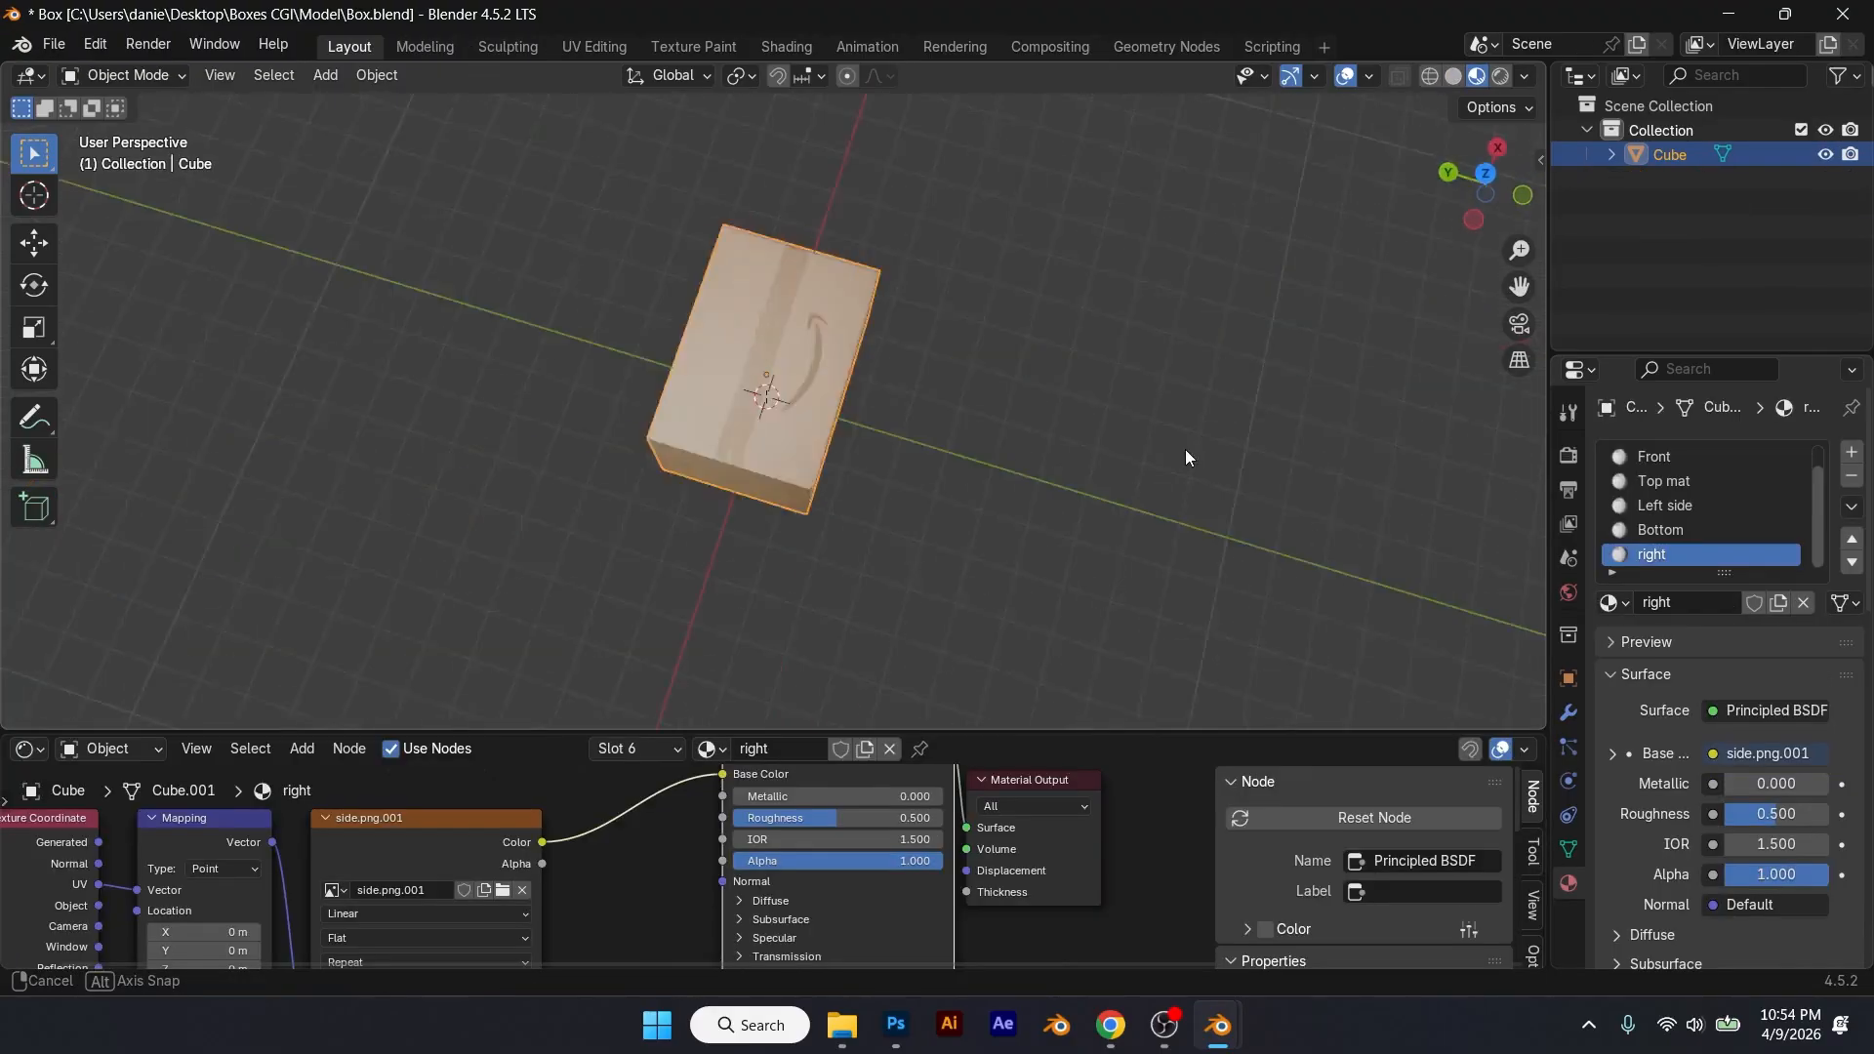
{"action": "middle_click_drag", "start_coordinate": [1184, 459], "coordinate": [888, 349]}
{"action": "key", "text": "ctrl+c"}
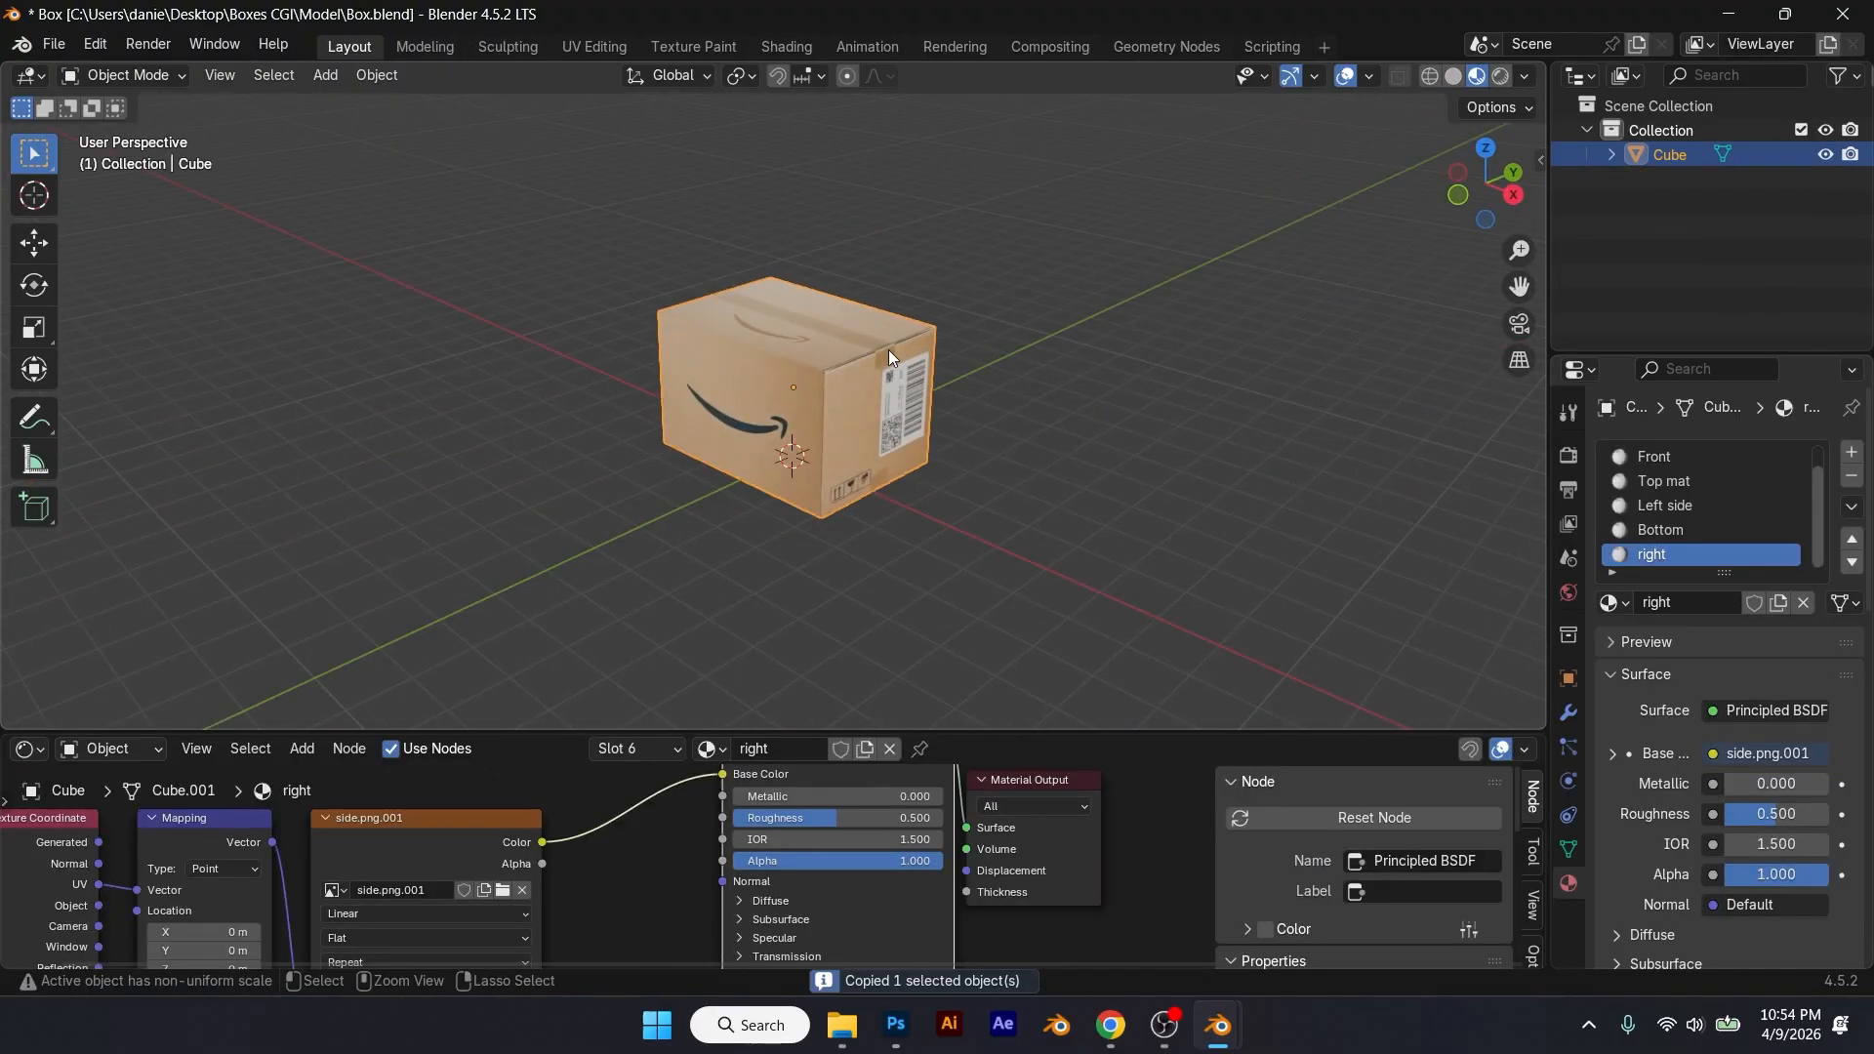
Step: Return to the street project, paste the box into the root Scene Collection, and show it in Material Preview shading
{"action": "left_click", "coordinate": [1728, 13]}
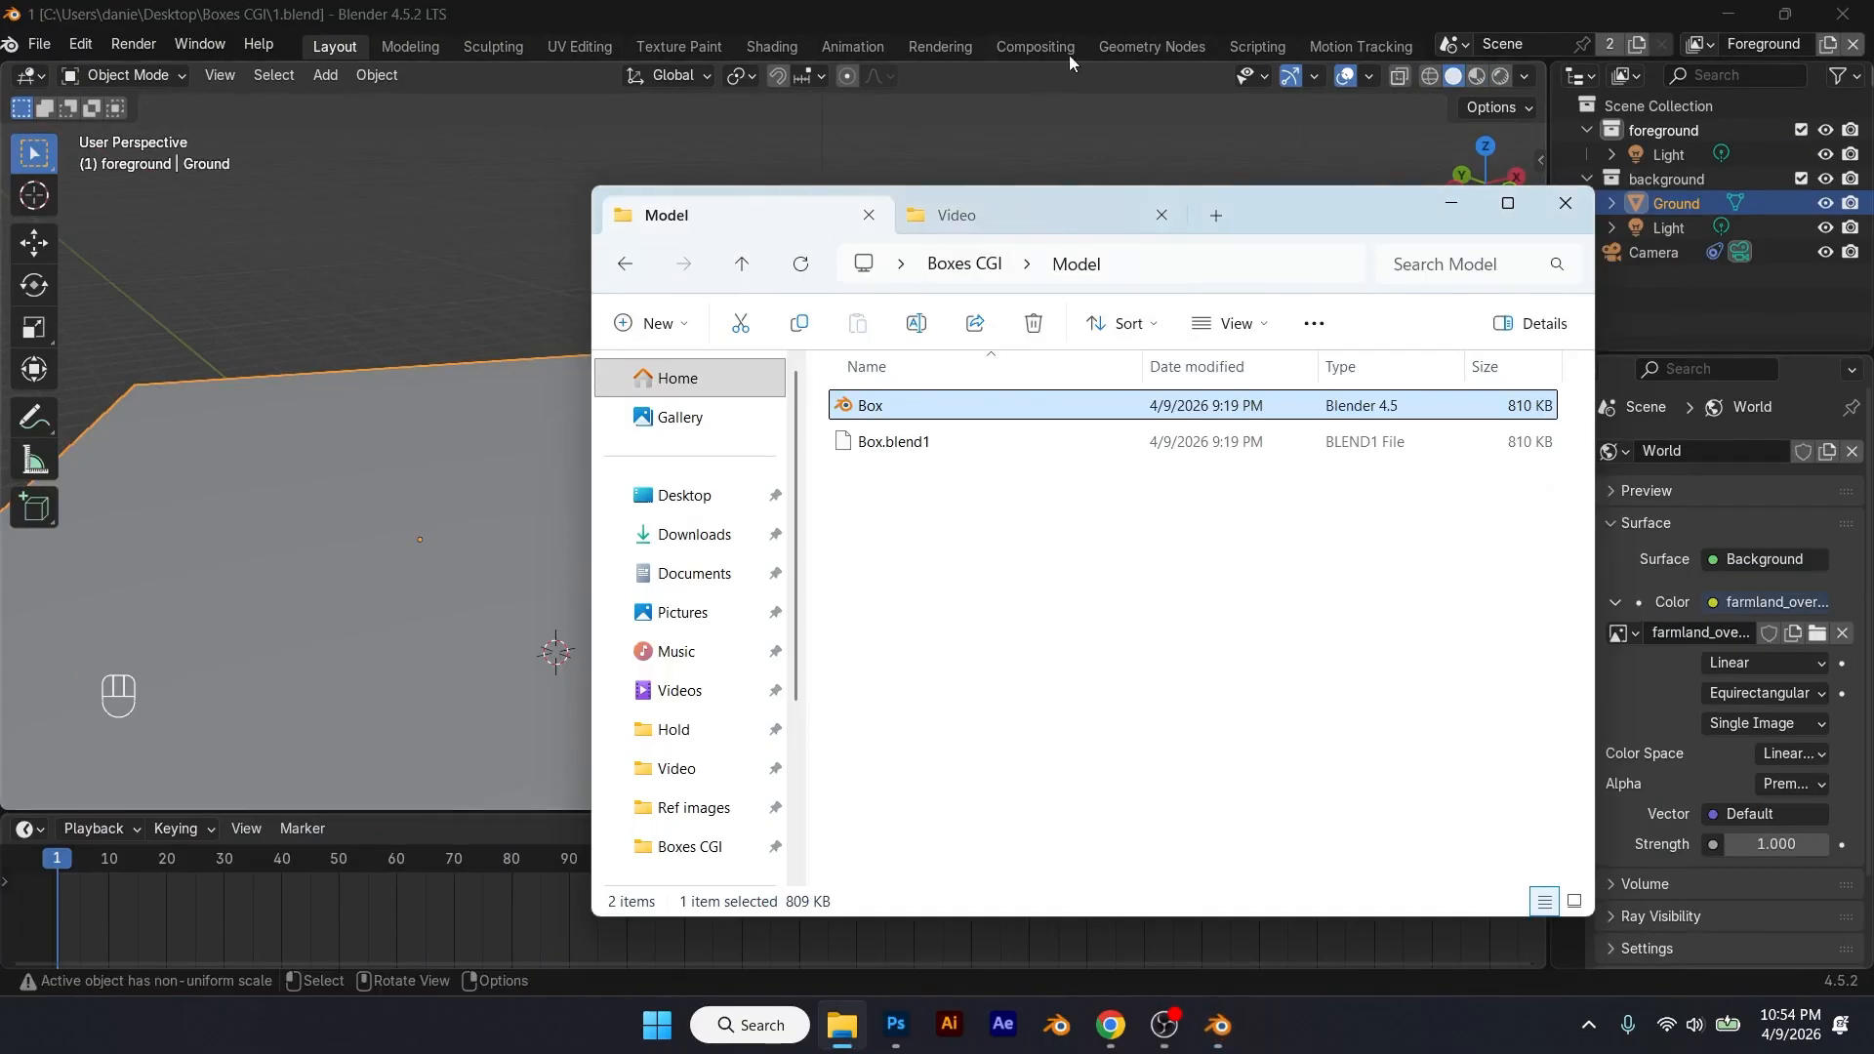
{"action": "left_click", "coordinate": [1042, 102]}
{"action": "scroll", "coordinate": [789, 490], "scroll_direction": "down", "scroll_amount": 1}
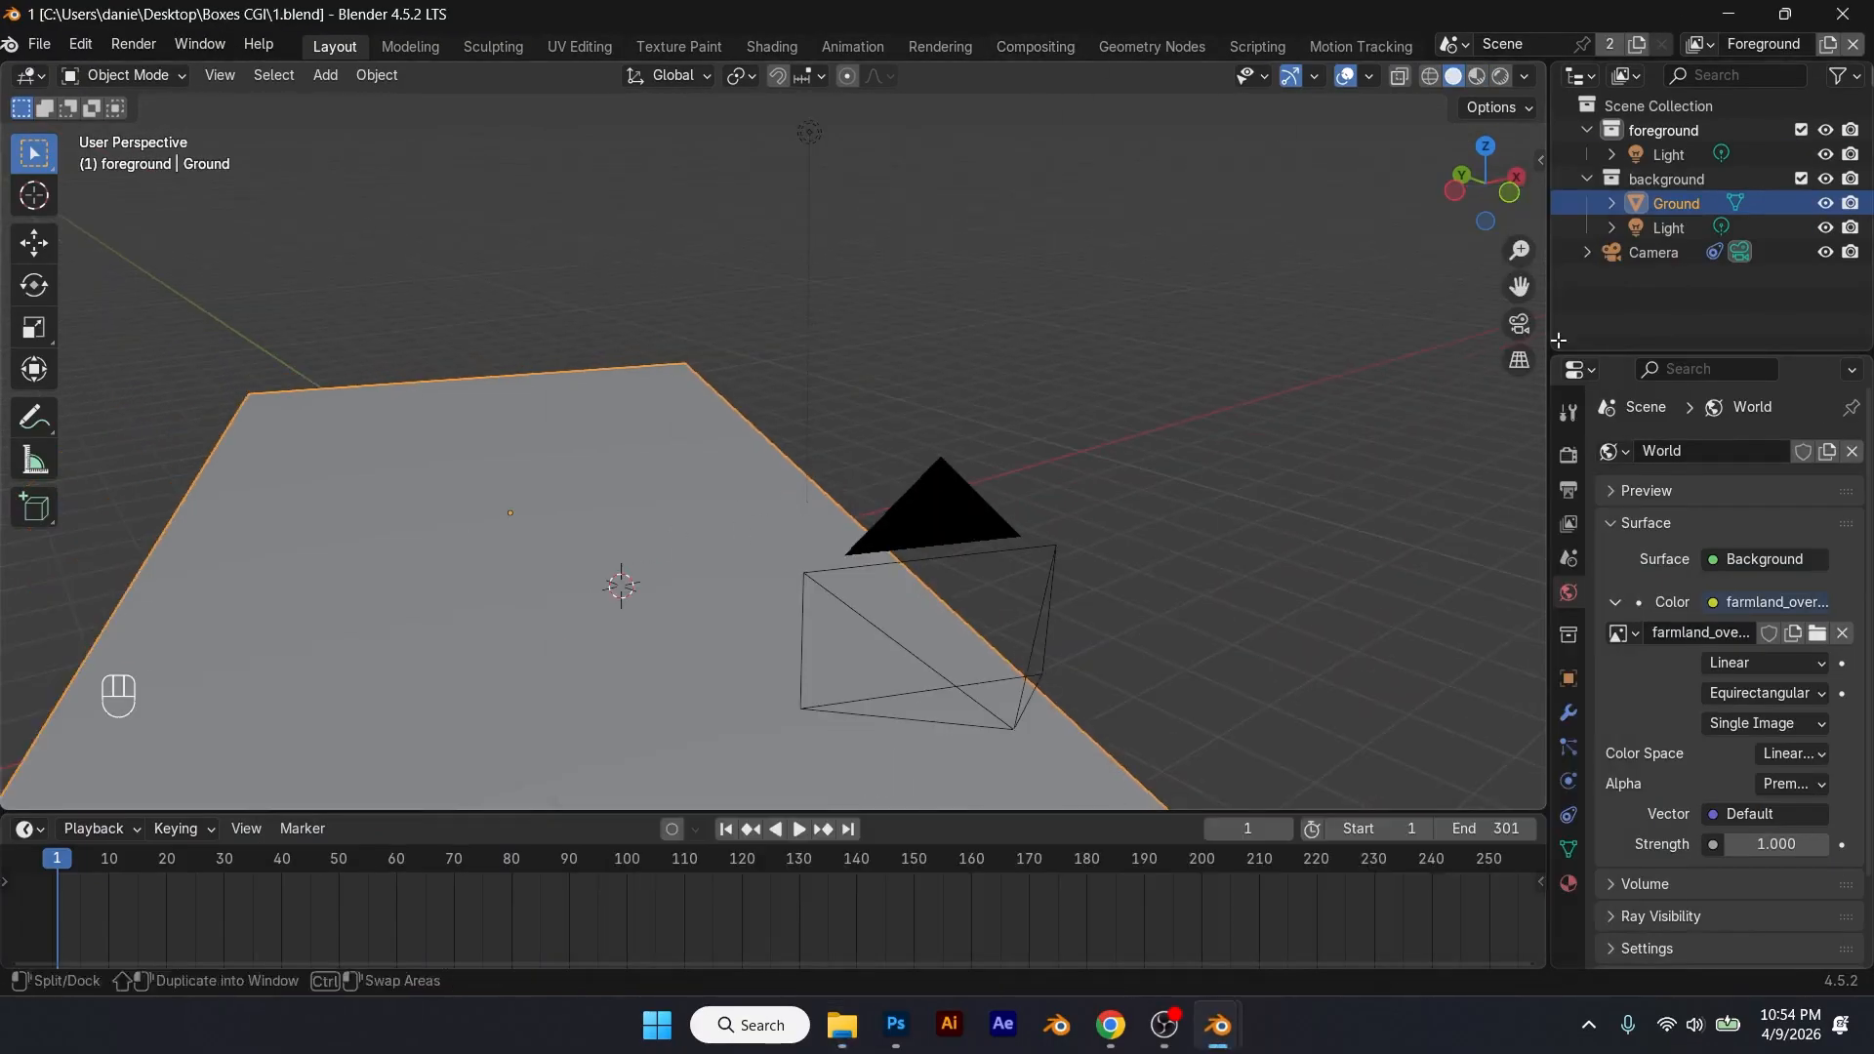
{"action": "left_click", "coordinate": [1588, 180]}
{"action": "left_click", "coordinate": [1587, 130]}
{"action": "left_click", "coordinate": [1624, 103]}
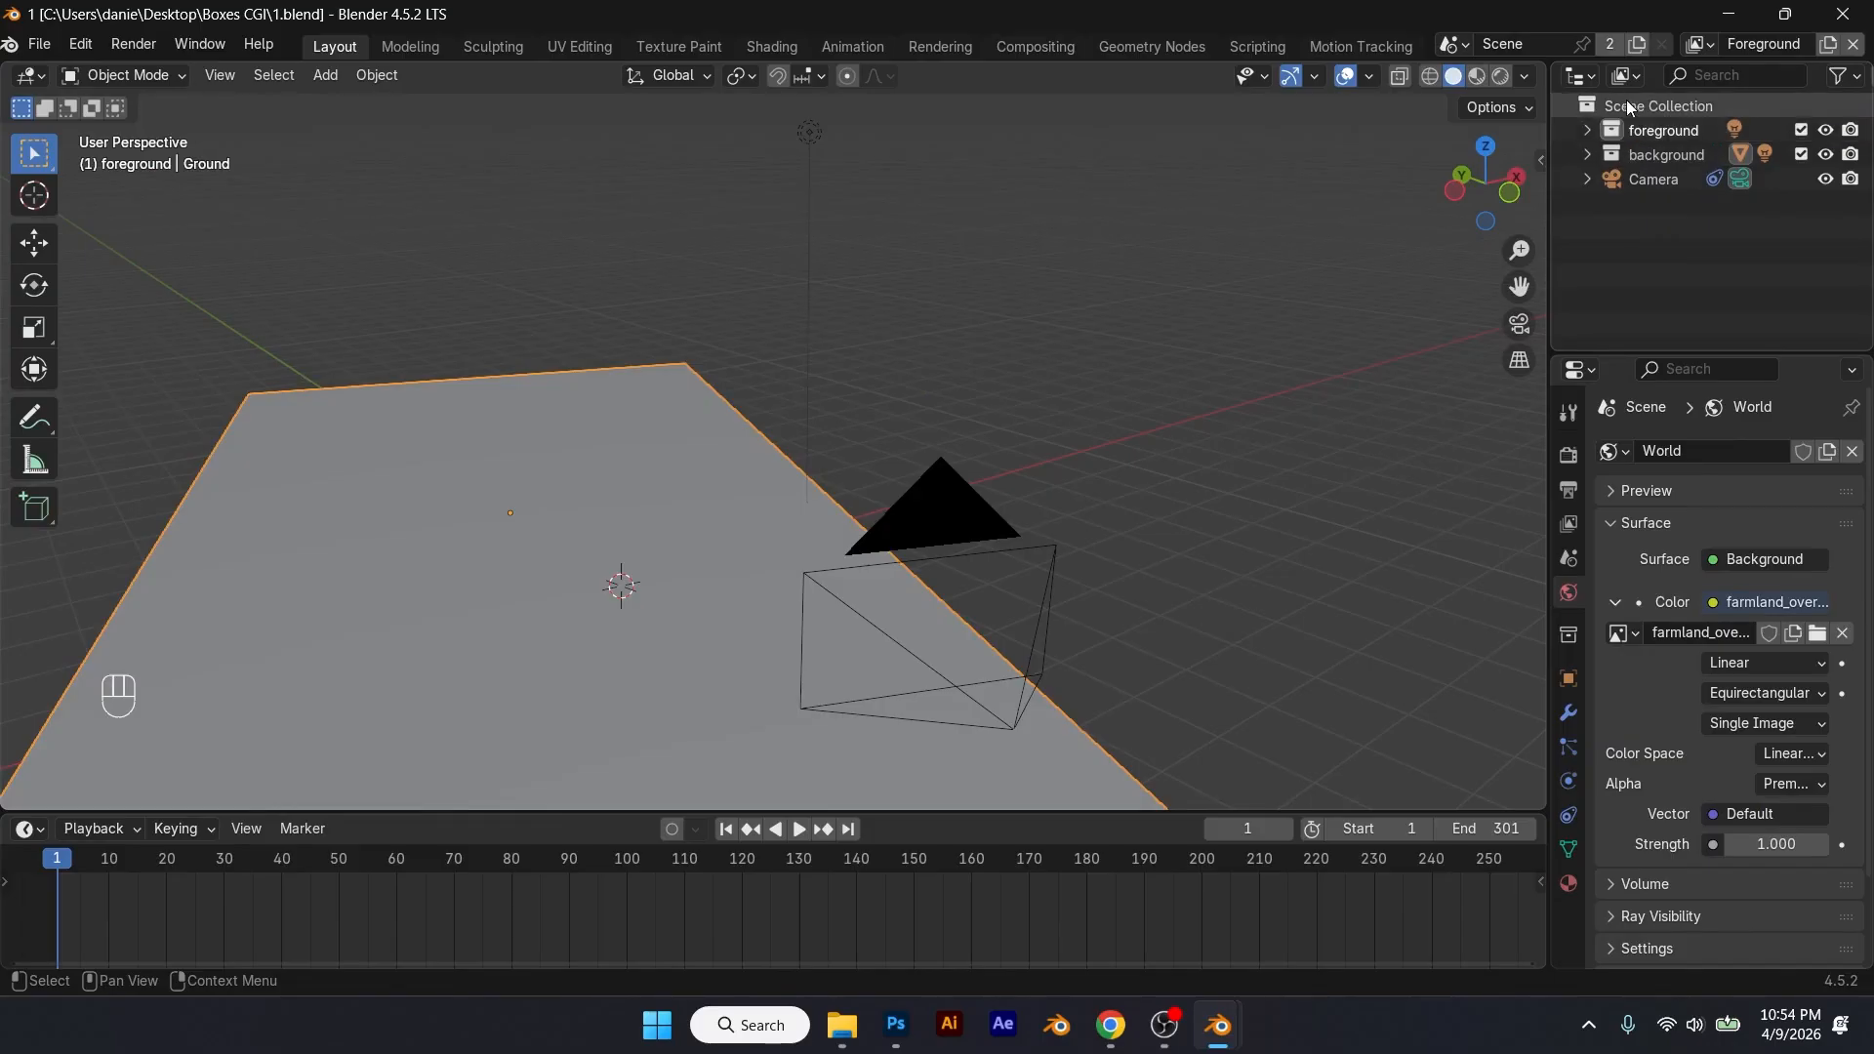
{"action": "key", "text": "ctrl+v"}
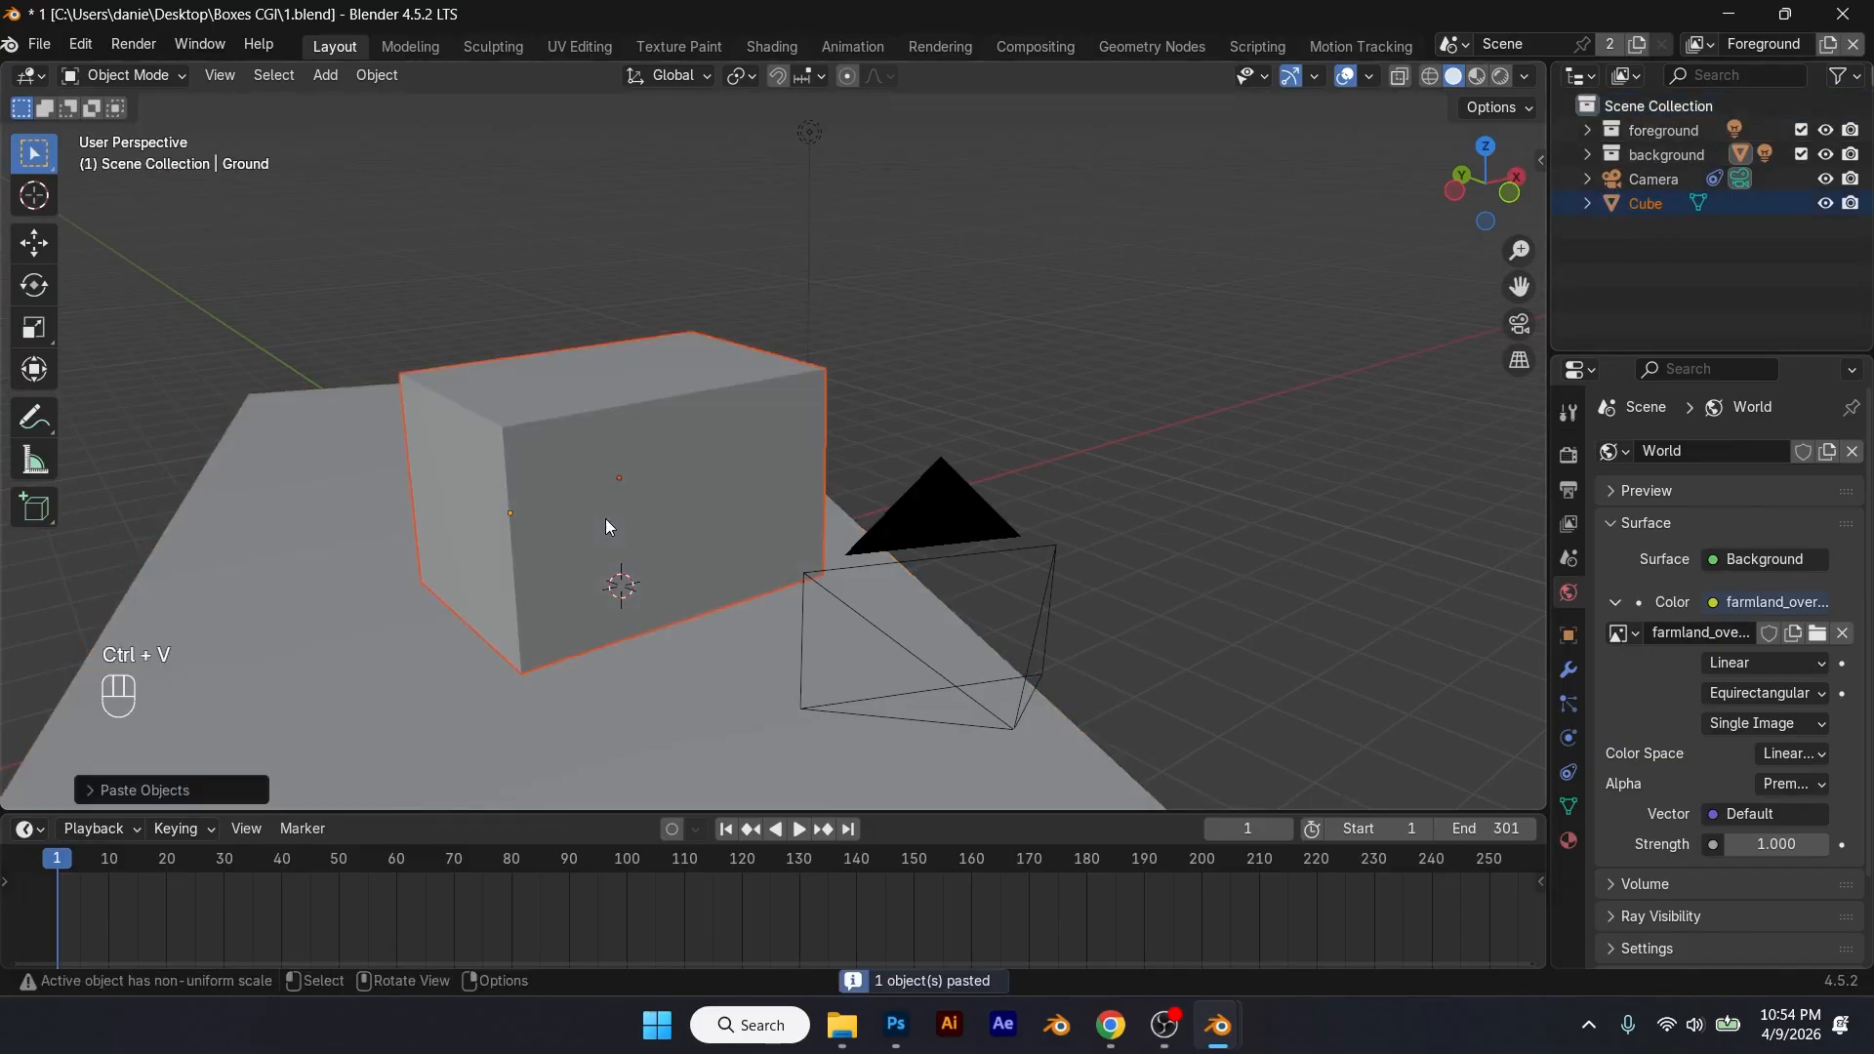
{"action": "left_click", "coordinate": [1477, 76]}
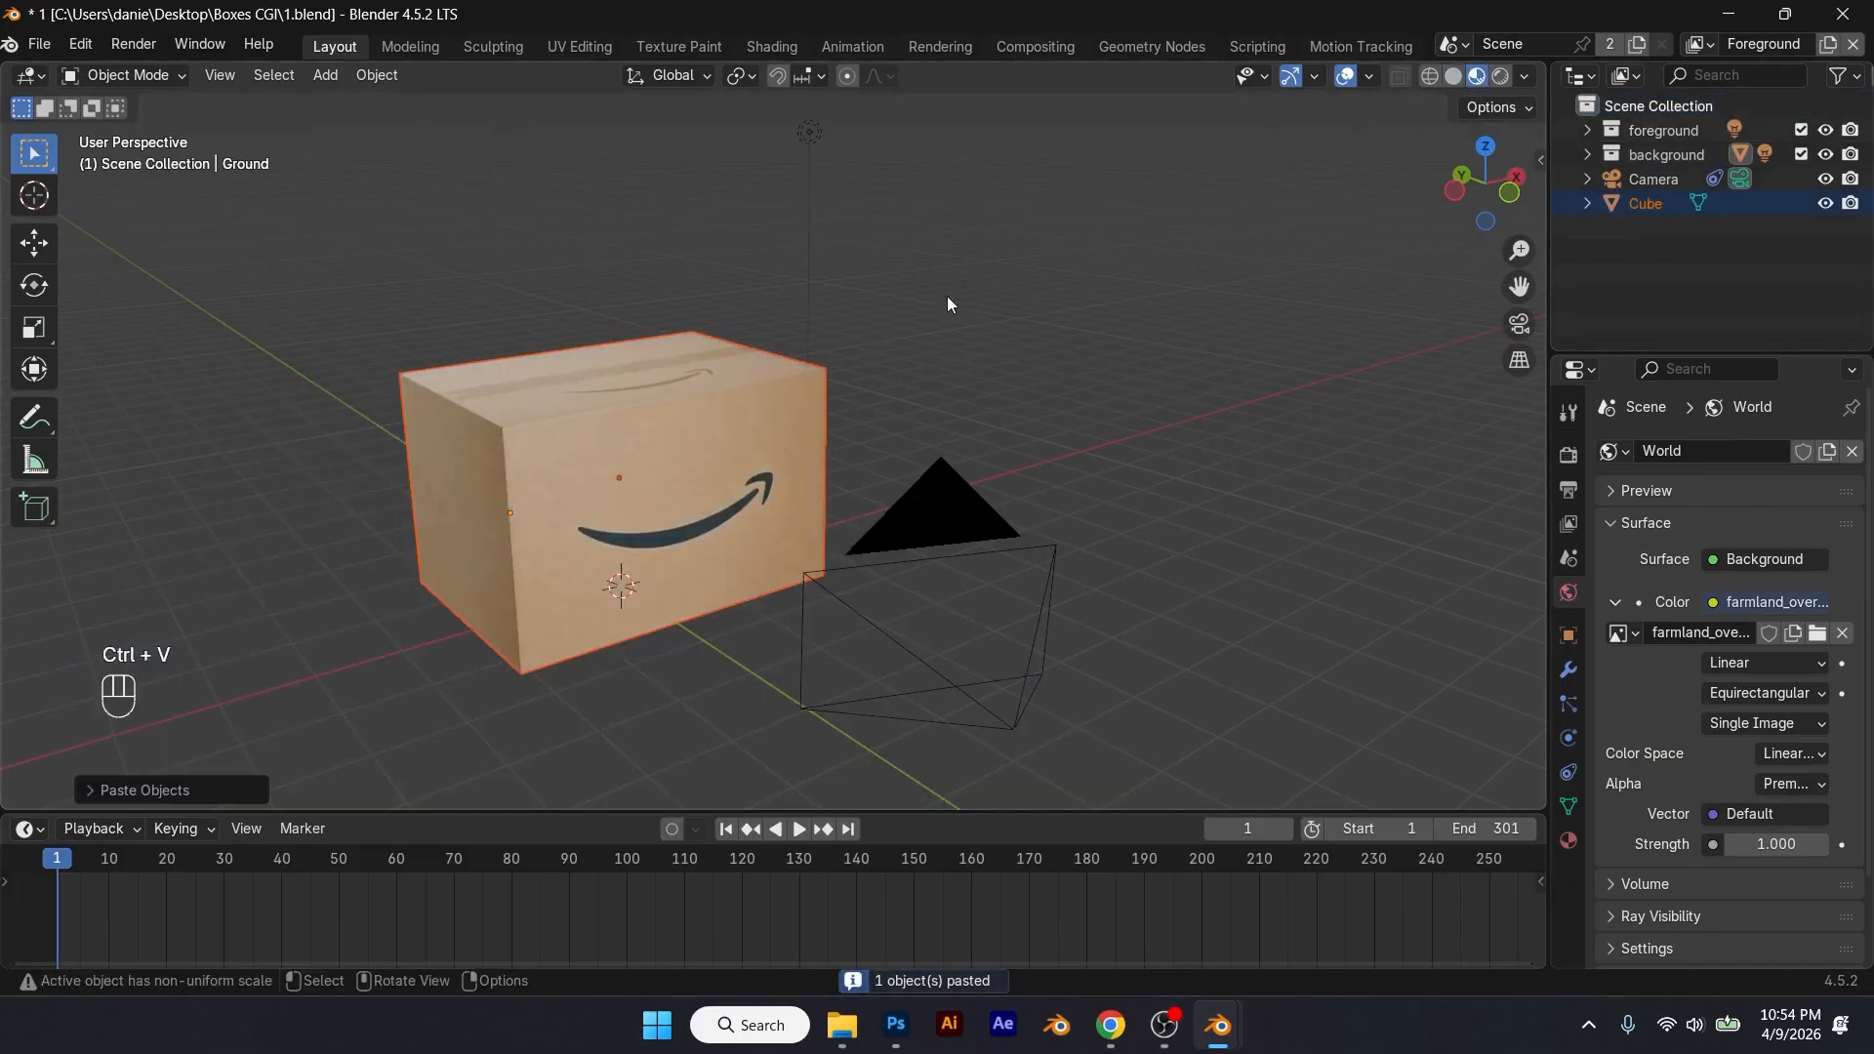
Step: Scale the pasted box down, judging its size against the street footage through the camera view
{"action": "scroll", "coordinate": [857, 418], "scroll_direction": "down", "scroll_amount": 2}
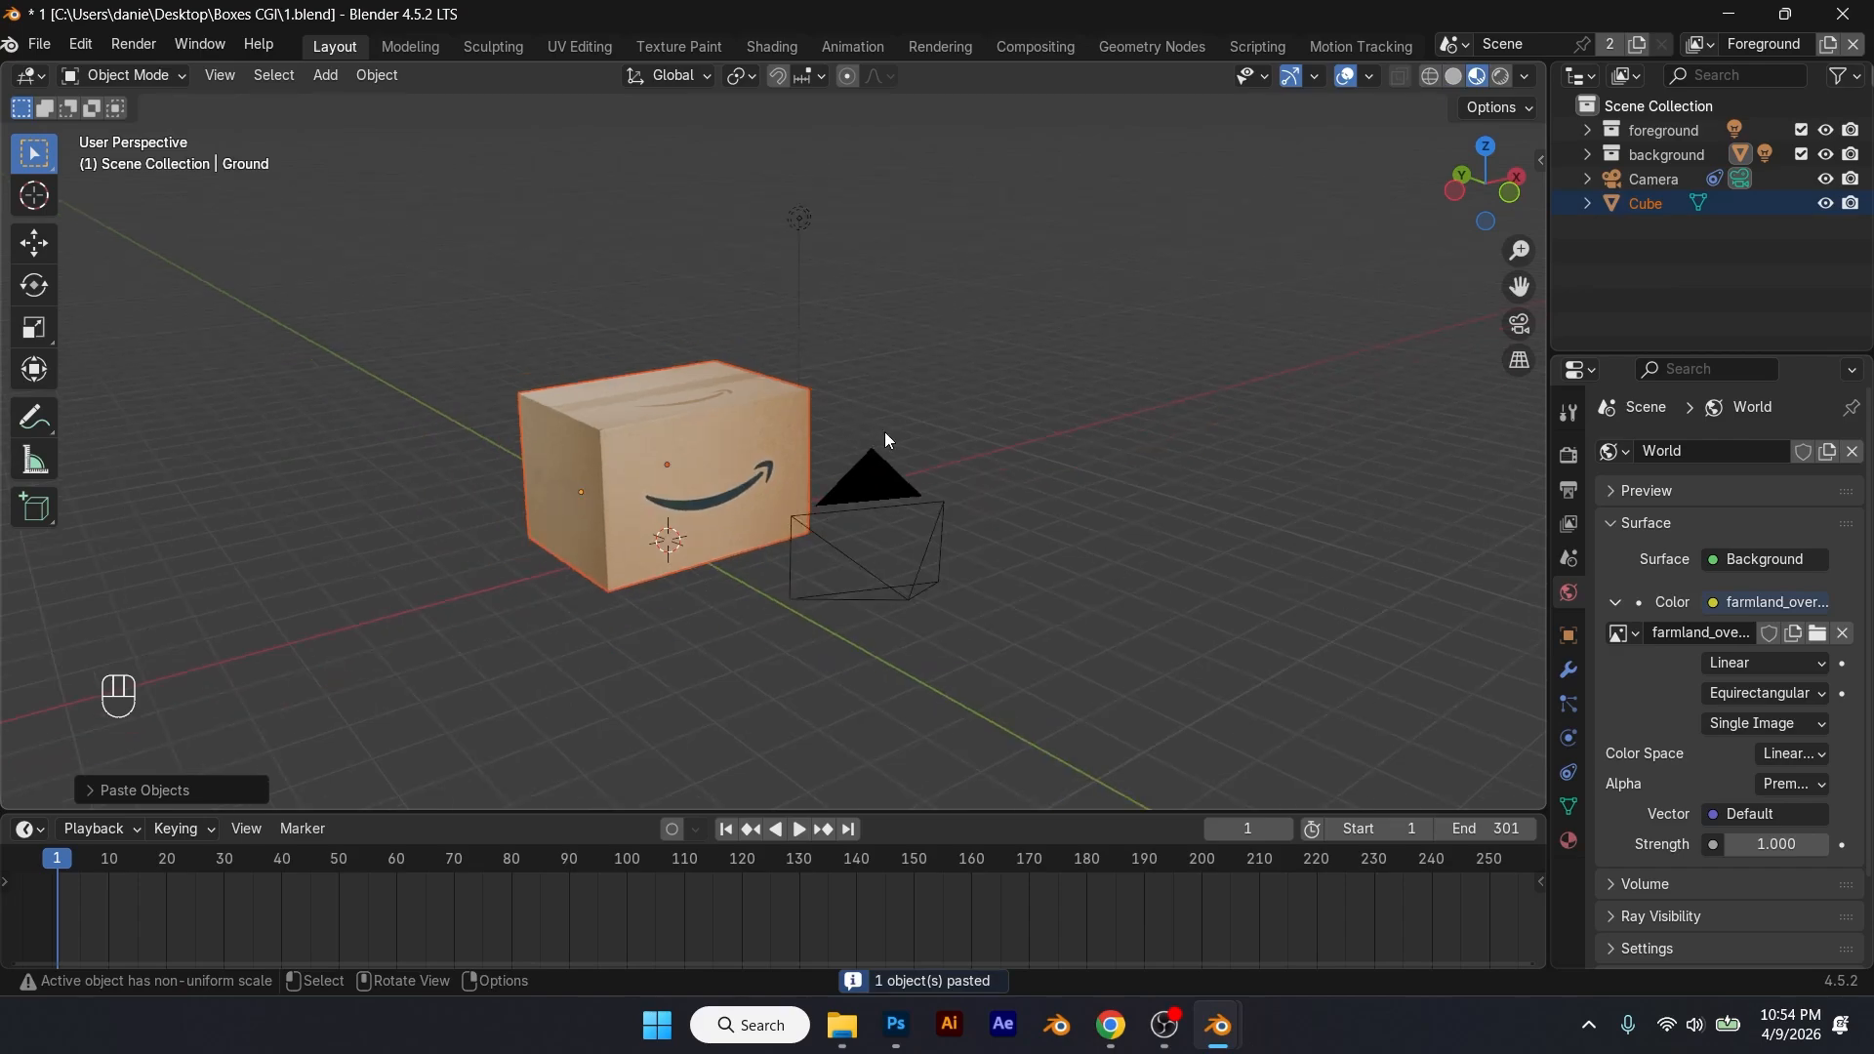
{"action": "key", "text": "s"}
{"action": "left_click", "coordinate": [773, 437]}
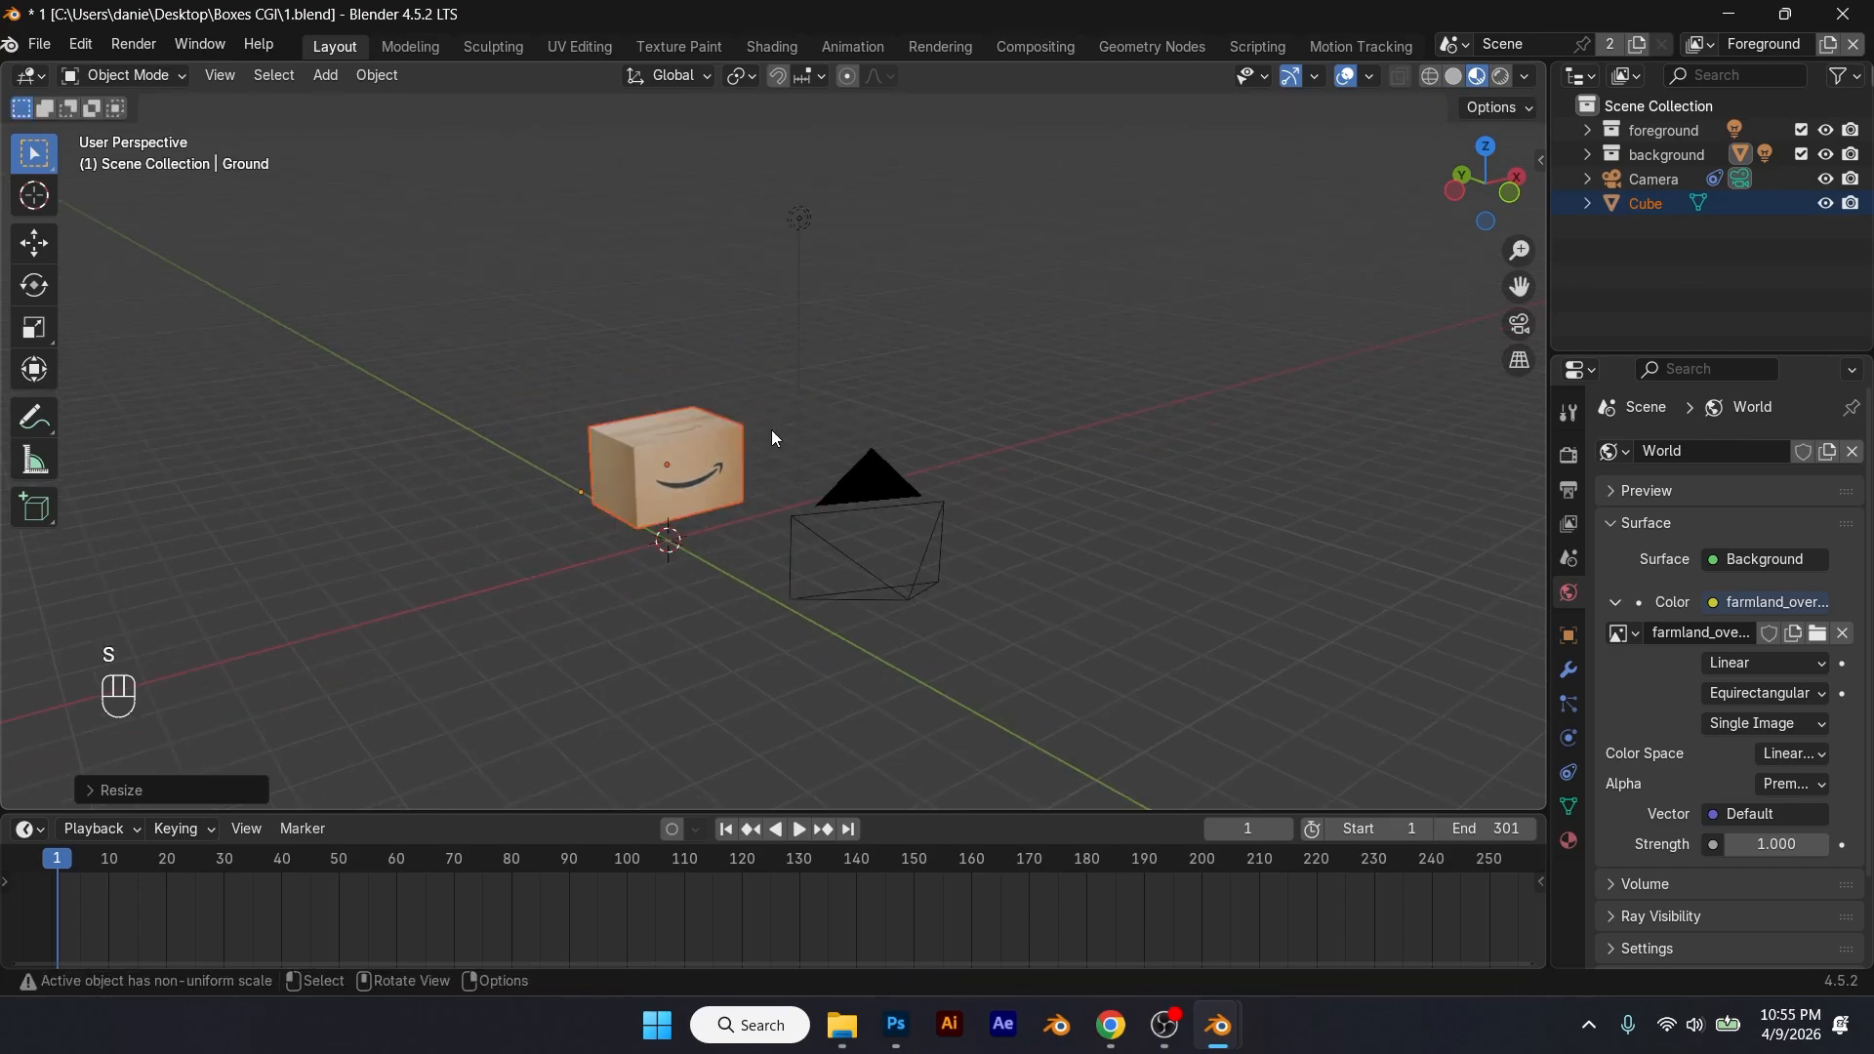
{"action": "key", "text": "KP_0"}
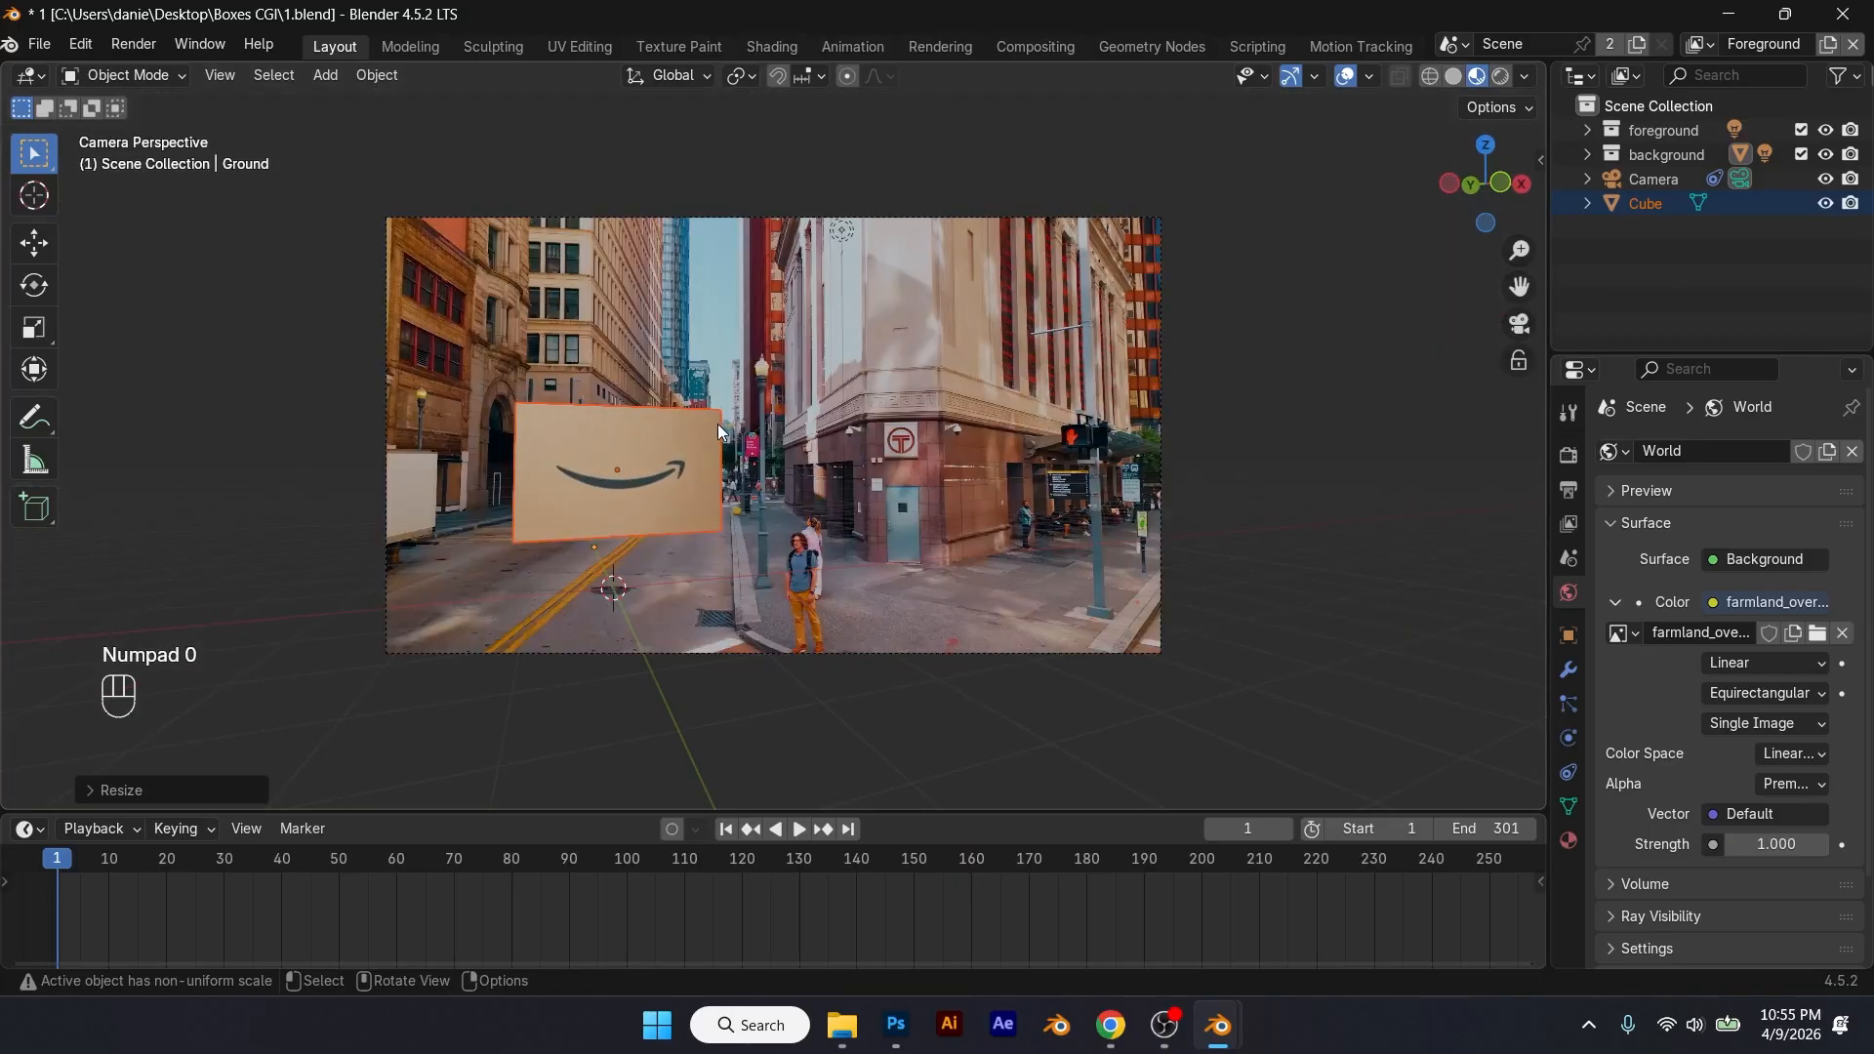
{"action": "key", "text": "s"}
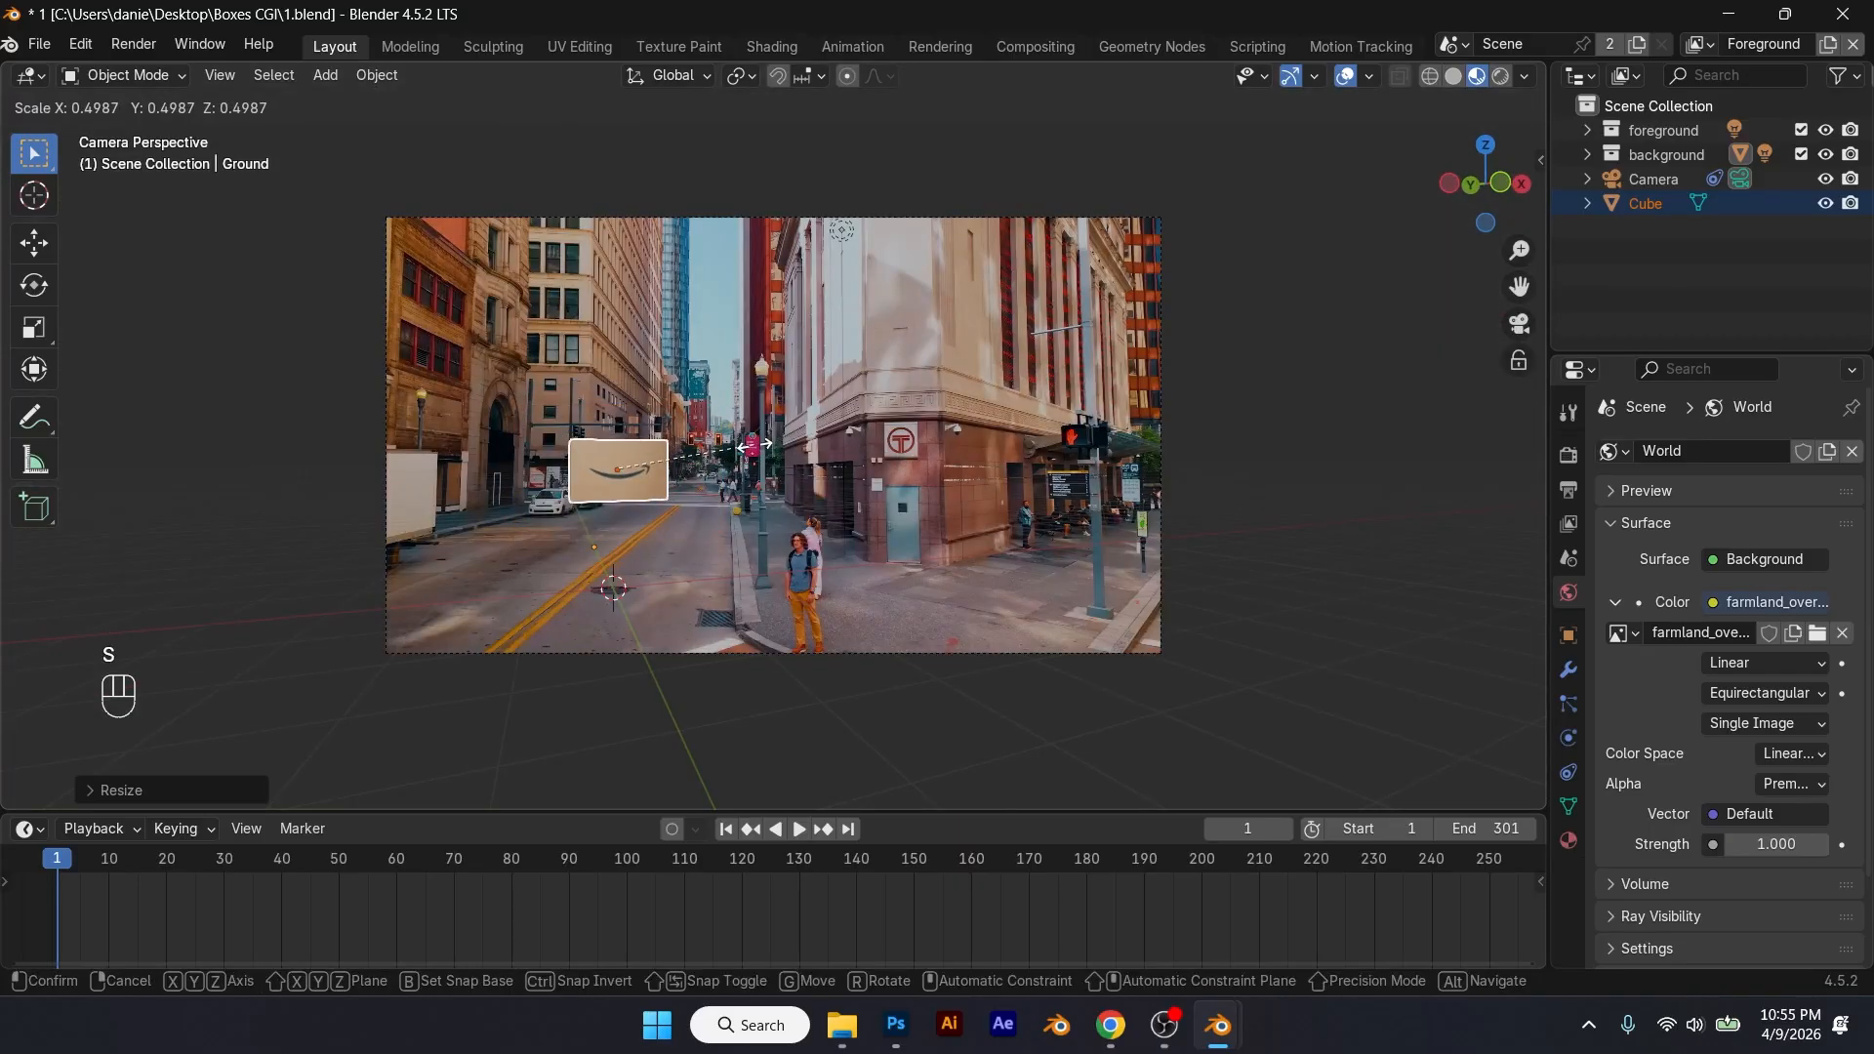
{"action": "left_click", "coordinate": [769, 453]}
Step: Move the box toward the camera along Y and up along Z until it sits above the camera frame, and shrink it further
{"action": "key", "text": "g"}
{"action": "key", "text": "y"}
{"action": "left_click", "coordinate": [830, 401]}
{"action": "key", "text": "g"}
{"action": "key", "text": "z"}
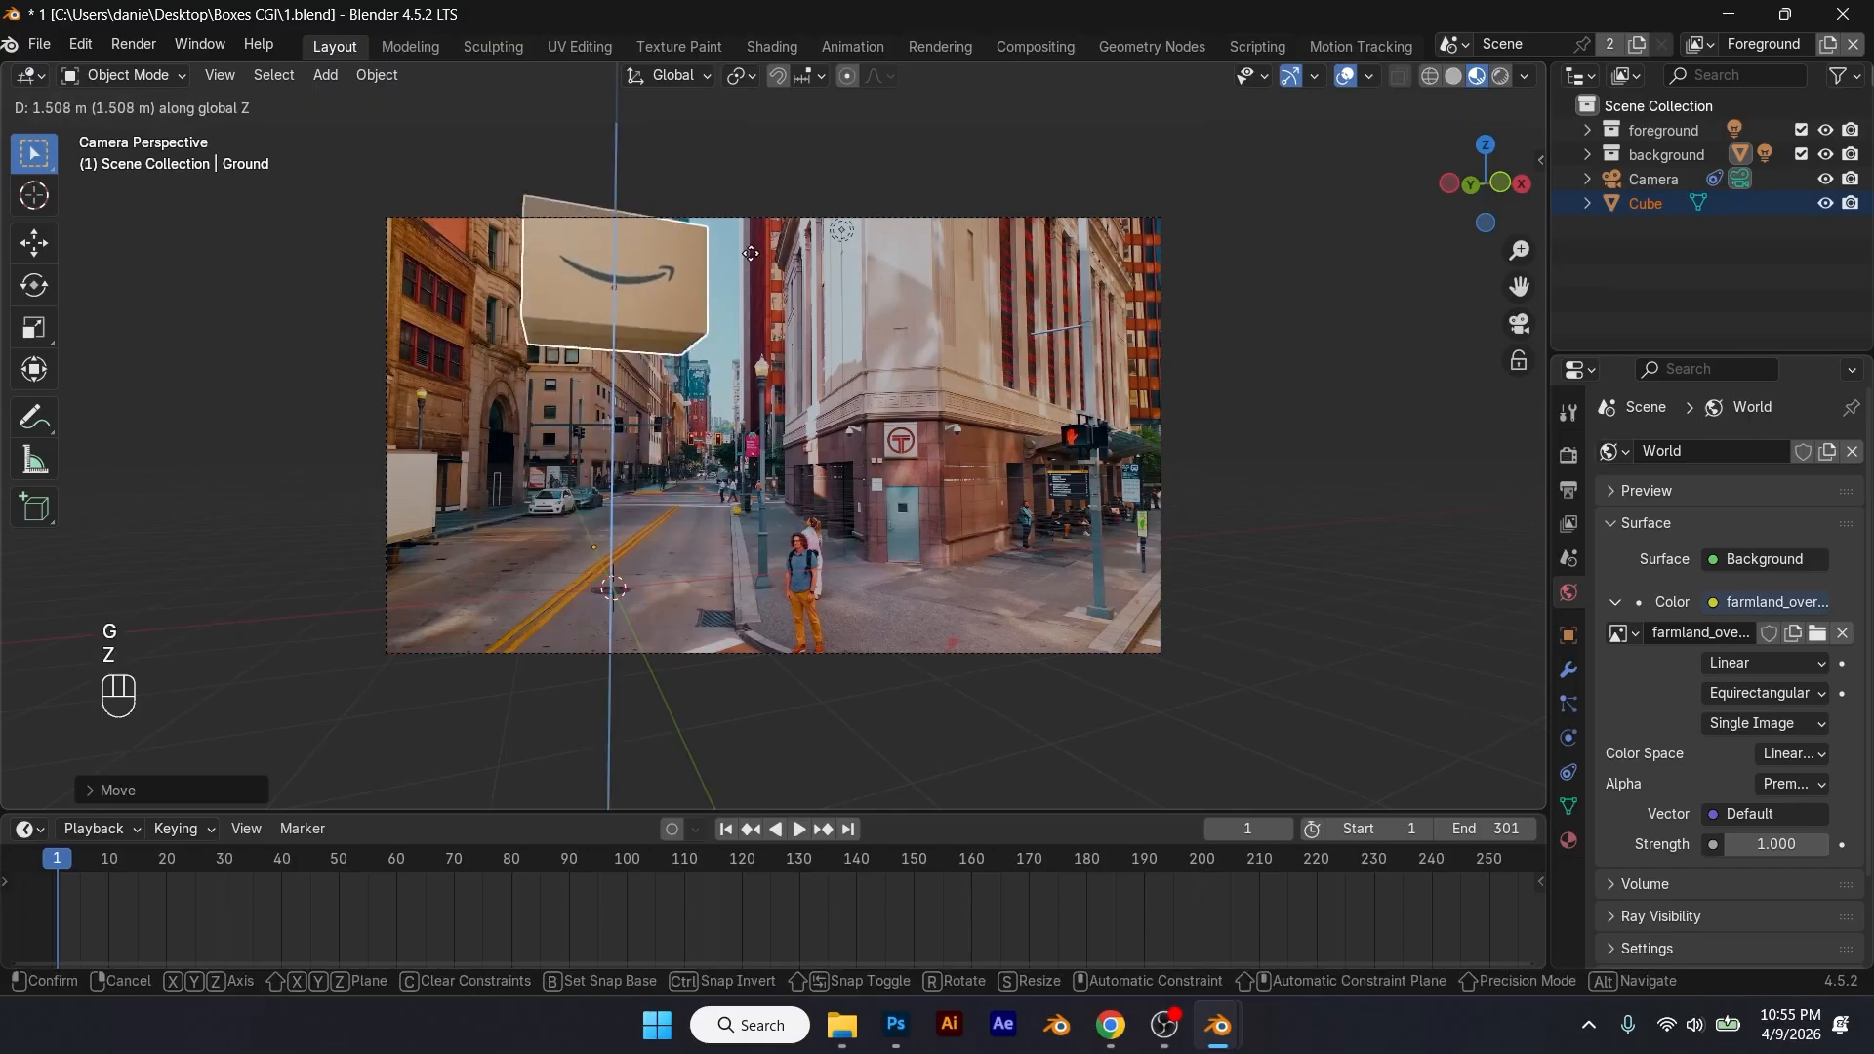
{"action": "left_click", "coordinate": [707, 90]}
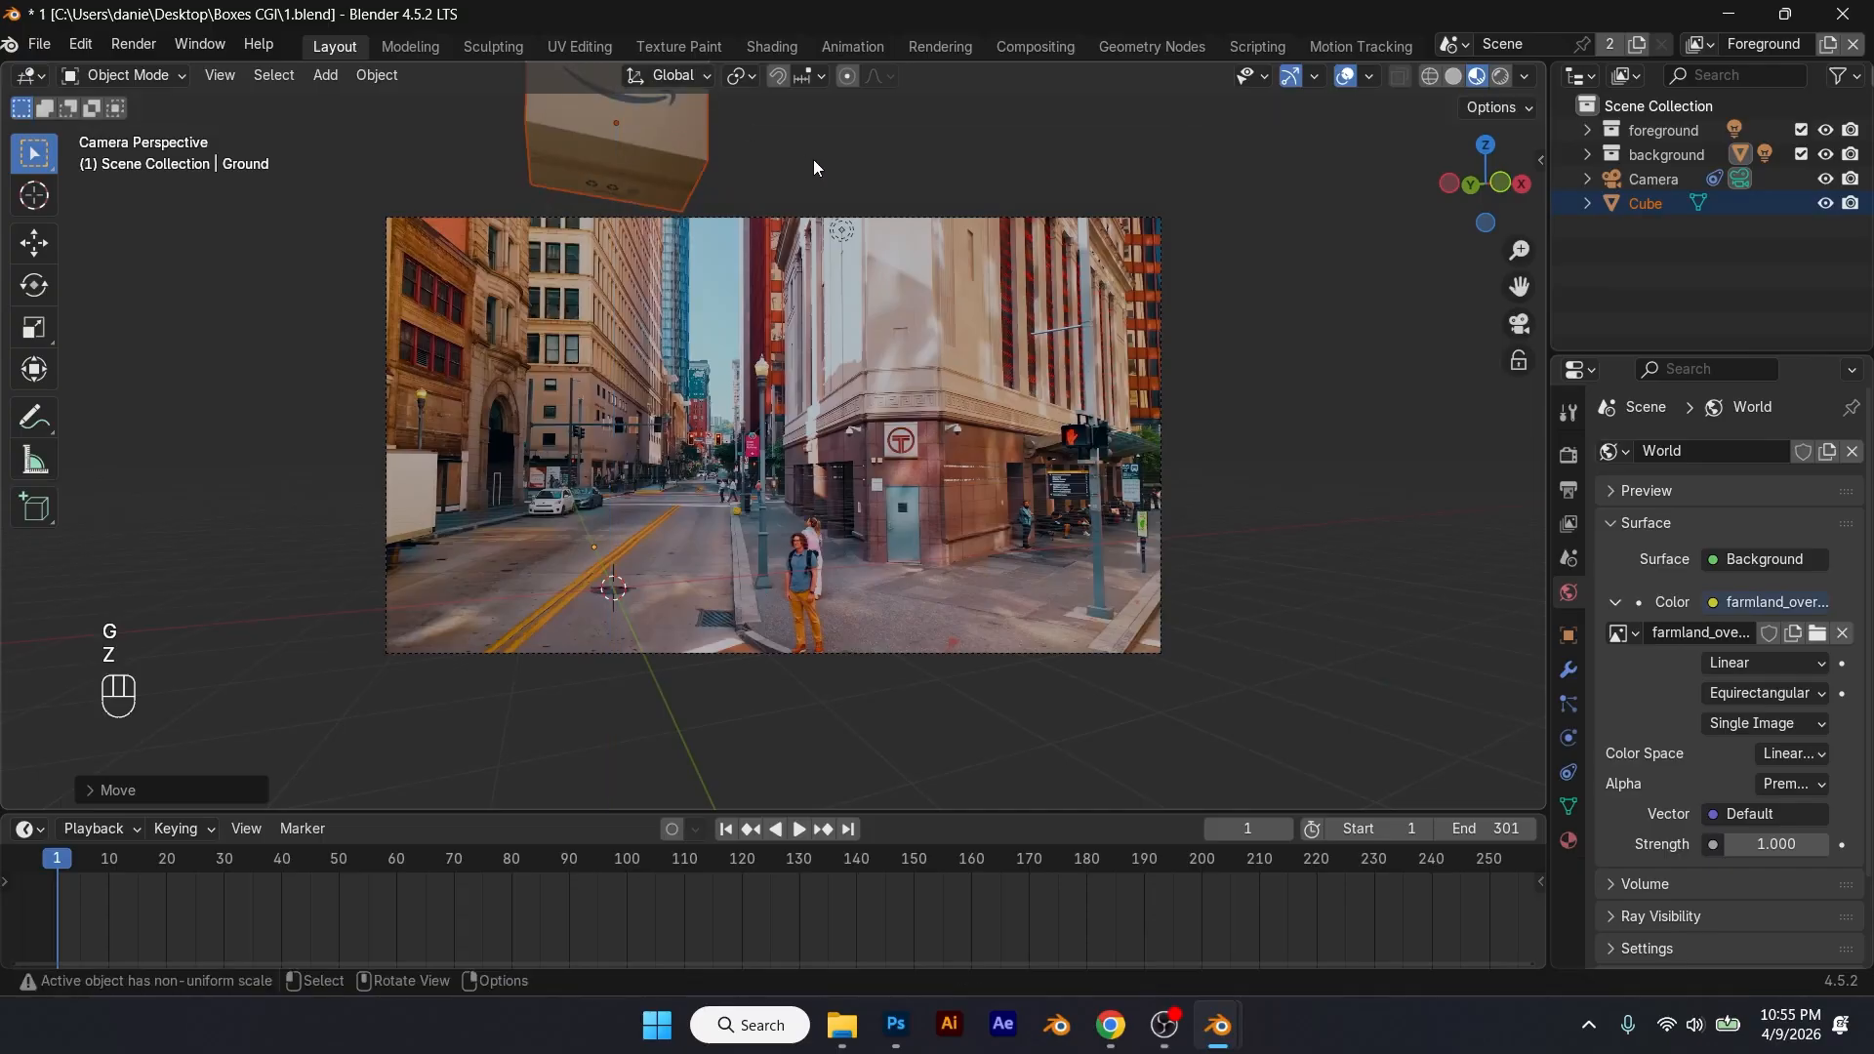
{"action": "left_click", "coordinate": [846, 199]}
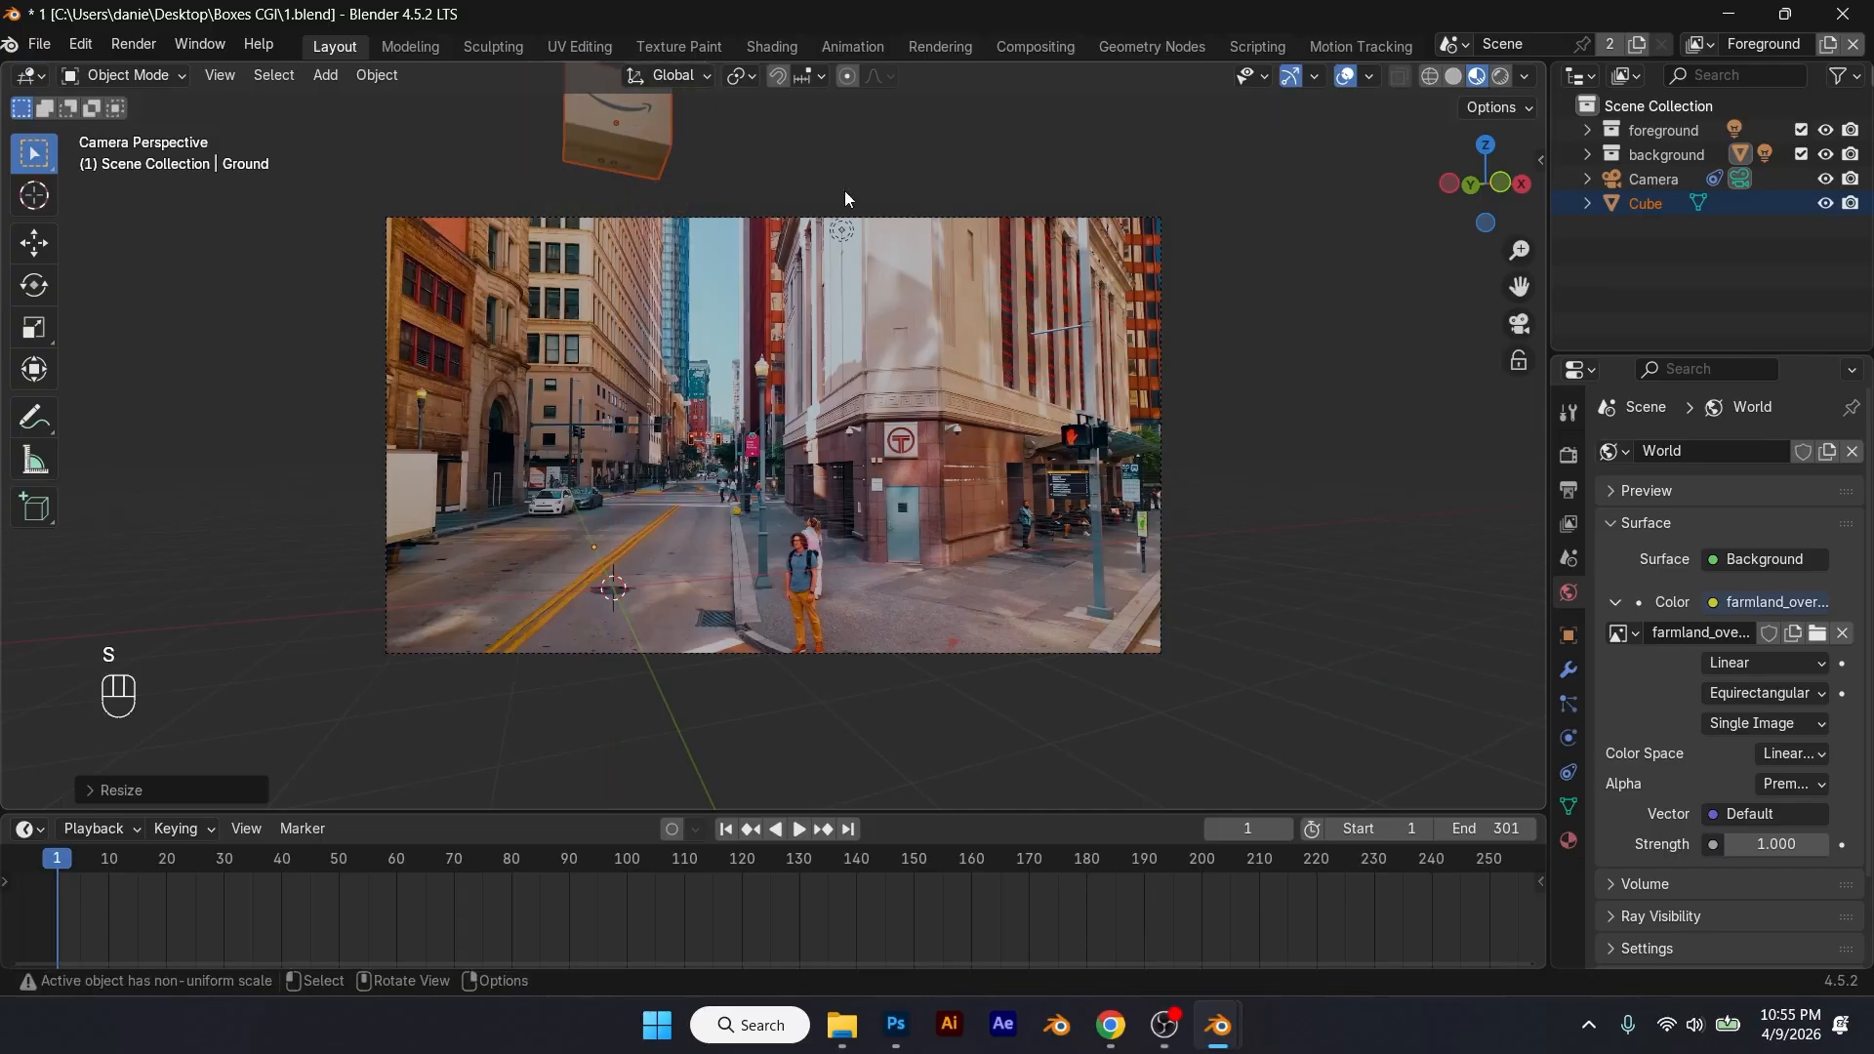
Step: Add an active rigid body to the box and set its collision shape to Box
{"action": "key", "text": "t"}
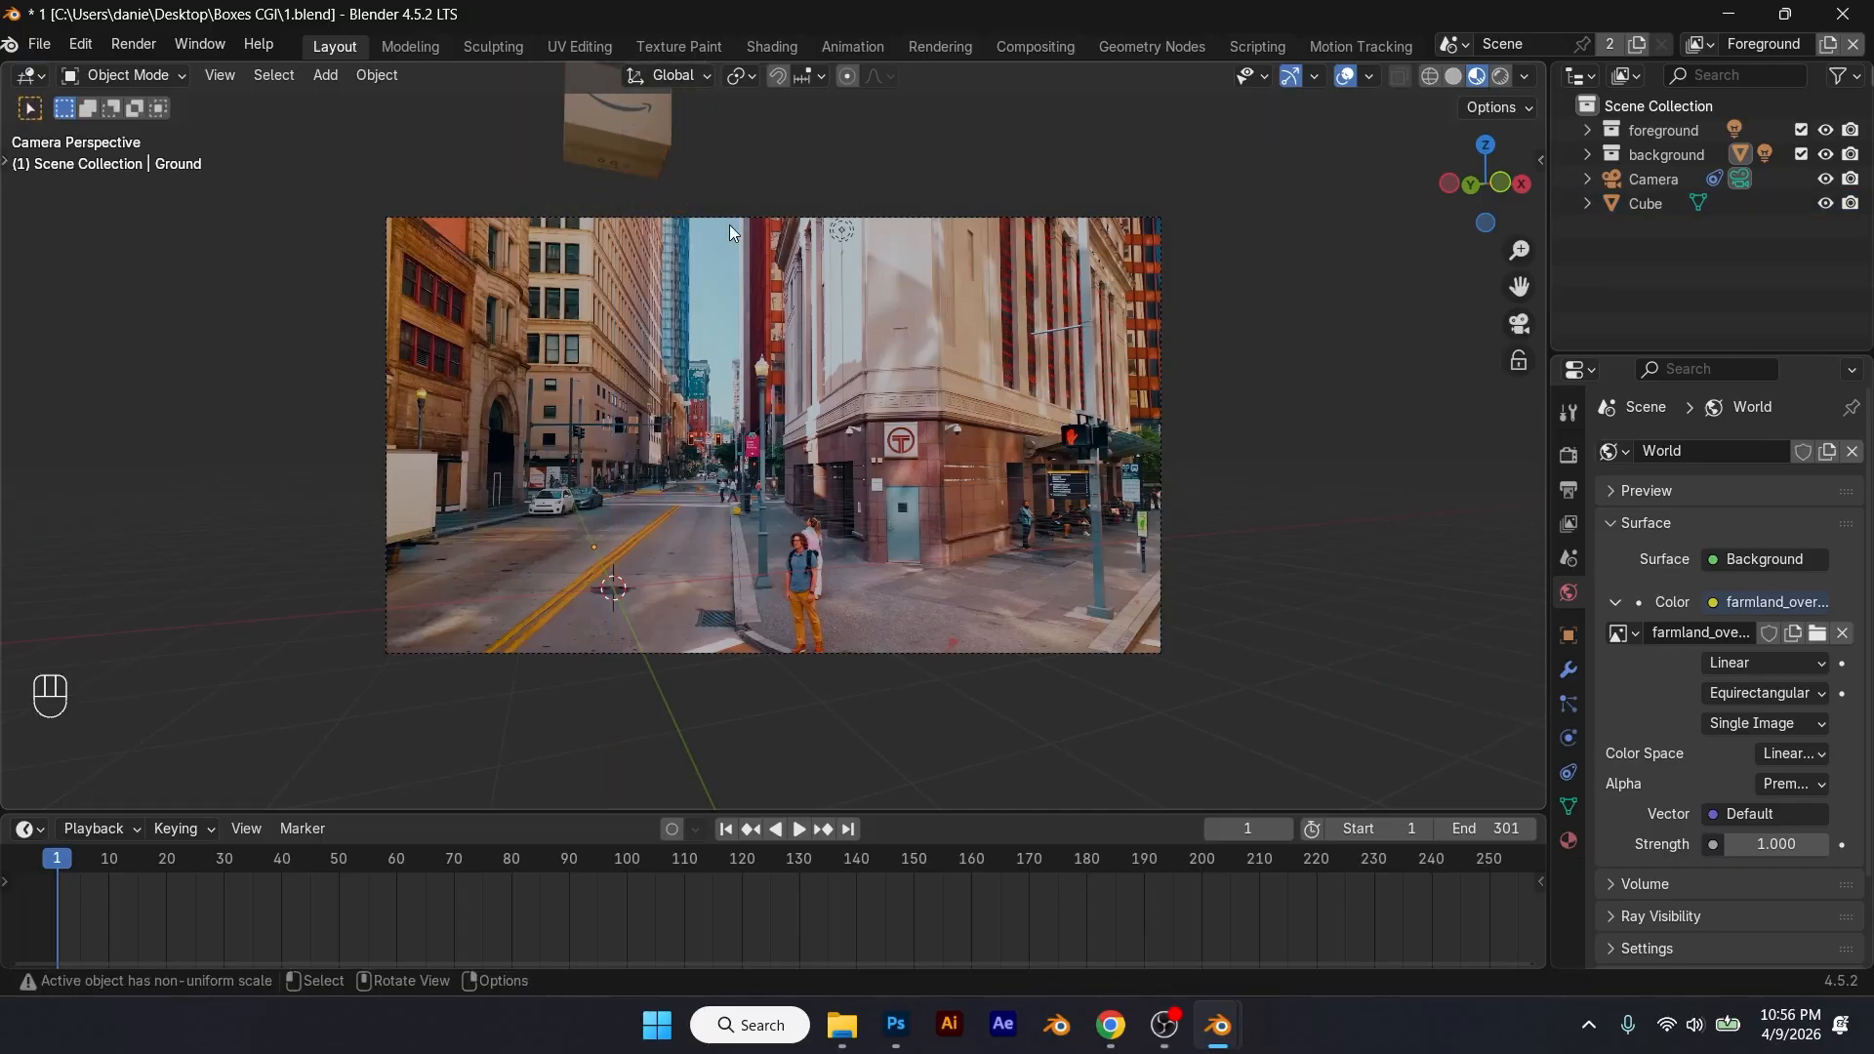
{"action": "left_click", "coordinate": [652, 133]}
{"action": "middle_click_drag", "start_coordinate": [1197, 351], "coordinate": [1081, 431]}
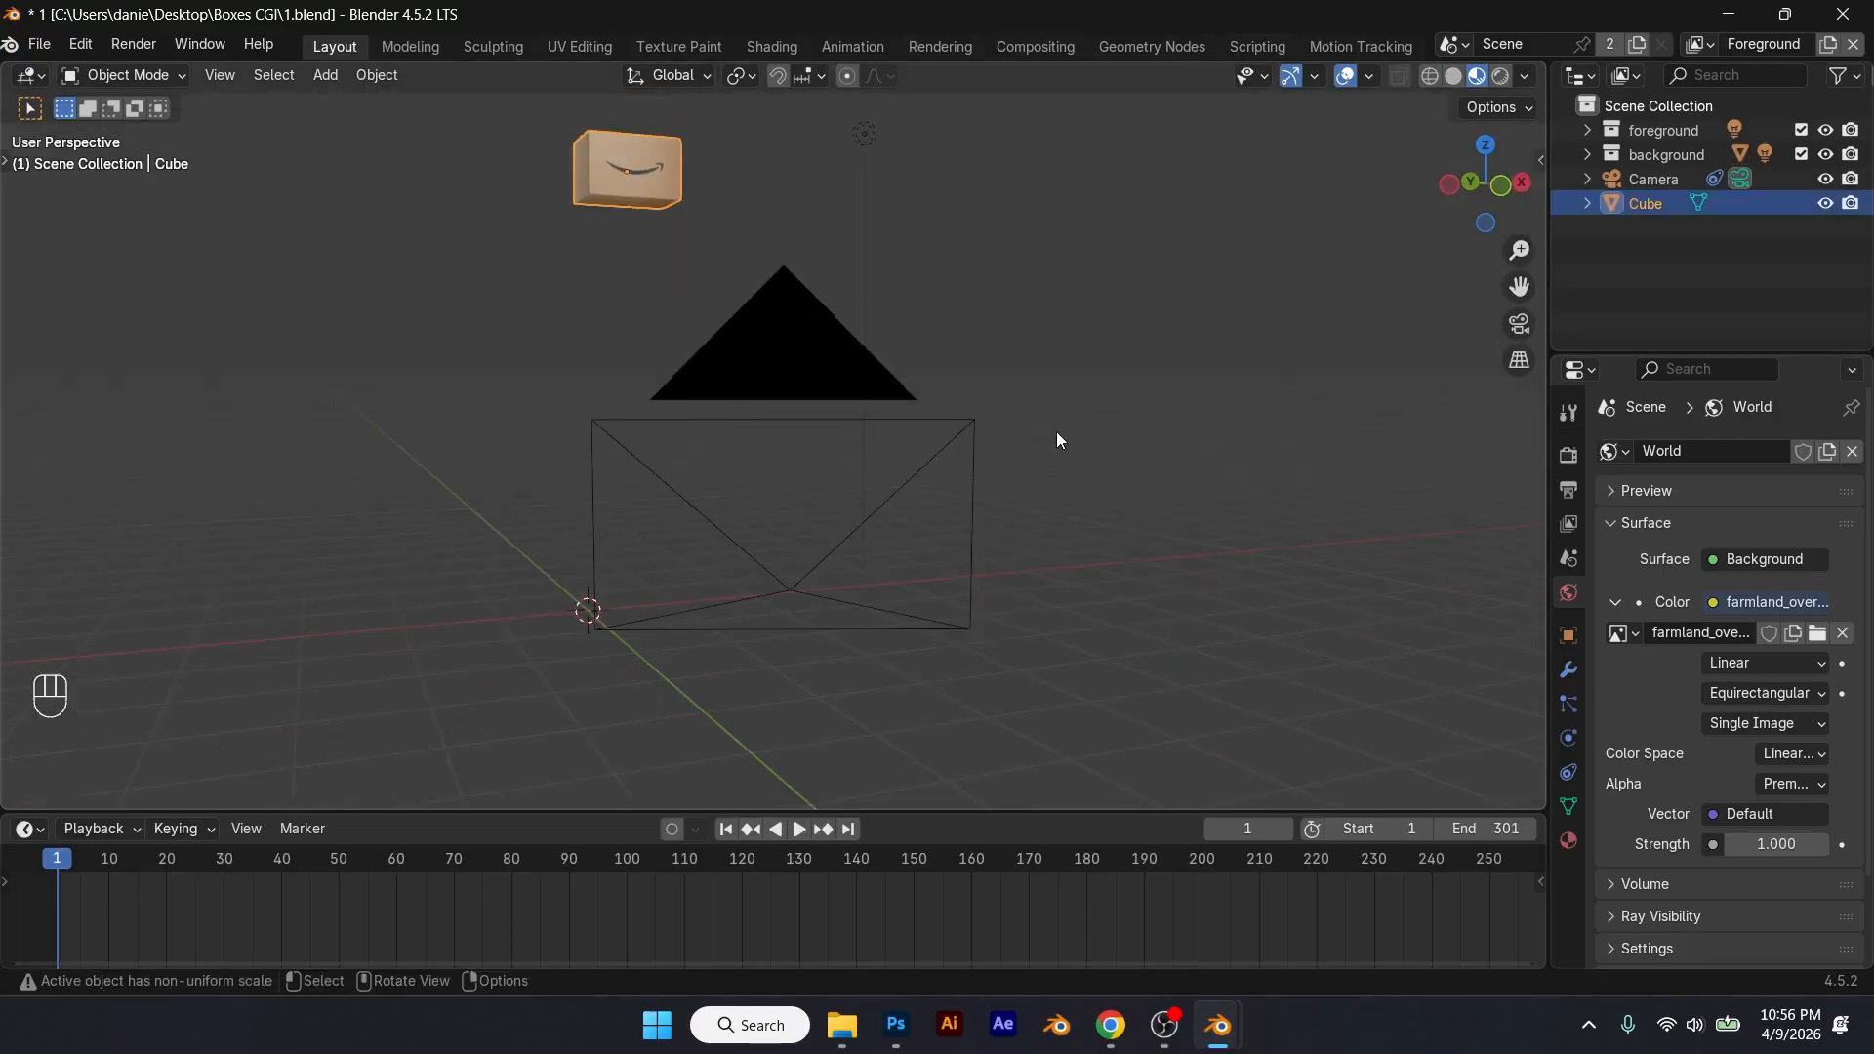
{"action": "left_click", "coordinate": [1576, 771]}
{"action": "left_click", "coordinate": [1568, 744]}
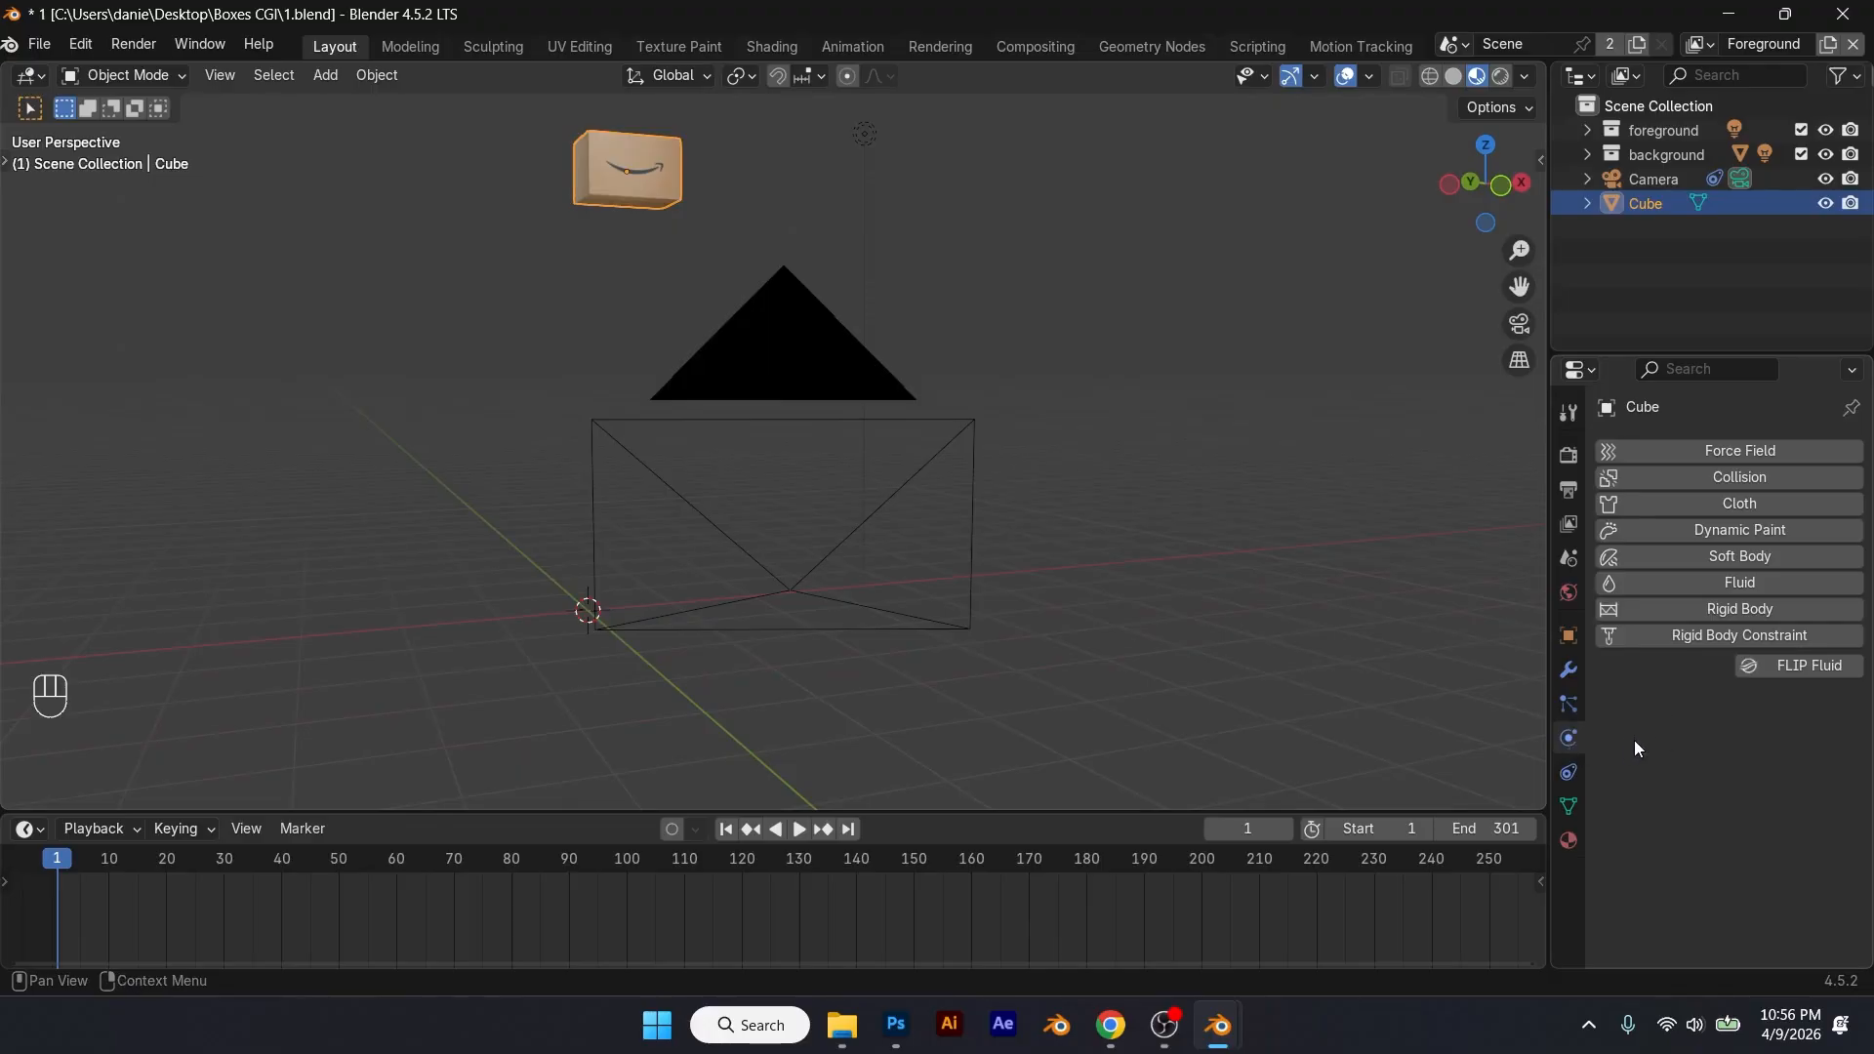
{"action": "left_click", "coordinate": [1766, 611]}
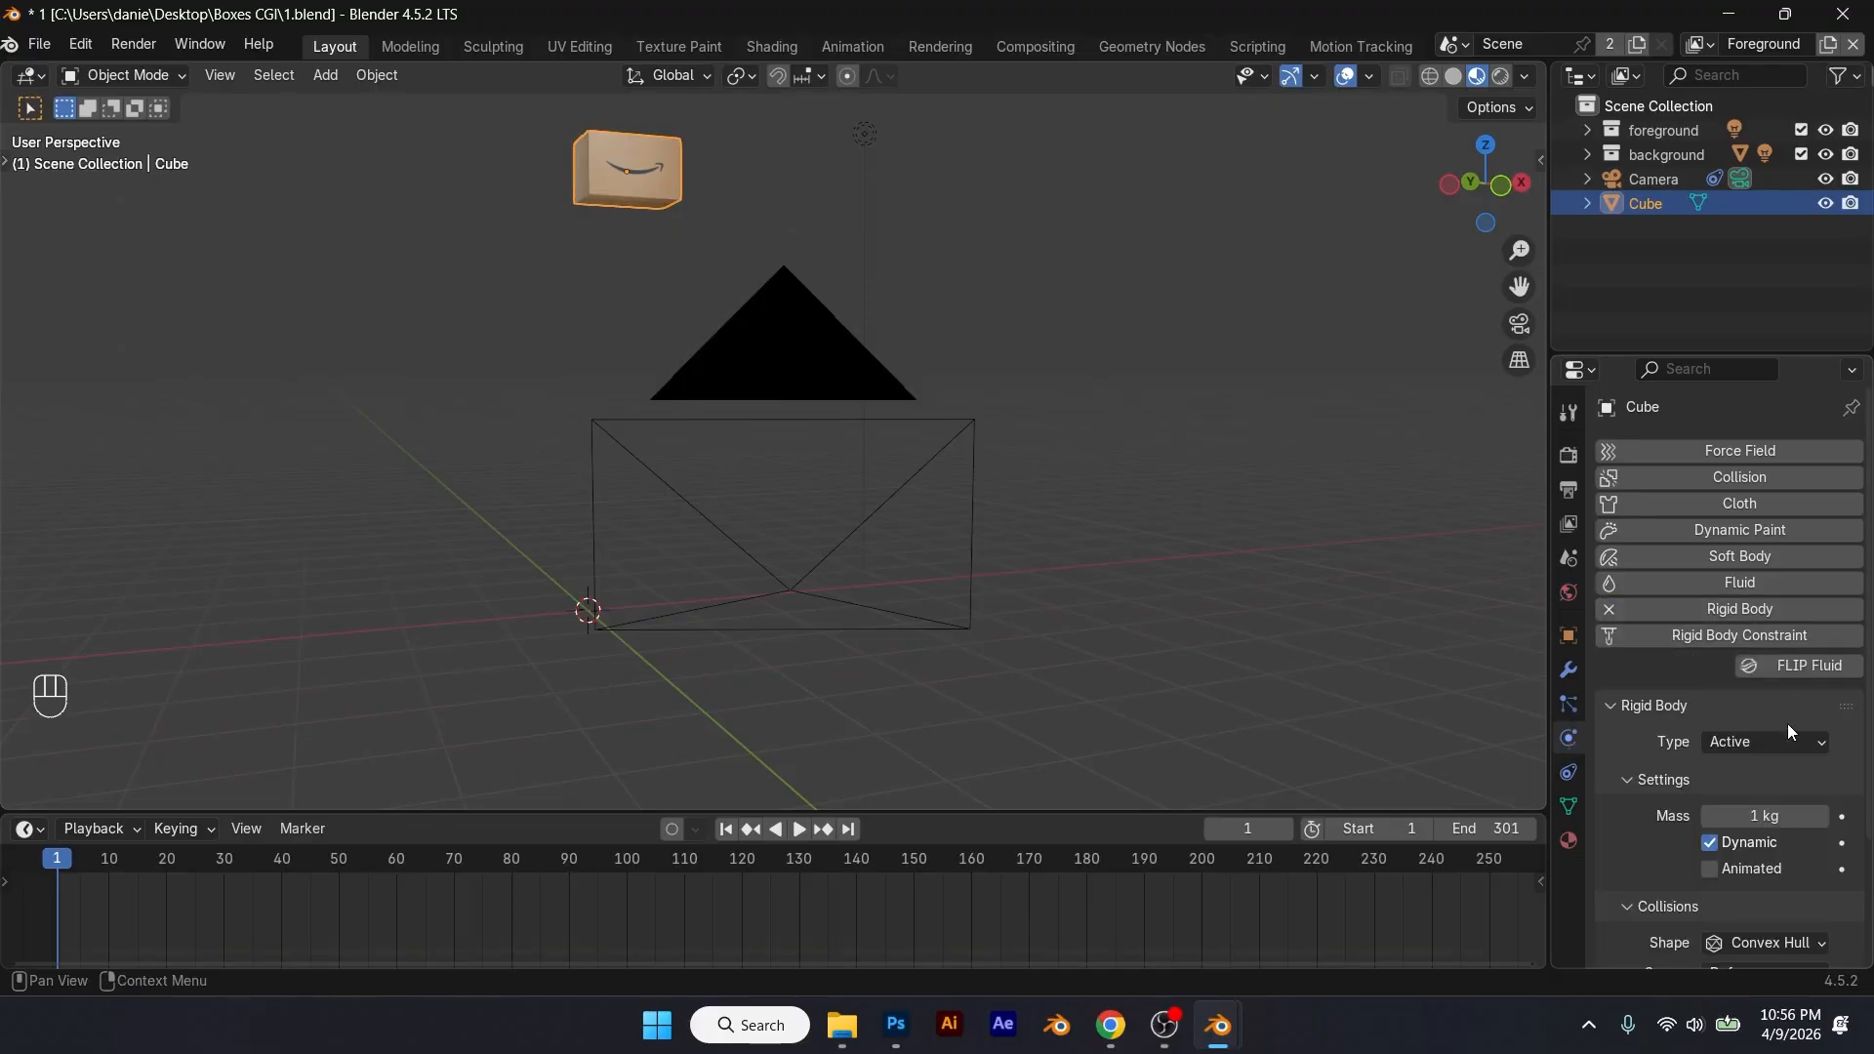
{"action": "scroll", "coordinate": [1806, 761], "scroll_direction": "down", "scroll_amount": 3}
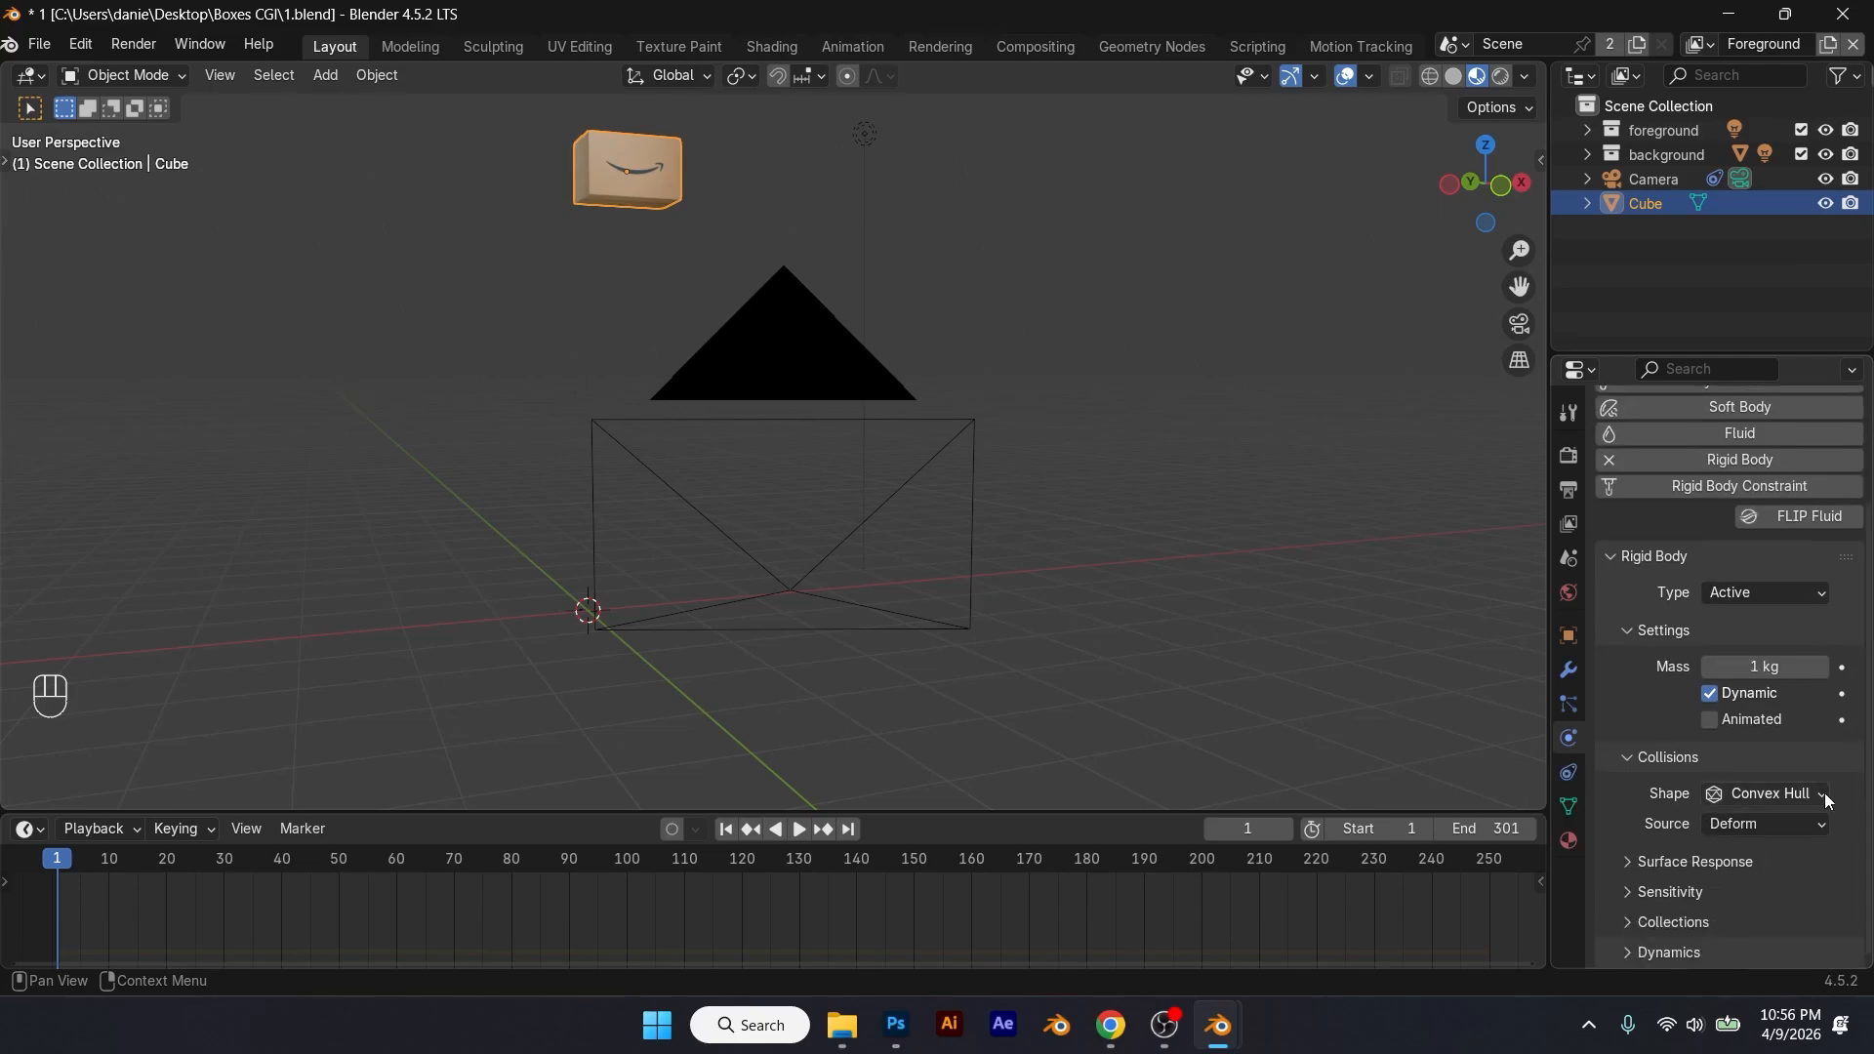
{"action": "left_click", "coordinate": [1824, 795]}
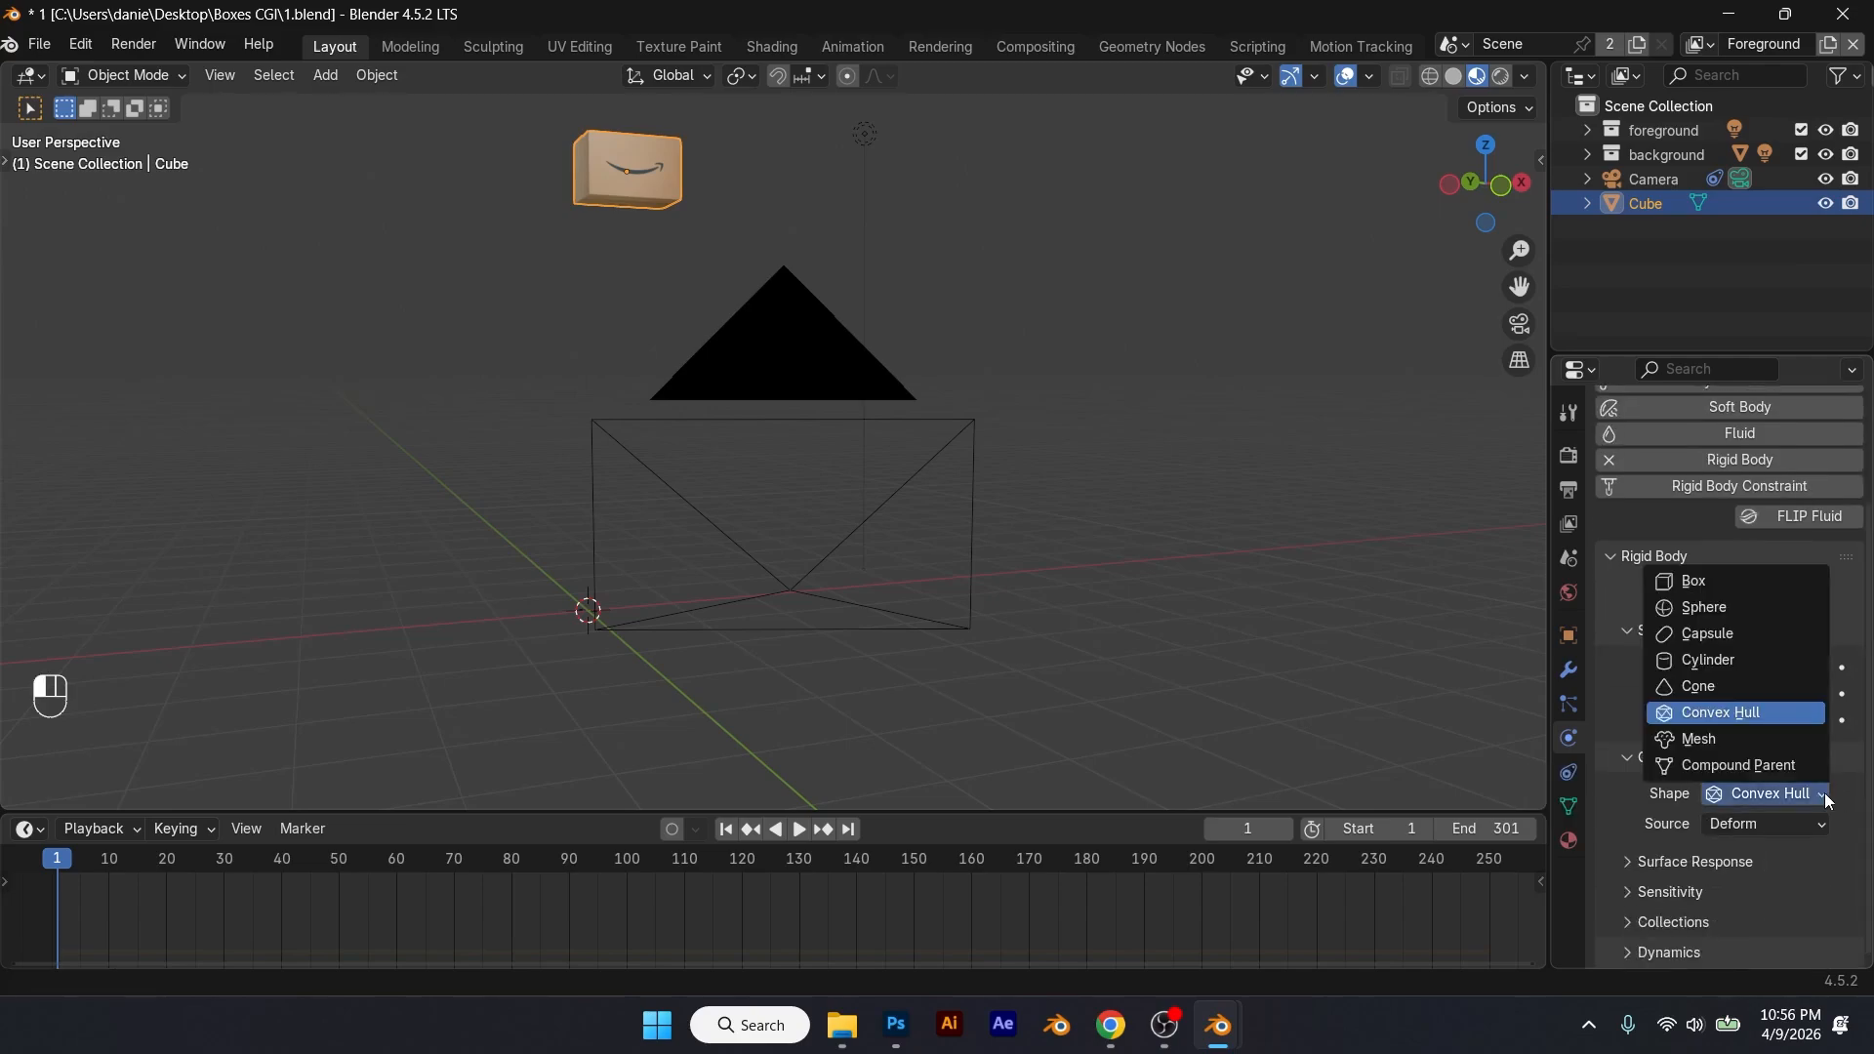
{"action": "left_click", "coordinate": [1719, 580]}
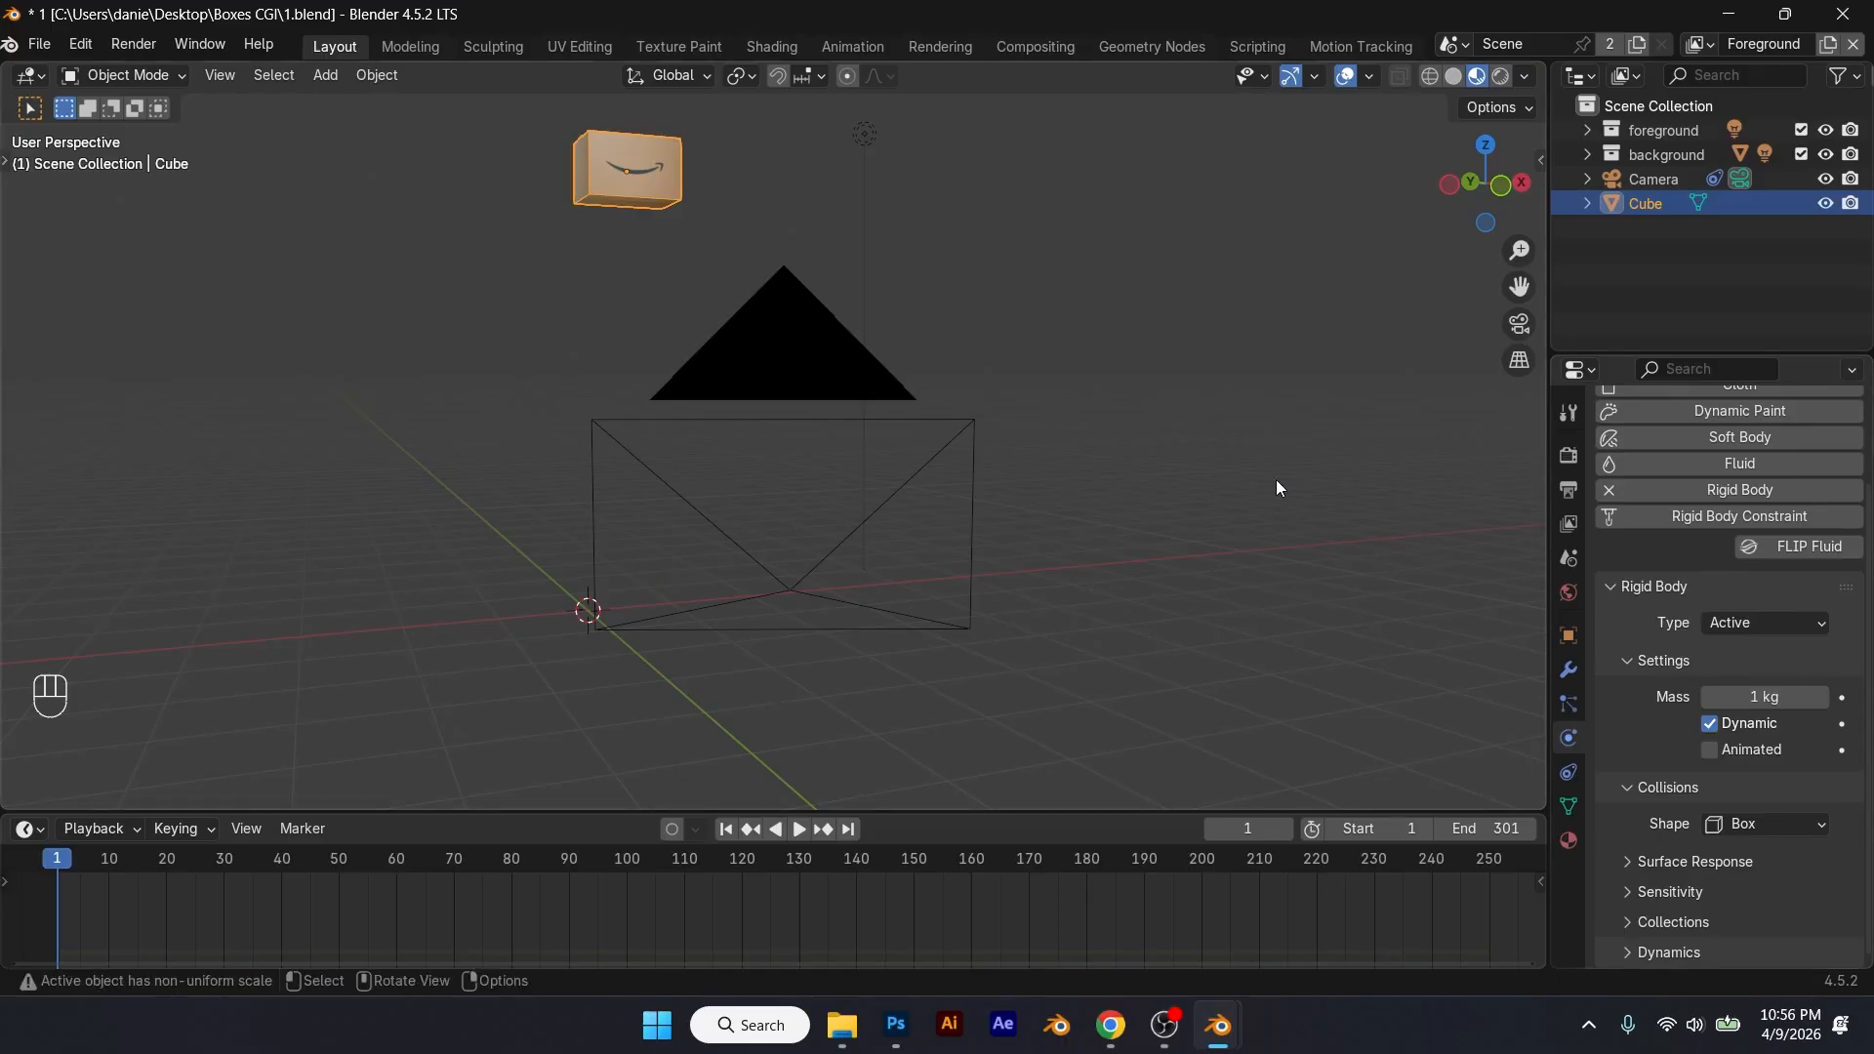
Step: Select the ground plane in Solid shading, add a rigid body to it, and set its type to Passive
{"action": "left_click", "coordinate": [1452, 78]}
{"action": "left_click", "coordinate": [835, 539]}
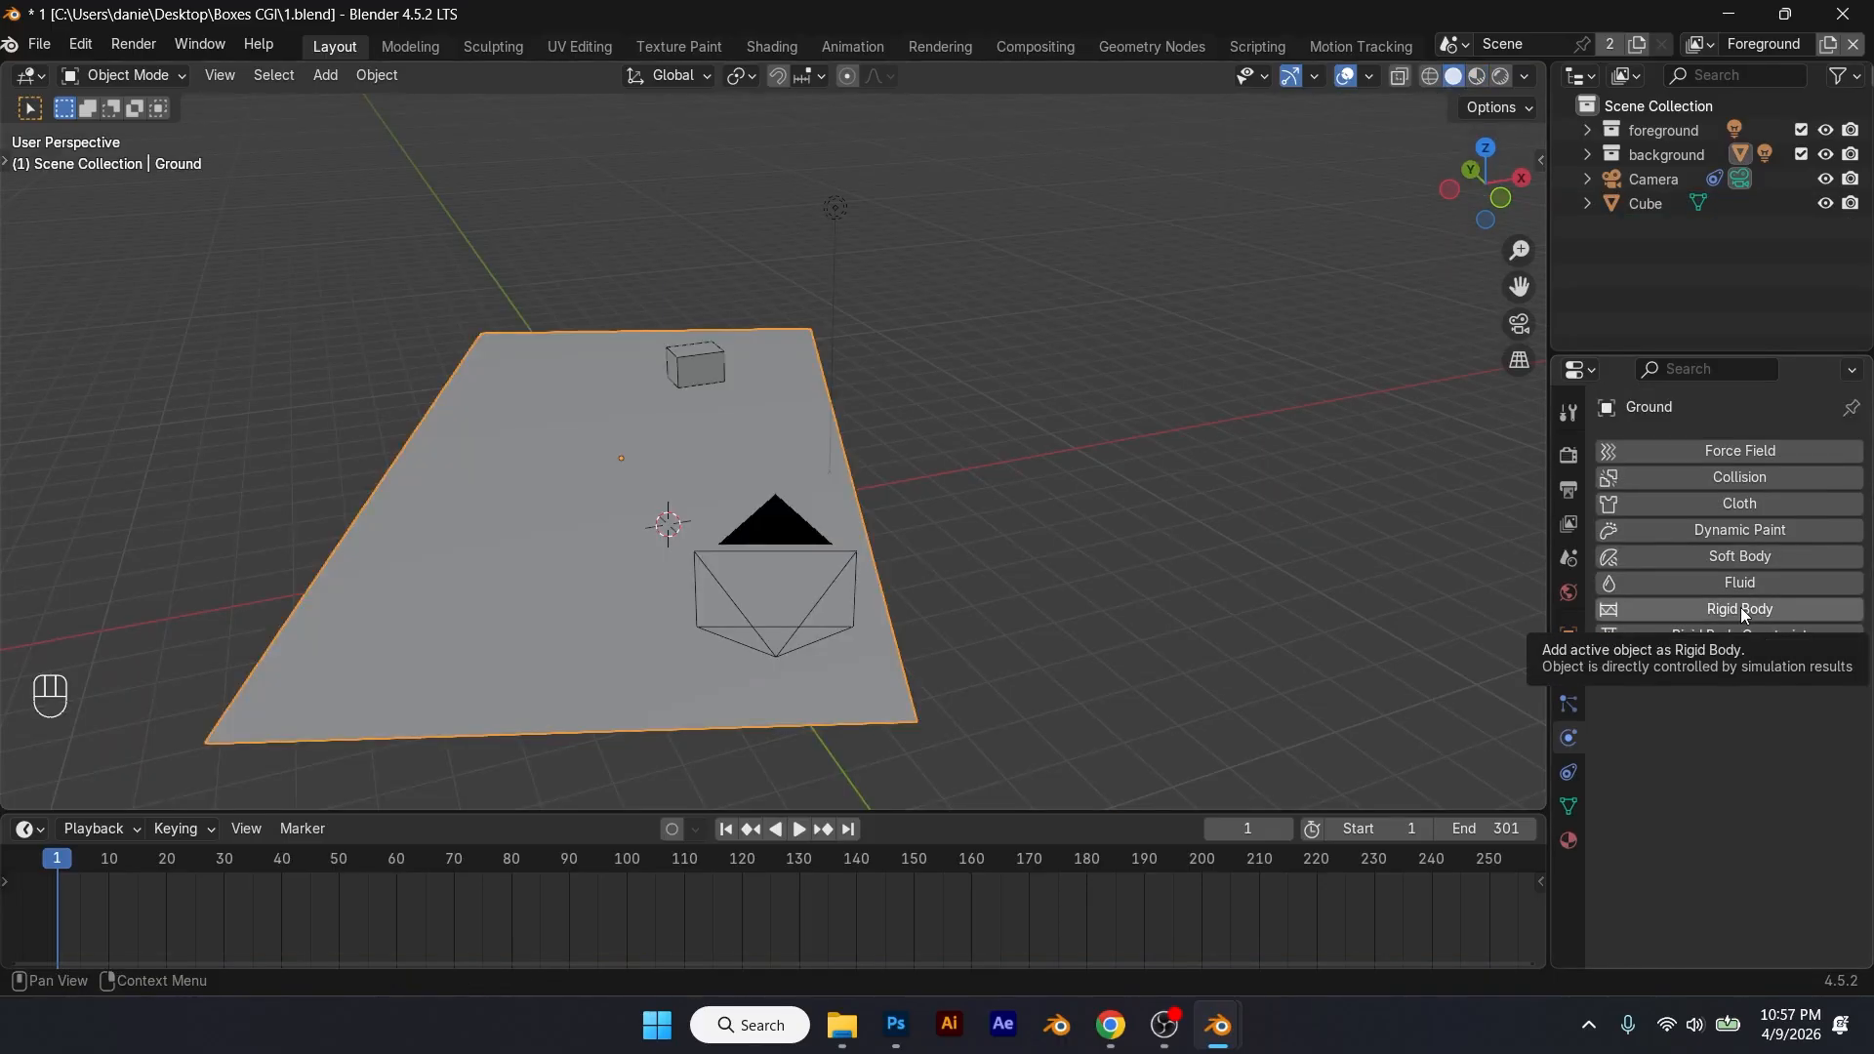
{"action": "left_click", "coordinate": [1741, 610]}
{"action": "left_click", "coordinate": [1812, 744]}
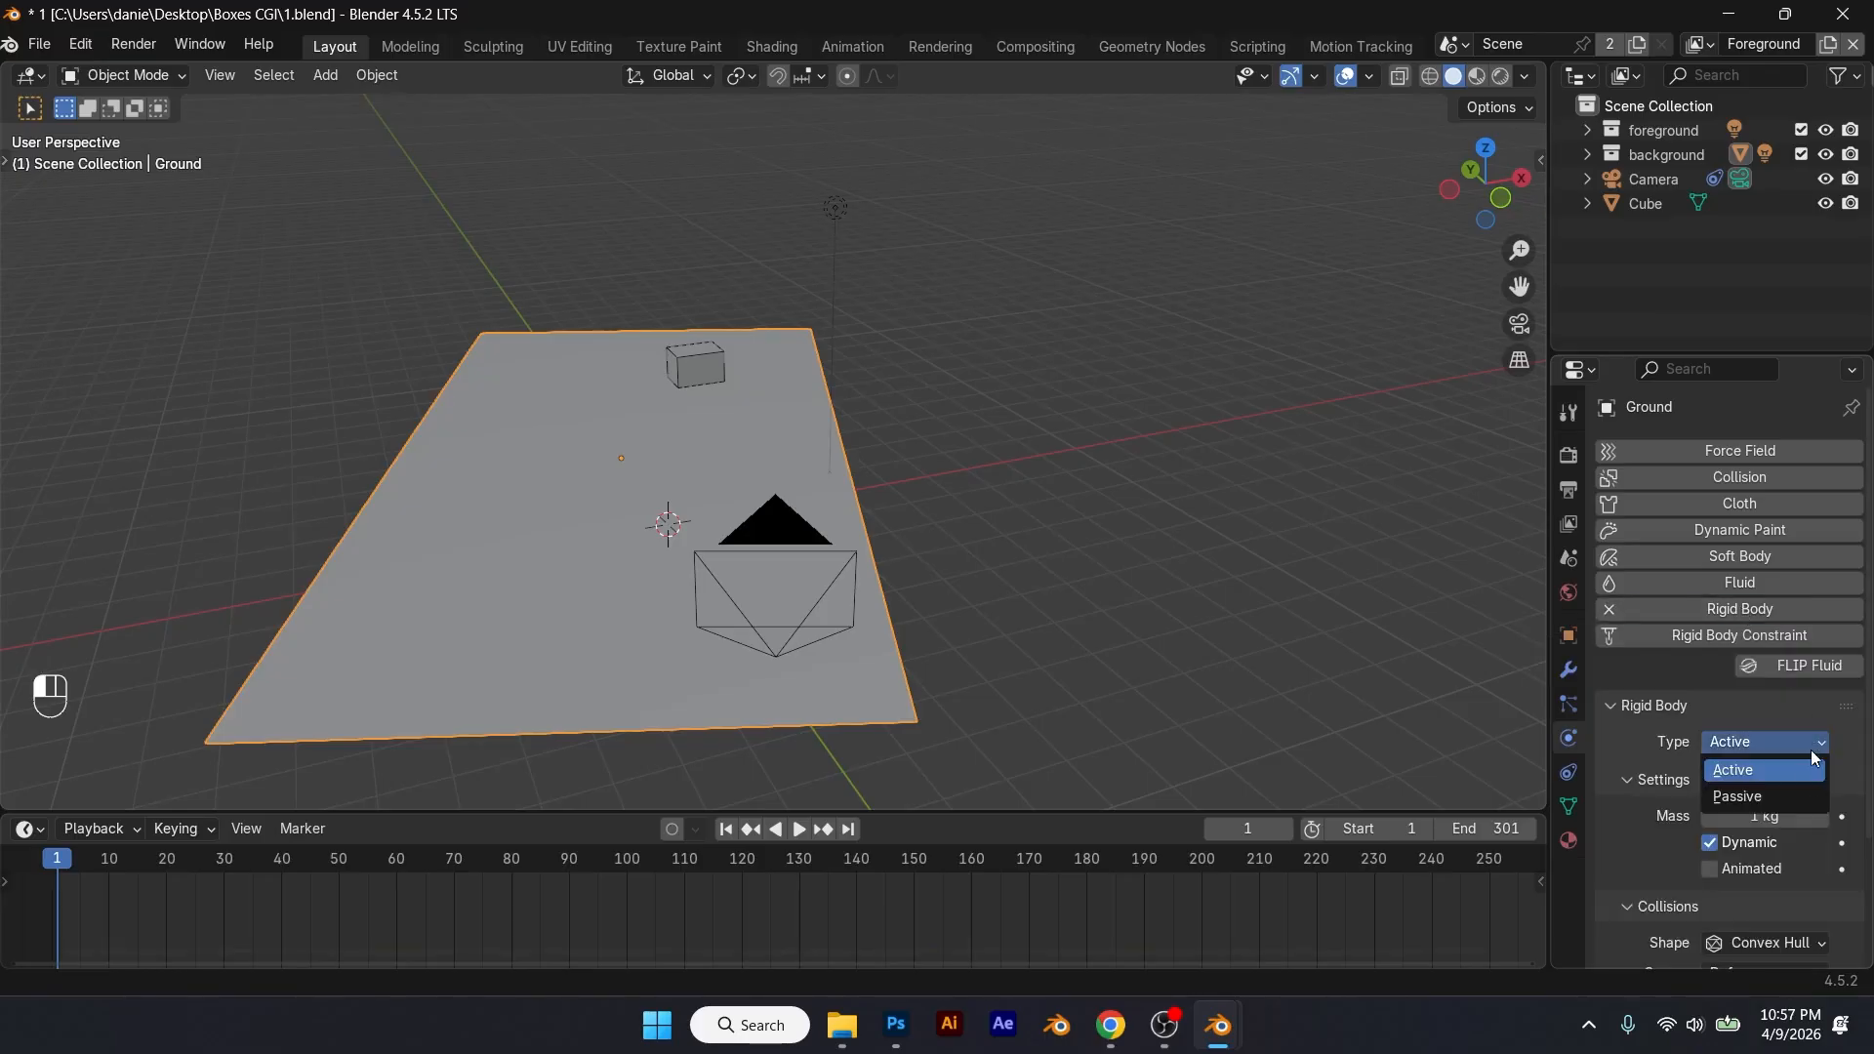
{"action": "left_click", "coordinate": [1789, 796]}
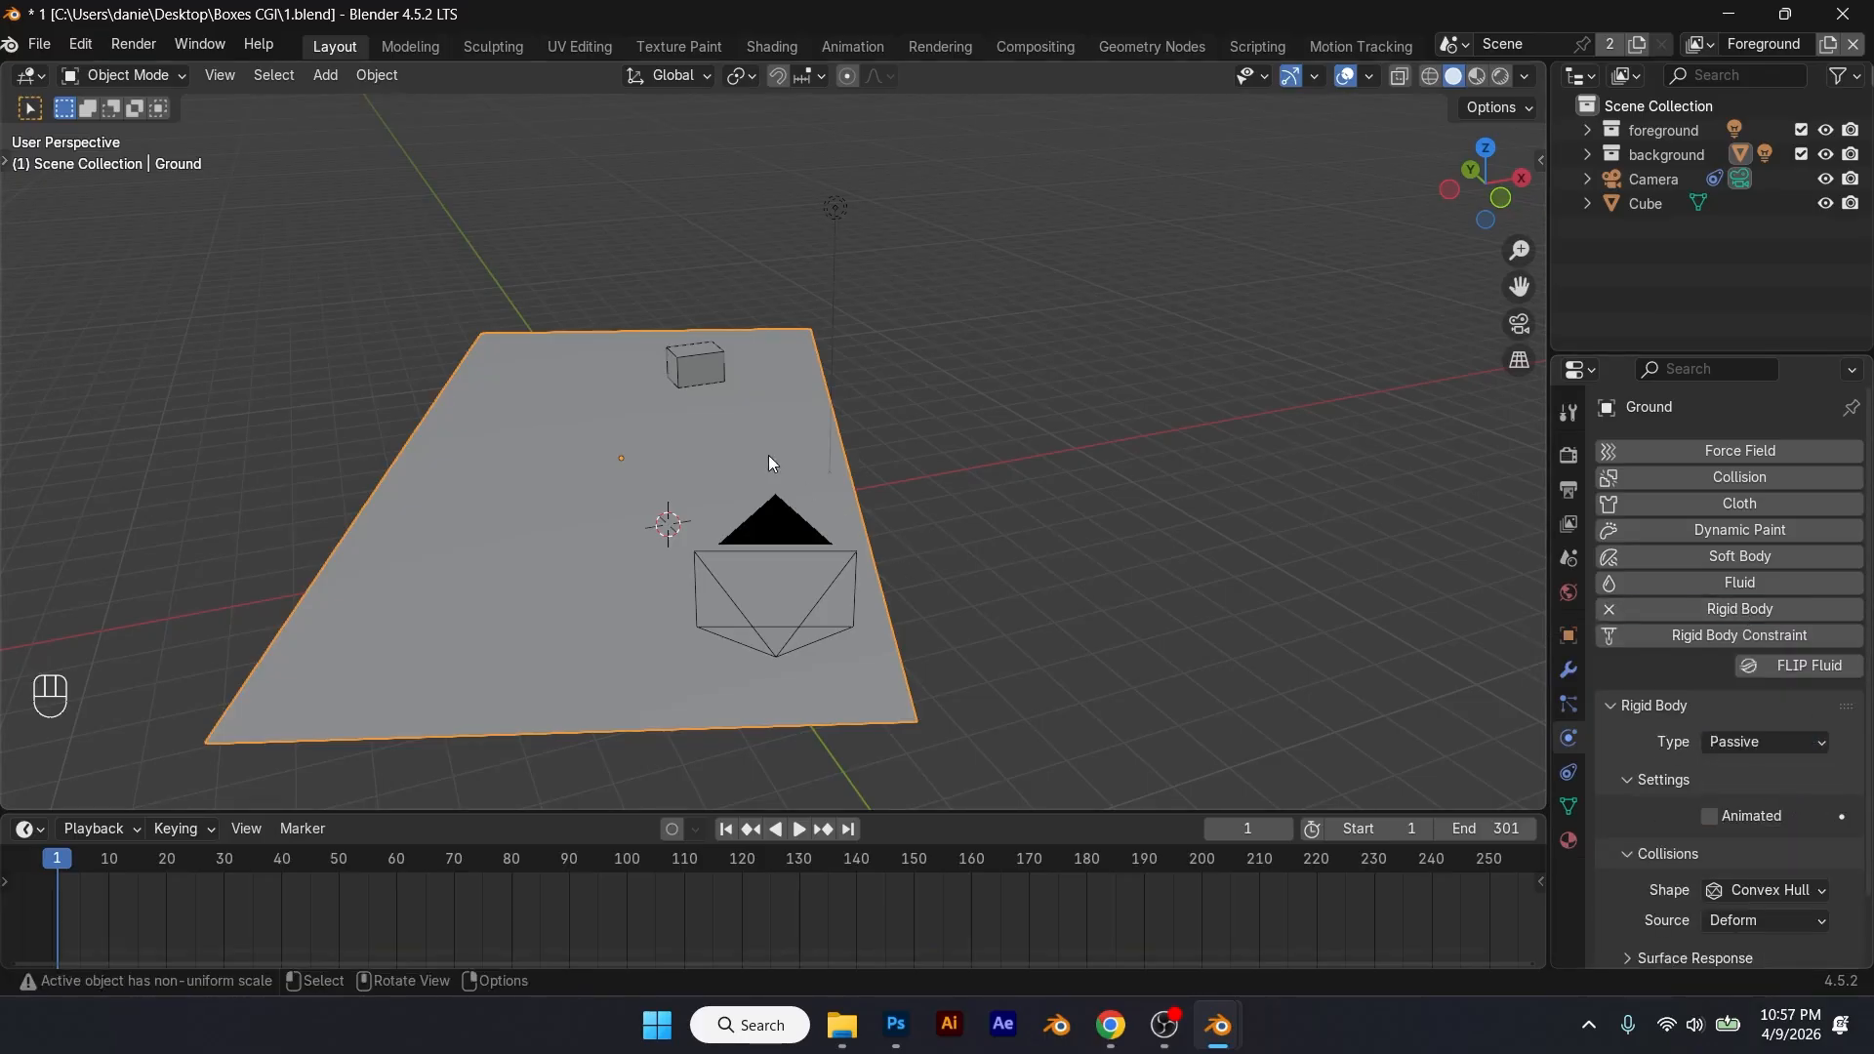
Step: Duplicate the box along Y in the right orthographic view and rotate the copy to tilt it
{"action": "key", "text": "KP_0"}
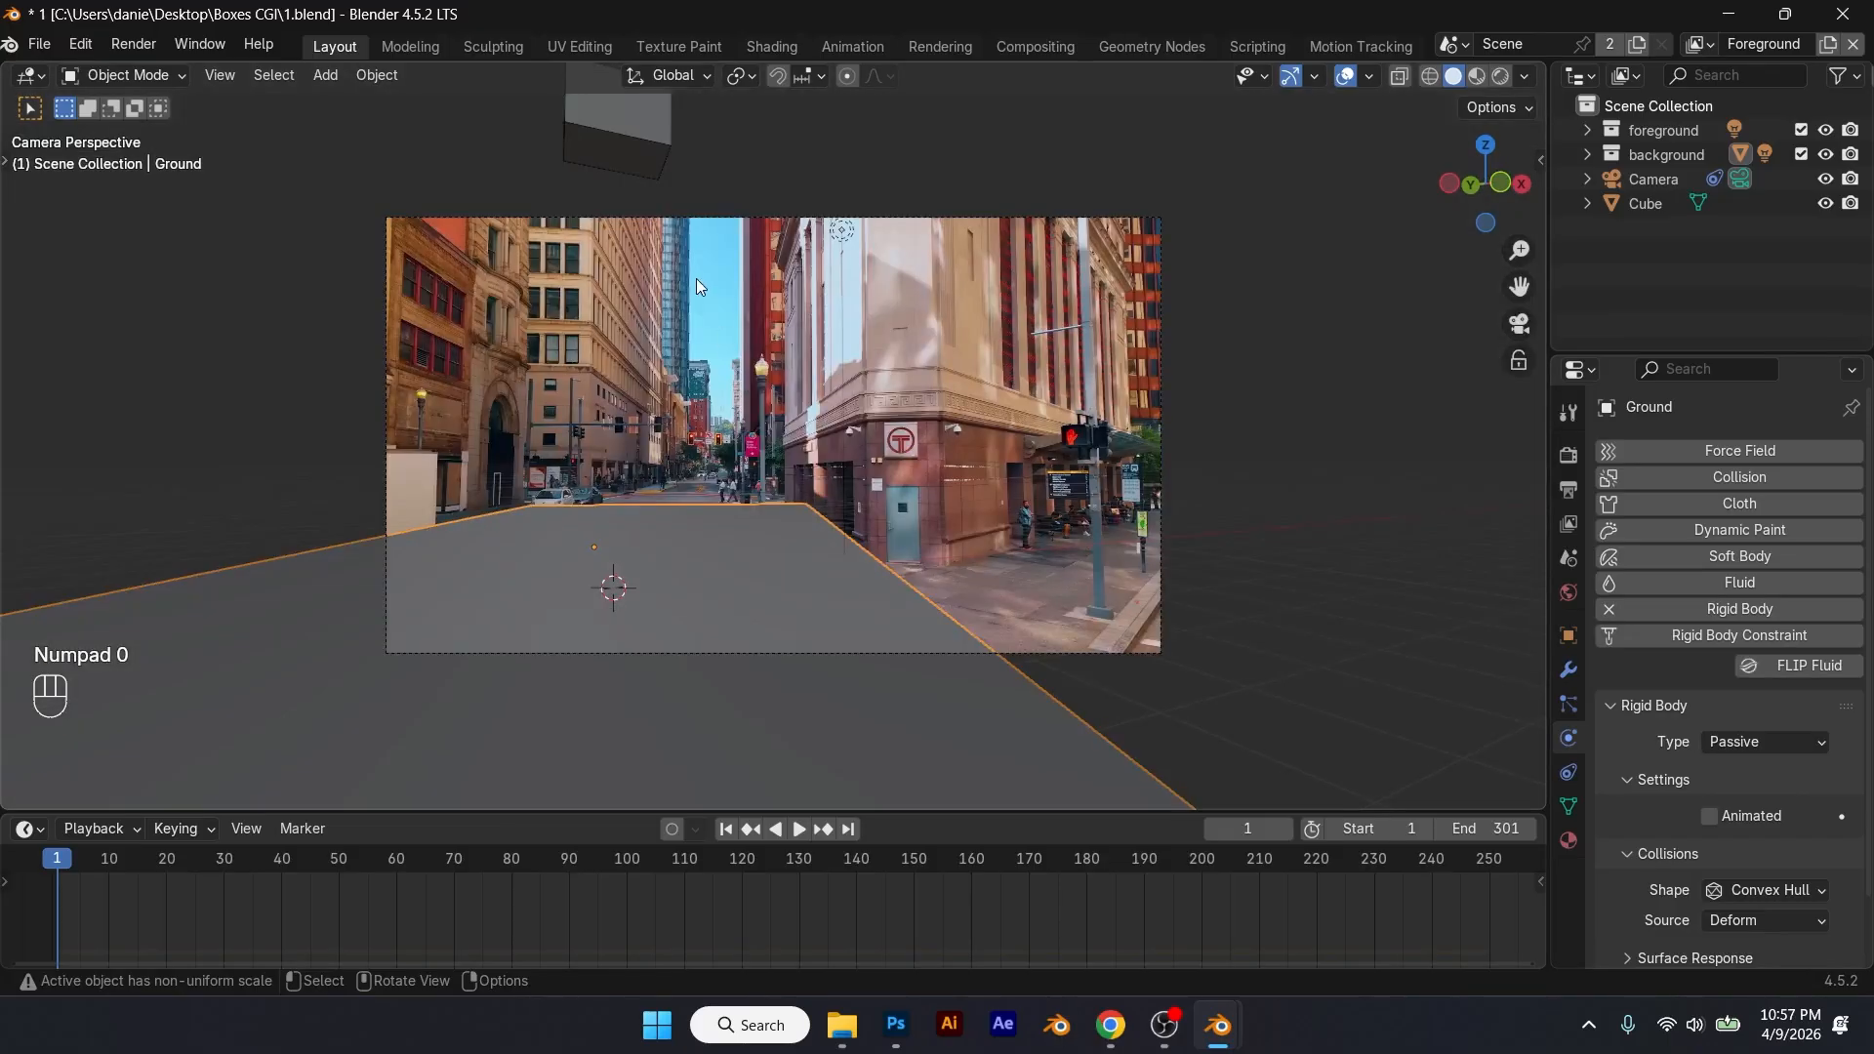
{"action": "left_click", "coordinate": [619, 140]}
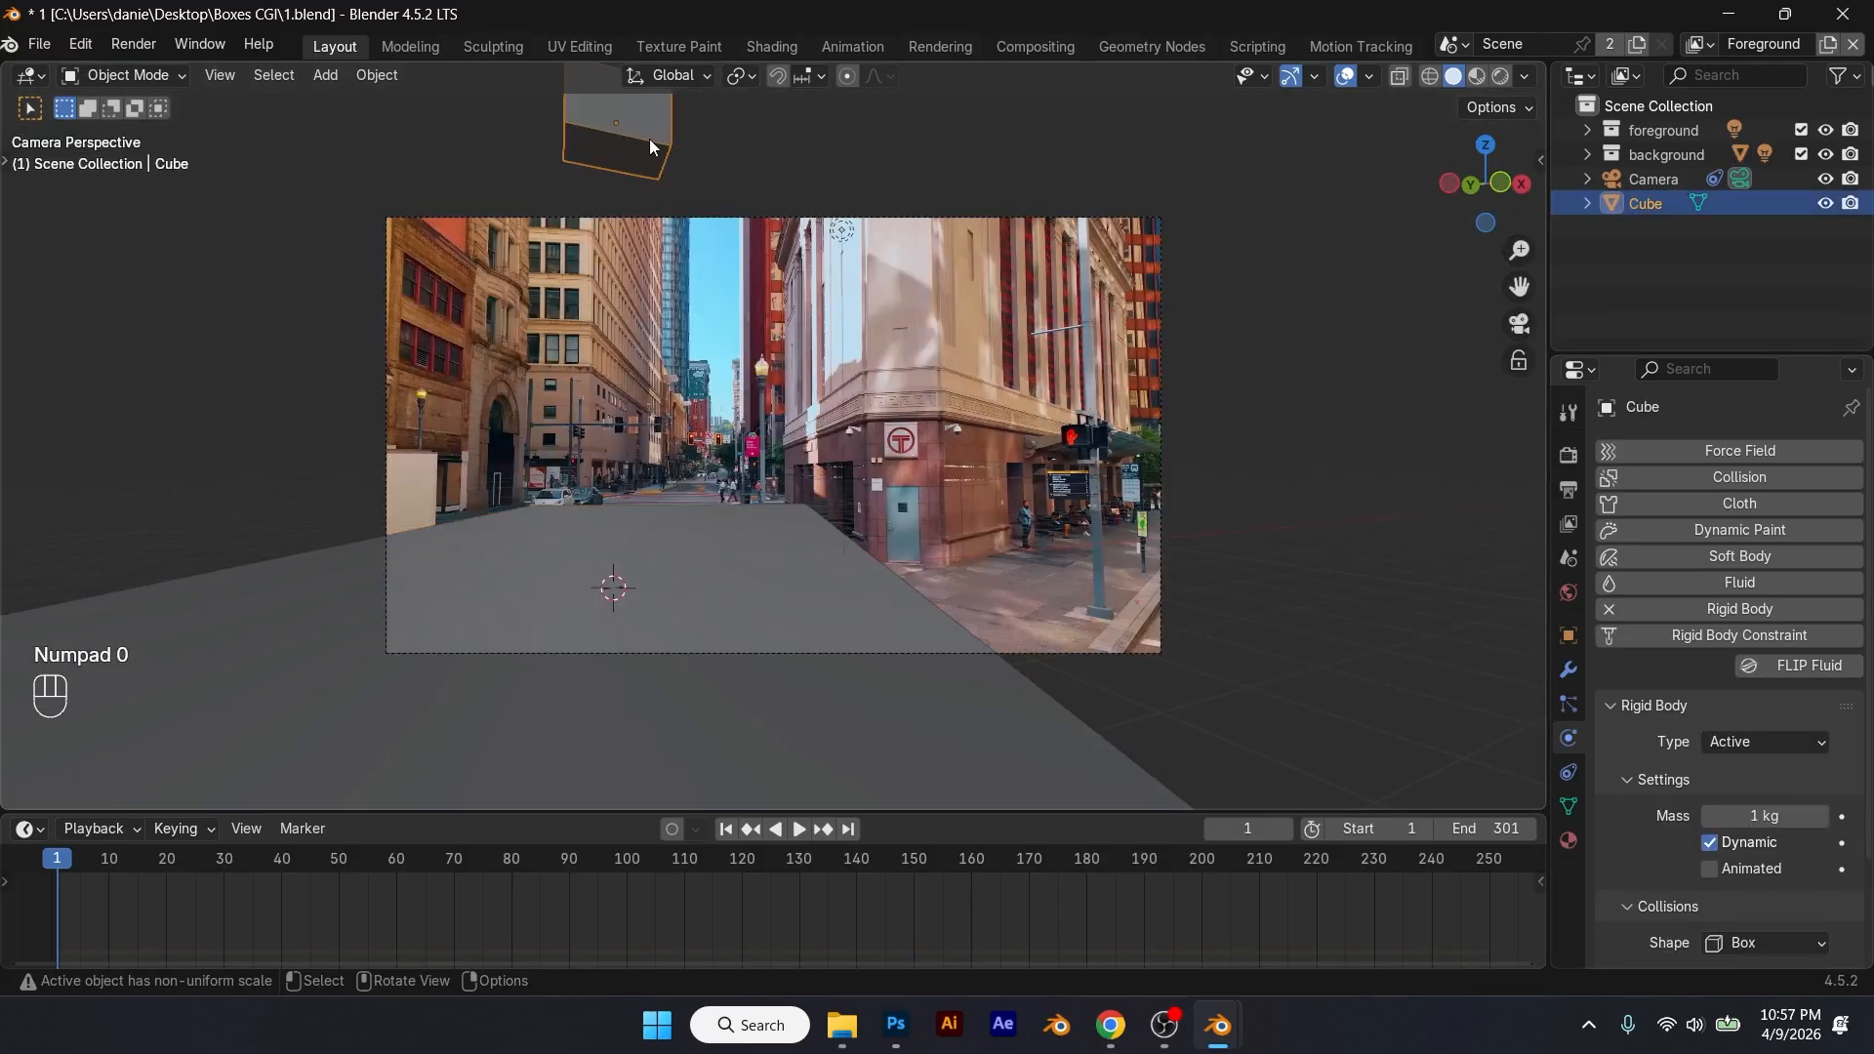
{"action": "key", "text": "KP_3"}
{"action": "scroll", "coordinate": [648, 149], "scroll_direction": "up", "scroll_amount": 4}
{"action": "middle_click_drag", "start_coordinate": [694, 318], "coordinate": [710, 500], "text": "shift"}
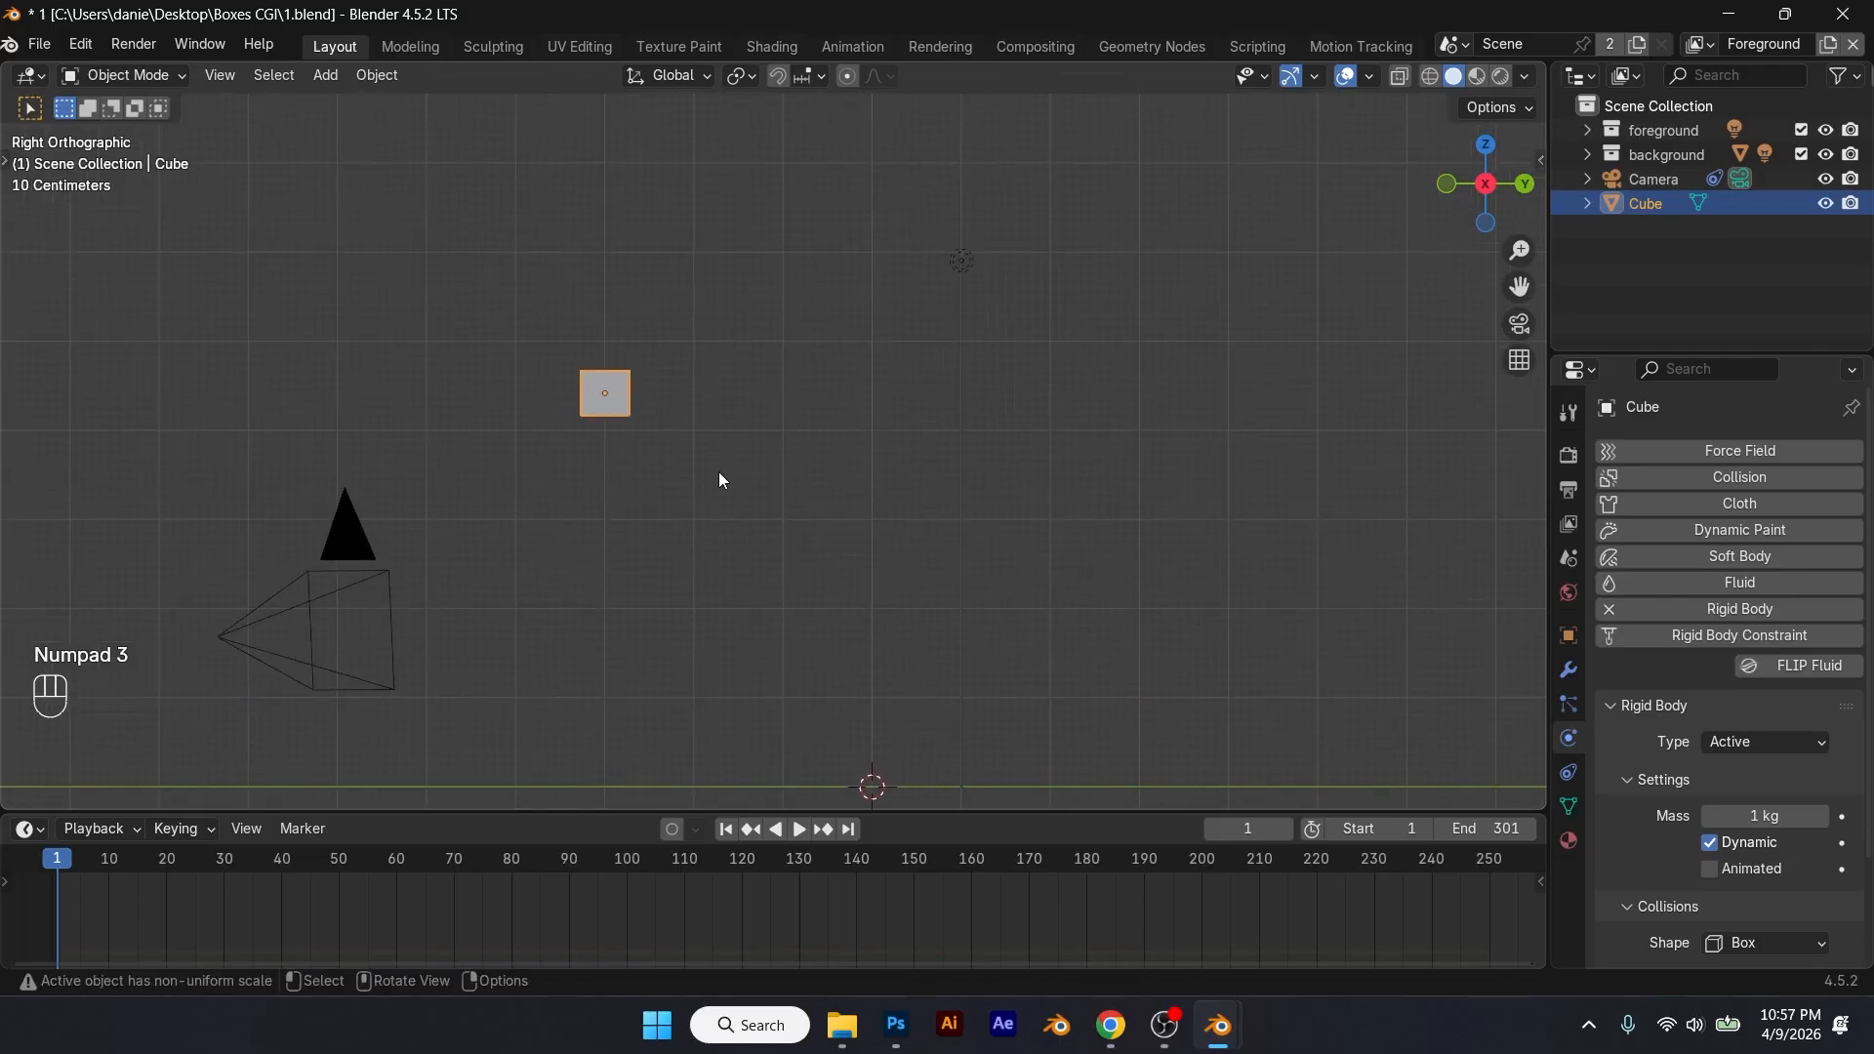
{"action": "key", "text": "shift+d"}
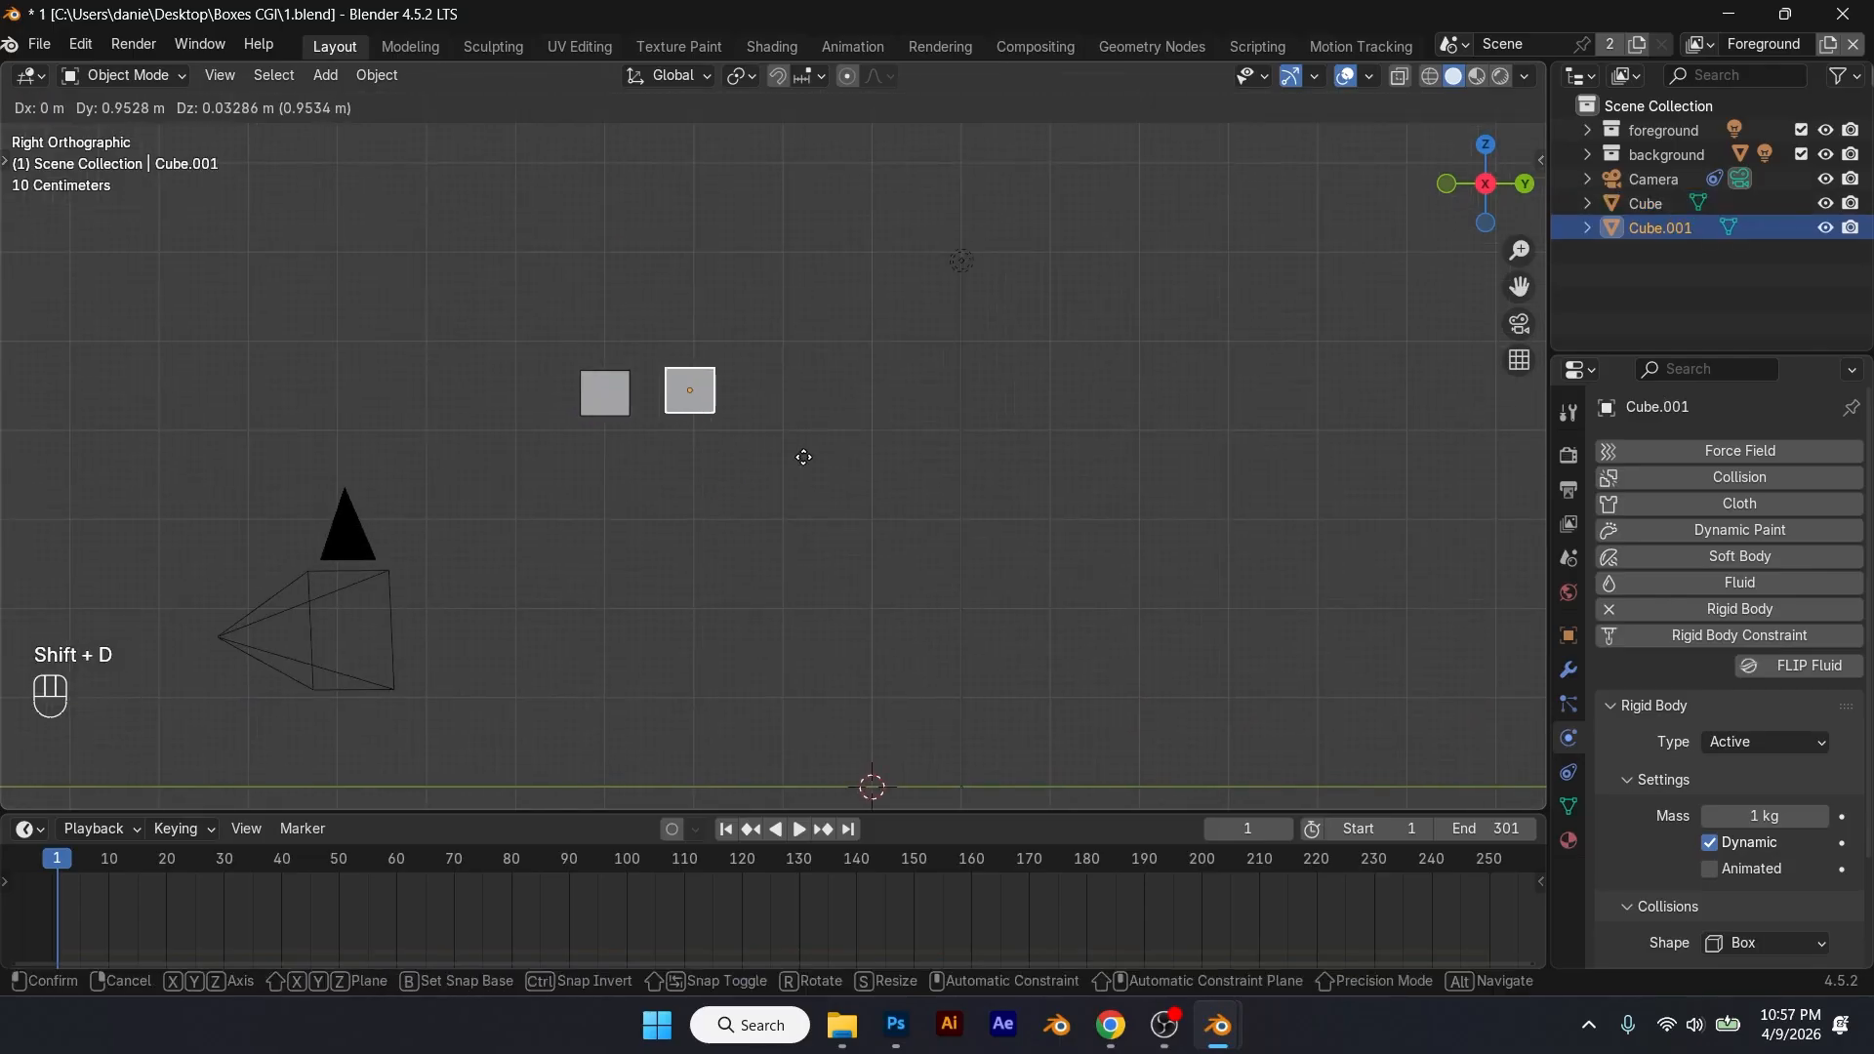
{"action": "key", "text": "y"}
{"action": "left_click", "coordinate": [804, 457]}
{"action": "key", "text": "r"}
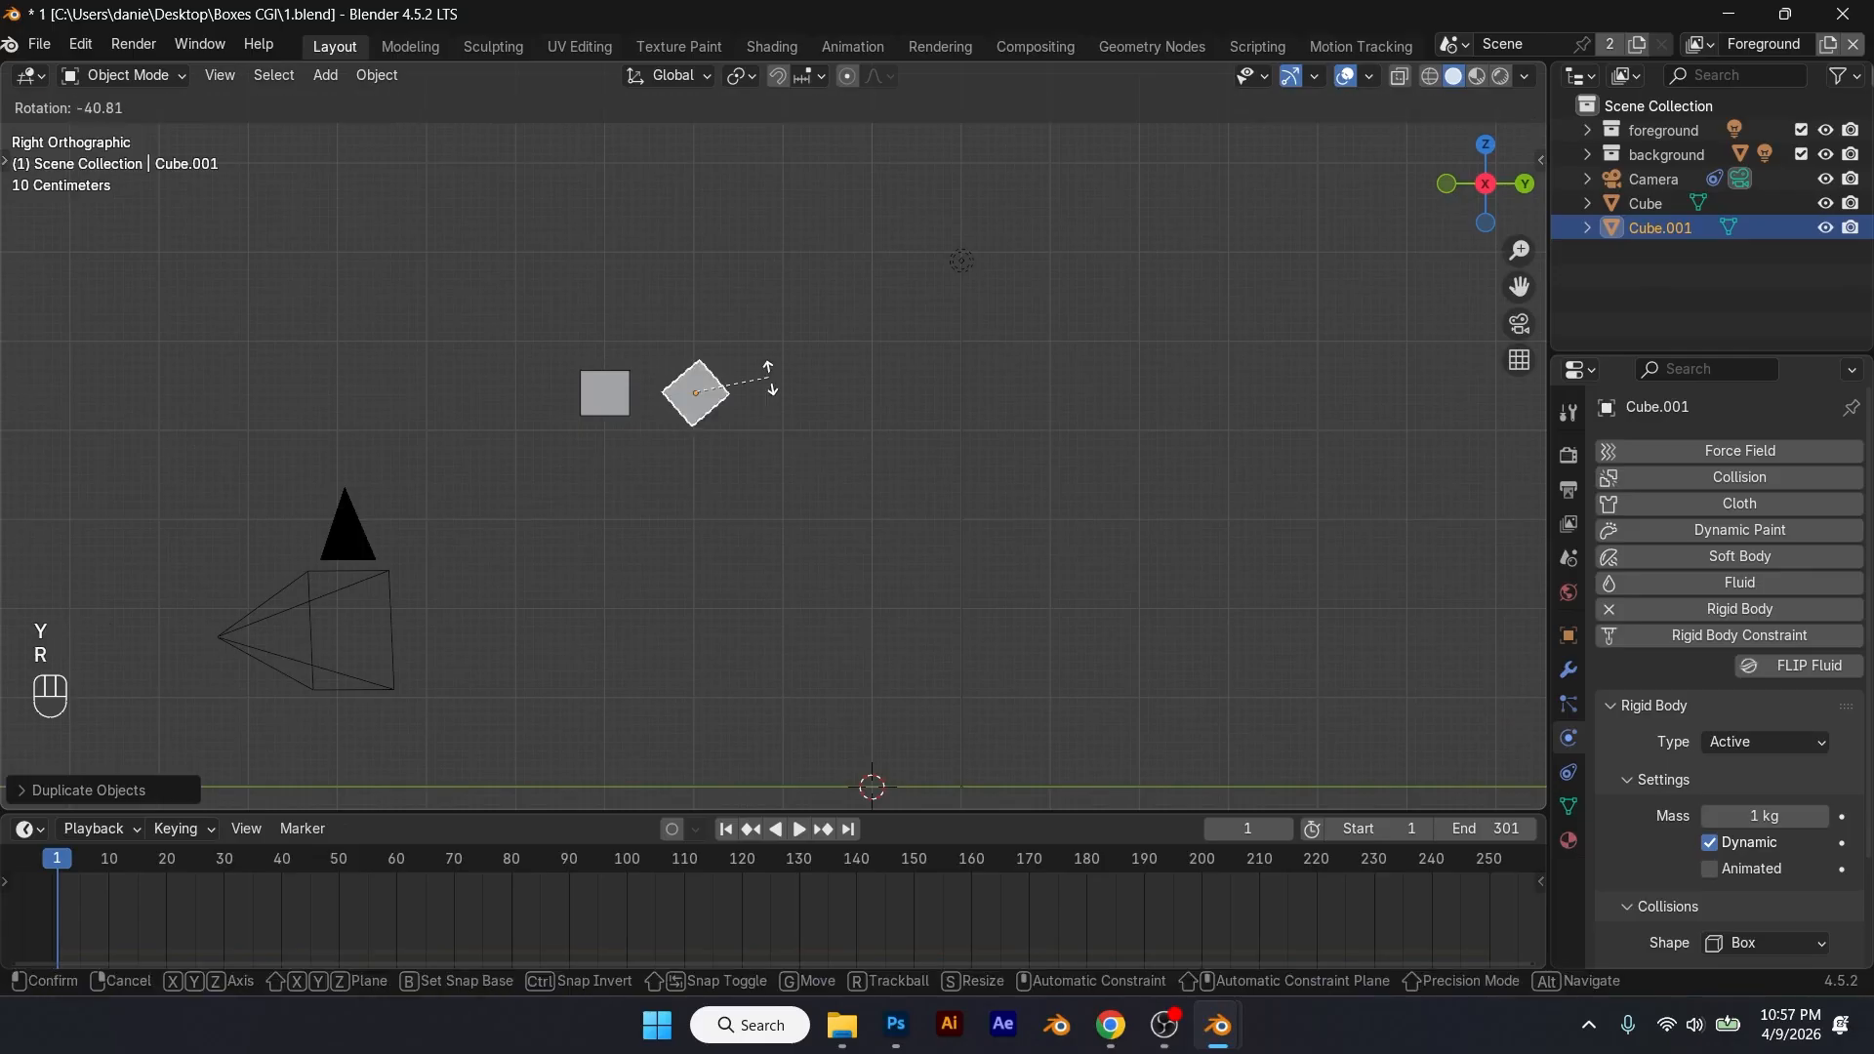
{"action": "left_click", "coordinate": [739, 382]}
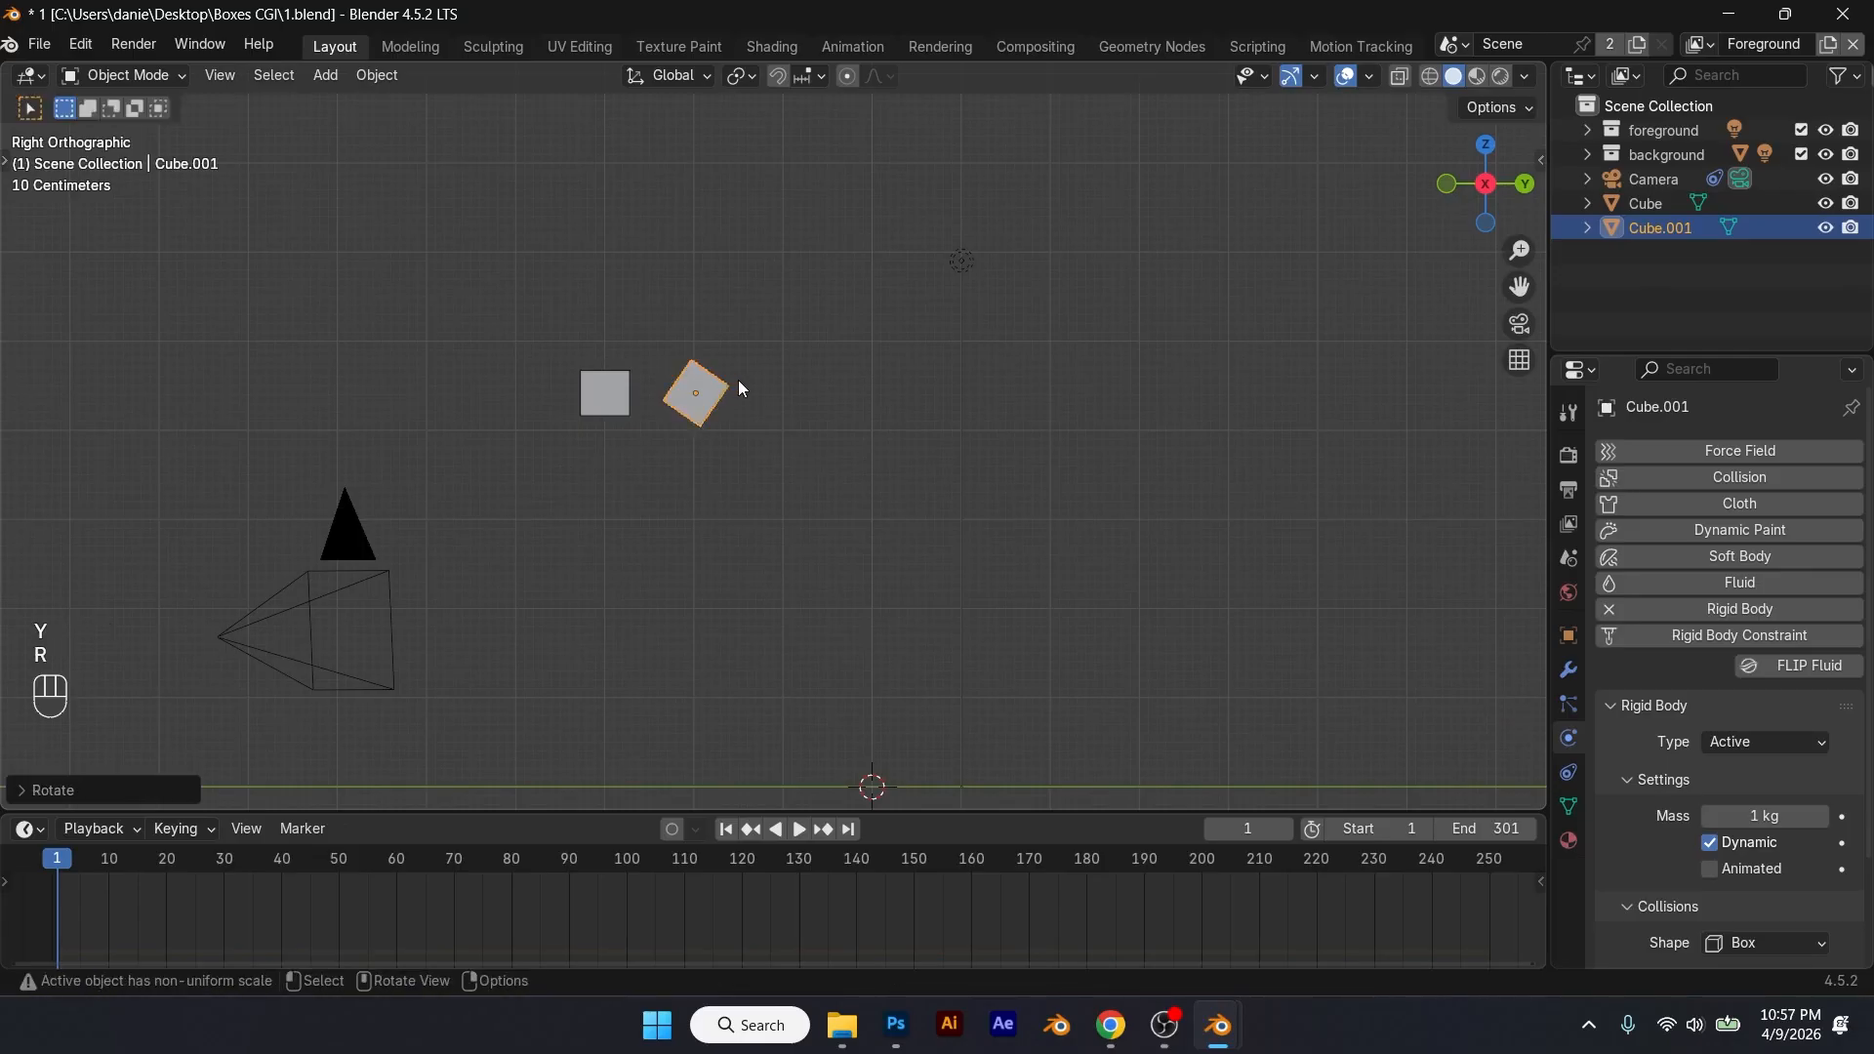
Step: In Material Preview shading, duplicate the tilted box farther along Y, rotate the copy about Z, and adjust its spacing
{"action": "left_click", "coordinate": [1478, 78]}
{"action": "scroll", "coordinate": [783, 364], "scroll_direction": "up", "scroll_amount": 4}
{"action": "middle_click_drag", "start_coordinate": [564, 365], "coordinate": [744, 454], "text": "shift"}
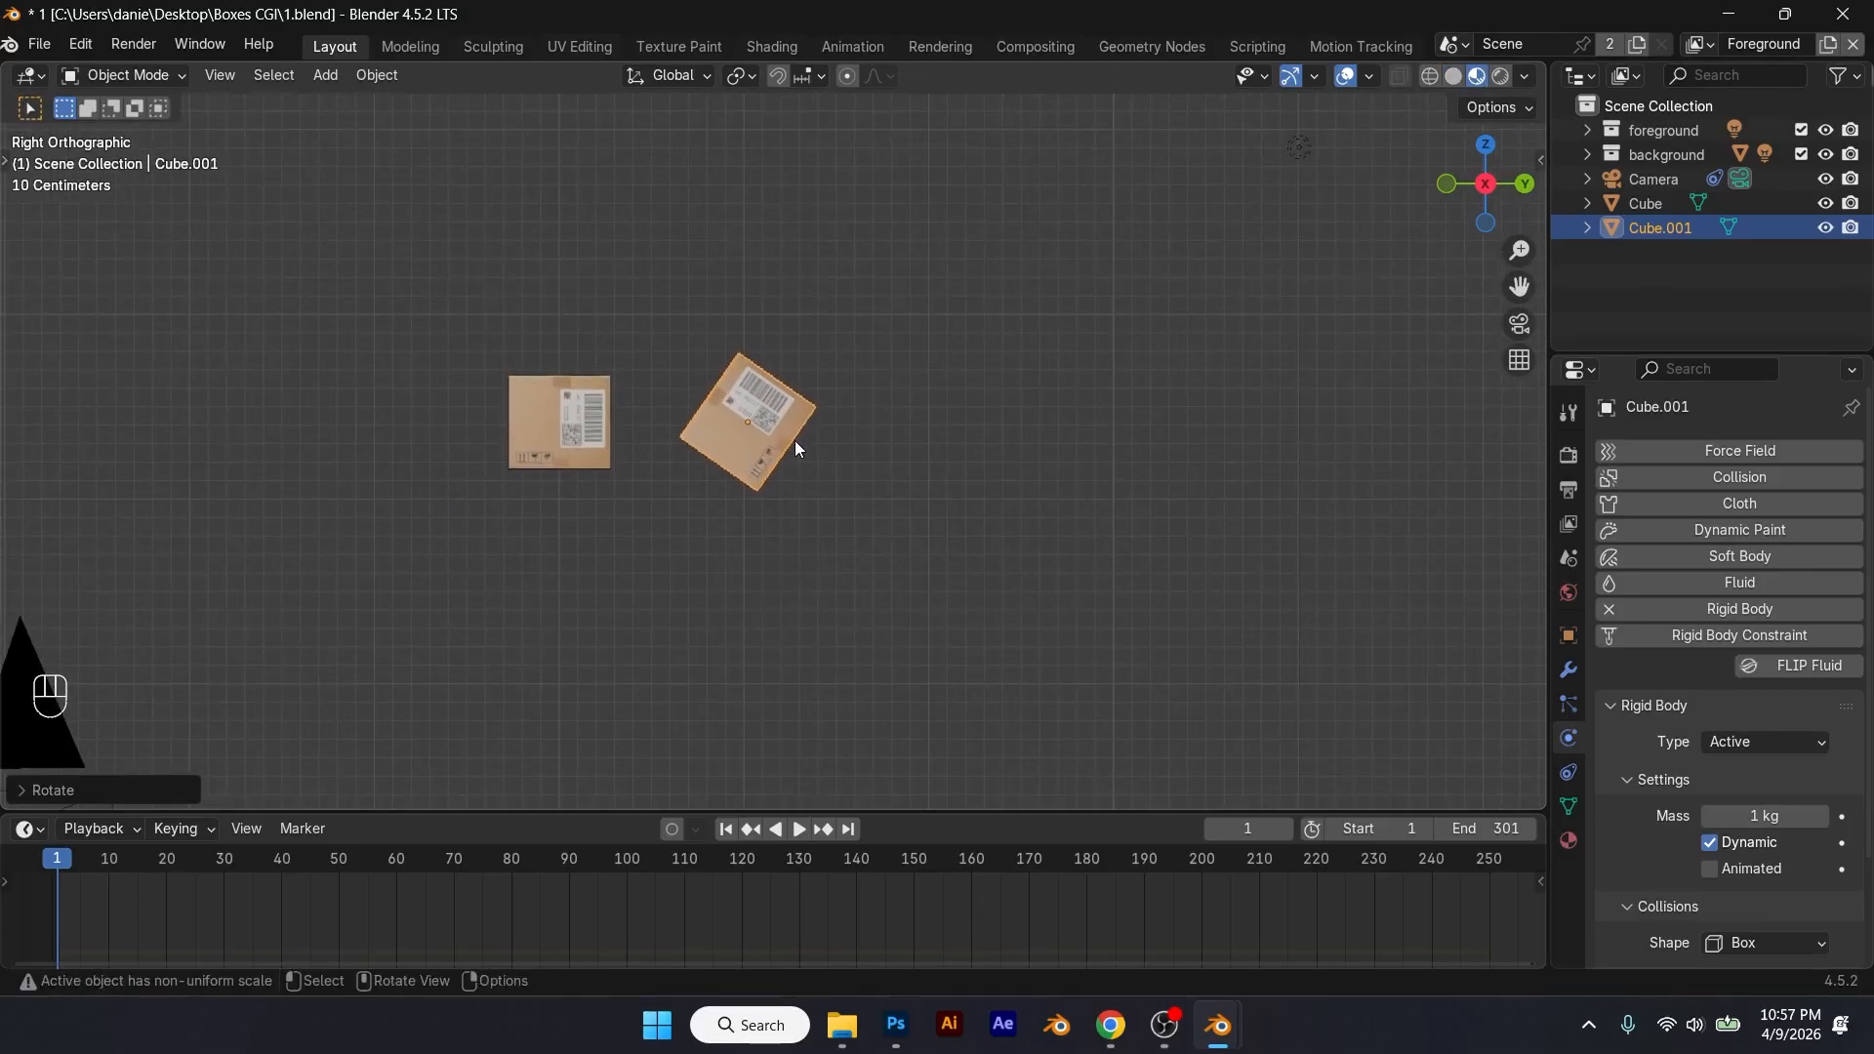
{"action": "key", "text": "shift+d"}
{"action": "key", "text": "x"}
{"action": "key", "text": "y"}
{"action": "left_click", "coordinate": [960, 446]}
{"action": "key", "text": "r"}
{"action": "key", "text": "z"}
{"action": "left_click", "coordinate": [873, 337]}
{"action": "key", "text": "g"}
{"action": "key", "text": "x"}
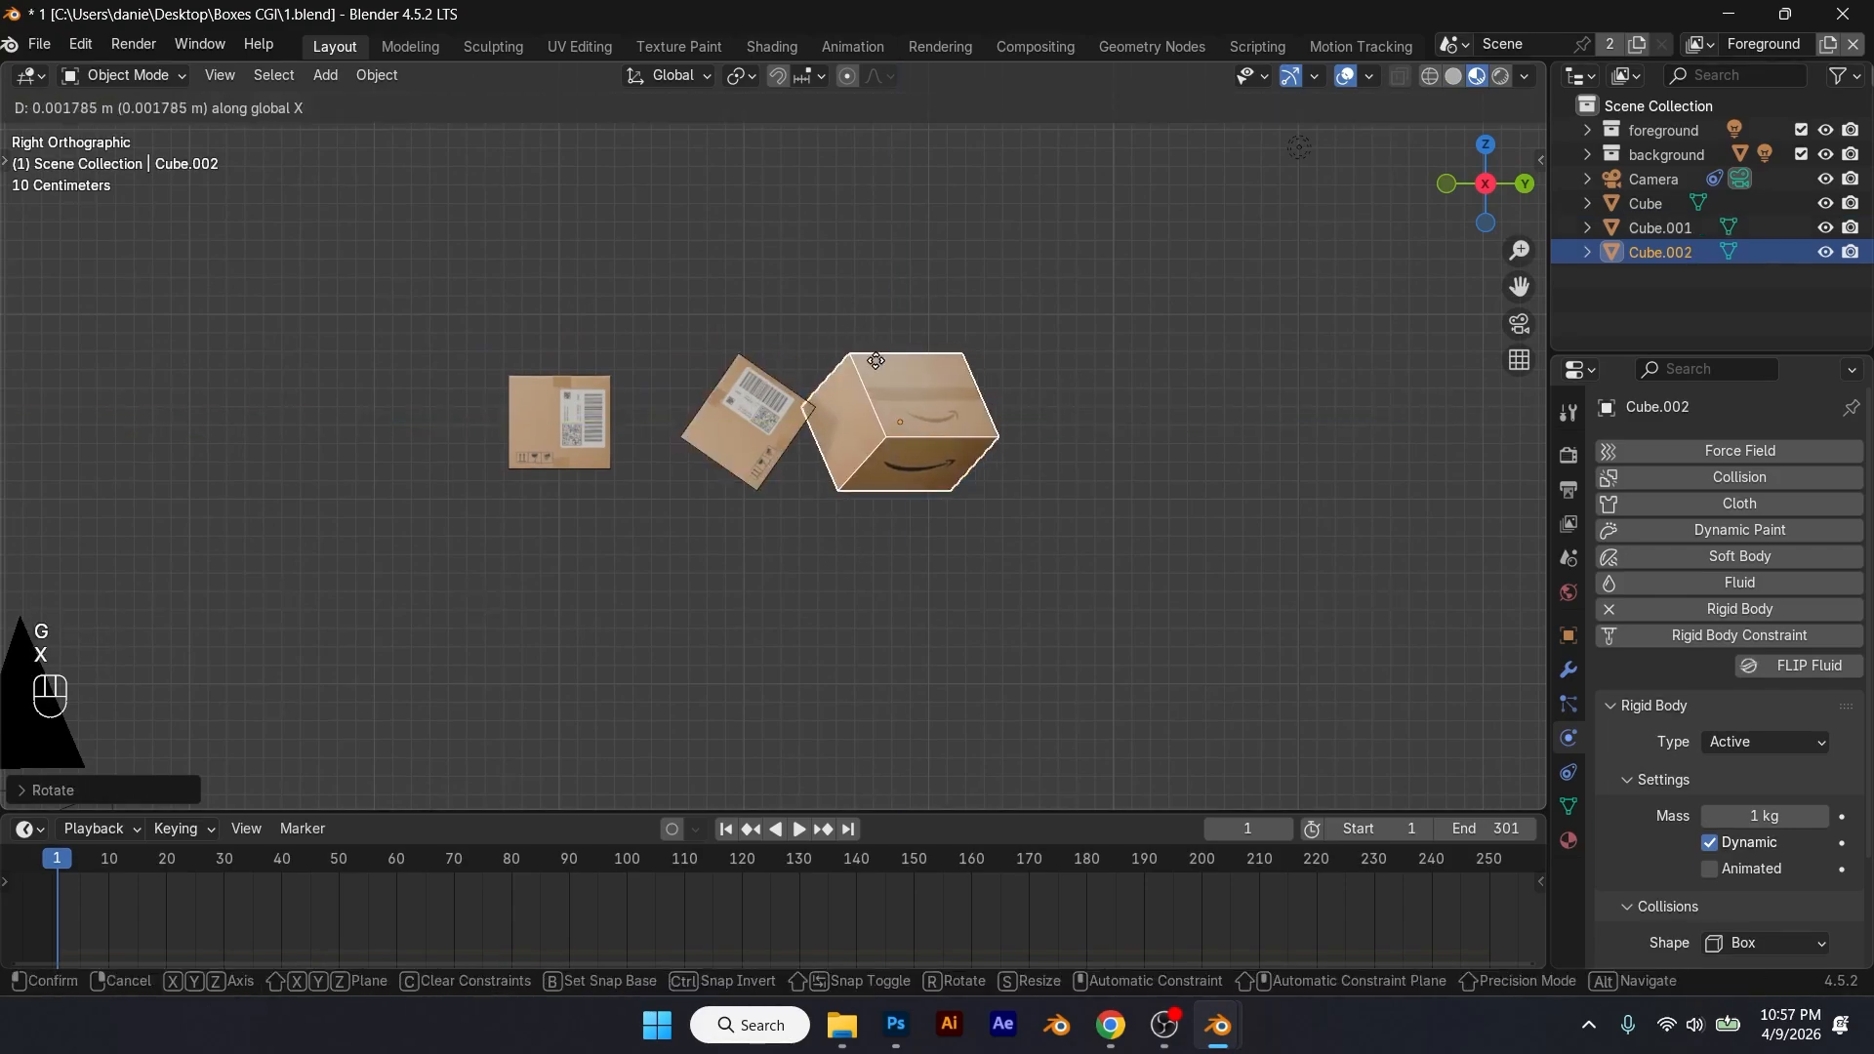
{"action": "key", "text": "y"}
{"action": "left_click", "coordinate": [904, 360]}
Step: Duplicate the third box farther down the row, rotate the copy, and duplicate that one again along Y to make five boxes
{"action": "key", "text": "shift+d"}
{"action": "left_click", "coordinate": [1293, 519]}
{"action": "key", "text": "r"}
{"action": "left_click", "coordinate": [1186, 311]}
{"action": "key", "text": "shift+d"}
{"action": "key", "text": "y"}
{"action": "left_click", "coordinate": [1423, 365]}
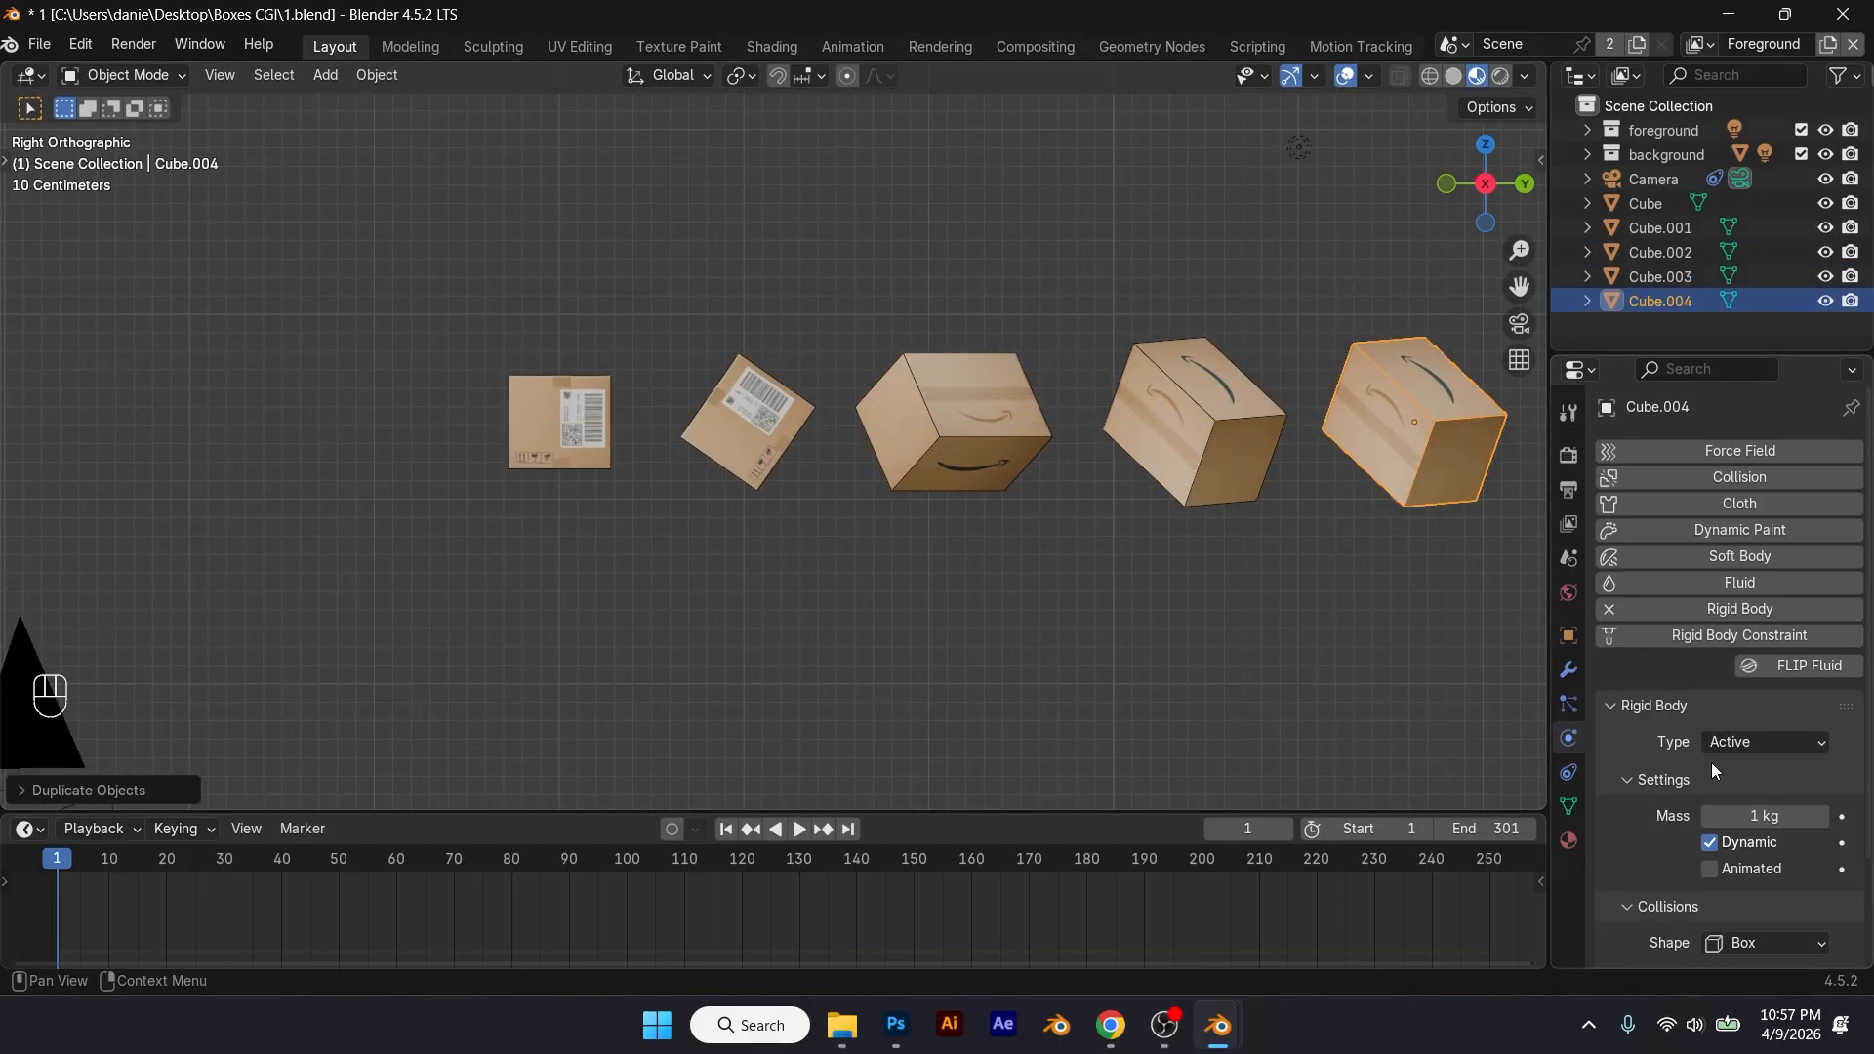
Step: Set the rigid body bounciness of the first two boxes in the row to 0.3
{"action": "middle_click_drag", "start_coordinate": [576, 459], "coordinate": [407, 465], "text": "shift"}
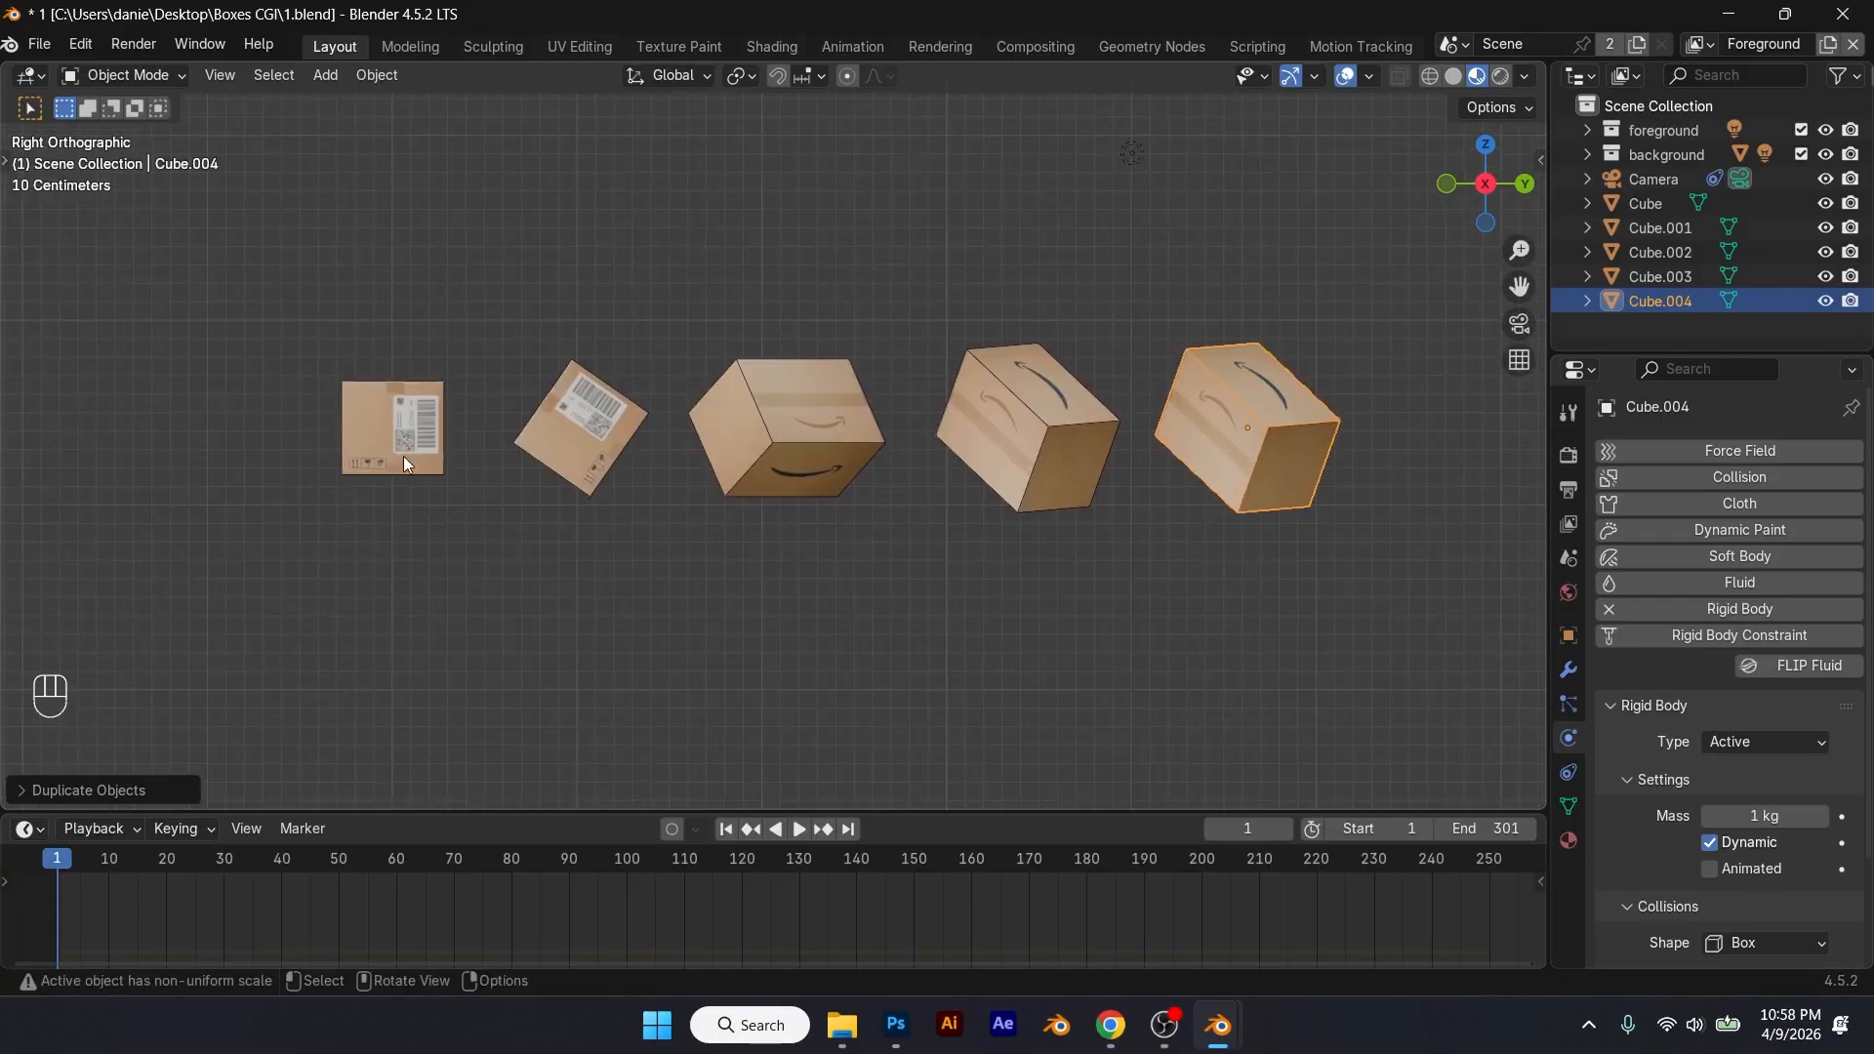
{"action": "left_click", "coordinate": [372, 414]}
{"action": "scroll", "coordinate": [1650, 882], "scroll_direction": "down", "scroll_amount": 3}
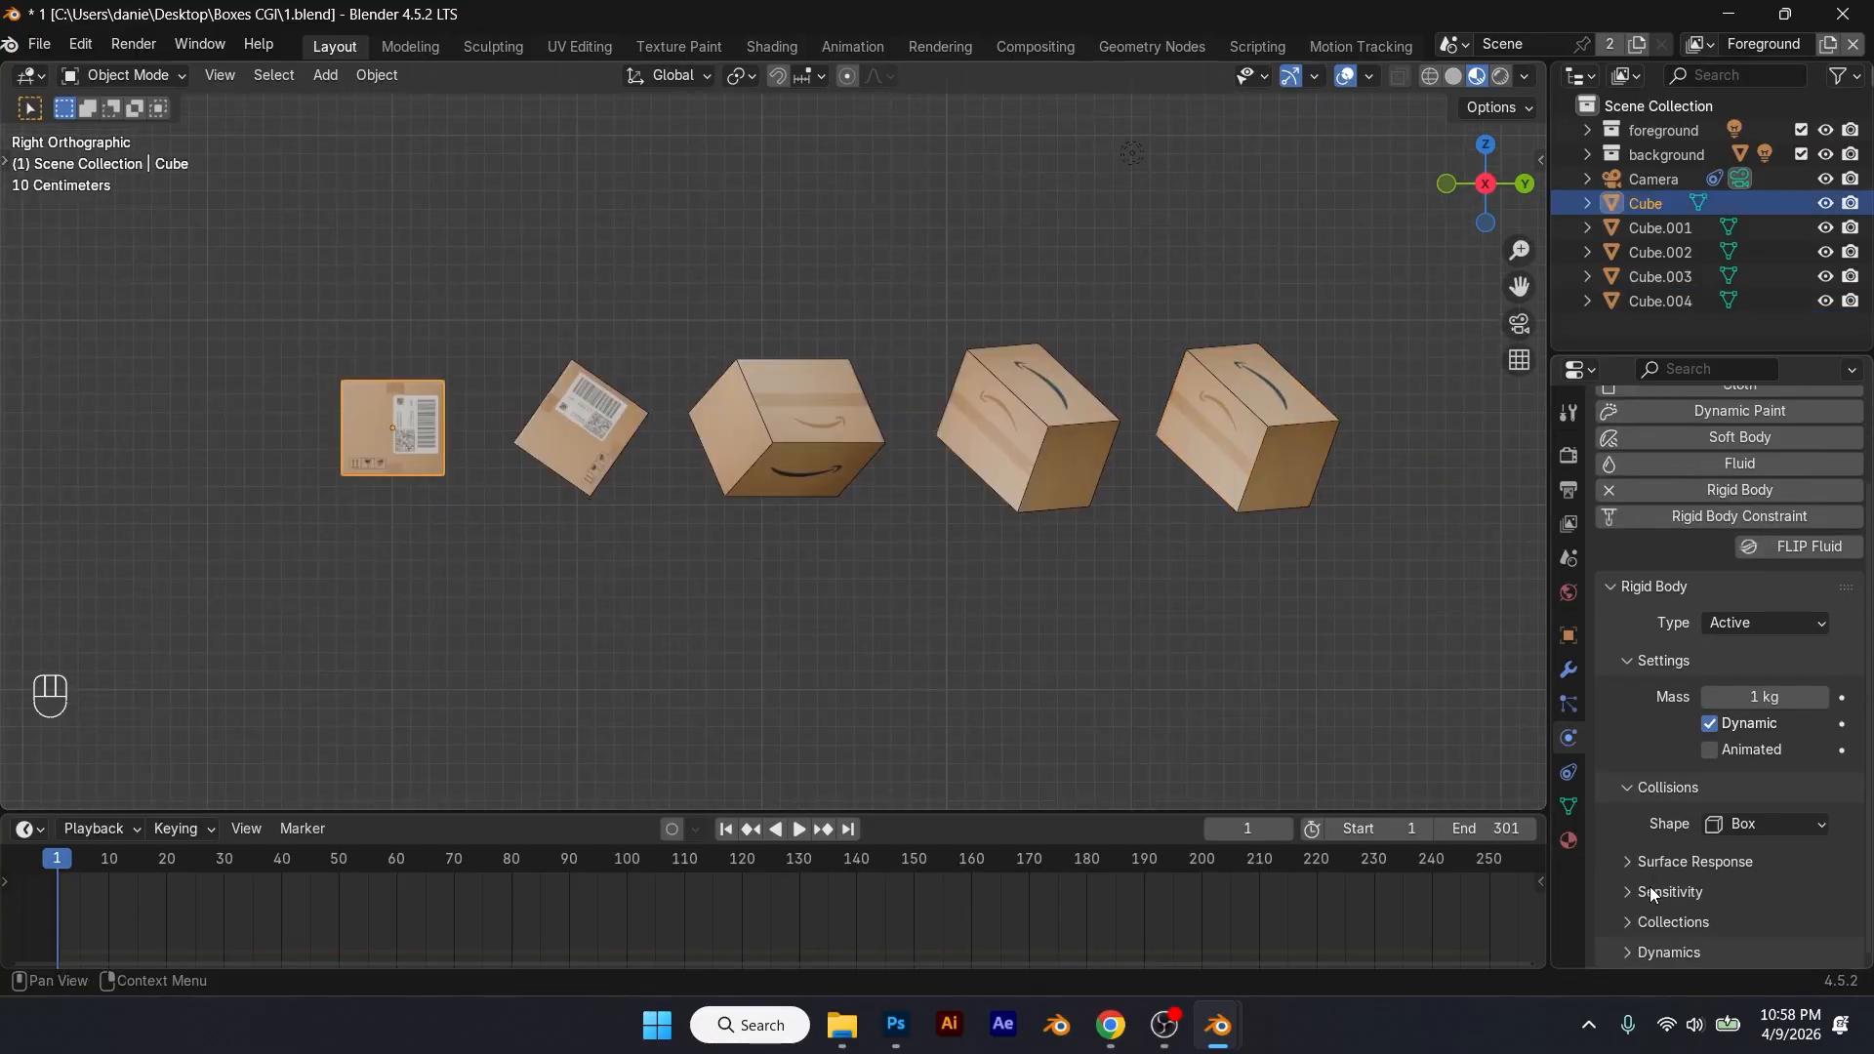
{"action": "left_click", "coordinate": [1650, 888]}
{"action": "left_click", "coordinate": [1641, 867]}
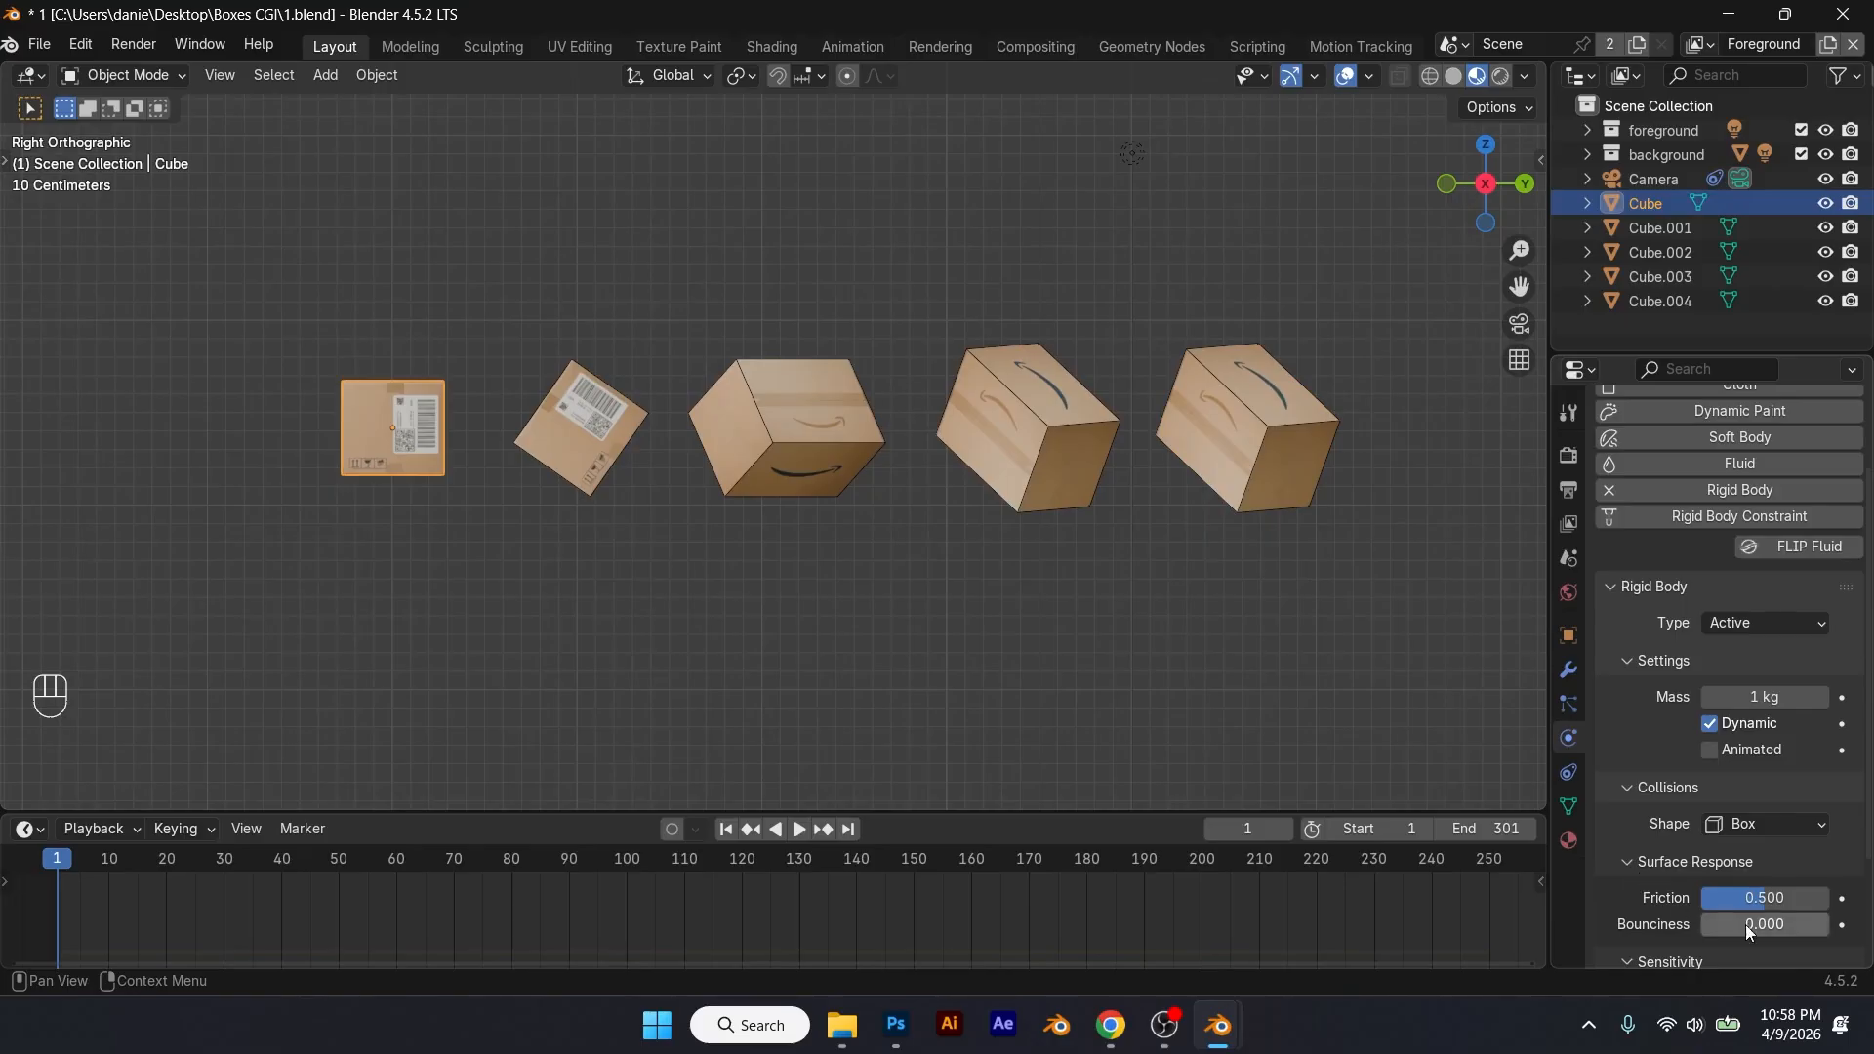
{"action": "left_click", "coordinate": [1774, 921]}
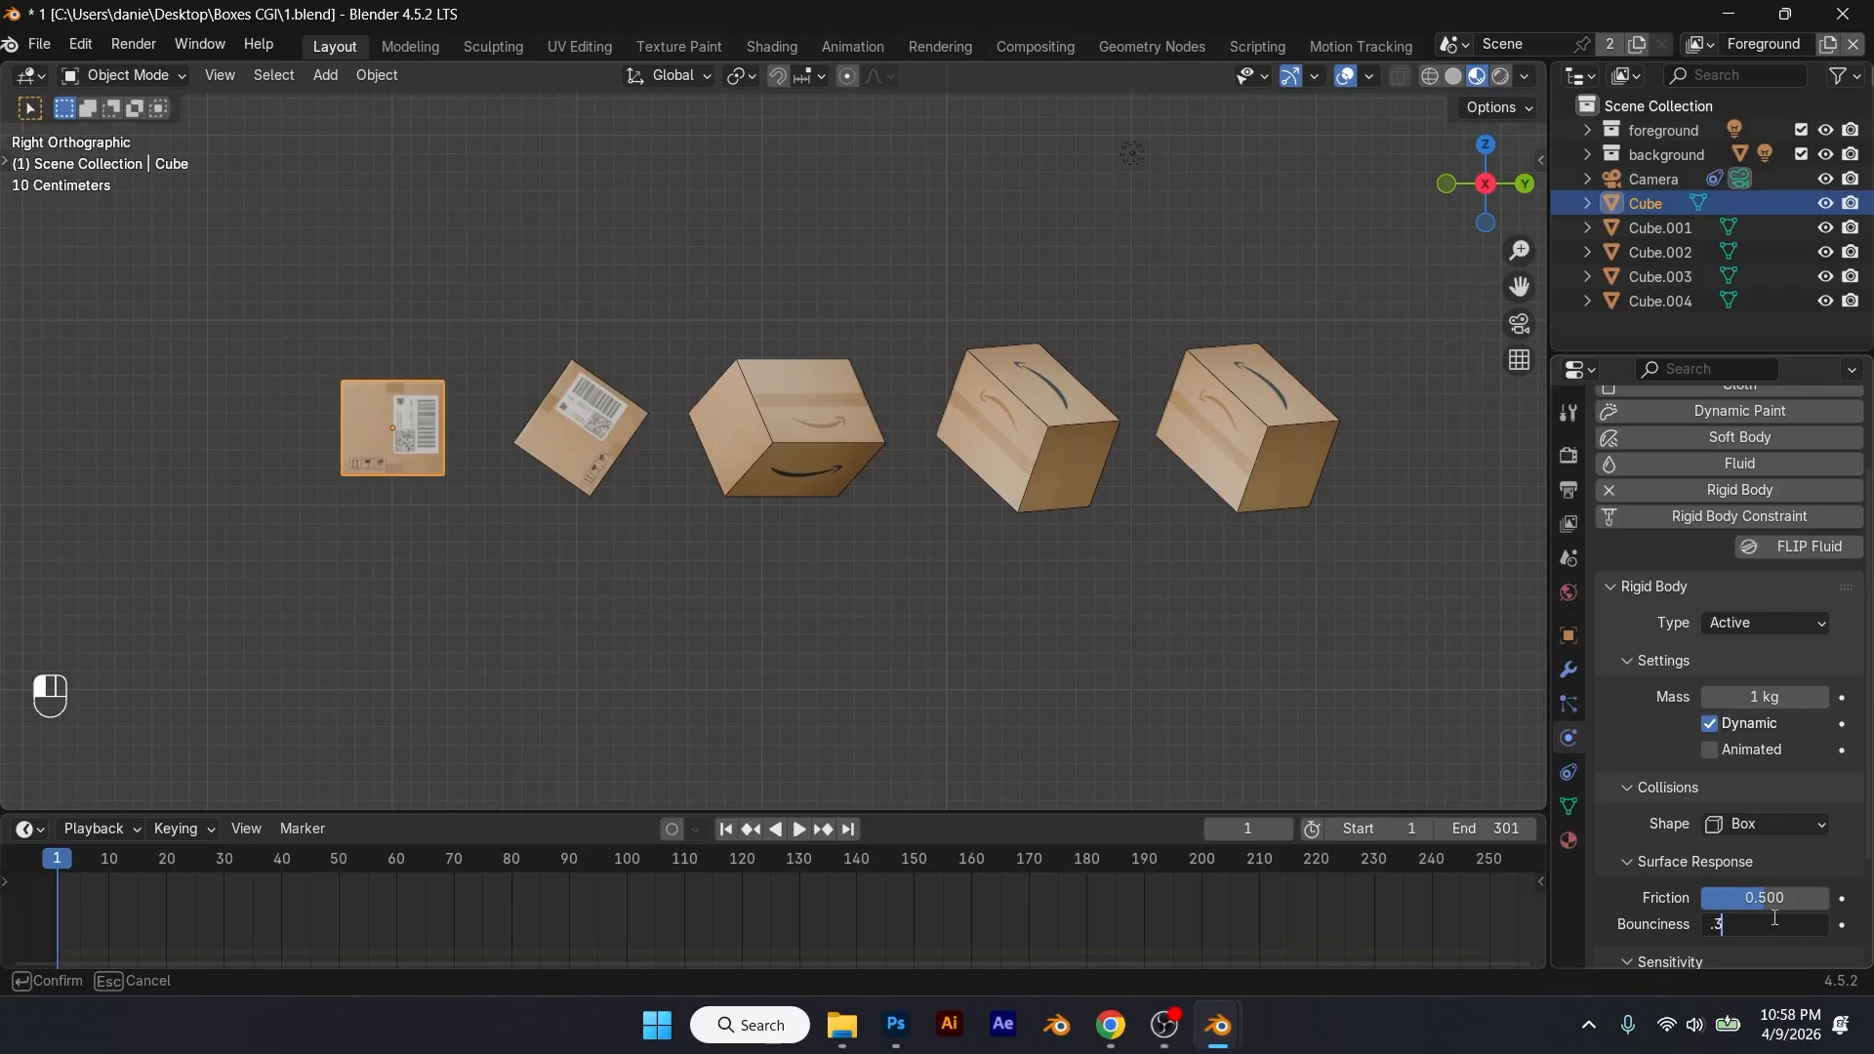
{"action": "key", "text": "Escape"}
{"action": "left_click", "coordinate": [576, 424]}
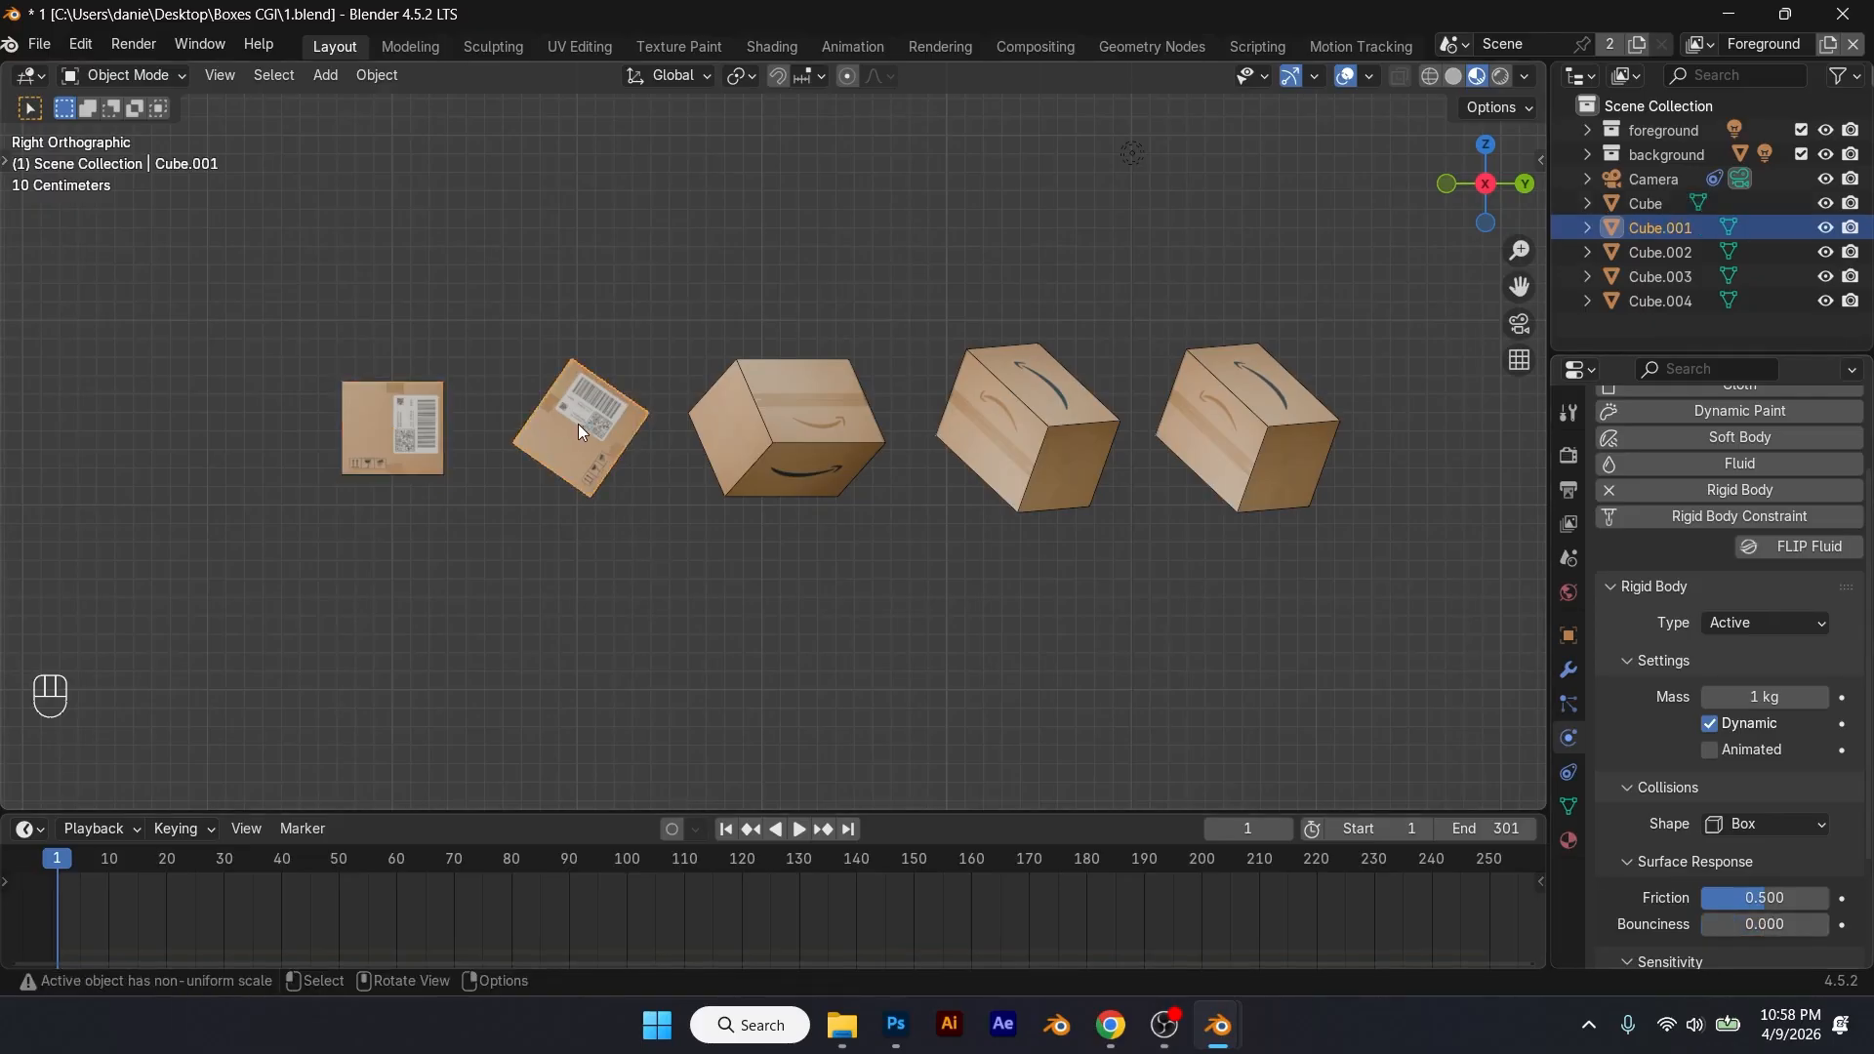
{"action": "left_click", "coordinate": [1775, 924]}
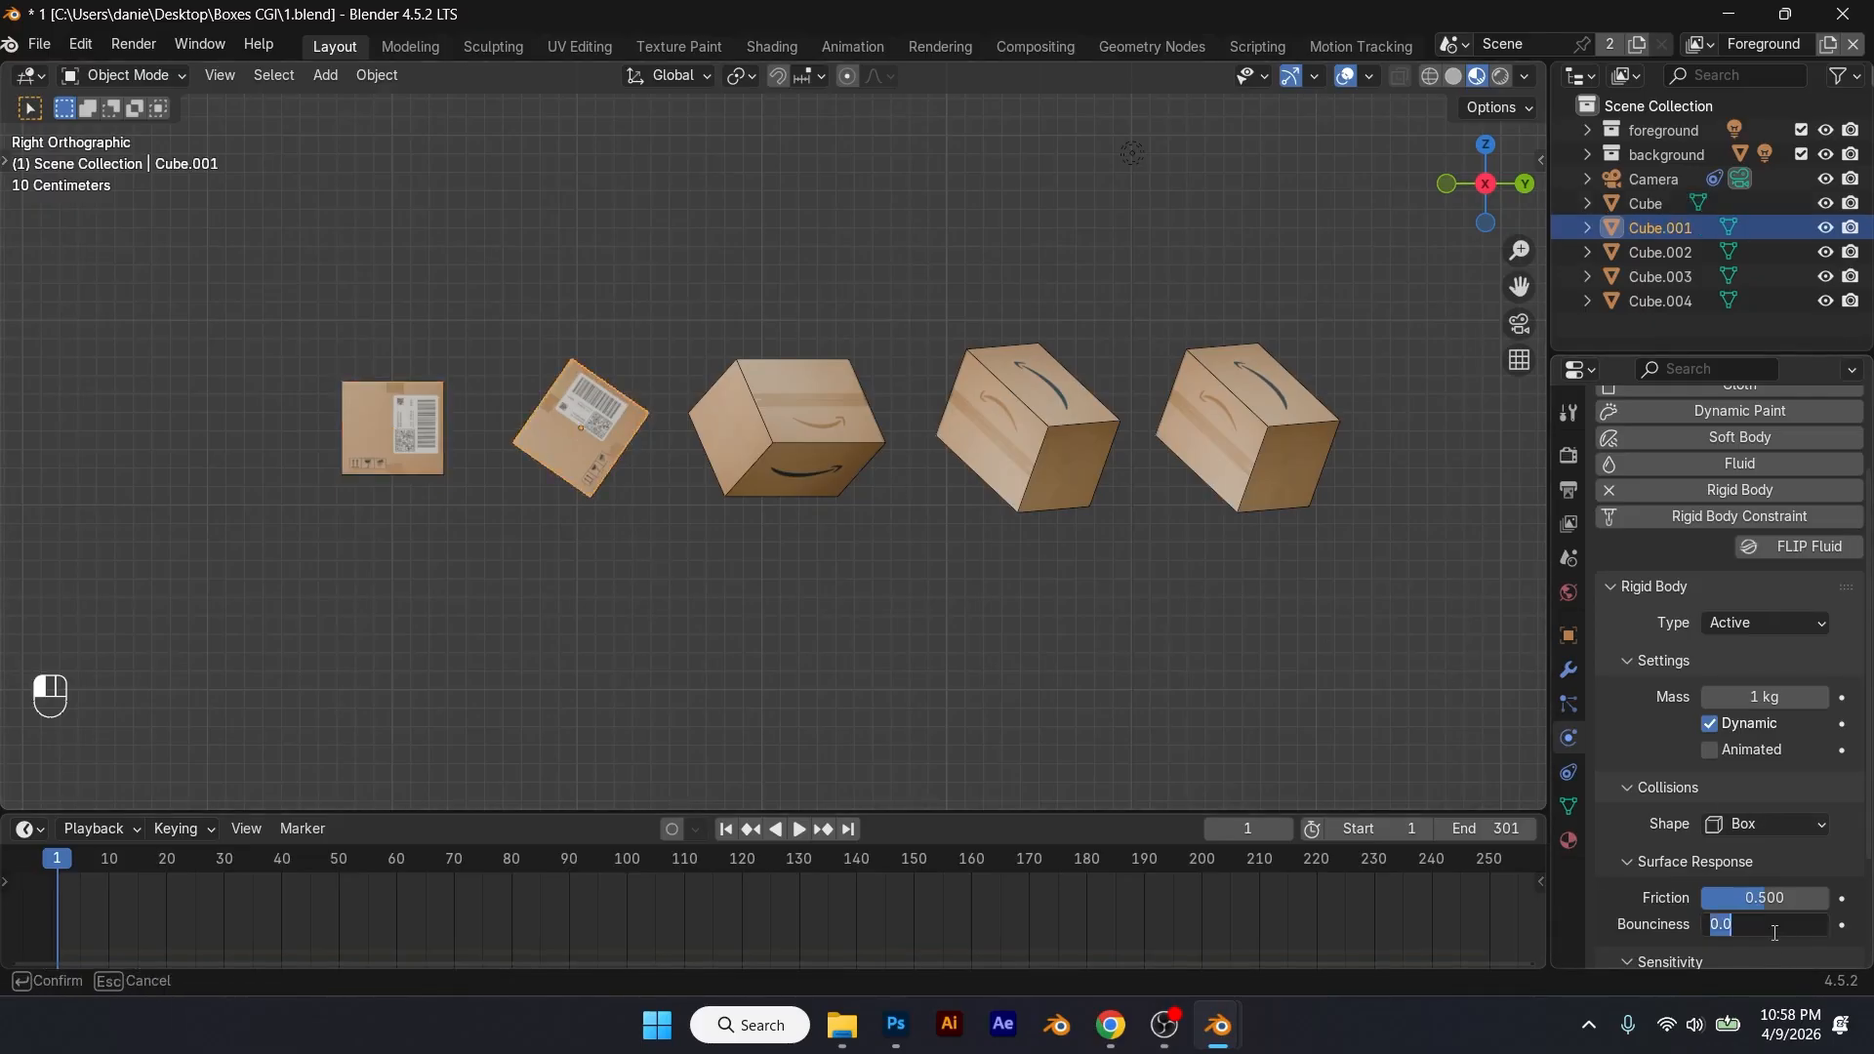
{"action": "key", "text": "Return"}
Step: Set the rigid body bounciness of the remaining three boxes to 0.3
{"action": "left_click", "coordinate": [795, 459]}
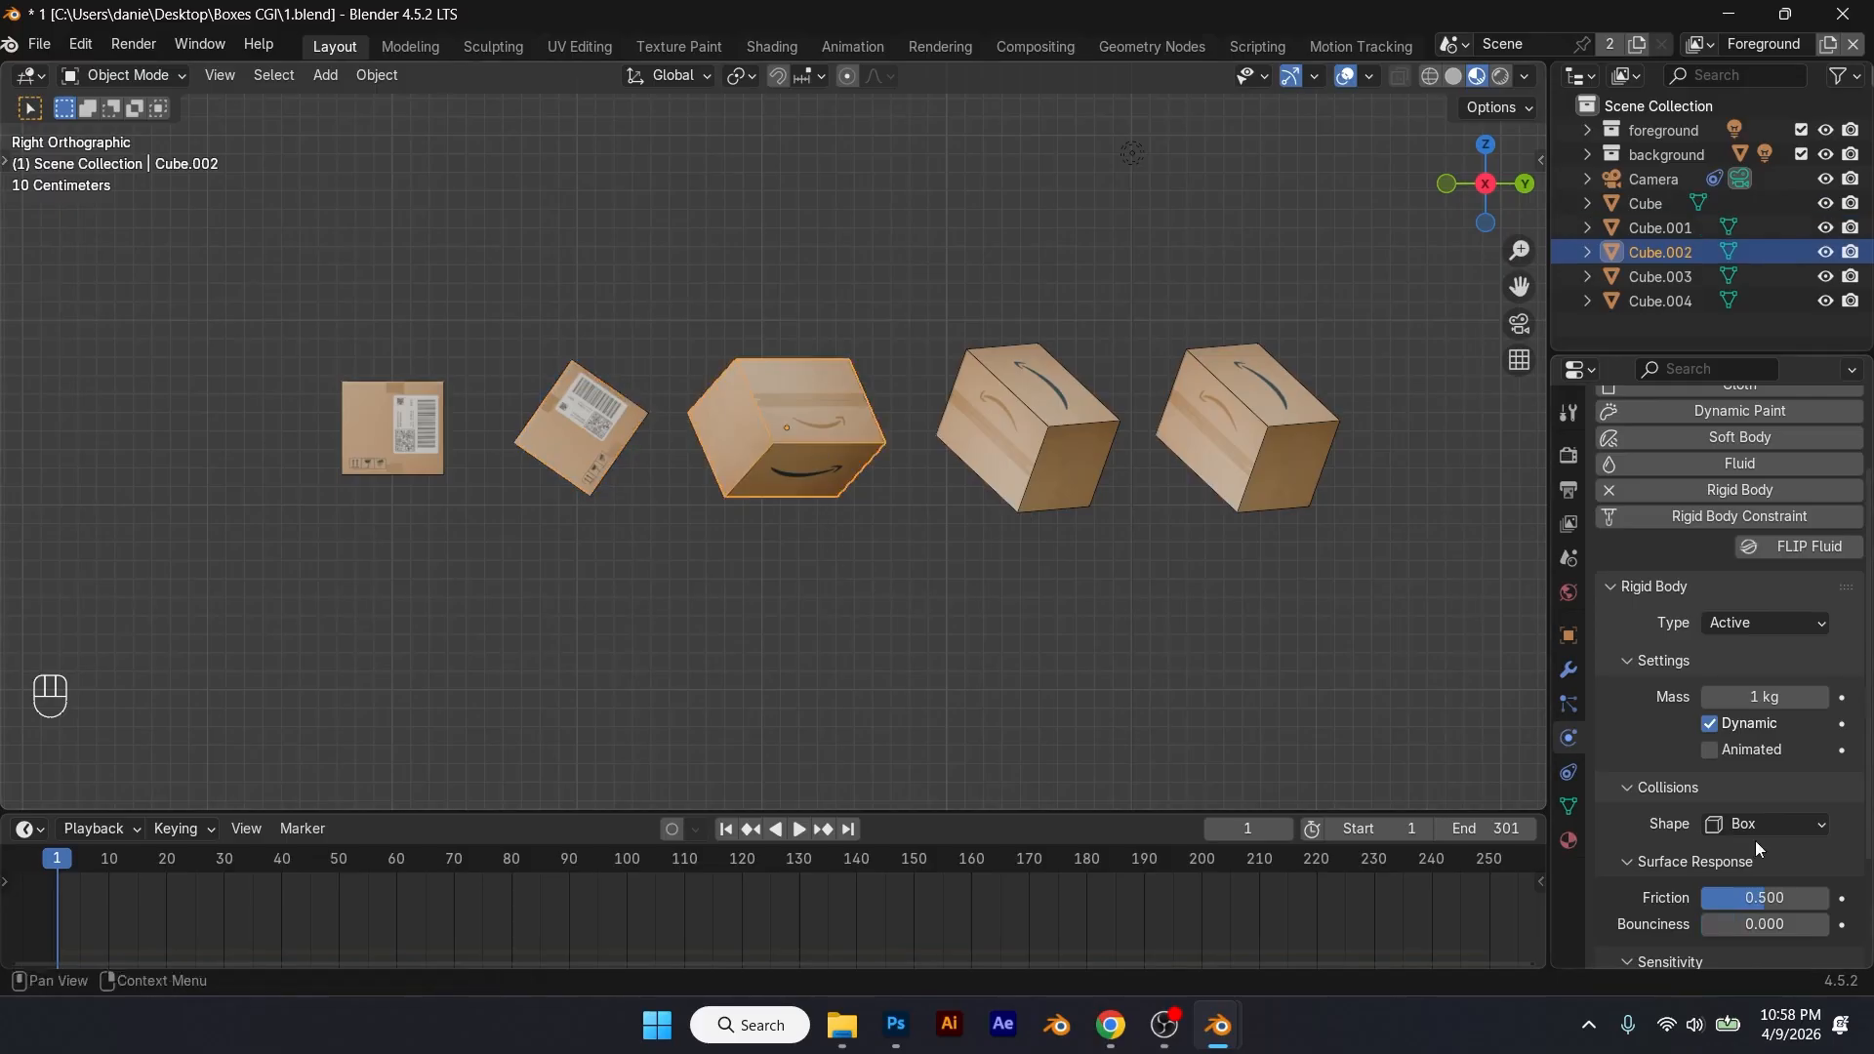
{"action": "left_click", "coordinate": [1025, 434]}
{"action": "left_click", "coordinate": [1741, 924]}
{"action": "type", "text": ".3"}
{"action": "key", "text": "Return"}
{"action": "left_click", "coordinate": [1210, 422]}
{"action": "left_click", "coordinate": [1783, 925]}
{"action": "type", "text": ".3"}
{"action": "key", "text": "Return"}
Step: Select the ground plane in Solid shading and set its rigid body bounciness to 0.3
{"action": "scroll", "coordinate": [1145, 746], "scroll_direction": "down", "scroll_amount": 3}
{"action": "middle_click_drag", "start_coordinate": [1043, 717], "coordinate": [1103, 773]}
{"action": "left_click", "coordinate": [1456, 77]}
{"action": "left_click", "coordinate": [1396, 576]}
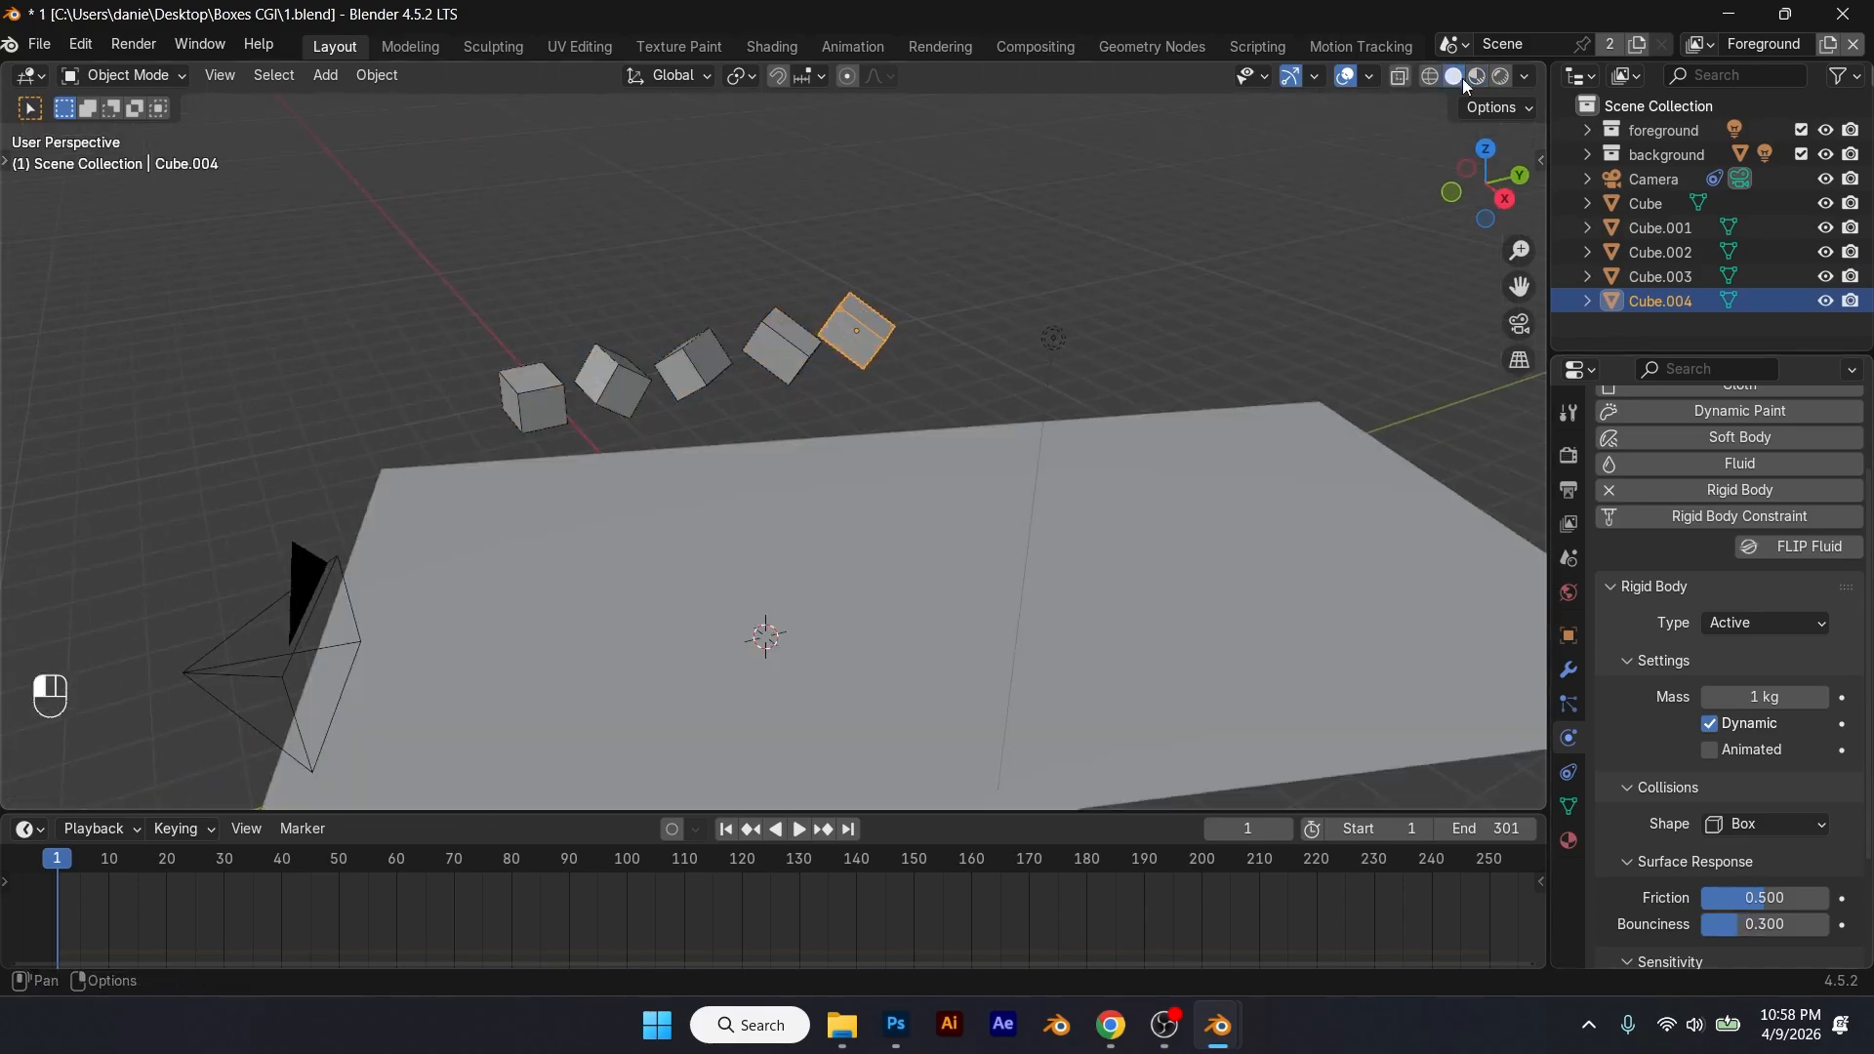
{"action": "left_click", "coordinate": [1765, 902]}
{"action": "type", "text": ".3"}
{"action": "key", "text": "Return"}
Step: Play the box simulation through the camera in Solid shading, save the project, and return to frame 1
{"action": "middle_click_drag", "start_coordinate": [962, 325], "coordinate": [1121, 281]}
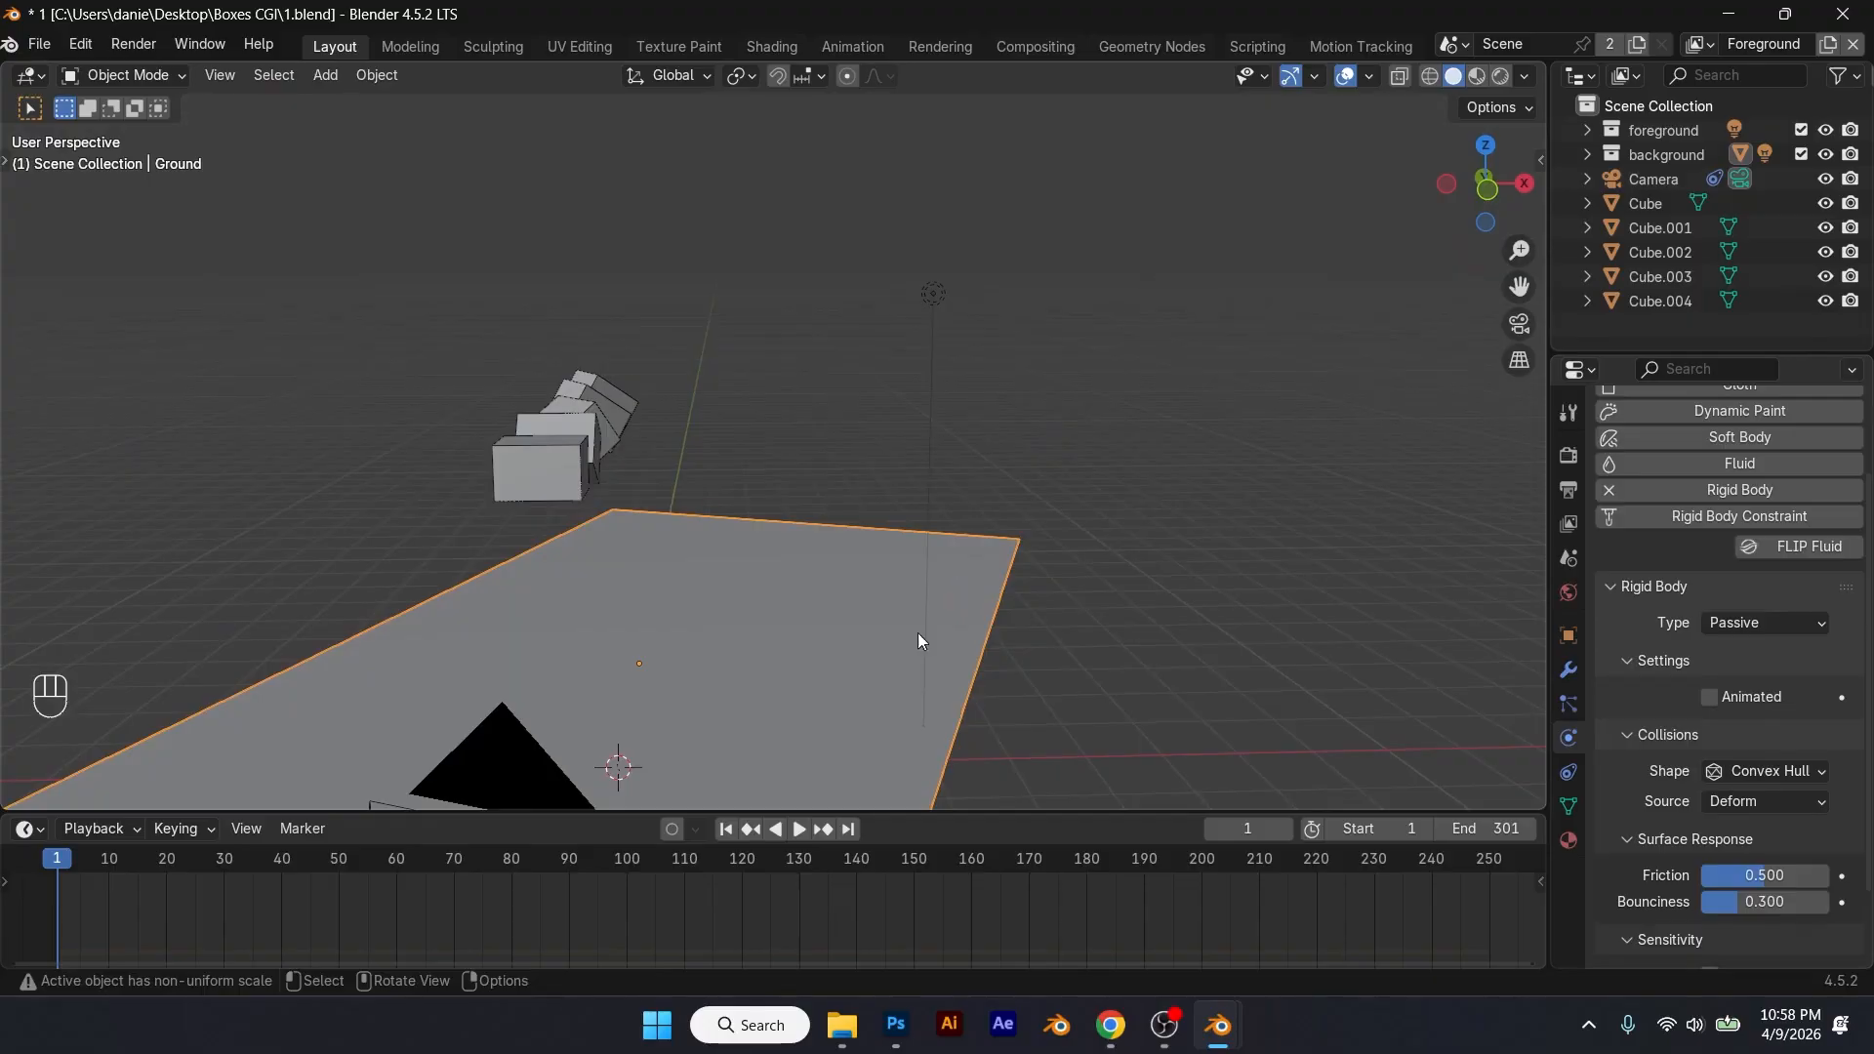
{"action": "left_click", "coordinate": [1502, 77]}
{"action": "key", "text": "KP_0"}
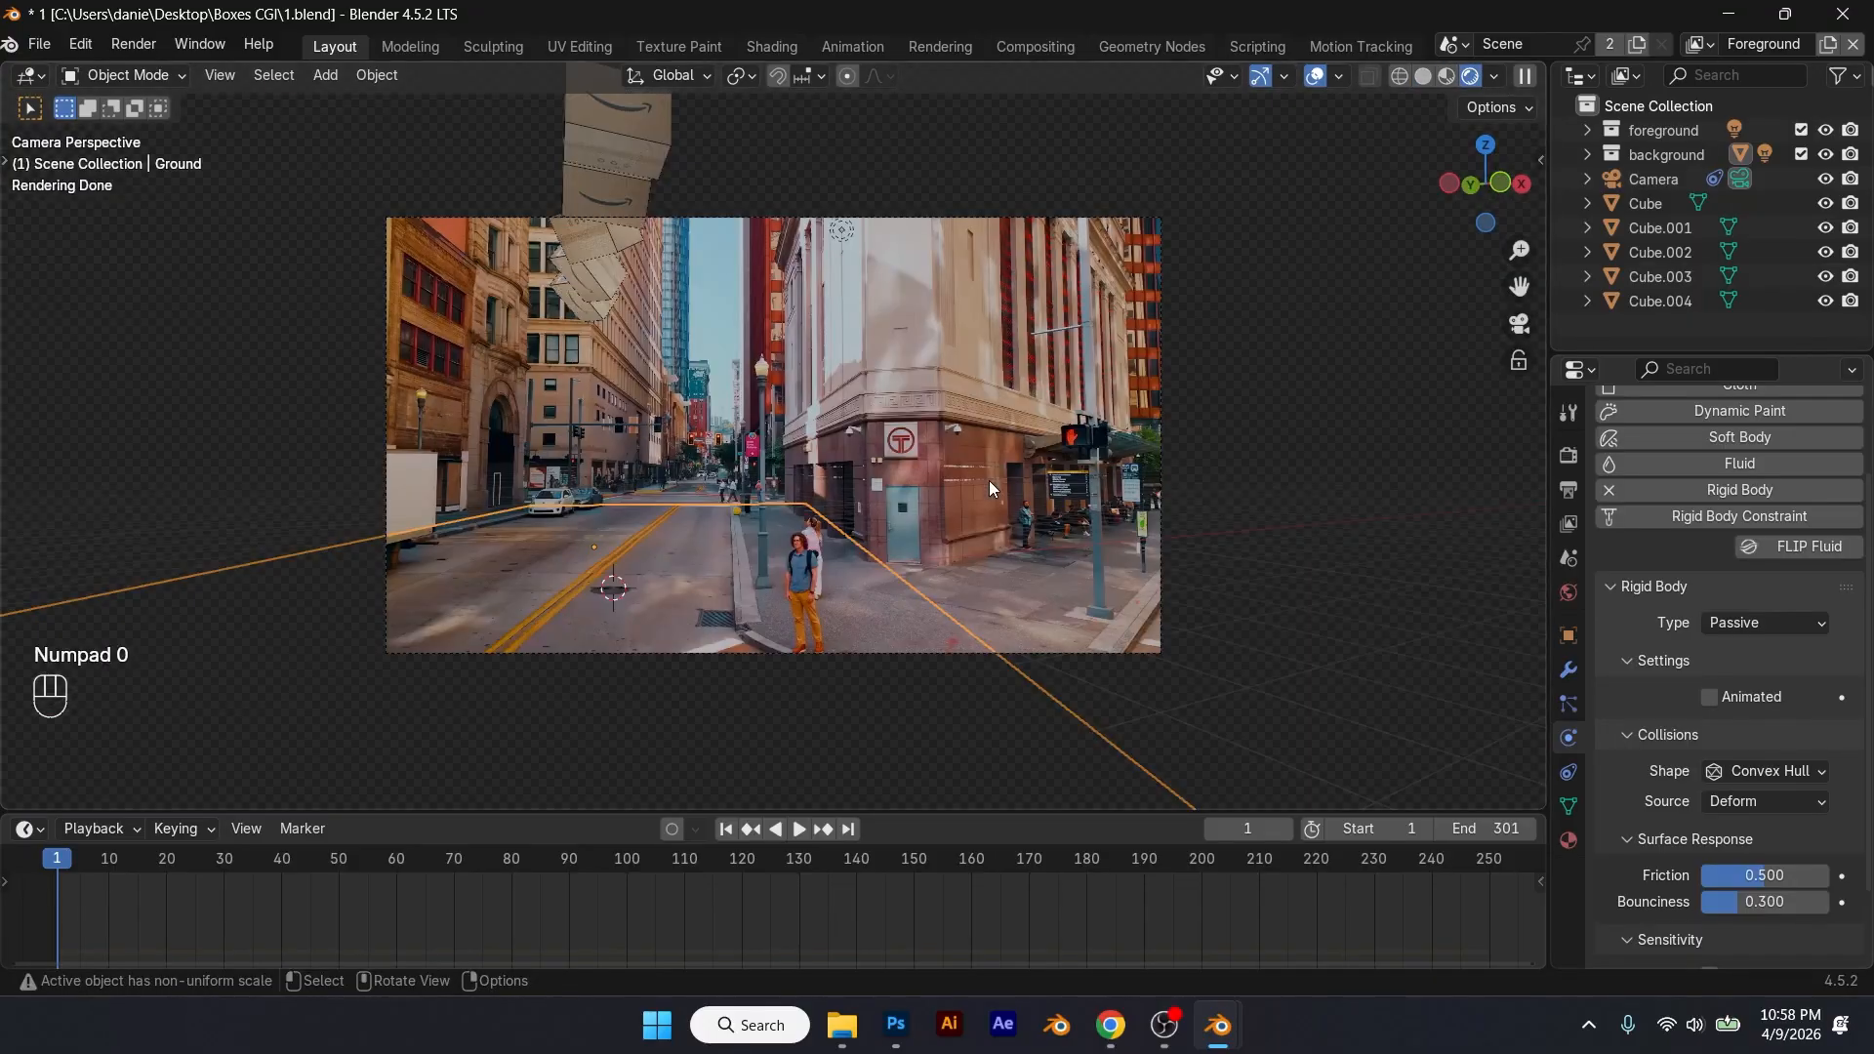
{"action": "left_click", "coordinate": [1423, 77]}
{"action": "key", "text": "space"}
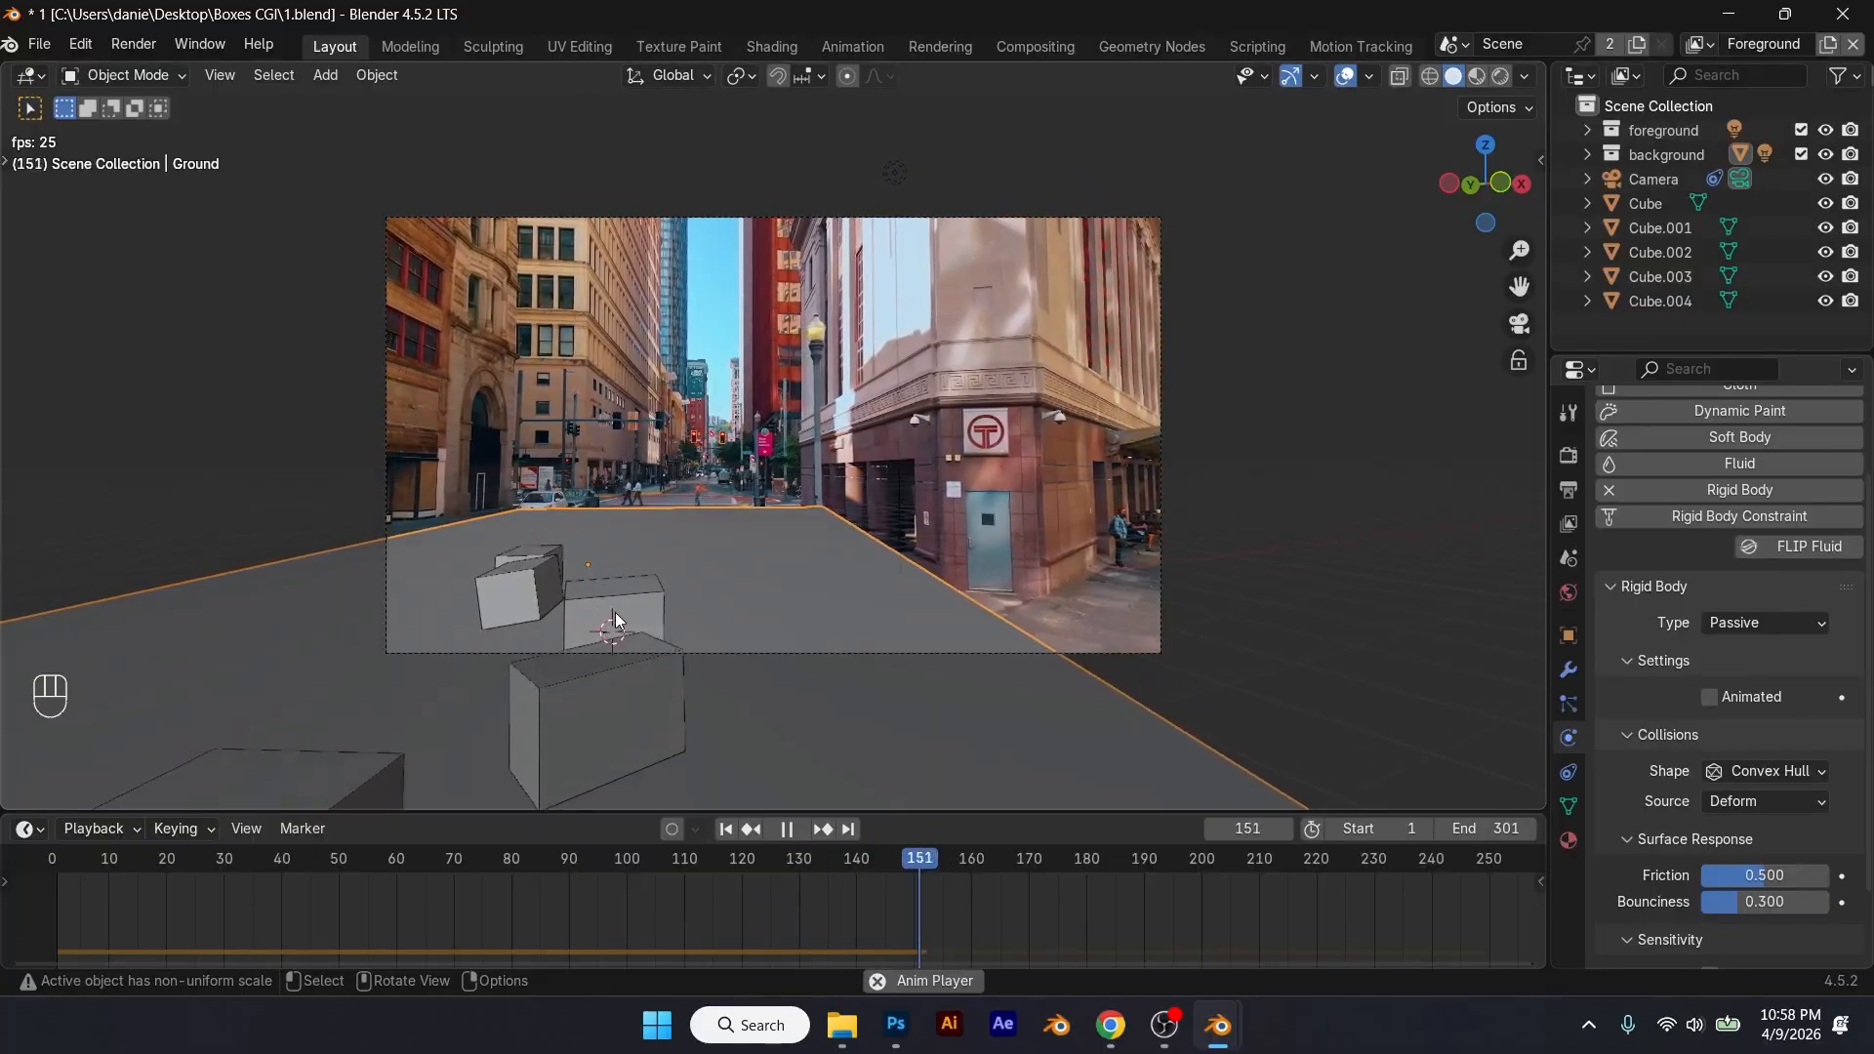
{"action": "key", "text": "space"}
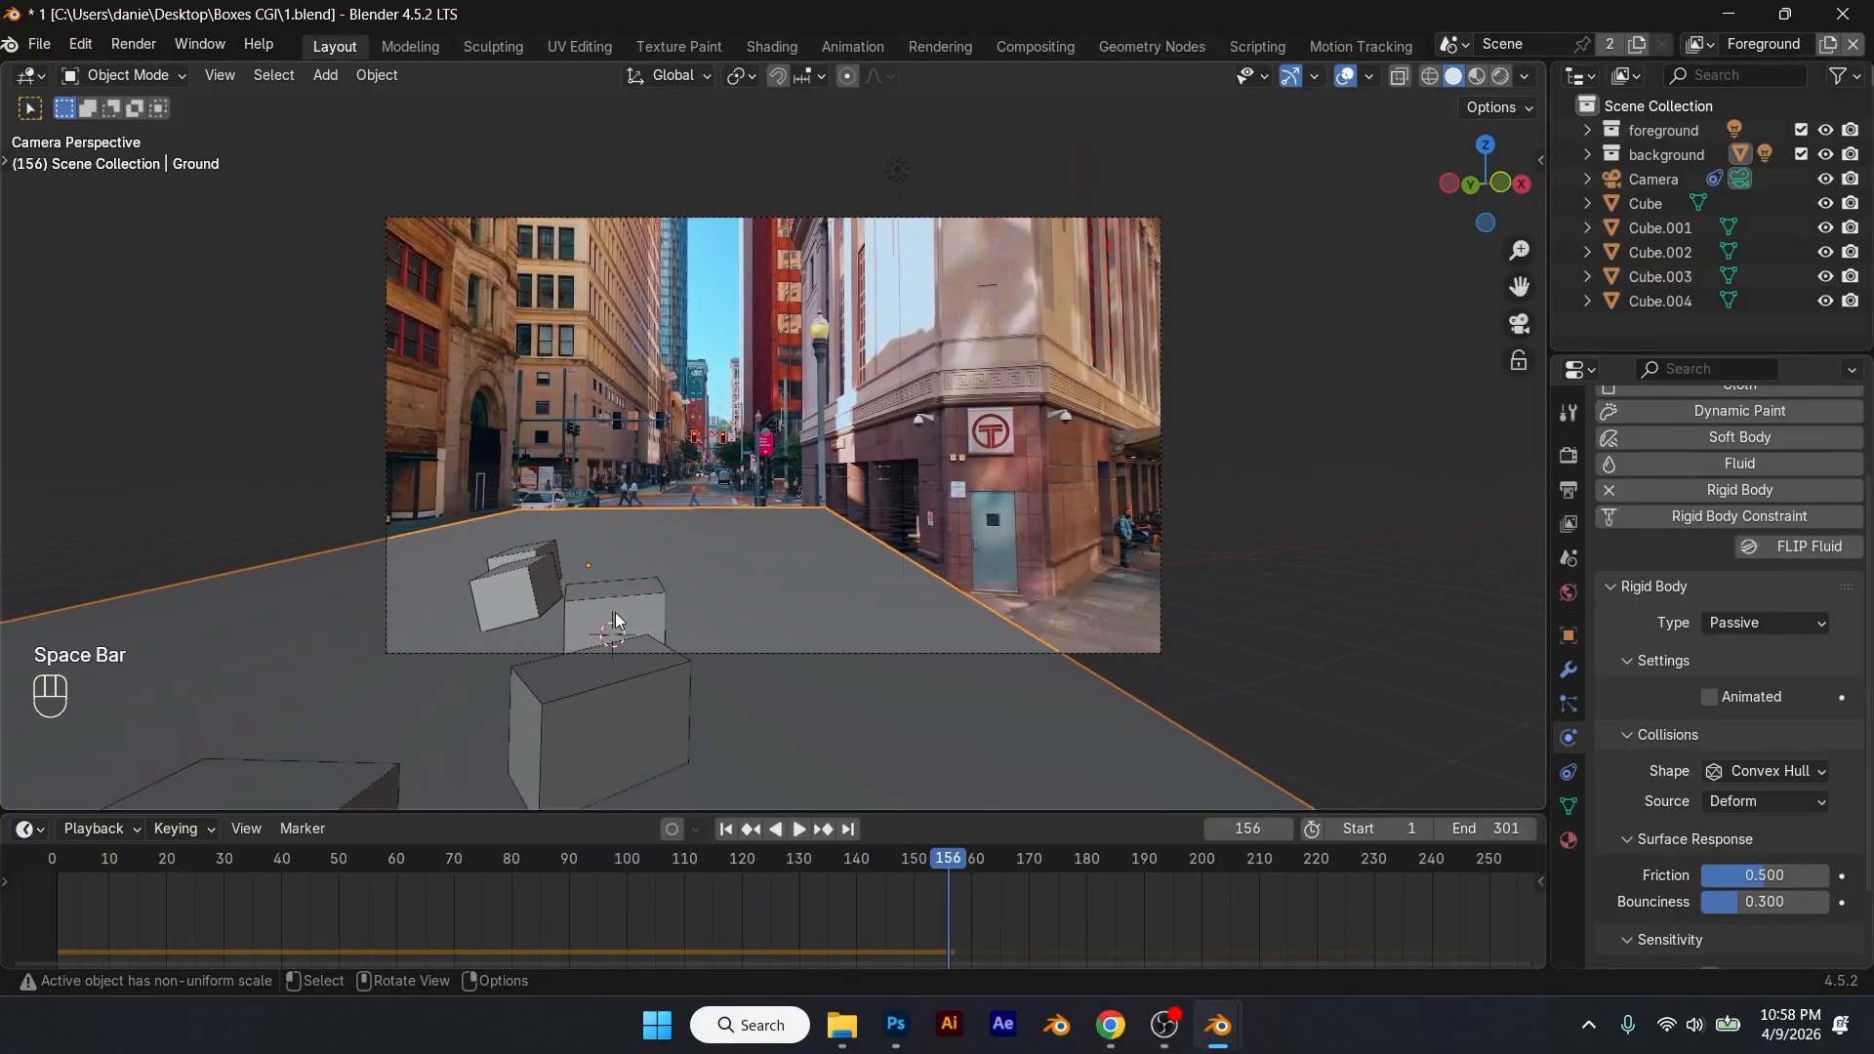
{"action": "key", "text": "ctrl+s"}
{"action": "left_click", "coordinate": [727, 830]}
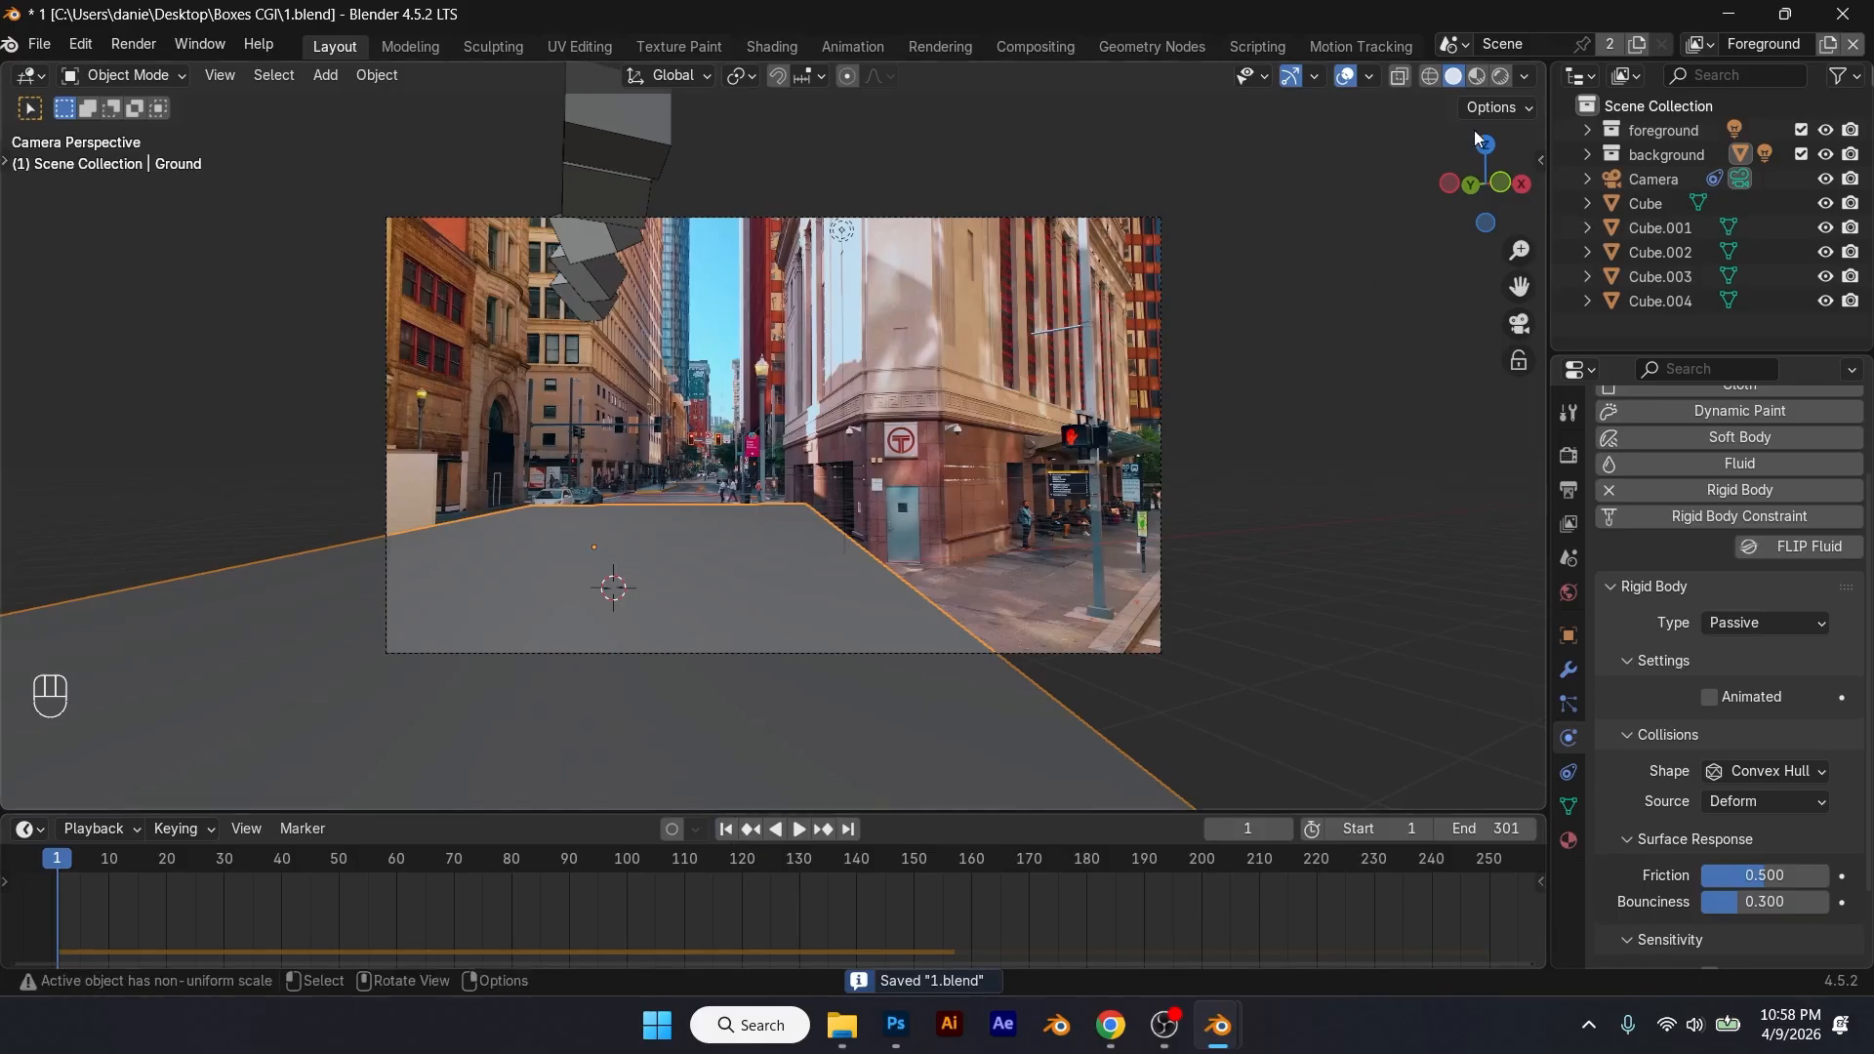
Step: Play the falling boxes through the camera in Rendered shading and return to the first frame
{"action": "left_click", "coordinate": [1502, 76]}
{"action": "key", "text": "space"}
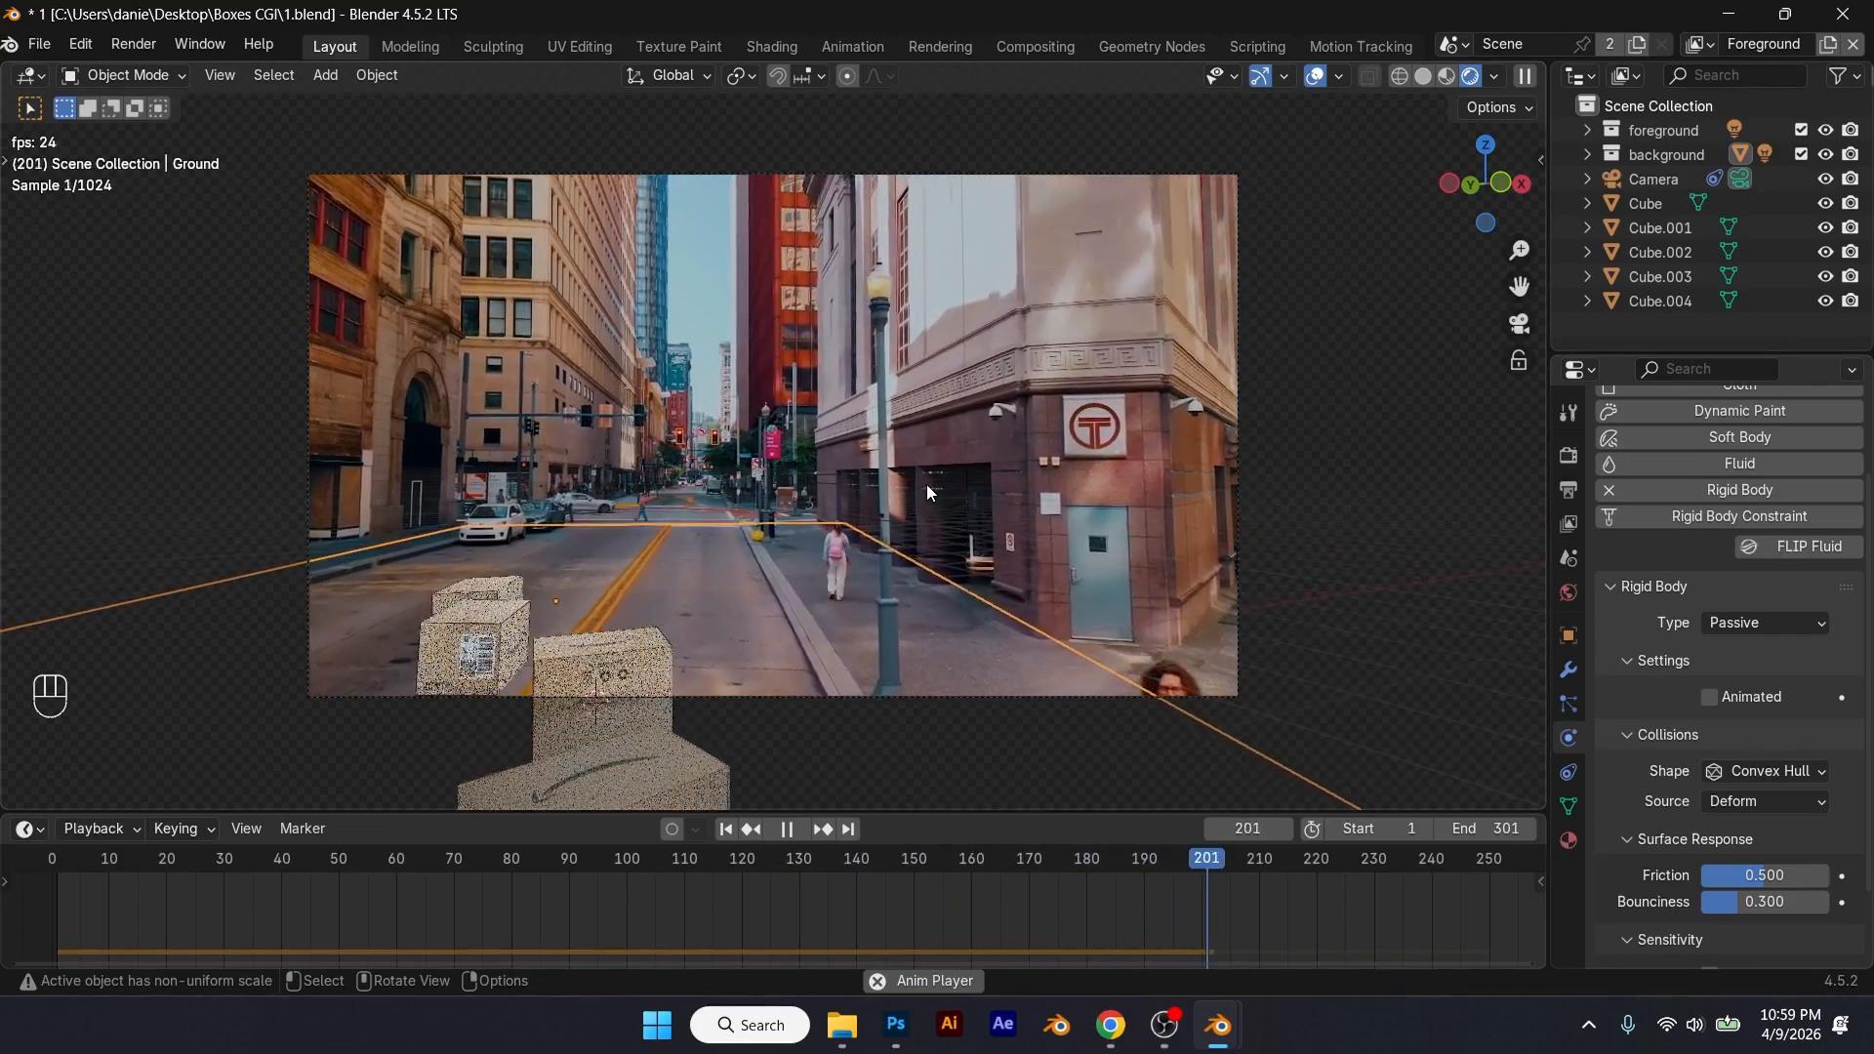
{"action": "key", "text": "space"}
{"action": "key", "text": "space"}
{"action": "key", "text": "space"}
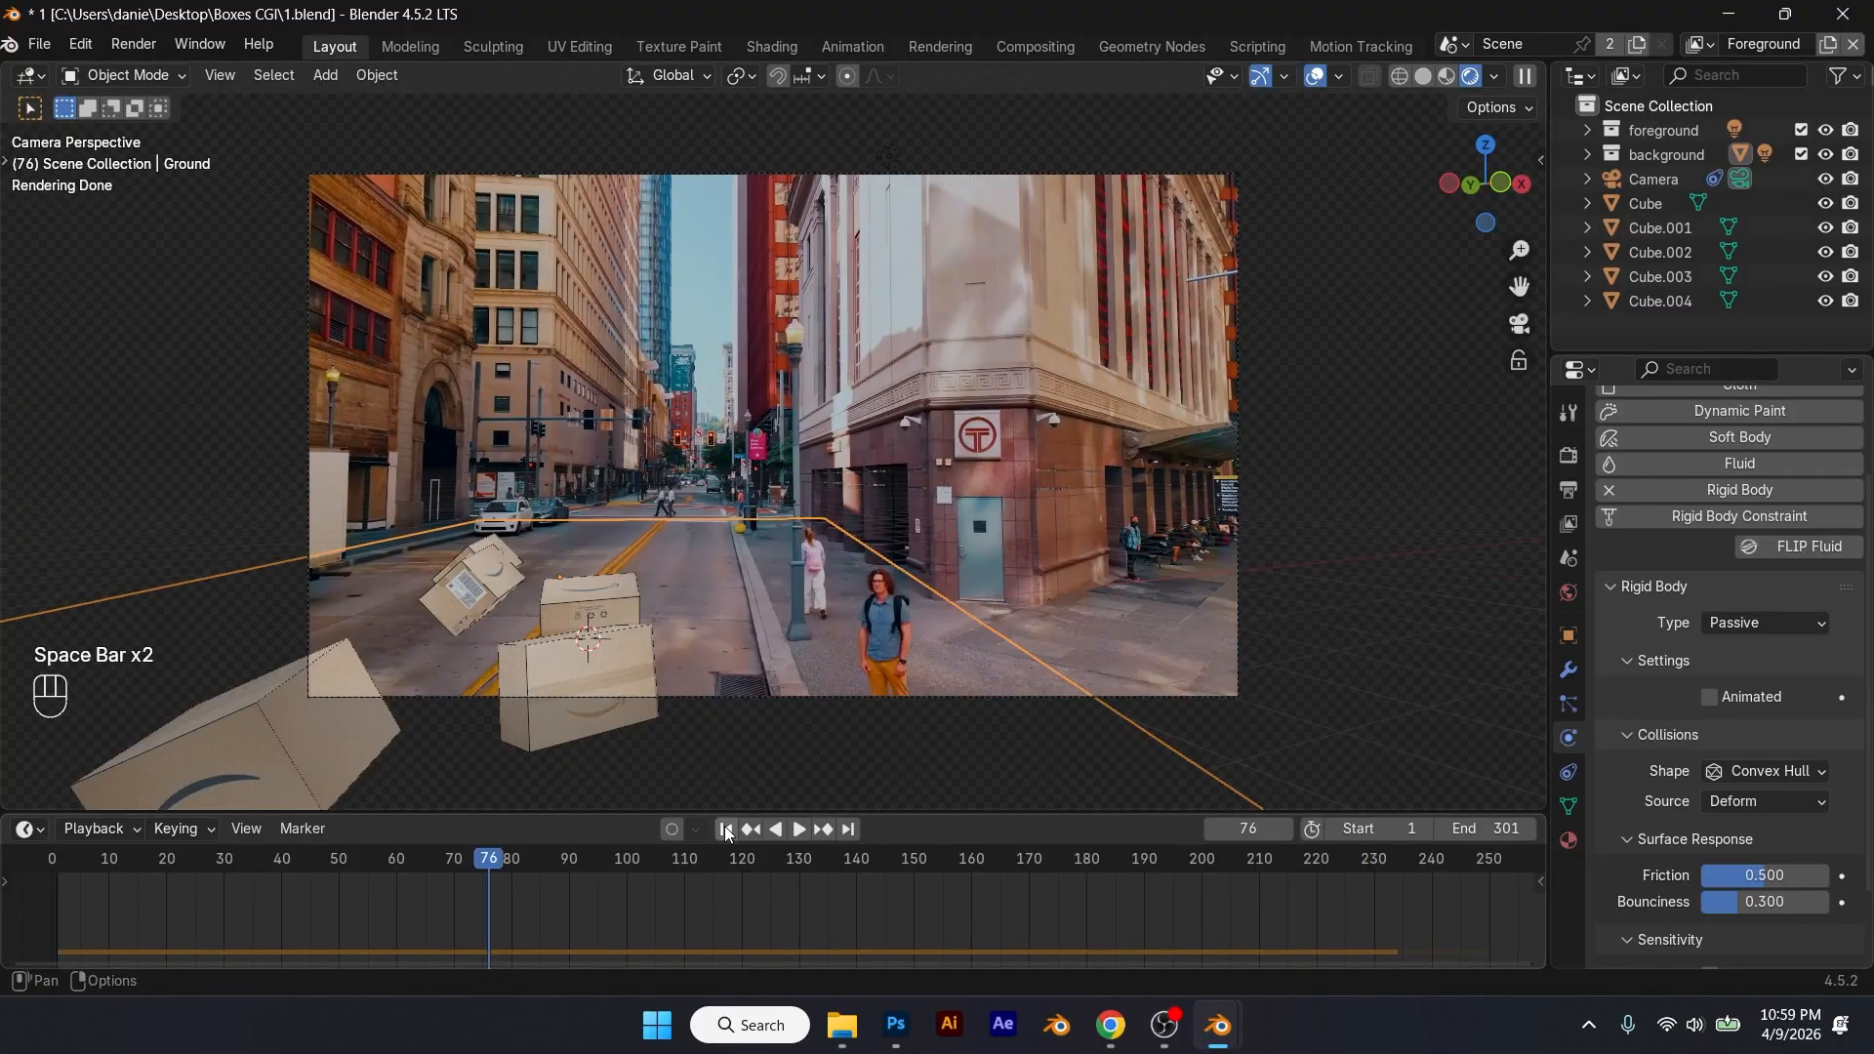
{"action": "left_click", "coordinate": [727, 831]}
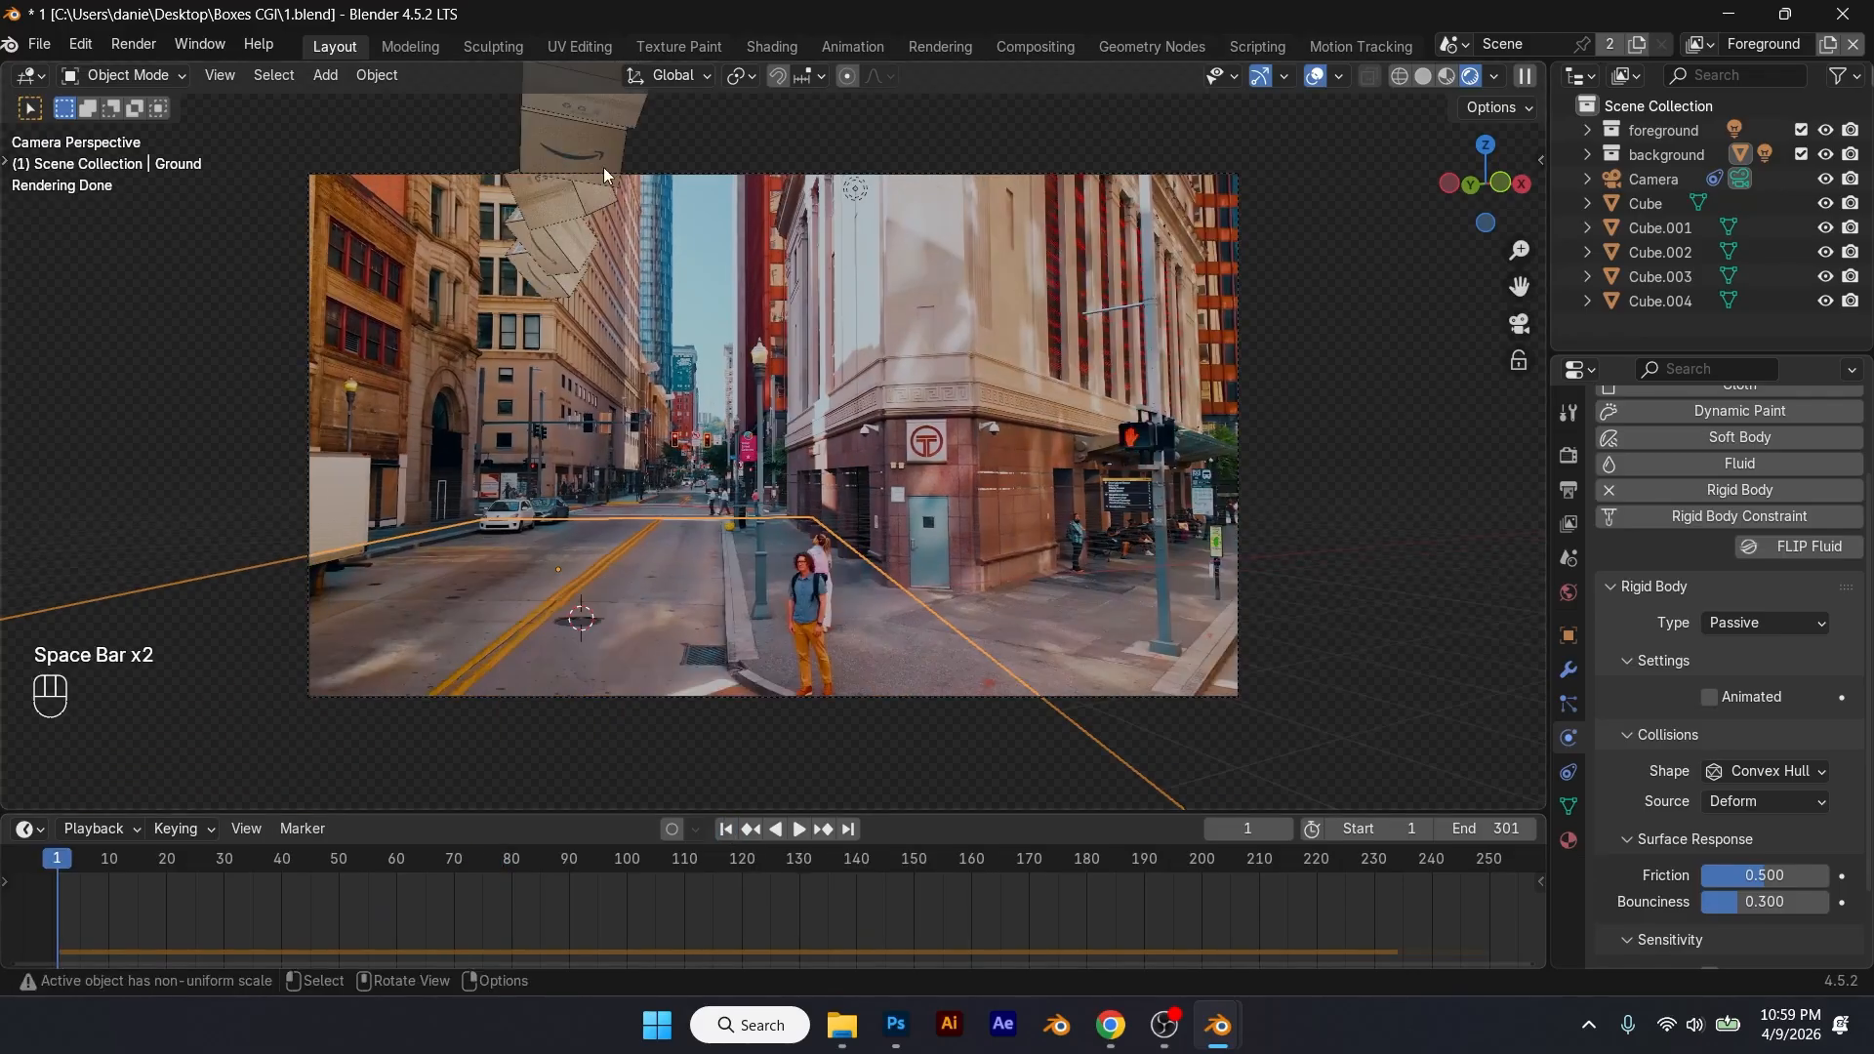
Step: Switch to Solid shading, select all five boxes without the camera, and move them higher above the ground
{"action": "left_click", "coordinate": [1420, 78]}
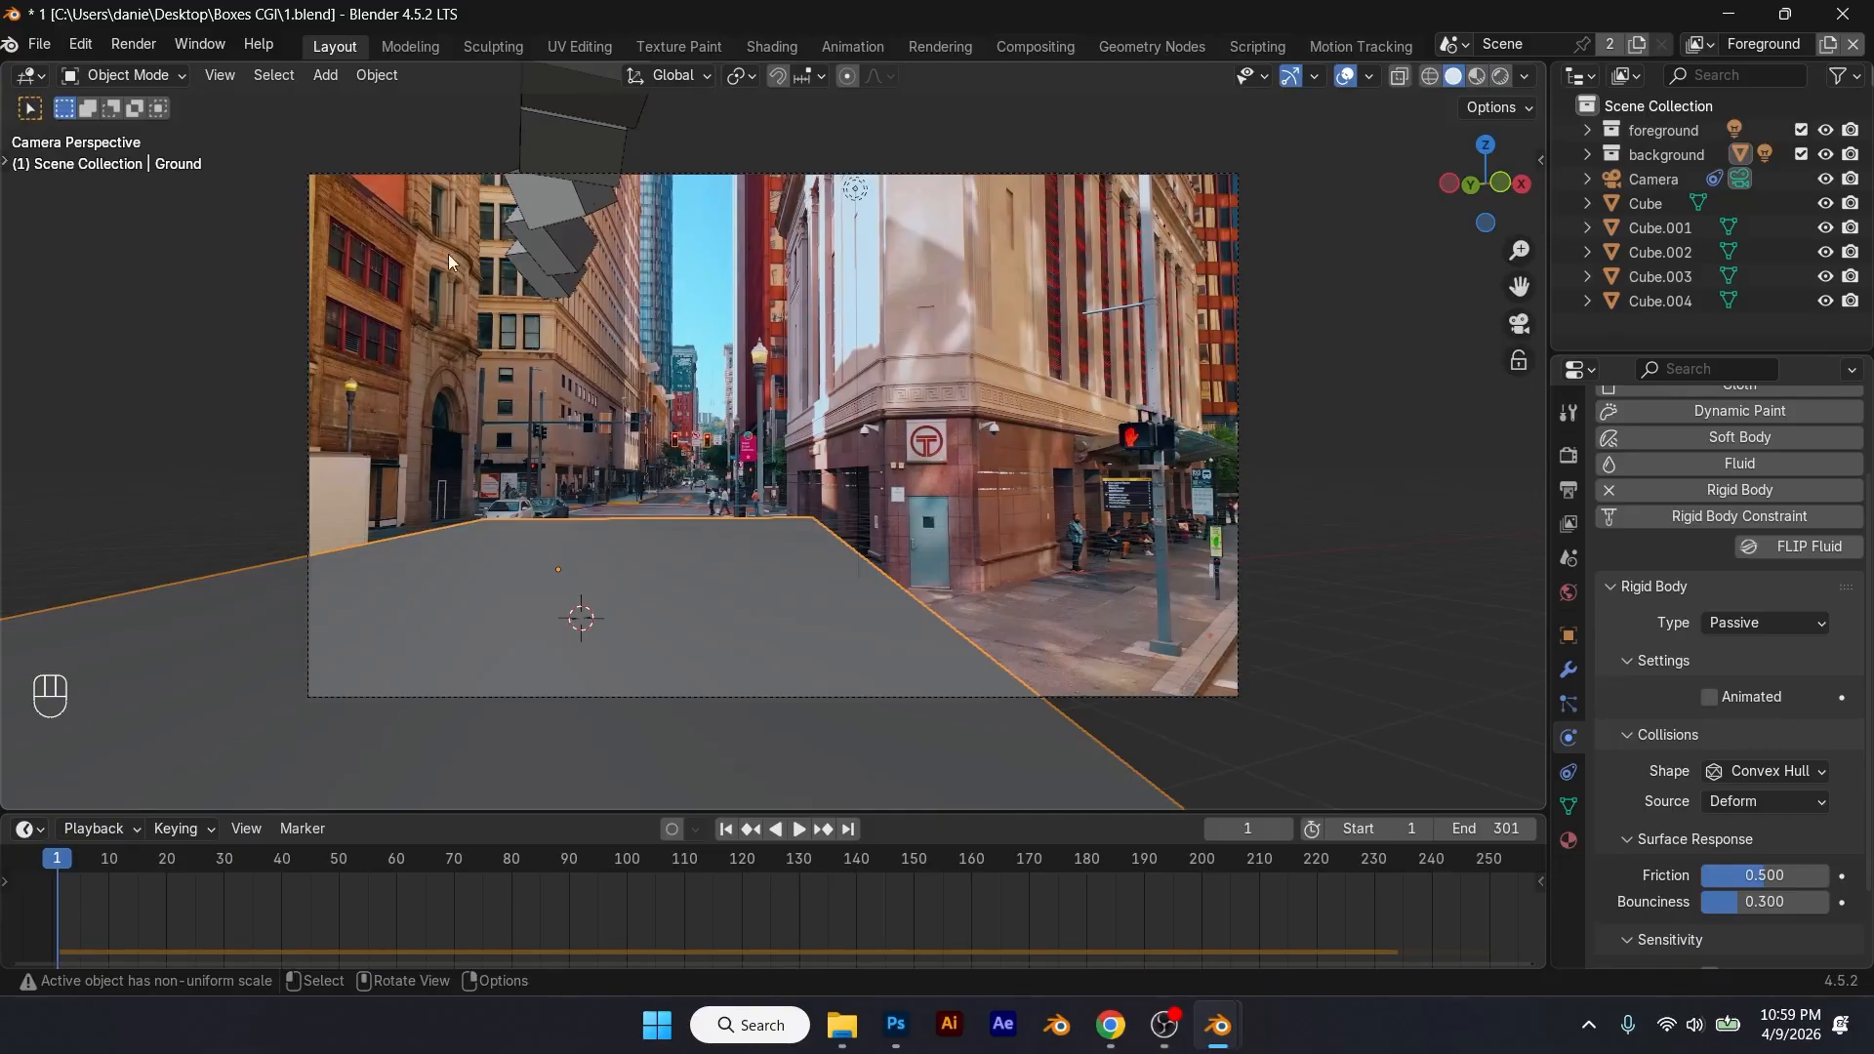
{"action": "left_click", "coordinate": [559, 85]}
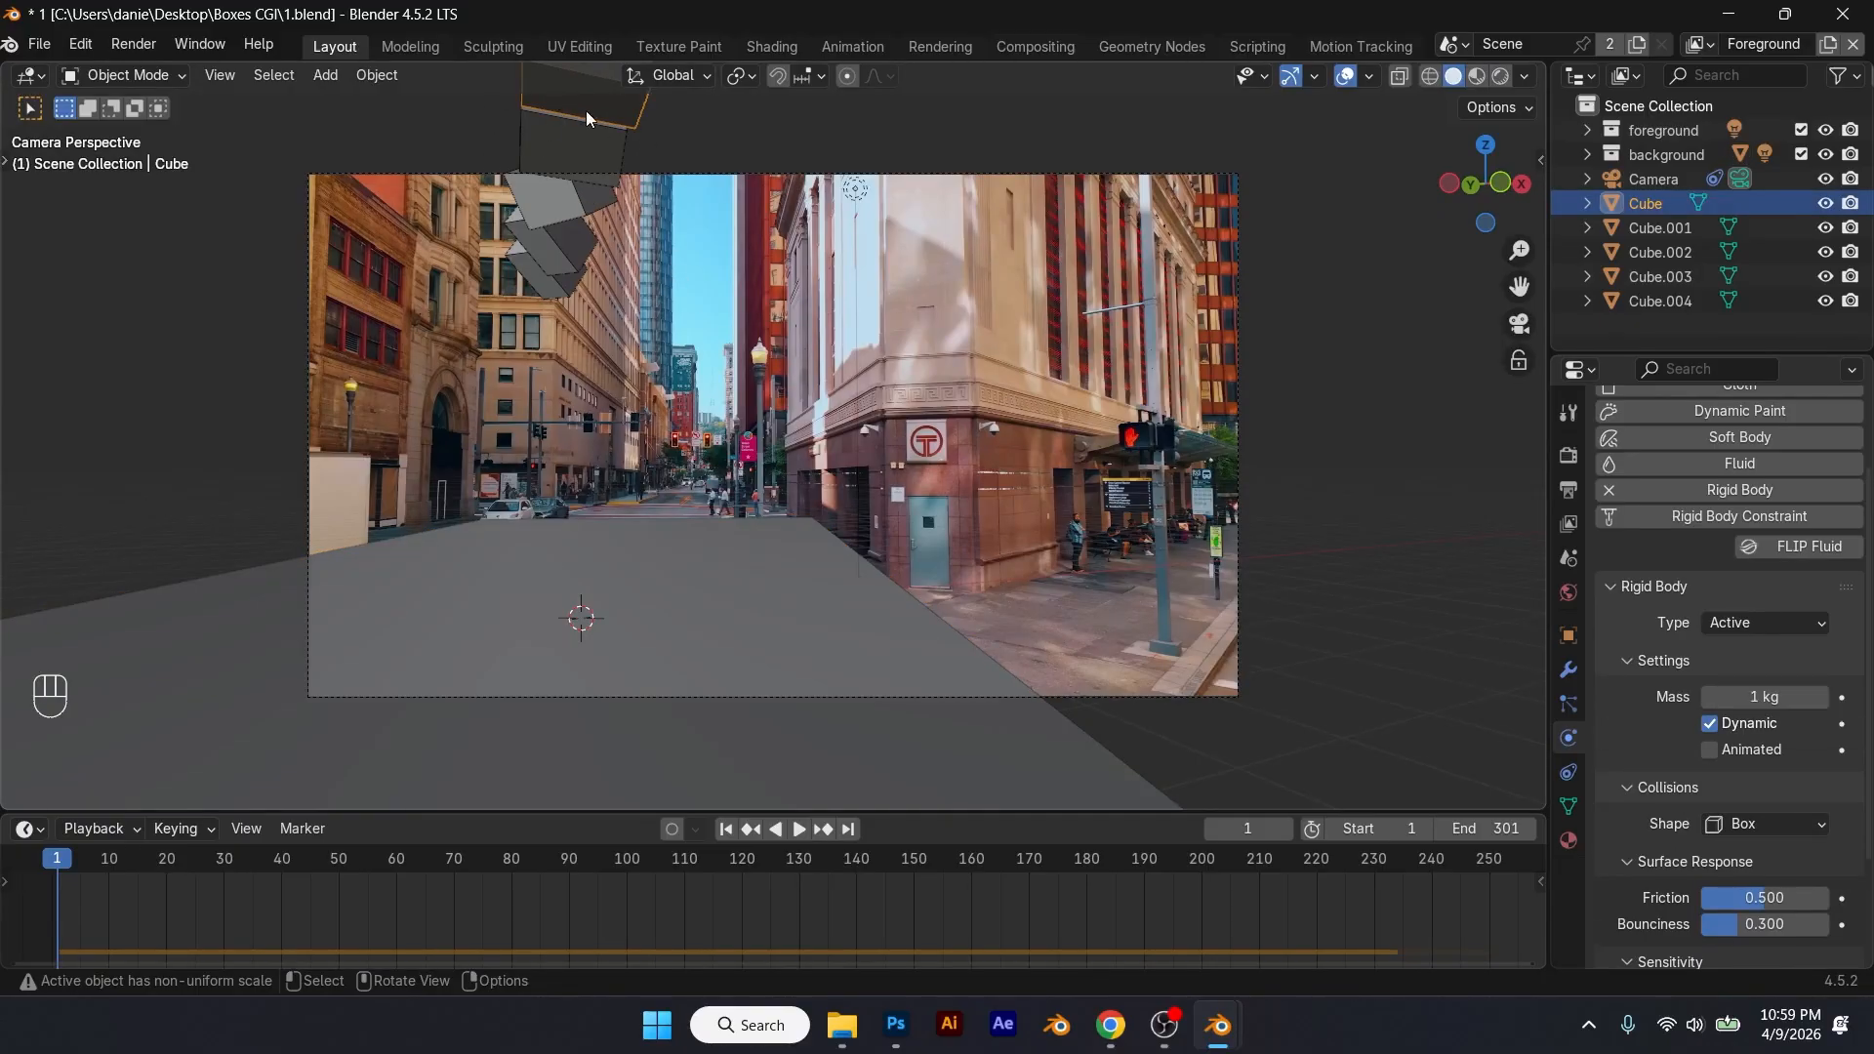
{"action": "scroll", "coordinate": [586, 107], "scroll_direction": "down", "scroll_amount": 3}
{"action": "key", "text": "b"}
{"action": "left_click_drag", "start_coordinate": [600, 307], "coordinate": [671, 279]}
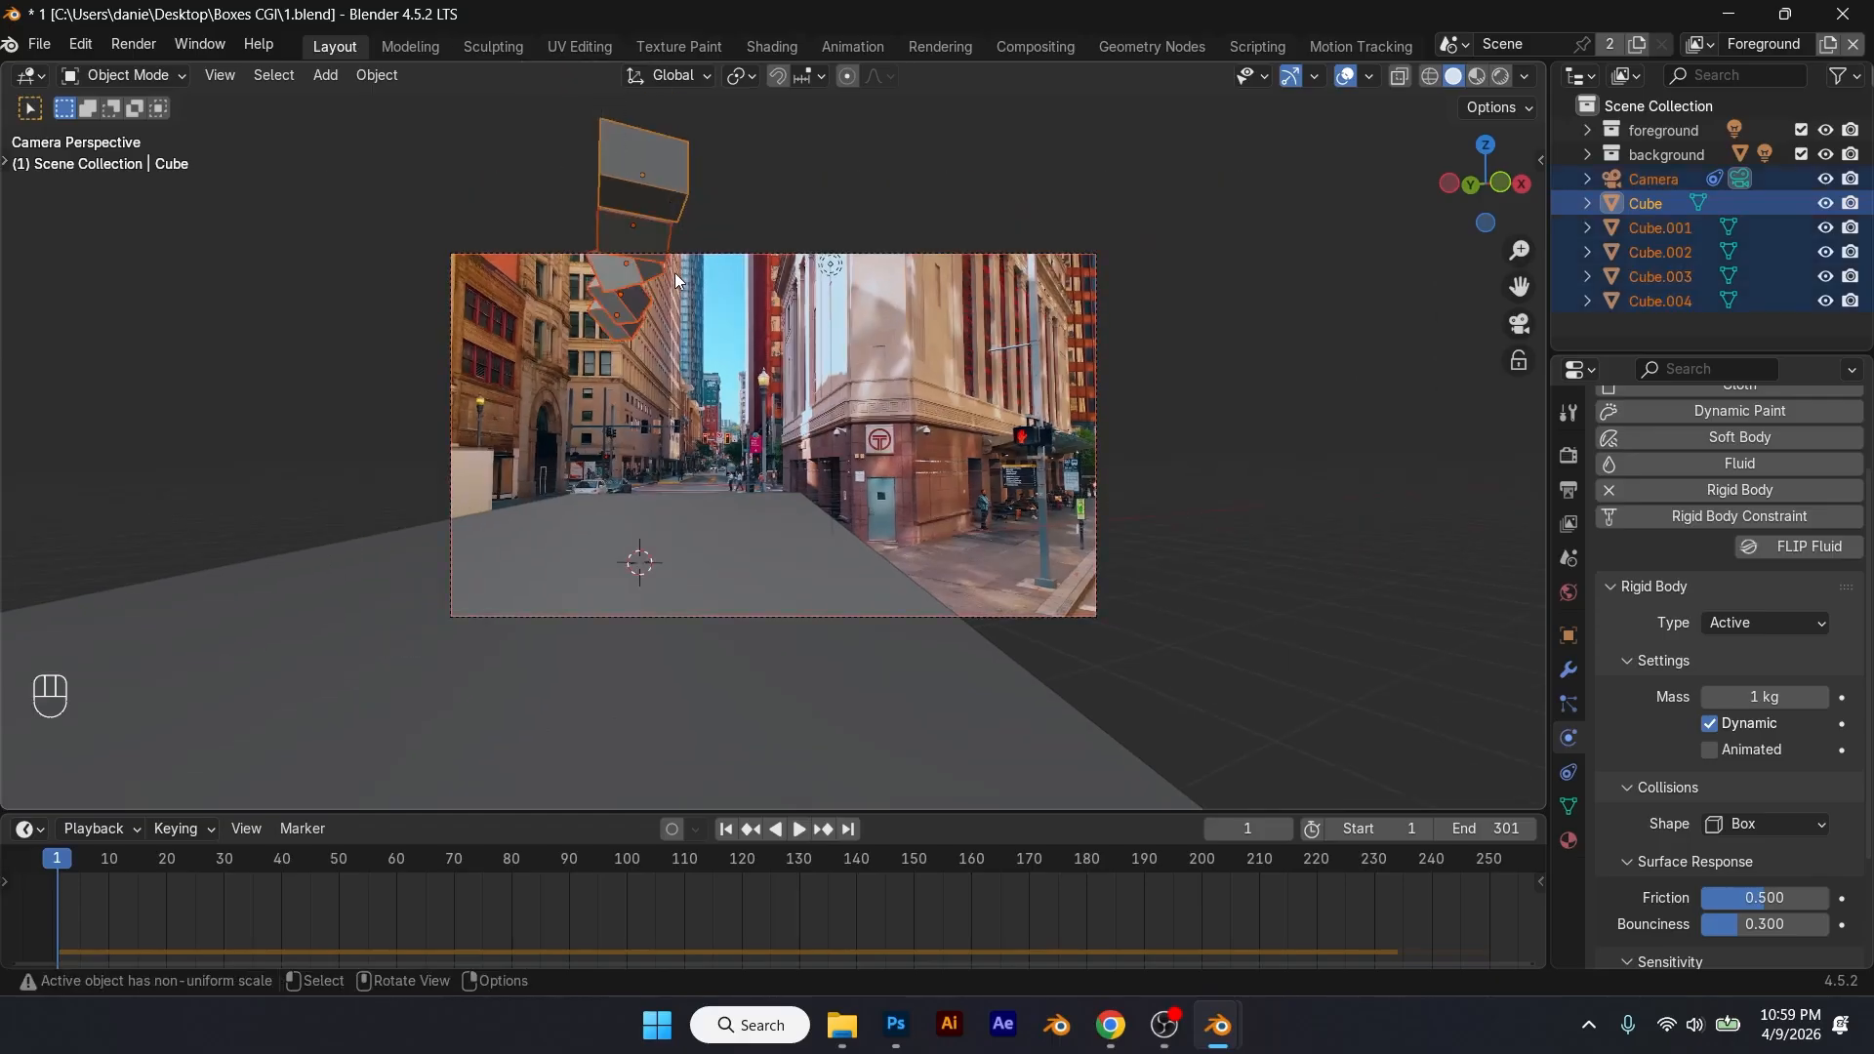
{"action": "middle_click_drag", "start_coordinate": [734, 164], "coordinate": [662, 267]}
{"action": "scroll", "coordinate": [661, 267], "scroll_direction": "down", "scroll_amount": 3}
{"action": "middle_click_drag", "start_coordinate": [648, 202], "coordinate": [548, 164]}
{"action": "left_click_drag", "start_coordinate": [417, 163], "coordinate": [675, 185]}
{"action": "key", "text": "KP_0"}
{"action": "key", "text": "KP_0"}
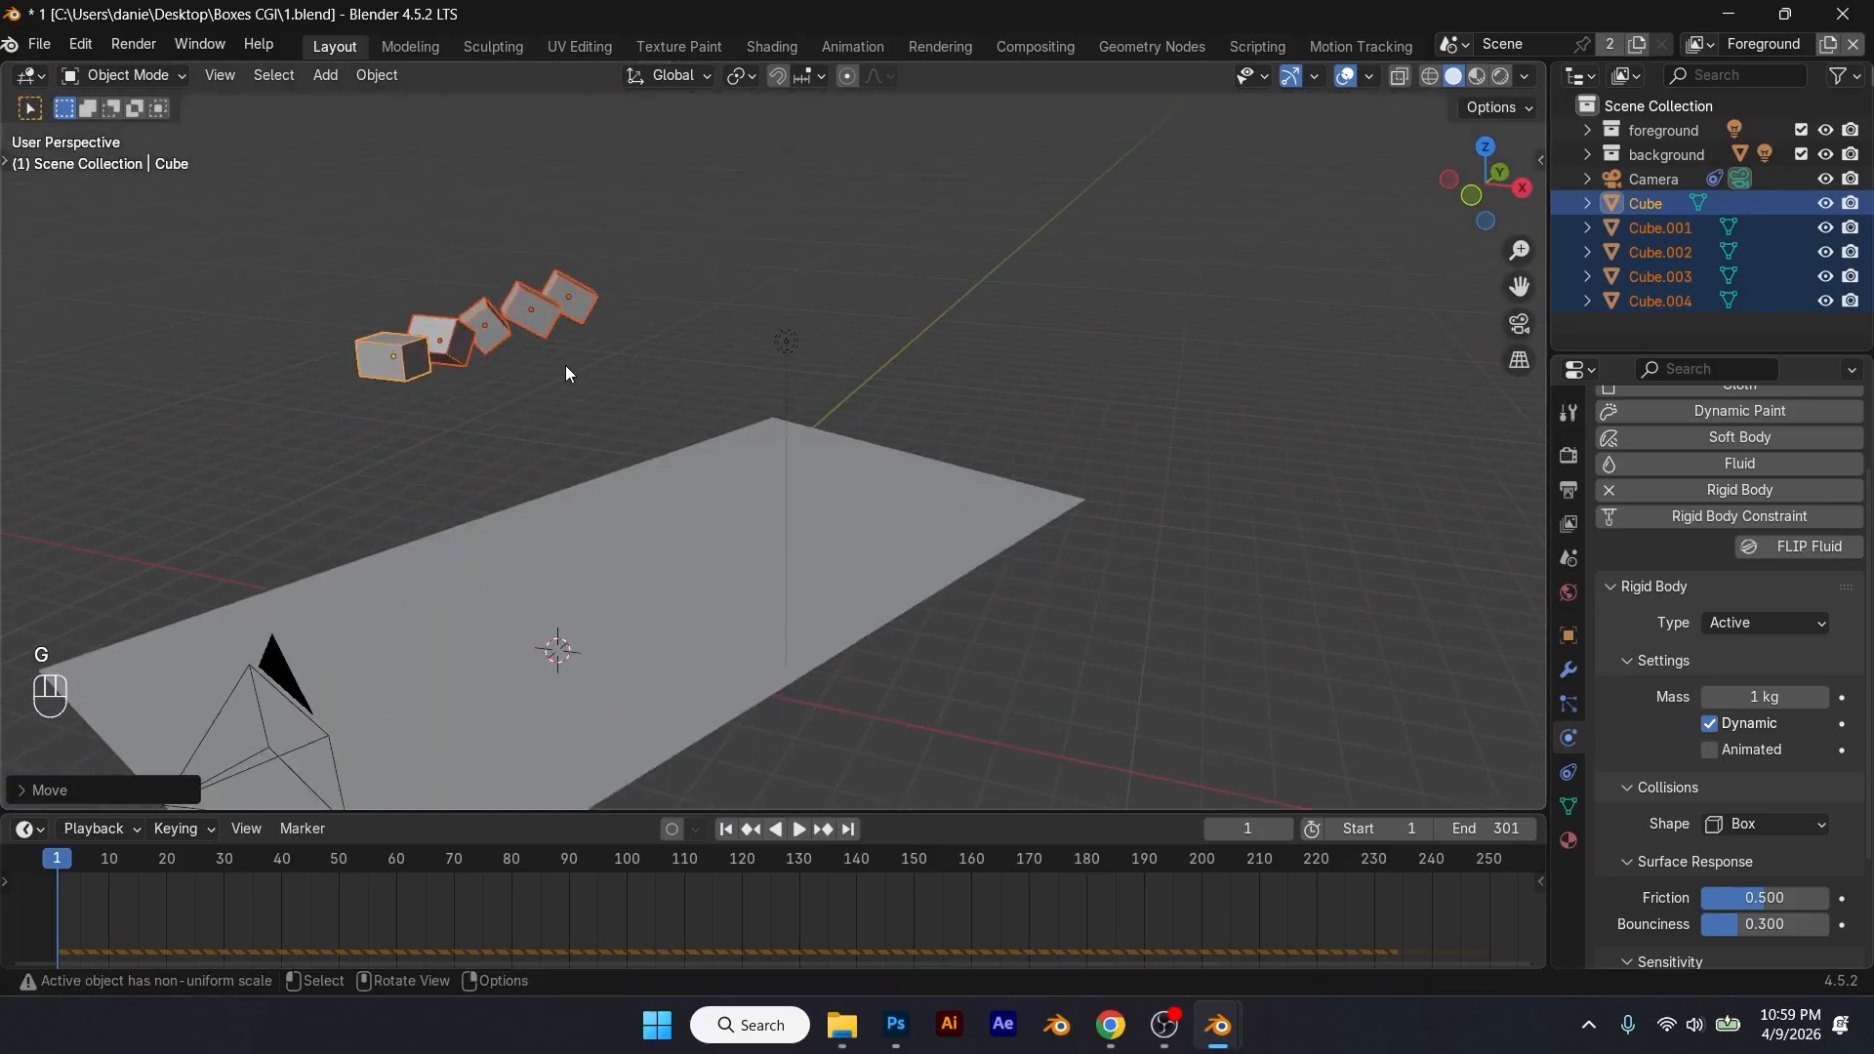
Step: In the right orthographic view, duplicate the last box twice along the row and rotate each copy differently
{"action": "key", "text": "KP_1"}
{"action": "key", "text": "KP_3"}
{"action": "left_click", "coordinate": [606, 324]}
{"action": "left_click", "coordinate": [841, 318]}
{"action": "key", "text": "shift+d"}
{"action": "key", "text": "y"}
{"action": "left_click", "coordinate": [941, 296]}
{"action": "key", "text": "r"}
{"action": "key", "text": "shift+d"}
{"action": "key", "text": "r"}
{"action": "key", "text": "y"}
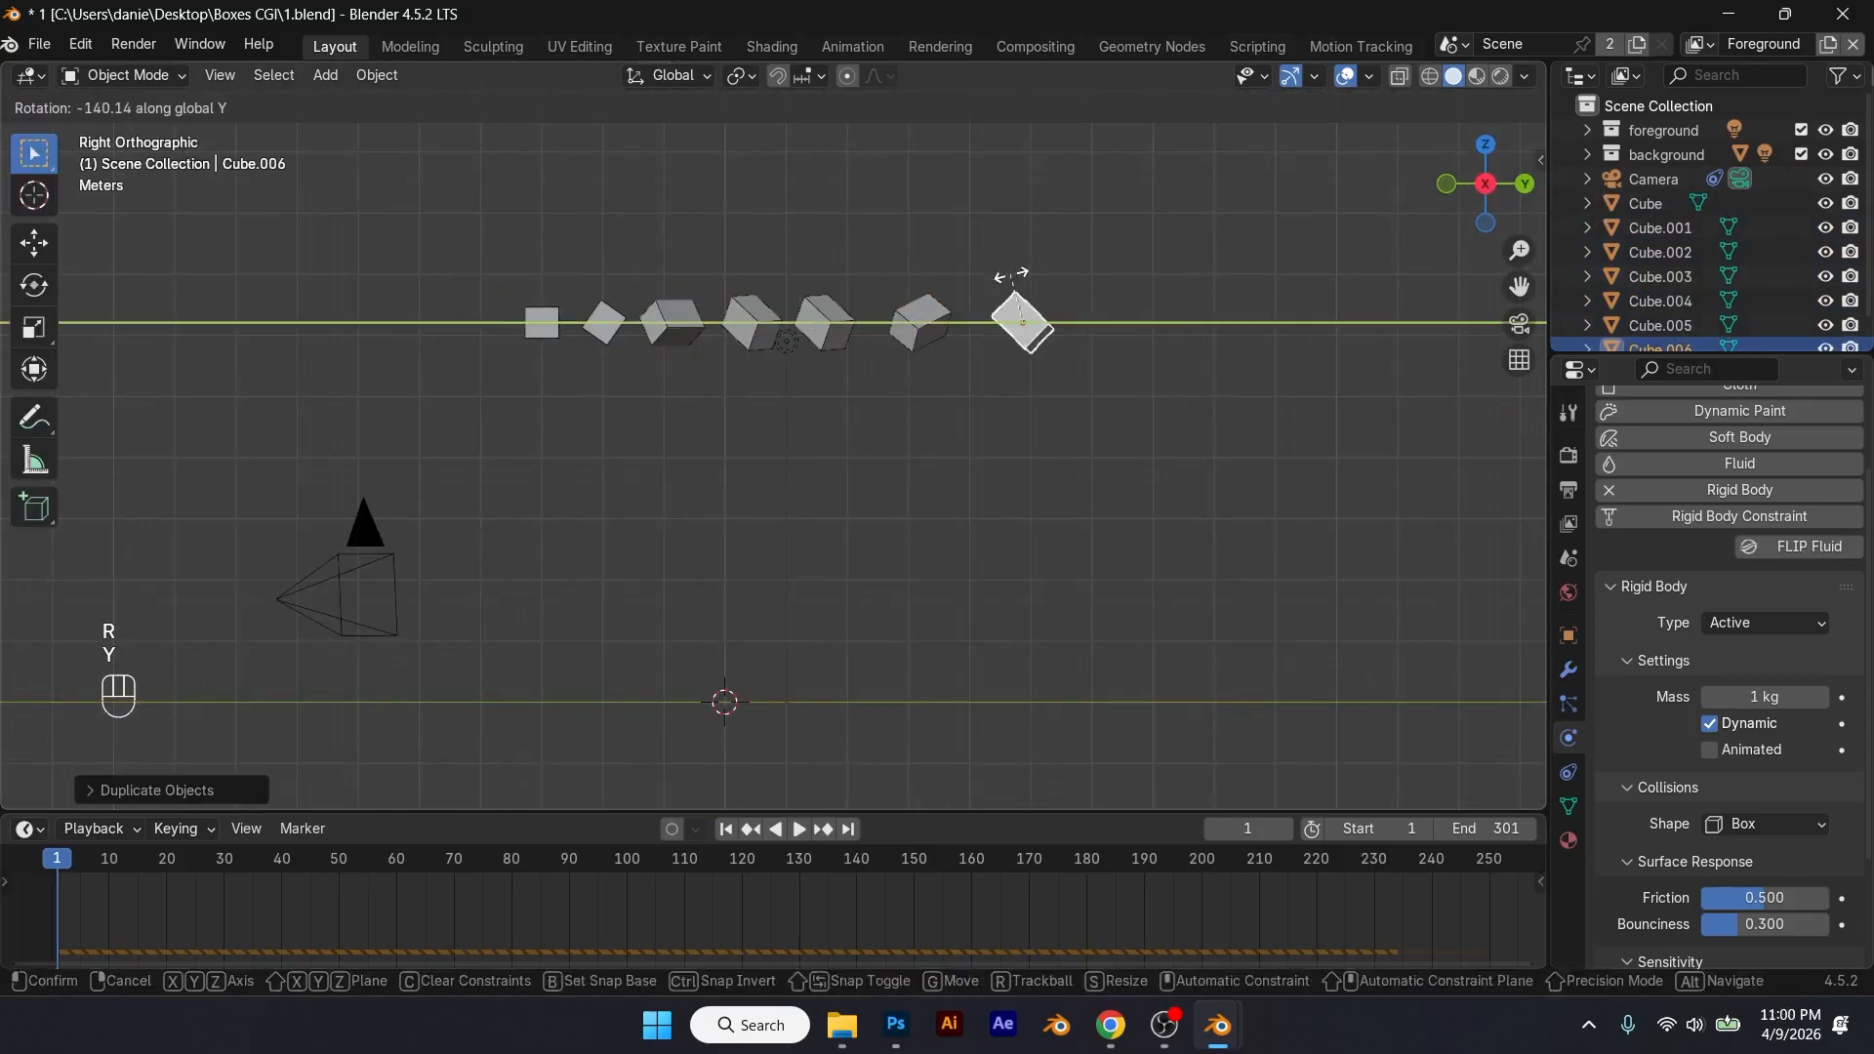
Step: Rotate the first box of the row freely and about Y so it hangs at a tilted angle
{"action": "left_click", "coordinate": [552, 322]}
{"action": "key", "text": "r"}
{"action": "left_click", "coordinate": [613, 225]}
{"action": "key", "text": "r"}
{"action": "key", "text": "y"}
{"action": "key", "text": "r"}
{"action": "key", "text": "y"}
{"action": "left_click", "coordinate": [598, 278]}
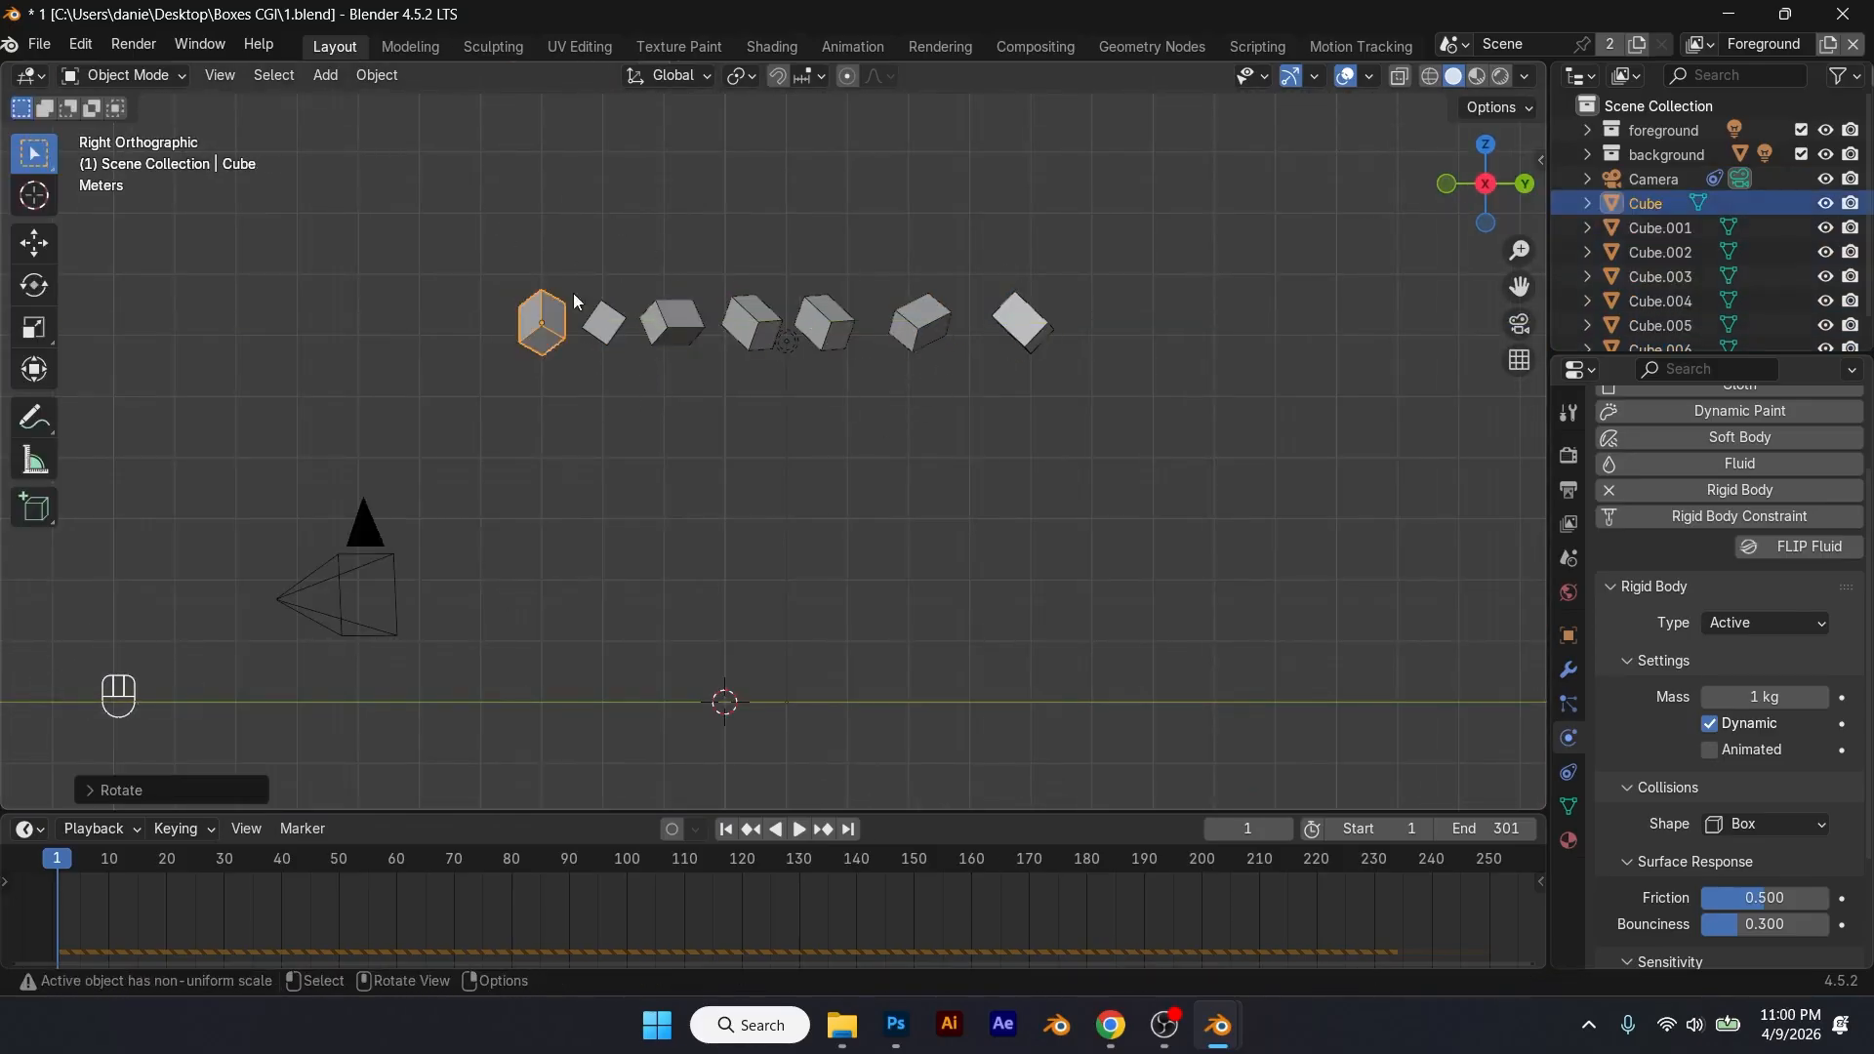
Step: Move the second, fourth and fifth boxes of the row along Z to stagger their heights
{"action": "left_click", "coordinate": [607, 322]}
{"action": "key", "text": "g"}
{"action": "key", "text": "z"}
{"action": "left_click", "coordinate": [663, 95]}
{"action": "left_click", "coordinate": [828, 324]}
{"action": "key", "text": "g"}
{"action": "key", "text": "z"}
{"action": "scroll", "coordinate": [827, 324], "scroll_direction": "down", "scroll_amount": 4}
{"action": "left_click", "coordinate": [773, 385]}
{"action": "left_click", "coordinate": [762, 381]}
{"action": "key", "text": "g"}
{"action": "key", "text": "z"}
{"action": "left_click", "coordinate": [764, 301]}
Step: Raise the farthest box of the row along Z
{"action": "left_click", "coordinate": [725, 381]}
{"action": "left_click", "coordinate": [845, 379]}
{"action": "left_click", "coordinate": [895, 379]}
{"action": "scroll", "coordinate": [898, 374], "scroll_direction": "down", "scroll_amount": 2}
{"action": "key", "text": "g"}
{"action": "key", "text": "z"}
{"action": "left_click", "coordinate": [898, 234]}
Step: Select the whole group of boxes, make a linked duplicate of it, and show the result through the camera
{"action": "left_click_drag", "start_coordinate": [649, 143], "coordinate": [986, 414]}
{"action": "key", "text": "alt+d"}
{"action": "key", "text": "KP_0"}
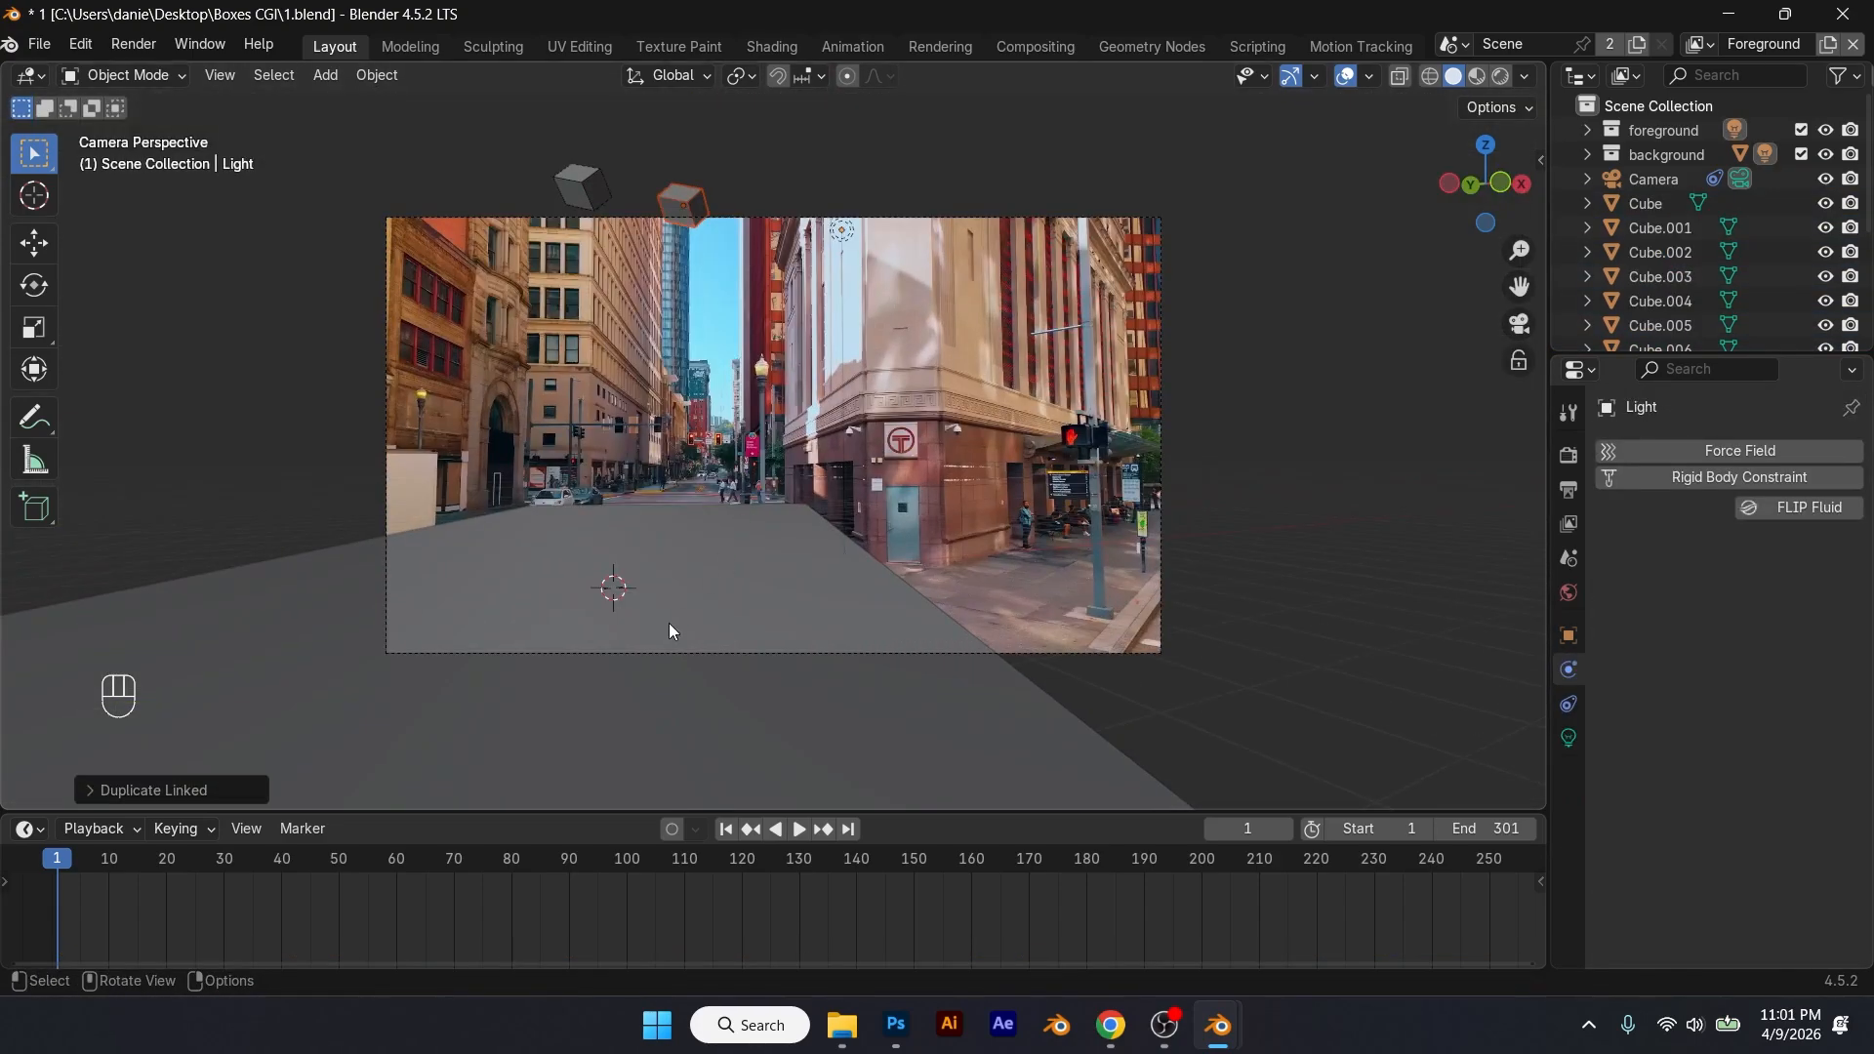
Step: Preview the box drop through the camera in rendered shading, and return to the first frame
{"action": "left_click", "coordinate": [1501, 78]}
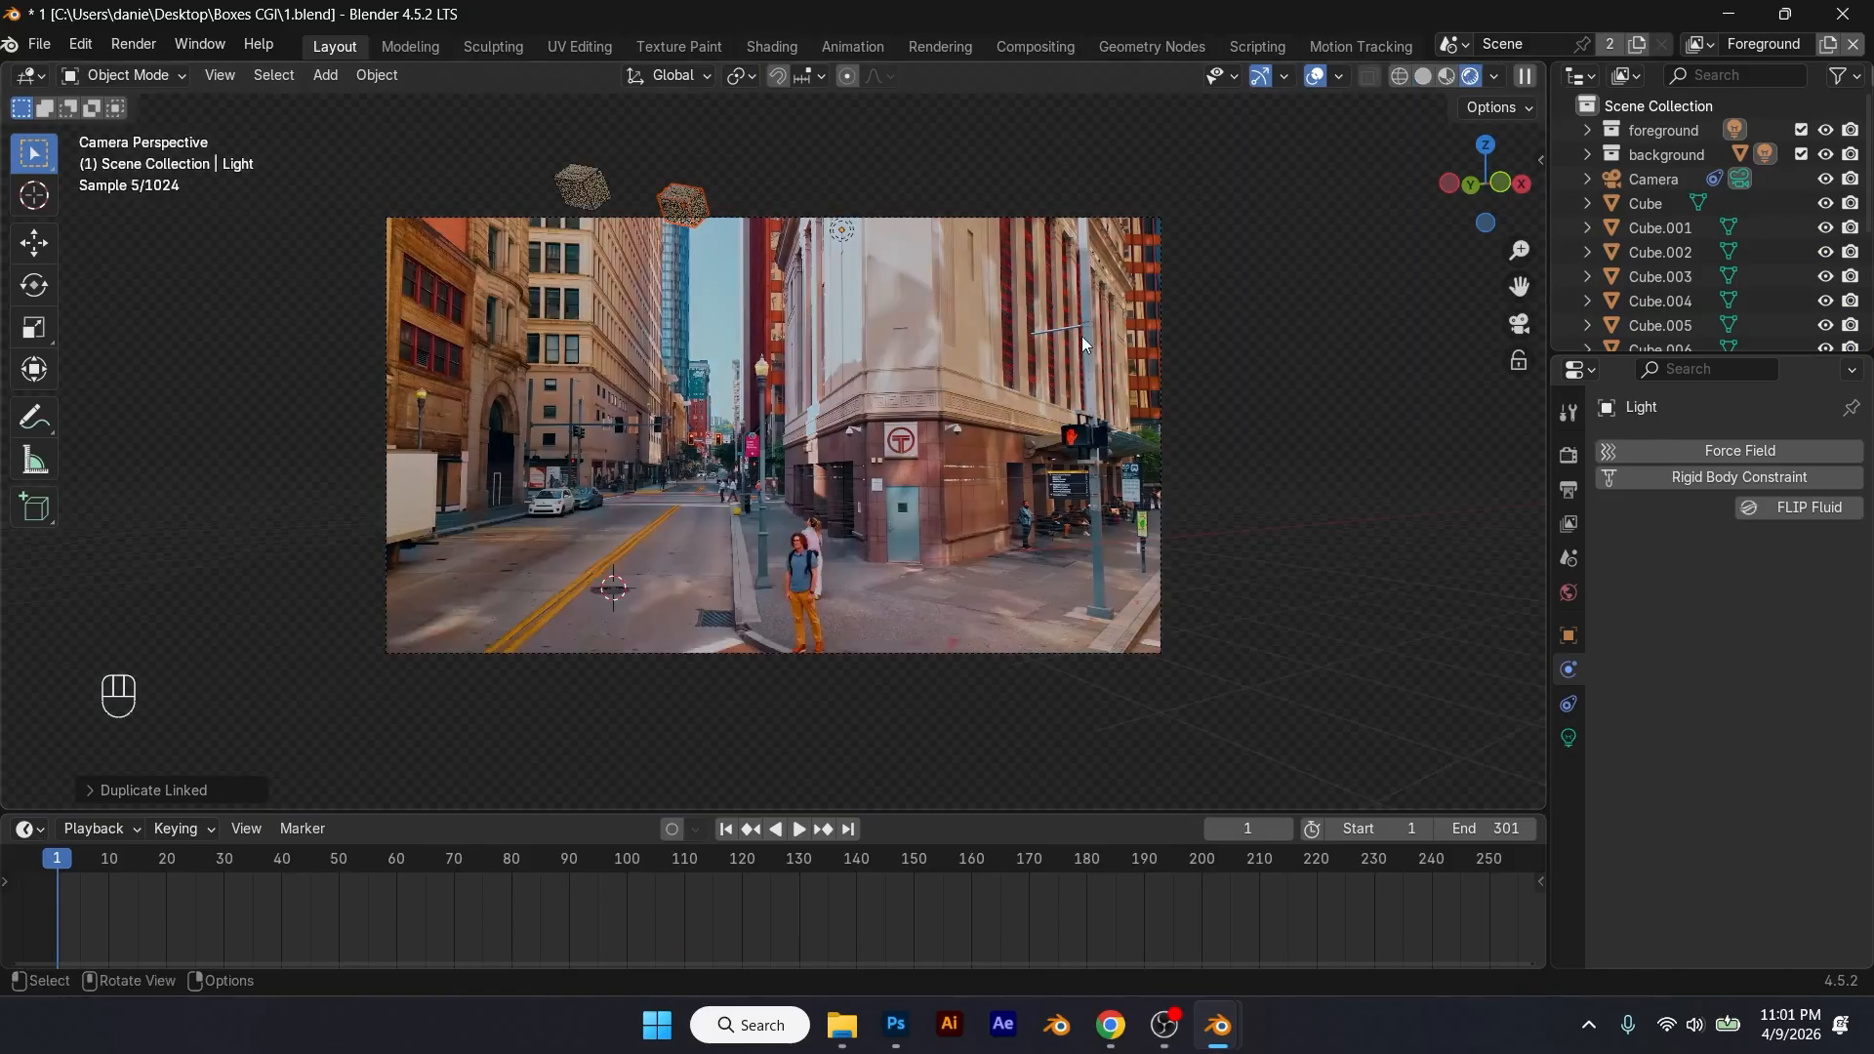
{"action": "key", "text": "space"}
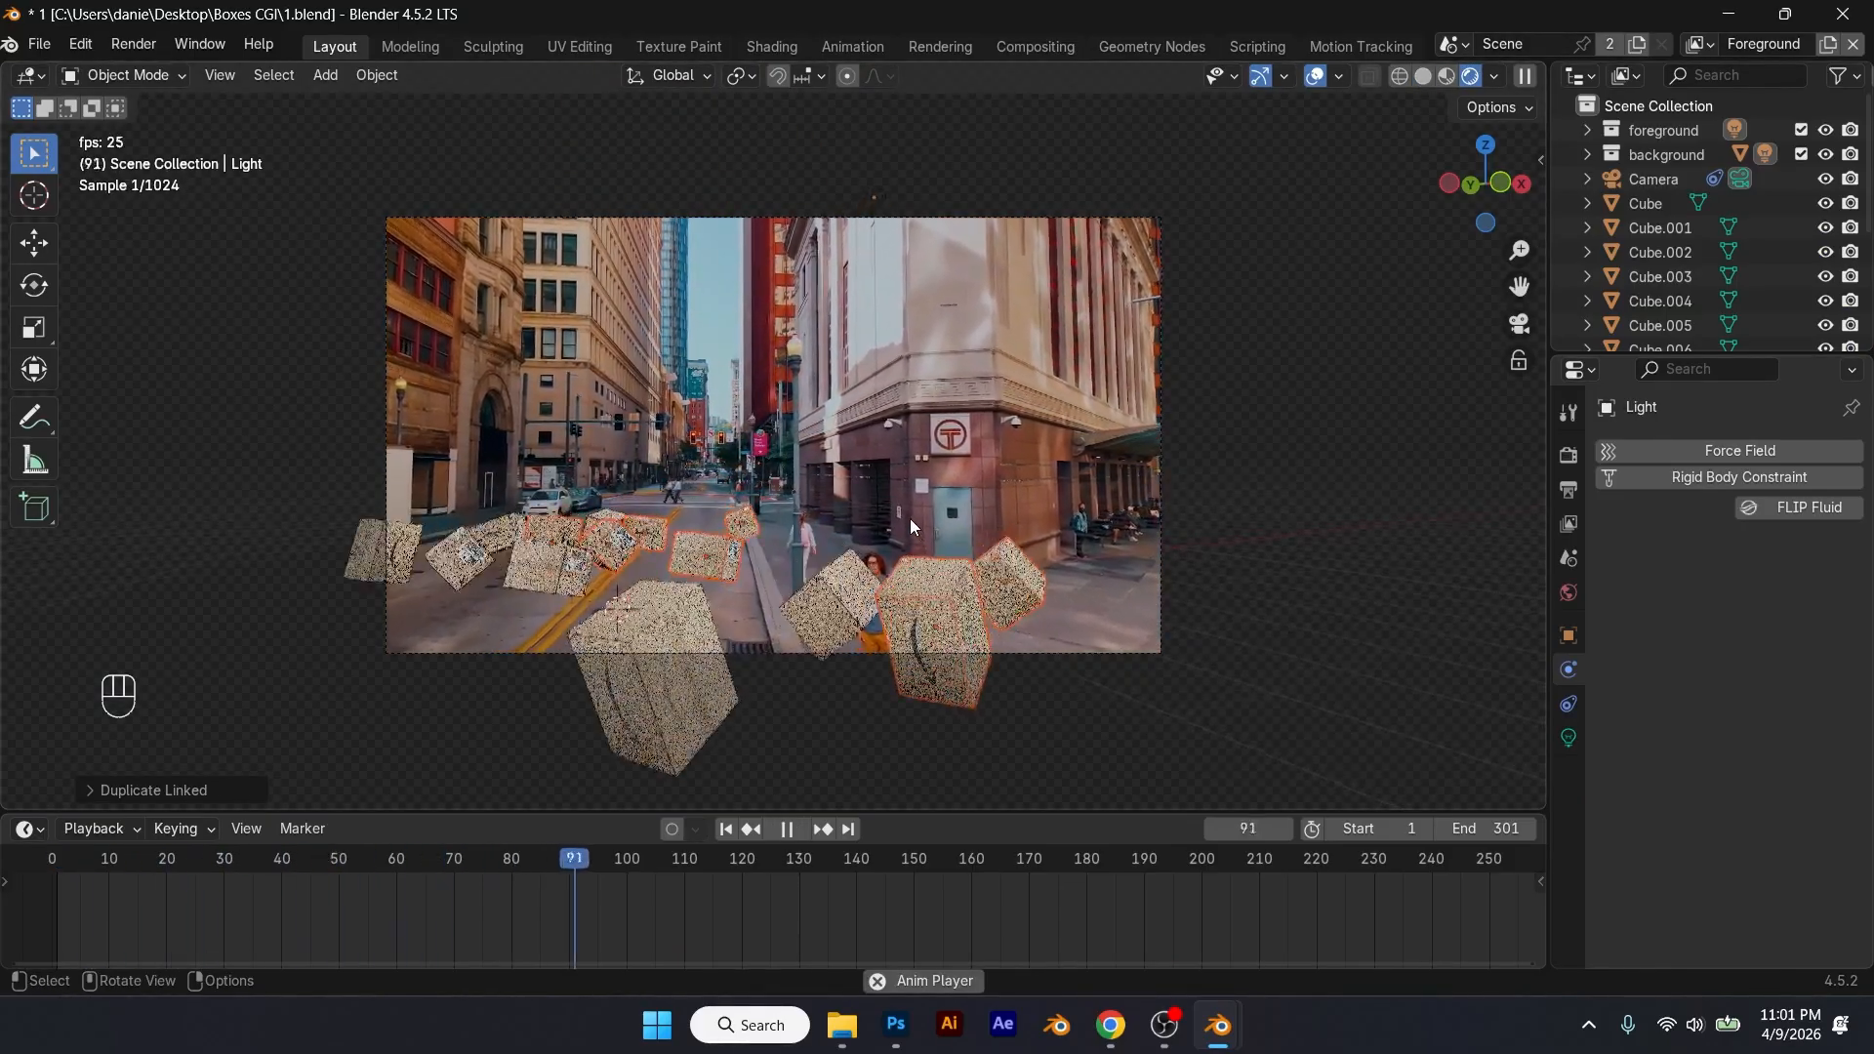
{"action": "key", "text": "space"}
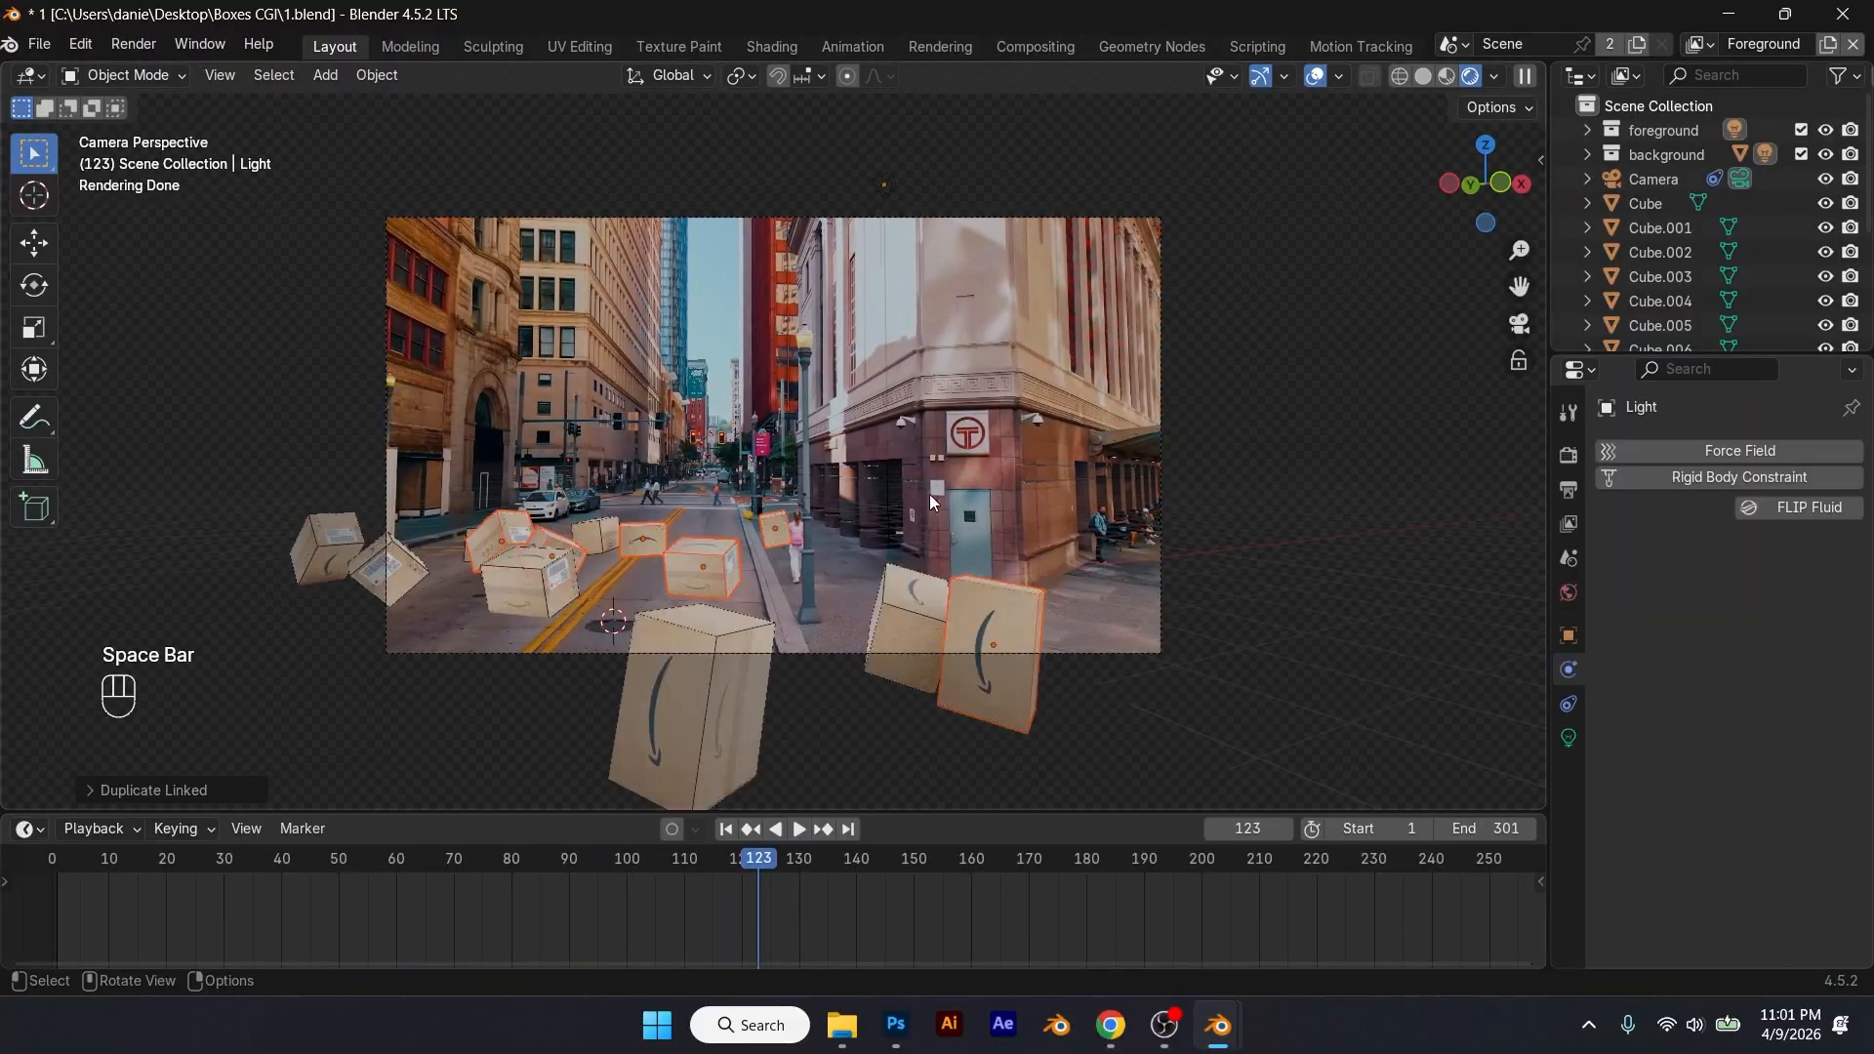
{"action": "left_click", "coordinate": [726, 829]}
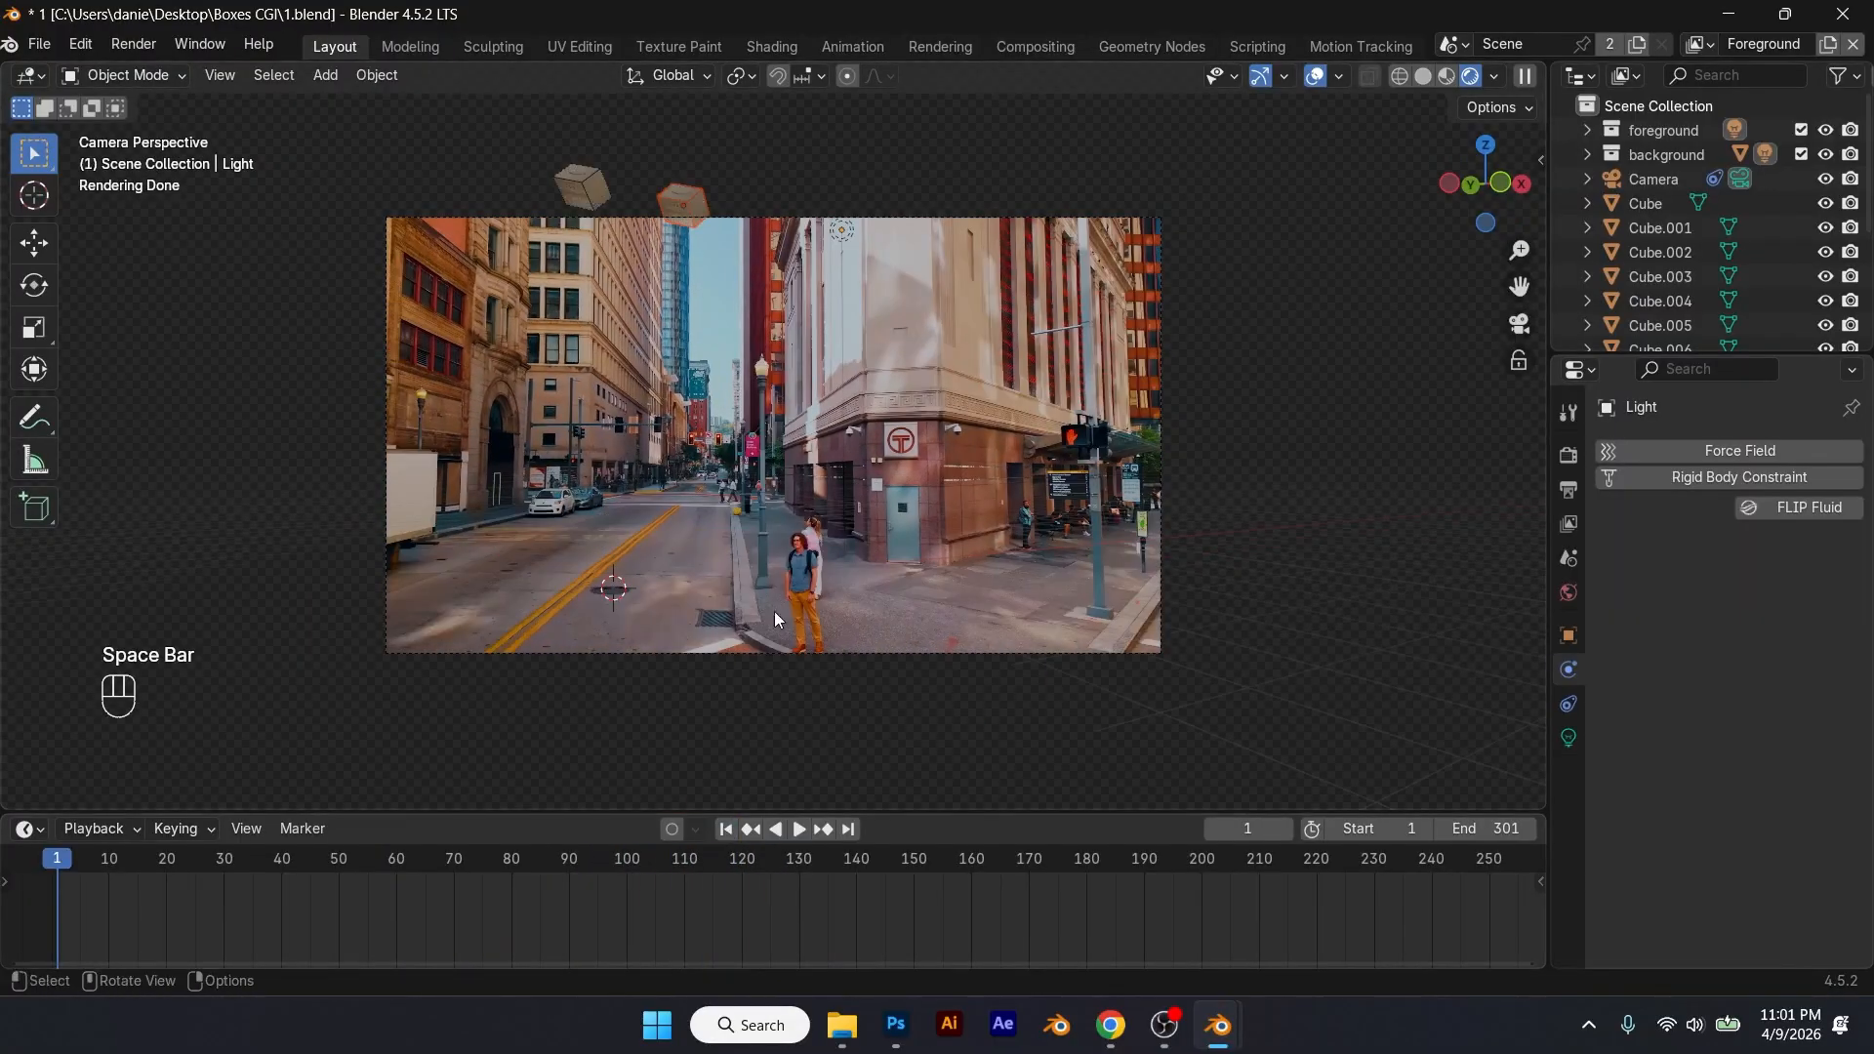
Step: Select the whole cluster of hanging boxes and reposition it along Y and X to shift it over the street
{"action": "scroll", "coordinate": [648, 298], "scroll_direction": "down", "scroll_amount": 6}
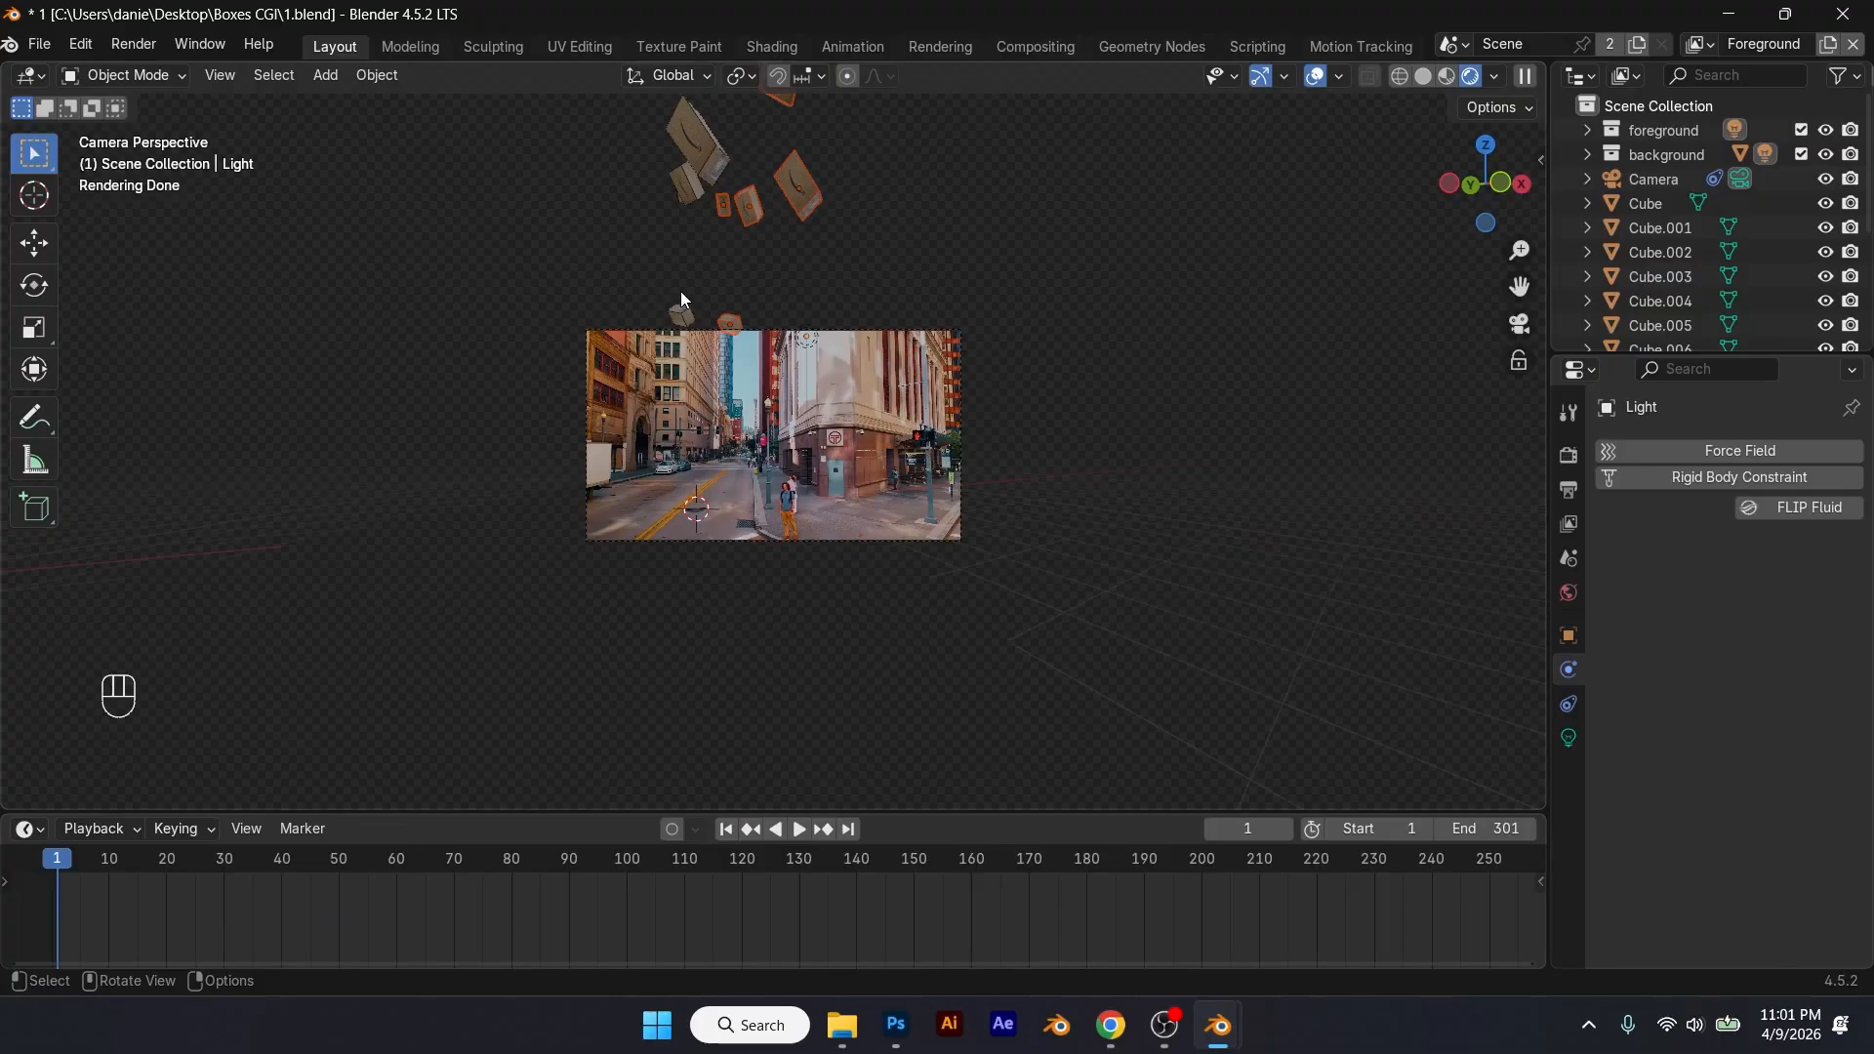
{"action": "middle_click_drag", "start_coordinate": [687, 292], "coordinate": [849, 263]}
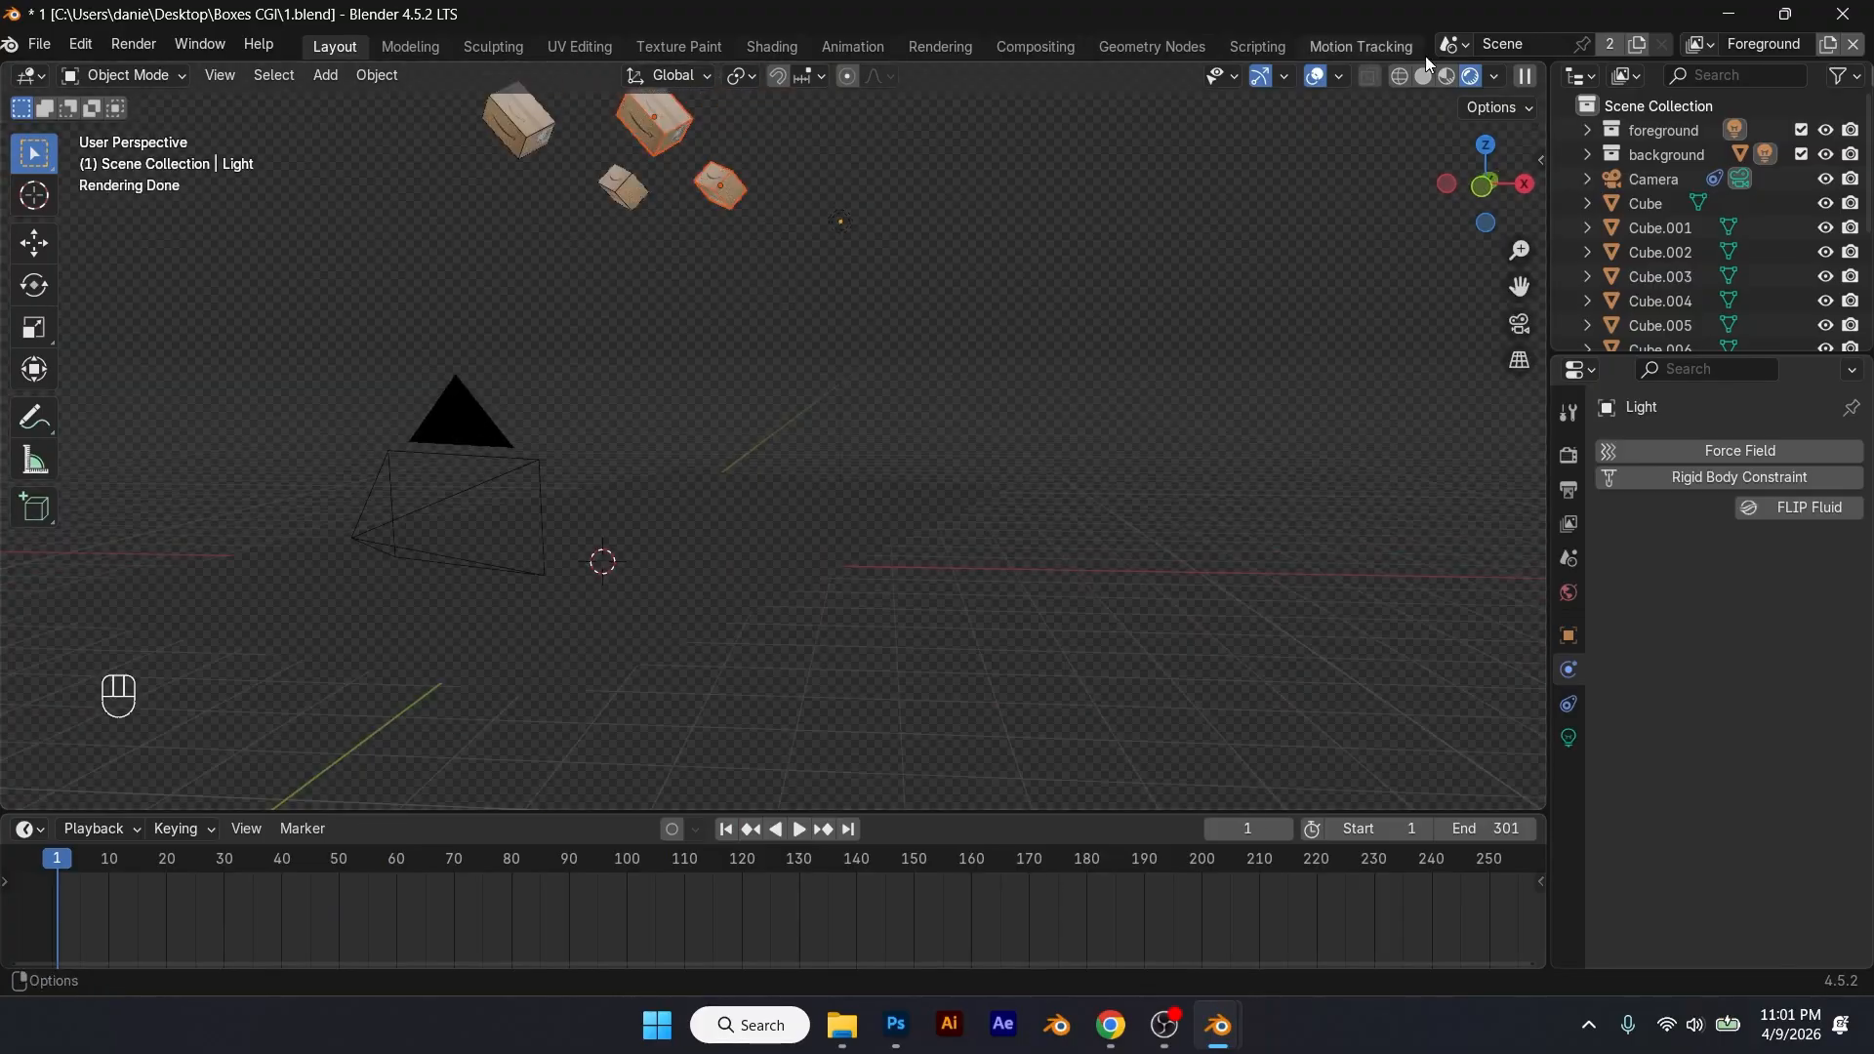
{"action": "middle_click_drag", "start_coordinate": [1221, 156], "coordinate": [984, 260]}
{"action": "left_click_drag", "start_coordinate": [669, 172], "coordinate": [775, 383]}
{"action": "key", "text": "KP_0"}
{"action": "key", "text": "x"}
{"action": "key", "text": "g"}
{"action": "key", "text": "y"}
{"action": "middle_click_drag", "start_coordinate": [758, 310], "coordinate": [744, 365]}
{"action": "scroll", "coordinate": [747, 355], "scroll_direction": "down", "scroll_amount": 4}
{"action": "key", "text": "g"}
{"action": "key", "text": "x"}
{"action": "left_click", "coordinate": [686, 342]}
Step: Play the box drop through the camera to check where the boxes land, and return to the first frame
{"action": "key", "text": "KP_0"}
{"action": "scroll", "coordinate": [865, 392], "scroll_direction": "up", "scroll_amount": 2}
{"action": "key", "text": "space"}
{"action": "scroll", "coordinate": [864, 392], "scroll_direction": "up", "scroll_amount": 2}
{"action": "key", "text": "space"}
{"action": "left_click", "coordinate": [726, 829]}
{"action": "key", "text": "space"}
{"action": "key", "text": "space"}
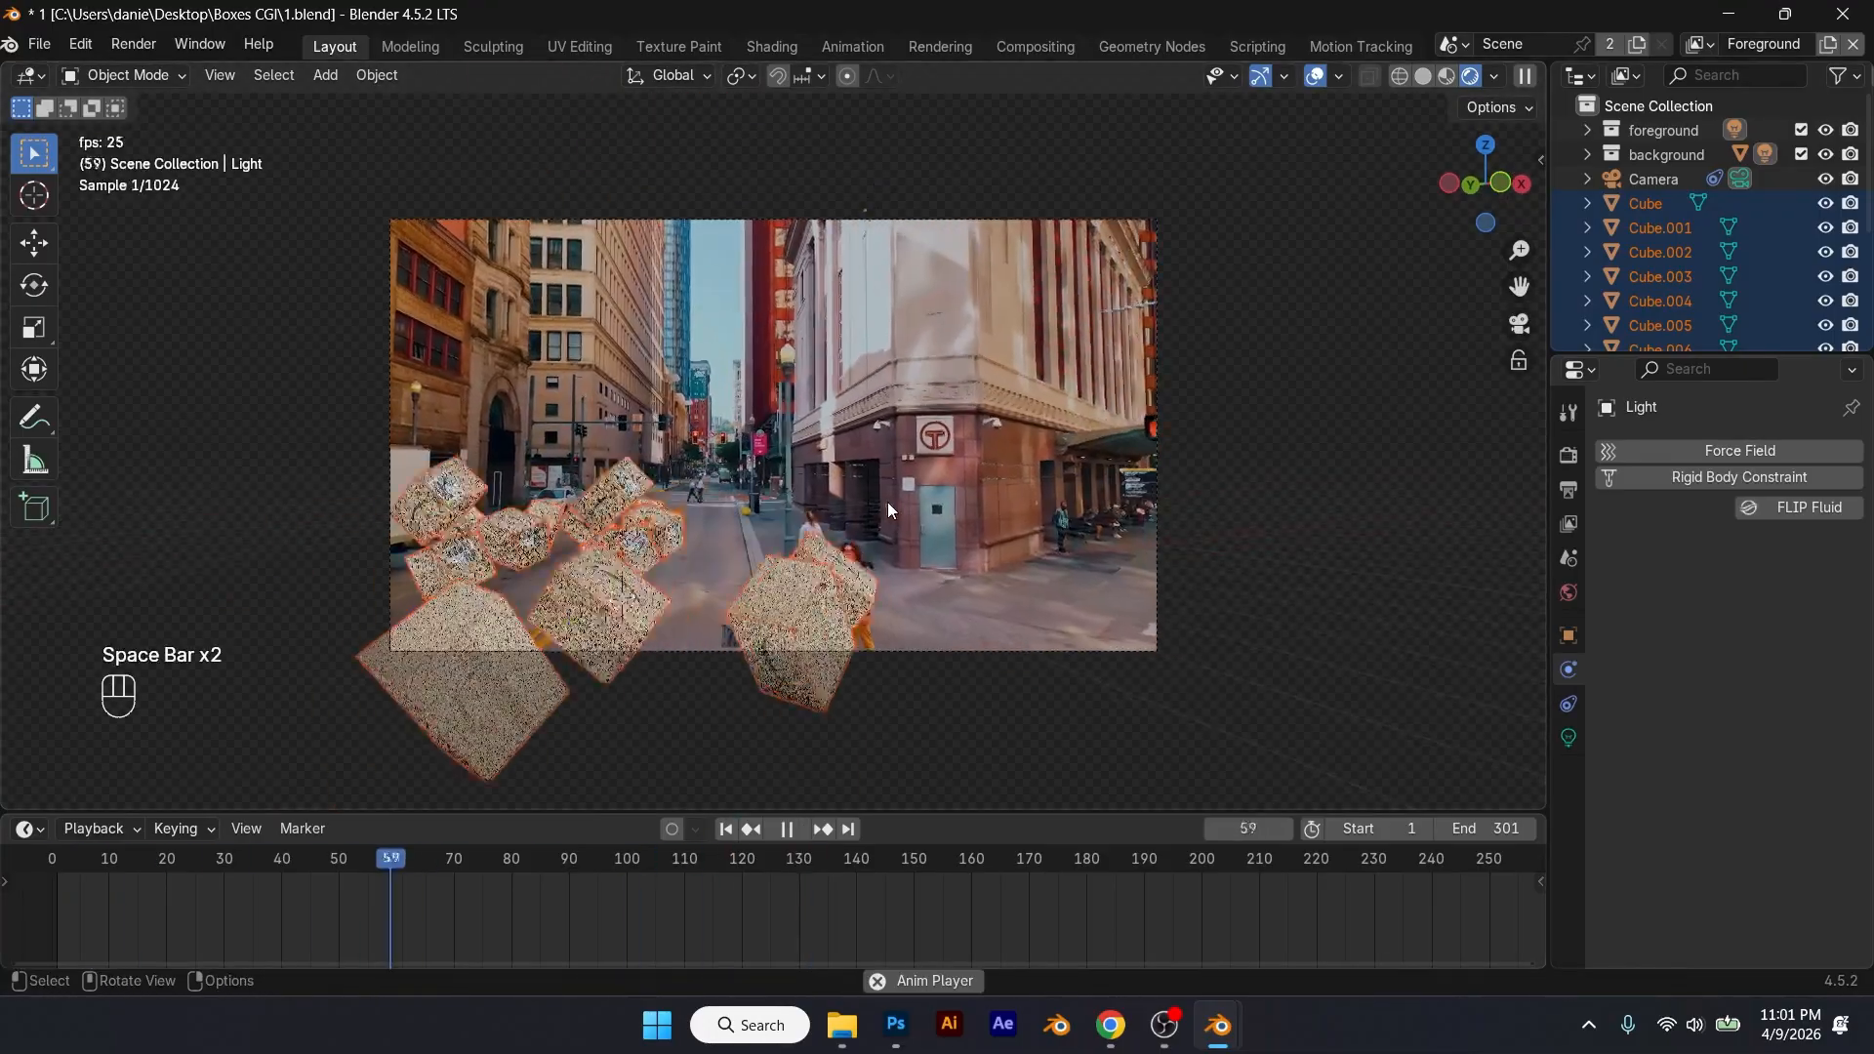
{"action": "left_click", "coordinate": [726, 828]}
Step: Show the boxes in solid shading from the side and move one box of the cluster along Y
{"action": "left_click", "coordinate": [1423, 76]}
{"action": "mouse_move", "coordinate": [1093, 283]}
{"action": "middle_mouse_down"}
{"action": "mouse_move", "coordinate": [1017, 313]}
{"action": "mouse_move", "coordinate": [879, 283]}
{"action": "middle_mouse_up"}
{"action": "scroll", "coordinate": [781, 235], "scroll_direction": "down", "scroll_amount": 10}
{"action": "key", "text": "KP_3"}
{"action": "scroll", "coordinate": [794, 212], "scroll_direction": "up", "scroll_amount": 2}
{"action": "middle_click_drag", "start_coordinate": [742, 299], "coordinate": [737, 394], "text": "shift"}
{"action": "scroll", "coordinate": [738, 395], "scroll_direction": "up", "scroll_amount": 3}
{"action": "left_click", "coordinate": [740, 397]}
{"action": "key", "text": "g"}
{"action": "key", "text": "y"}
{"action": "left_click", "coordinate": [1025, 459]}
Step: Move a second box freely and an upper box along Y to spread the cluster, and show it through the camera
{"action": "left_click", "coordinate": [676, 371]}
{"action": "key", "text": "g"}
{"action": "left_click", "coordinate": [901, 378]}
{"action": "scroll", "coordinate": [811, 253], "scroll_direction": "down", "scroll_amount": 2}
{"action": "left_click_drag", "start_coordinate": [753, 188], "coordinate": [804, 264]}
{"action": "key", "text": "g"}
{"action": "key", "text": "y"}
{"action": "left_click", "coordinate": [893, 341]}
{"action": "key", "text": "KP_0"}
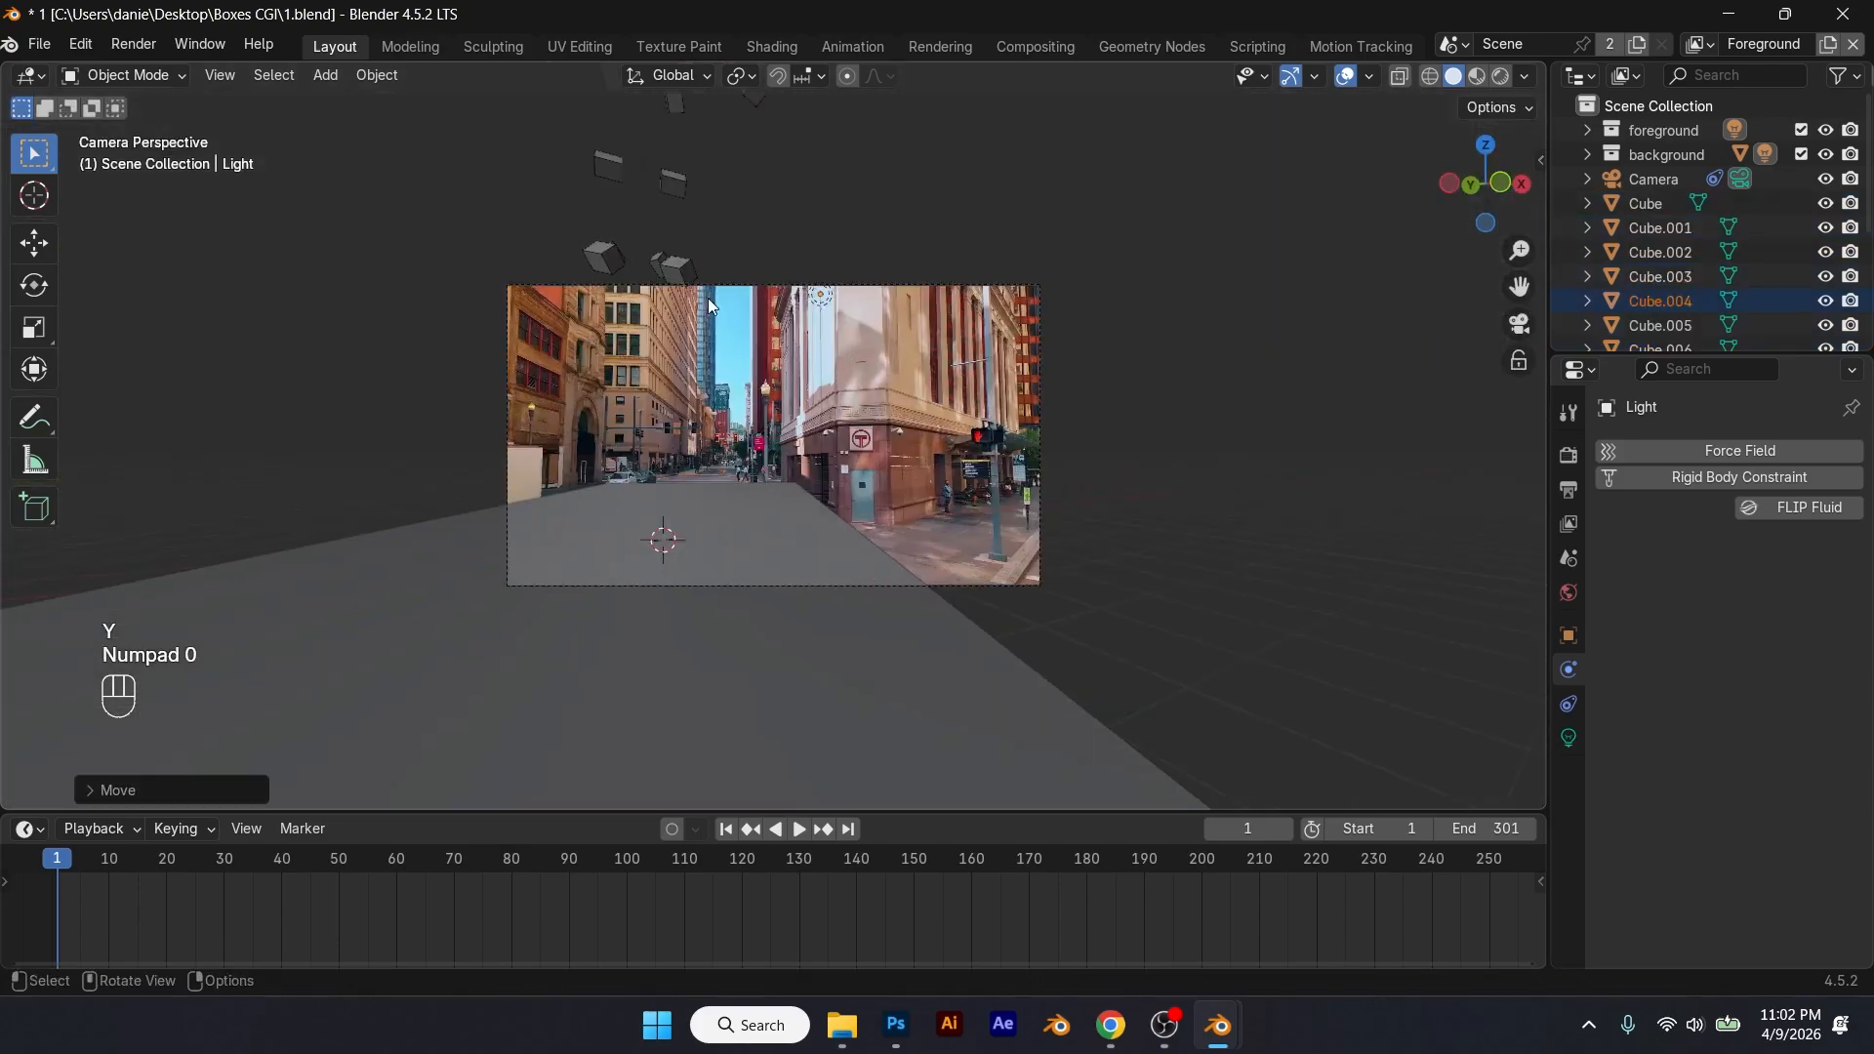
Step: Play the adjusted box drop through the camera and save the file
{"action": "key", "text": "space"}
{"action": "scroll", "coordinate": [817, 310], "scroll_direction": "up", "scroll_amount": 3}
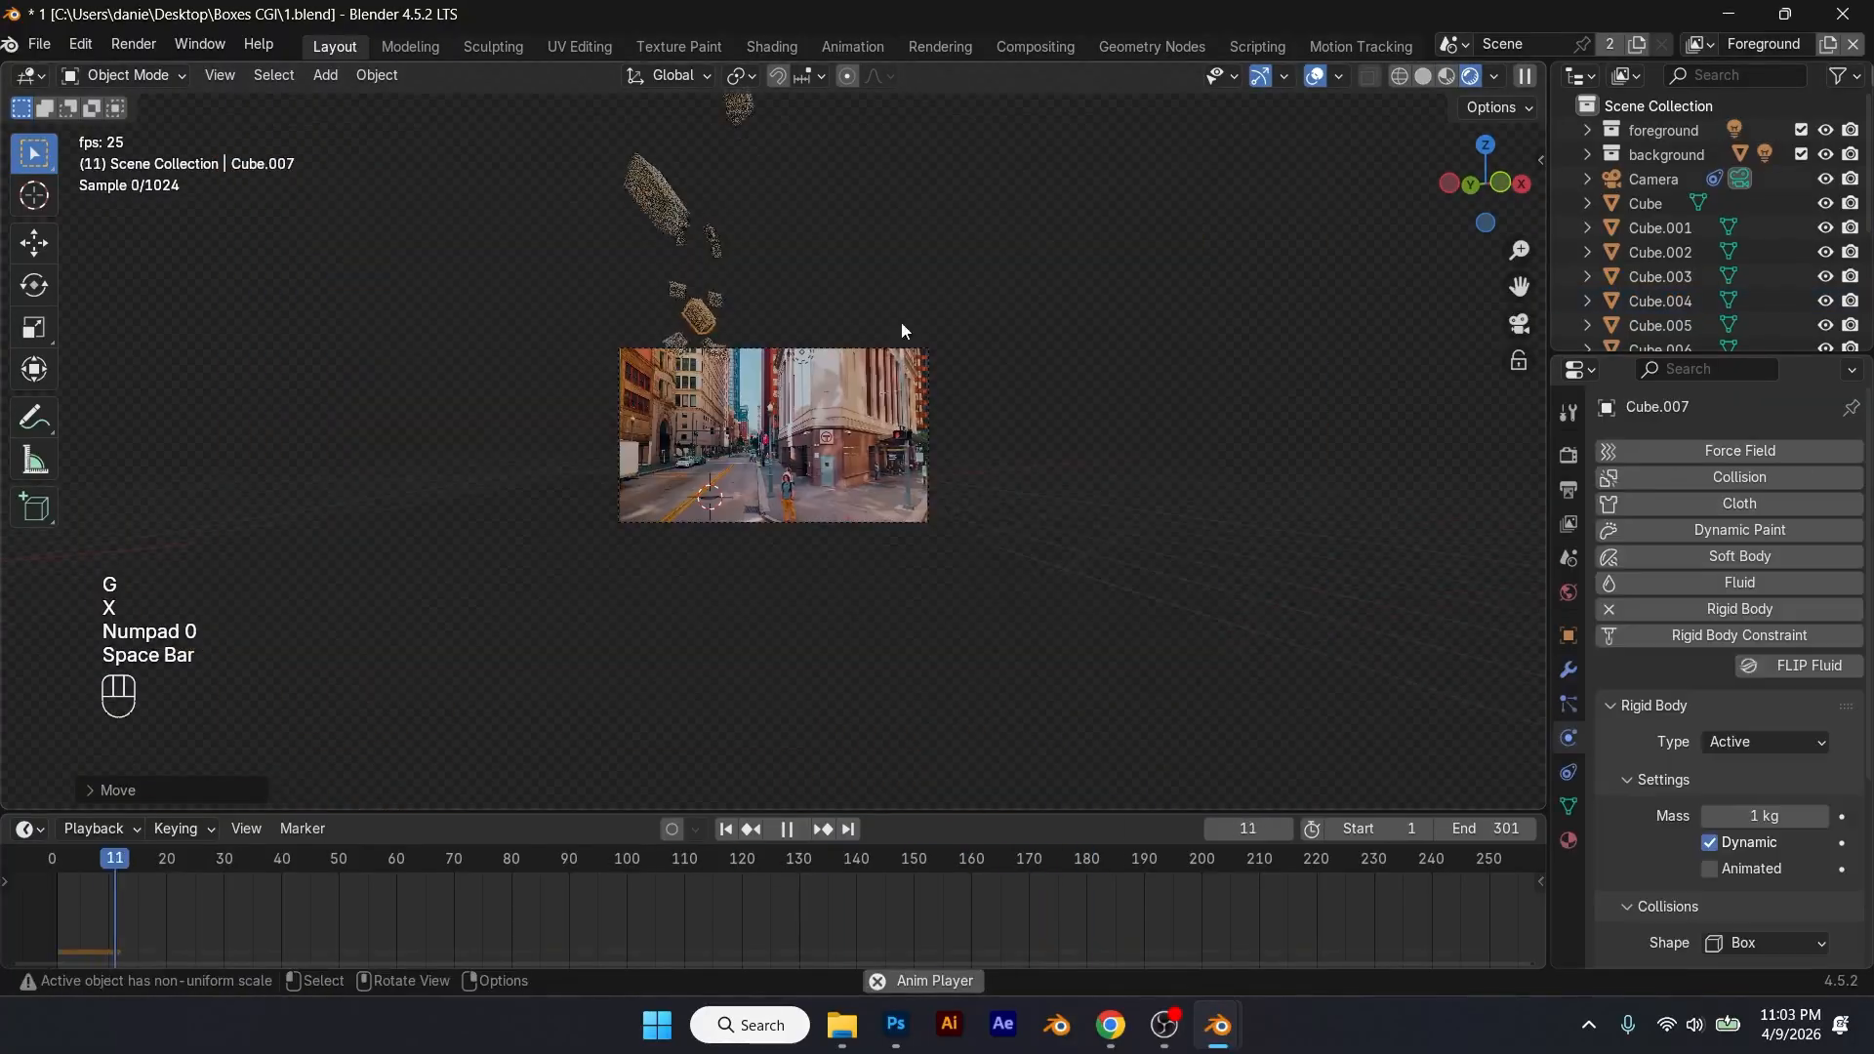
{"action": "scroll", "coordinate": [883, 277], "scroll_direction": "up", "scroll_amount": 2}
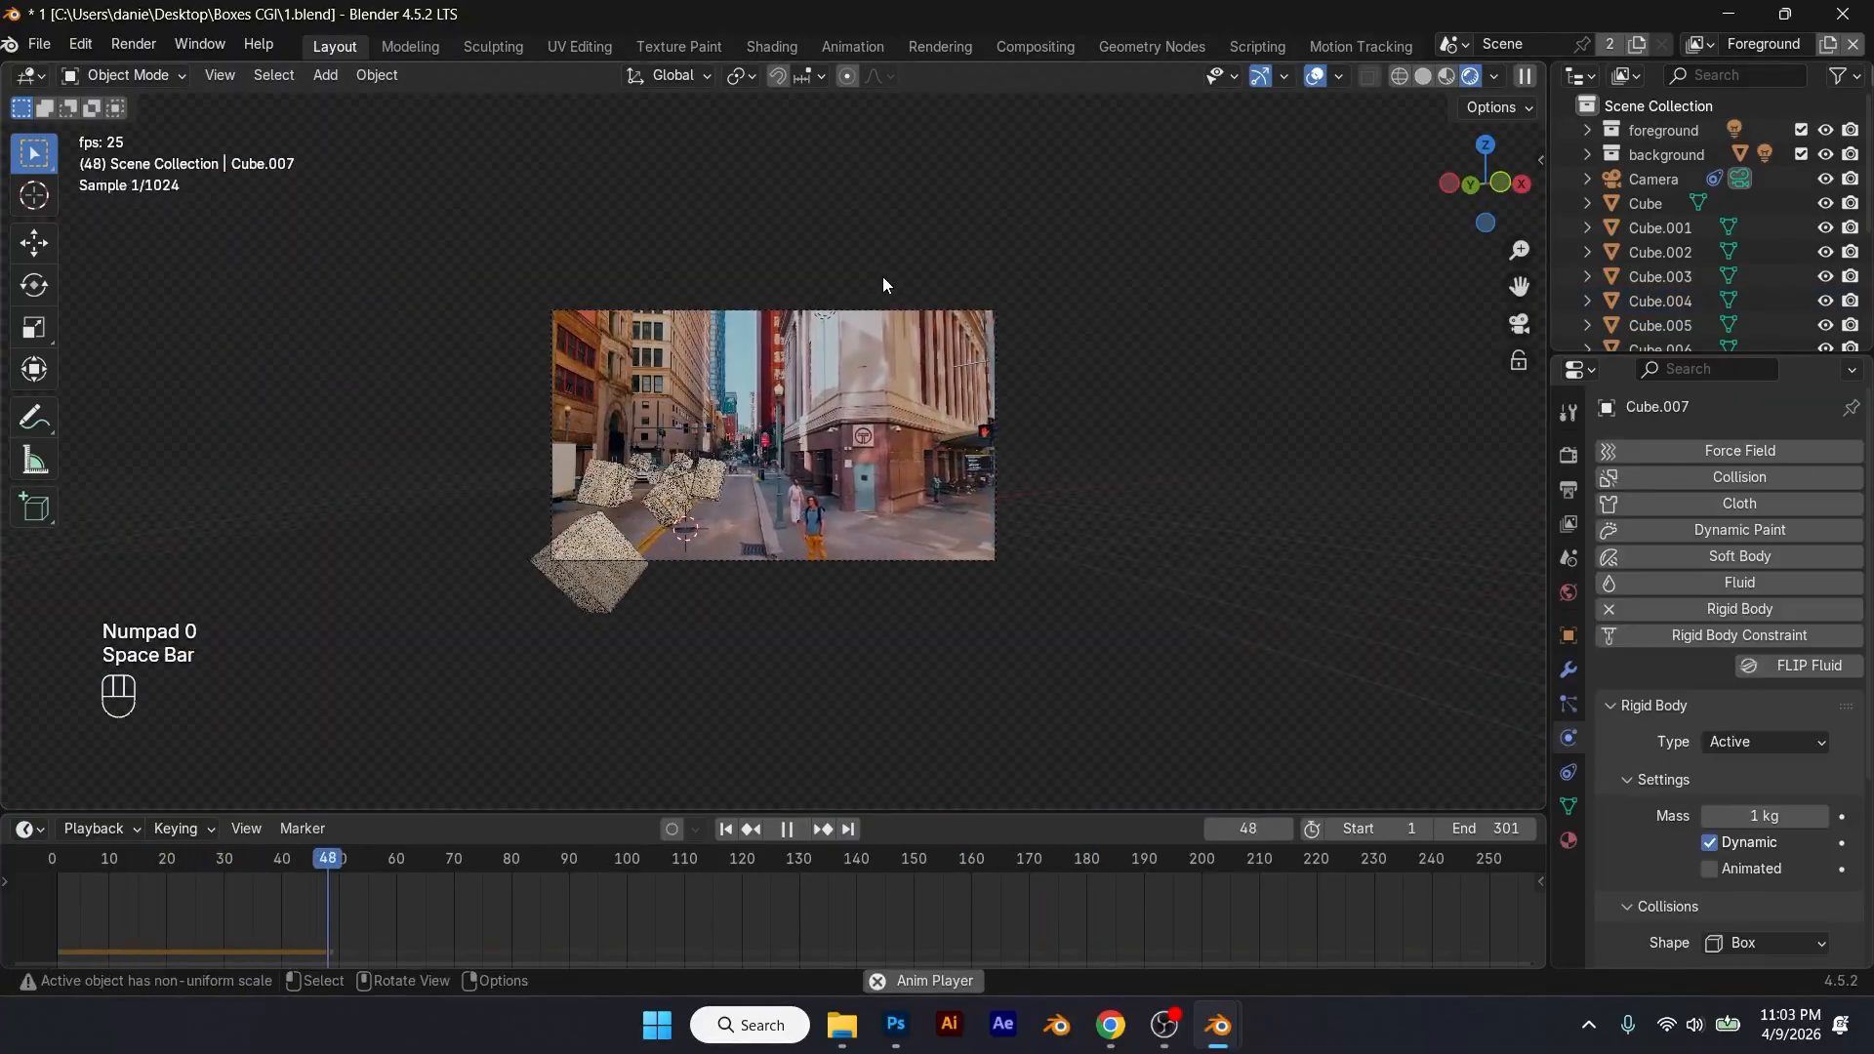
{"action": "scroll", "coordinate": [883, 277], "scroll_direction": "up", "scroll_amount": 2}
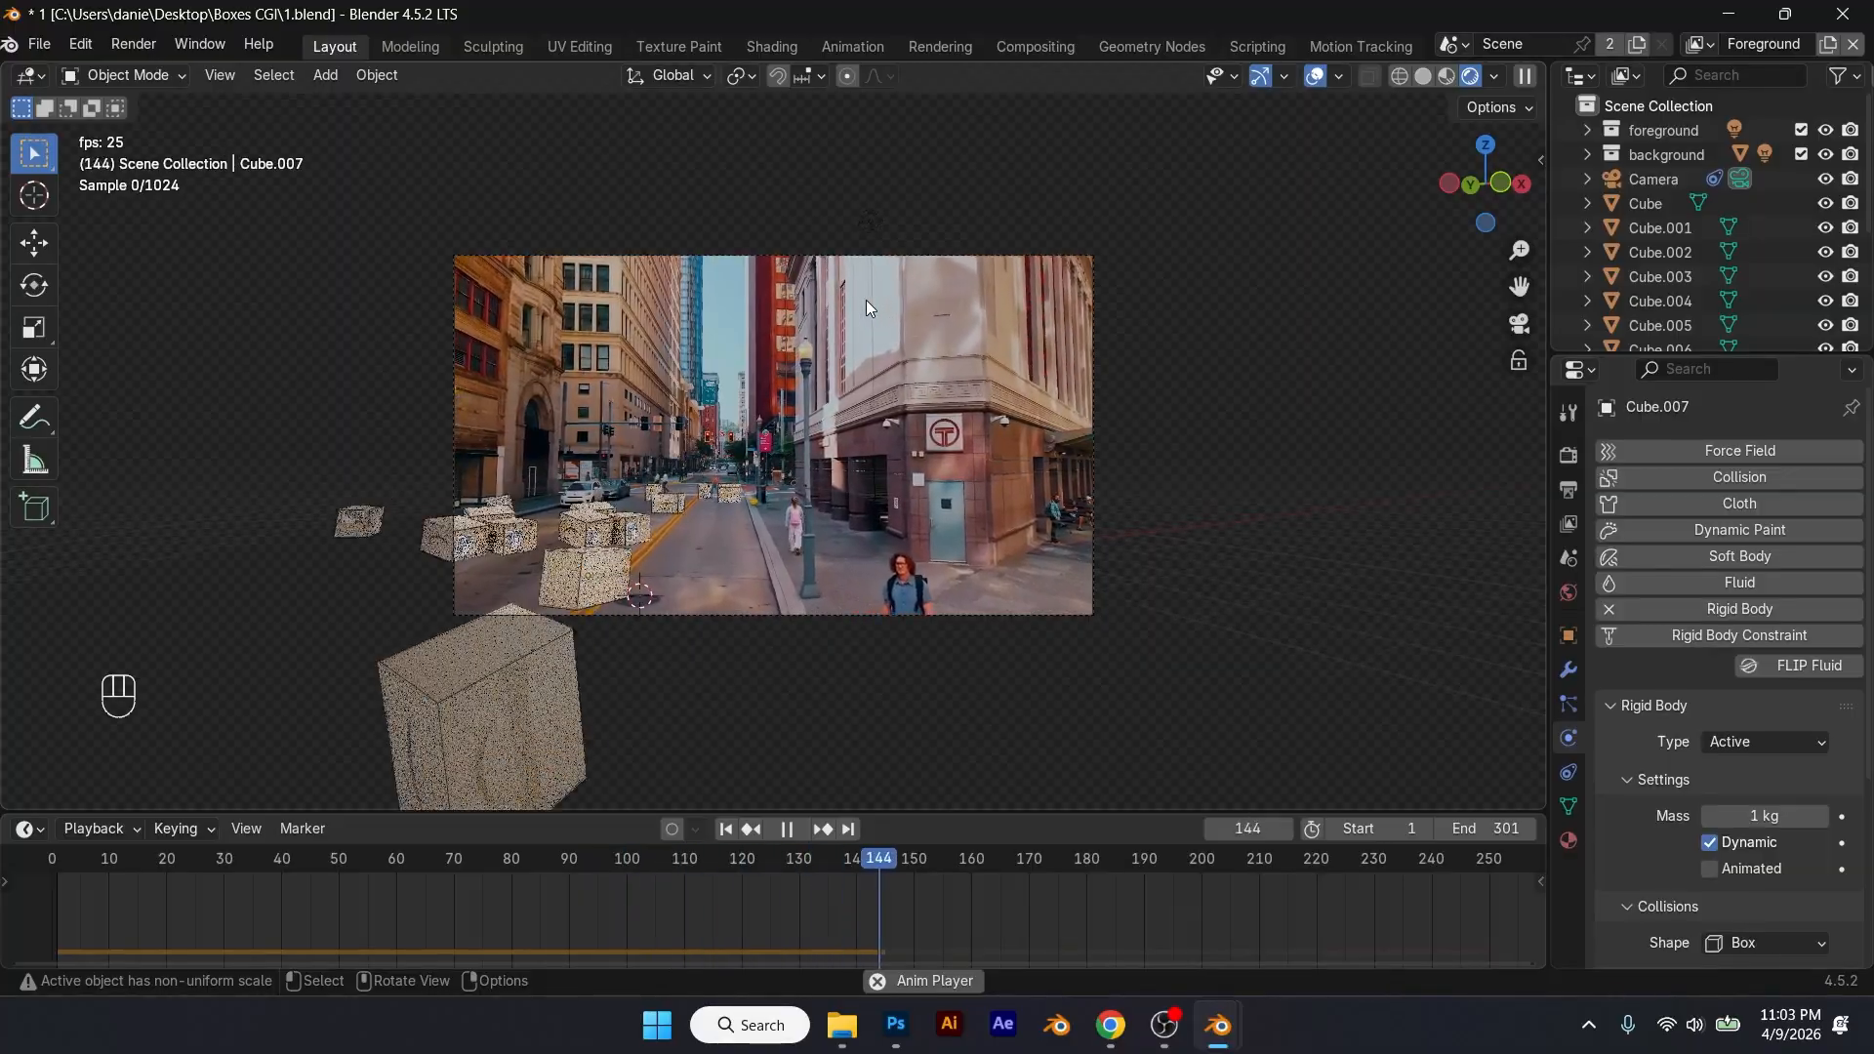
{"action": "key", "text": "space"}
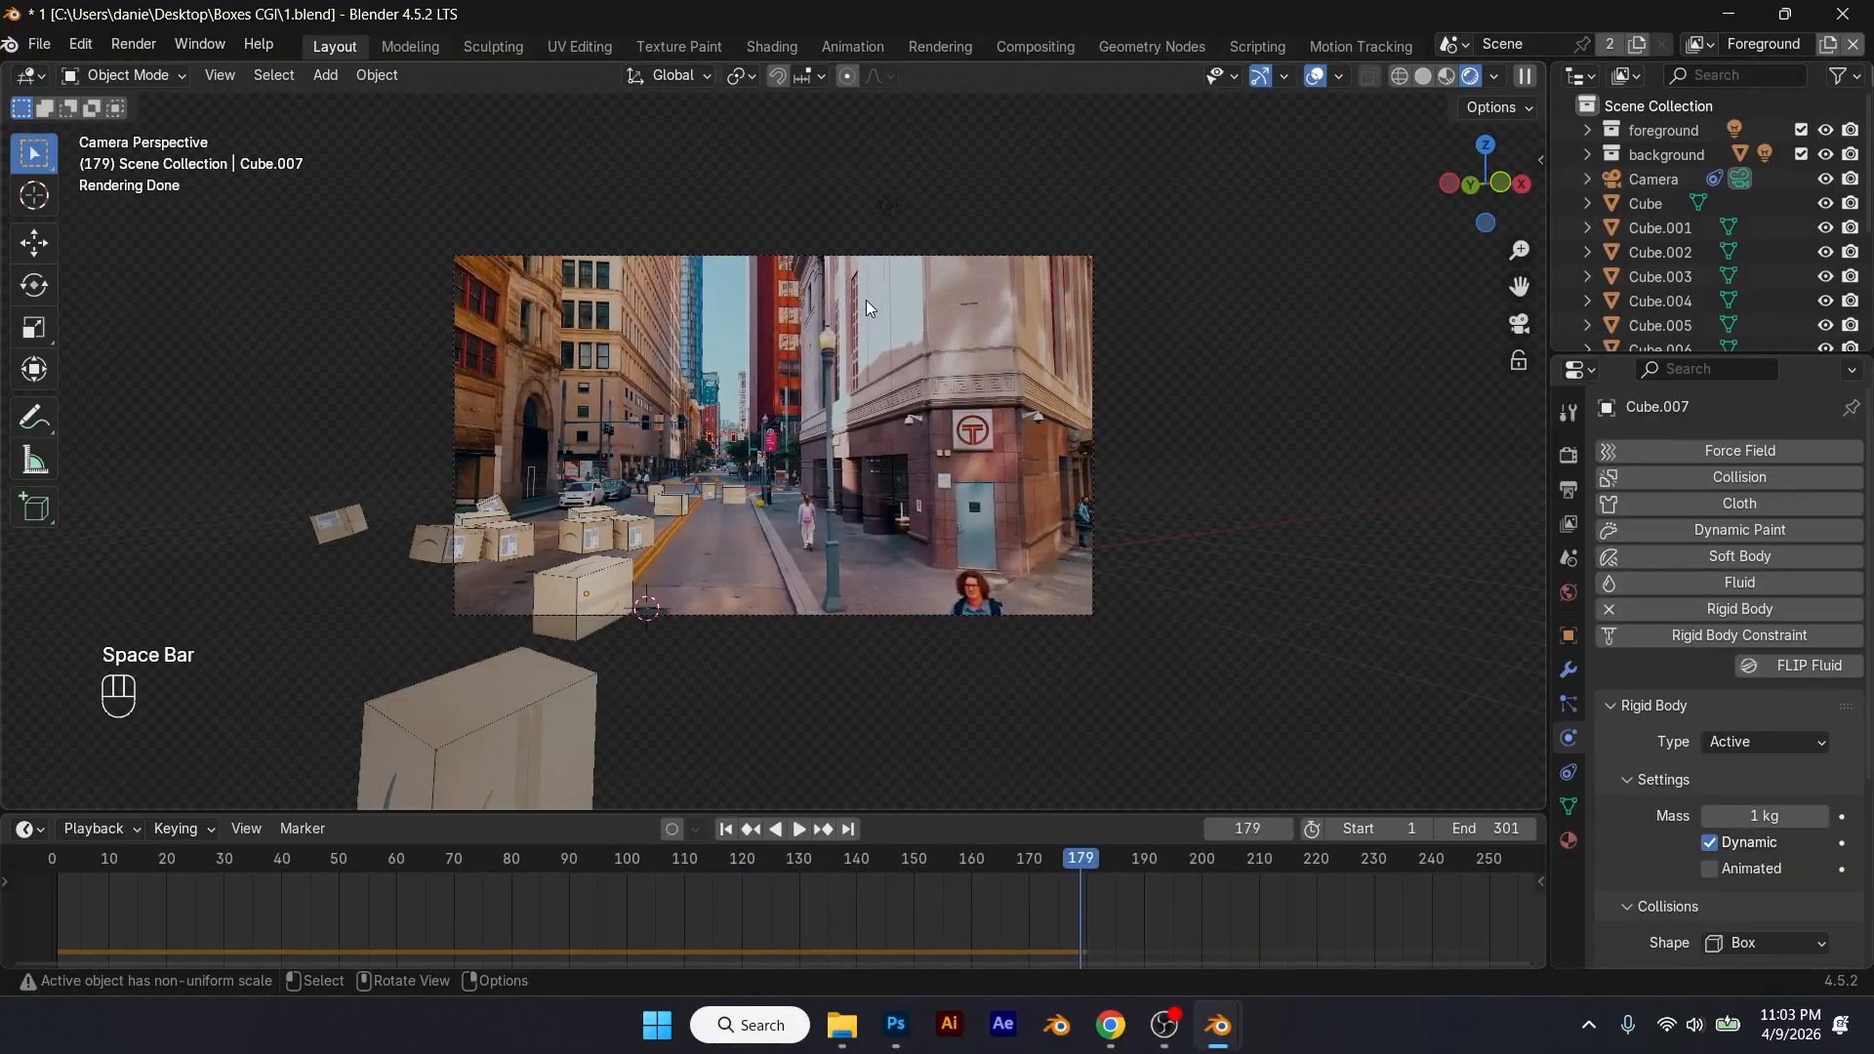
{"action": "key", "text": "ctrl+s"}
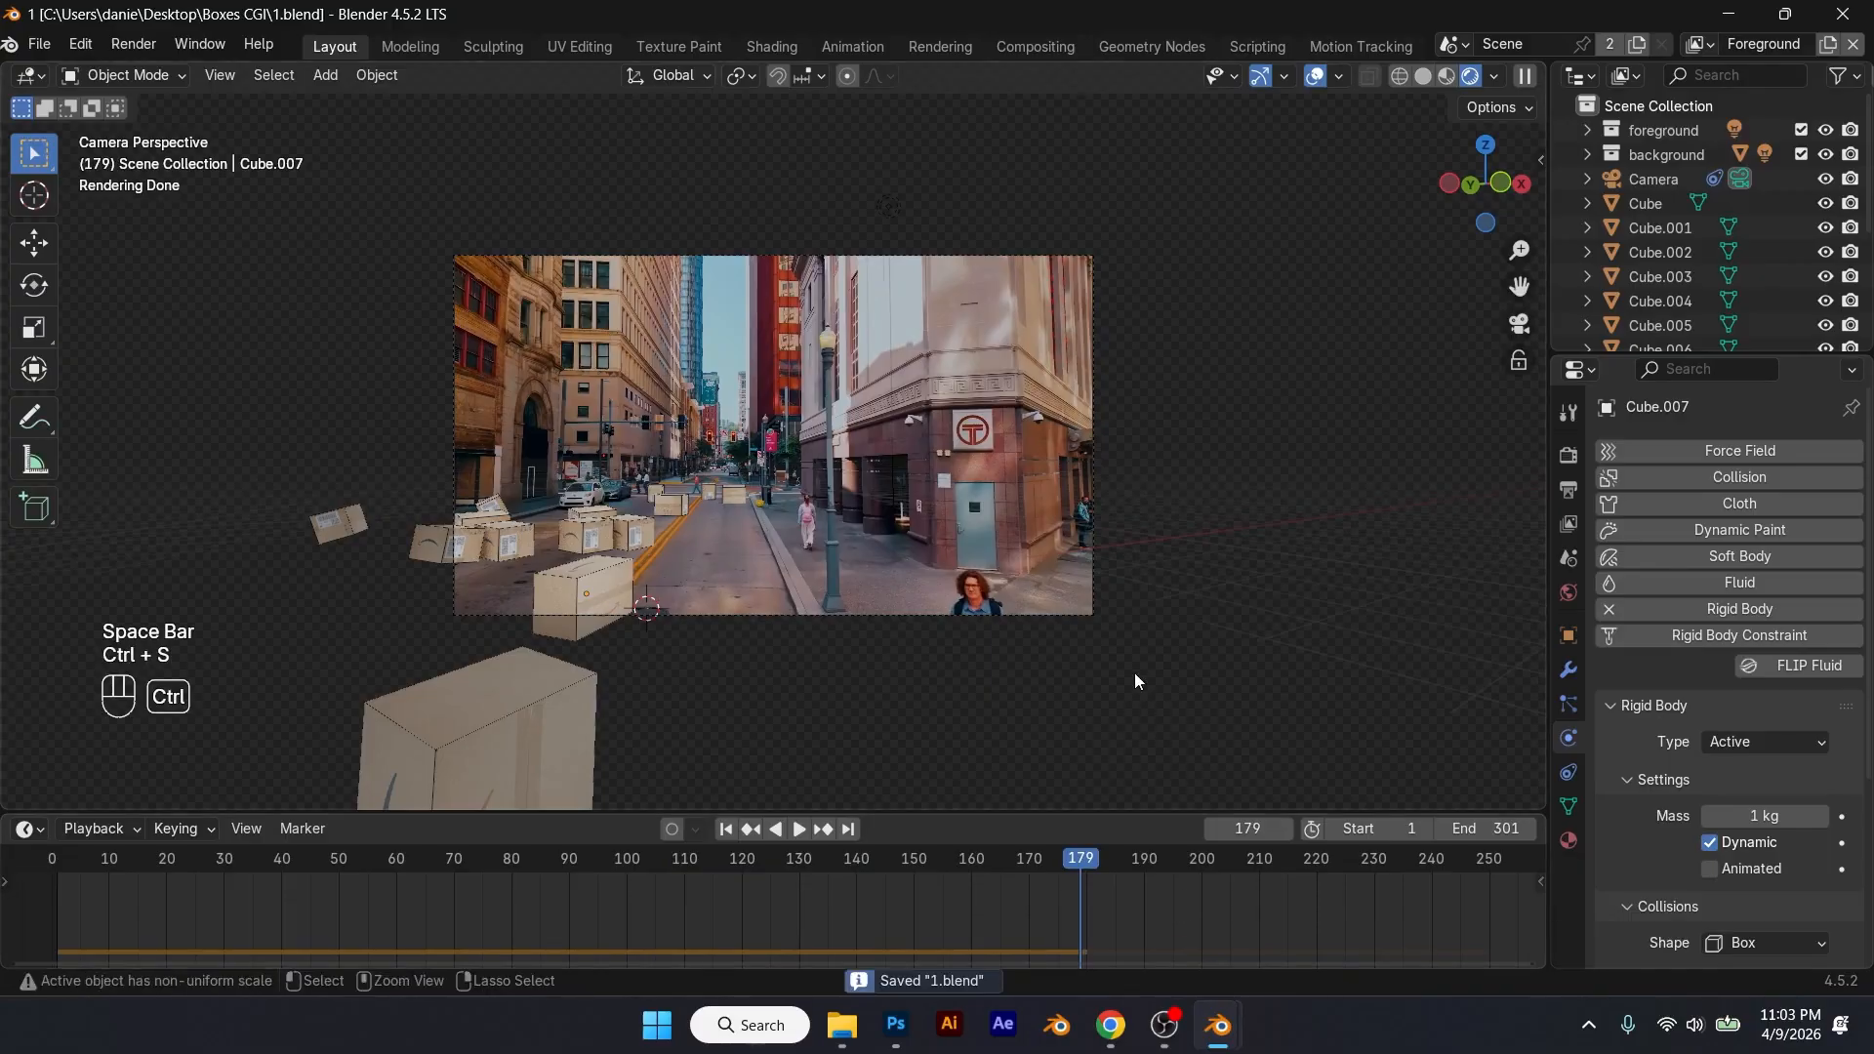
Step: Play the rest of the box simulation in the camera view and return to the first frame
{"action": "scroll", "coordinate": [891, 598], "scroll_direction": "up", "scroll_amount": 1}
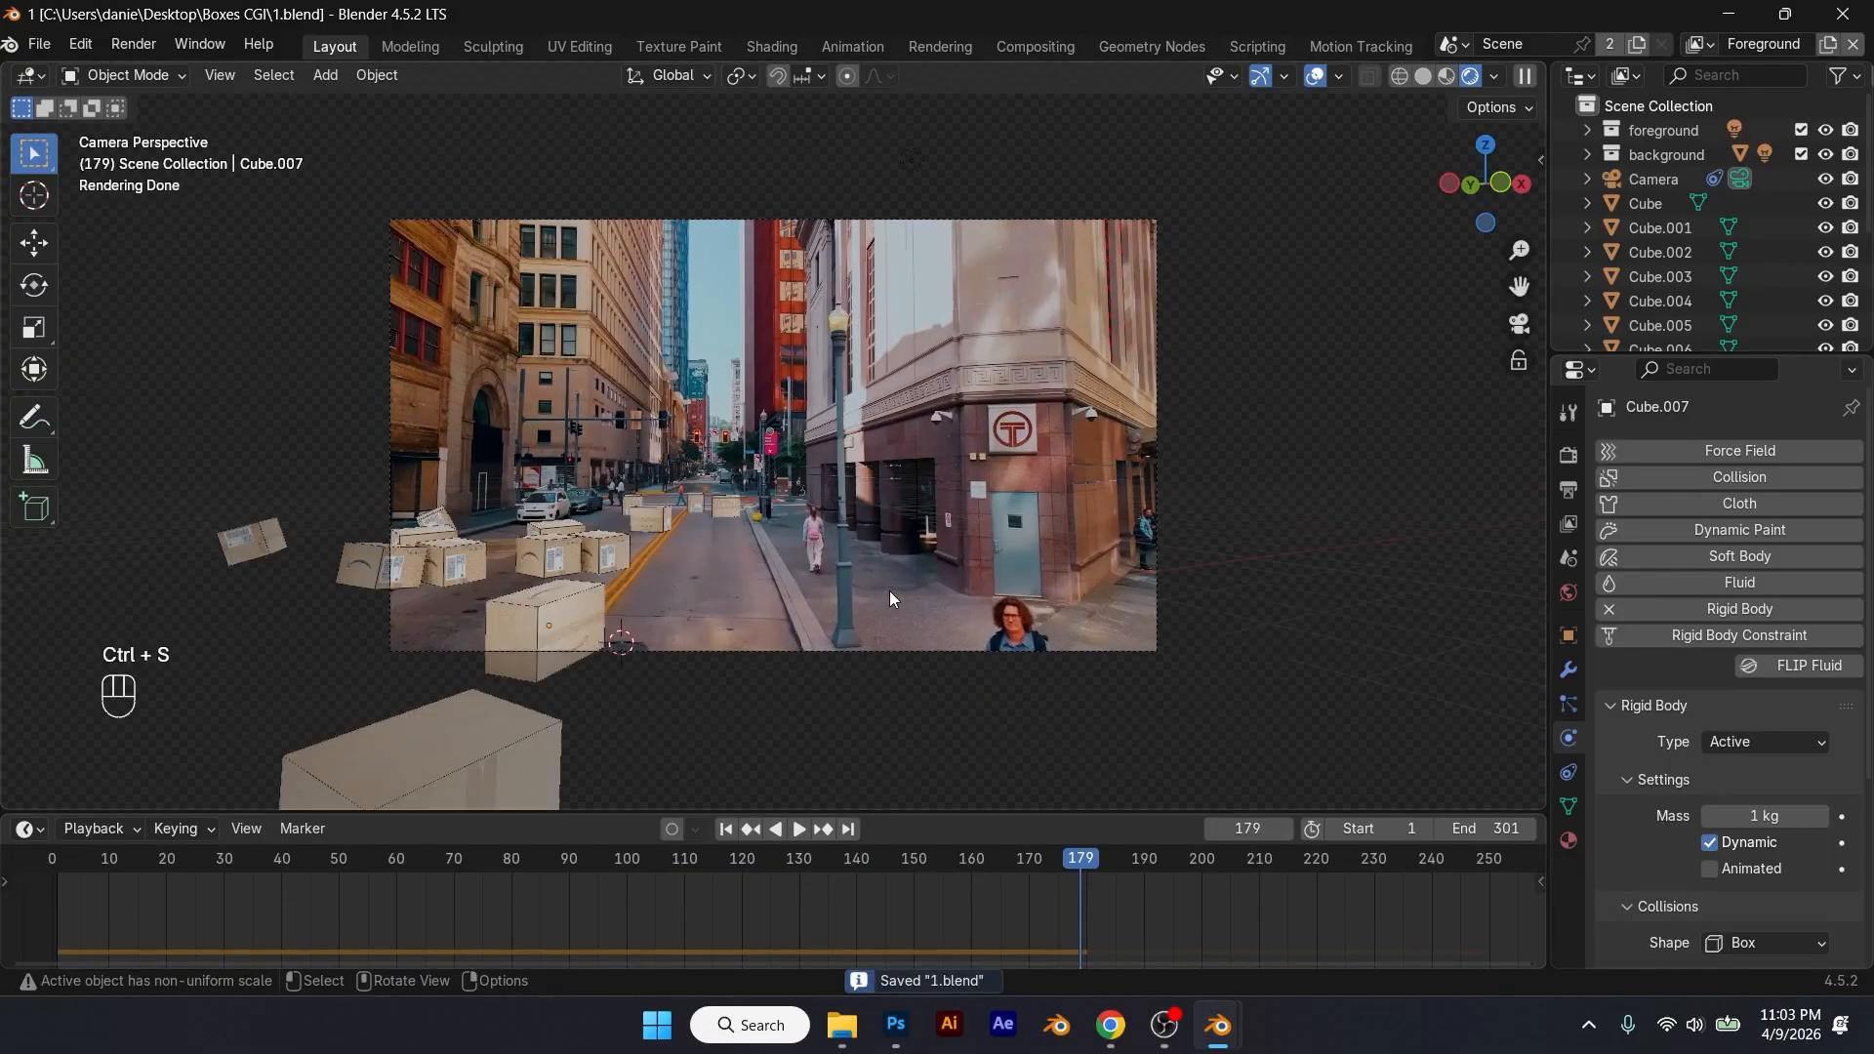
{"action": "key", "text": "space"}
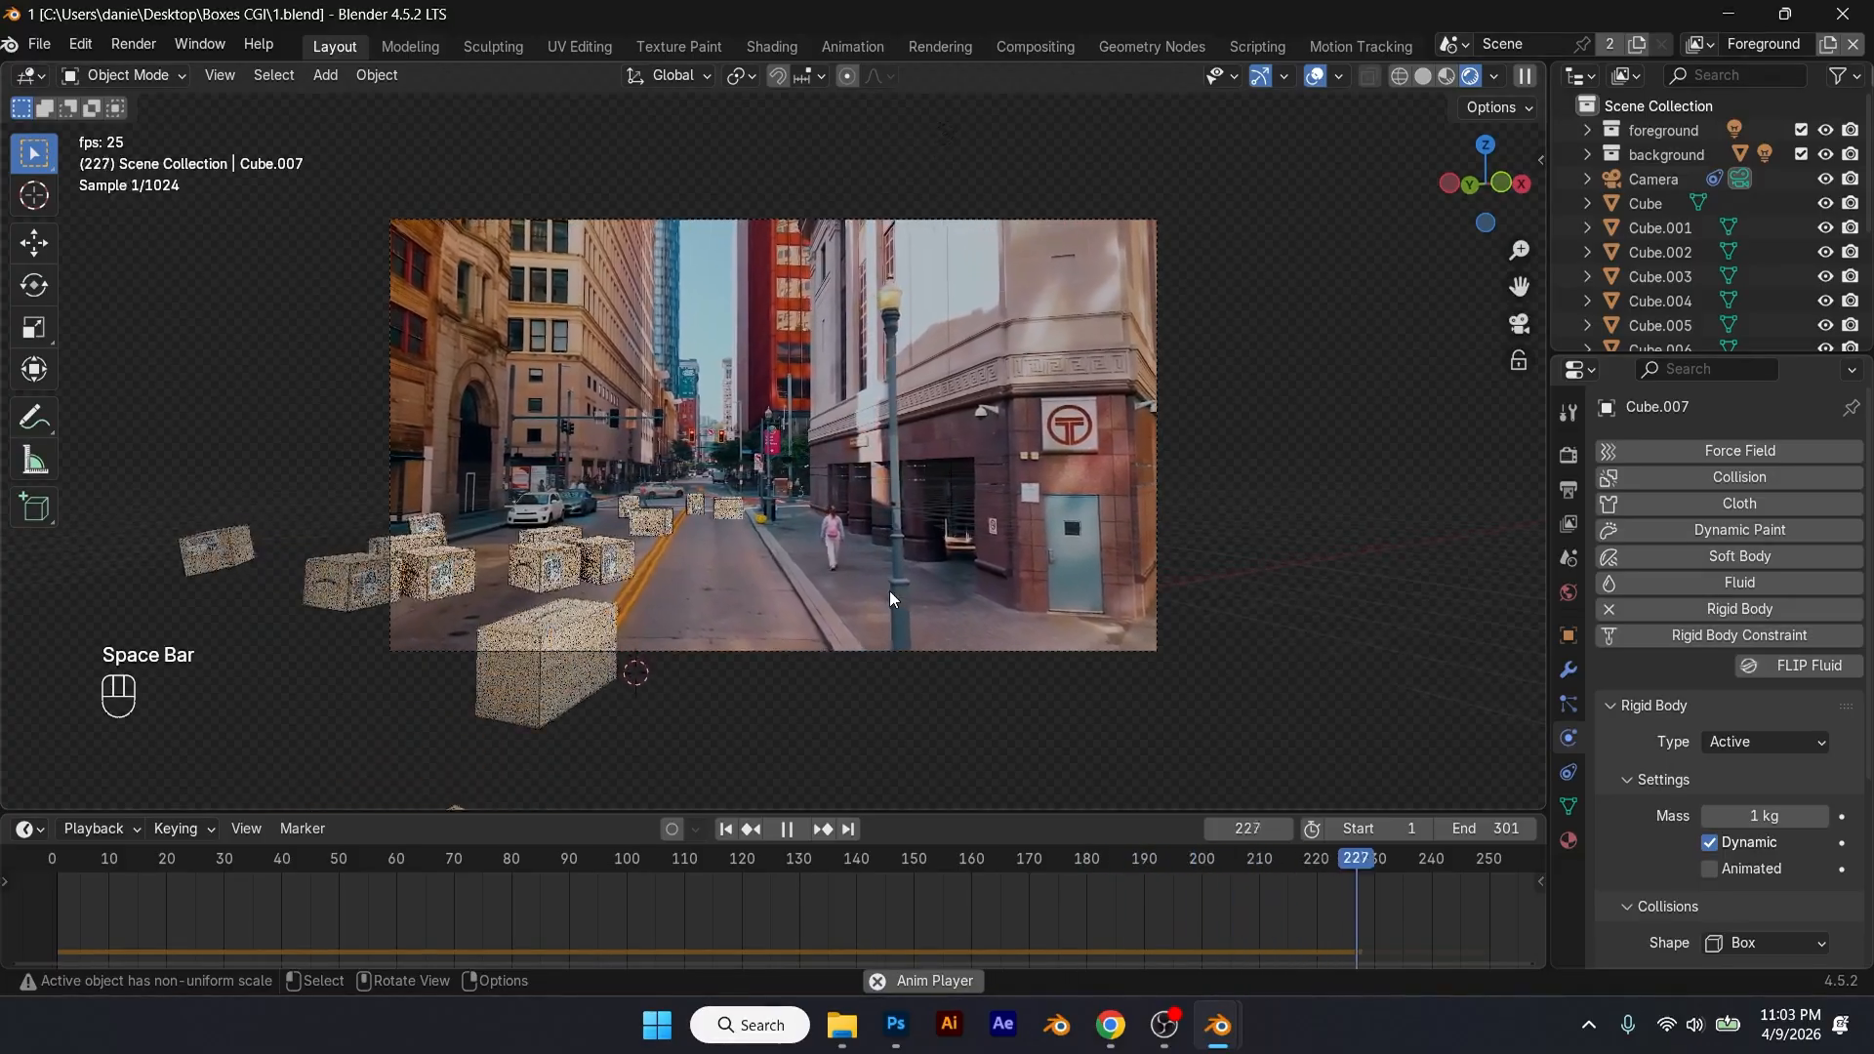
{"action": "key", "text": "space"}
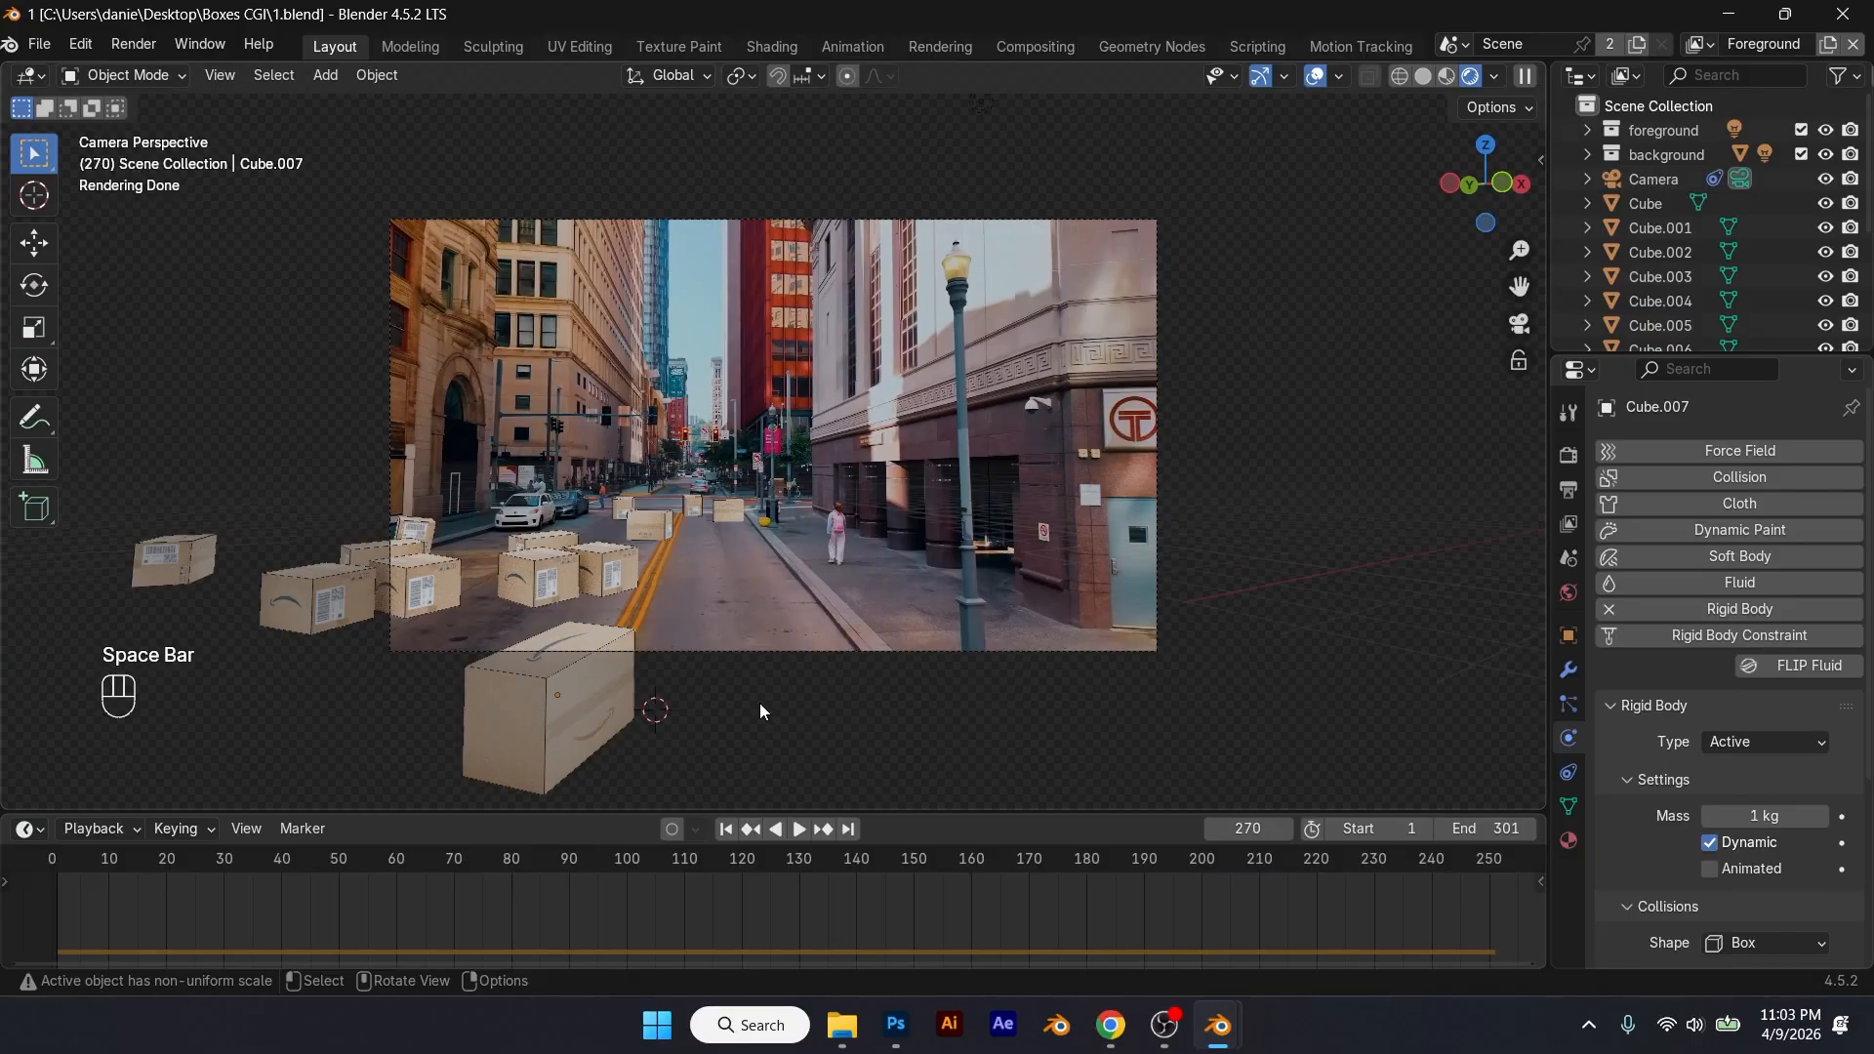
{"action": "left_click", "coordinate": [727, 829]}
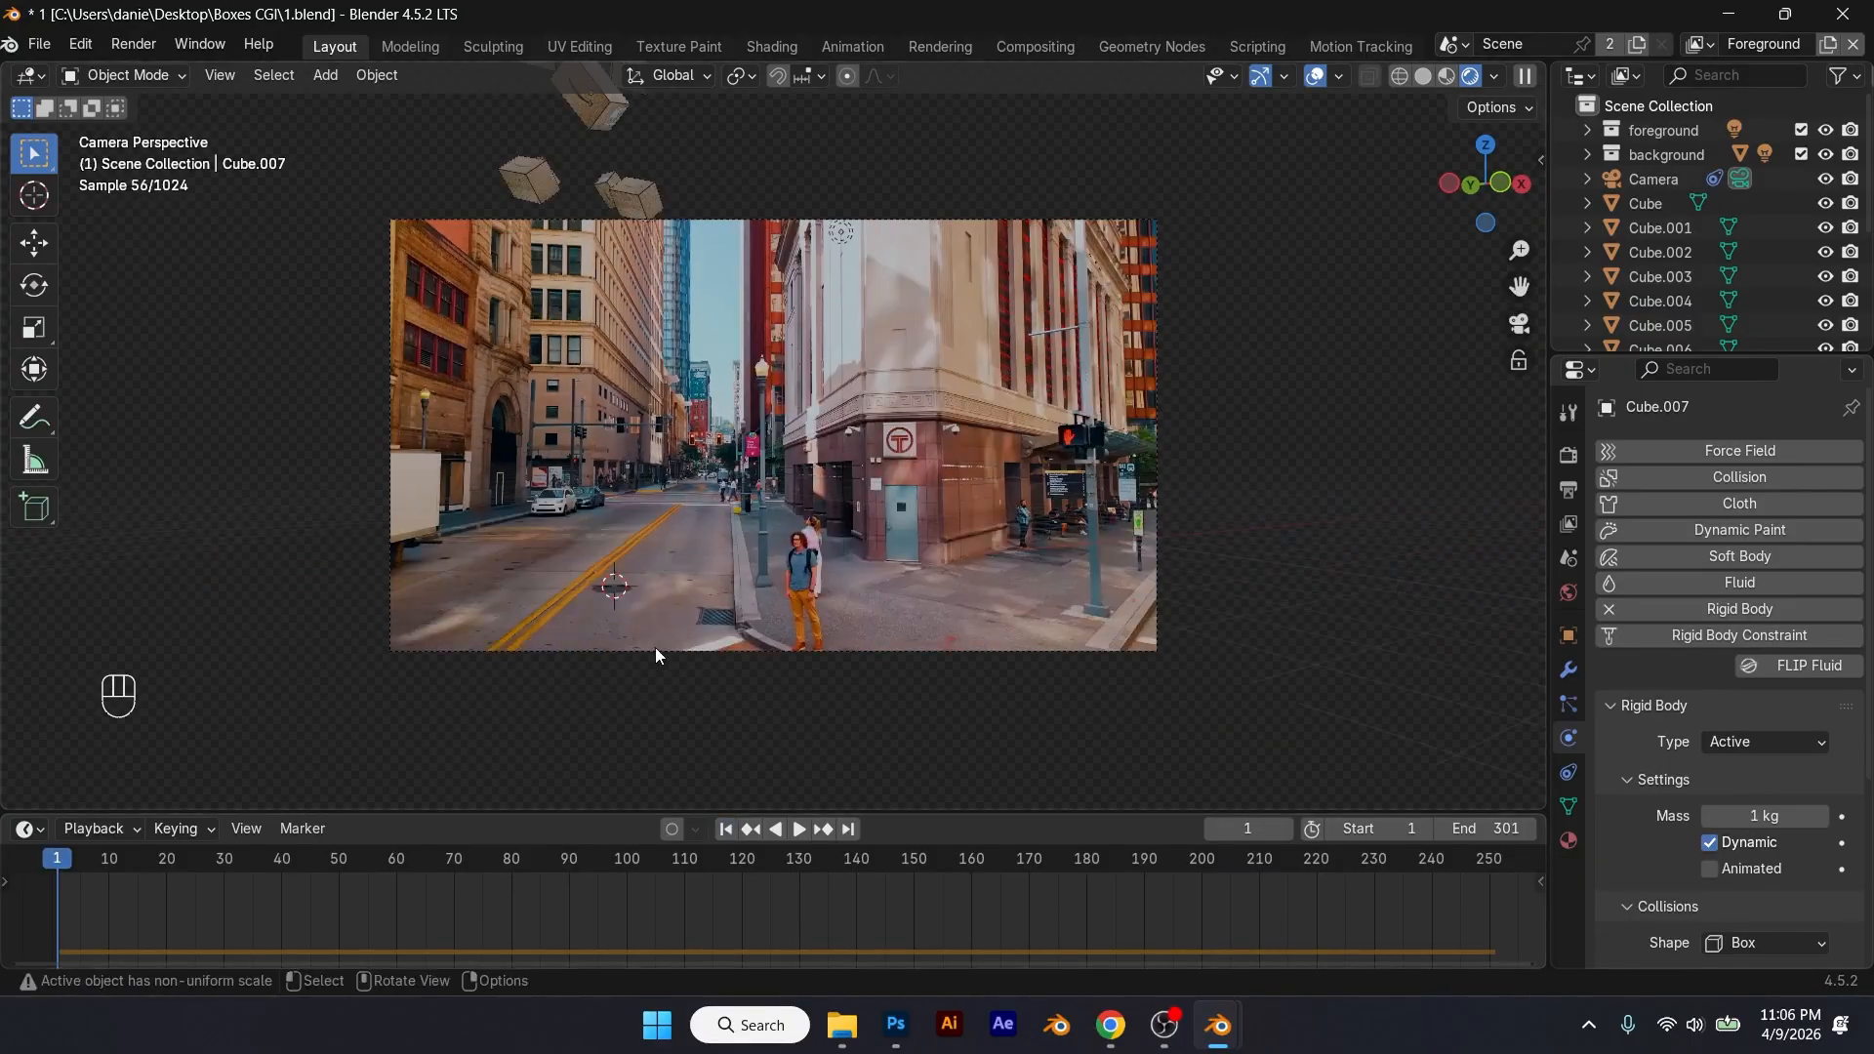
Step: Place the 3D cursor on the street near the parked cars and add the Lamborghini Urus from the Transportation add-on's 4x4 models
{"action": "right_click", "coordinate": [529, 526], "text": "shift"}
{"action": "key", "text": "n"}
{"action": "scroll", "coordinate": [1526, 312], "scroll_direction": "up", "scroll_amount": 4}
{"action": "left_click", "coordinate": [1531, 400]}
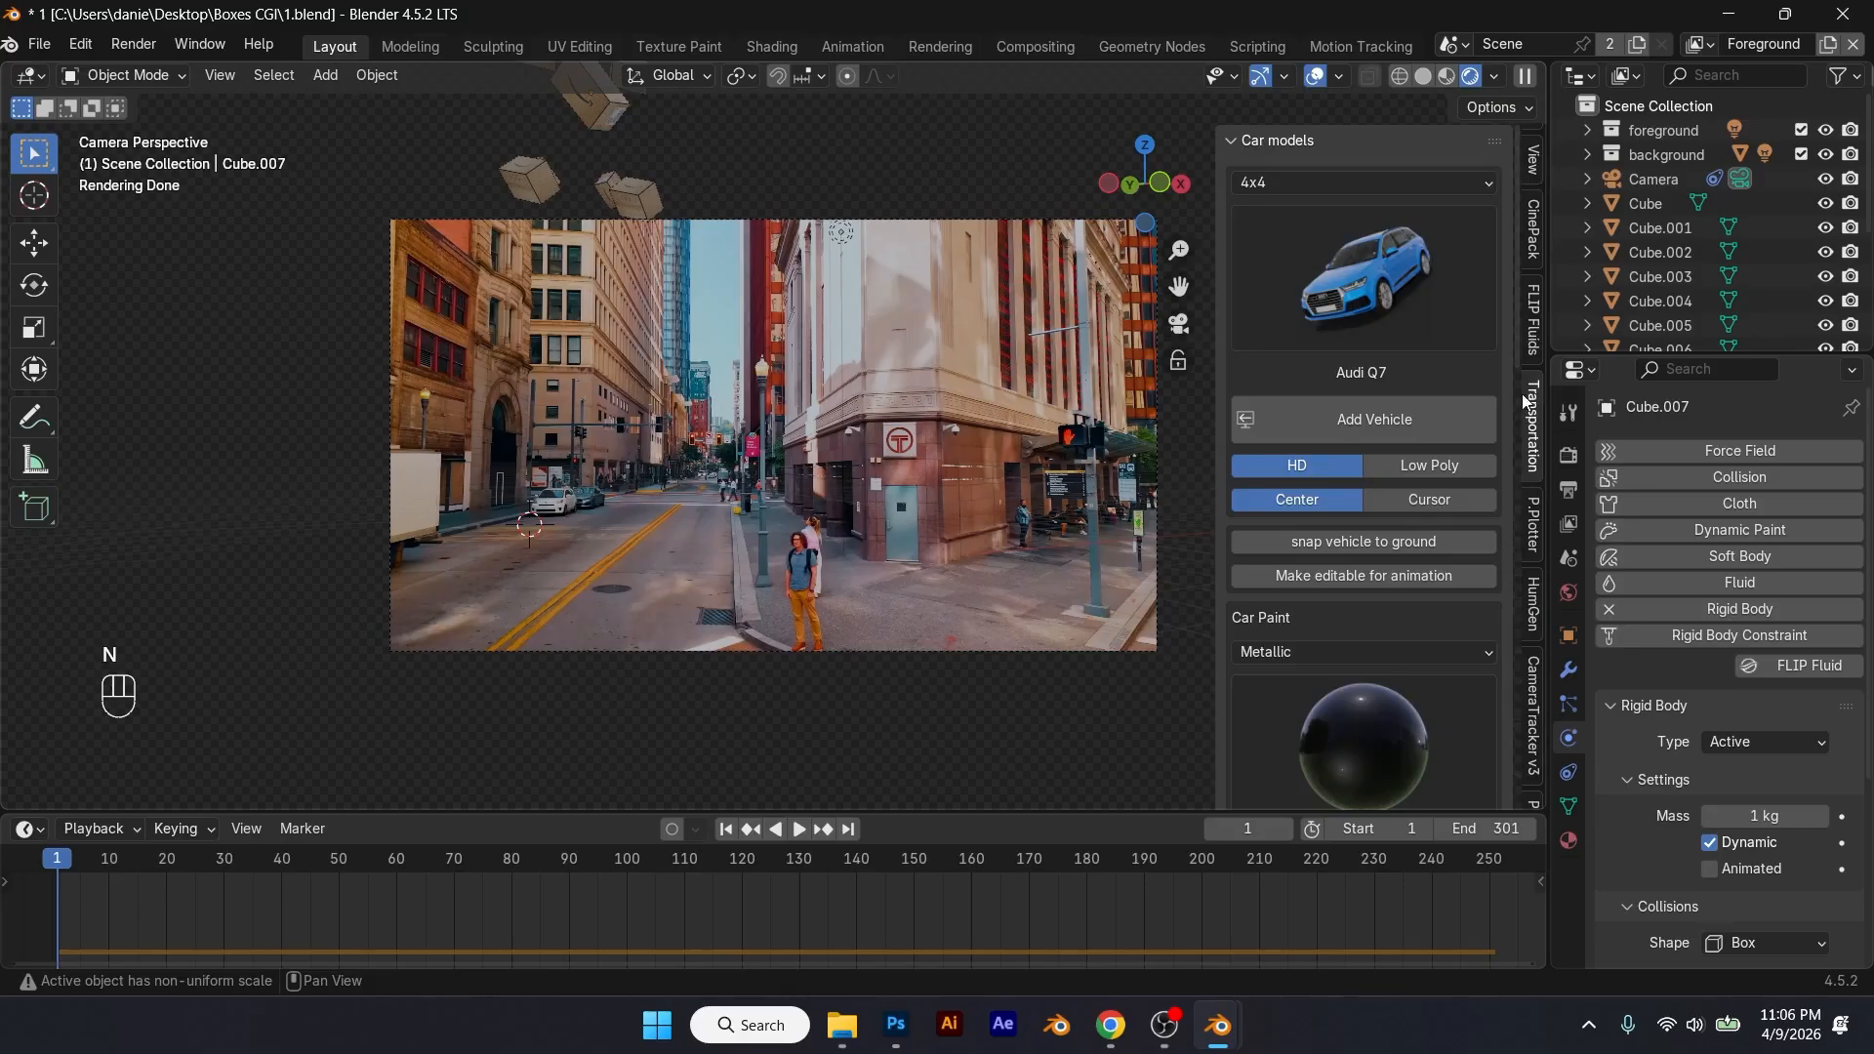
{"action": "left_click", "coordinate": [1414, 309]}
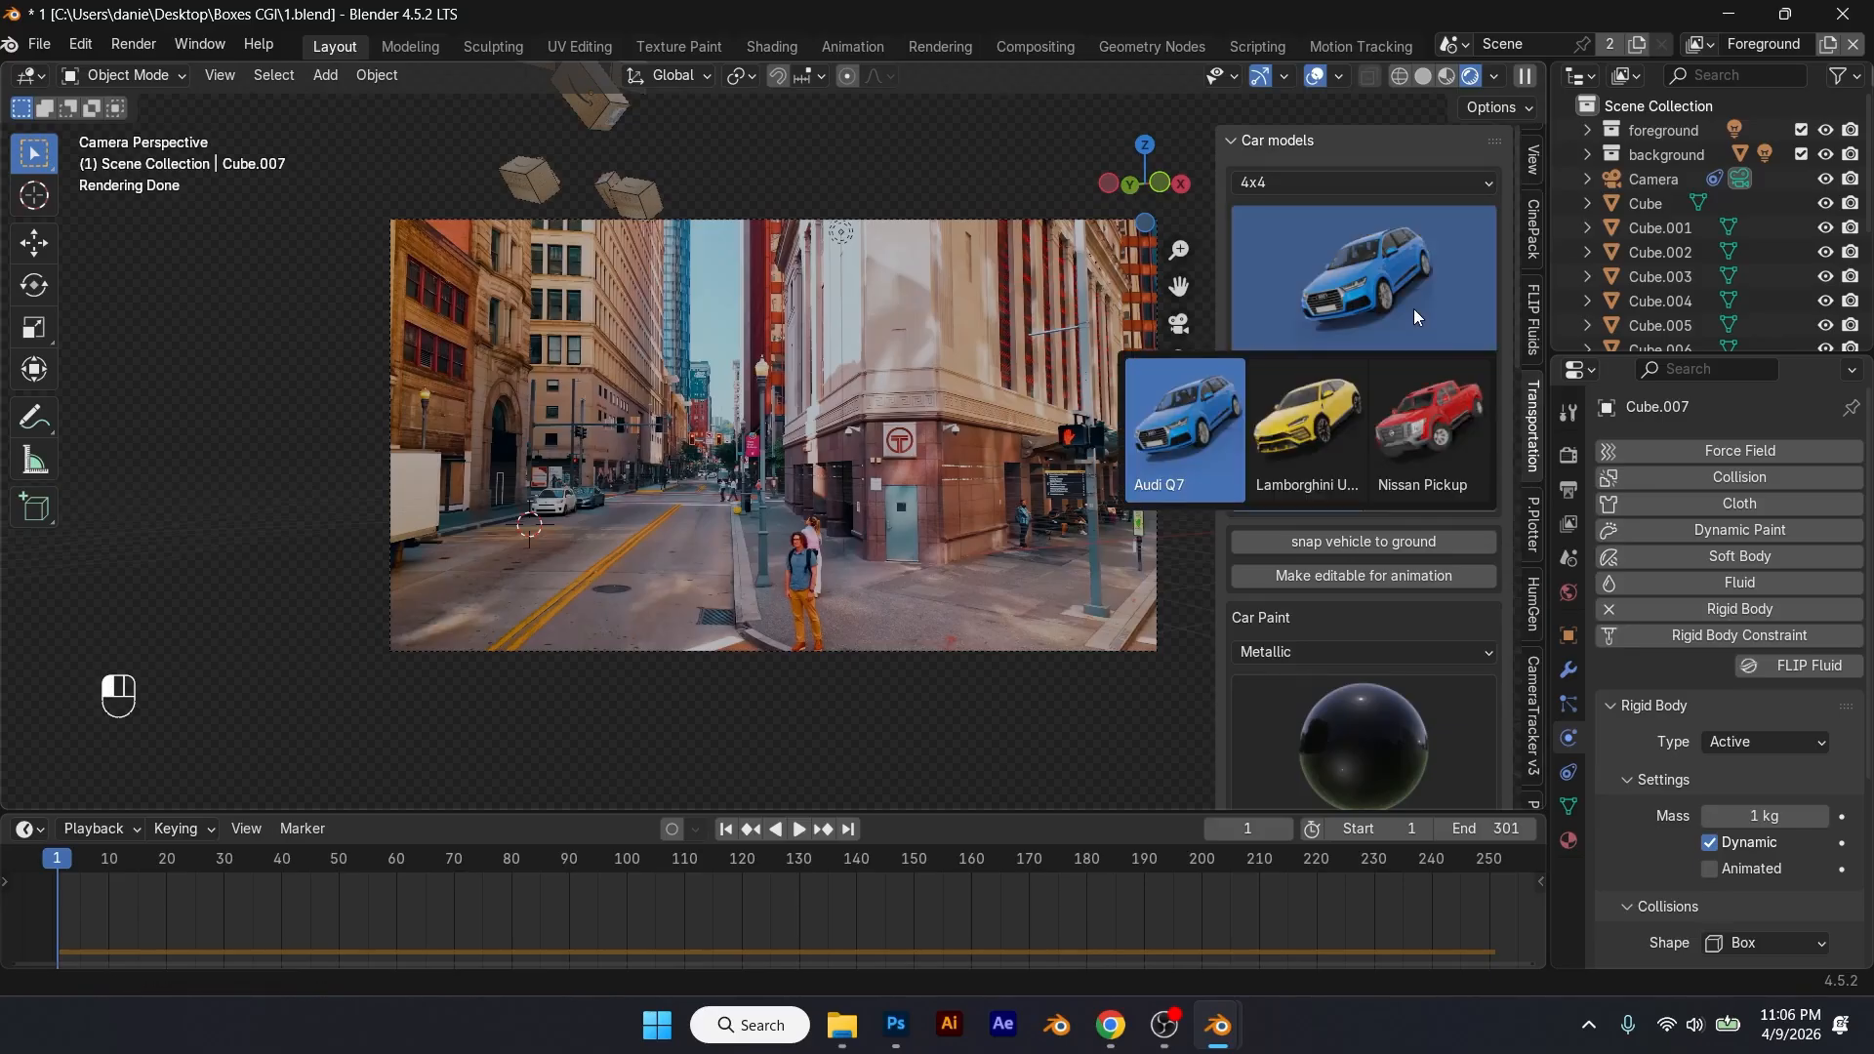
{"action": "left_click", "coordinate": [1316, 439]}
{"action": "scroll", "coordinate": [1386, 230], "scroll_direction": "down", "scroll_amount": 5}
{"action": "left_click", "coordinate": [1388, 232]}
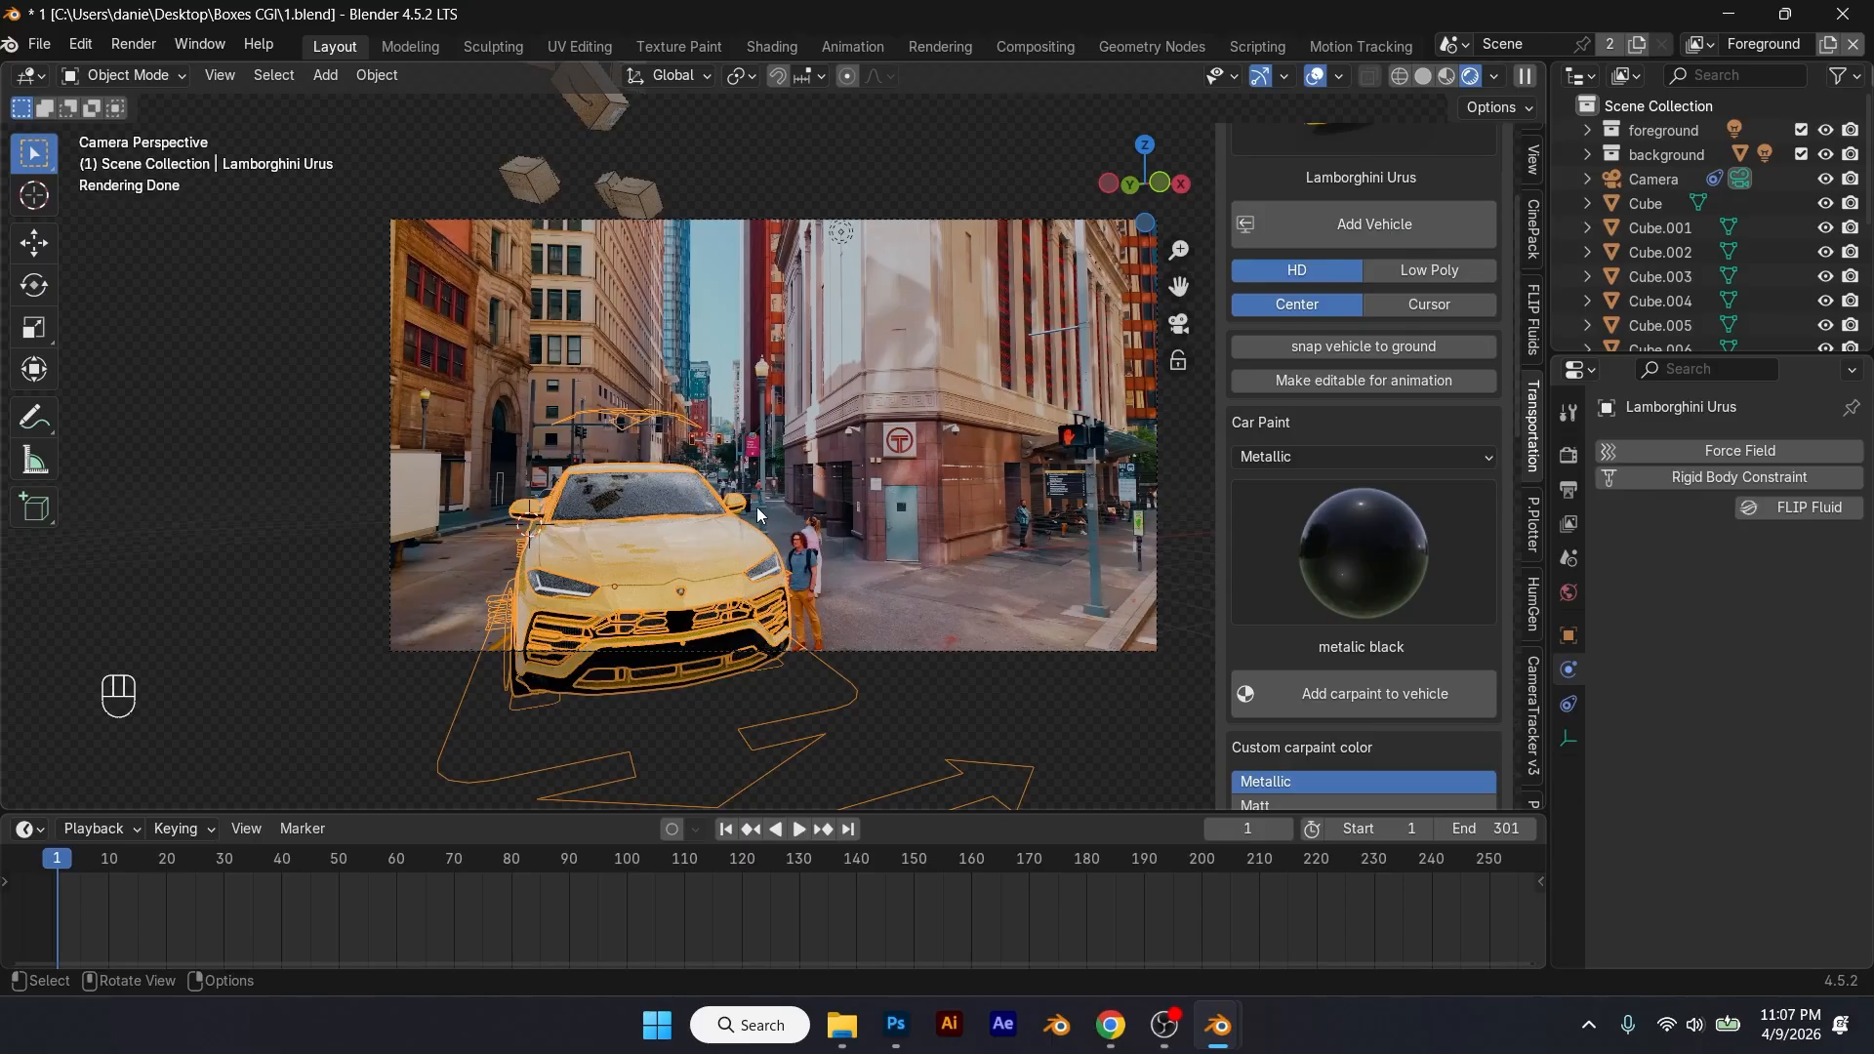
Step: Move the Lamborghini Urus along Y away from the camera, farther down the street
{"action": "key", "text": "g"}
{"action": "key", "text": "y"}
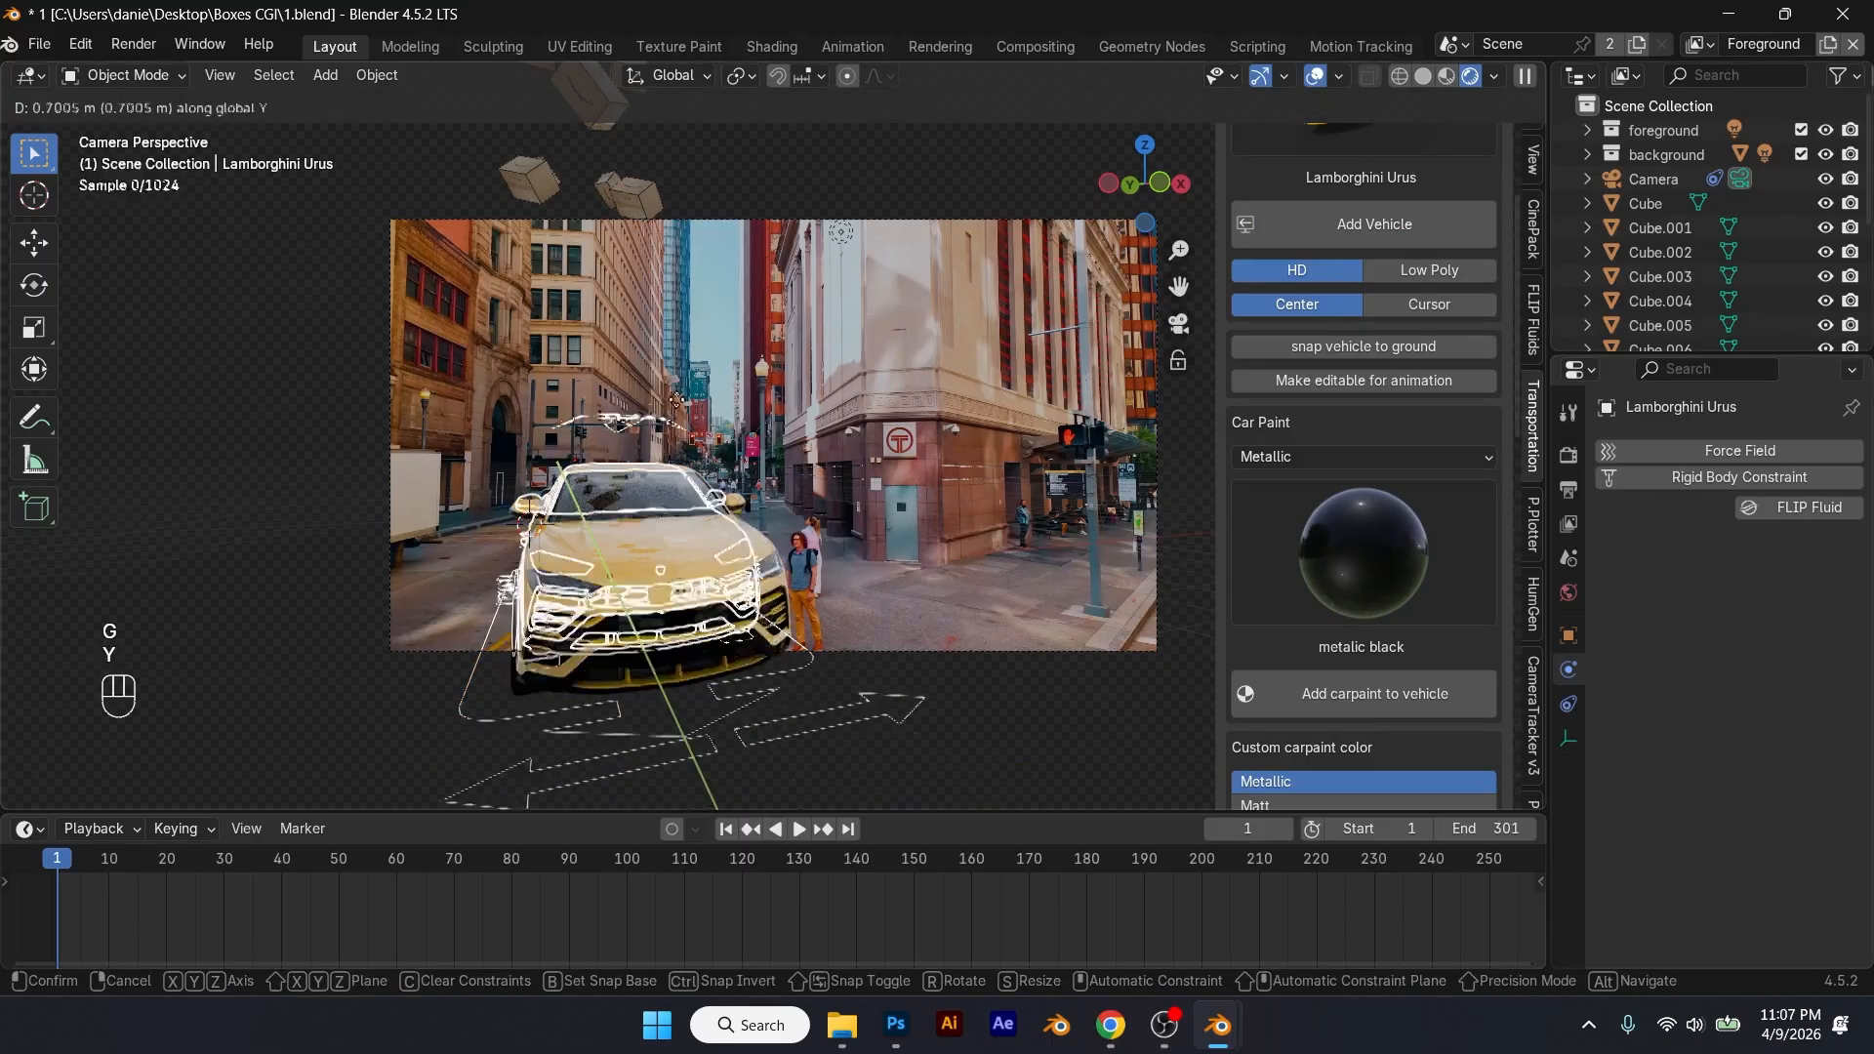
{"action": "left_click", "coordinate": [655, 345]}
{"action": "scroll", "coordinate": [634, 466], "scroll_direction": "up", "scroll_amount": 2}
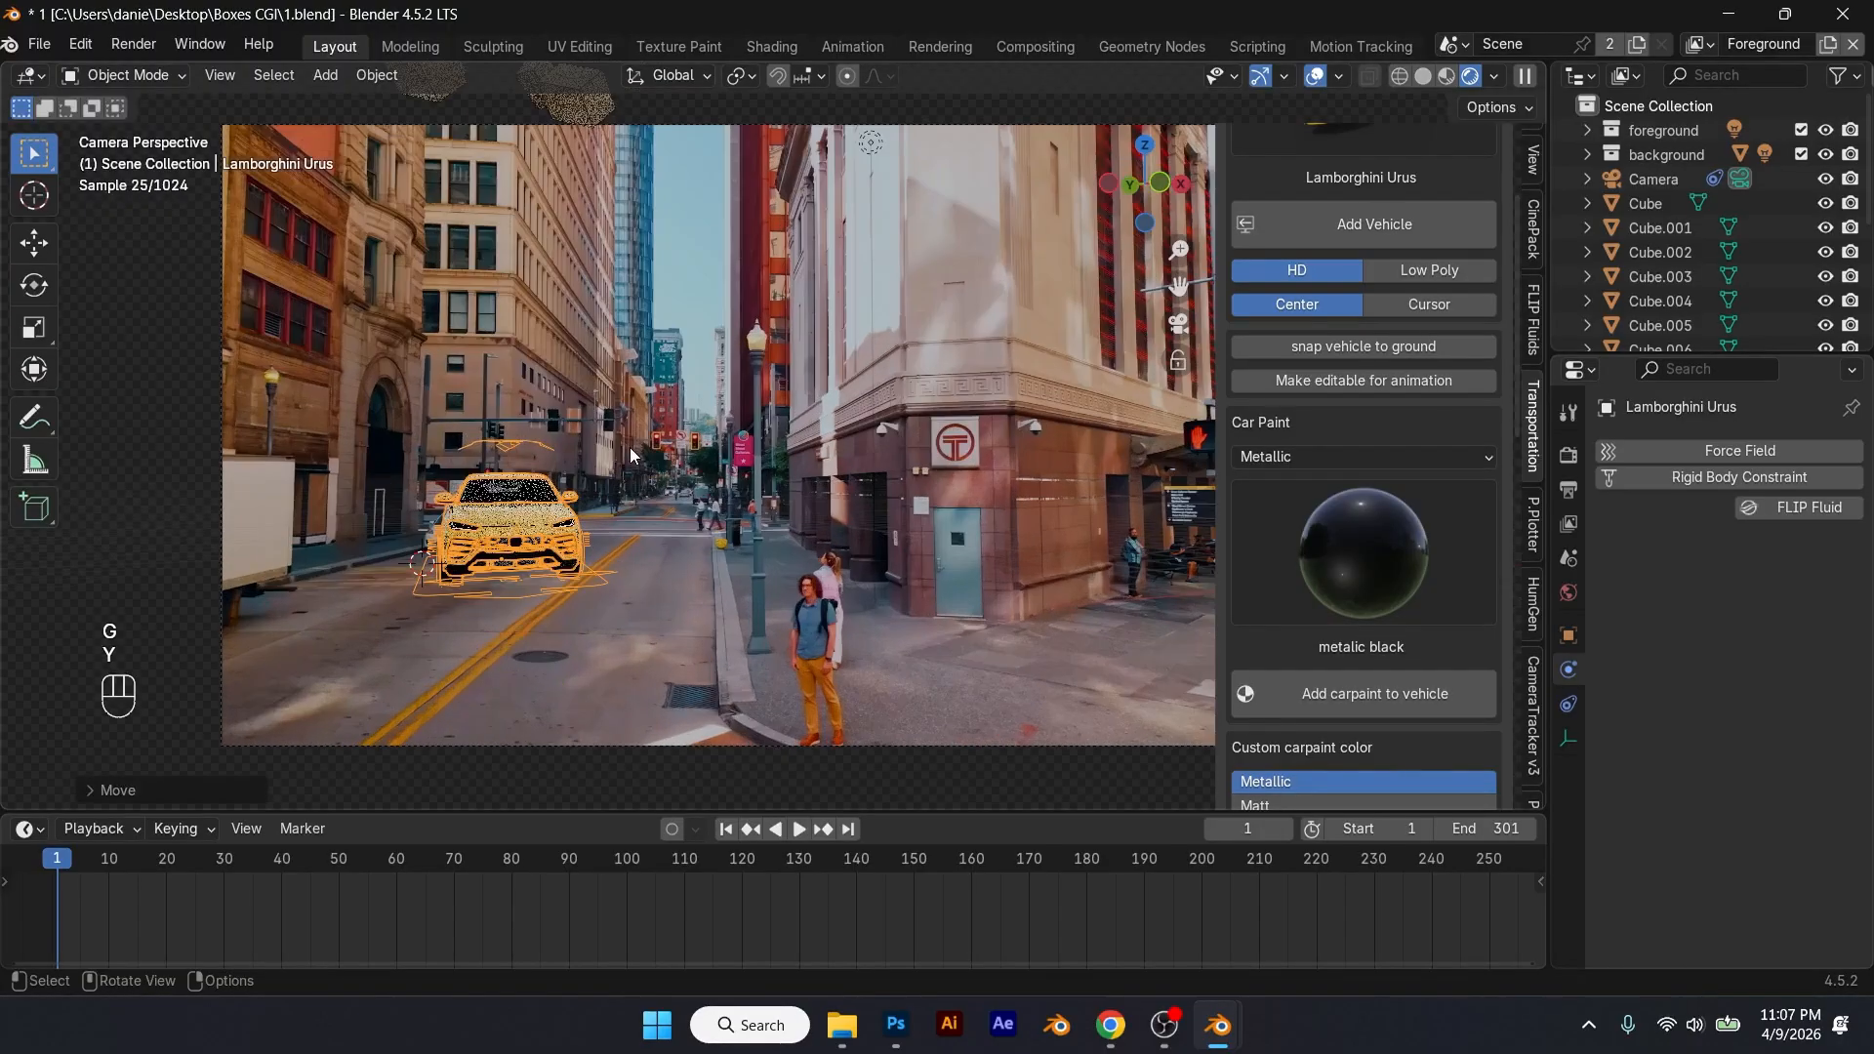
Step: Rotate the Lamborghini Urus about Z to align it with the parked cars, and hide the add-on sidebar
{"action": "key", "text": "r"}
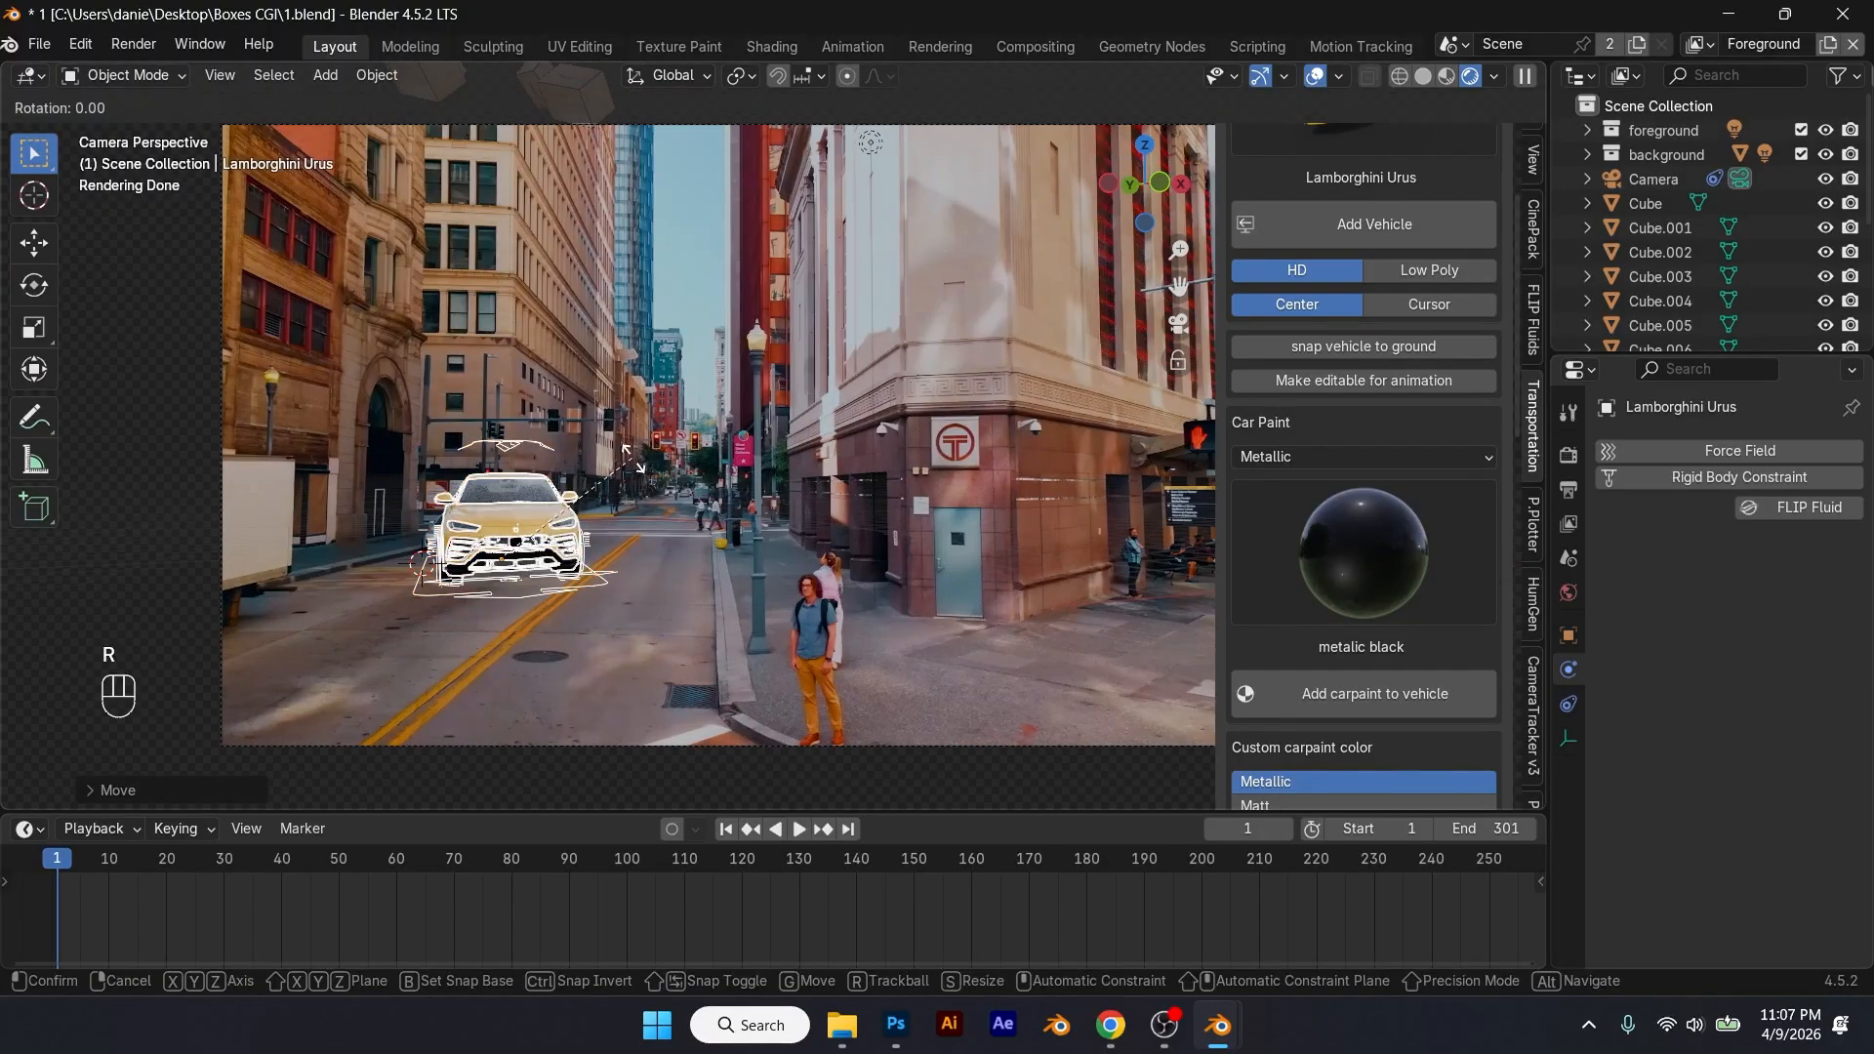
{"action": "key", "text": "x"}
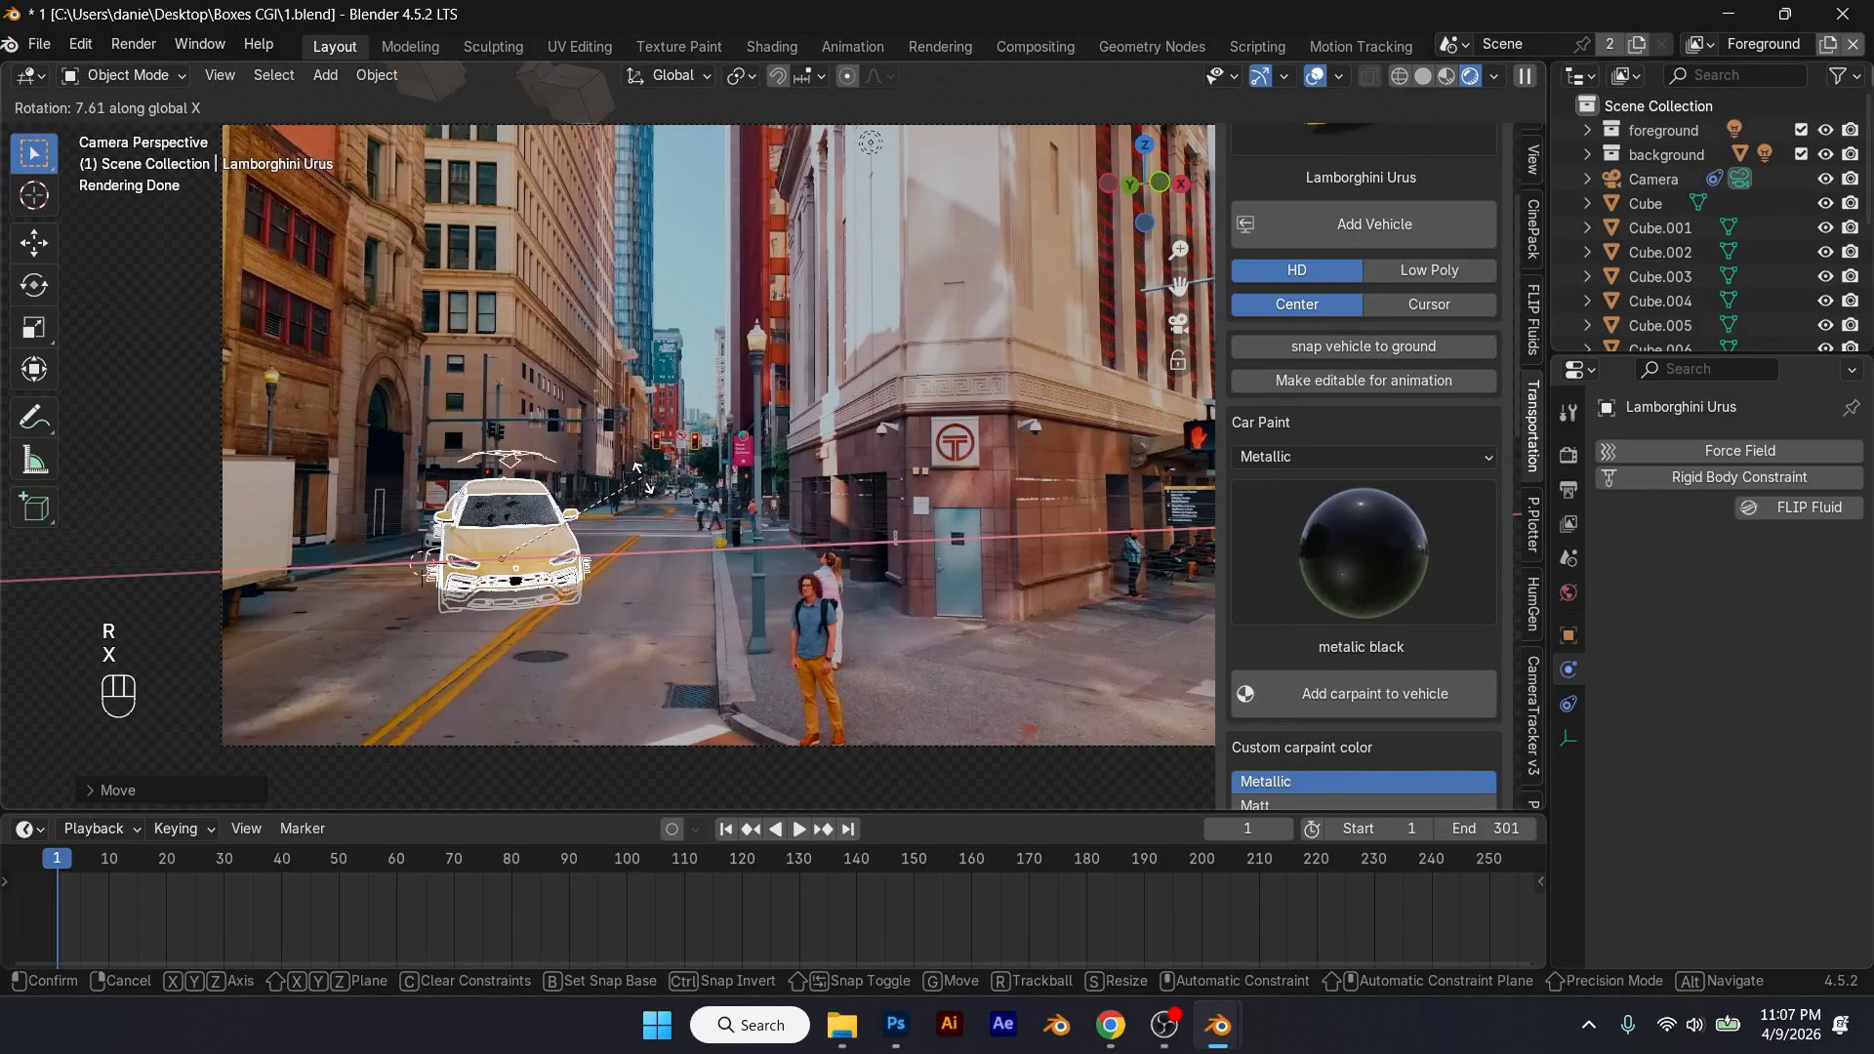
{"action": "key", "text": "z"}
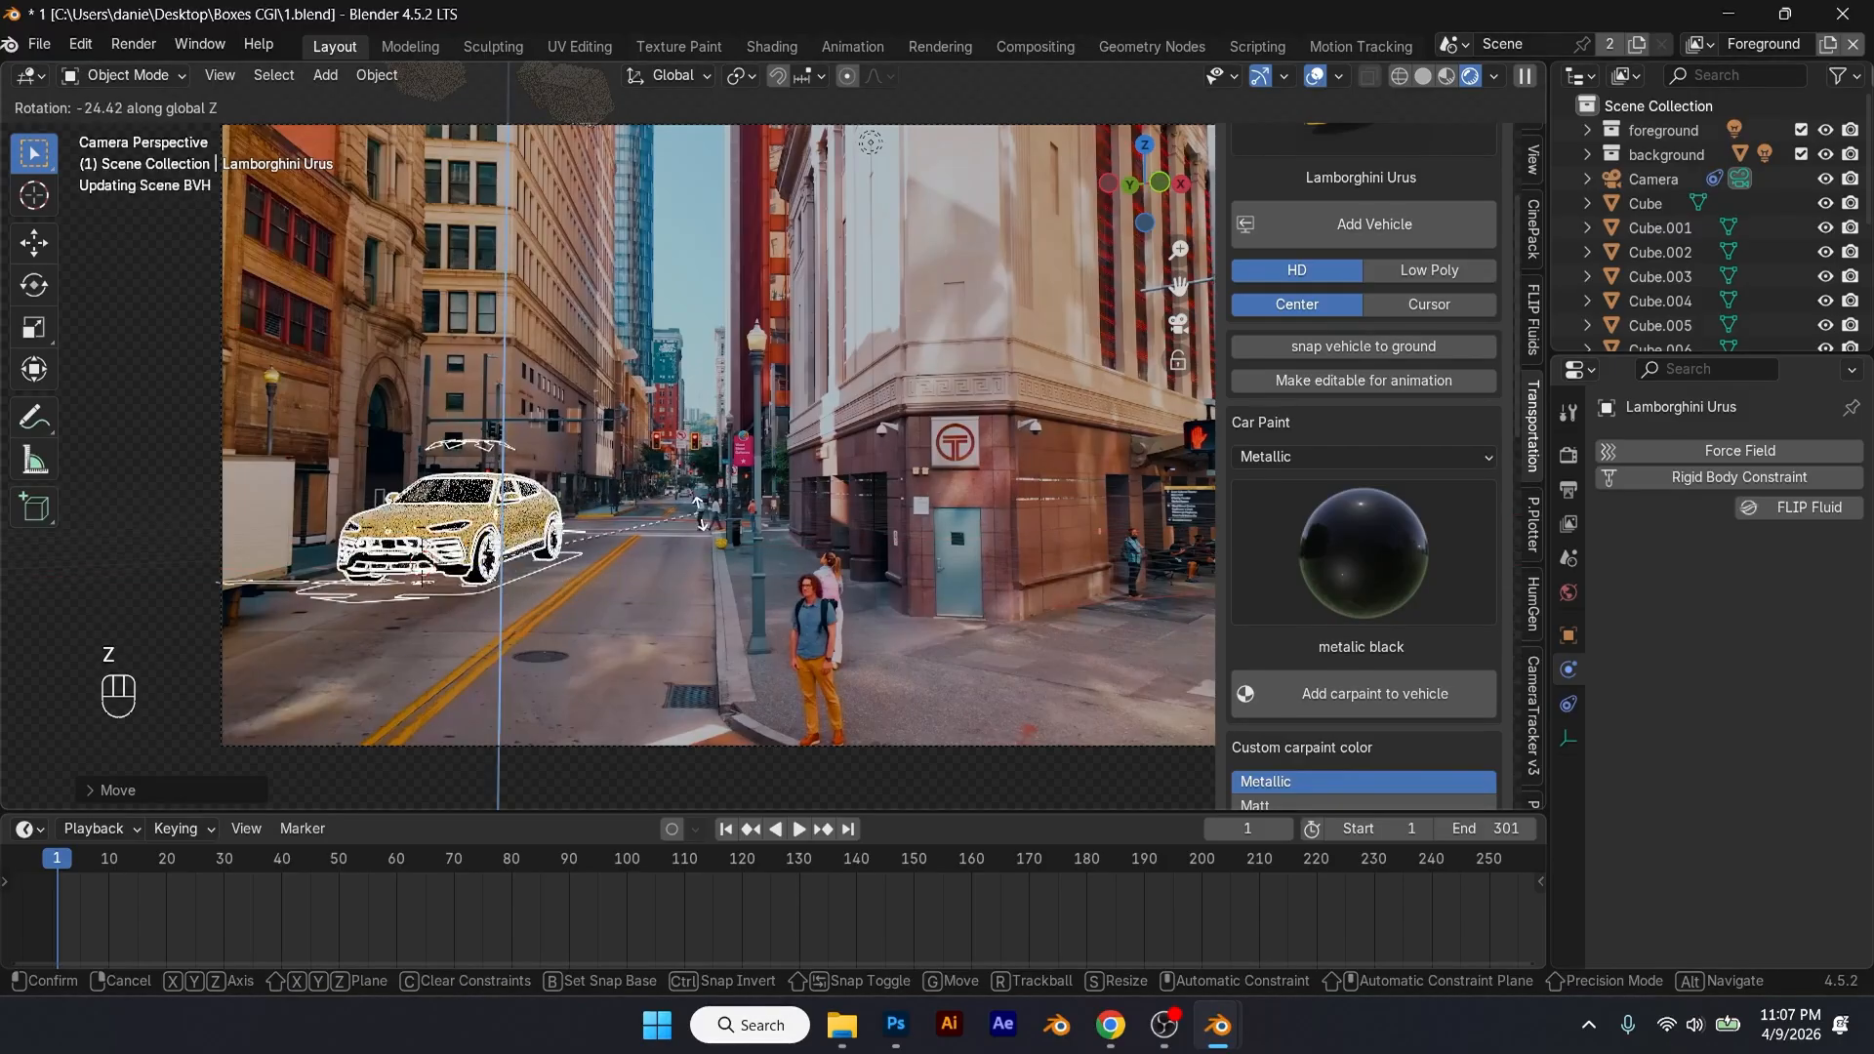
{"action": "left_click", "coordinate": [559, 550]}
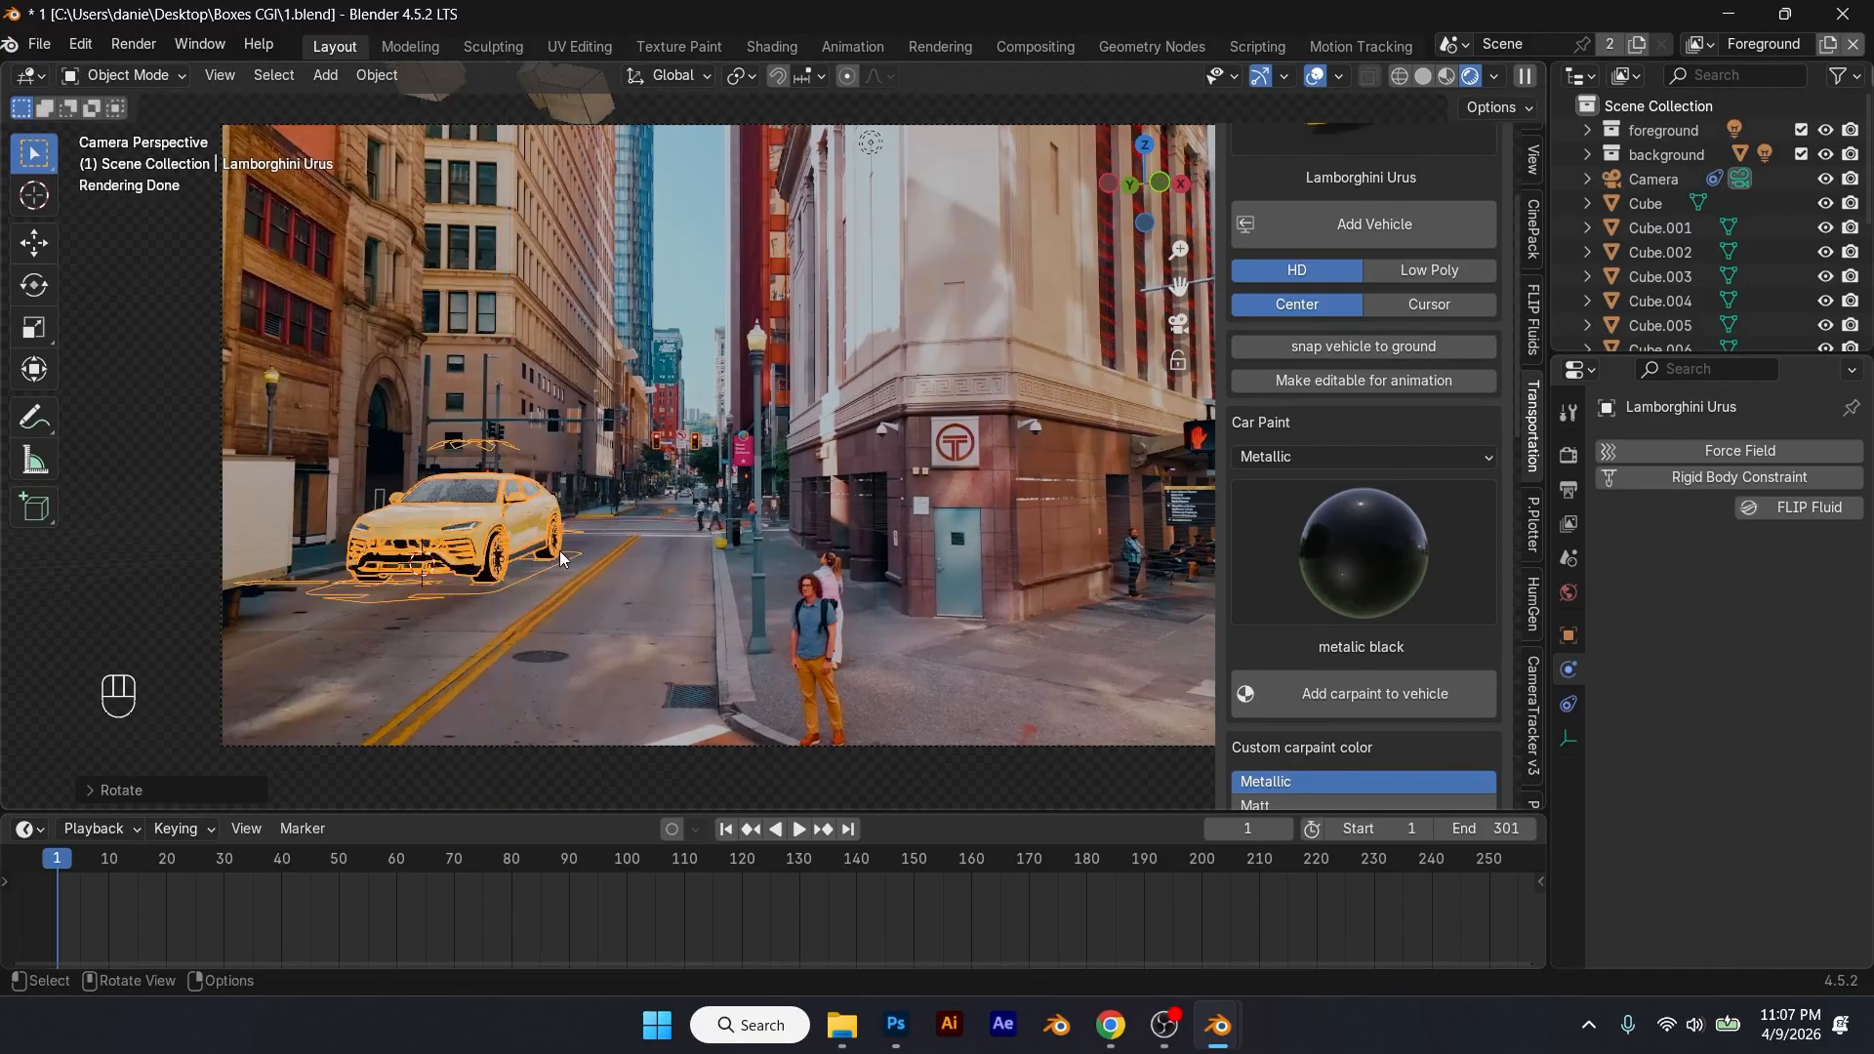
{"action": "scroll", "coordinate": [648, 544], "scroll_direction": "up", "scroll_amount": 1}
{"action": "key", "text": "n"}
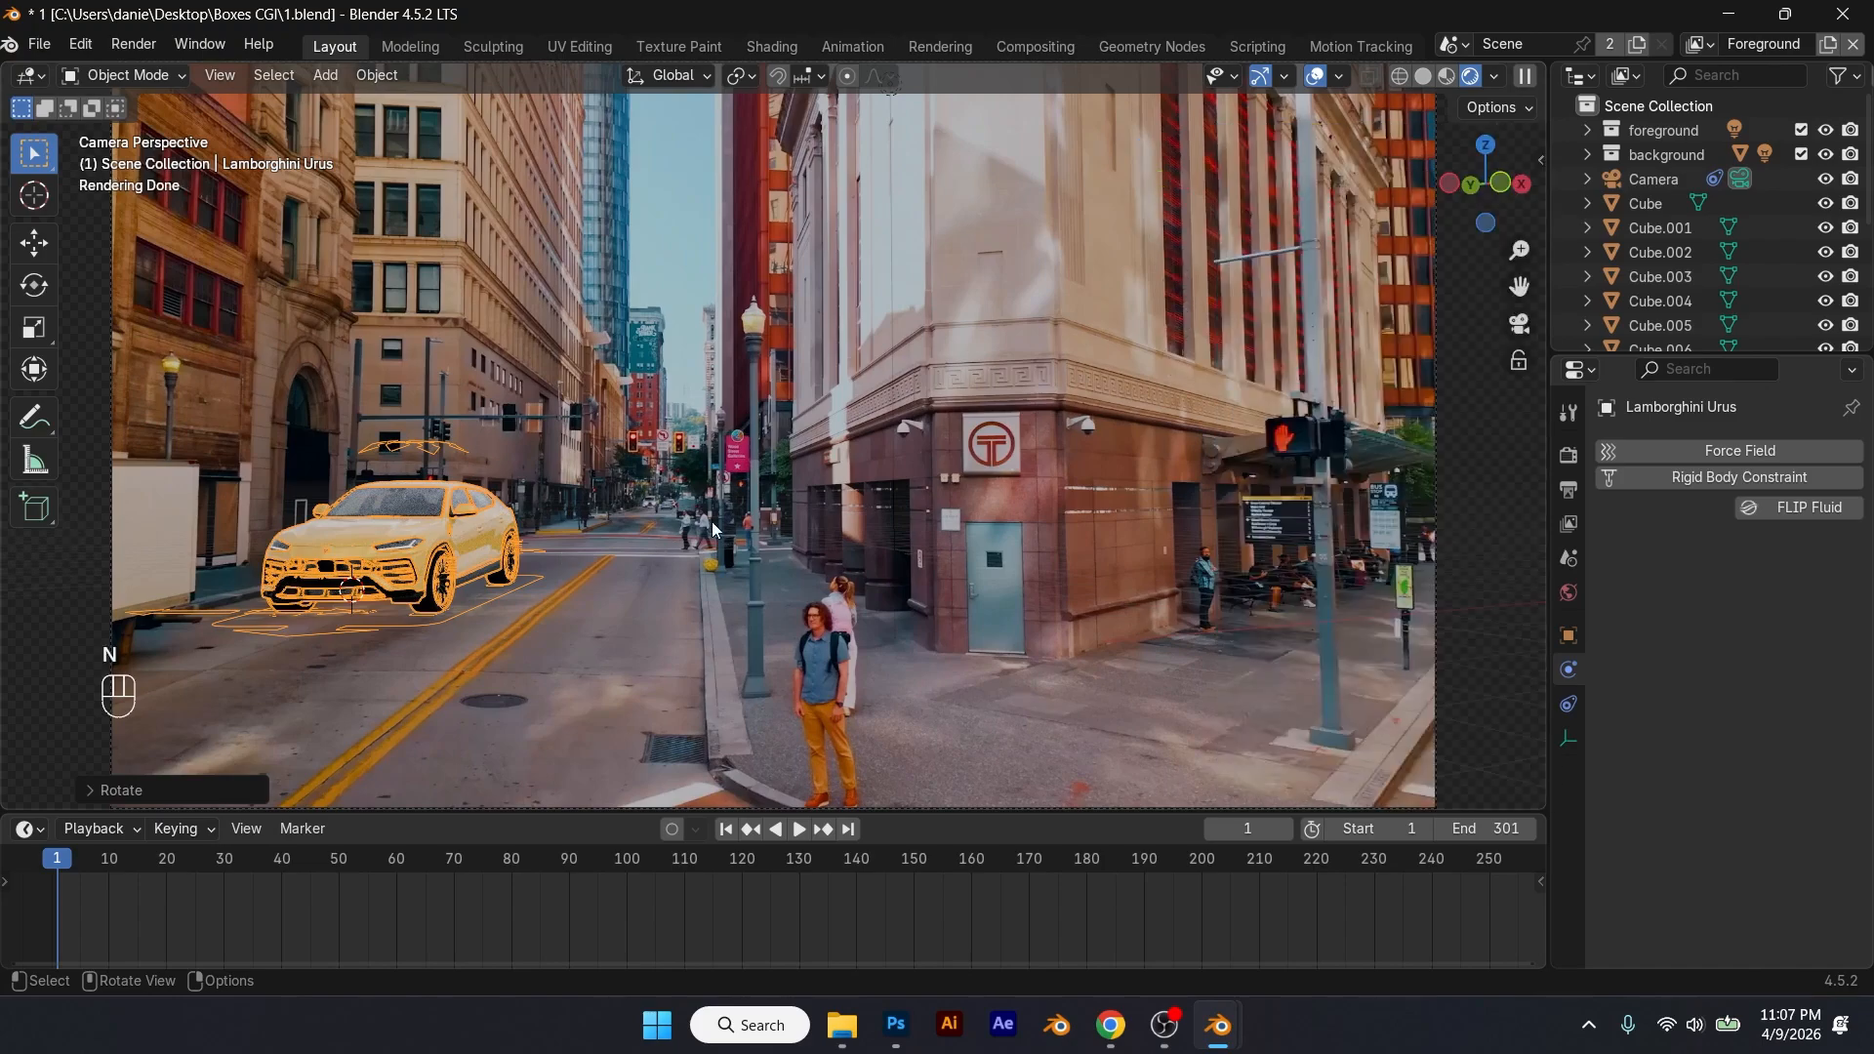
Step: Scale the Lamborghini Urus down and move it along X into the parking lane in front of the white car
{"action": "key", "text": "s"}
{"action": "left_click", "coordinate": [654, 531]}
{"action": "scroll", "coordinate": [541, 551], "scroll_direction": "up", "scroll_amount": 1}
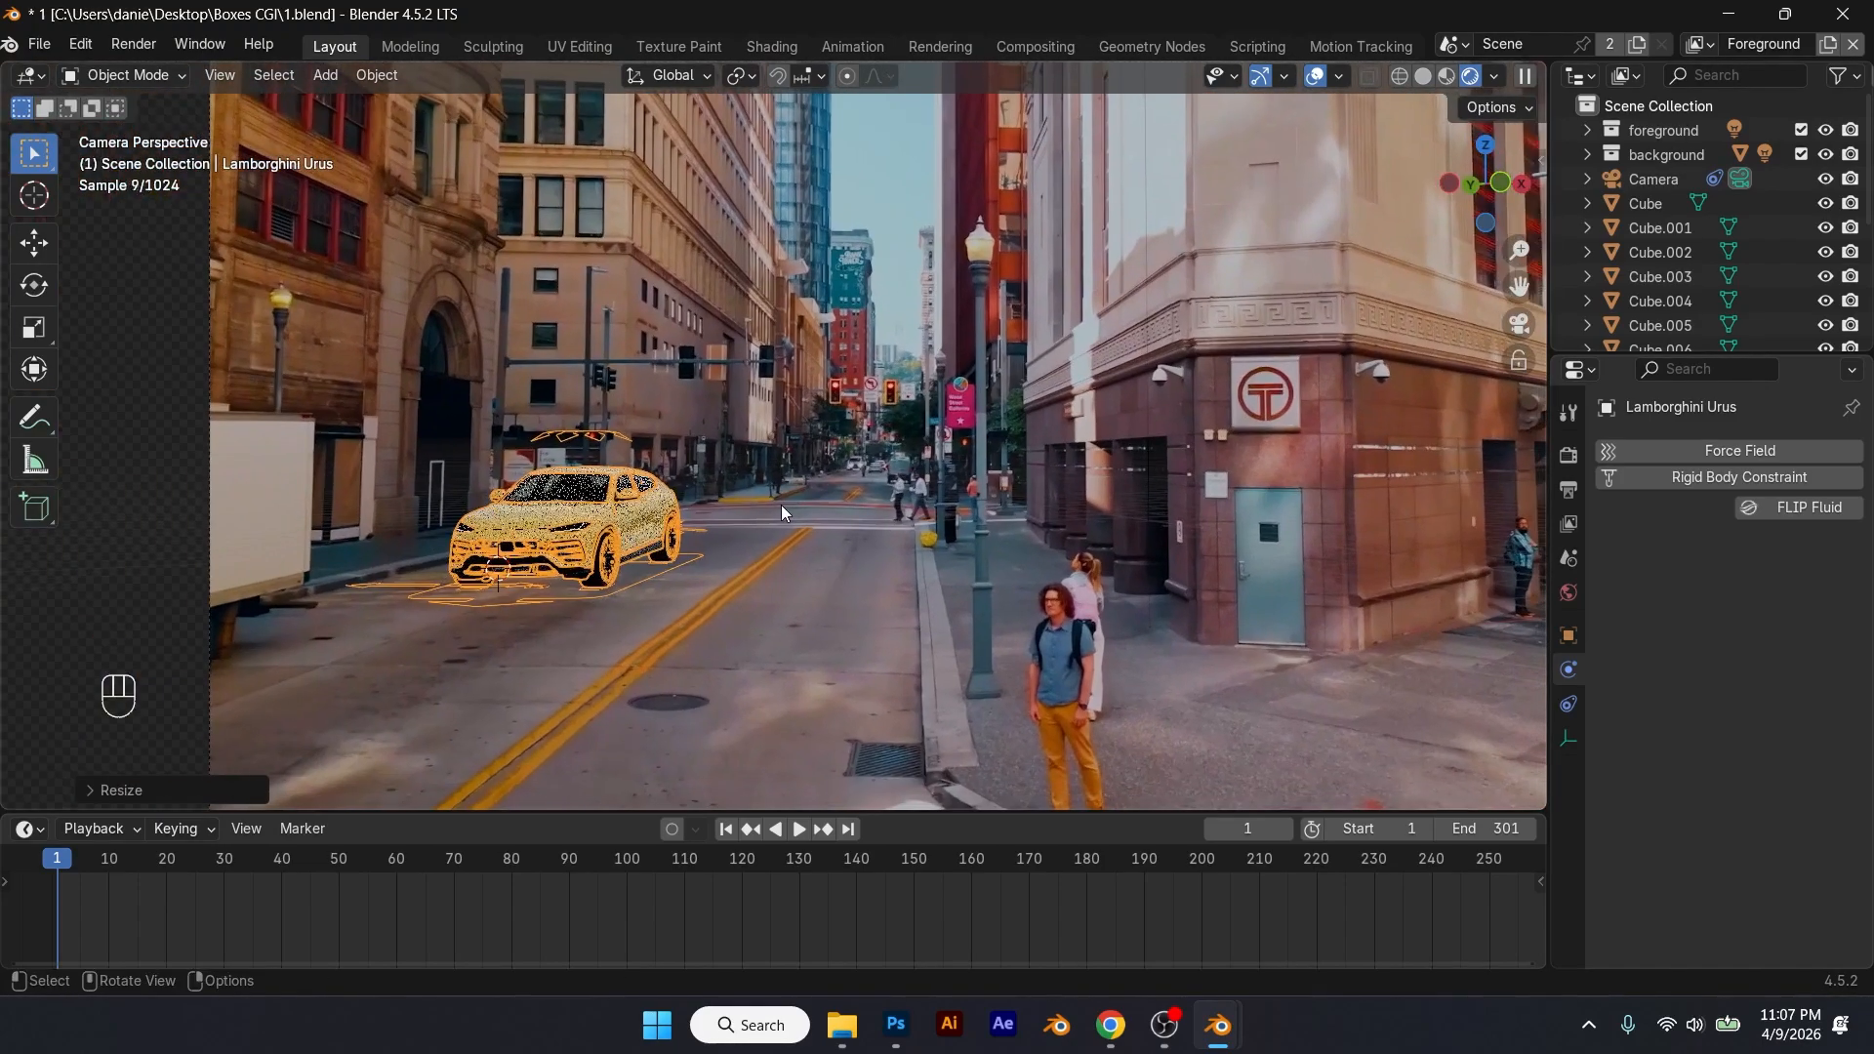
{"action": "key", "text": "g"}
{"action": "key", "text": "x"}
{"action": "left_click", "coordinate": [615, 495]}
{"action": "scroll", "coordinate": [599, 508], "scroll_direction": "up", "scroll_amount": 1}
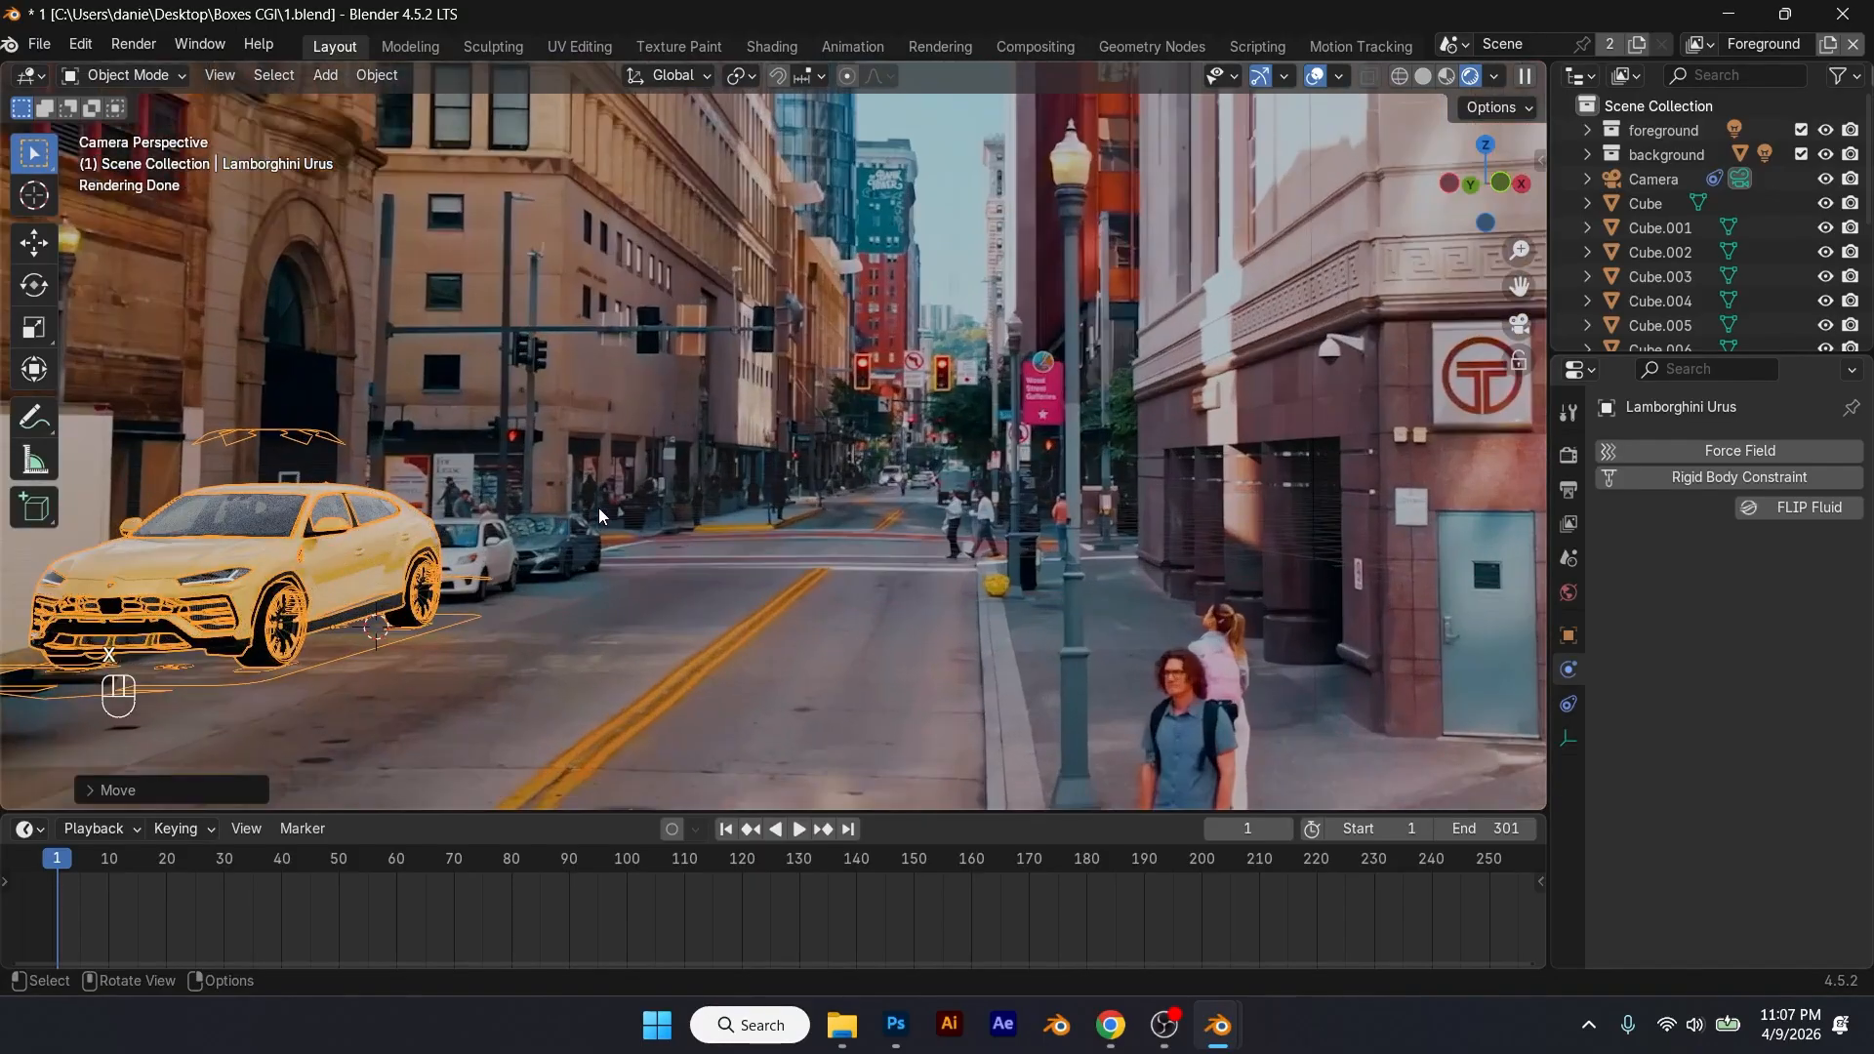
Step: Scale the Lamborghini Urus down further to match the parked cars and move it slightly along Y toward the camera
{"action": "key", "text": "s"}
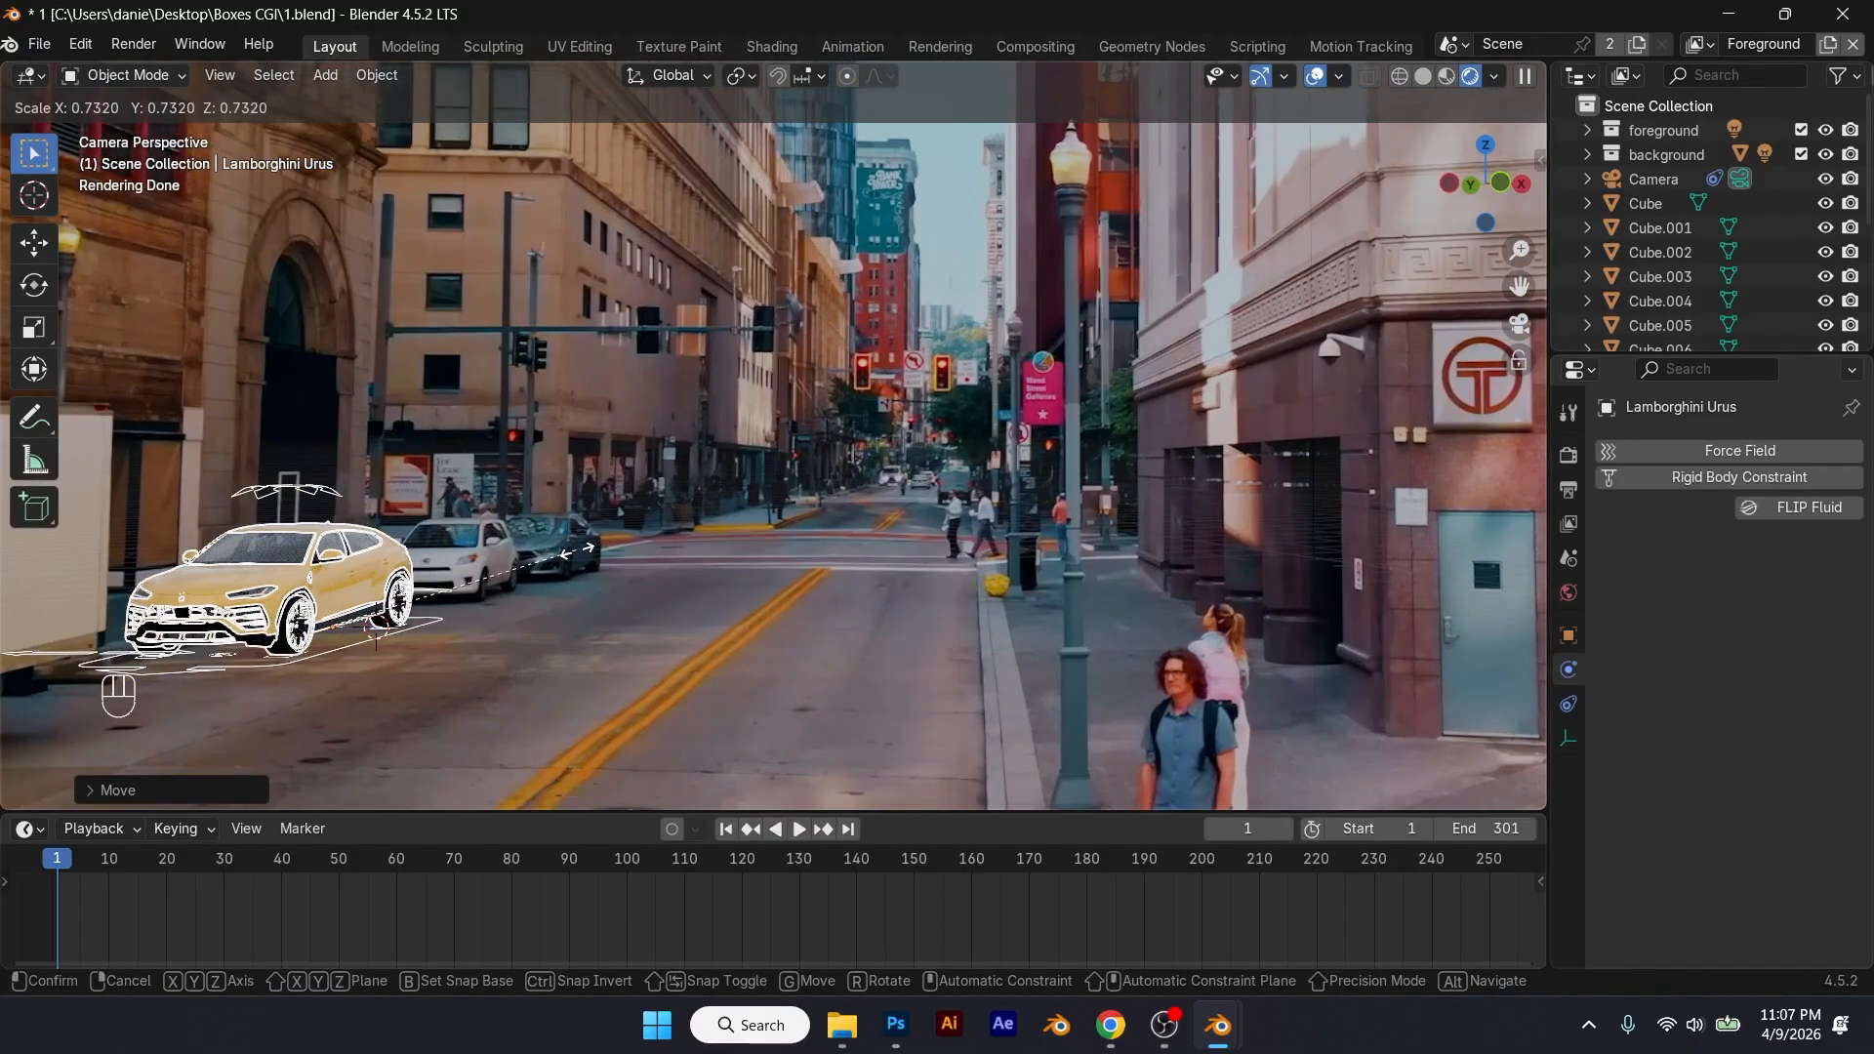
{"action": "left_click", "coordinate": [644, 527]}
{"action": "scroll", "coordinate": [671, 517], "scroll_direction": "down", "scroll_amount": 2}
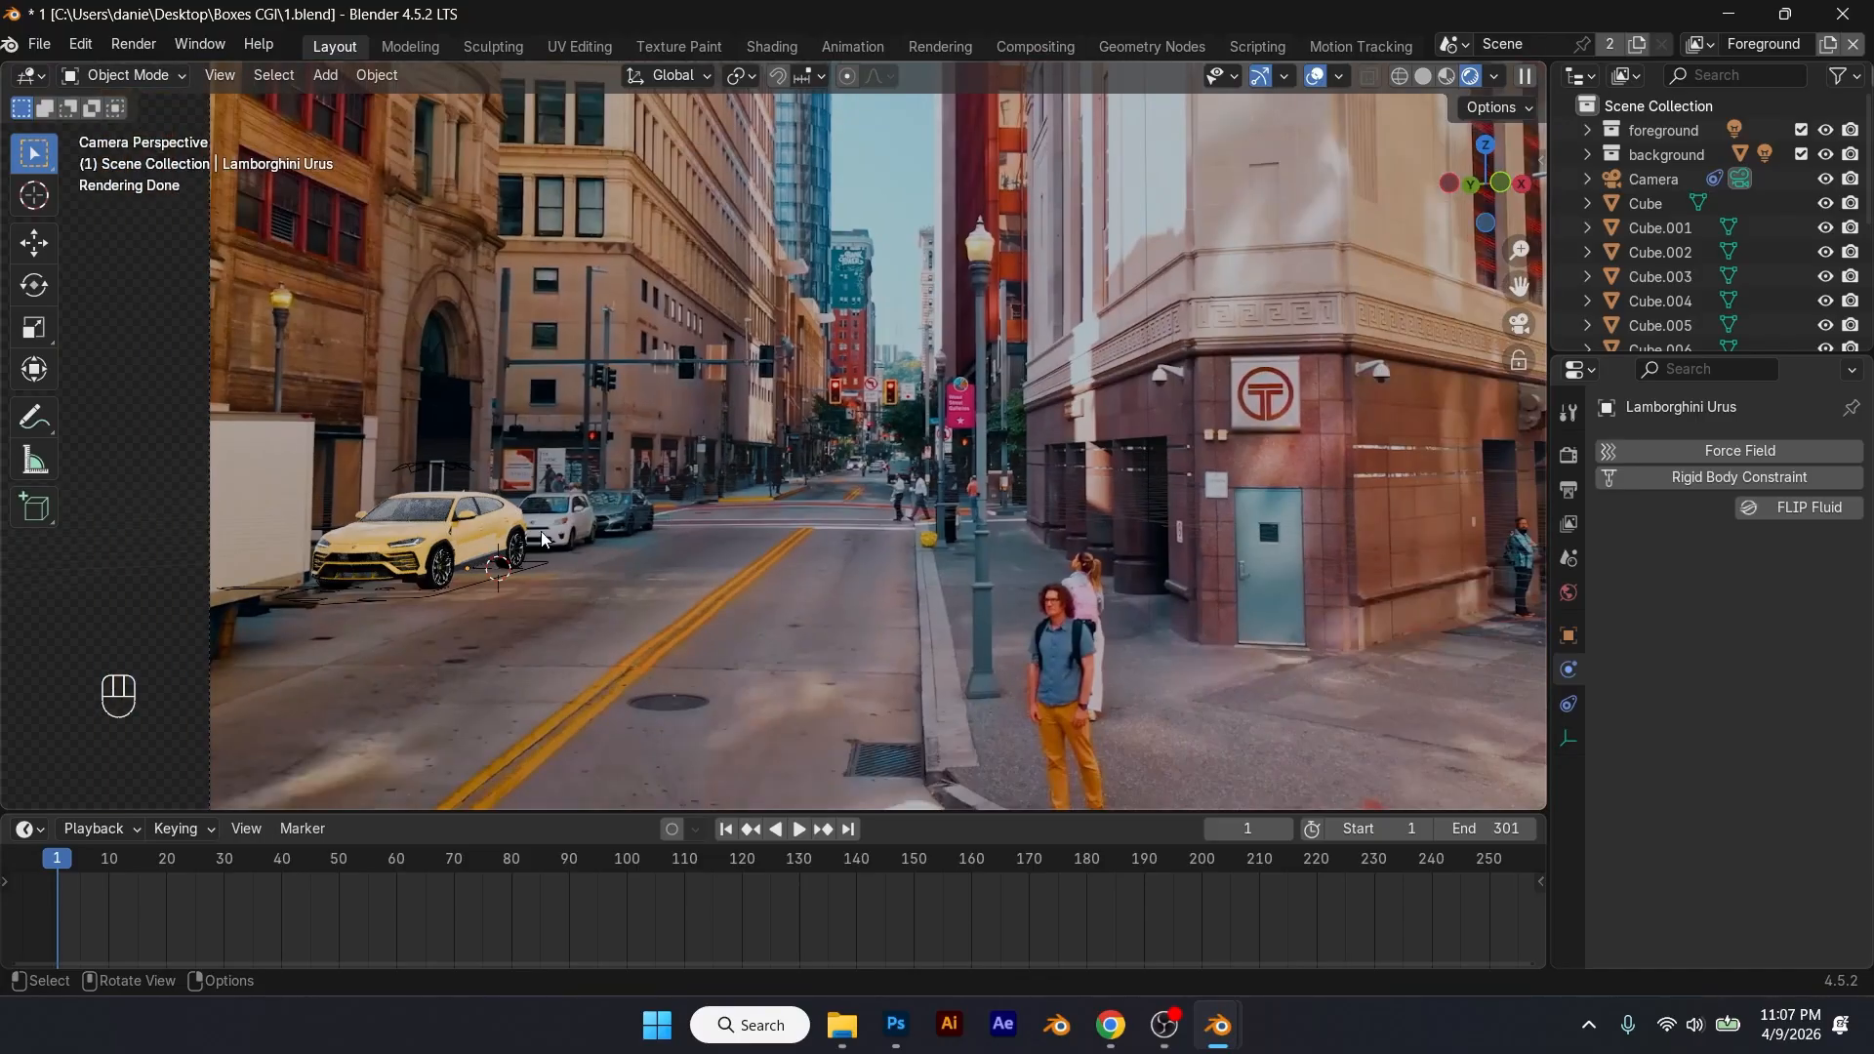
{"action": "scroll", "coordinate": [543, 538], "scroll_direction": "up", "scroll_amount": 2}
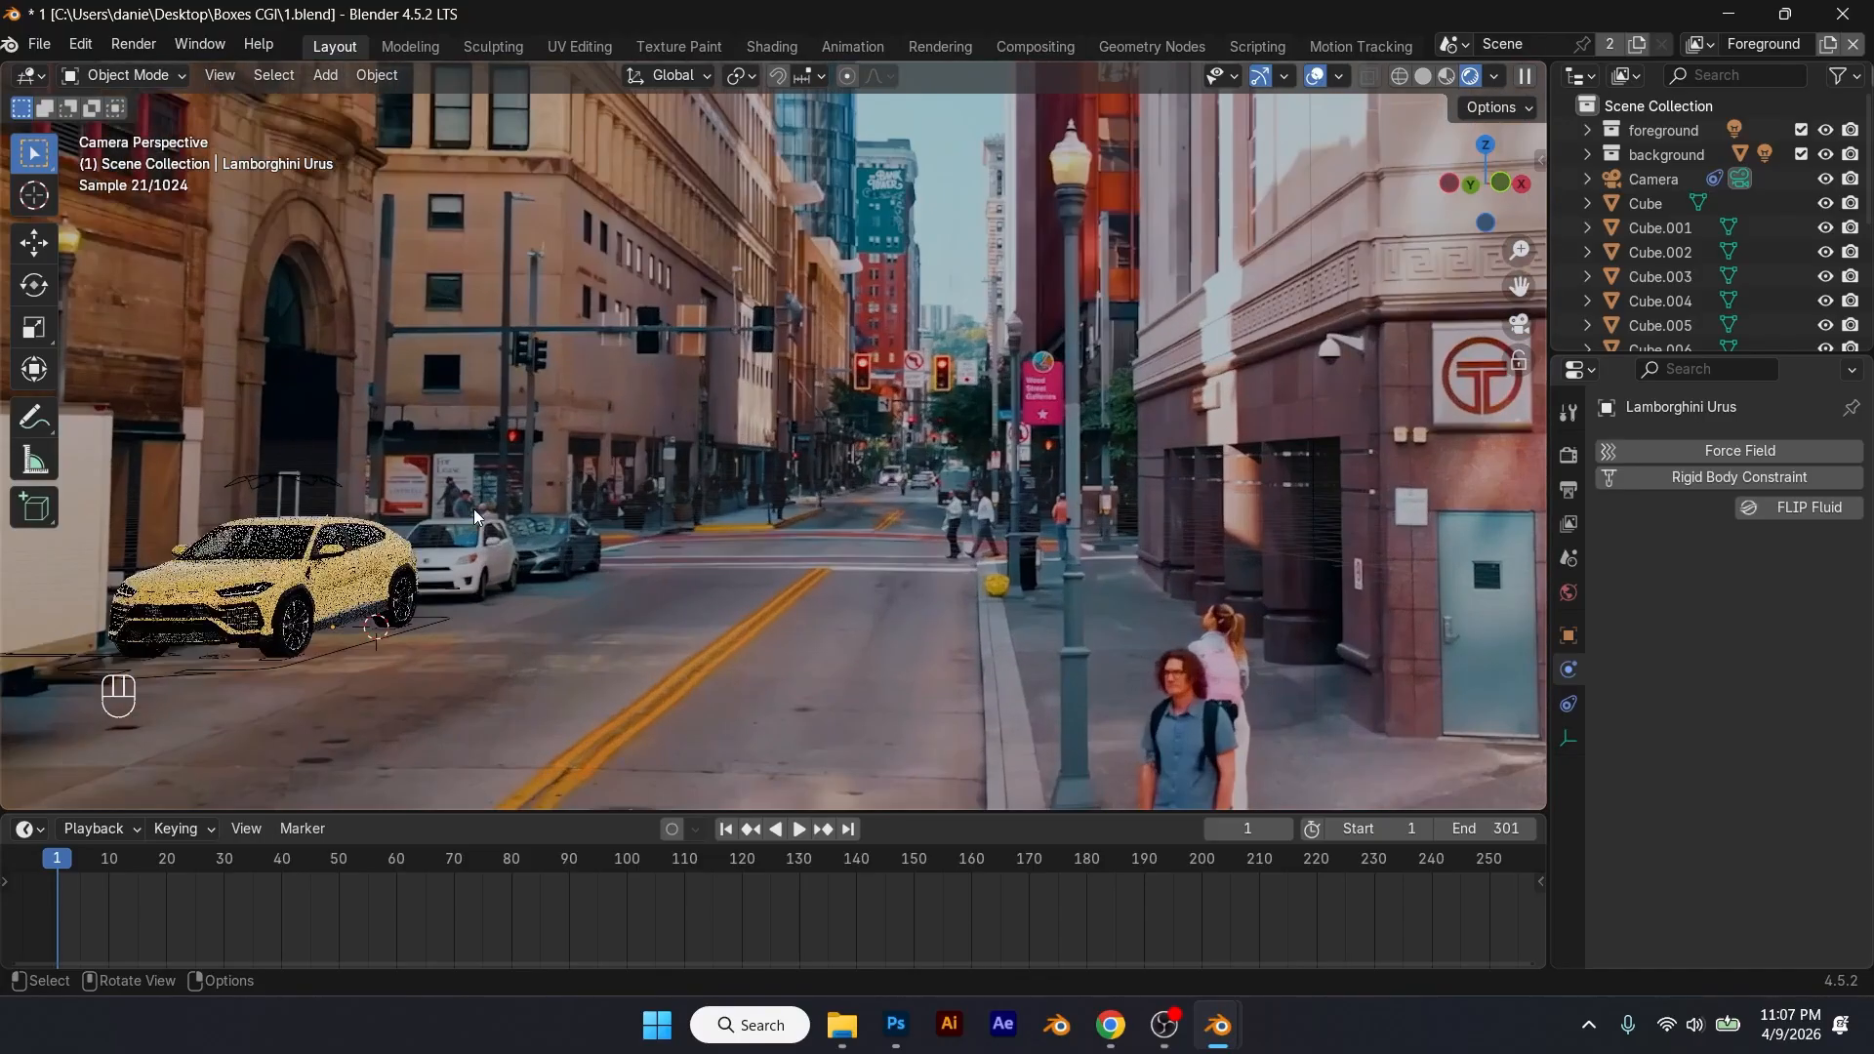
{"action": "key", "text": "g"}
{"action": "key", "text": "y"}
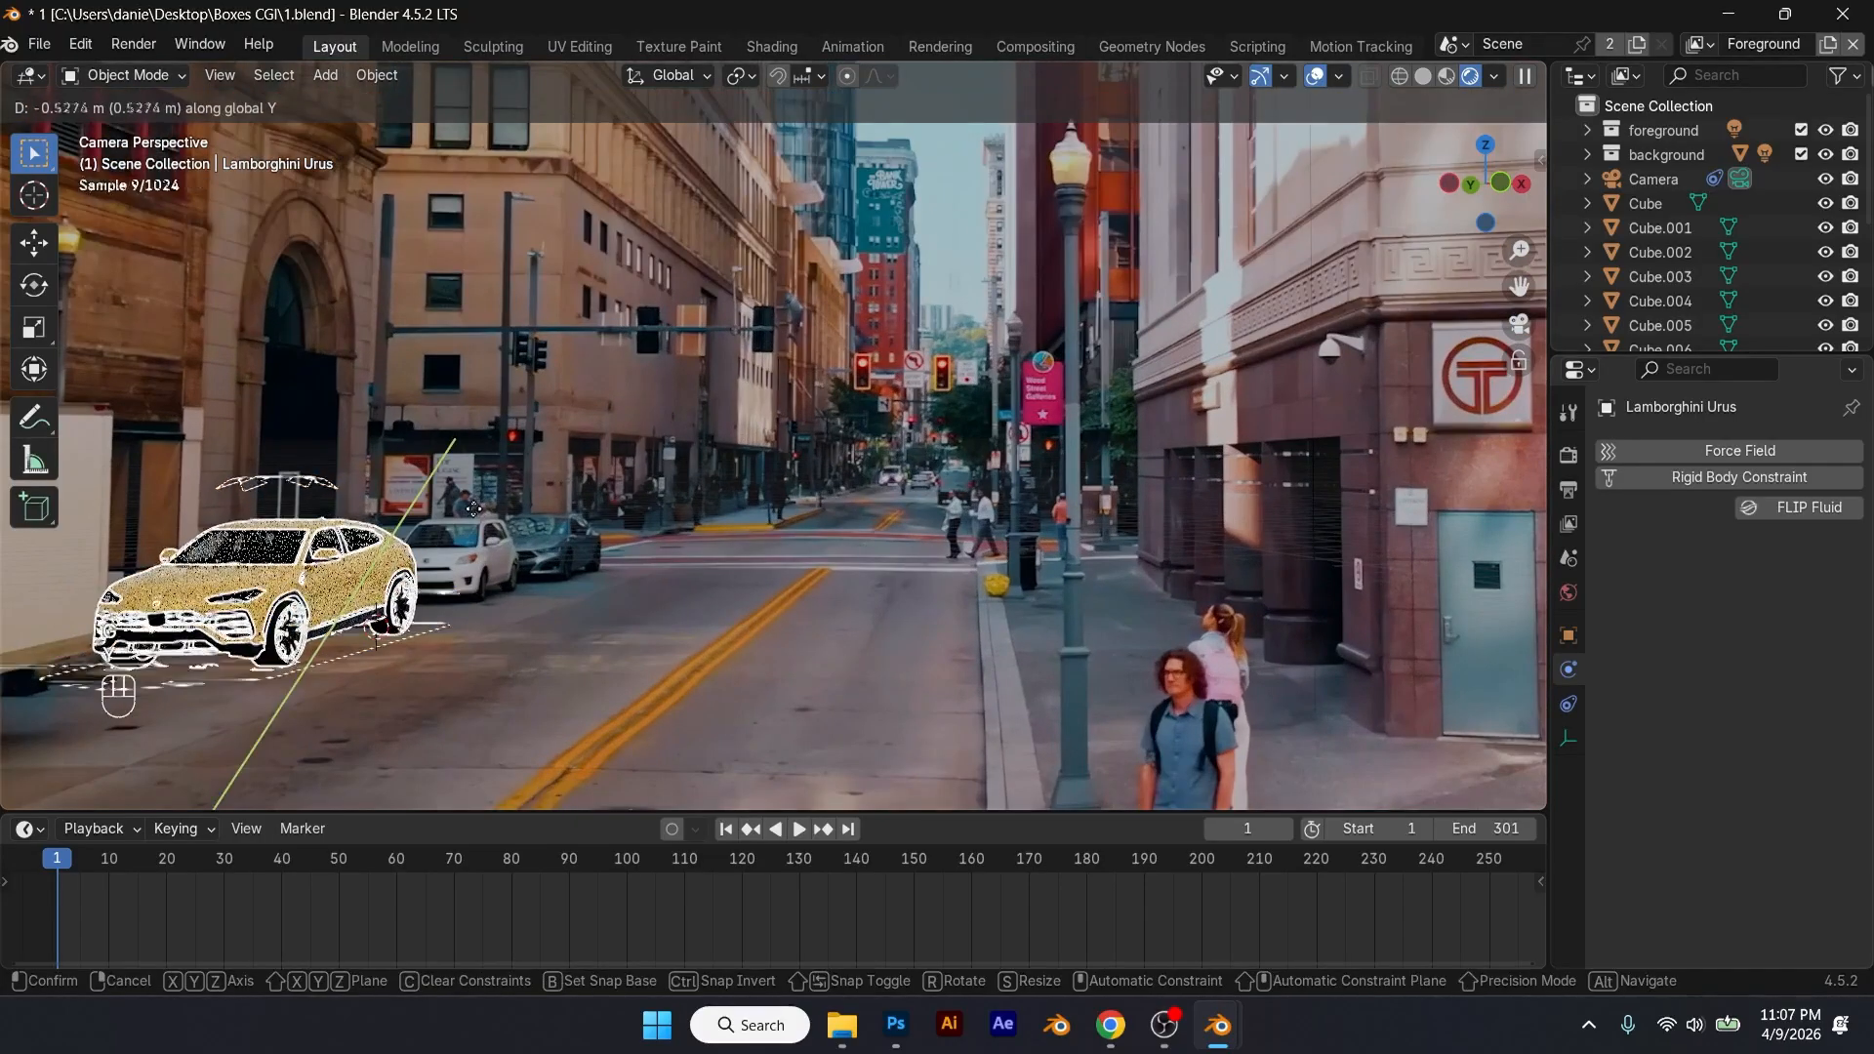
{"action": "left_click", "coordinate": [474, 508]}
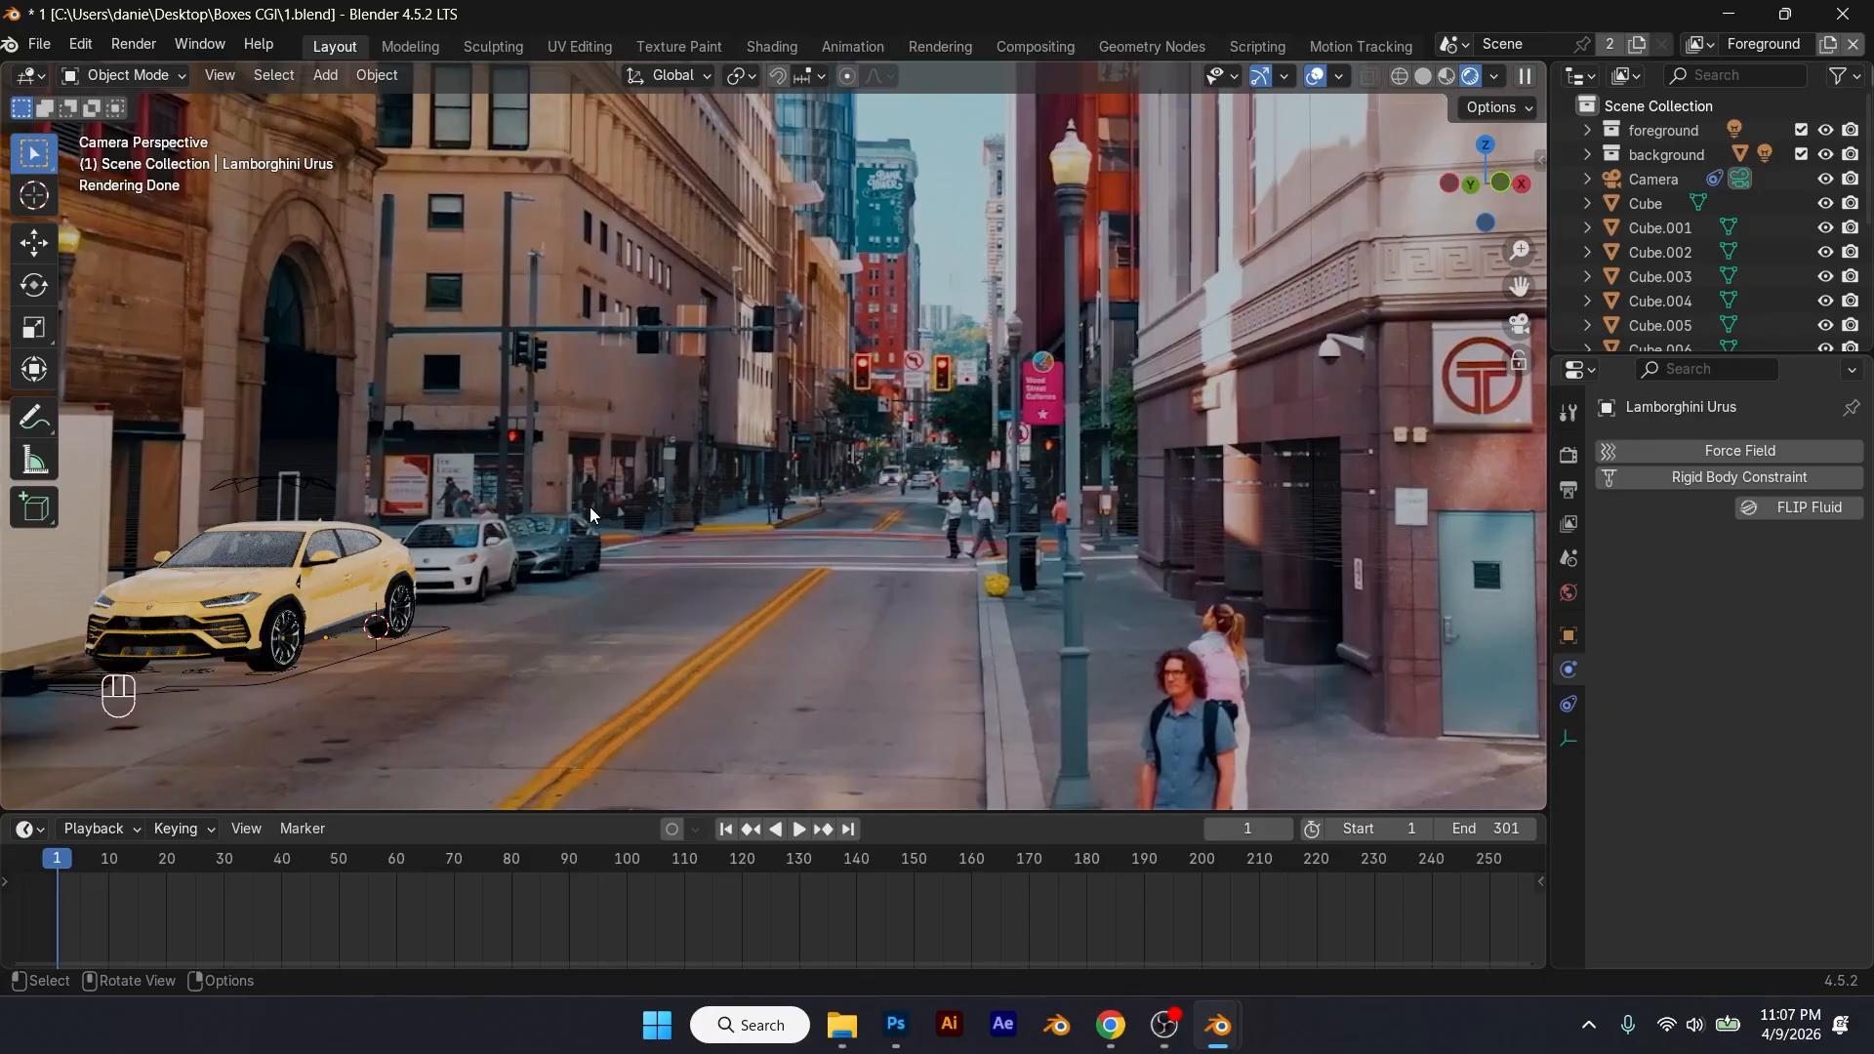
{"action": "scroll", "coordinate": [590, 506], "scroll_direction": "down", "scroll_amount": 2}
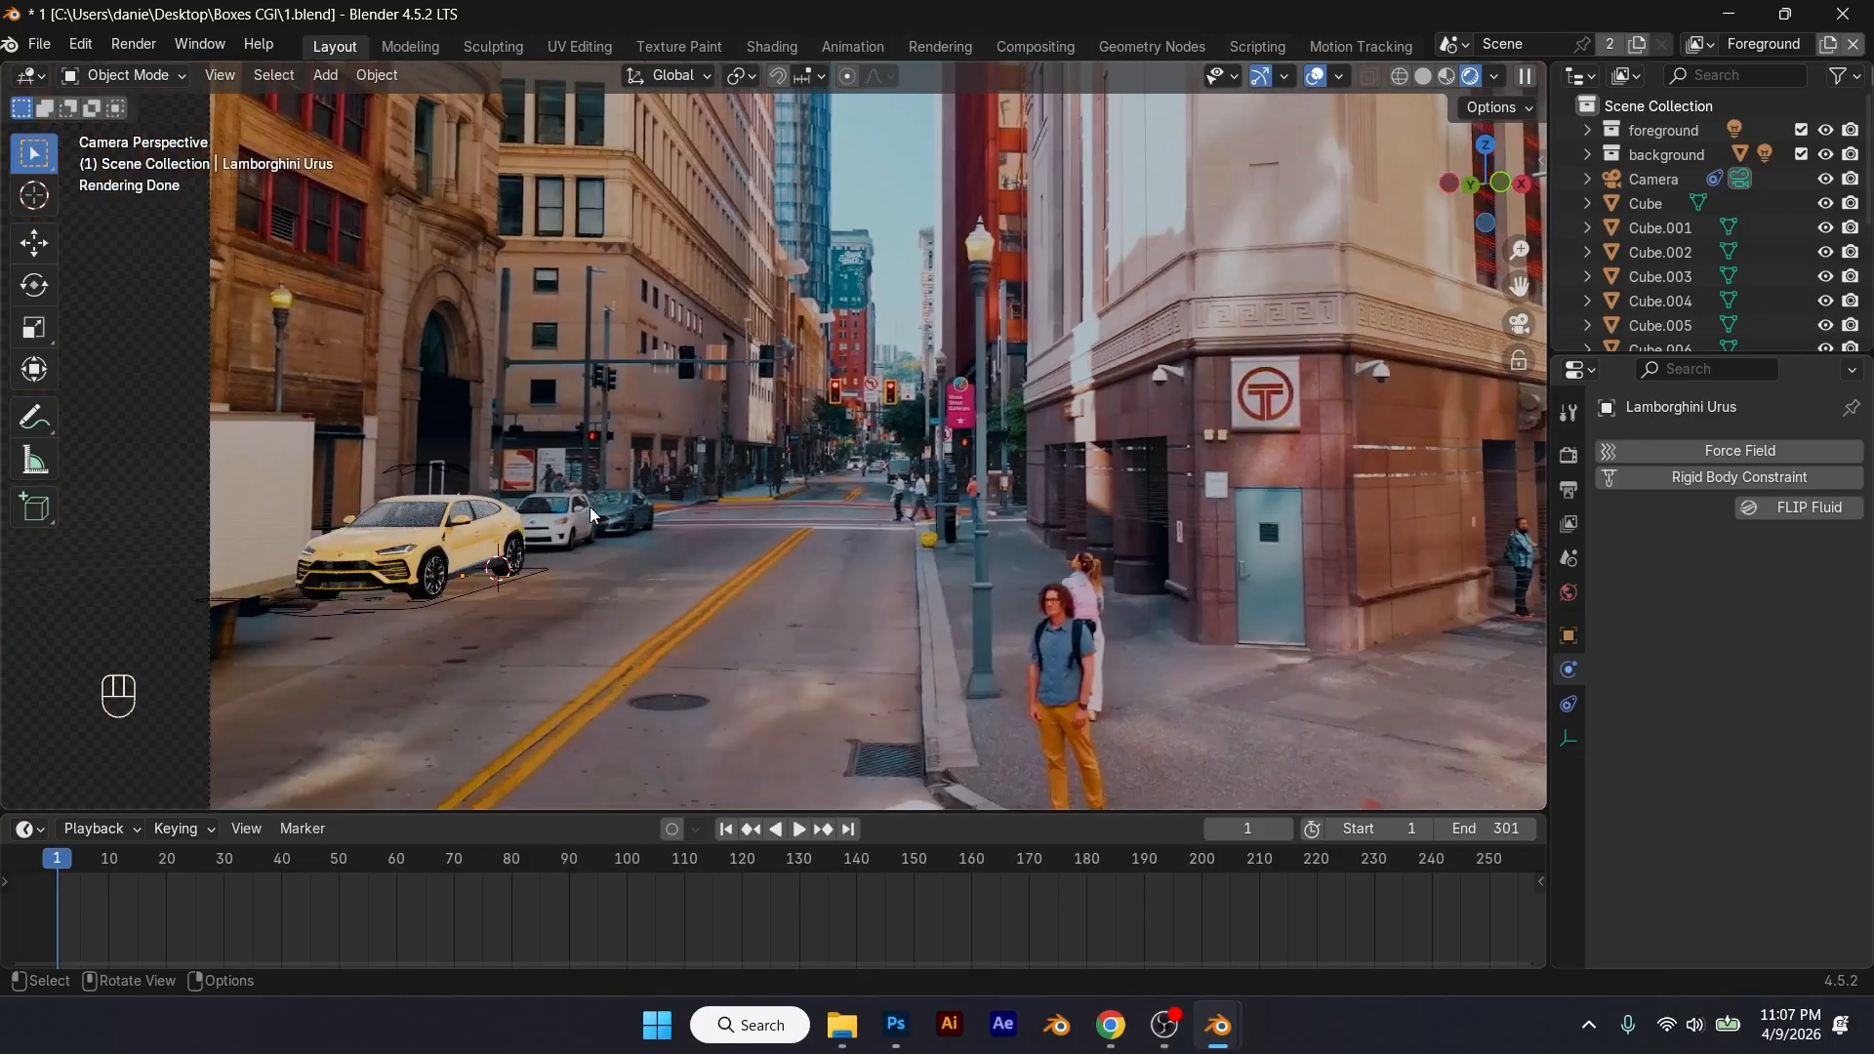
Step: Add a rigid body to the Lamborghini's body mesh and set its type to Passive
{"action": "scroll", "coordinate": [471, 566], "scroll_direction": "up", "scroll_amount": 3}
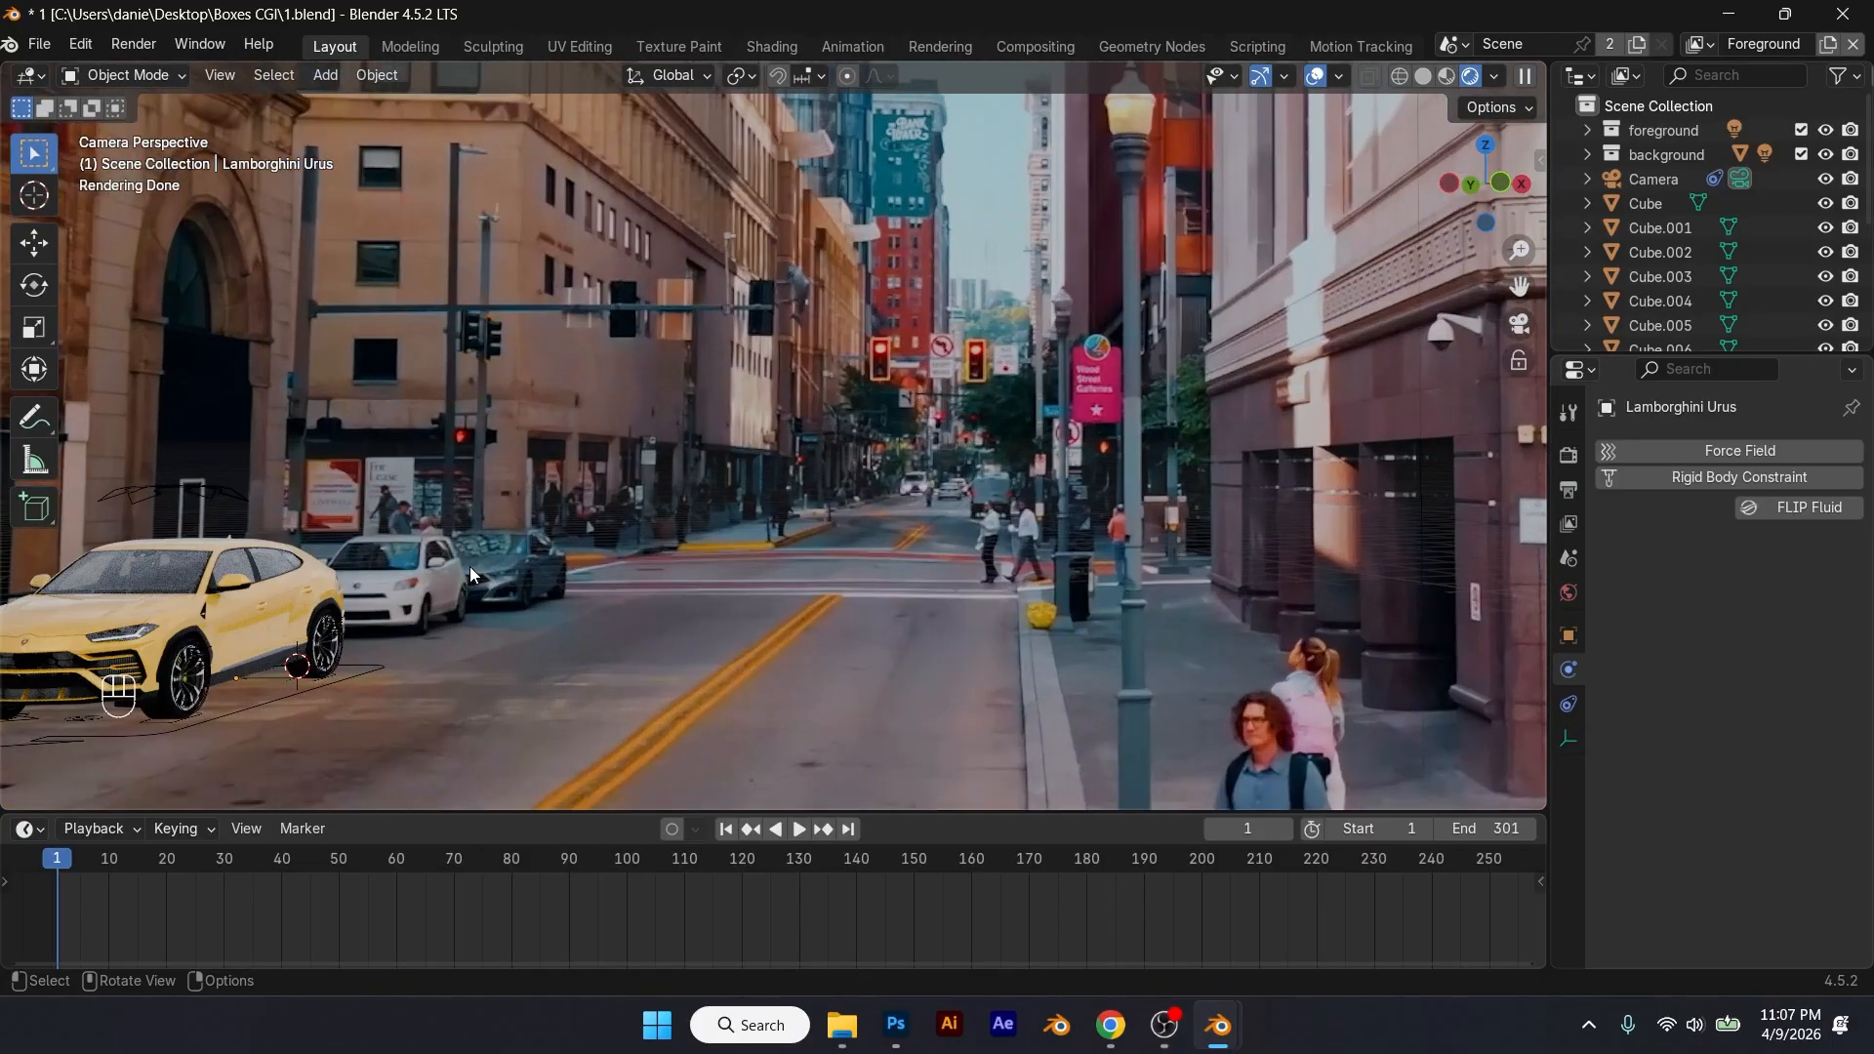
{"action": "scroll", "coordinate": [470, 566], "scroll_direction": "down", "scroll_amount": 4}
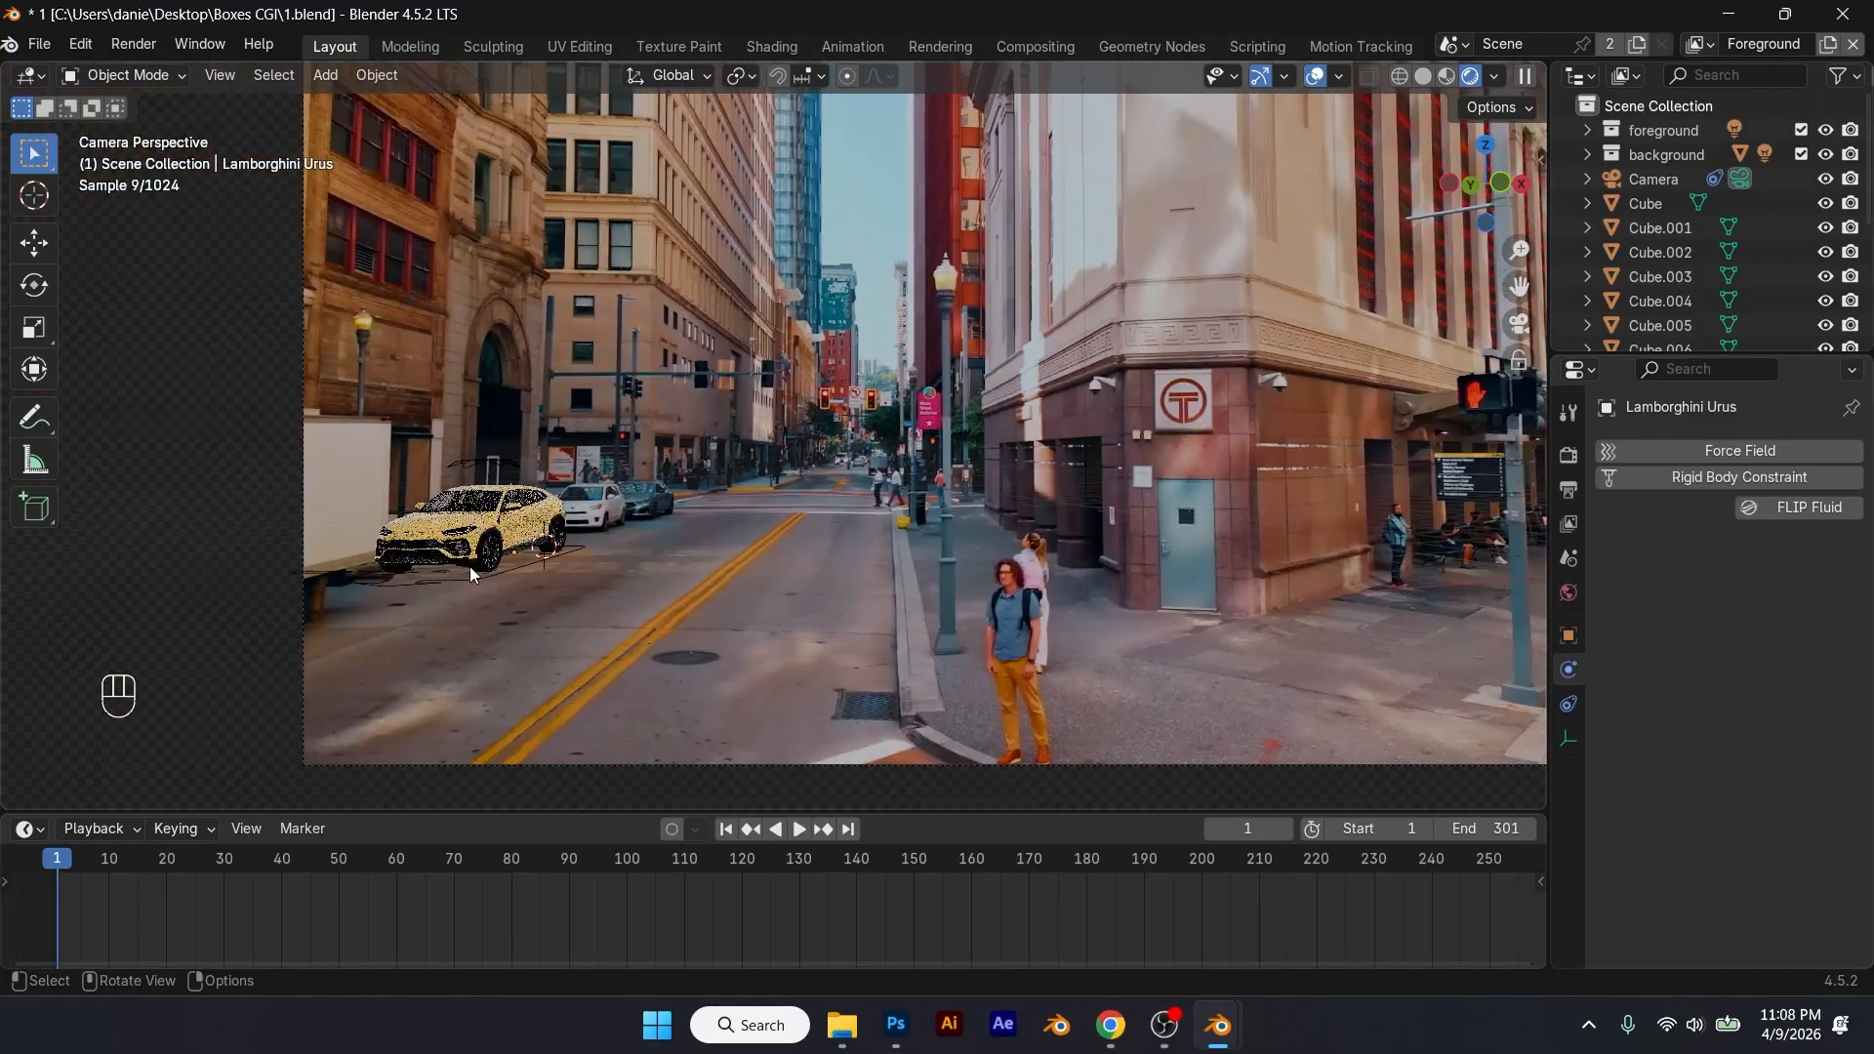
{"action": "scroll", "coordinate": [471, 566], "scroll_direction": "up", "scroll_amount": 2}
{"action": "left_click", "coordinate": [470, 566]}
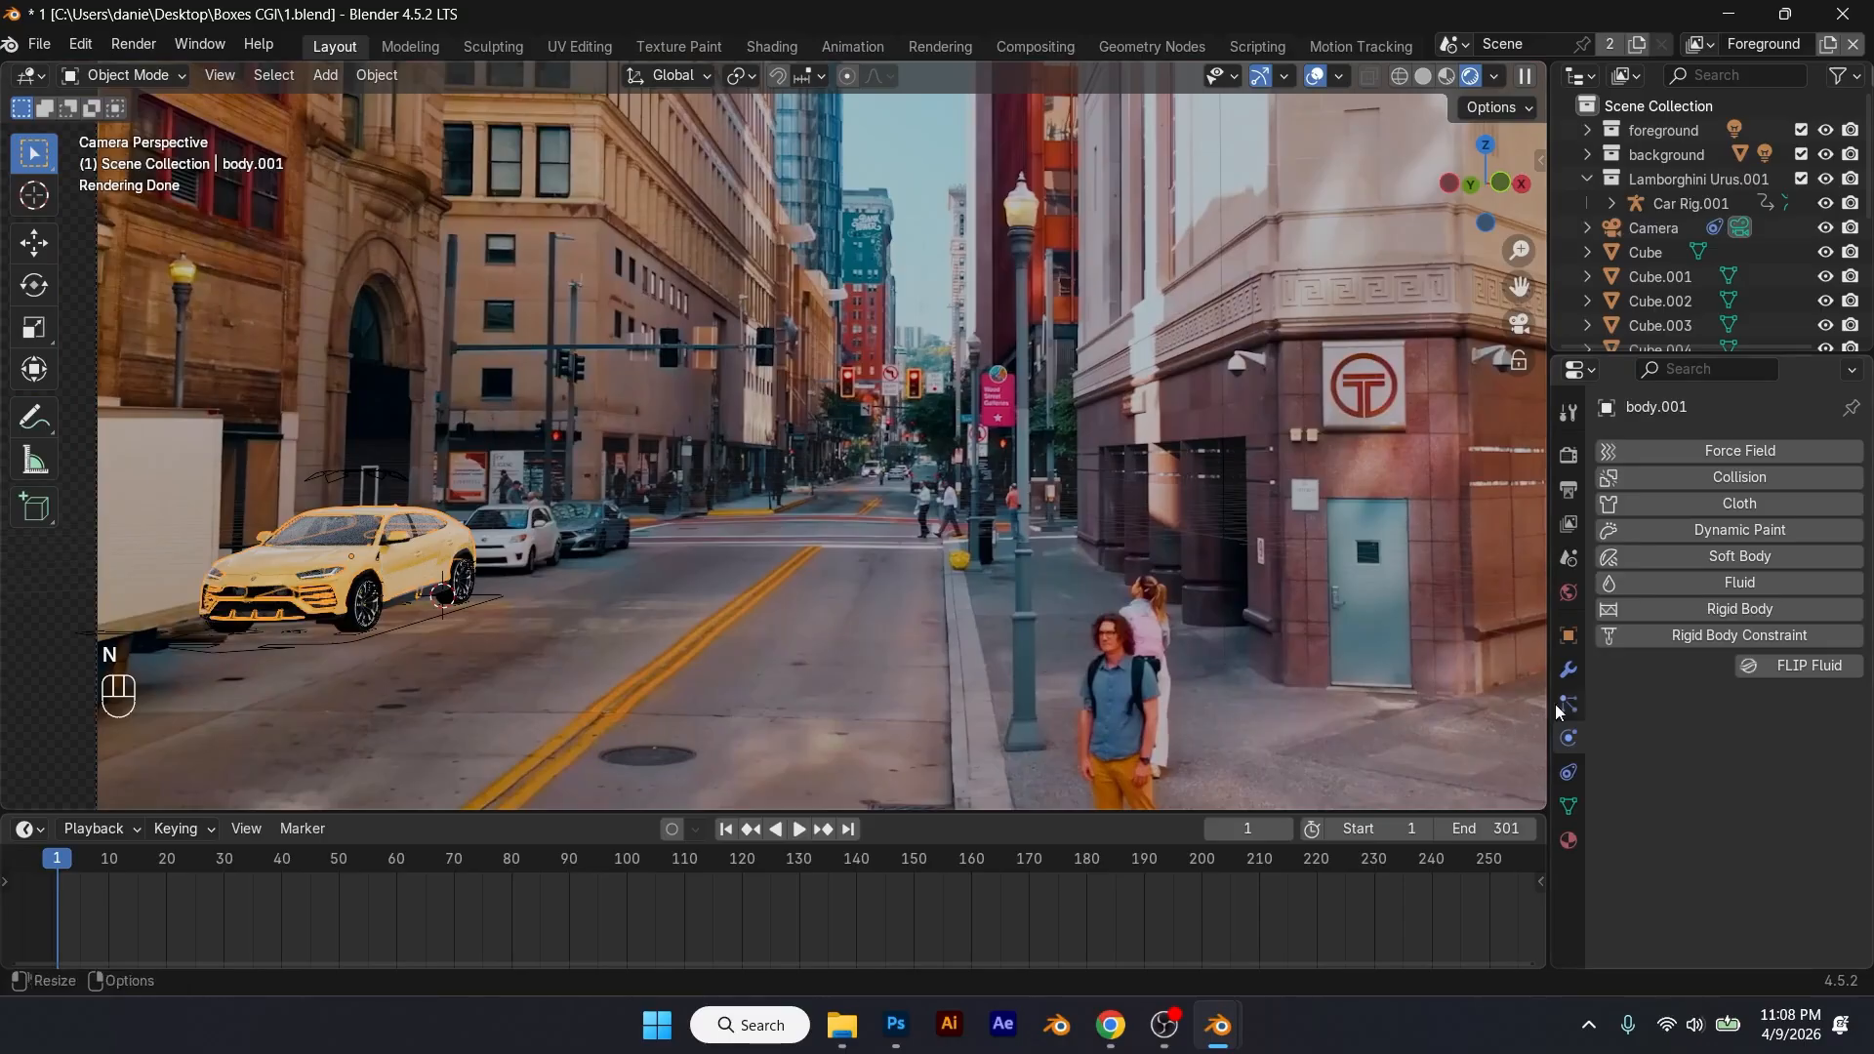
{"action": "left_click", "coordinate": [1720, 619]}
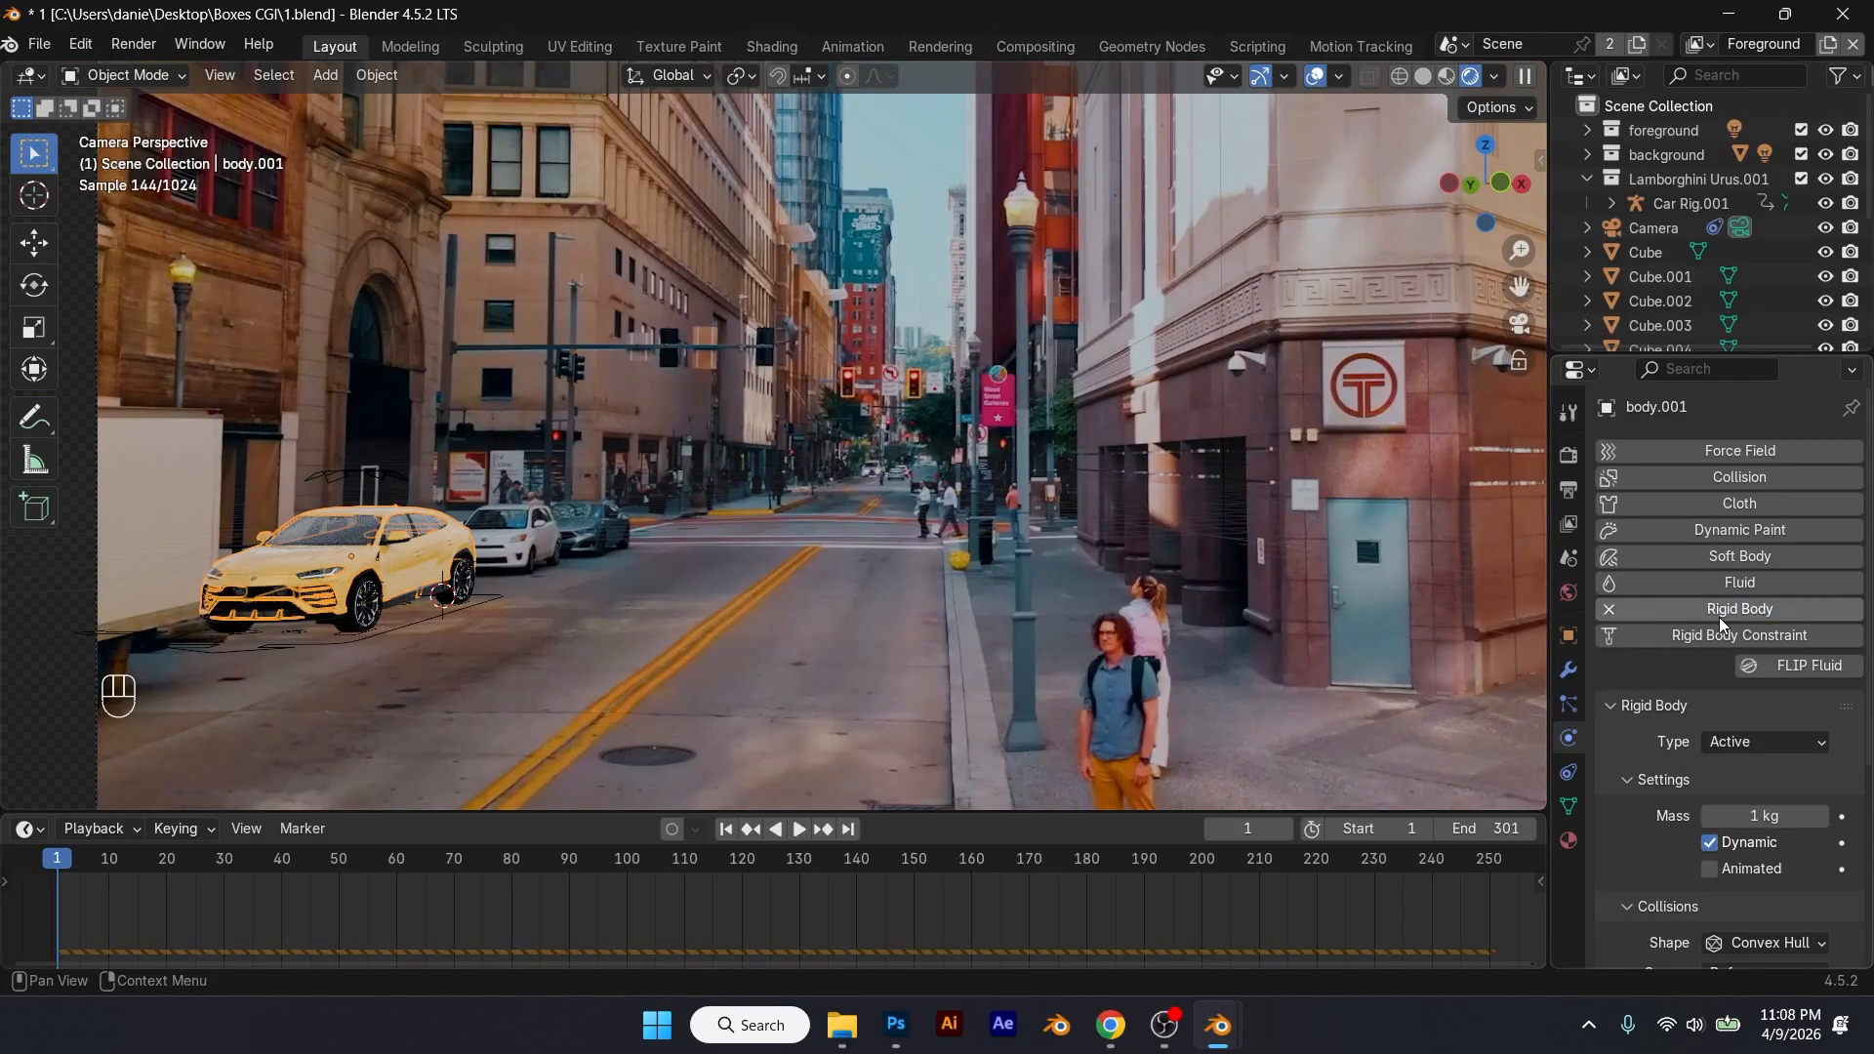
{"action": "left_click", "coordinate": [1762, 742]}
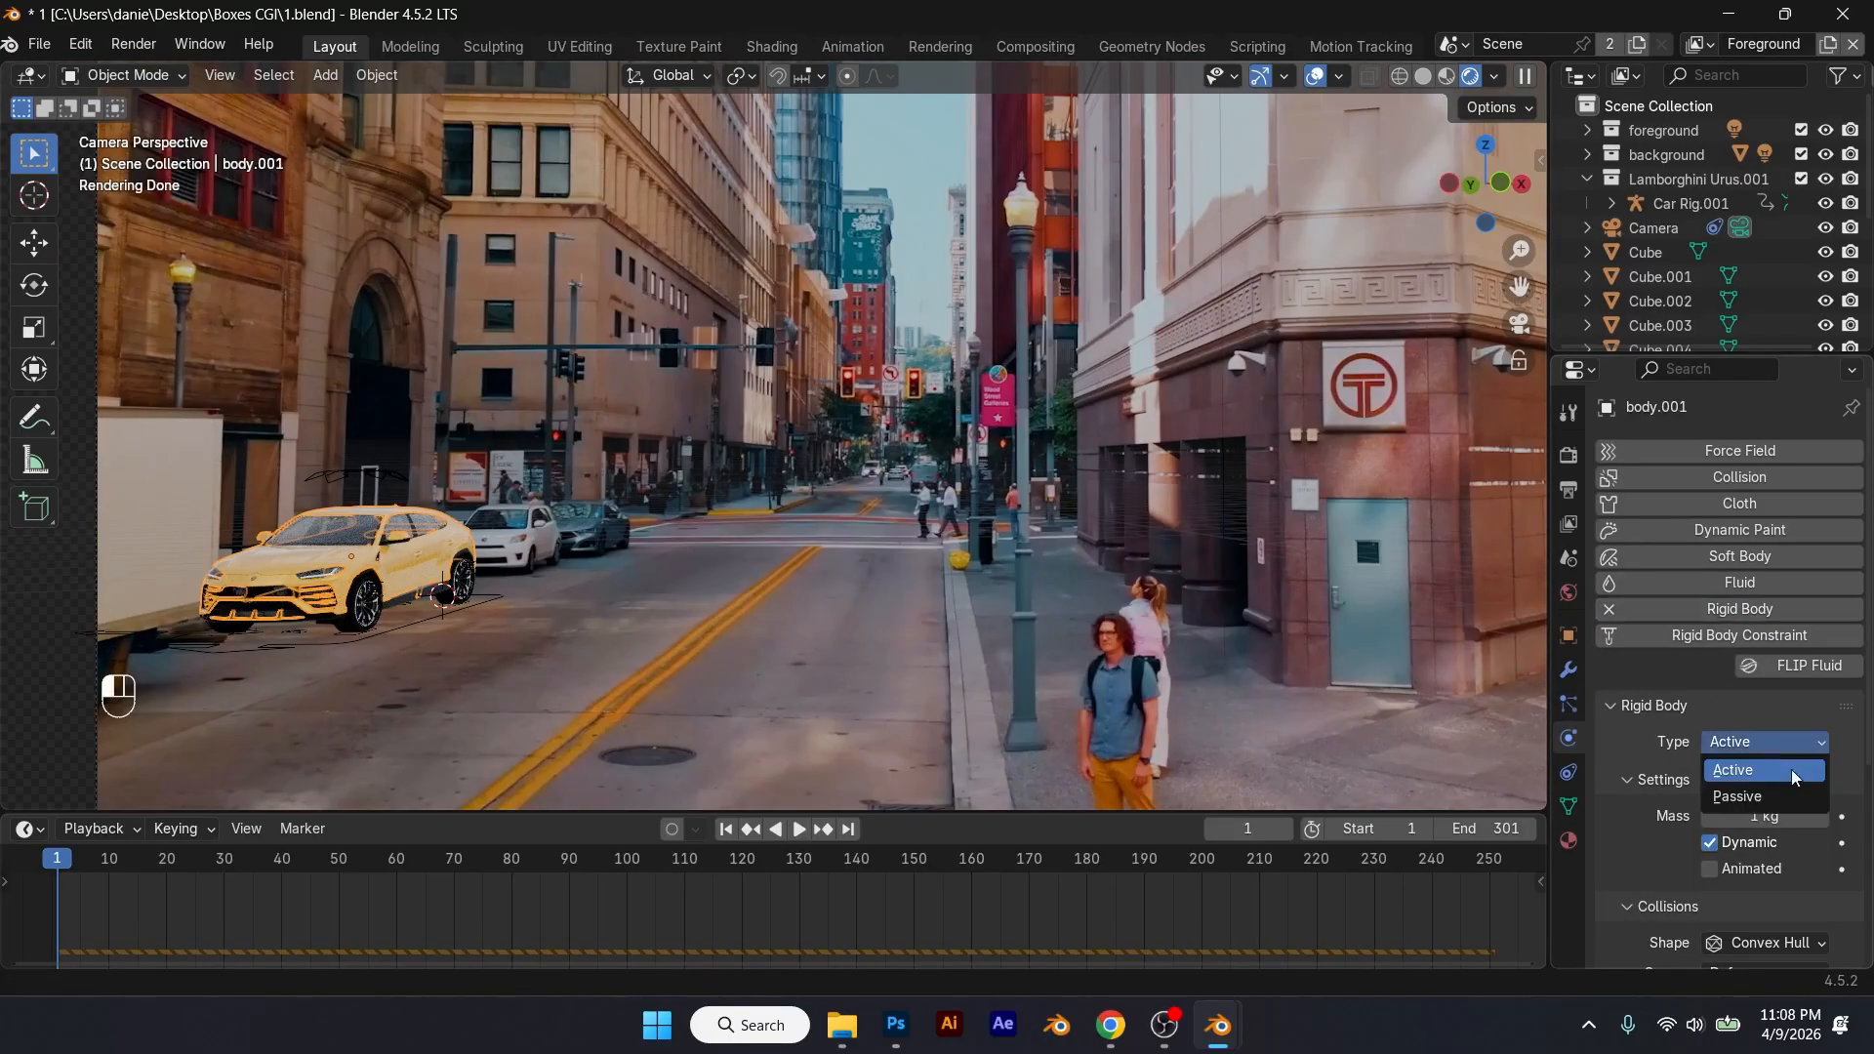
{"action": "left_click", "coordinate": [1790, 796]}
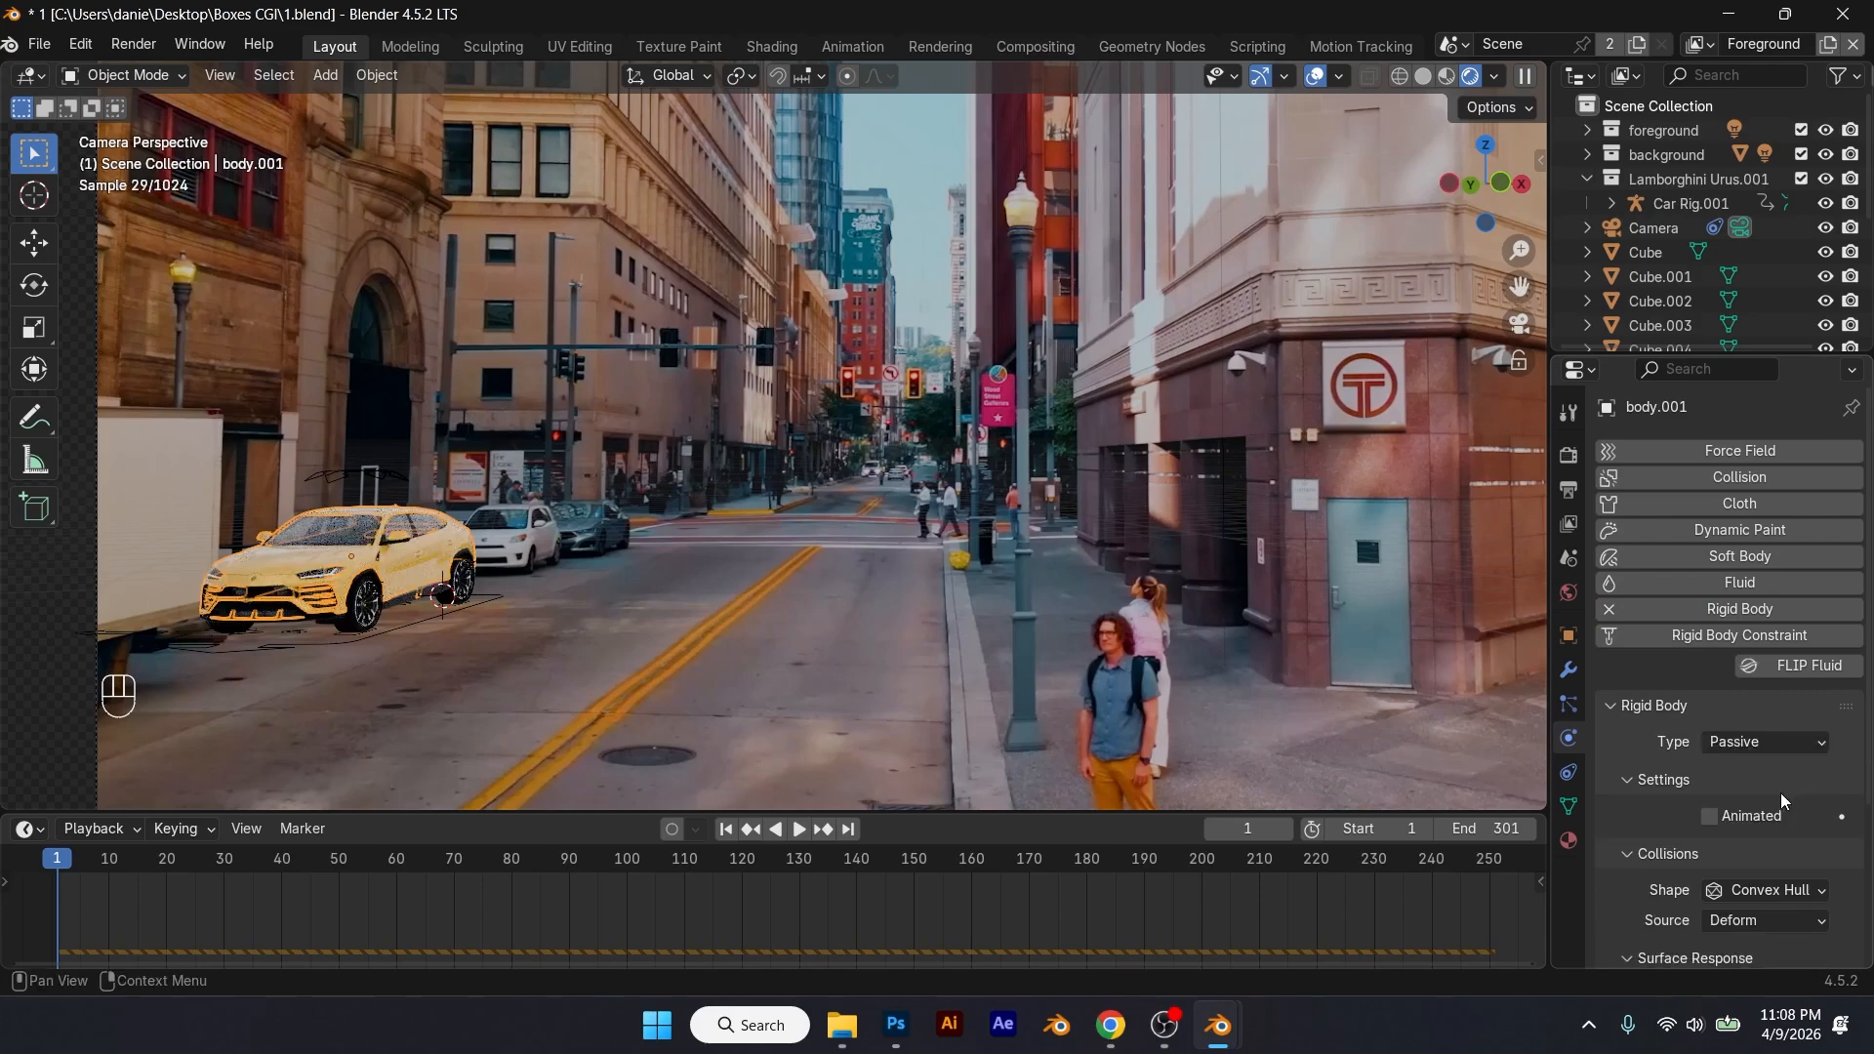
{"action": "left_click", "coordinate": [178, 560]}
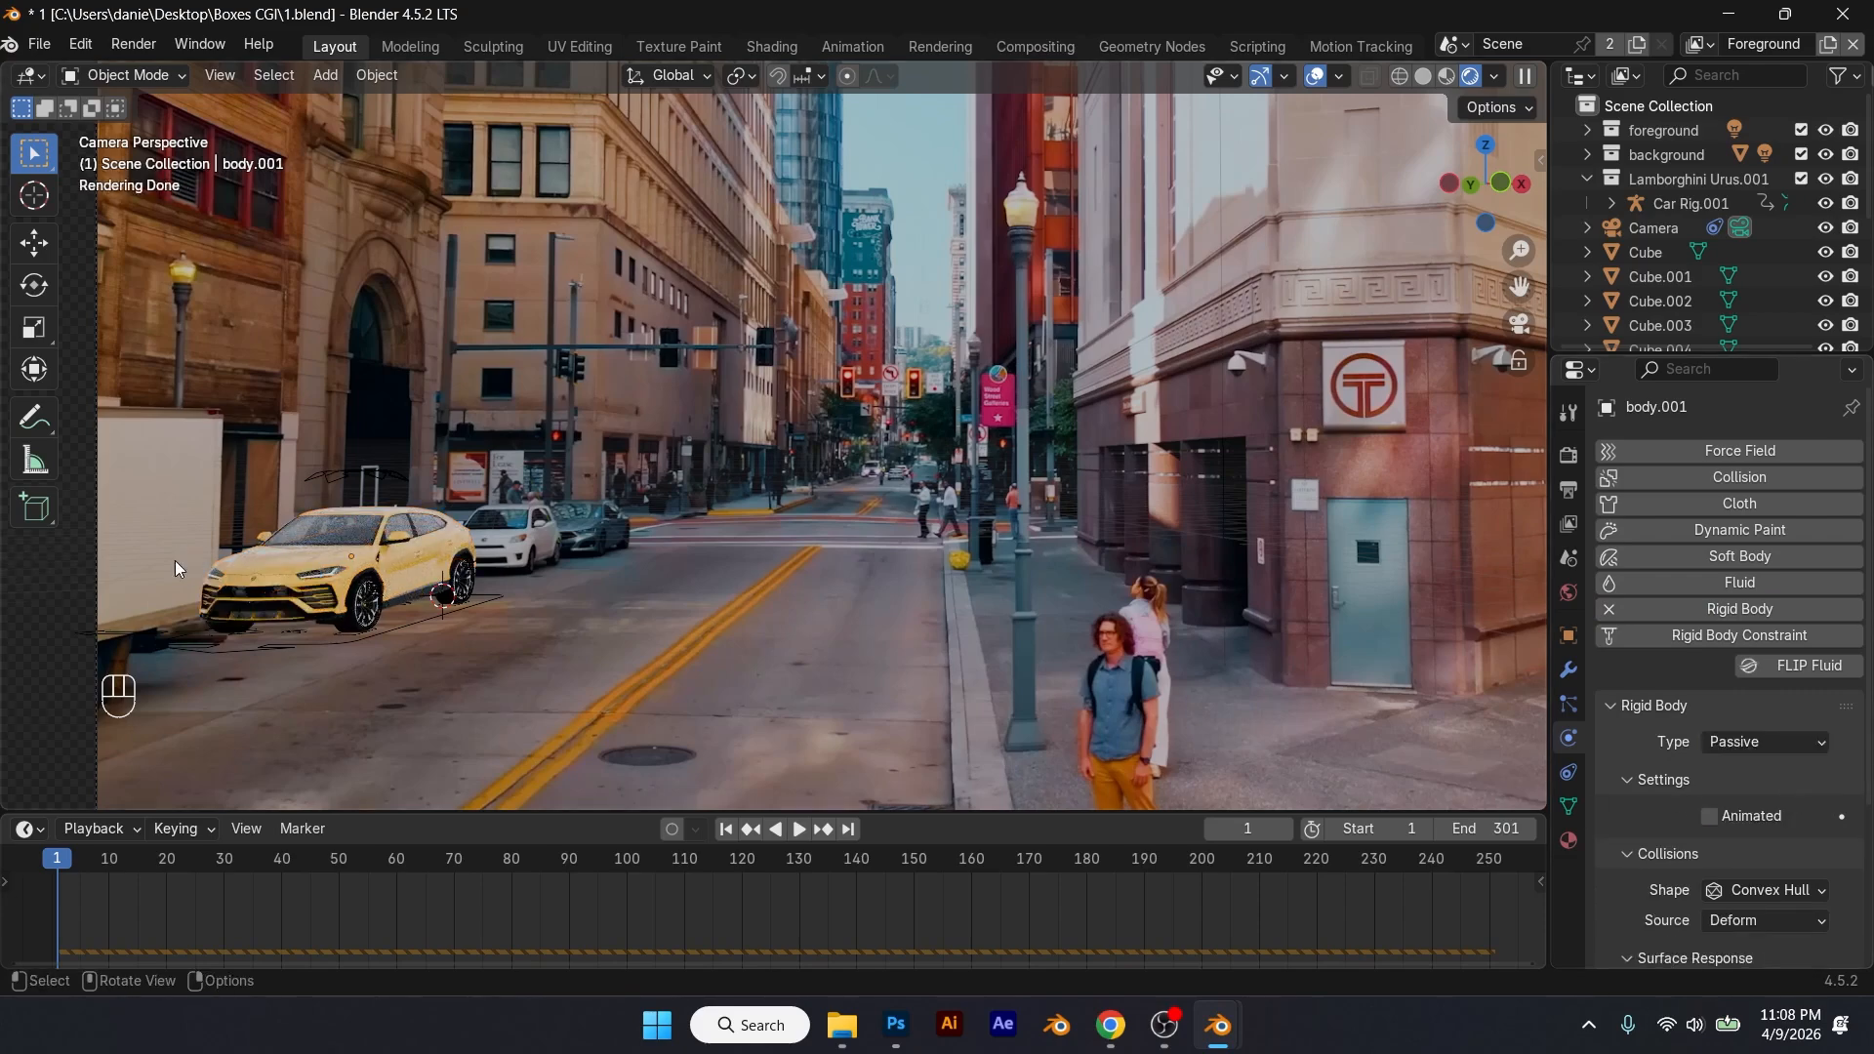
Step: Add a cube at the base of the parked white truck and raise it about 1.7 m along Z
{"action": "right_click", "coordinate": [139, 622], "text": "shift"}
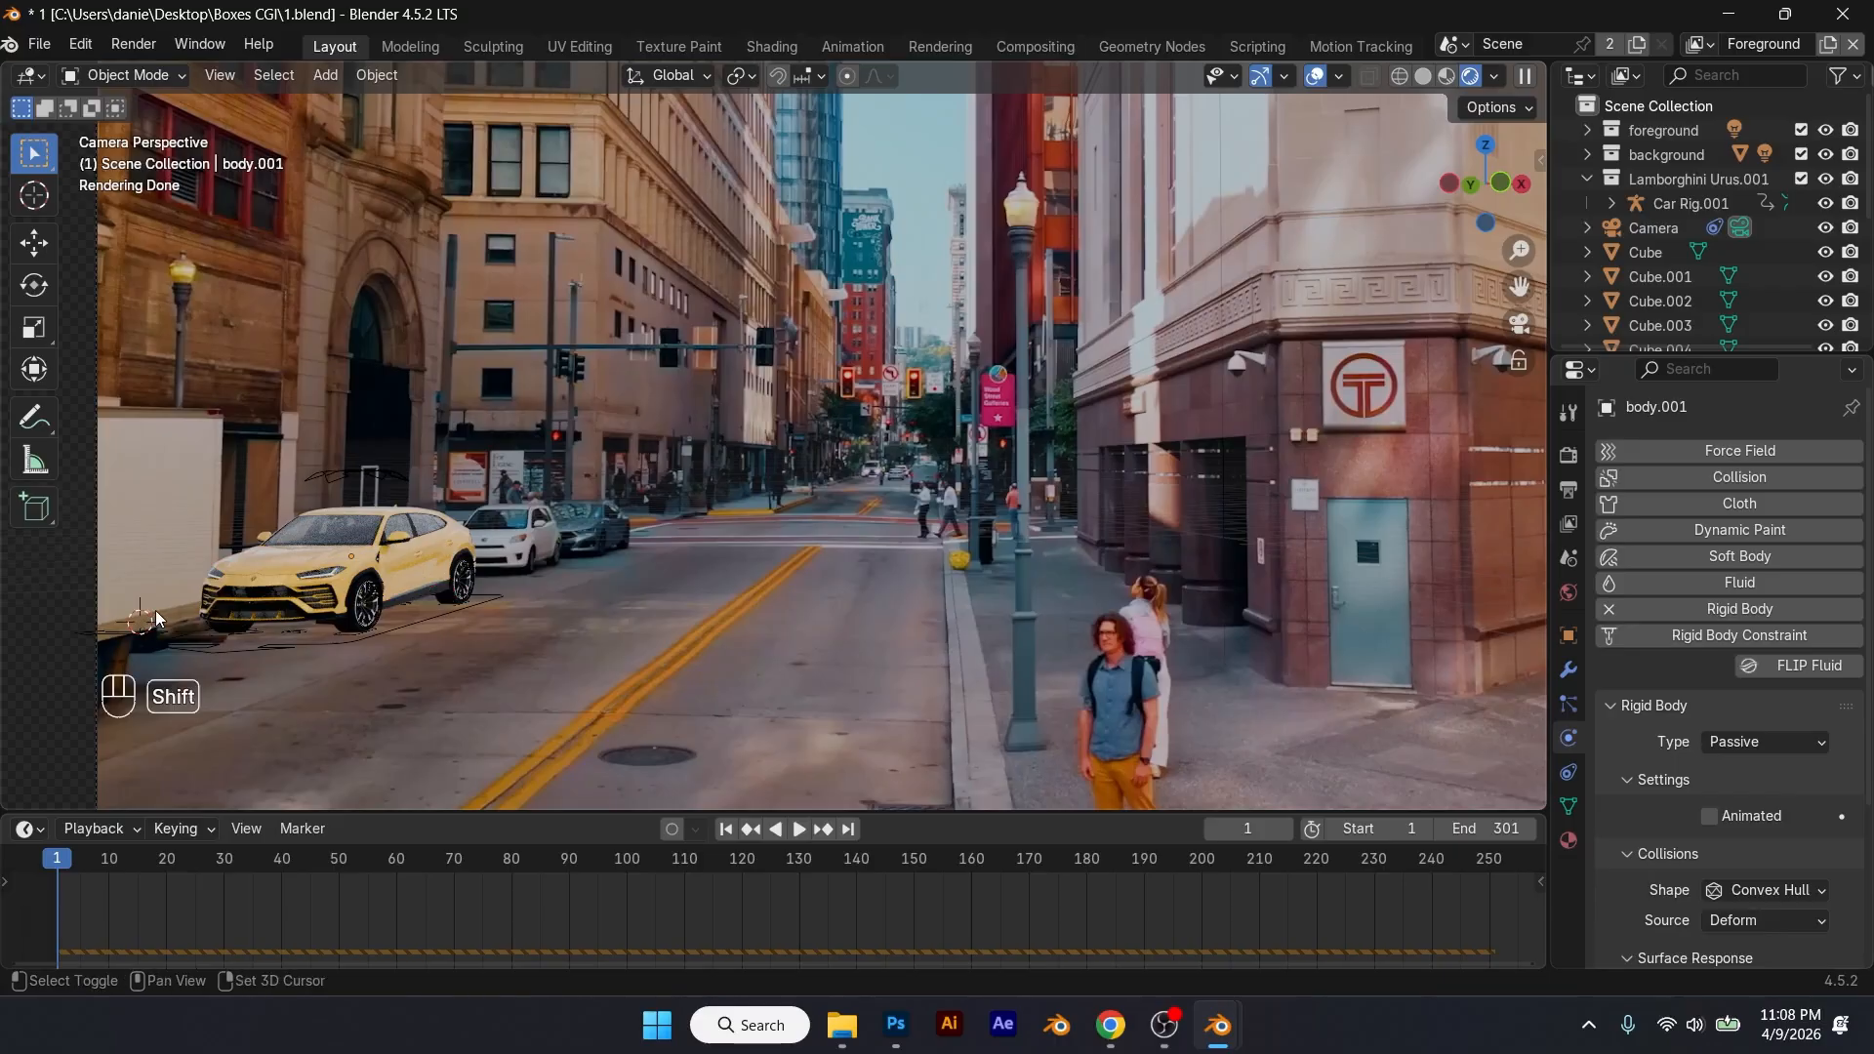
{"action": "key", "text": "shift+a"}
{"action": "mouse_move", "coordinate": [146, 471]}
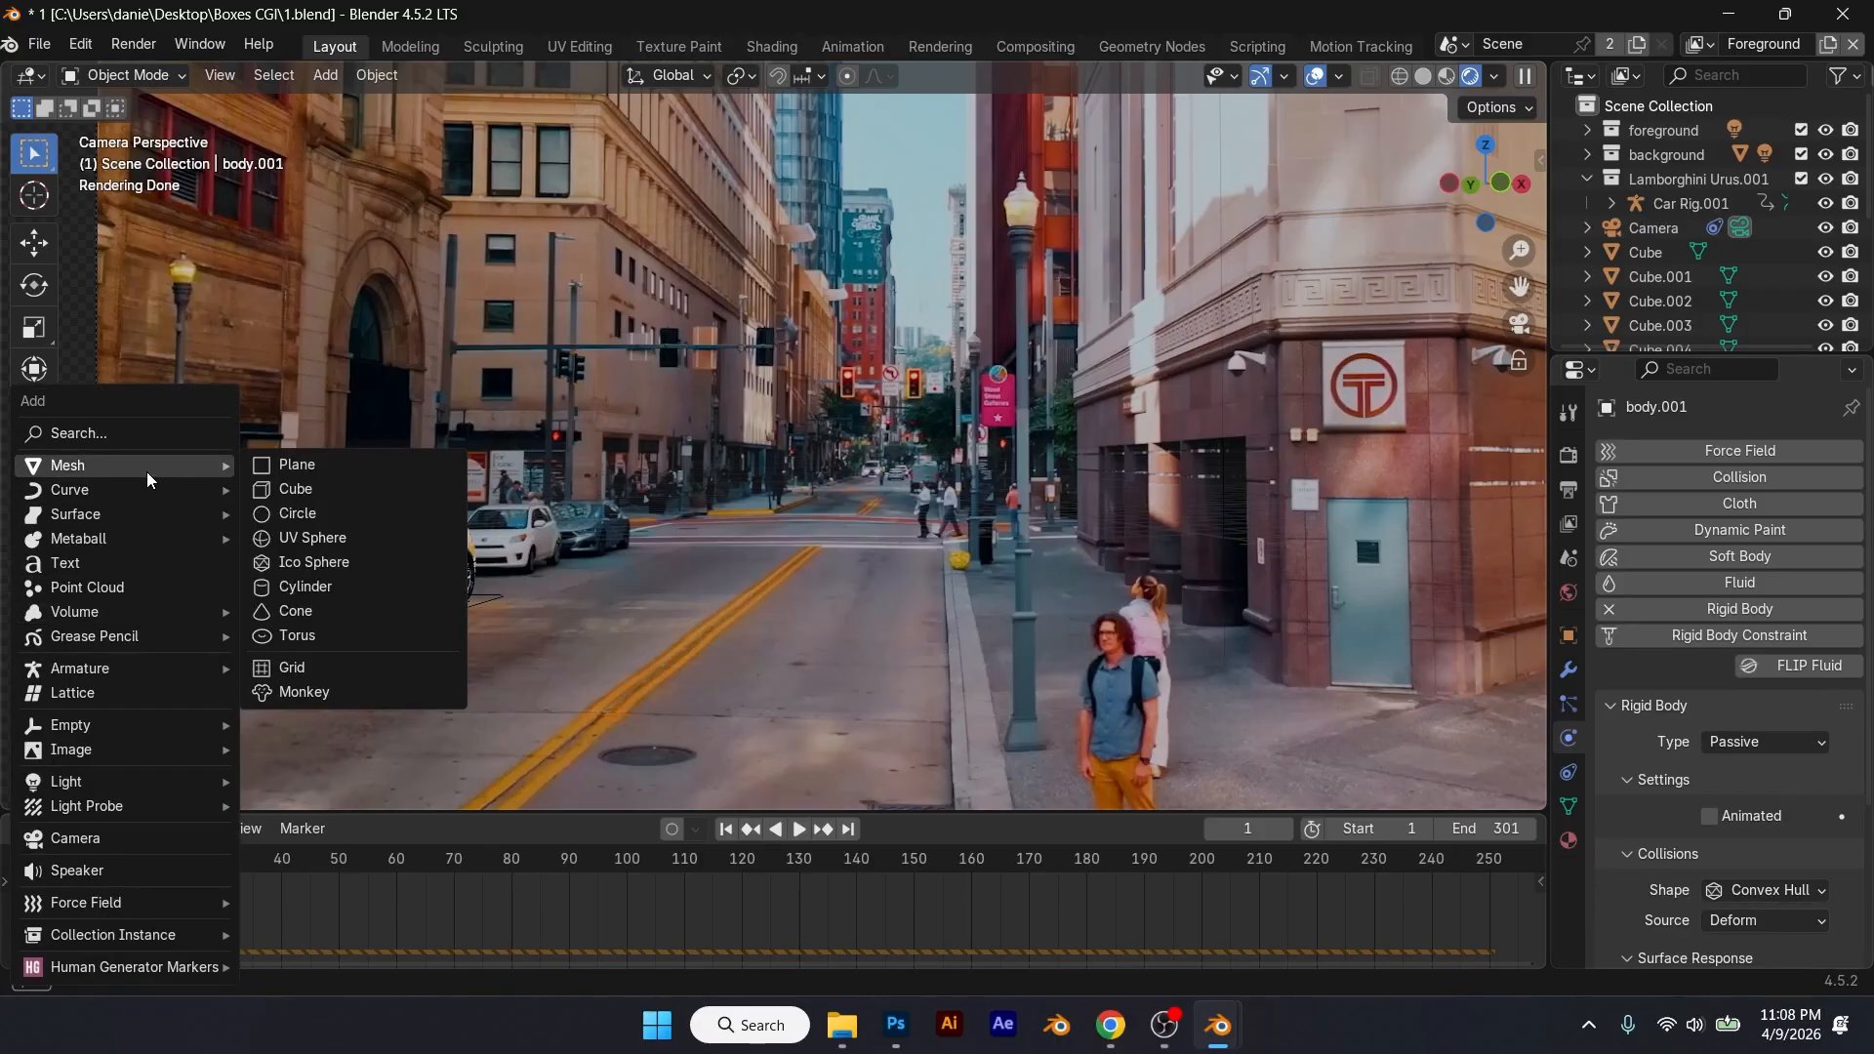
{"action": "left_click", "coordinate": [270, 490]}
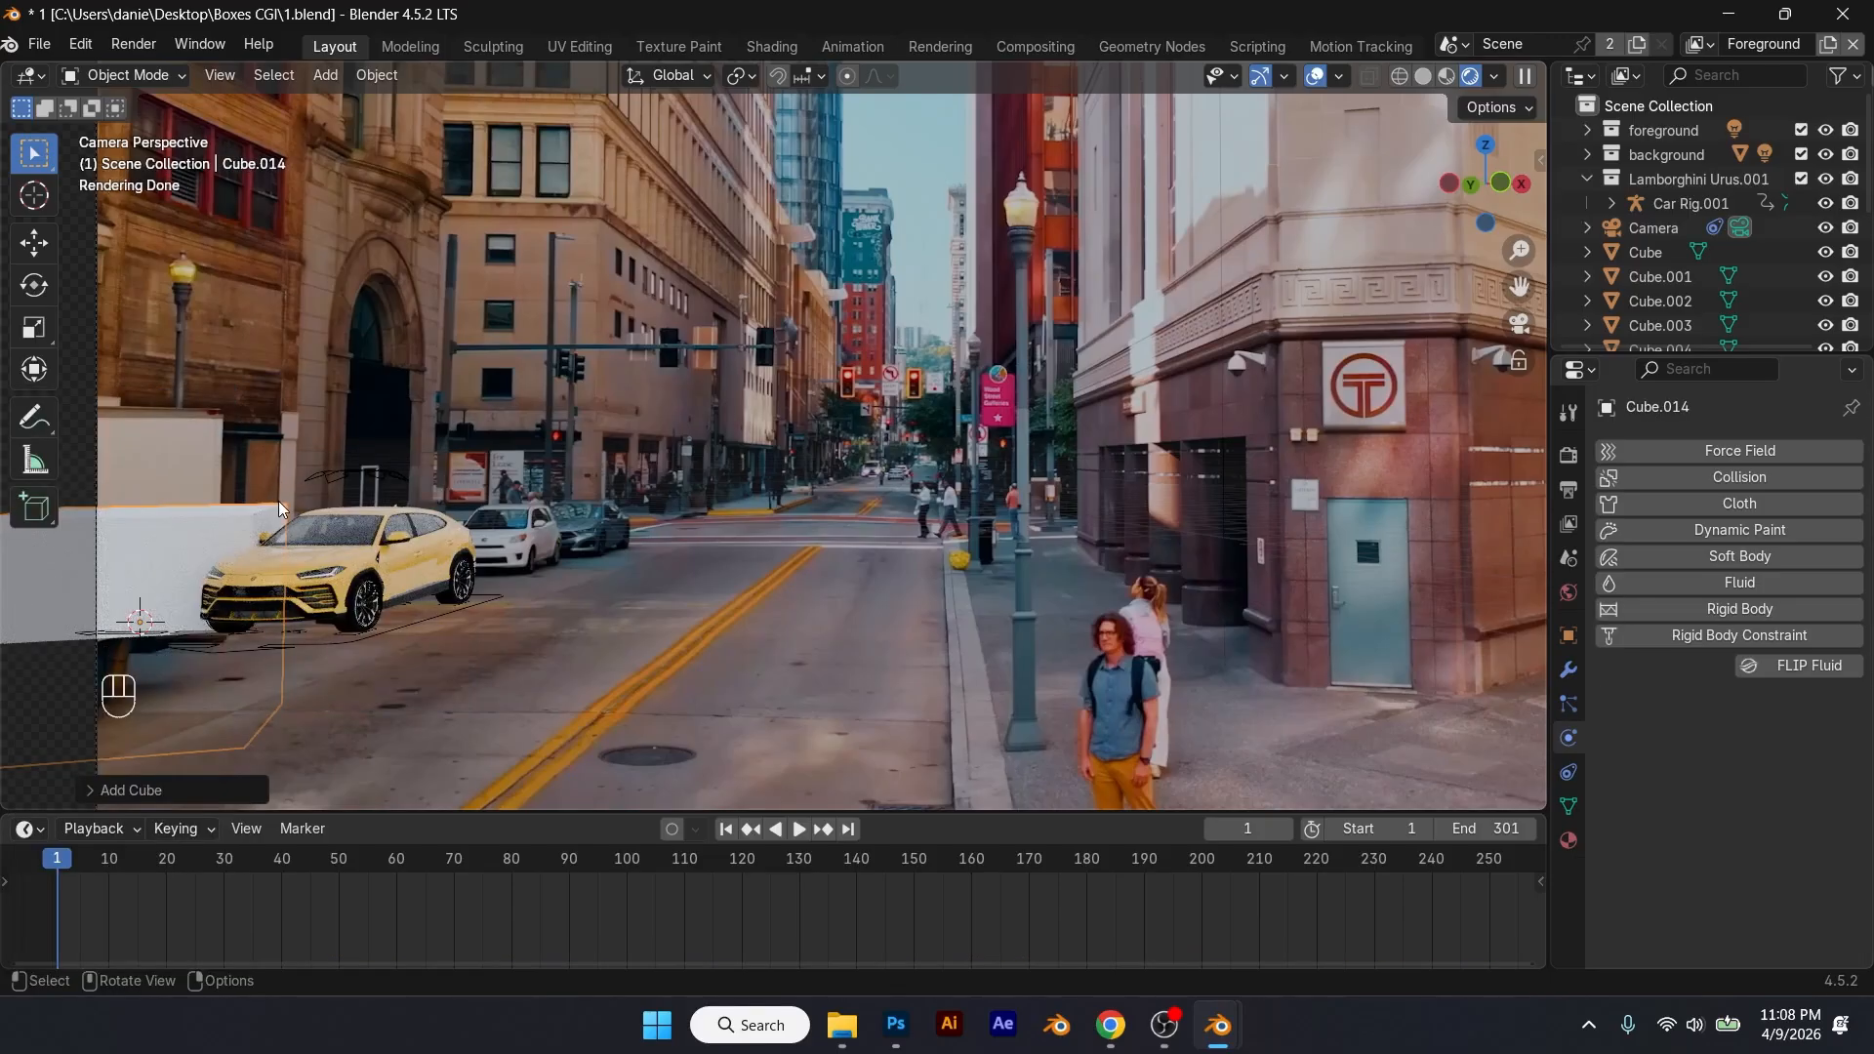
{"action": "key", "text": "g"}
{"action": "key", "text": "z"}
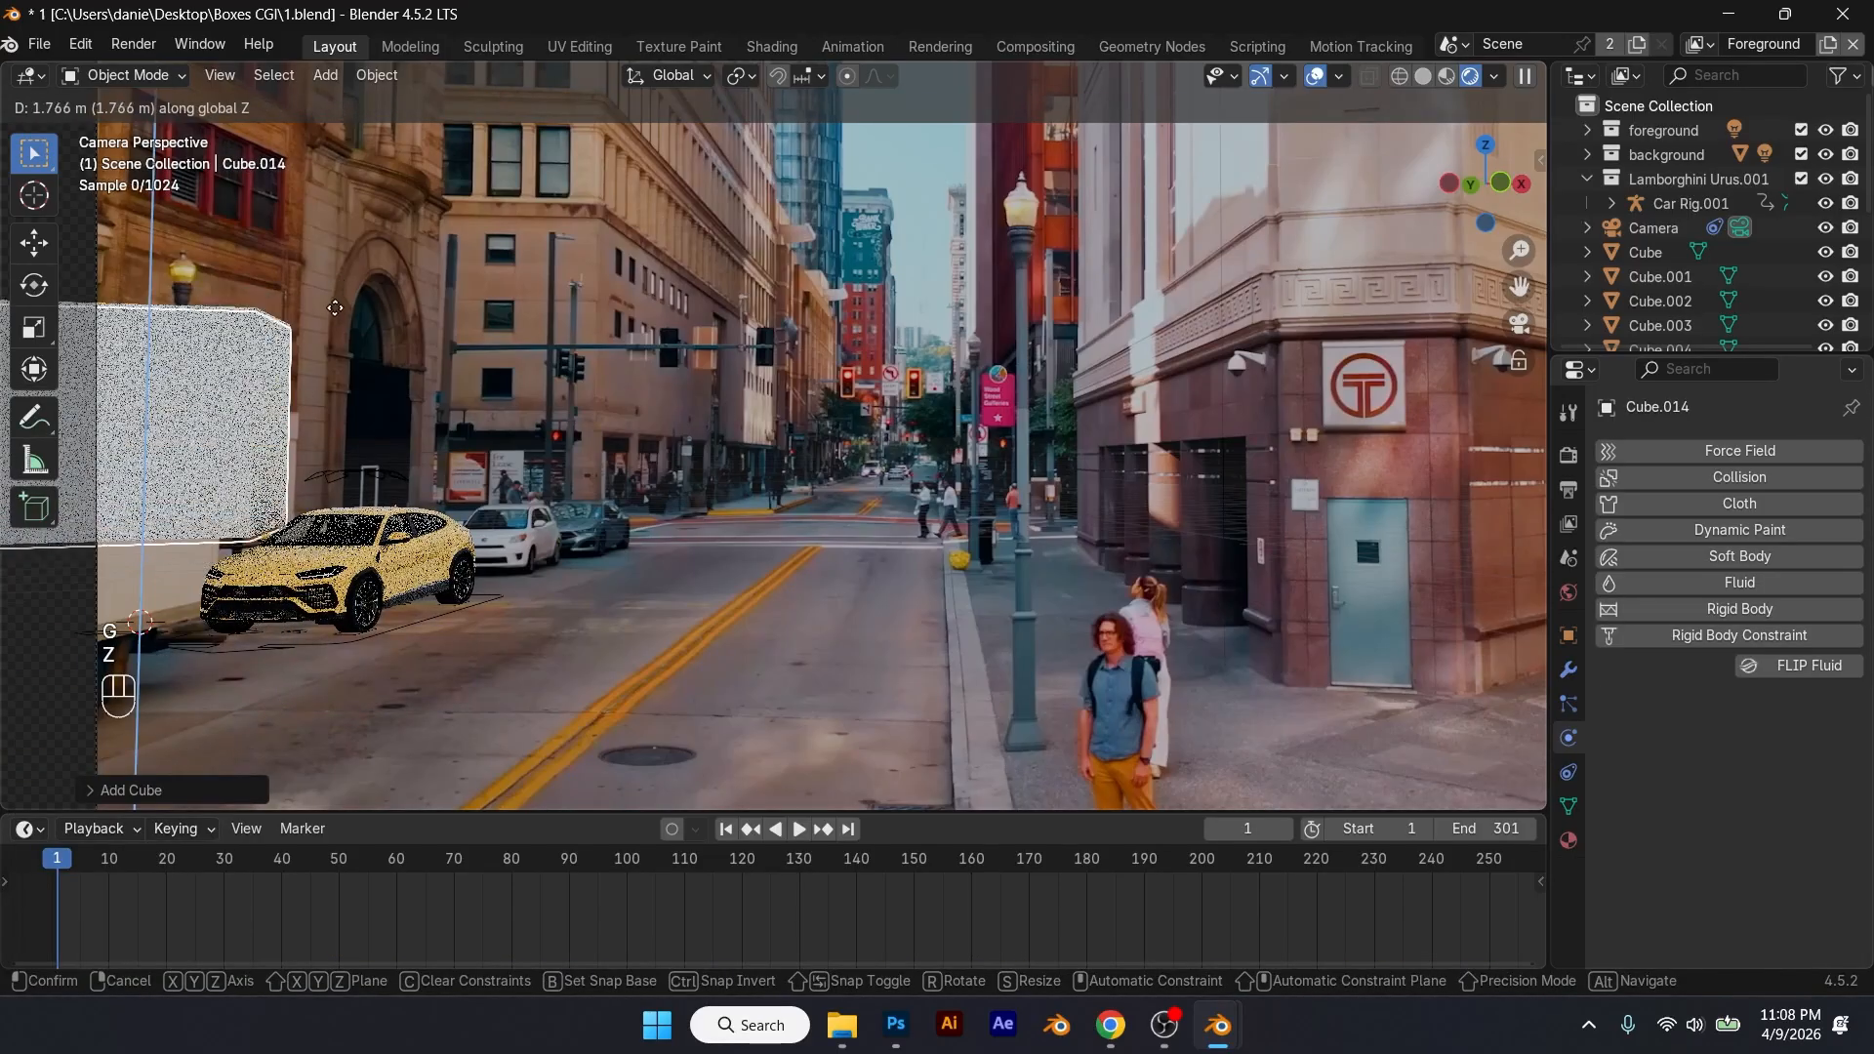
{"action": "left_click", "coordinate": [336, 314]}
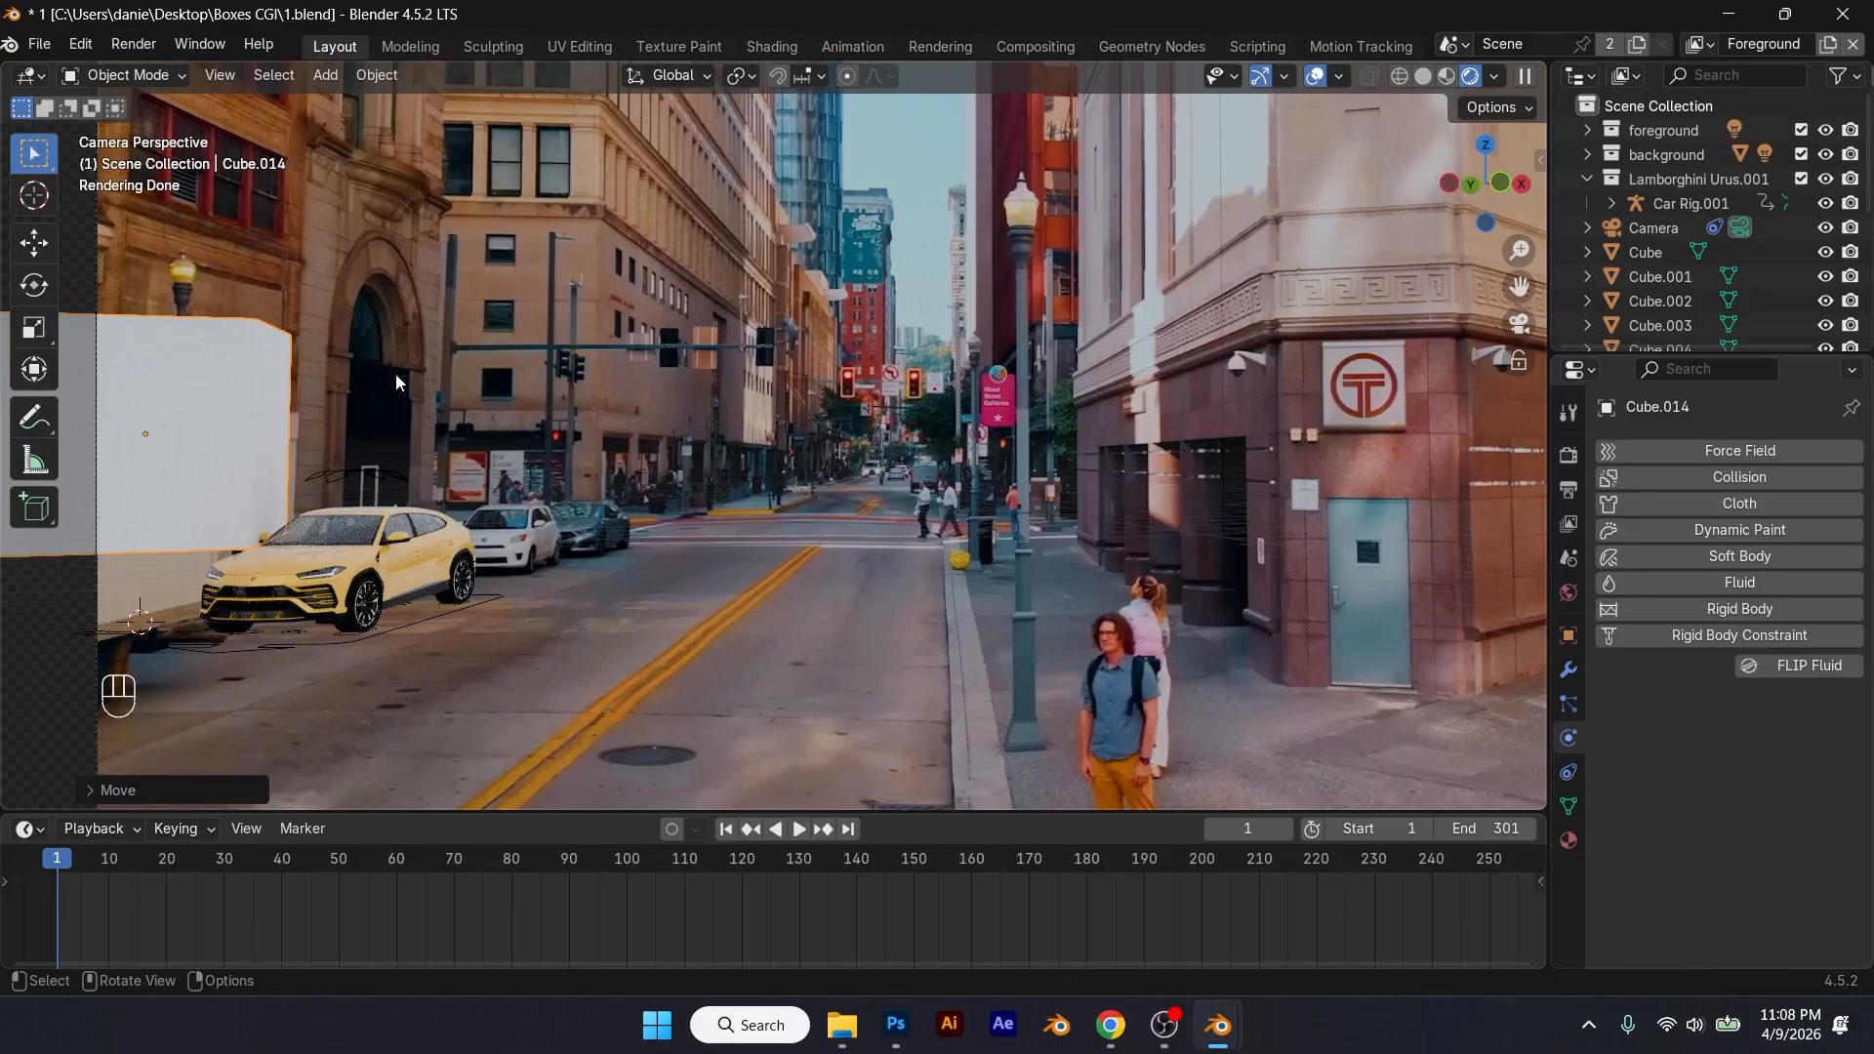
Step: Rotate the truck stand-in cube about Z to follow the street and lower it about 0.7 m along Z
{"action": "key", "text": "r"}
{"action": "key", "text": "x"}
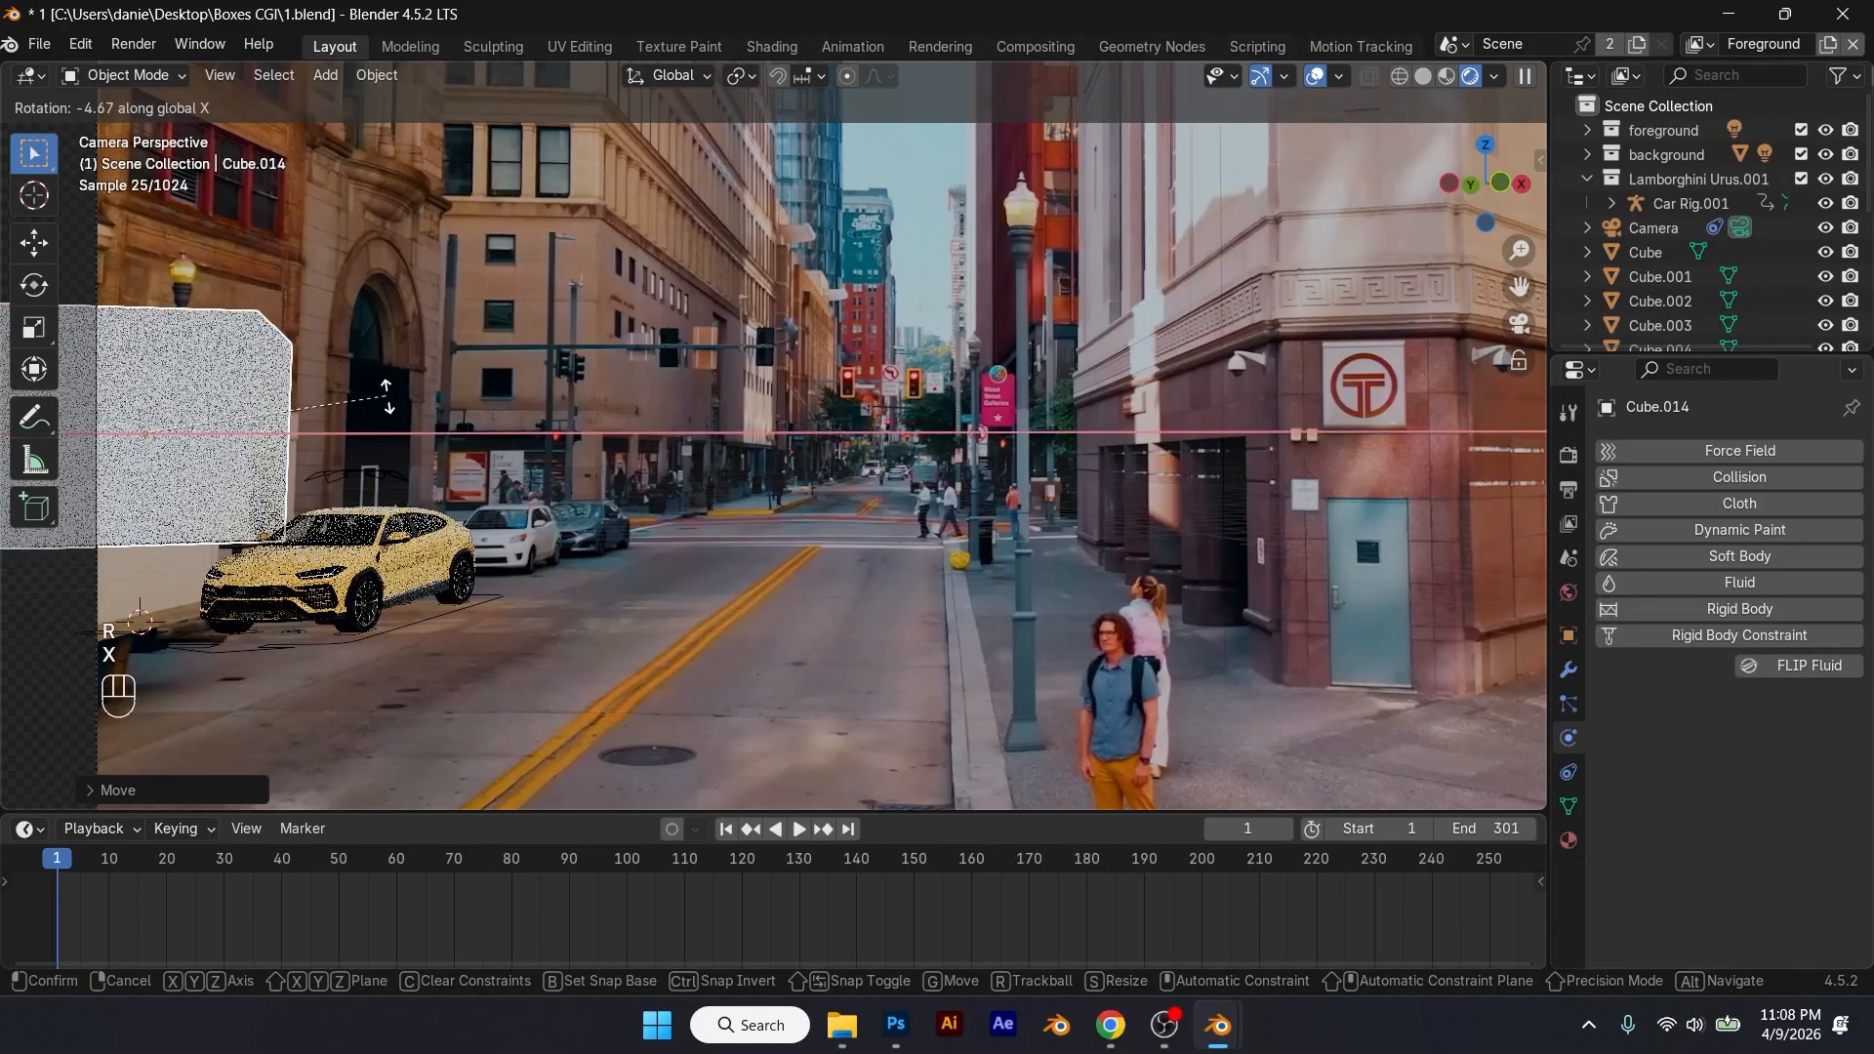
{"action": "key", "text": "z"}
{"action": "left_click", "coordinate": [583, 314]}
{"action": "key", "text": "g"}
{"action": "key", "text": "z"}
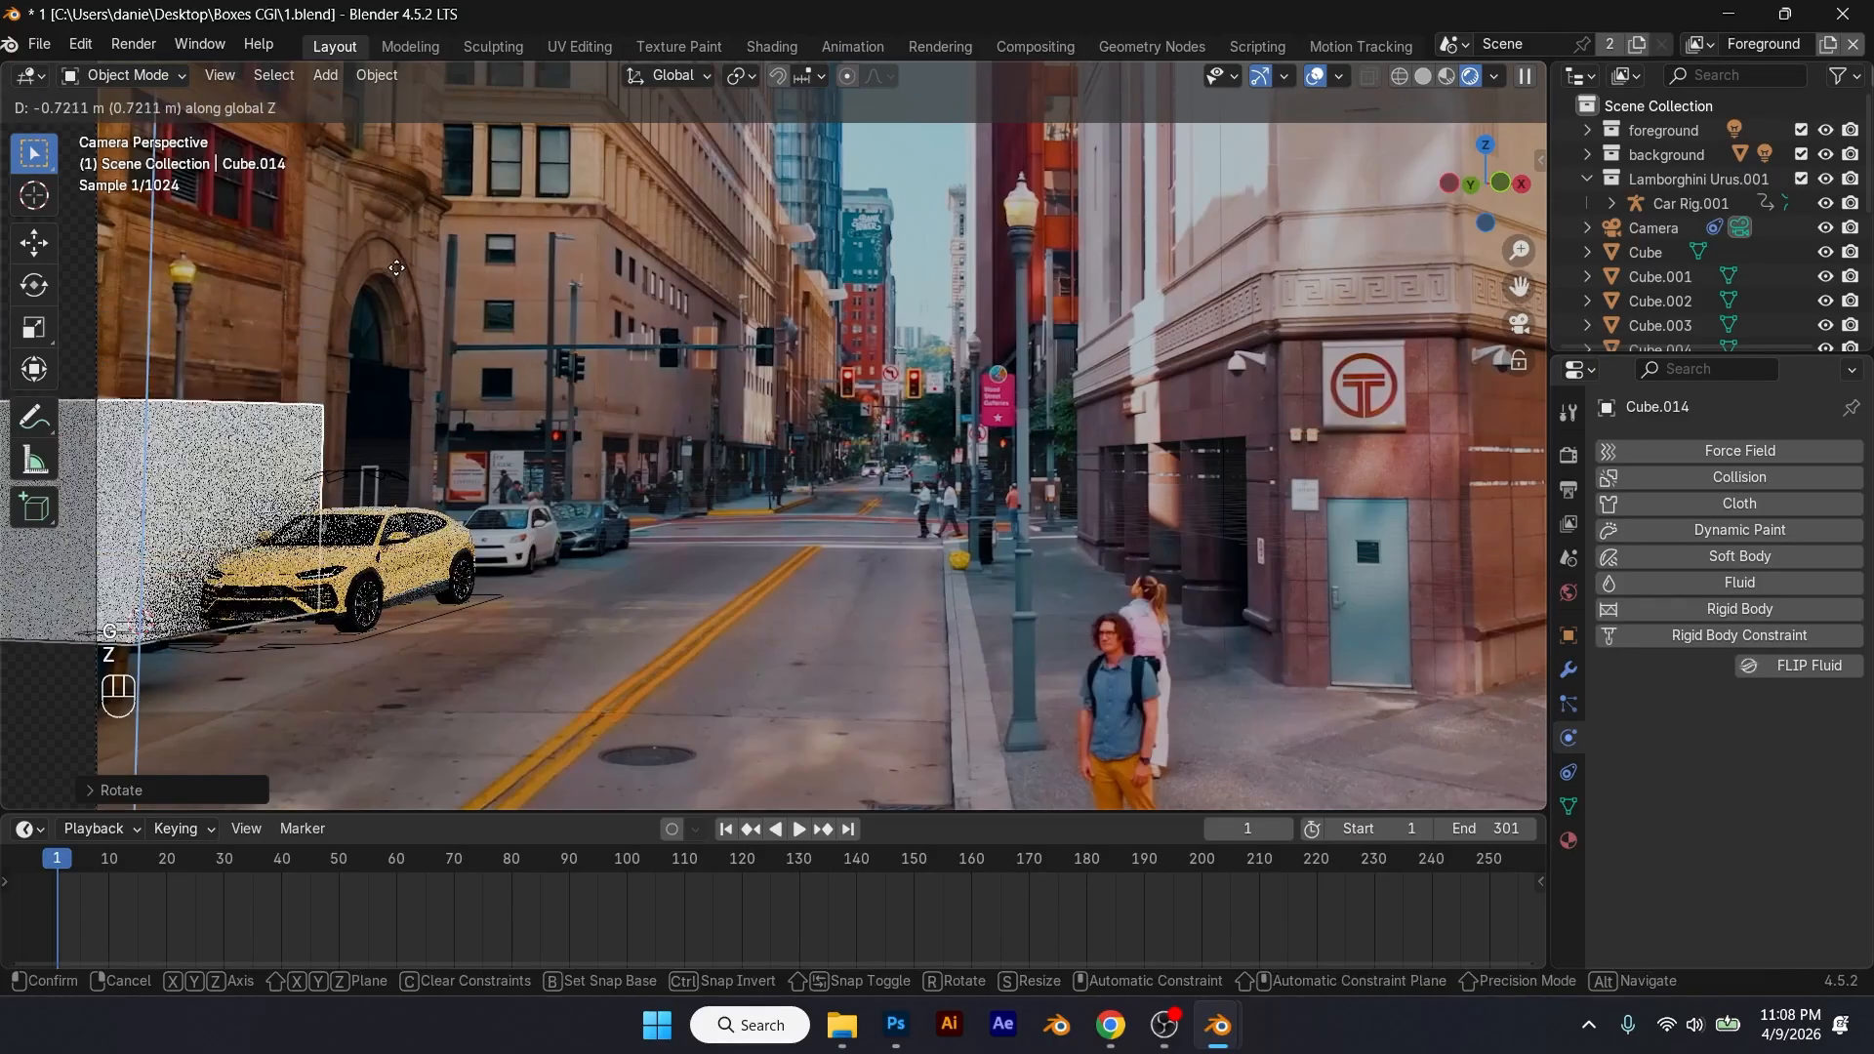
{"action": "left_click", "coordinate": [396, 266]}
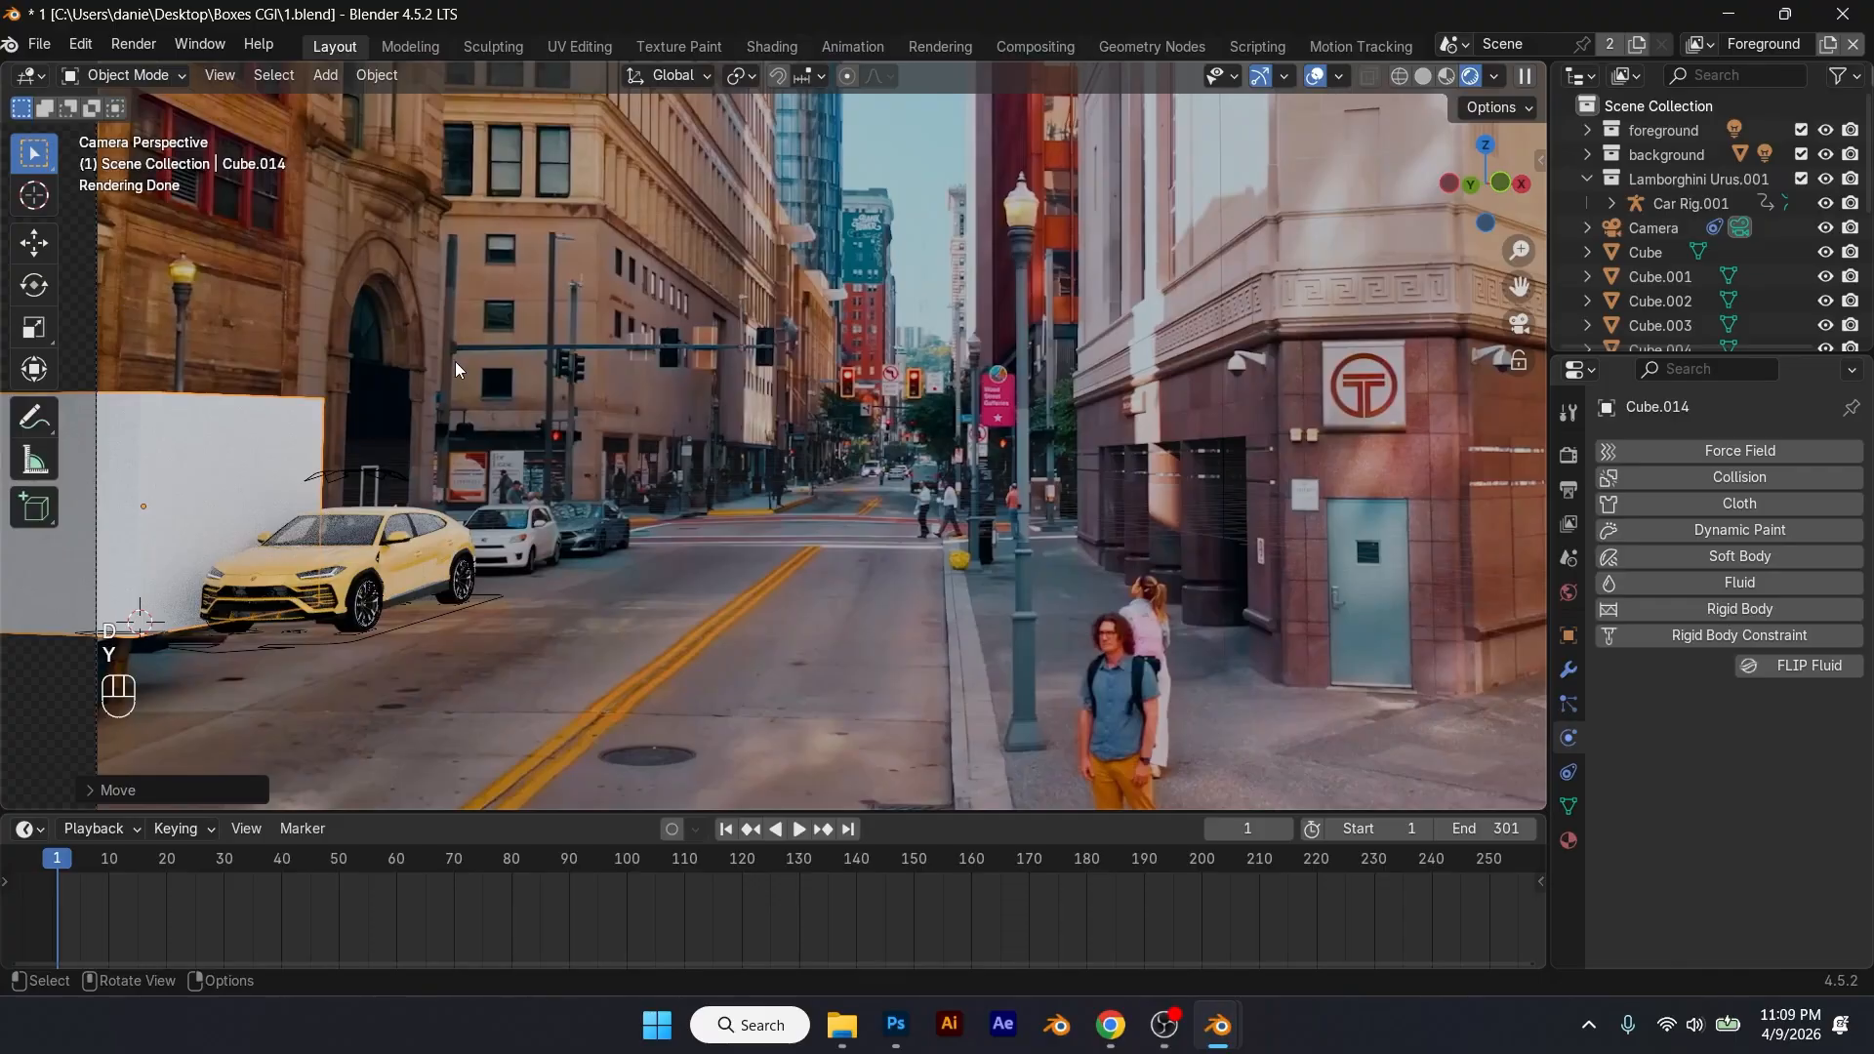
Step: Lengthen the truck stand-in cube along Y and undo the accidental hiding of it
{"action": "key", "text": "s"}
{"action": "key", "text": "x"}
{"action": "key", "text": "y"}
{"action": "left_click", "coordinate": [553, 318]}
{"action": "key", "text": "h"}
{"action": "right_click", "coordinate": [553, 318]}
{"action": "key", "text": "ctrl+z"}
Step: Move the cube along Y toward the camera and shift it along X to line up with the parked truck
{"action": "key", "text": "g"}
{"action": "key", "text": "y"}
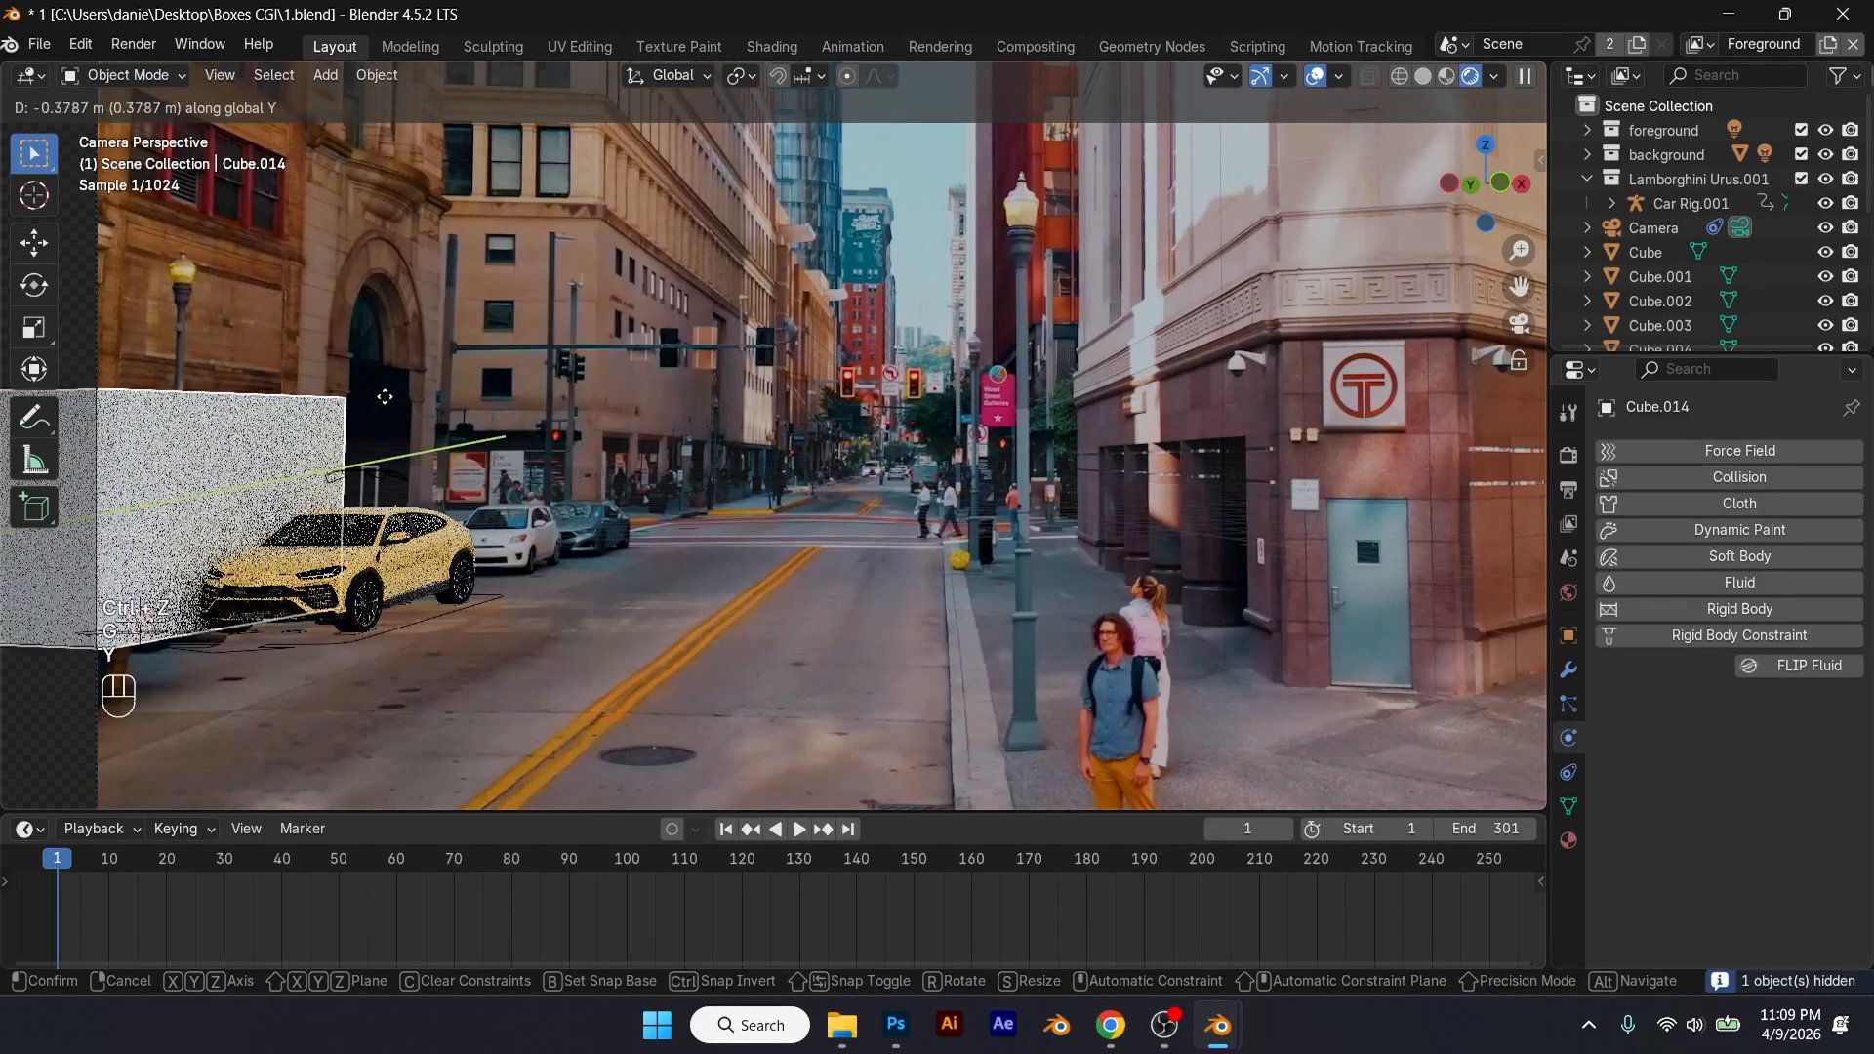
{"action": "left_click", "coordinate": [275, 418]}
{"action": "key", "text": "g"}
{"action": "key", "text": "x"}
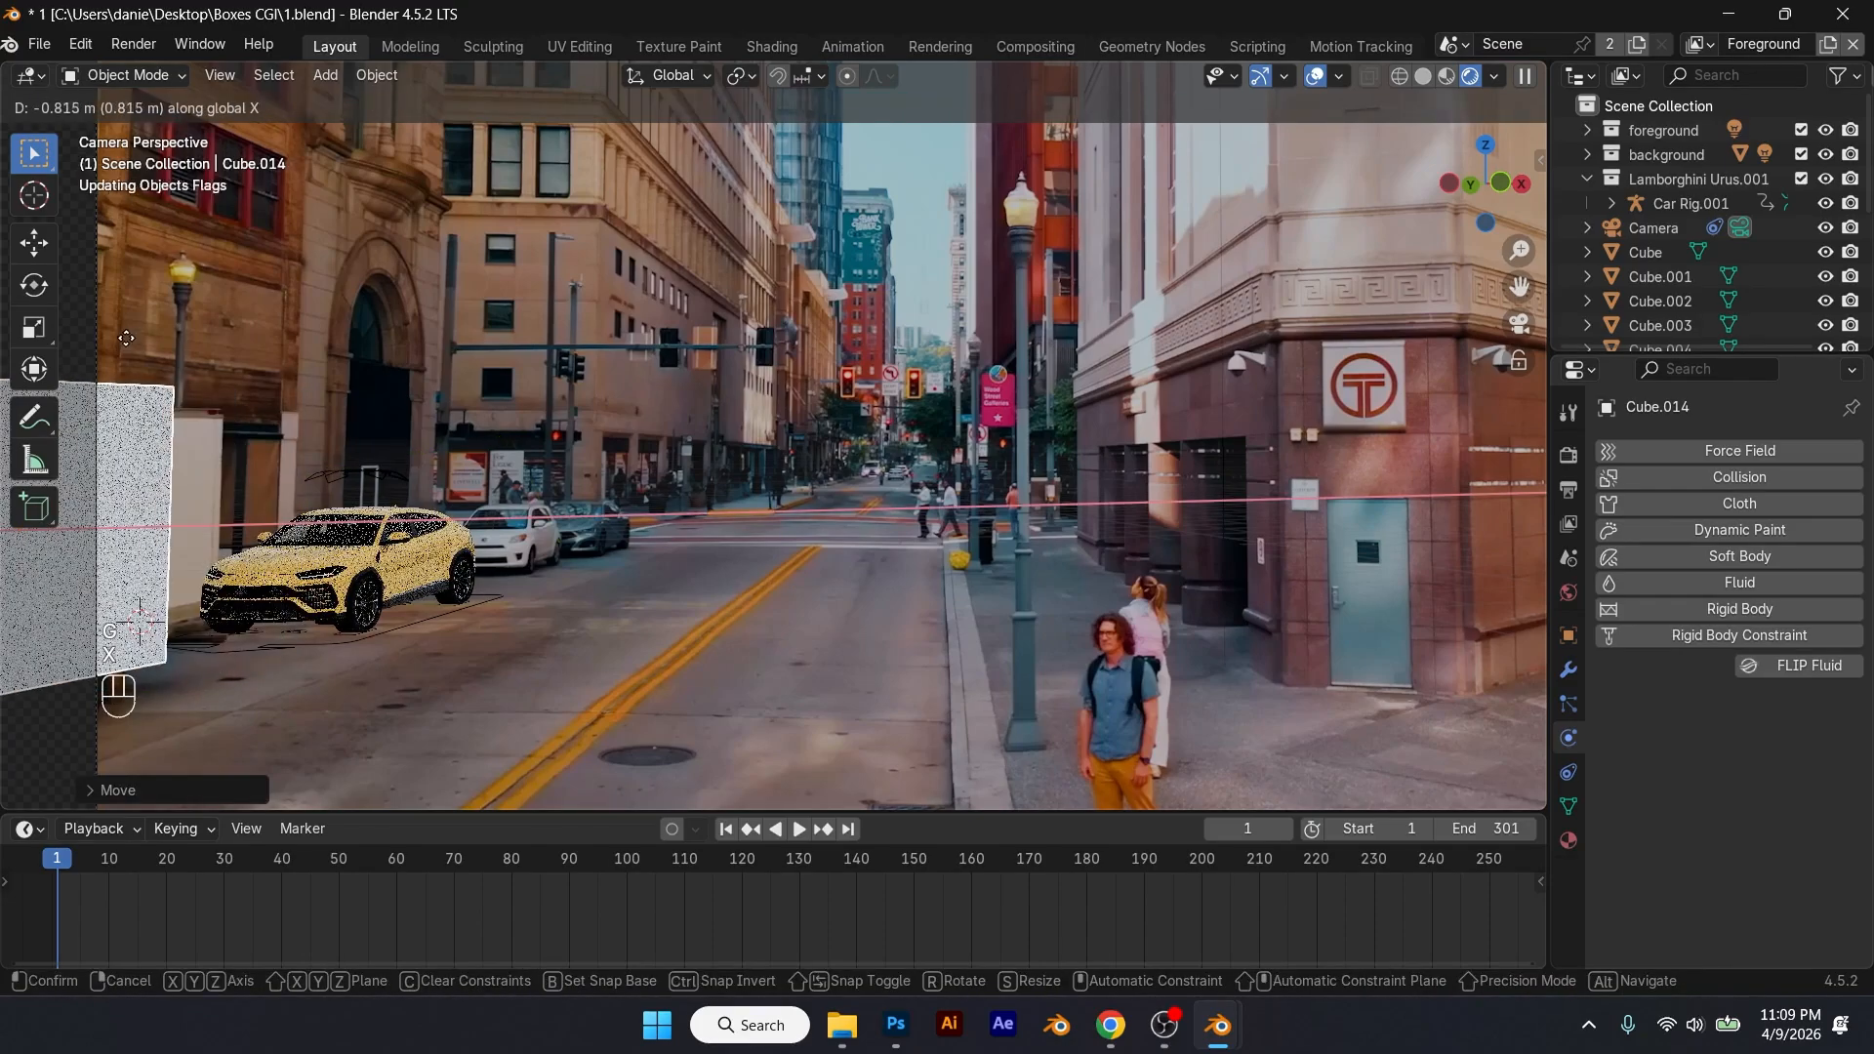
{"action": "key", "text": "Escape"}
Step: Move the cube about 1.15 m along Y away from the camera and scale it to about 0.91 along Z
{"action": "key", "text": "g"}
{"action": "key", "text": "y"}
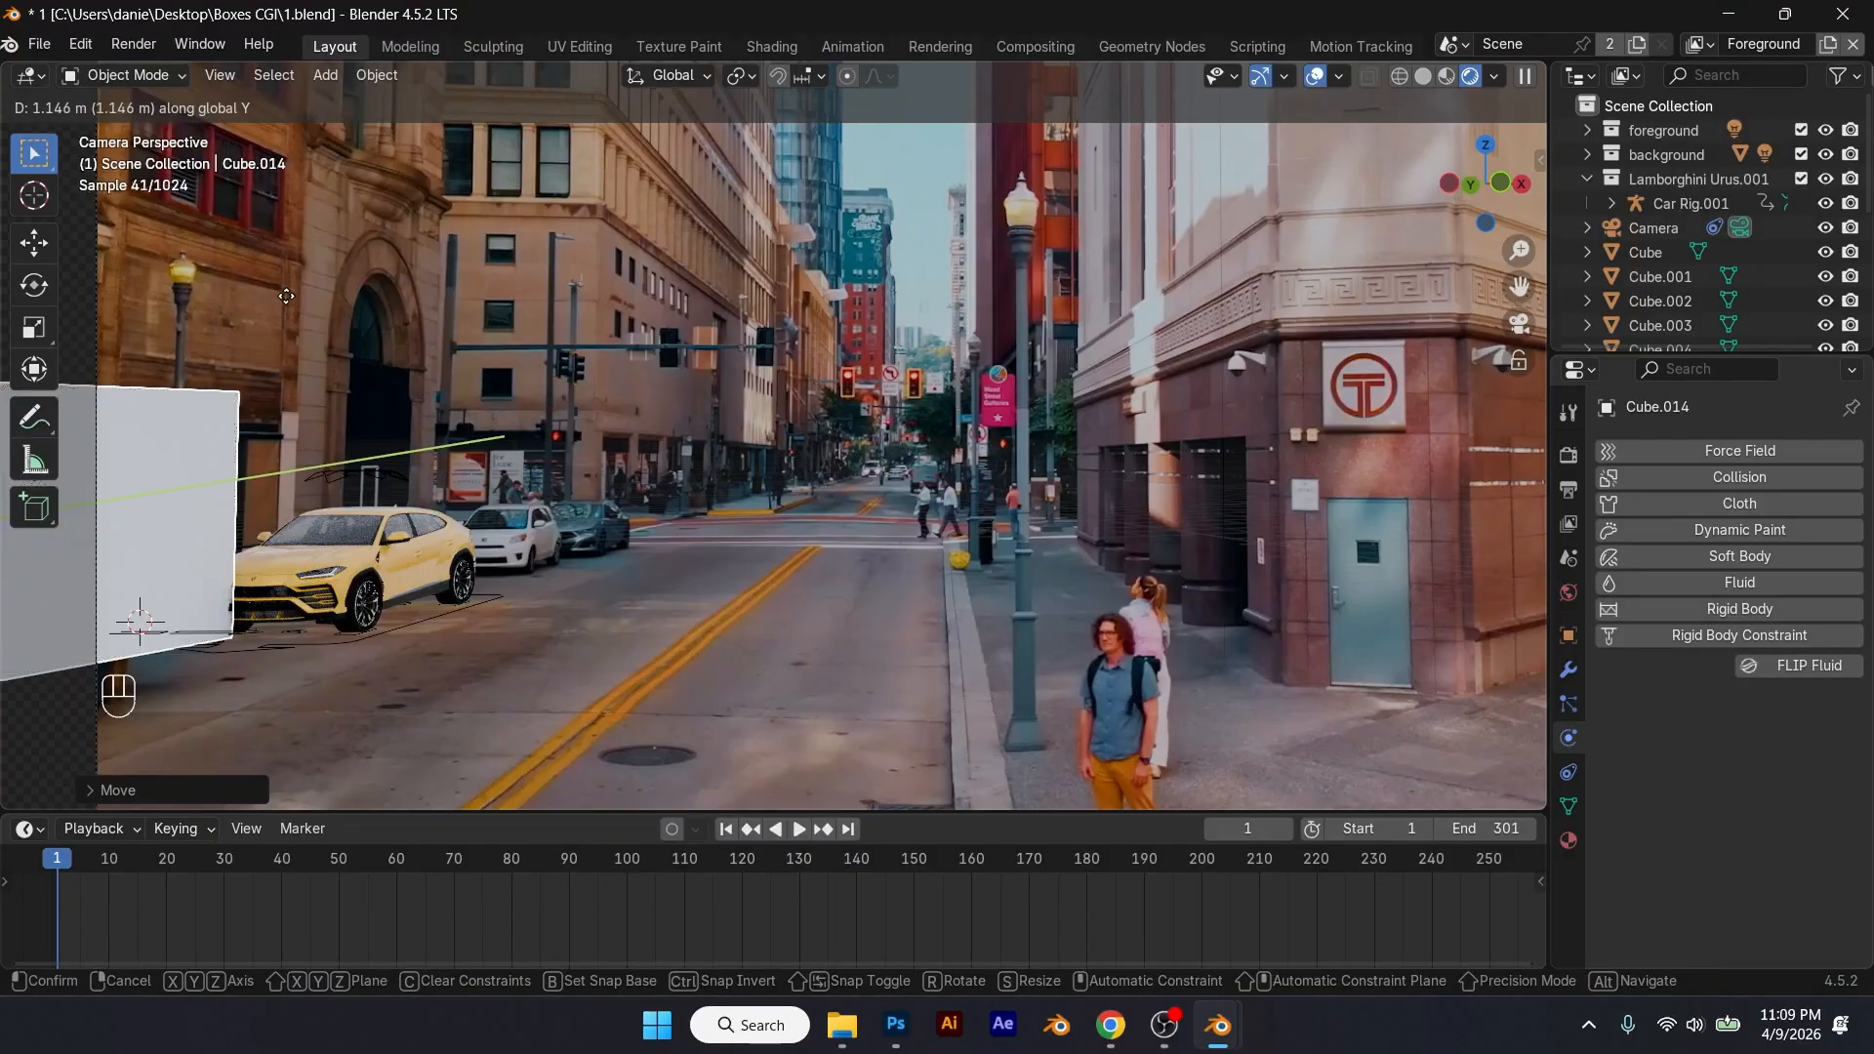
{"action": "key", "text": "Escape"}
{"action": "key", "text": "g"}
{"action": "key", "text": "z"}
{"action": "right_click", "coordinate": [293, 353]}
{"action": "key", "text": "s"}
{"action": "key", "text": "z"}
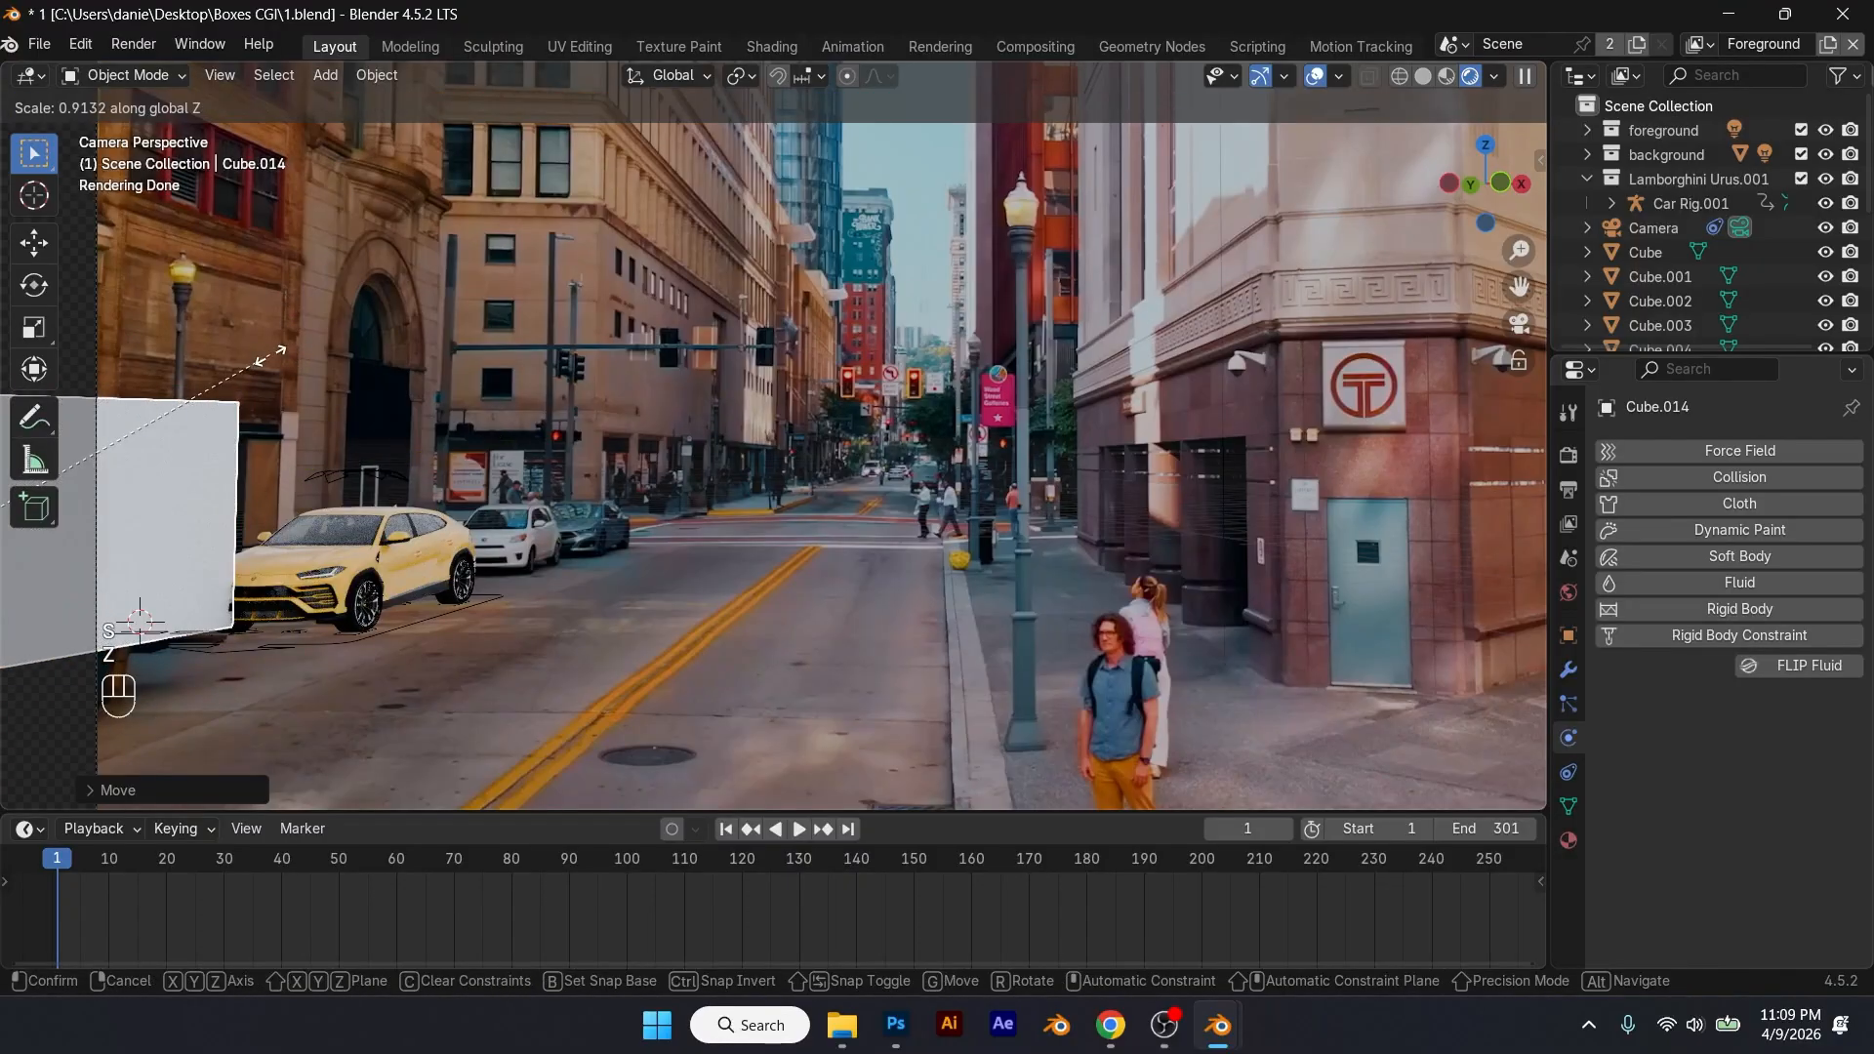
{"action": "left_click", "coordinate": [273, 355]}
Step: Save the file and play the falling-box simulation up to frame 88
{"action": "key", "text": "ctrl+s"}
{"action": "key", "text": "space"}
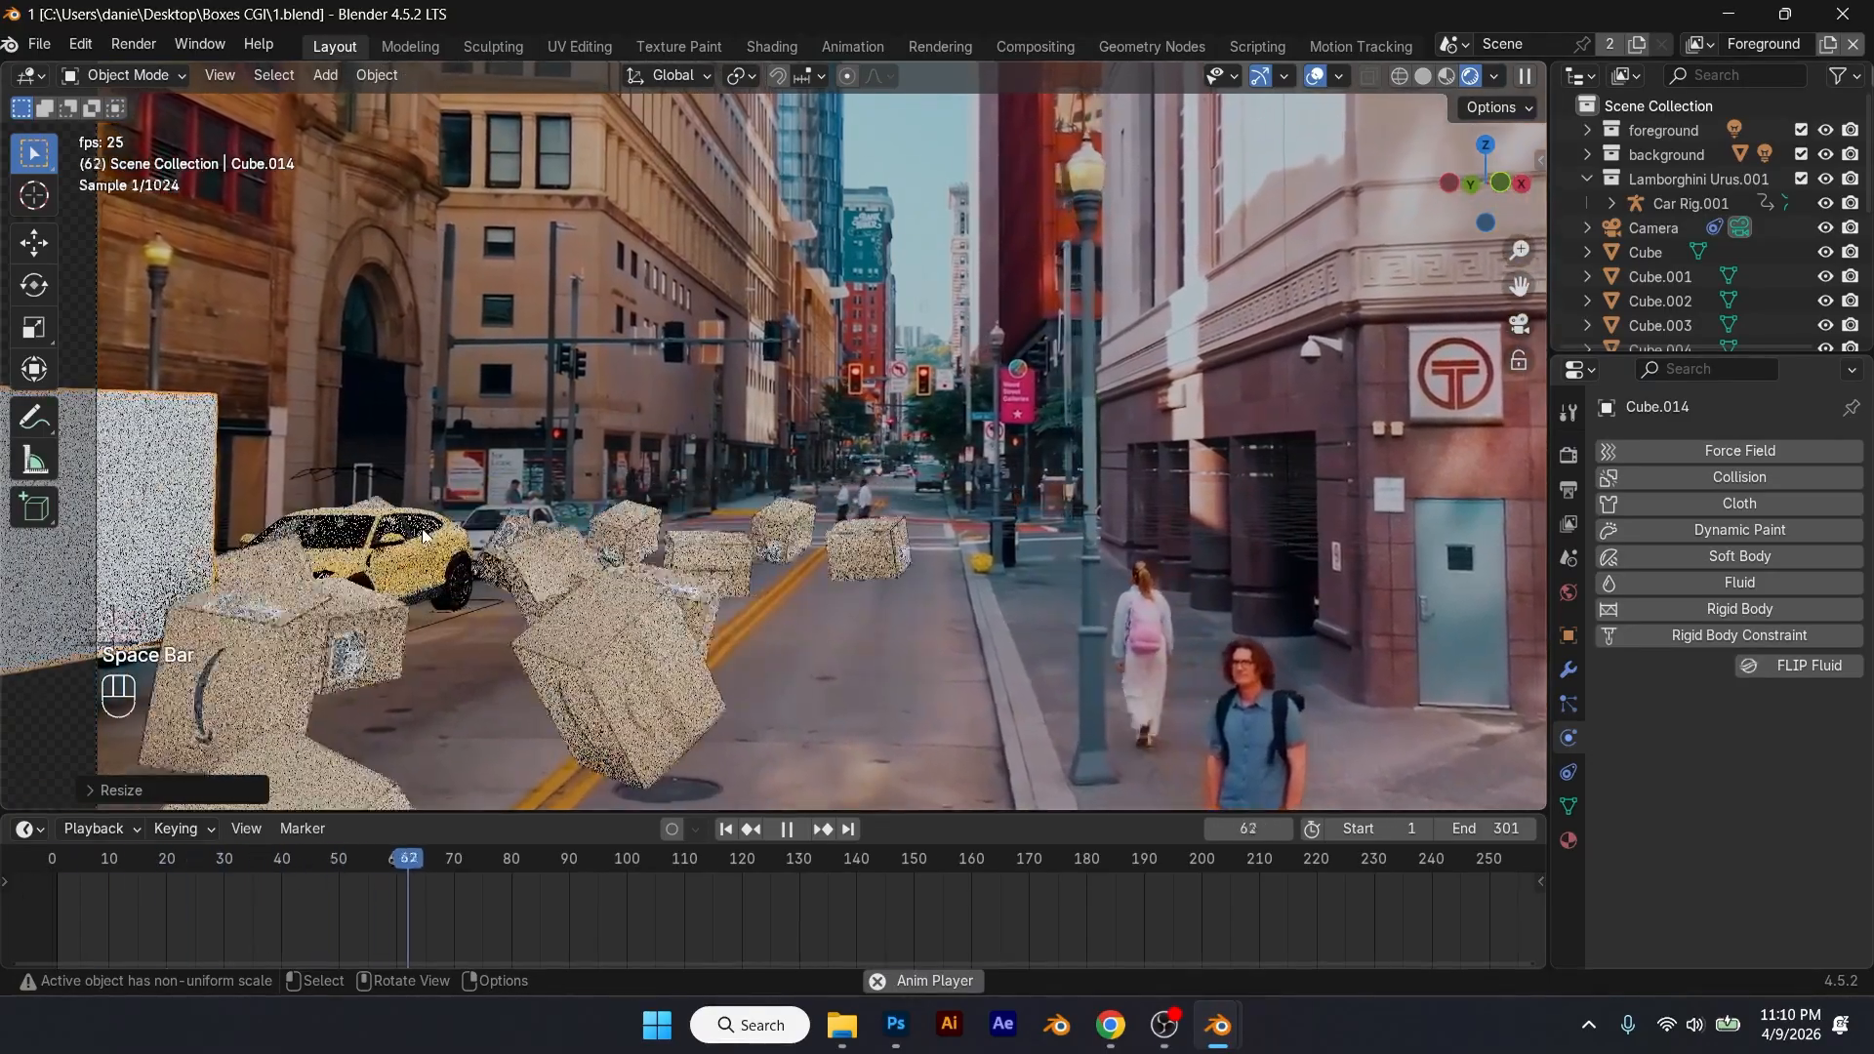
{"action": "key", "text": "space"}
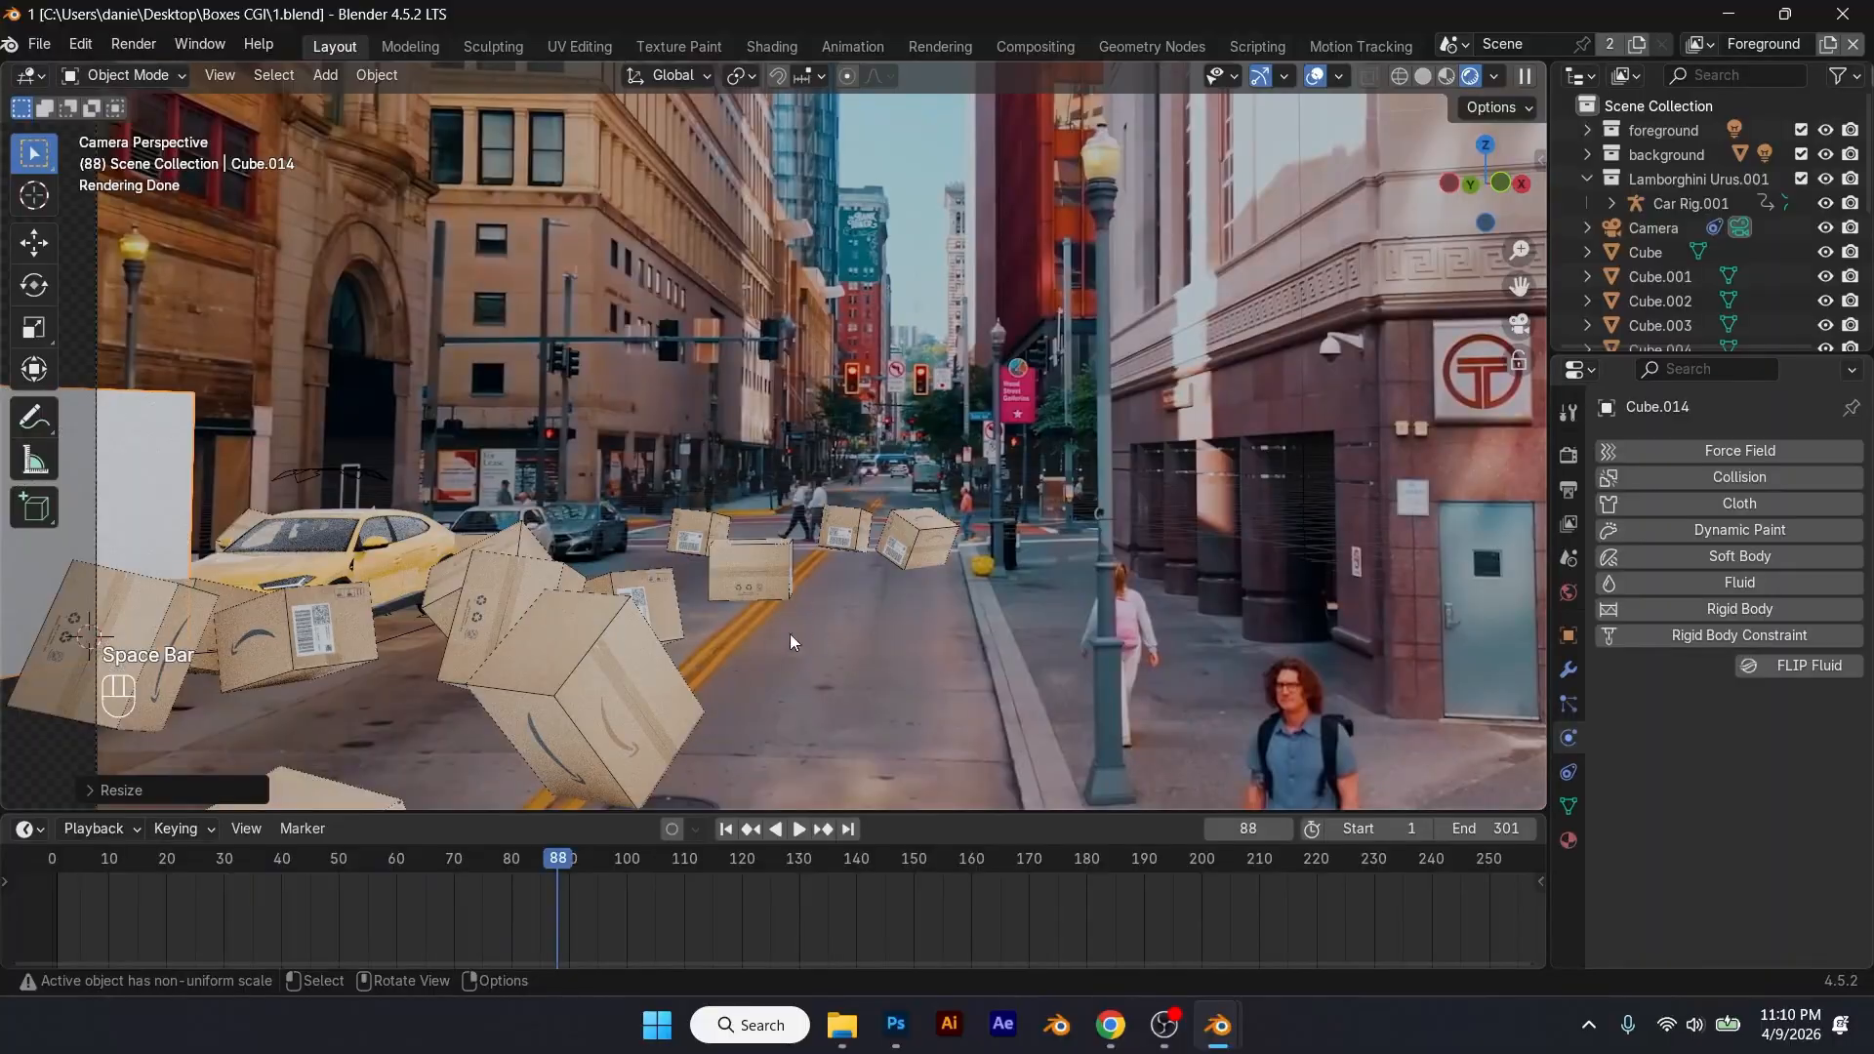
Step: Place the 3D cursor on the street, save the file, and delete the Ground object
{"action": "scroll", "coordinate": [816, 612], "scroll_direction": "down", "scroll_amount": 3}
{"action": "left_click", "coordinate": [953, 631]}
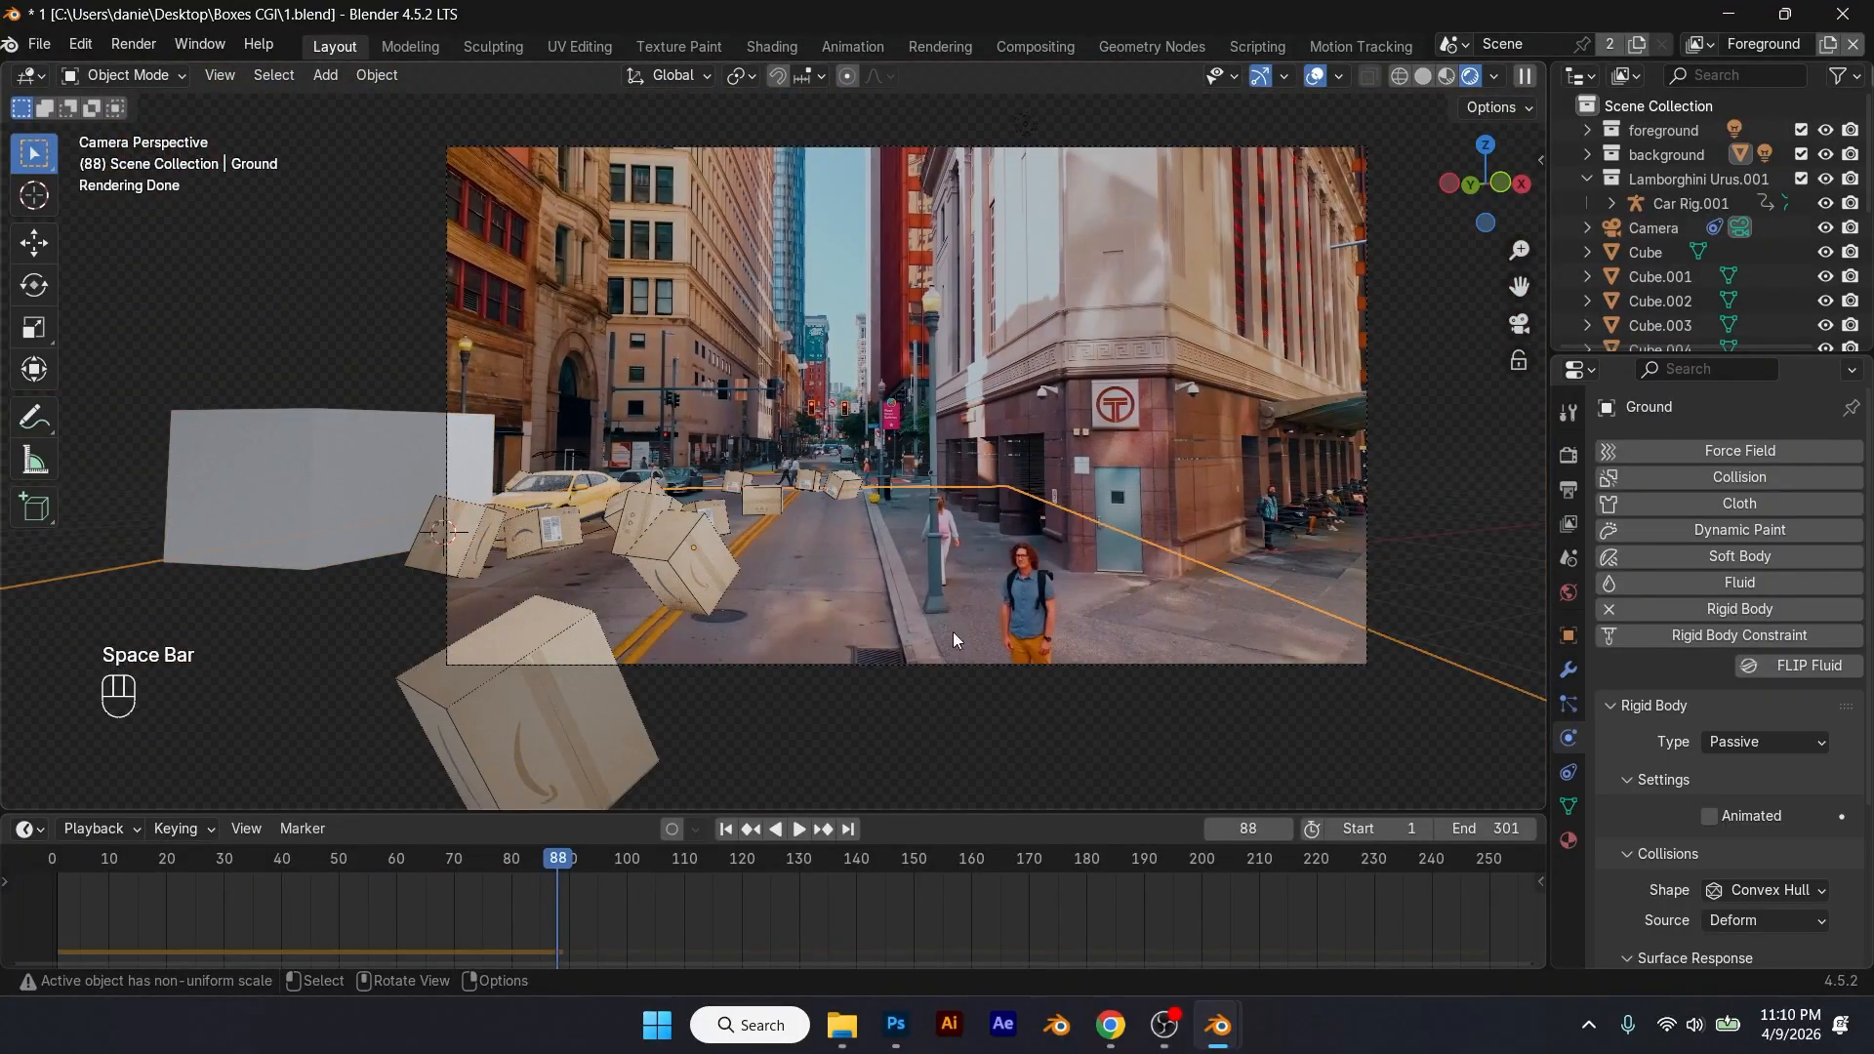
{"action": "right_click", "coordinate": [763, 570]}
{"action": "right_click", "coordinate": [823, 565], "text": "shift"}
{"action": "key", "text": "ctrl+s"}
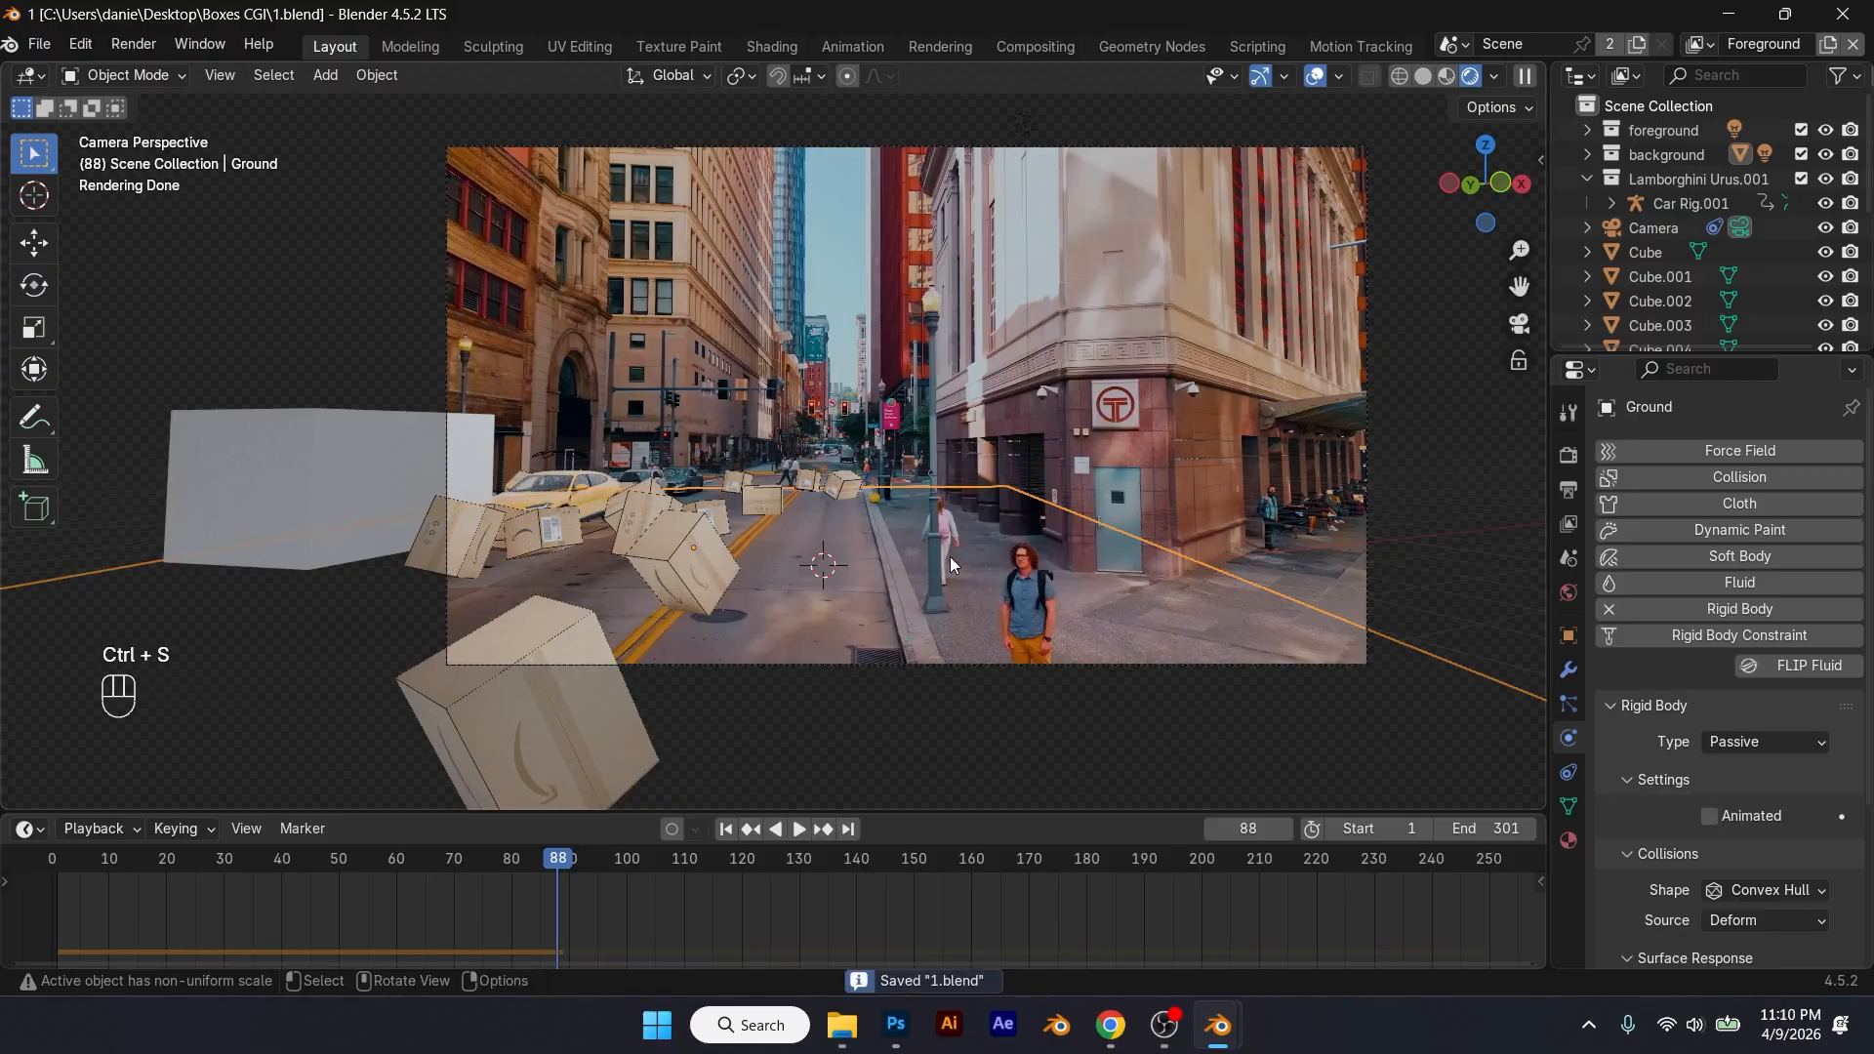
{"action": "key", "text": "x"}
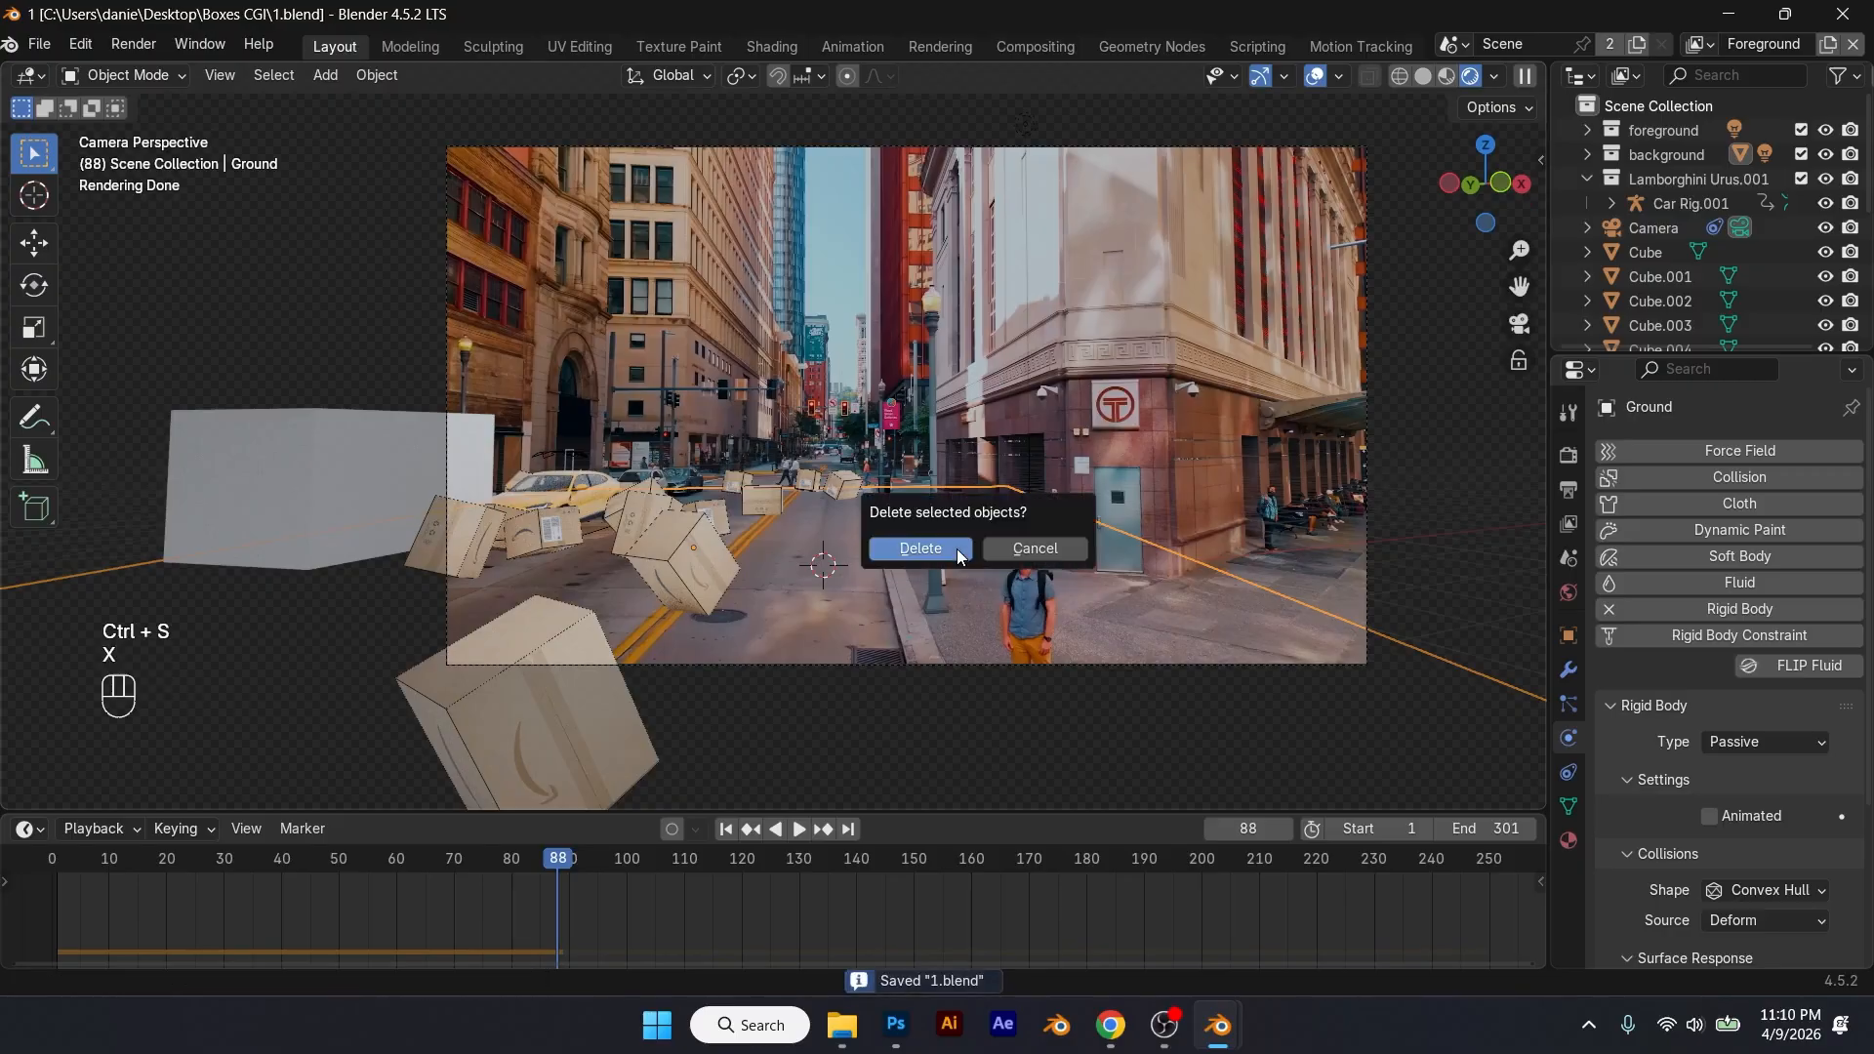
{"action": "left_click", "coordinate": [957, 556]}
Step: Add a plane at the 3D cursor and scale it up to cover the street as the new ground
{"action": "key", "text": "shift+a"}
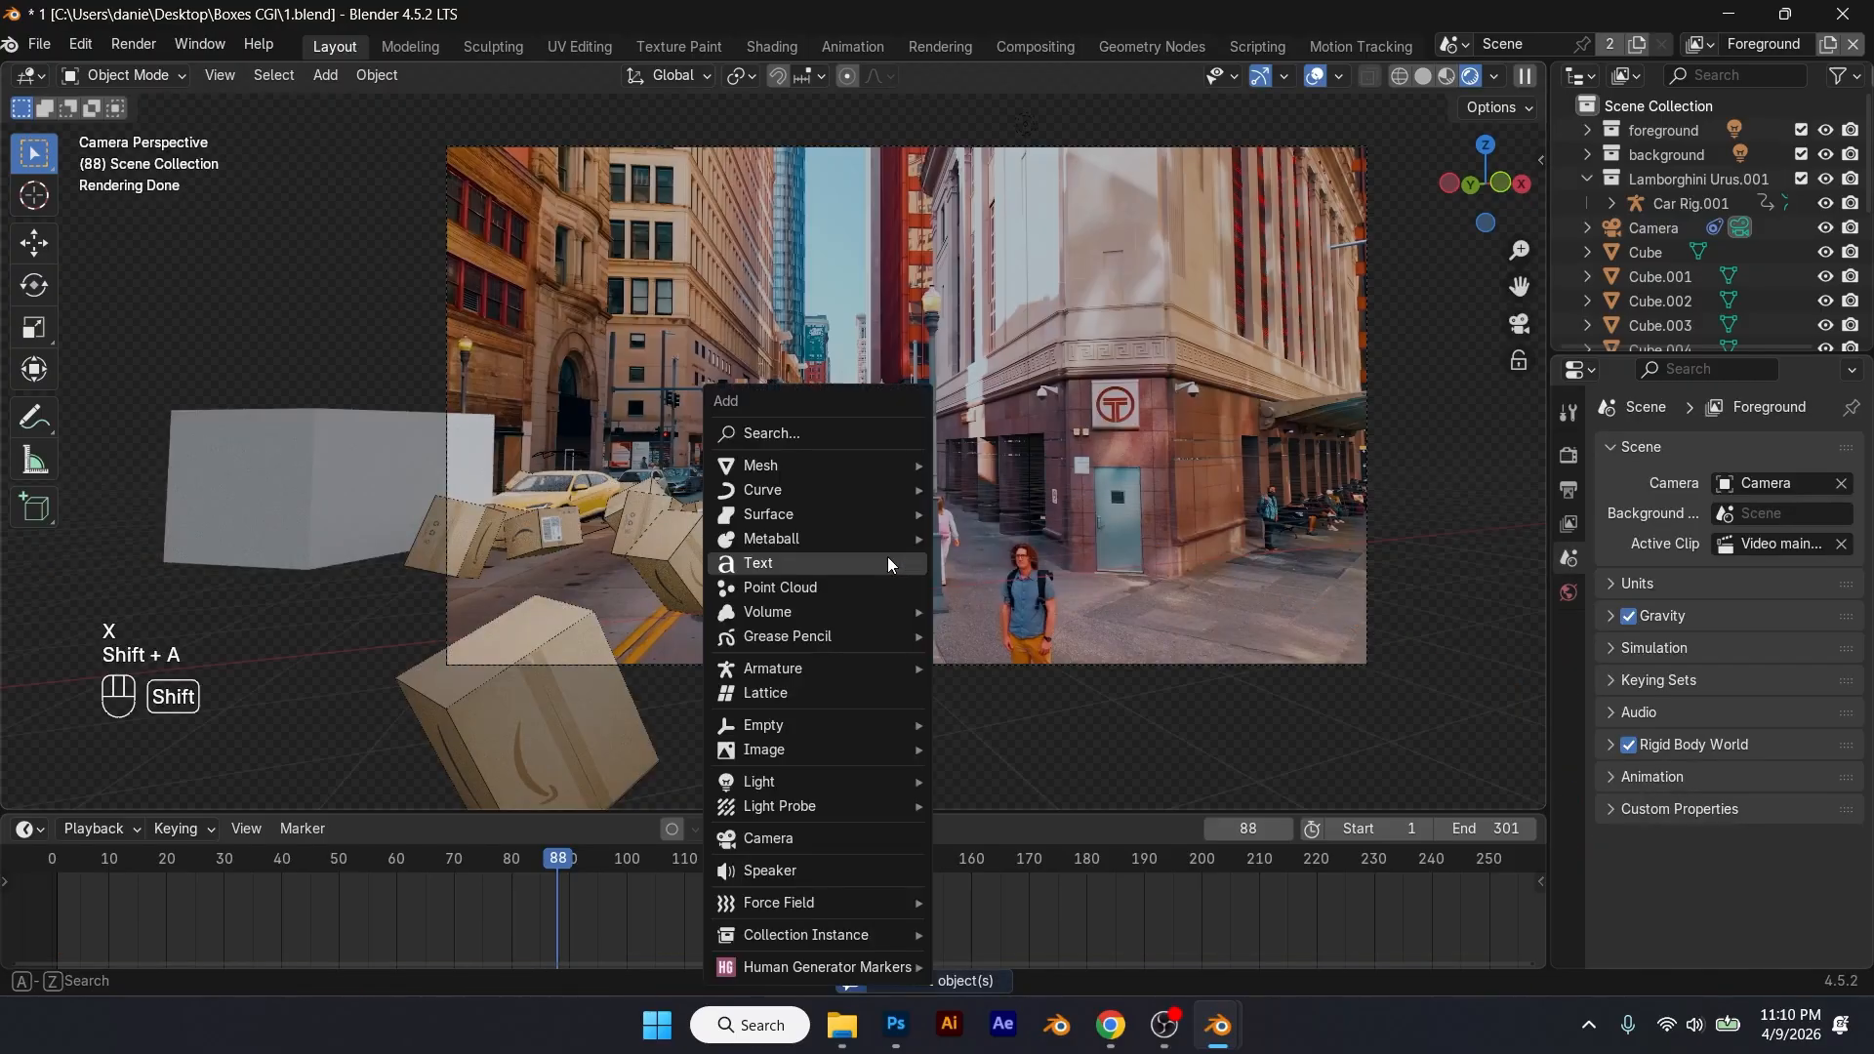
{"action": "mouse_move", "coordinate": [852, 465]}
{"action": "left_click", "coordinate": [961, 465]}
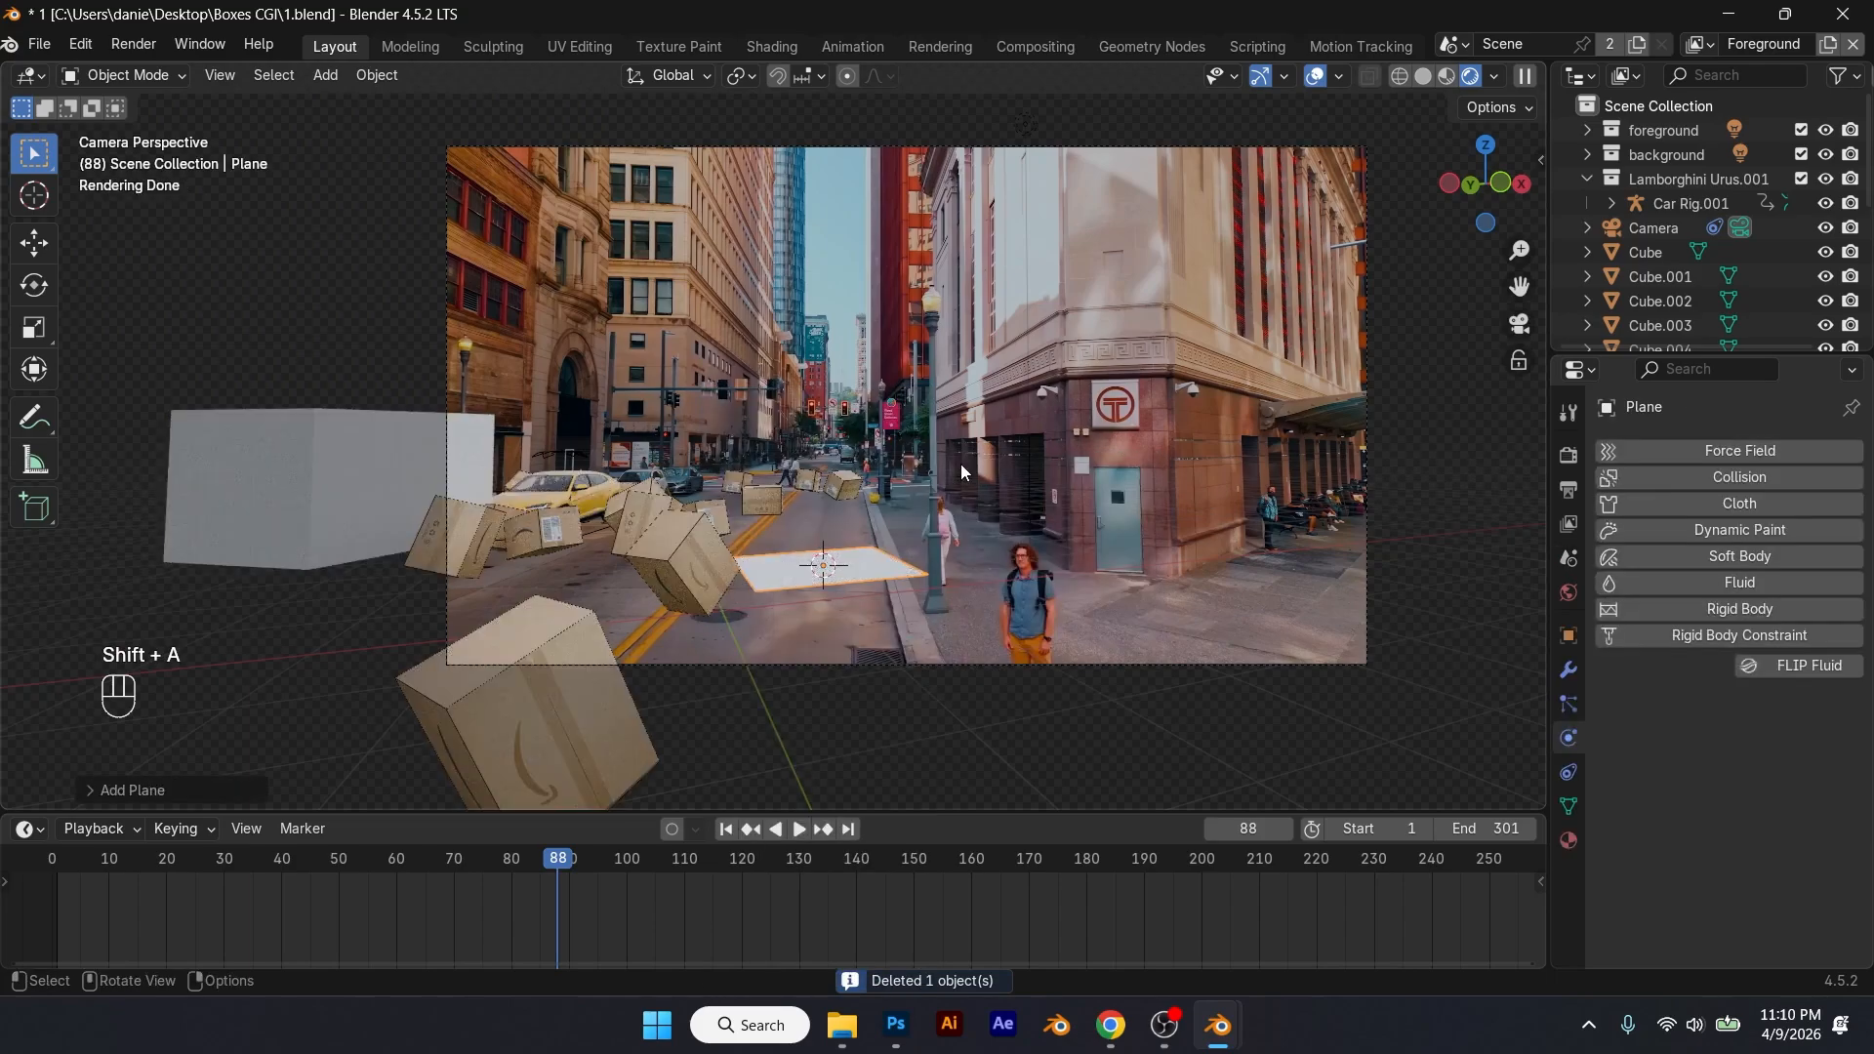
{"action": "key", "text": "s"}
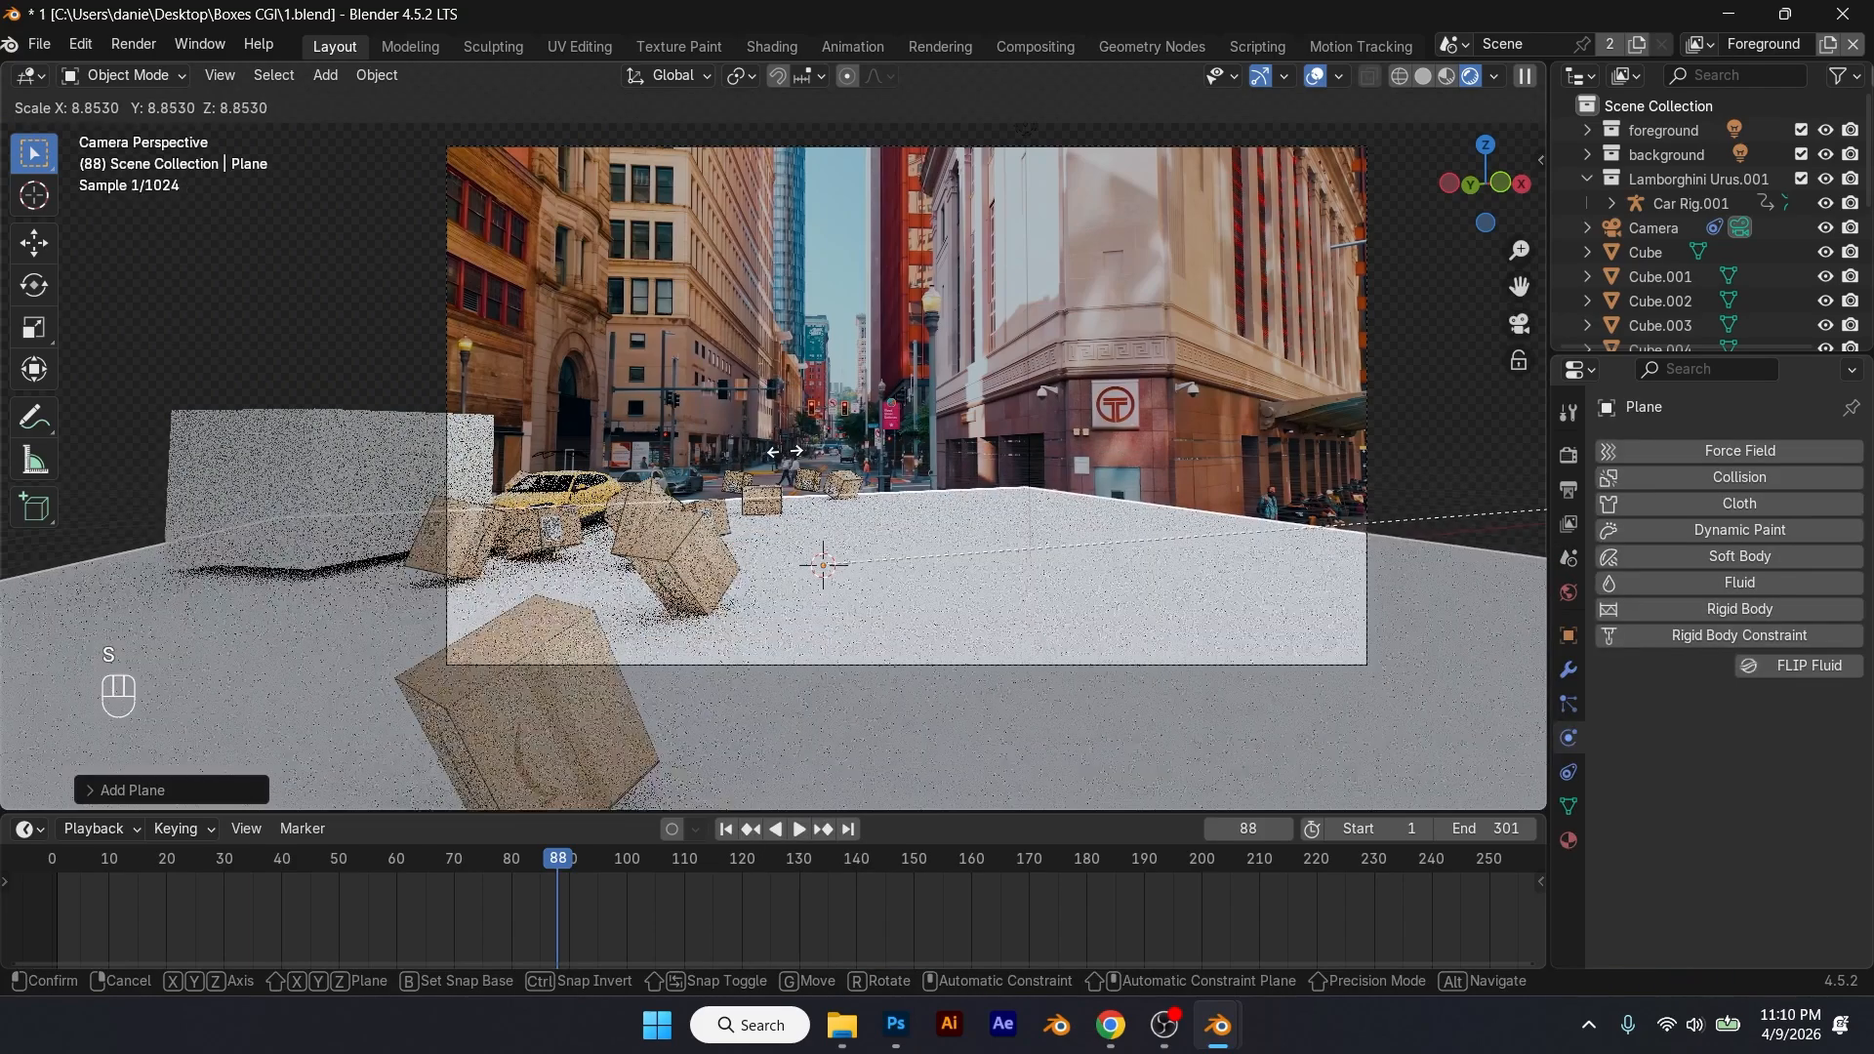
{"action": "left_click", "coordinate": [845, 447]}
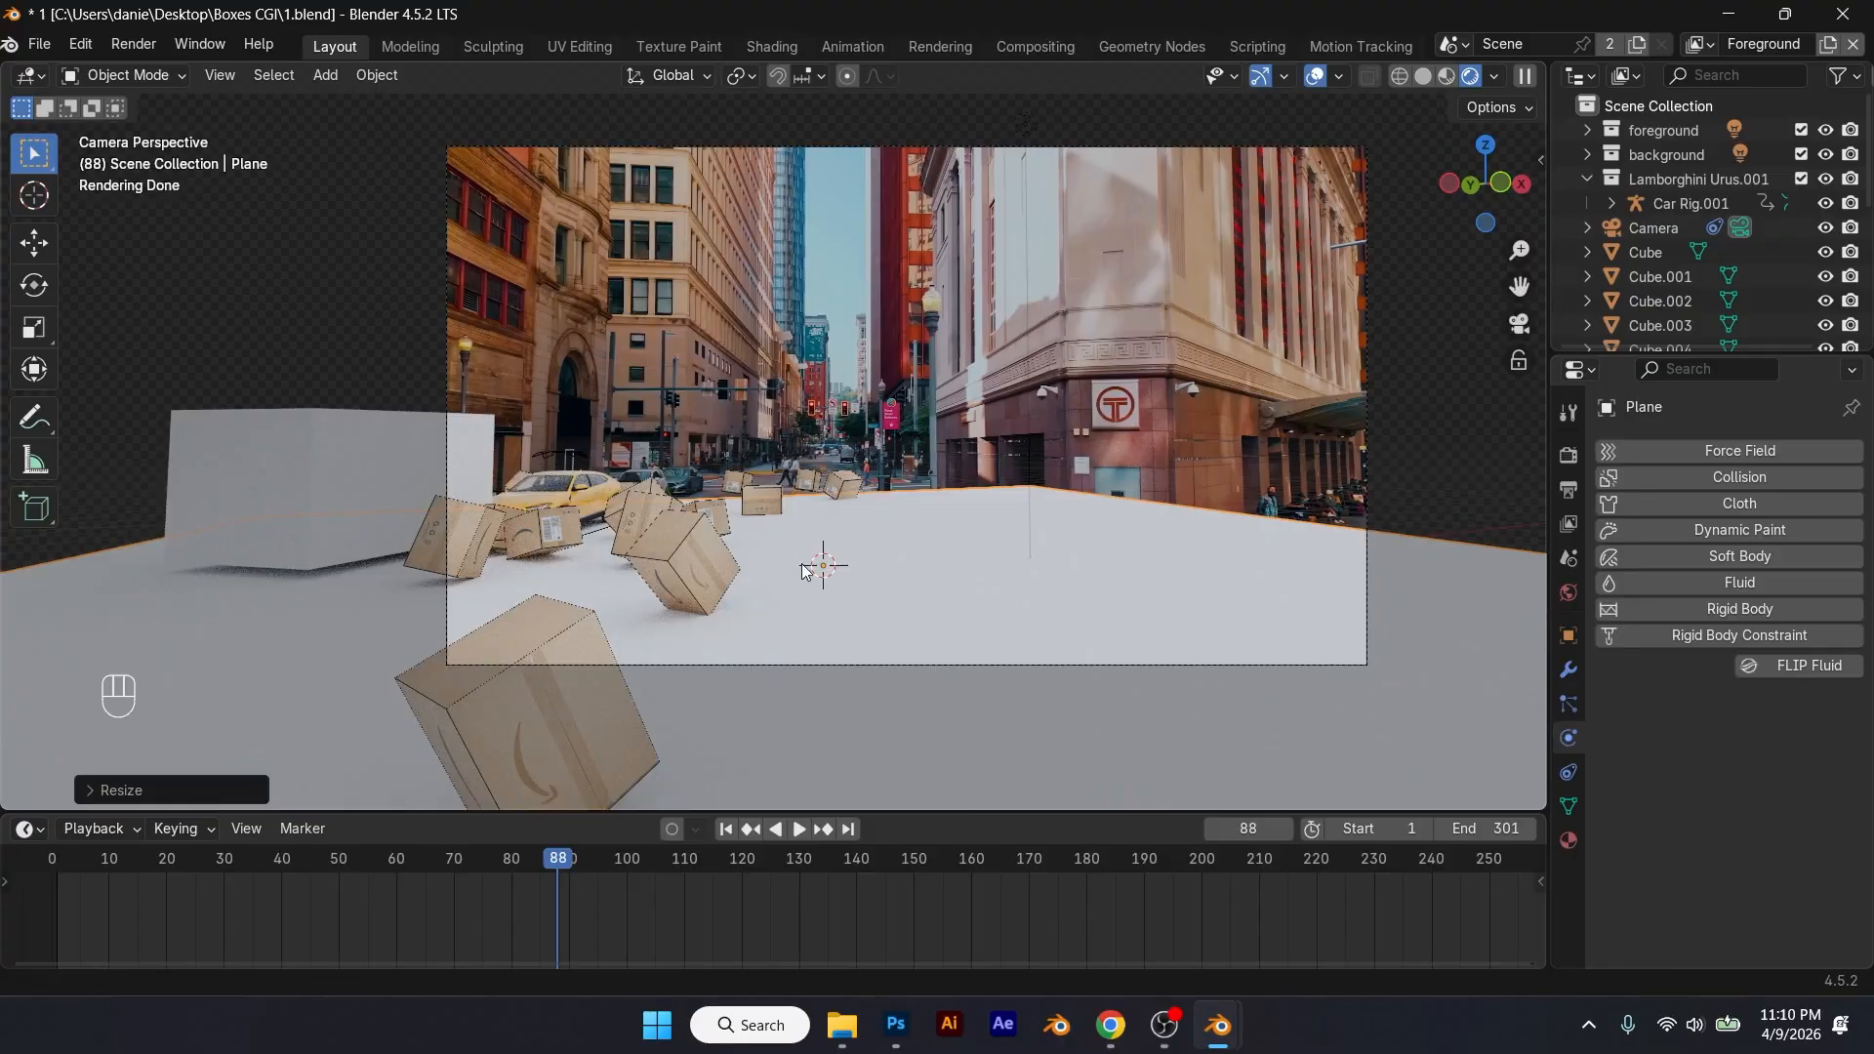
{"action": "key", "text": "s"}
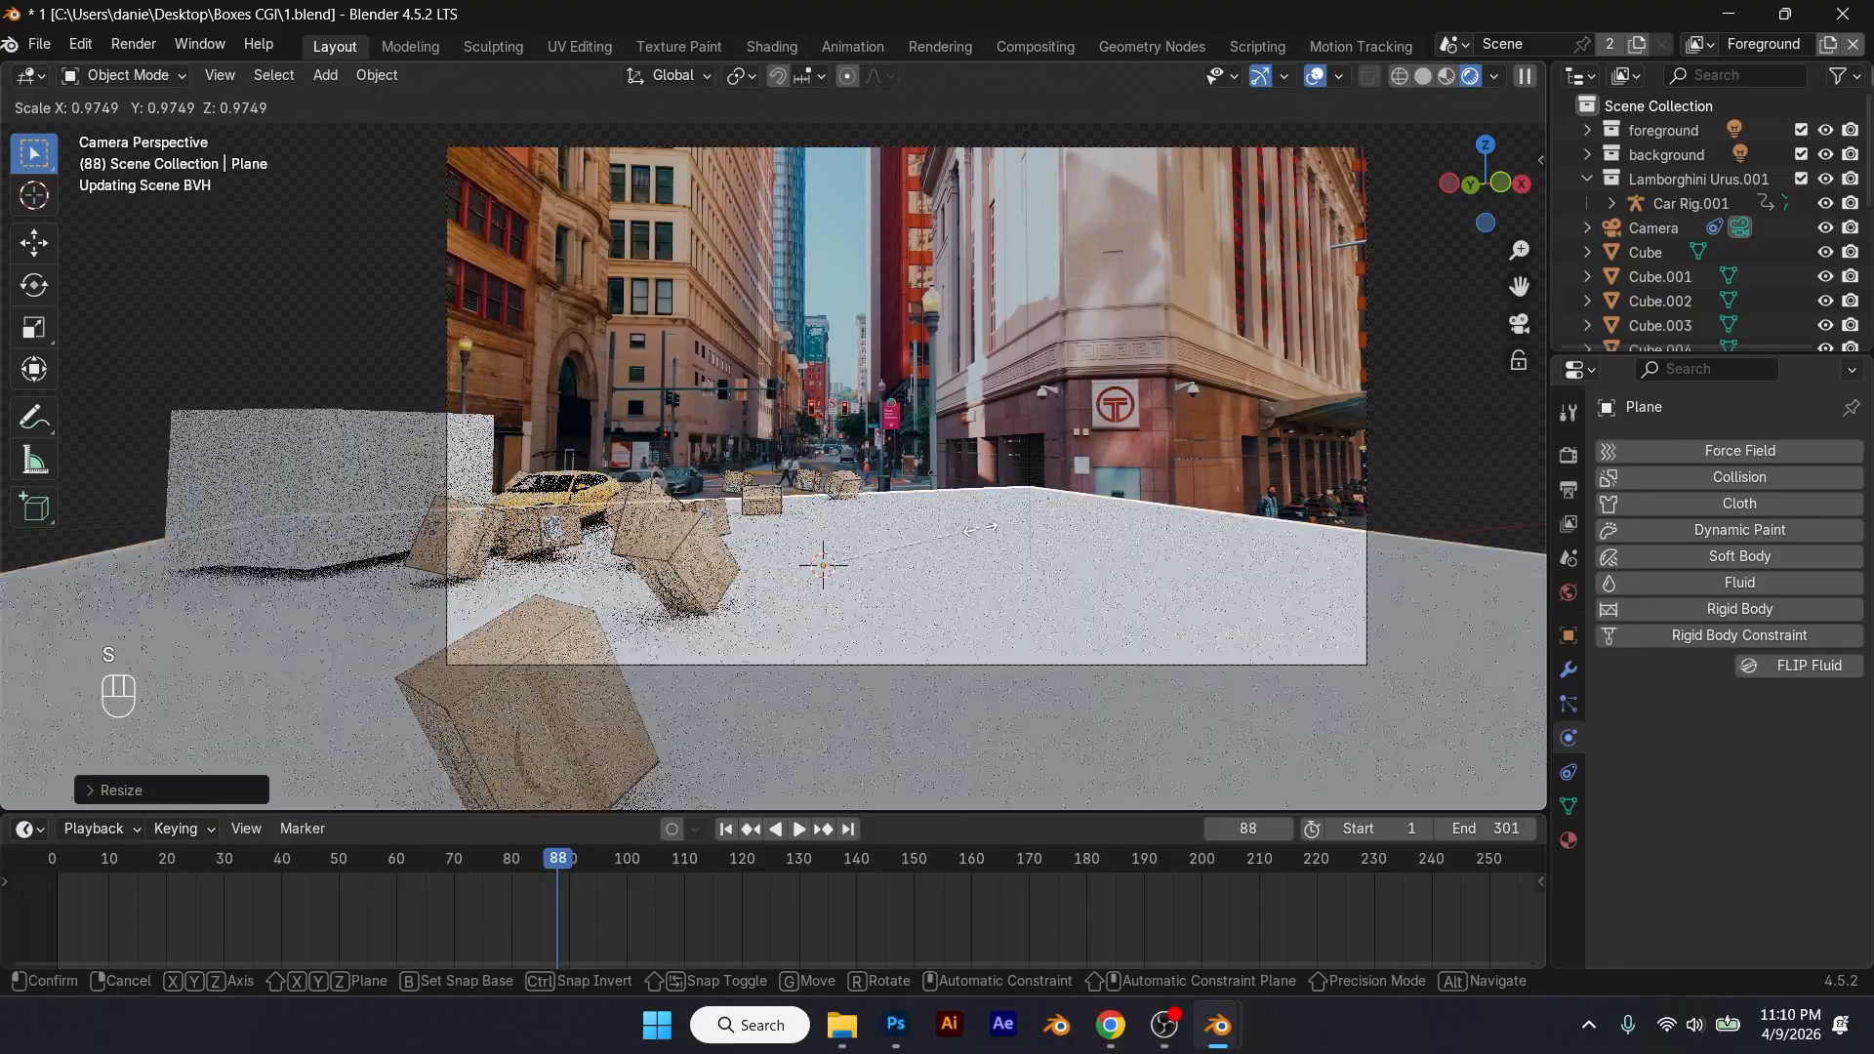
{"action": "left_click", "coordinate": [927, 547]}
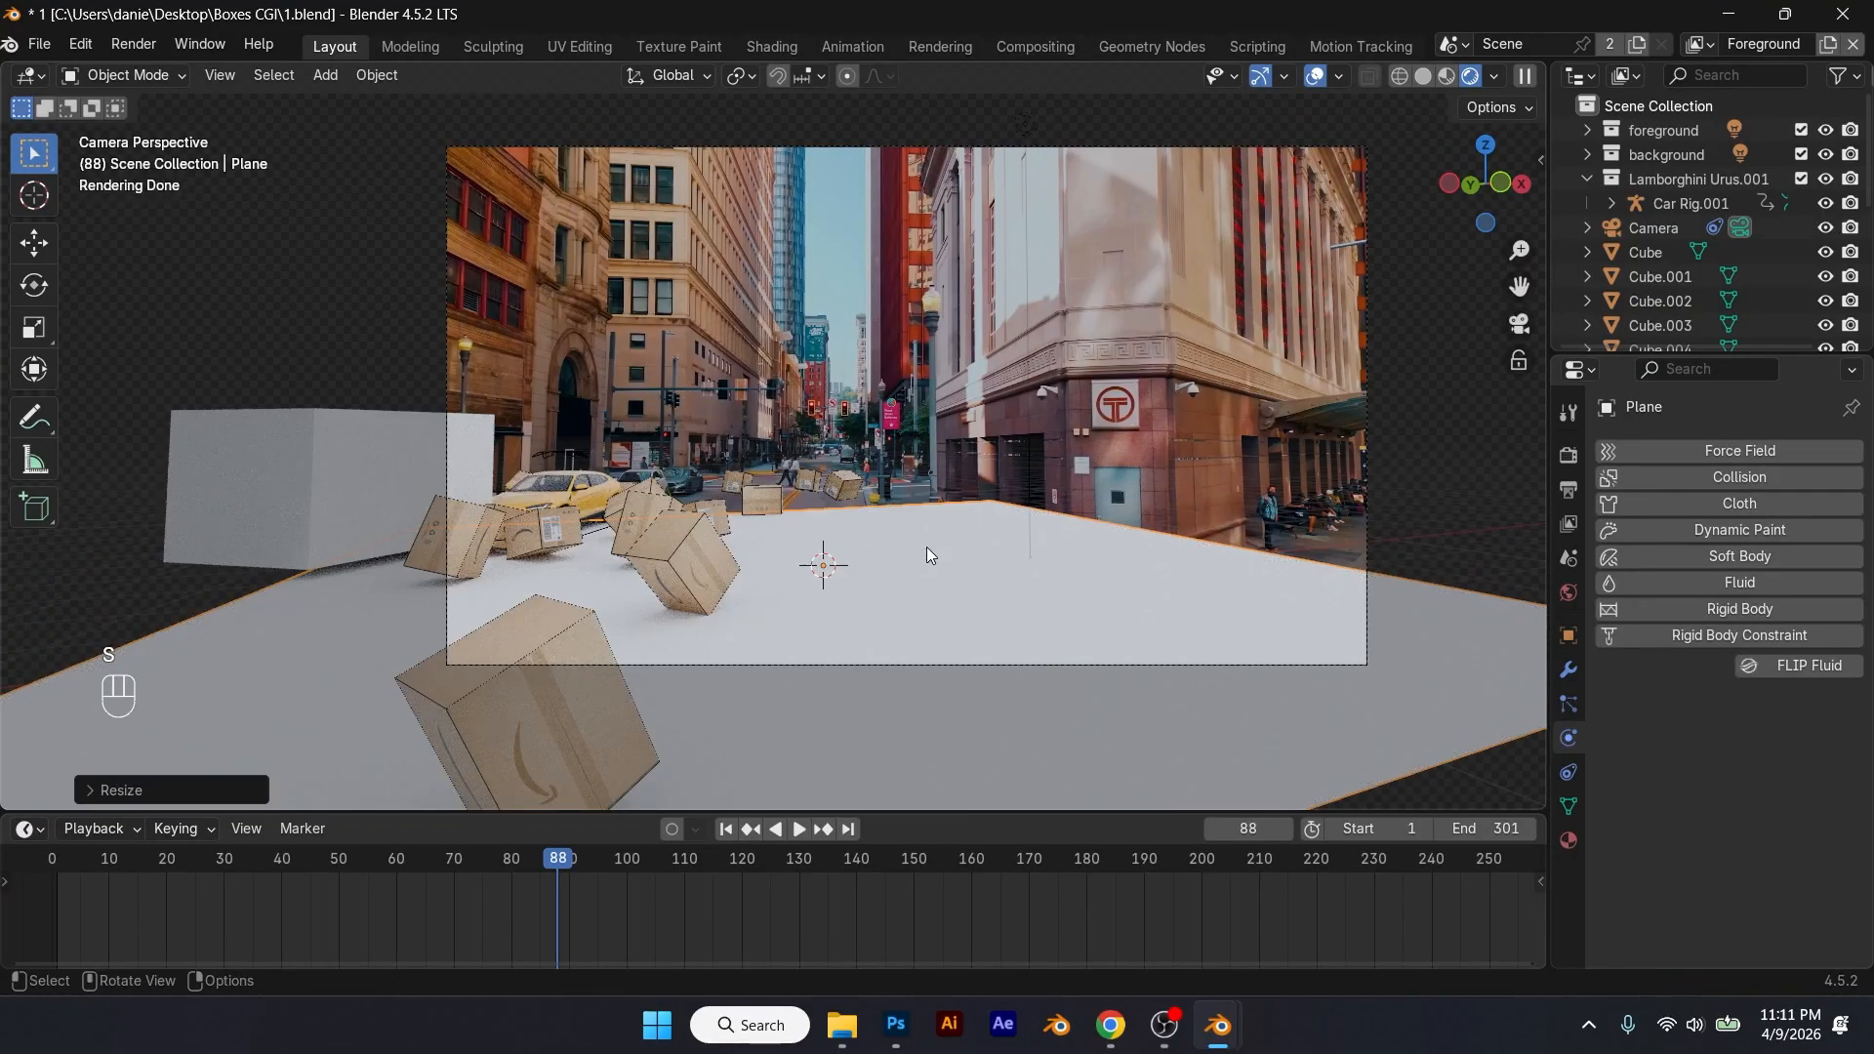
Step: Rotate the new ground plane about Z toward the street direction and scale it down to about 0.2
{"action": "key", "text": "r"}
{"action": "key", "text": "z"}
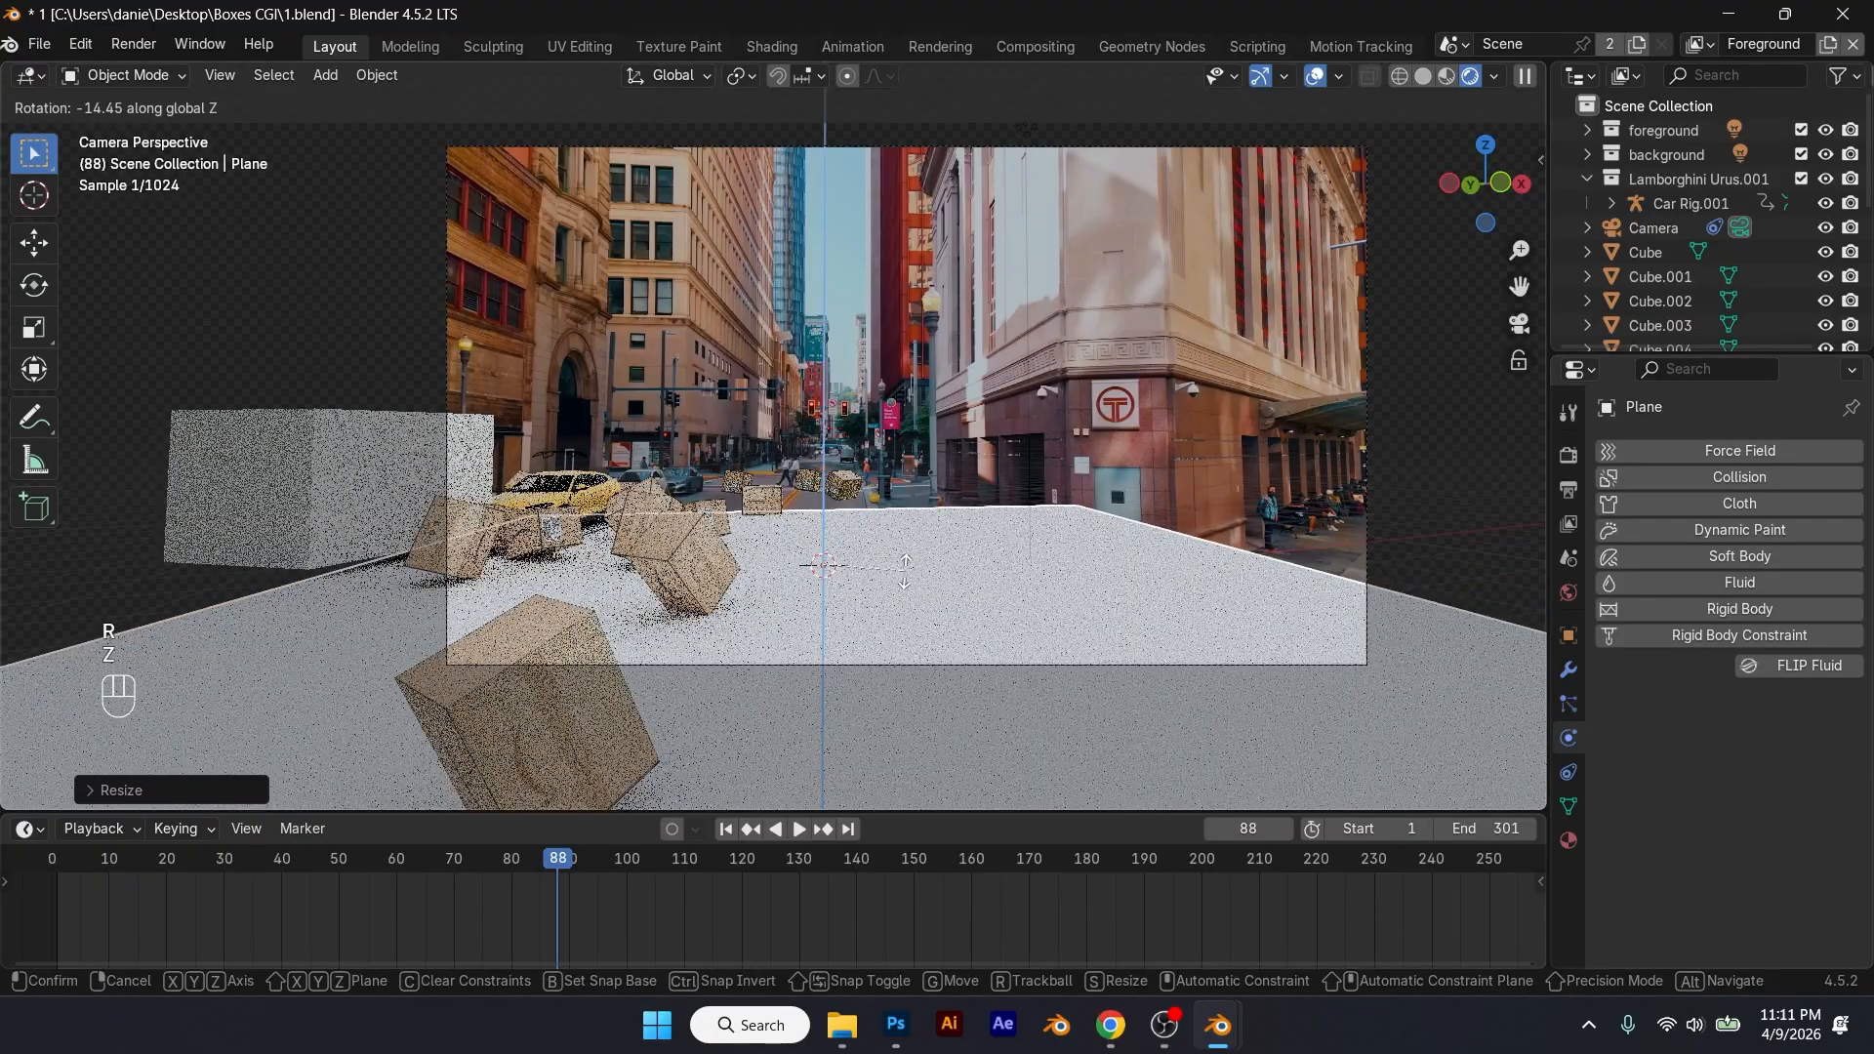
{"action": "left_click", "coordinate": [957, 564]}
{"action": "key", "text": "s"}
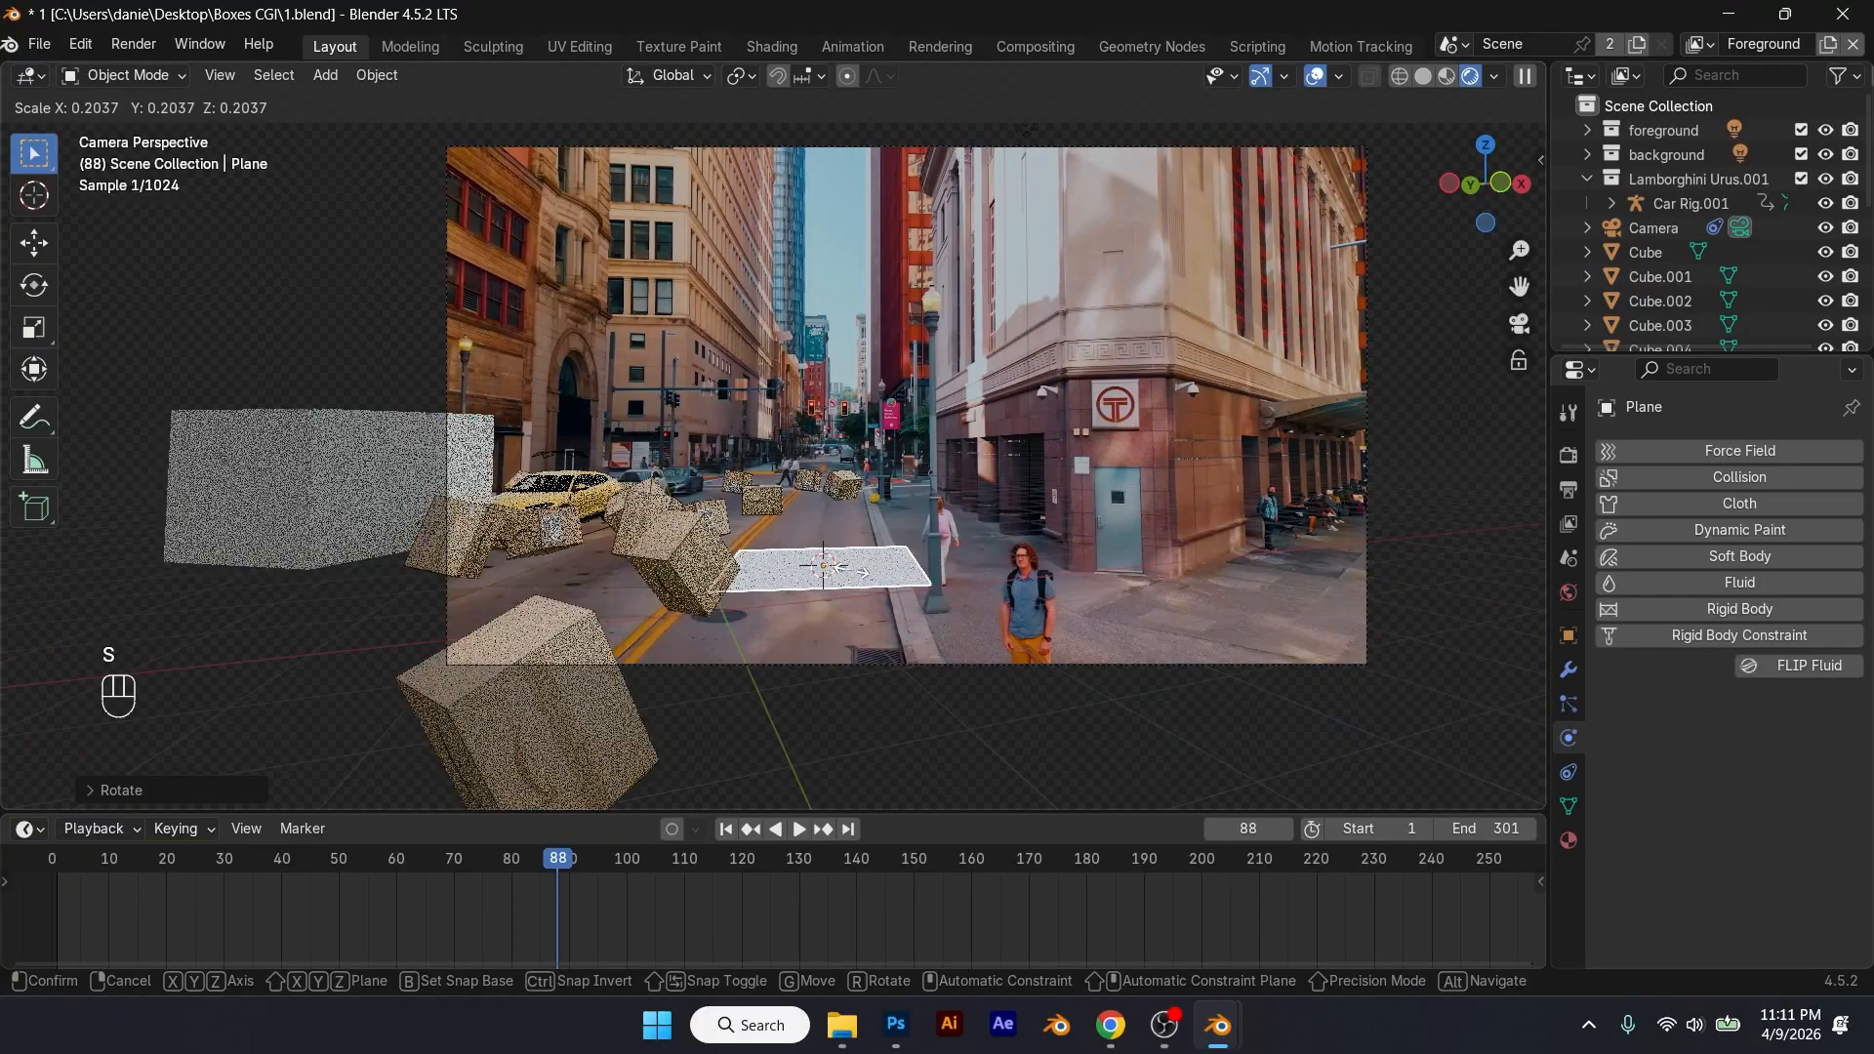
{"action": "left_click", "coordinate": [852, 570]}
Step: Rotate the ground plane about 3° clockwise around Z and scale it up about 8.3 times to cover the street
{"action": "key", "text": "r"}
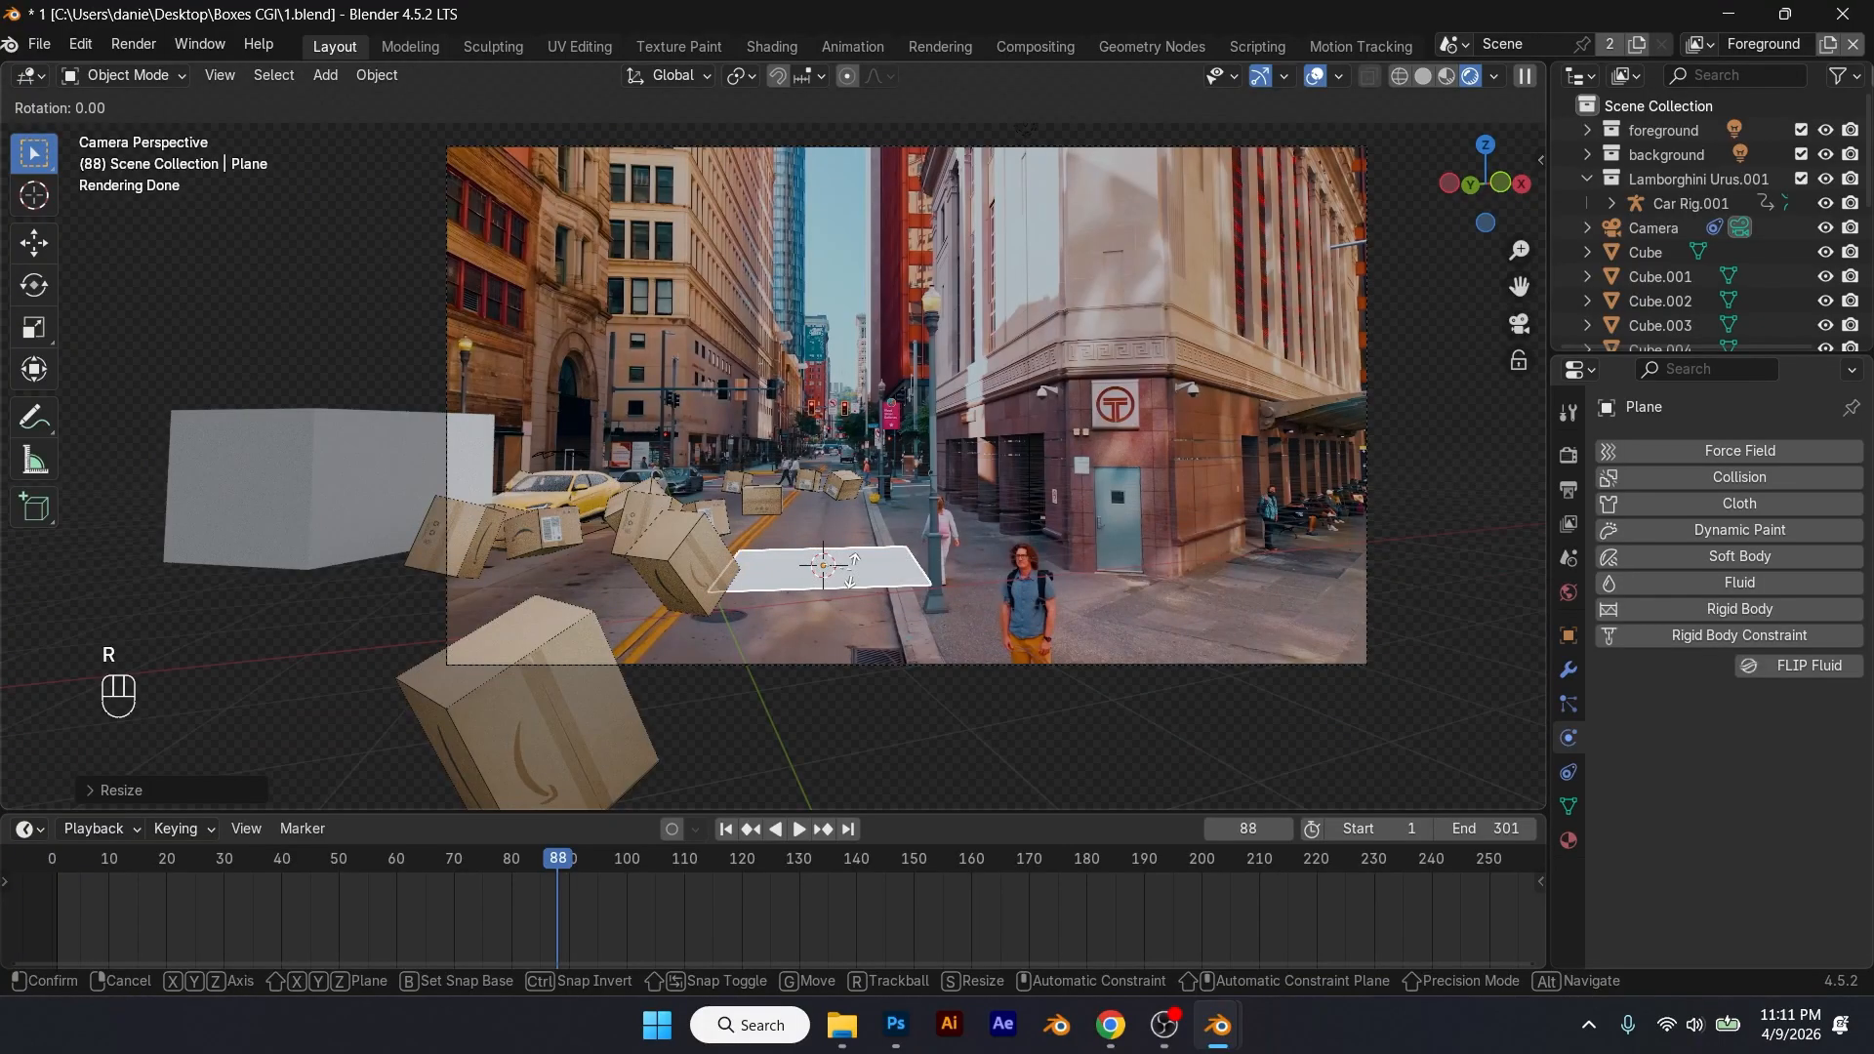
{"action": "key", "text": "z"}
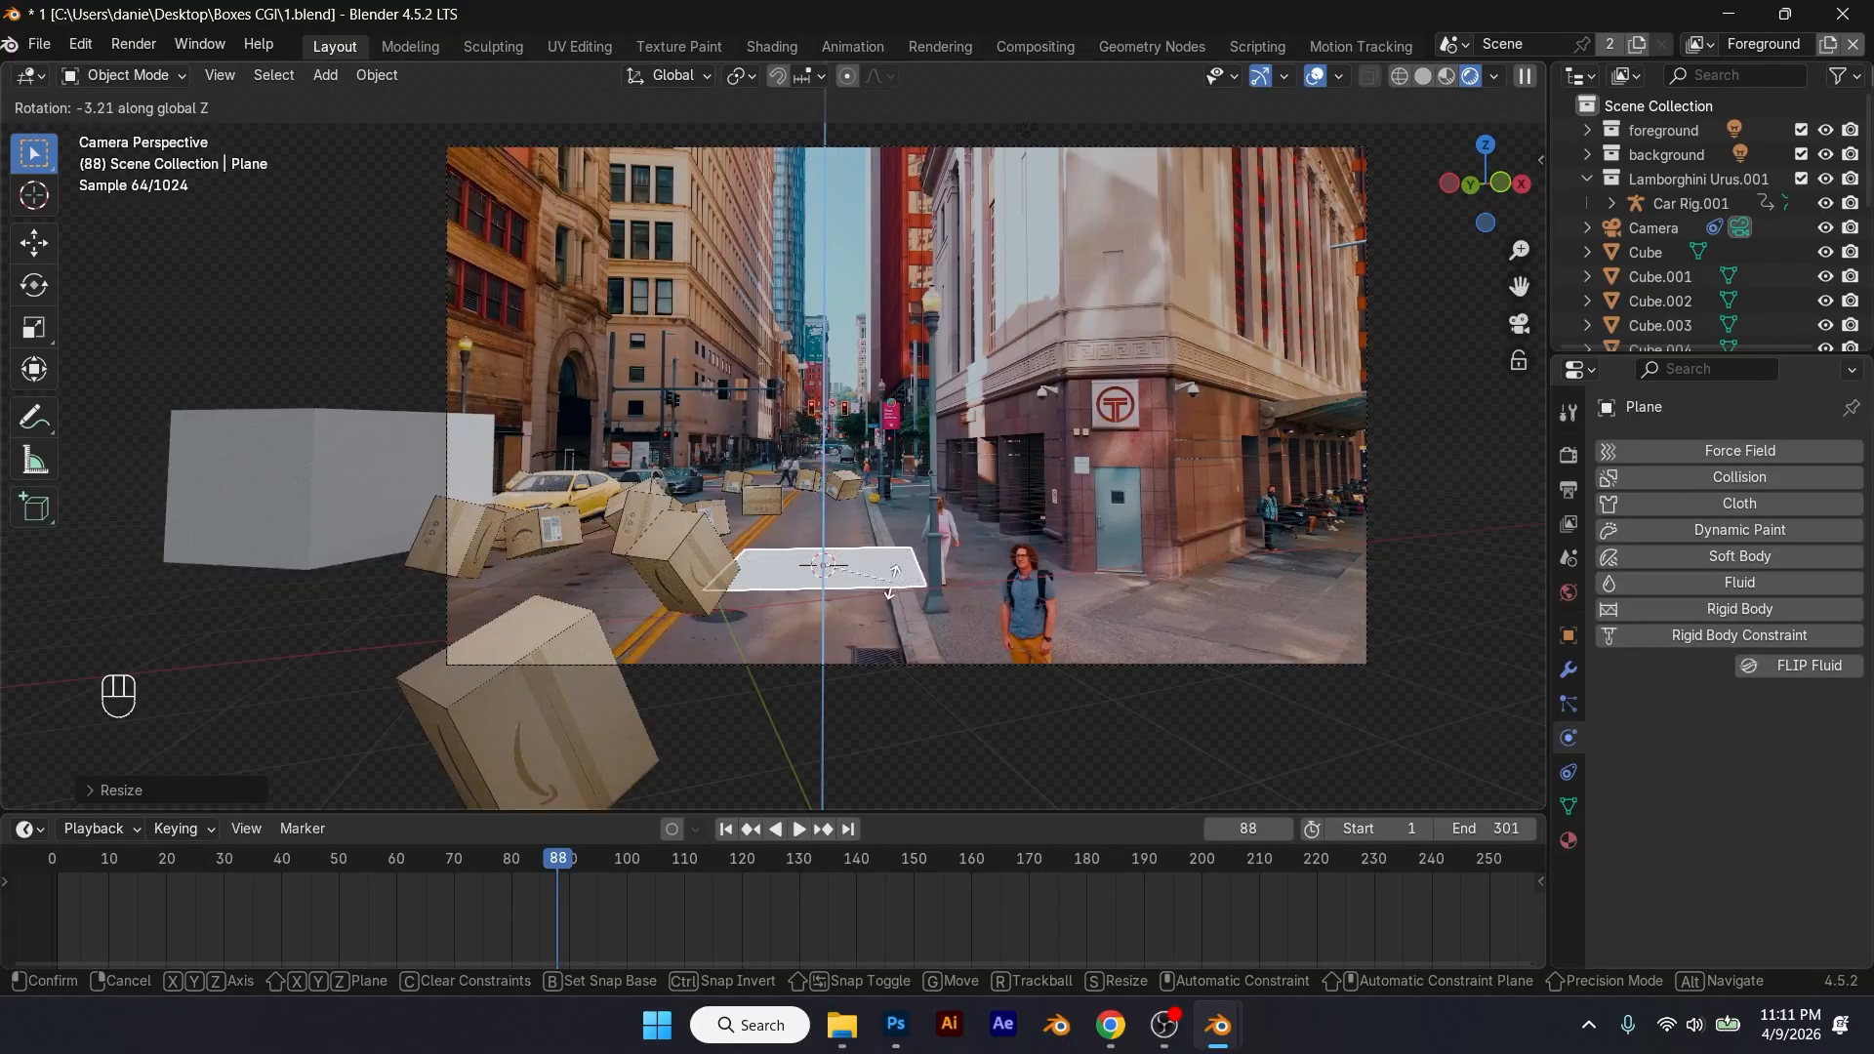
{"action": "left_click", "coordinate": [892, 581]}
{"action": "key", "text": "s"}
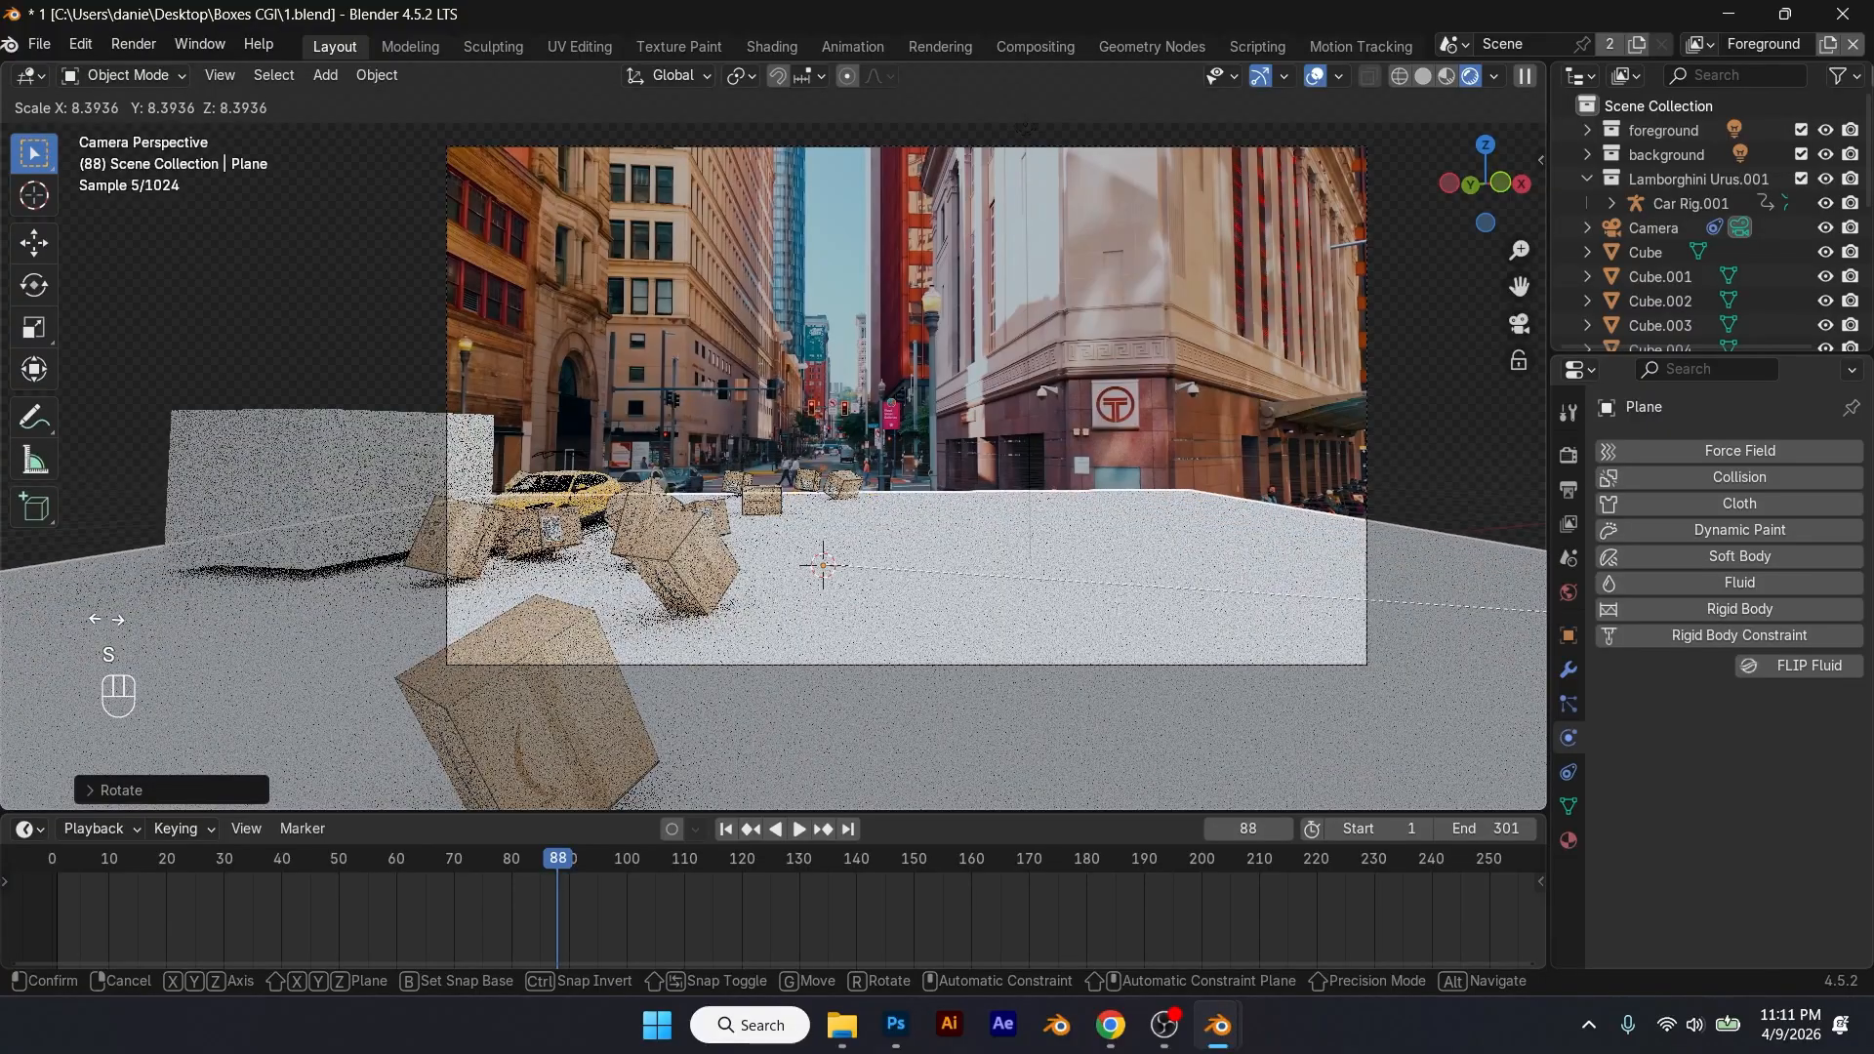
{"action": "left_click", "coordinate": [1511, 624]}
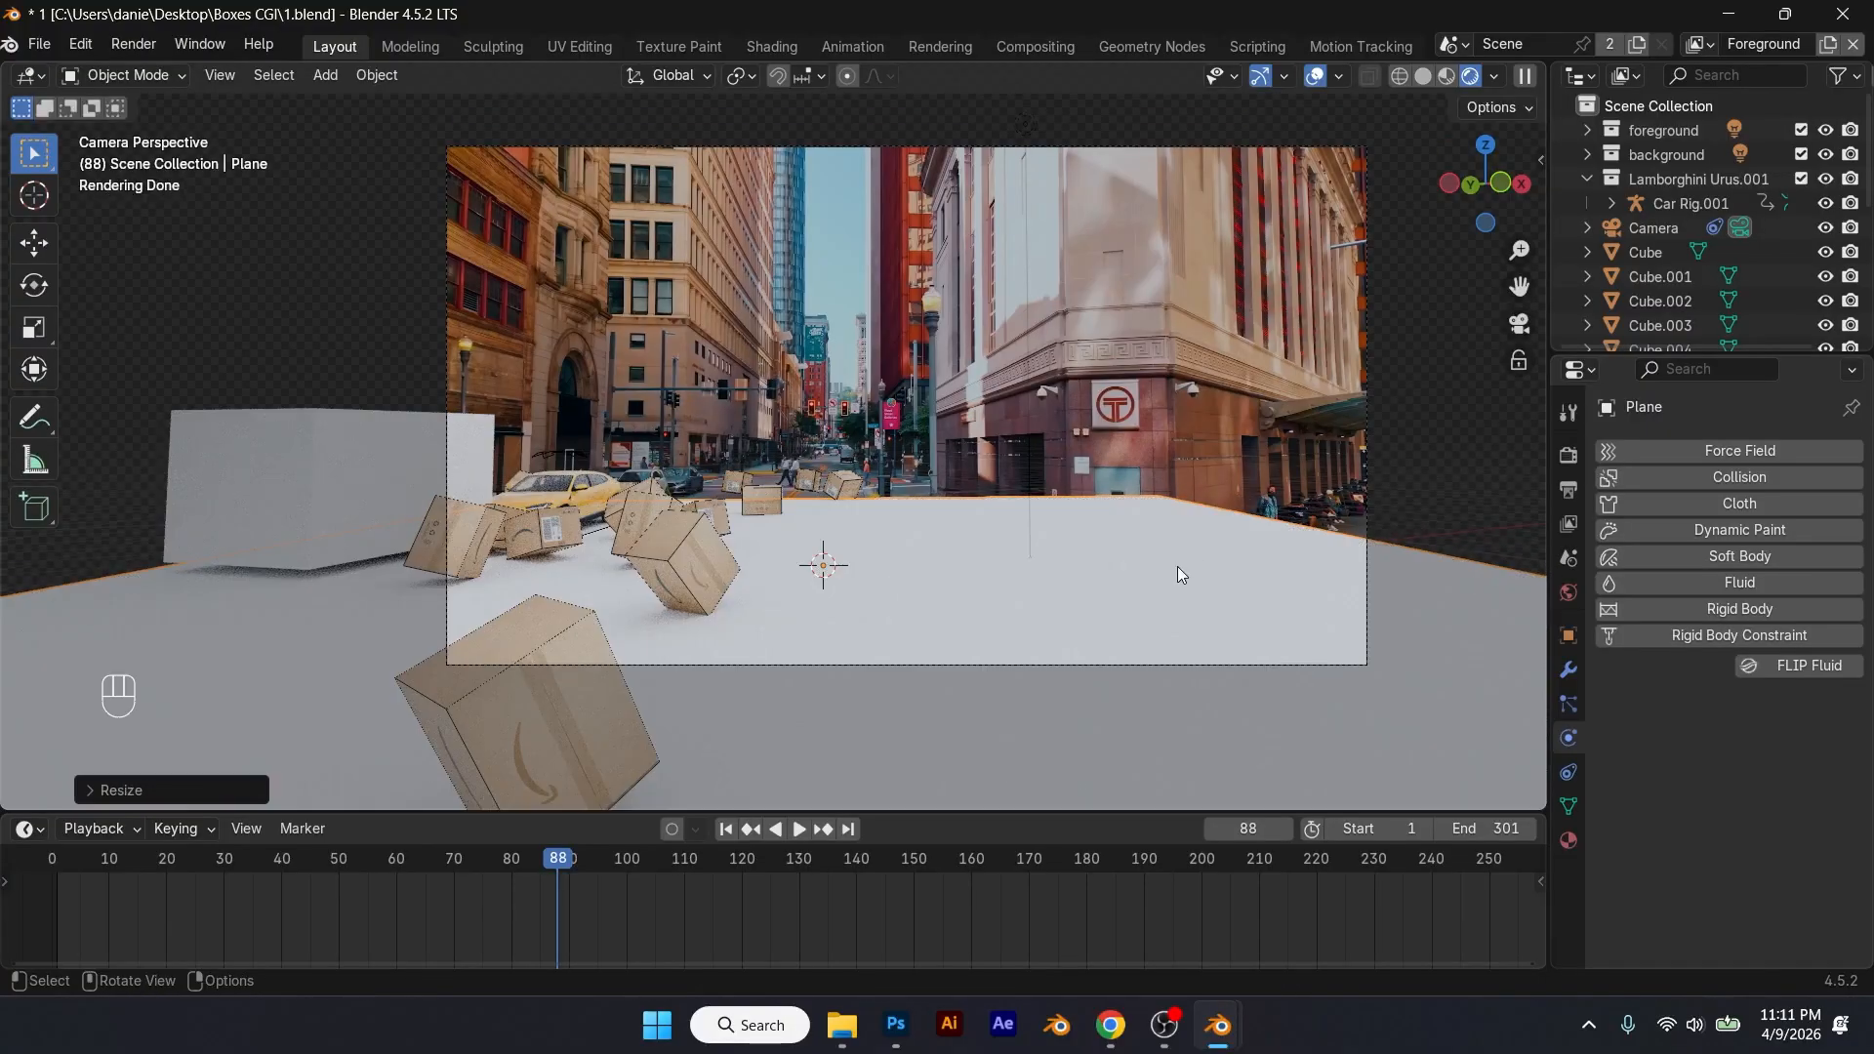
Step: Stretch the ground plane along global Y about 3 times so it reaches farther down the street
{"action": "key", "text": "s"}
{"action": "key", "text": "y"}
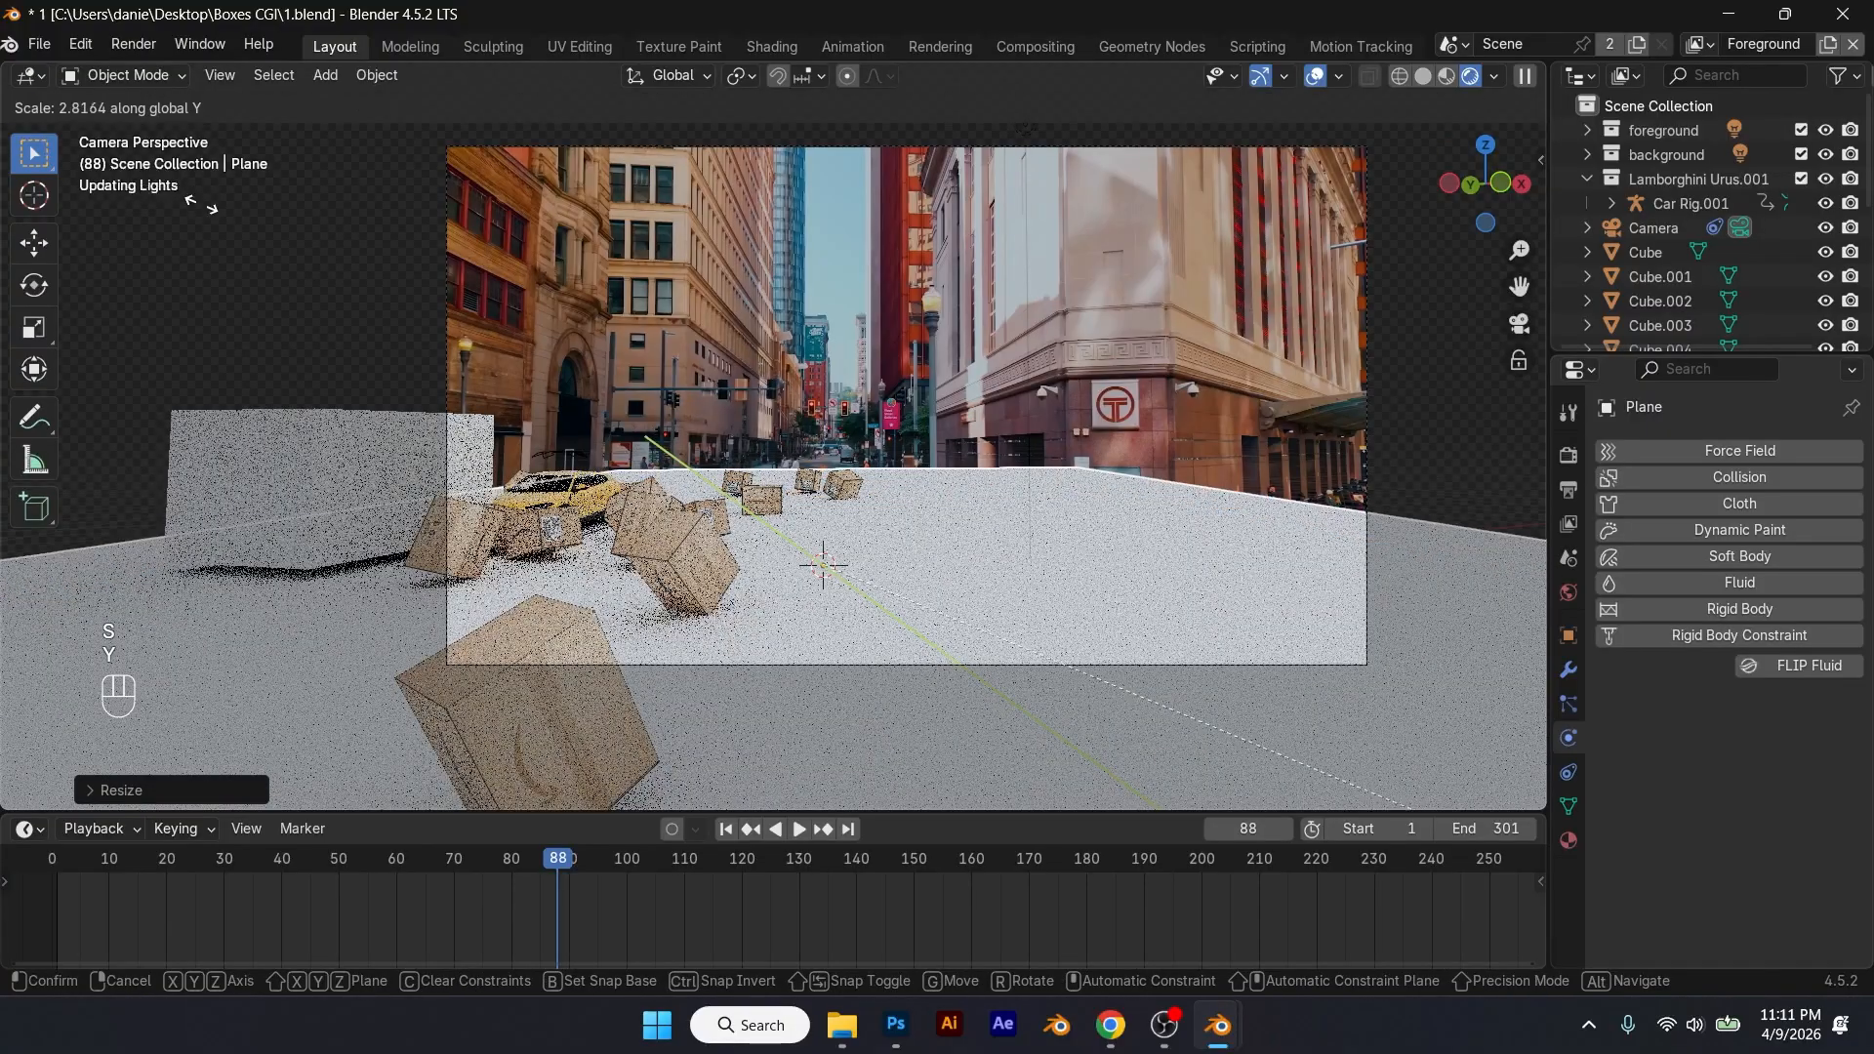
{"action": "left_click", "coordinate": [318, 226]}
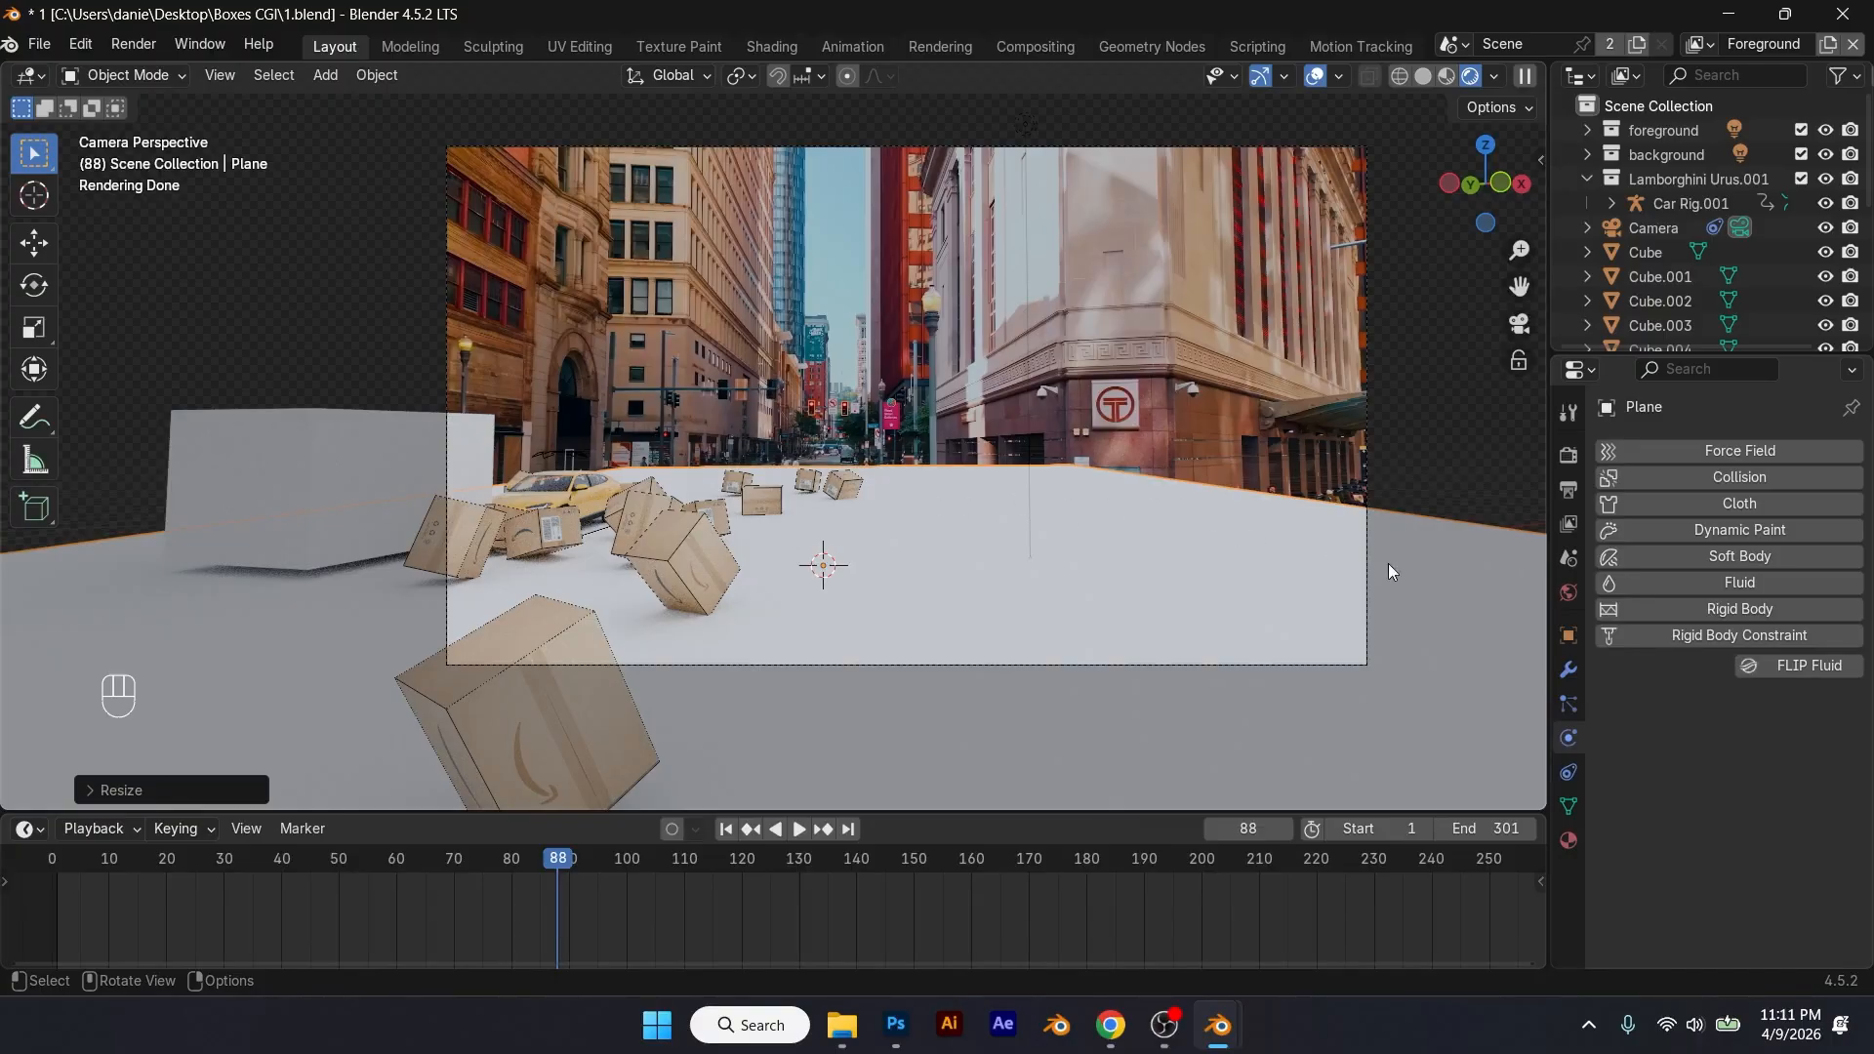
Step: Make the ground plane a rigid body of type Passive
{"action": "left_click", "coordinate": [1738, 610]}
{"action": "left_click", "coordinate": [1796, 742]}
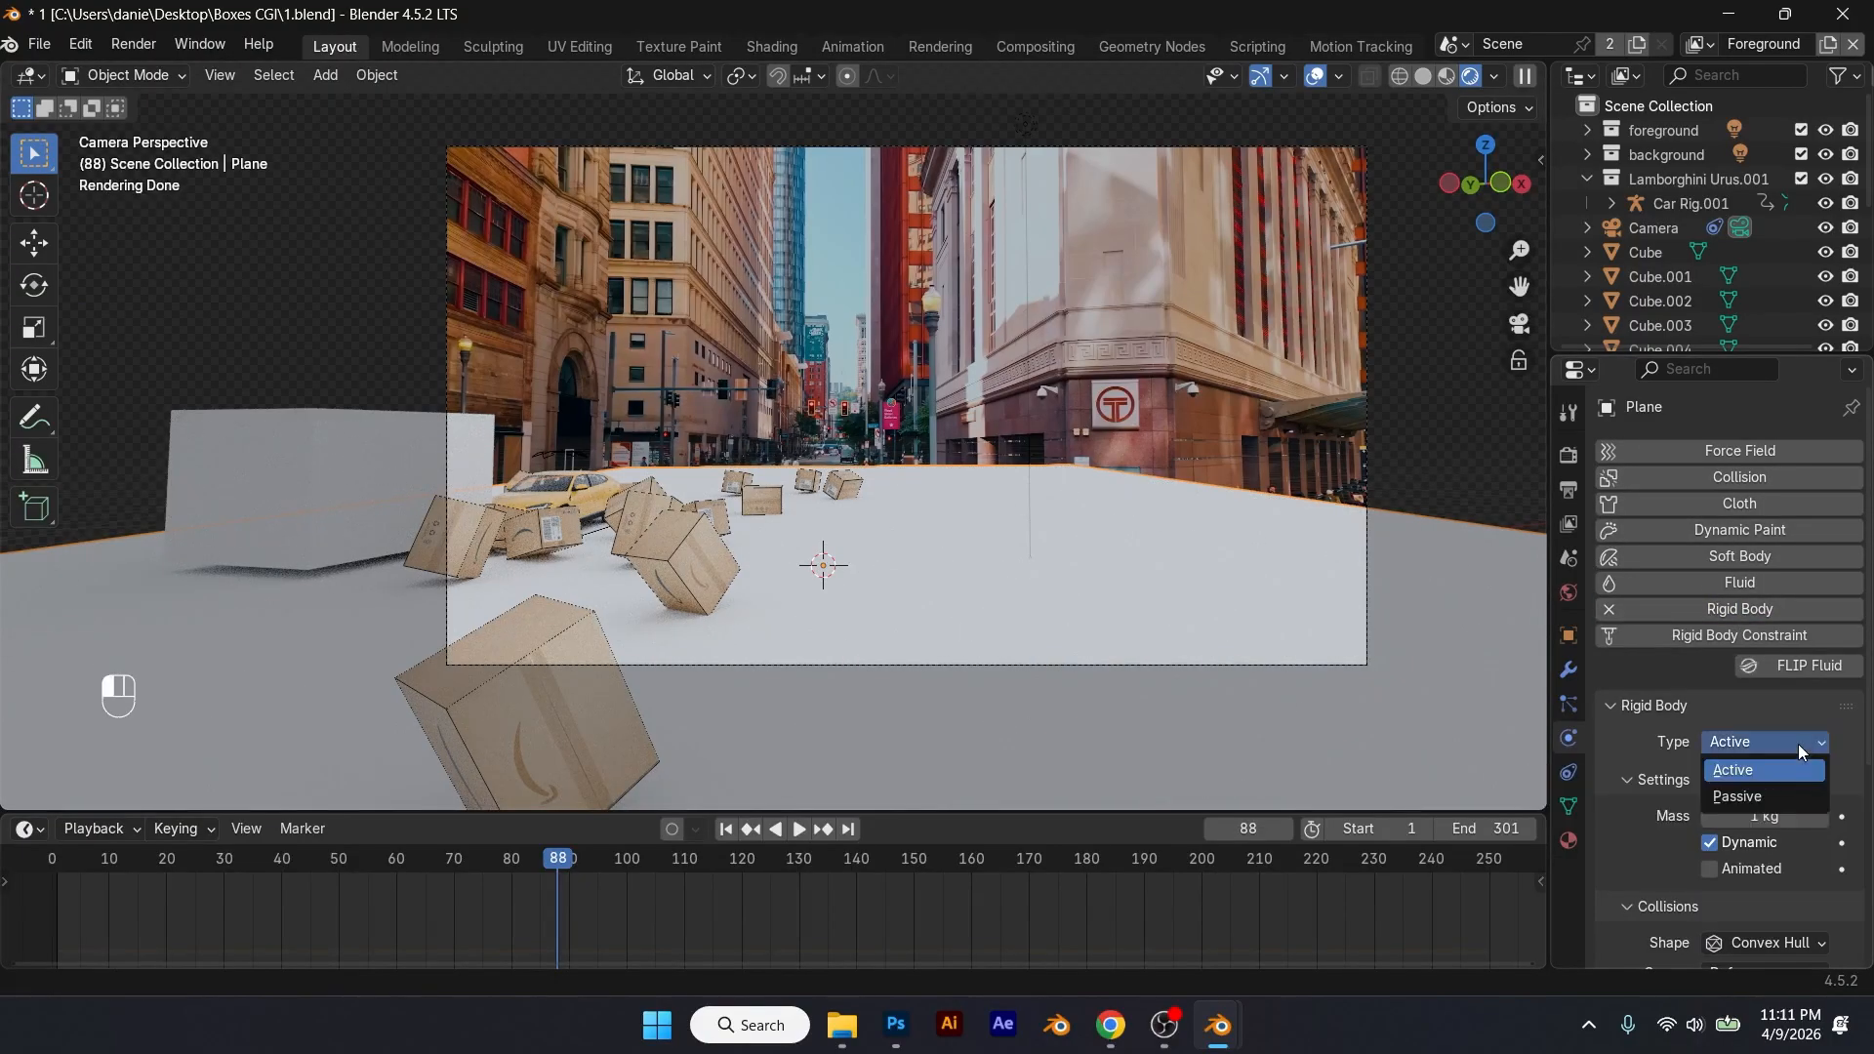
{"action": "left_click", "coordinate": [1792, 792]}
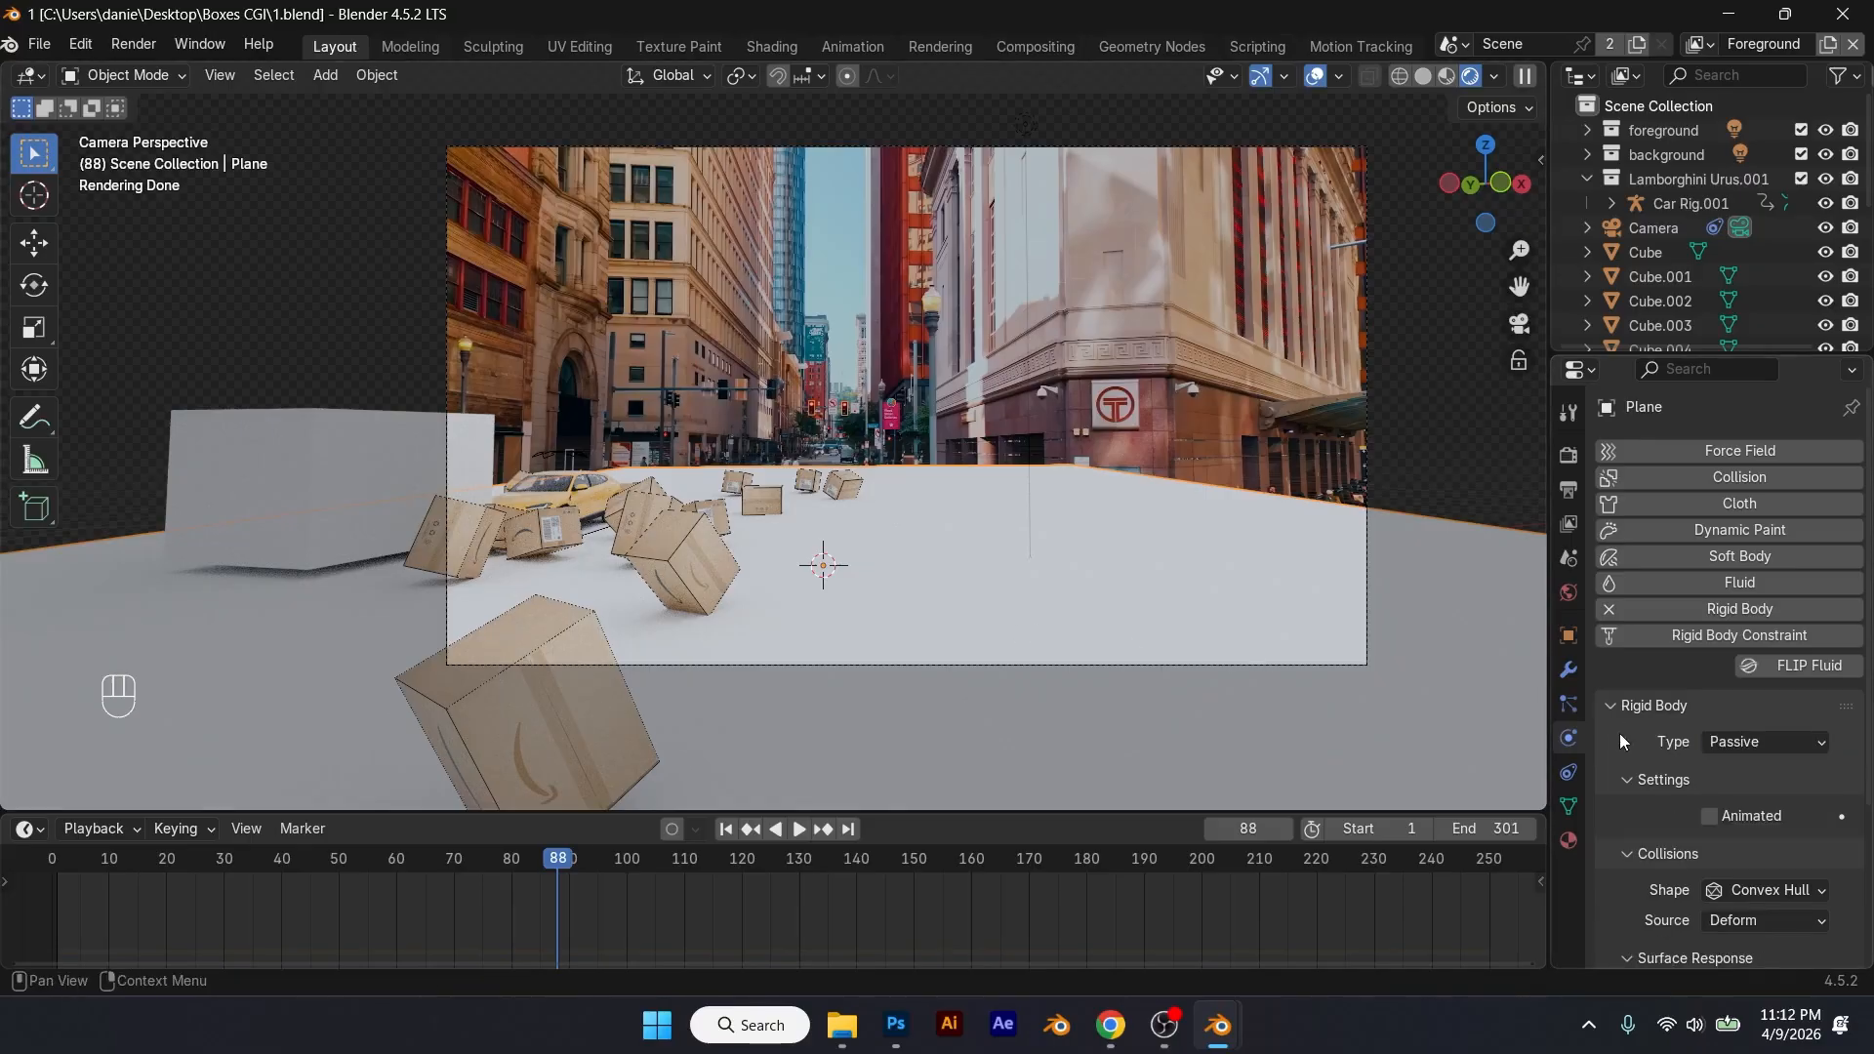
Step: Turn the ground plane into a shadow catcher in its object visibility settings
{"action": "left_click", "coordinate": [1575, 638]}
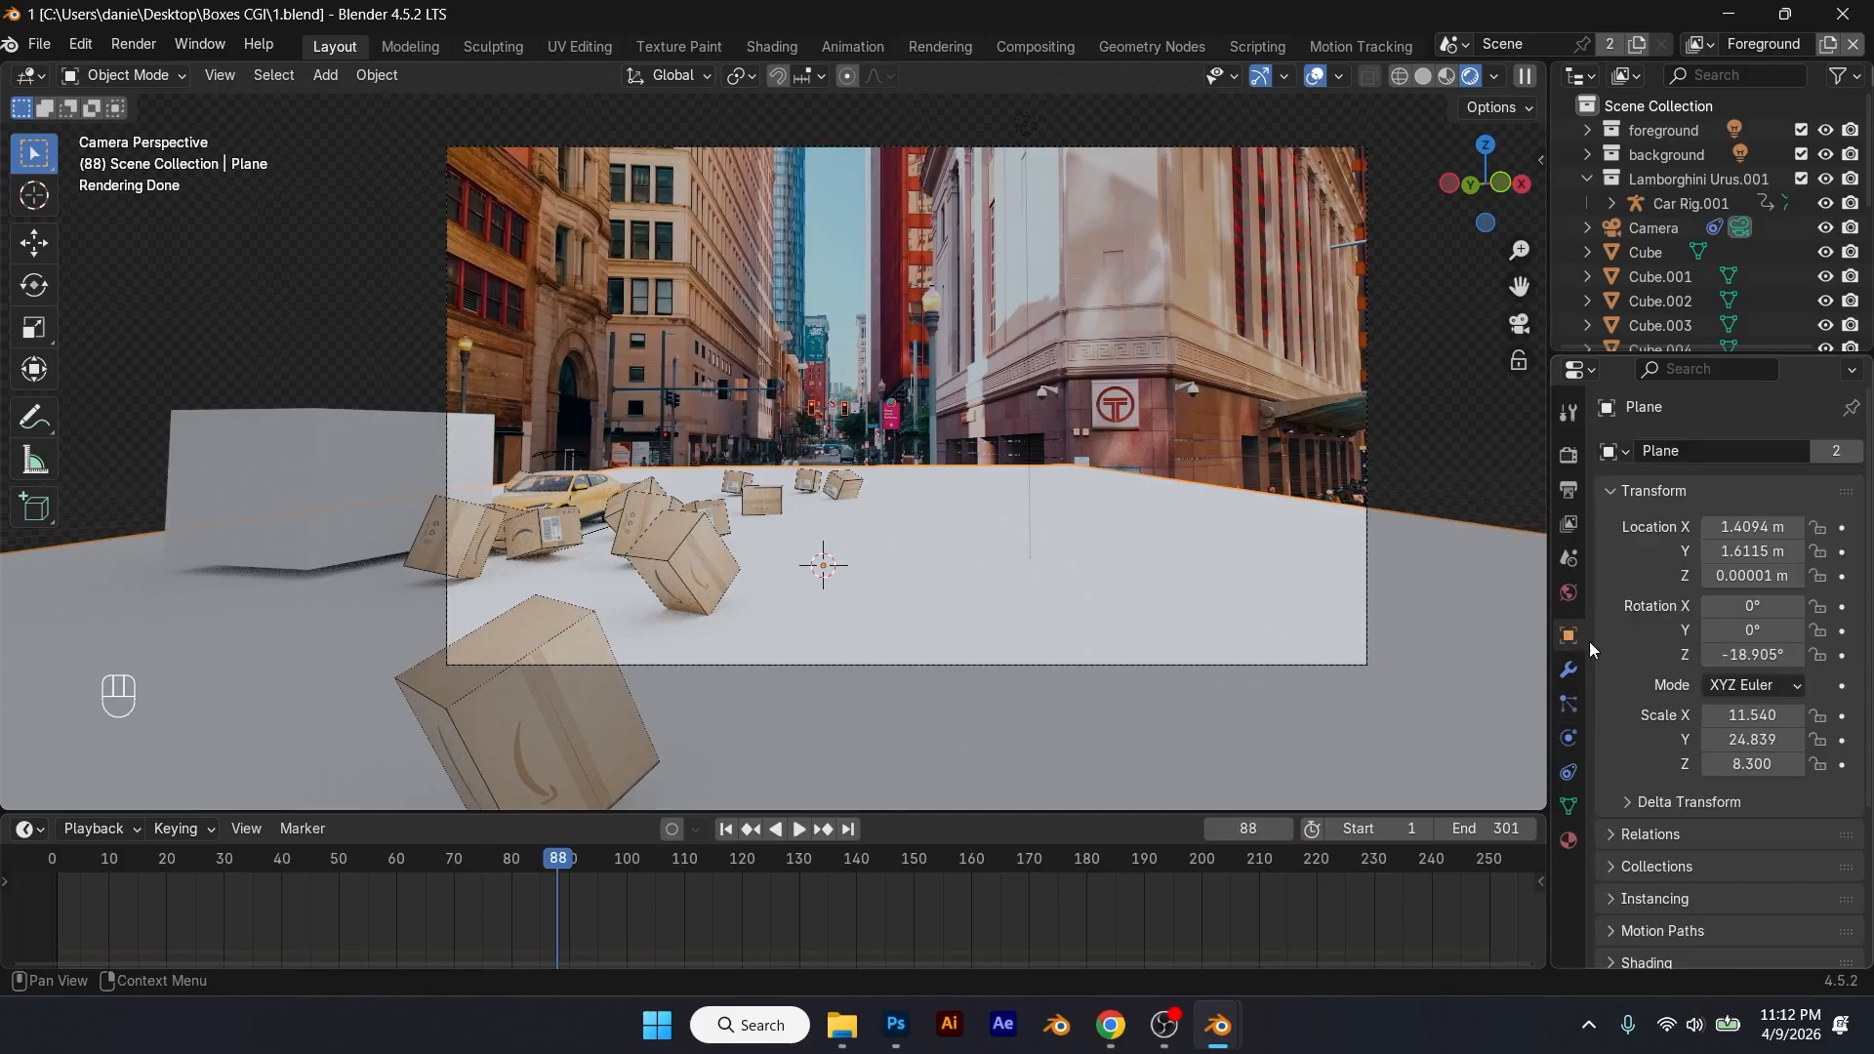
{"action": "scroll", "coordinate": [1617, 710], "scroll_direction": "down", "scroll_amount": 5}
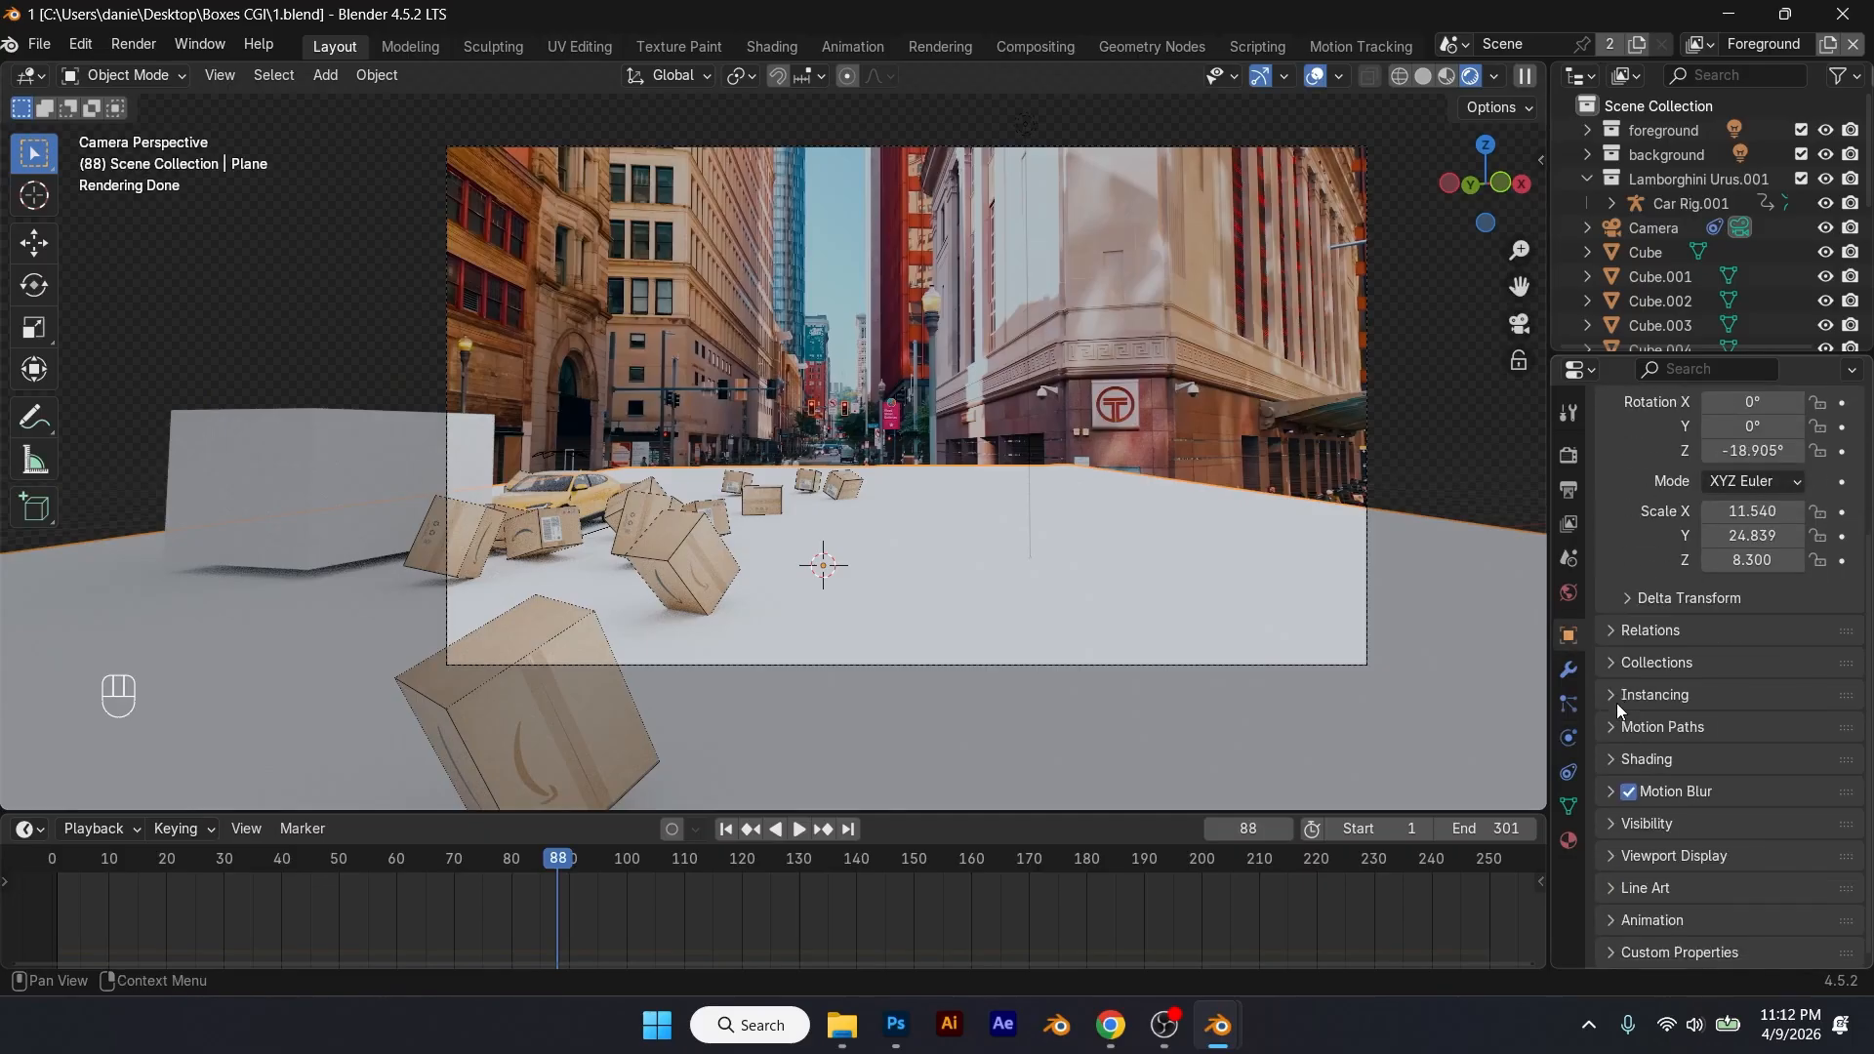
{"action": "left_click", "coordinate": [1611, 827]}
{"action": "scroll", "coordinate": [1610, 827], "scroll_direction": "down", "scroll_amount": 5}
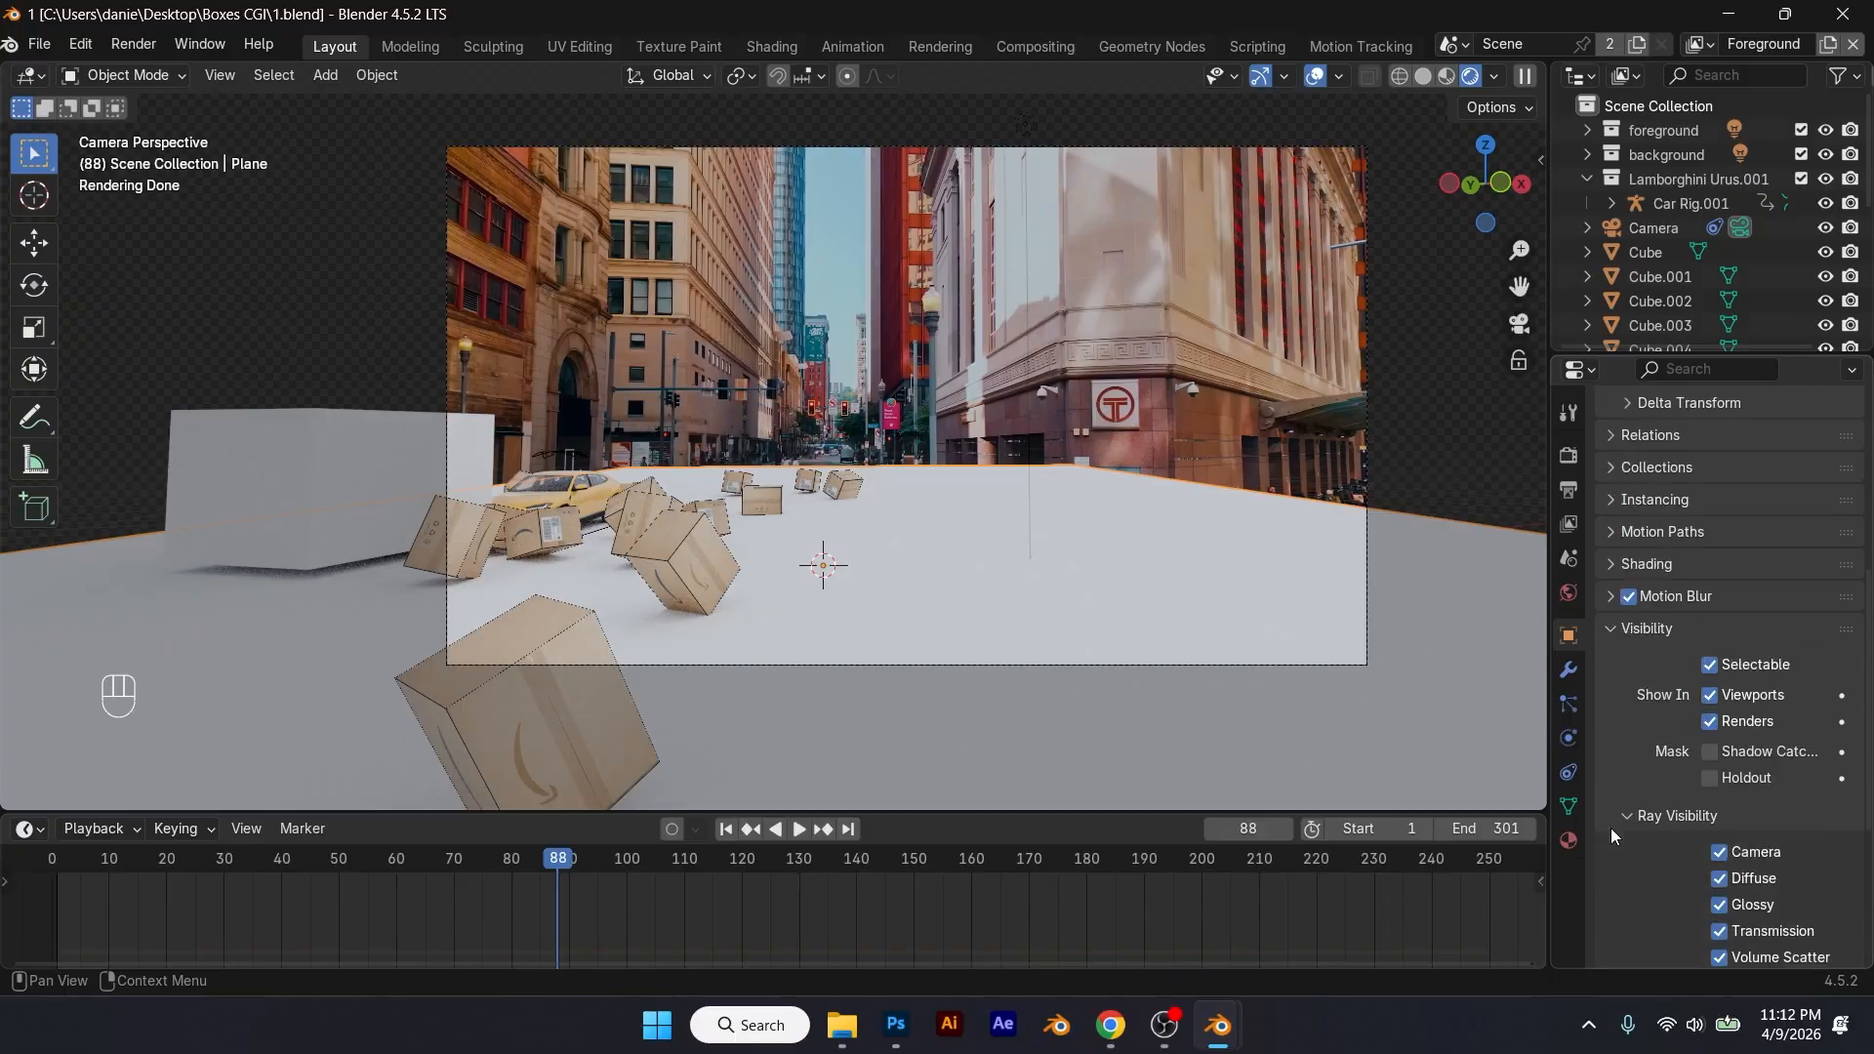
{"action": "left_click", "coordinate": [1715, 758]}
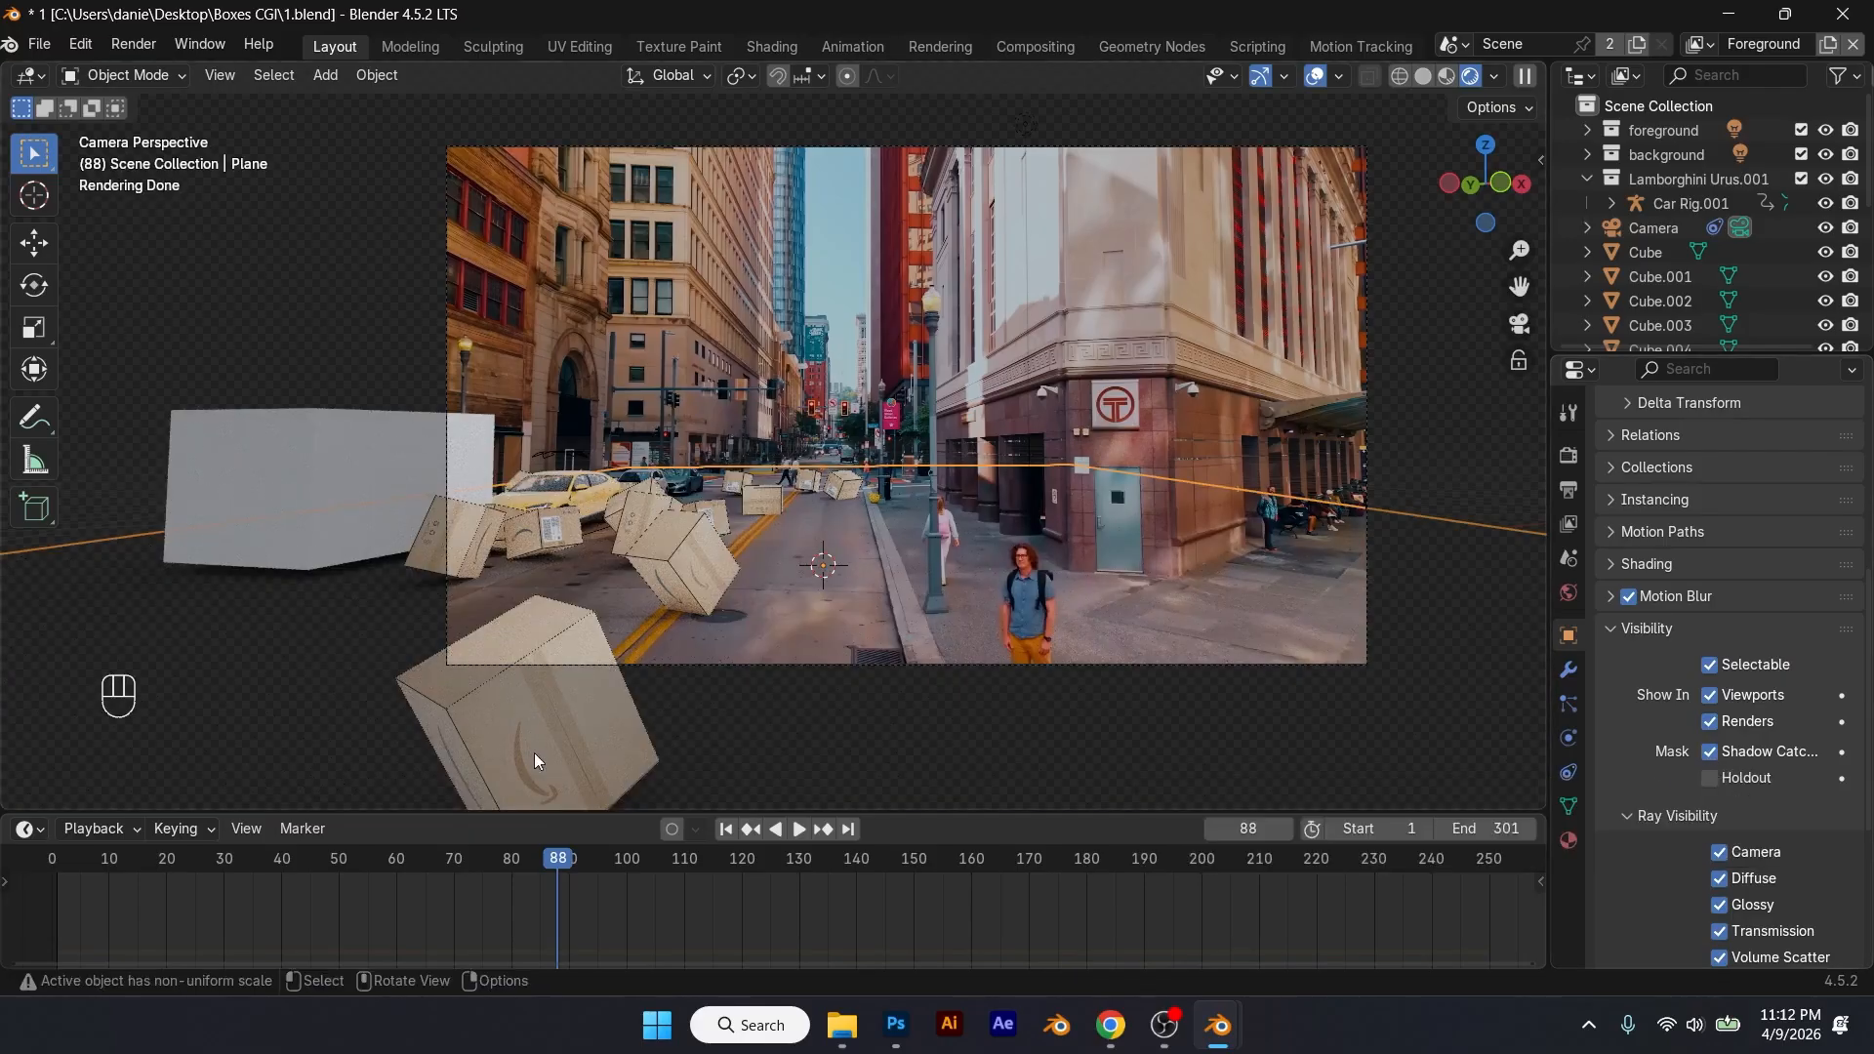
Step: Scrub the simulation to frame 98 and make the truck's collider cube a Passive rigid body
{"action": "left_click_drag", "start_coordinate": [514, 859], "coordinate": [443, 875]}
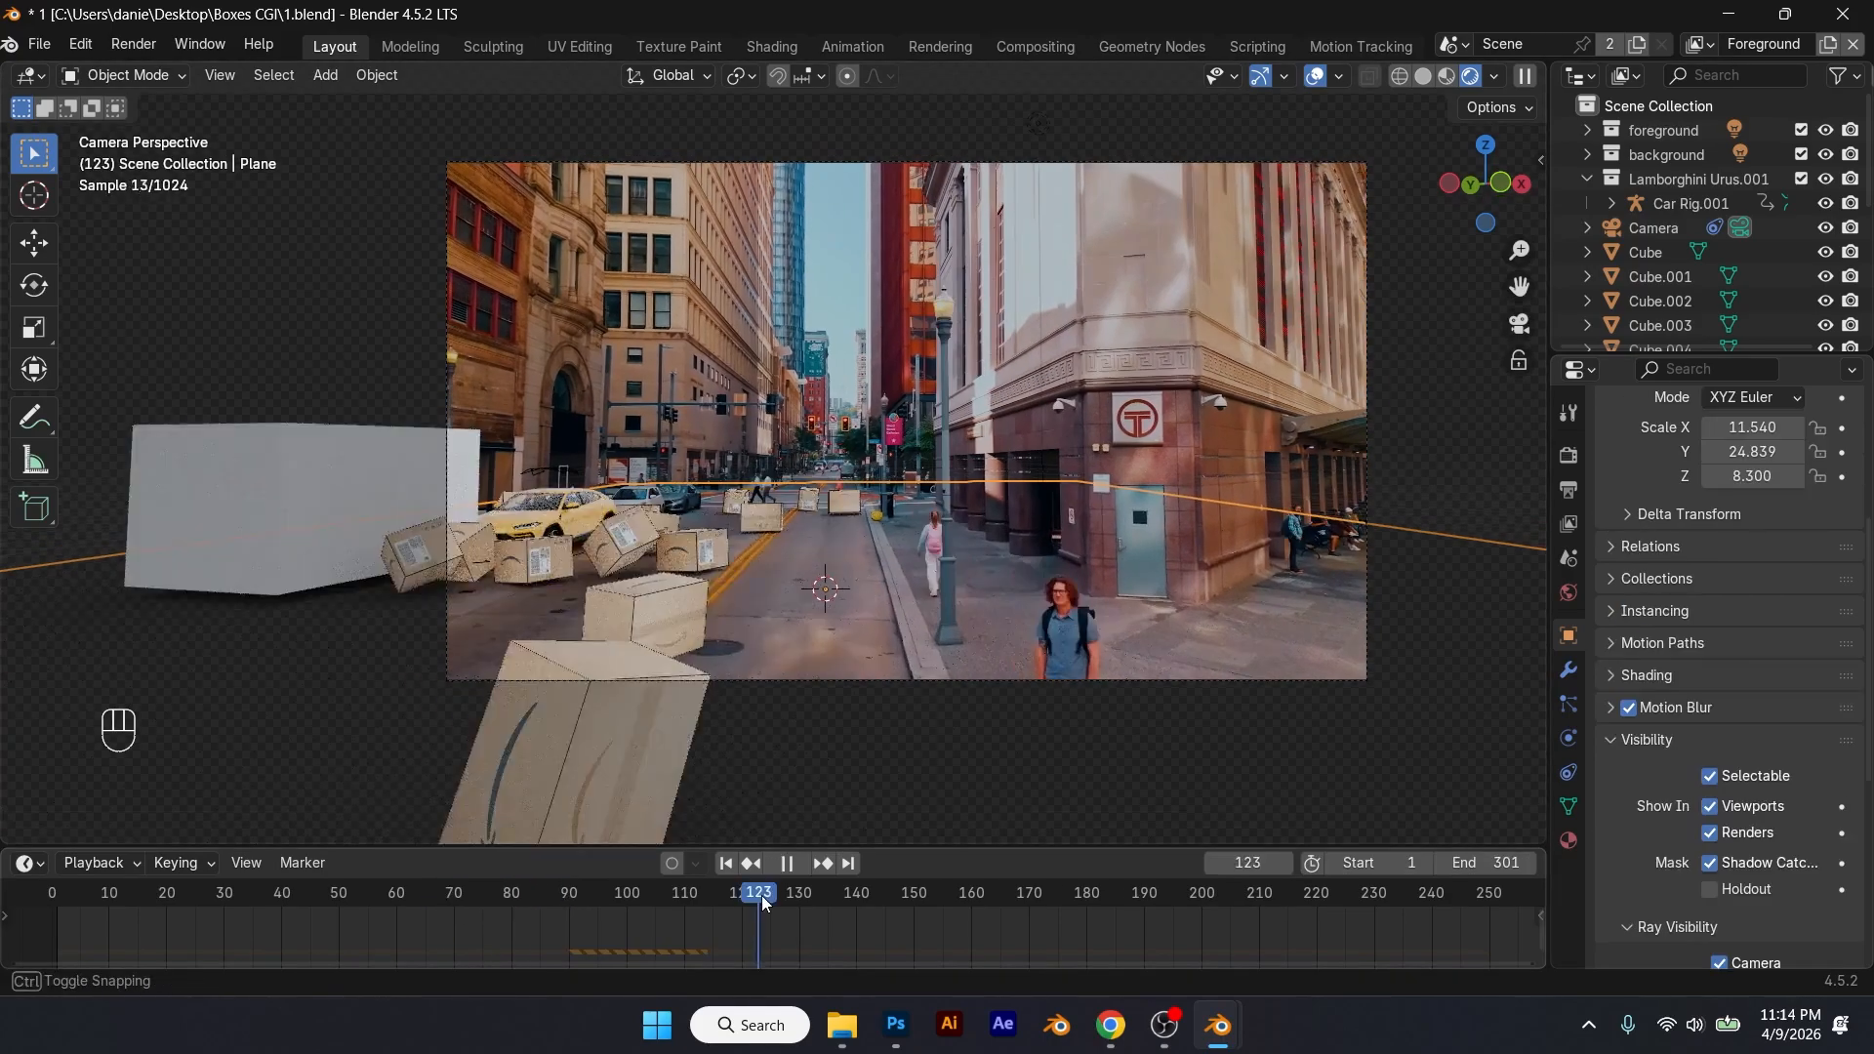
{"action": "left_click_drag", "start_coordinate": [761, 894], "coordinate": [614, 928]}
{"action": "left_click", "coordinate": [476, 467]}
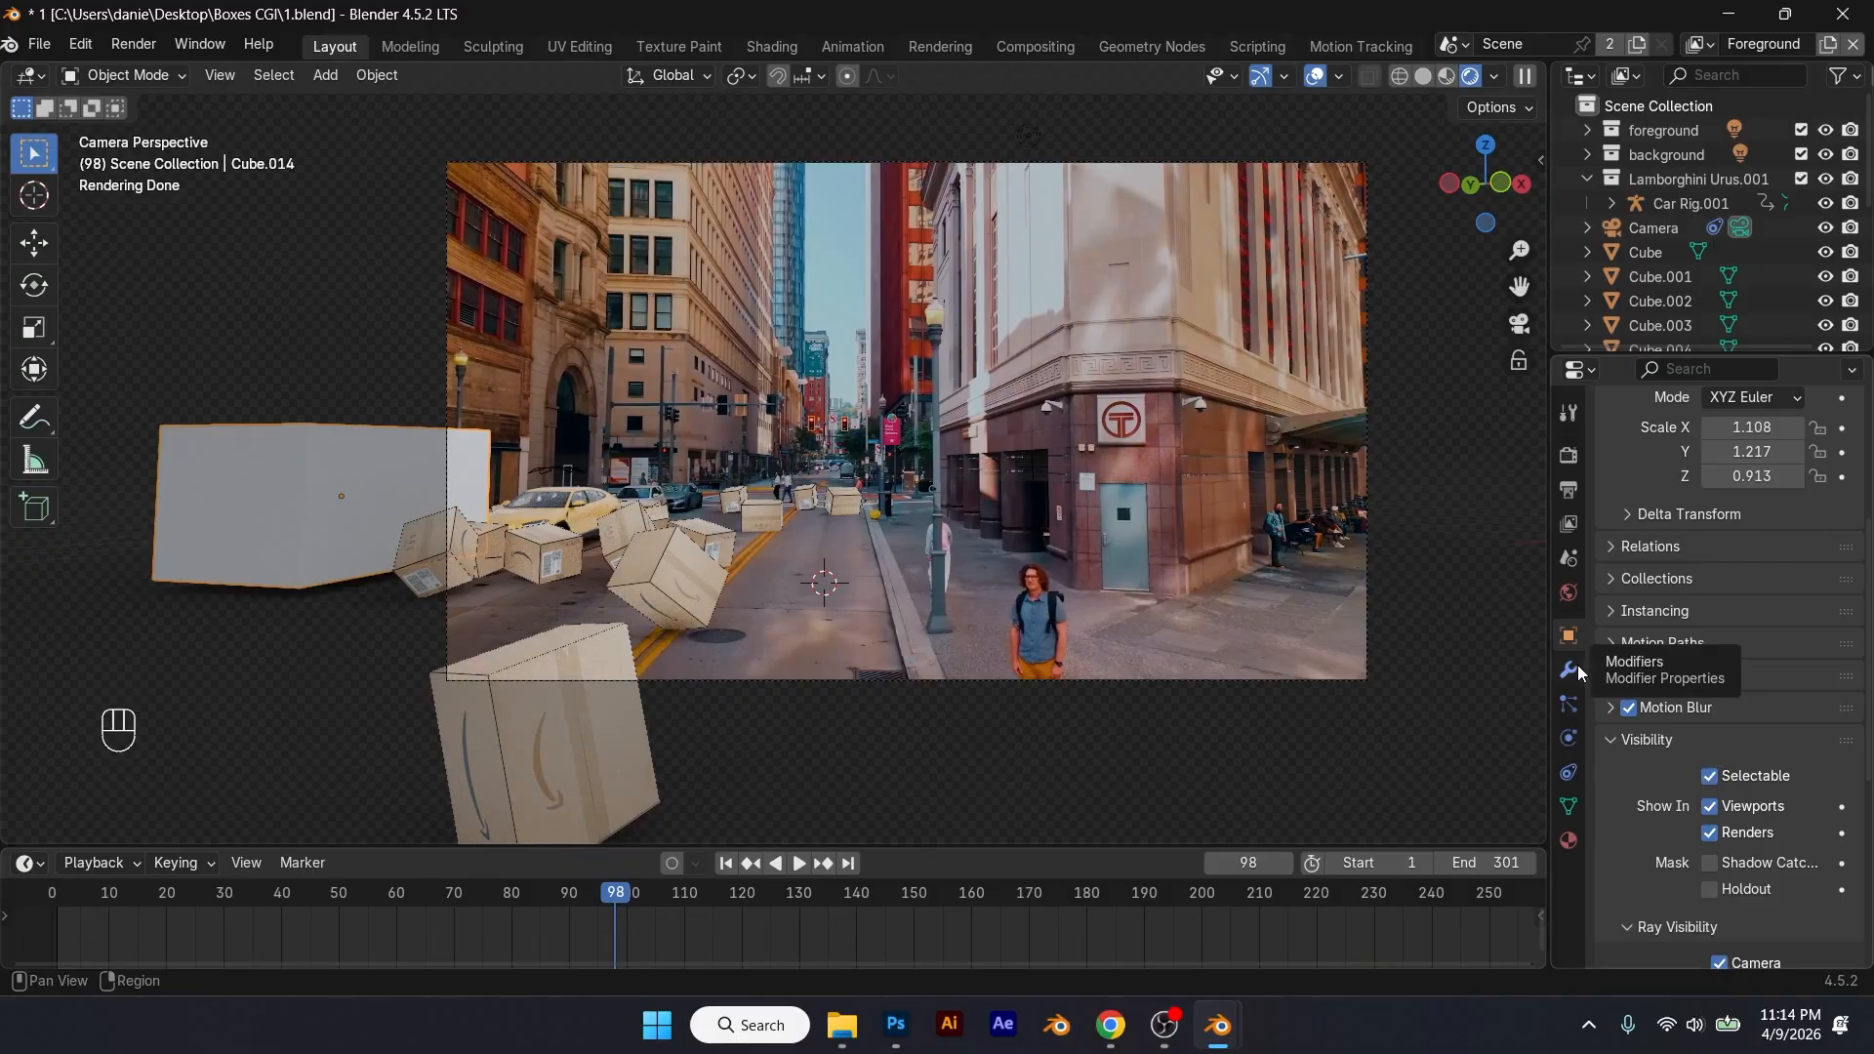
{"action": "left_click", "coordinate": [1569, 738]}
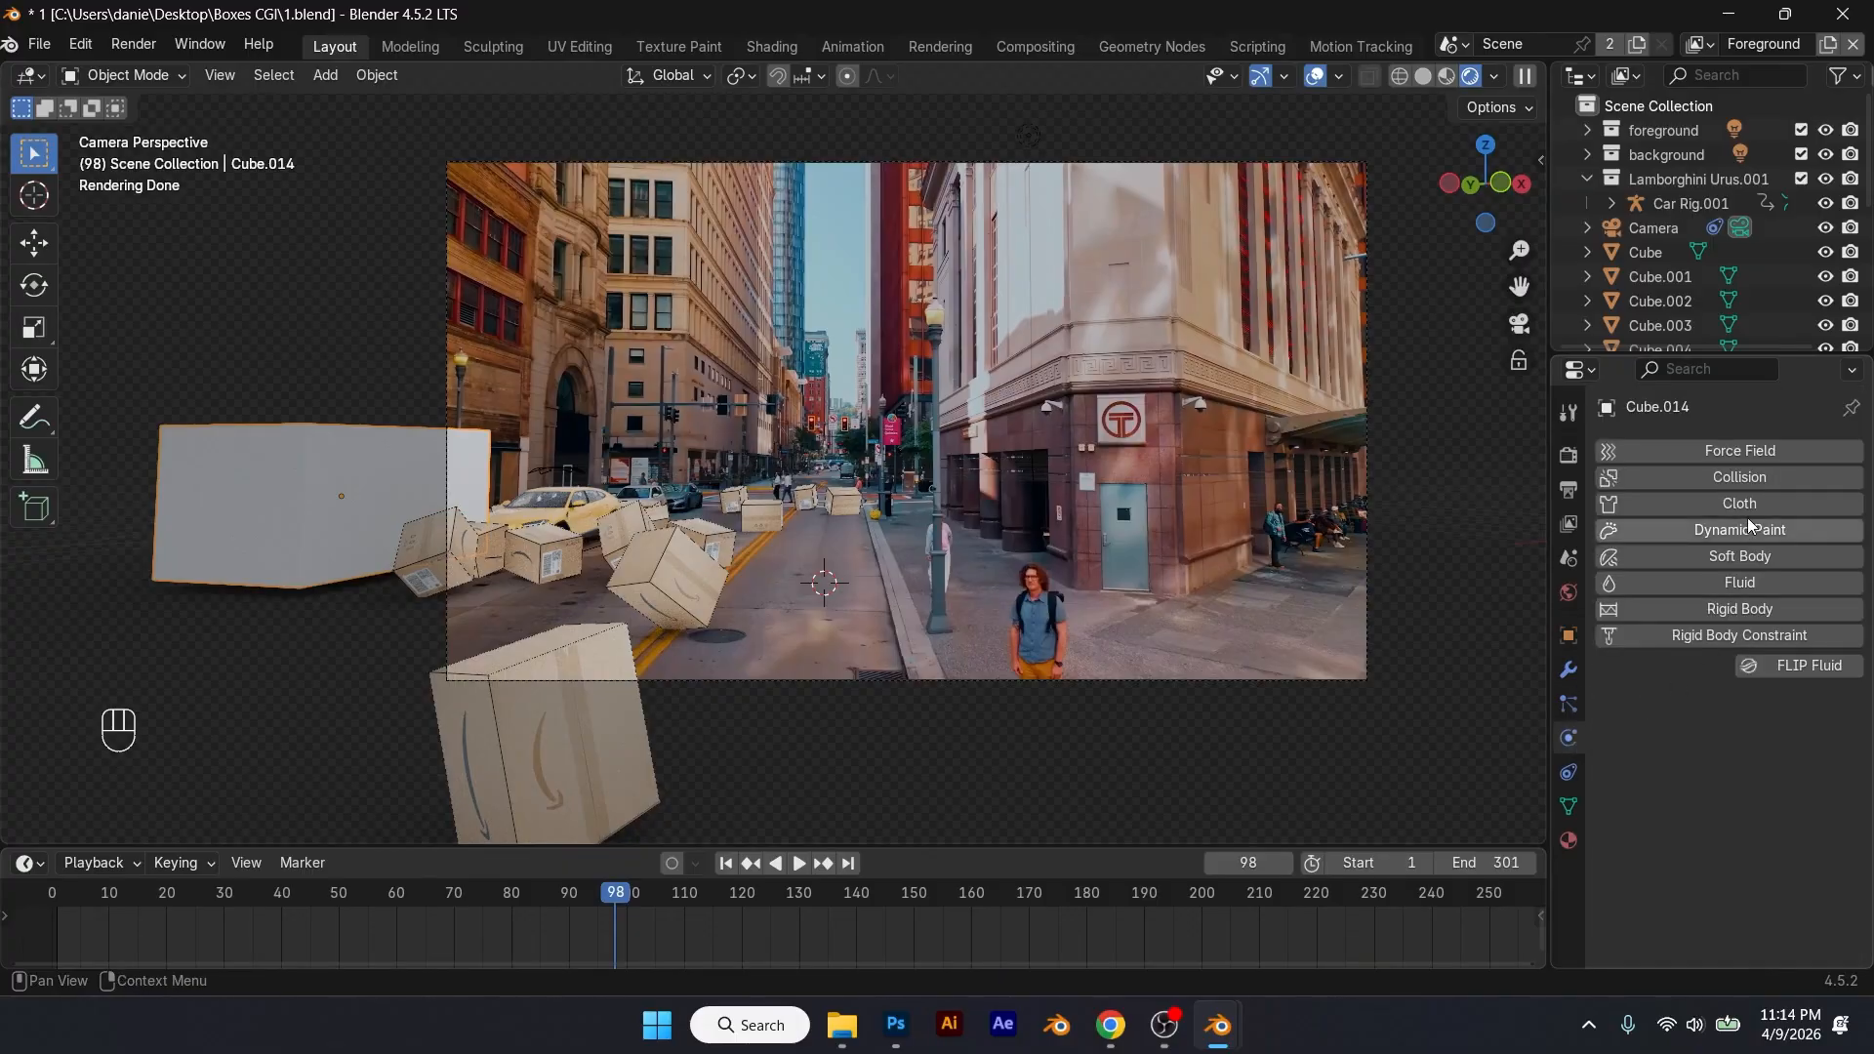
{"action": "left_click", "coordinate": [1780, 609]}
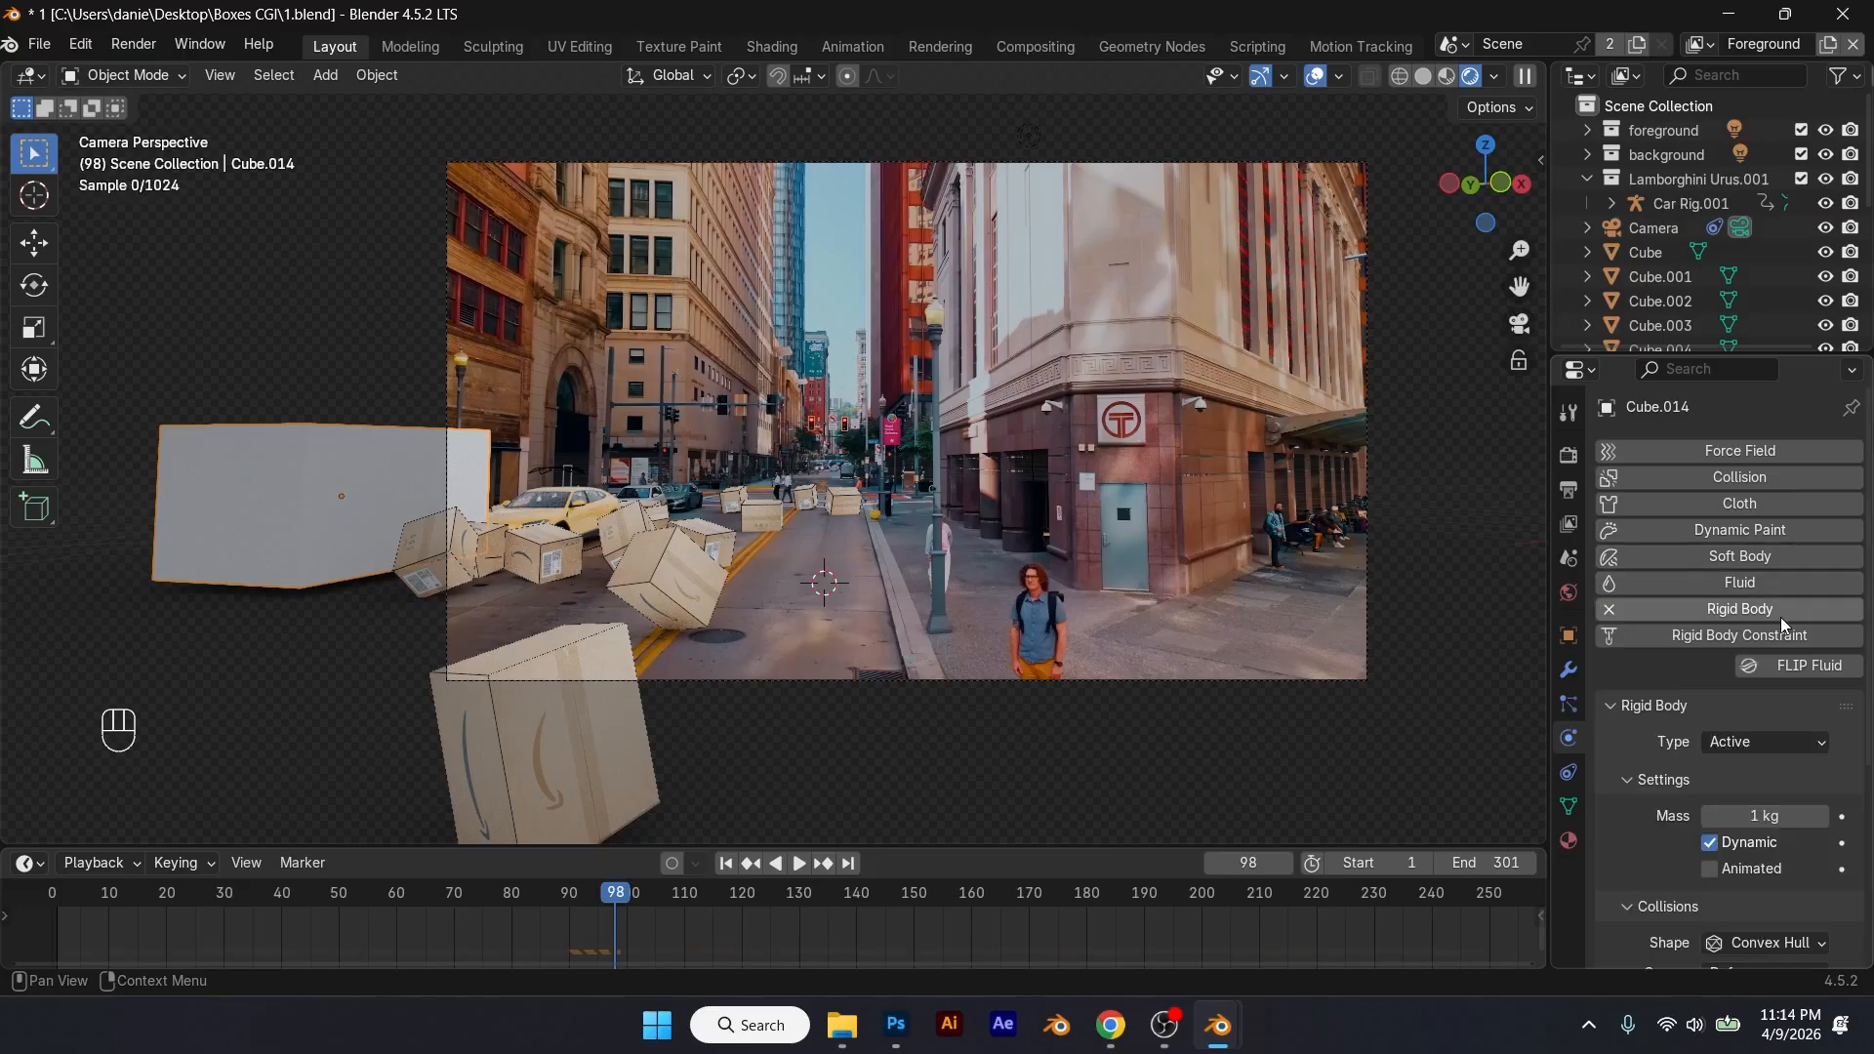
{"action": "left_click", "coordinate": [1809, 748]}
{"action": "left_click", "coordinate": [1789, 796]}
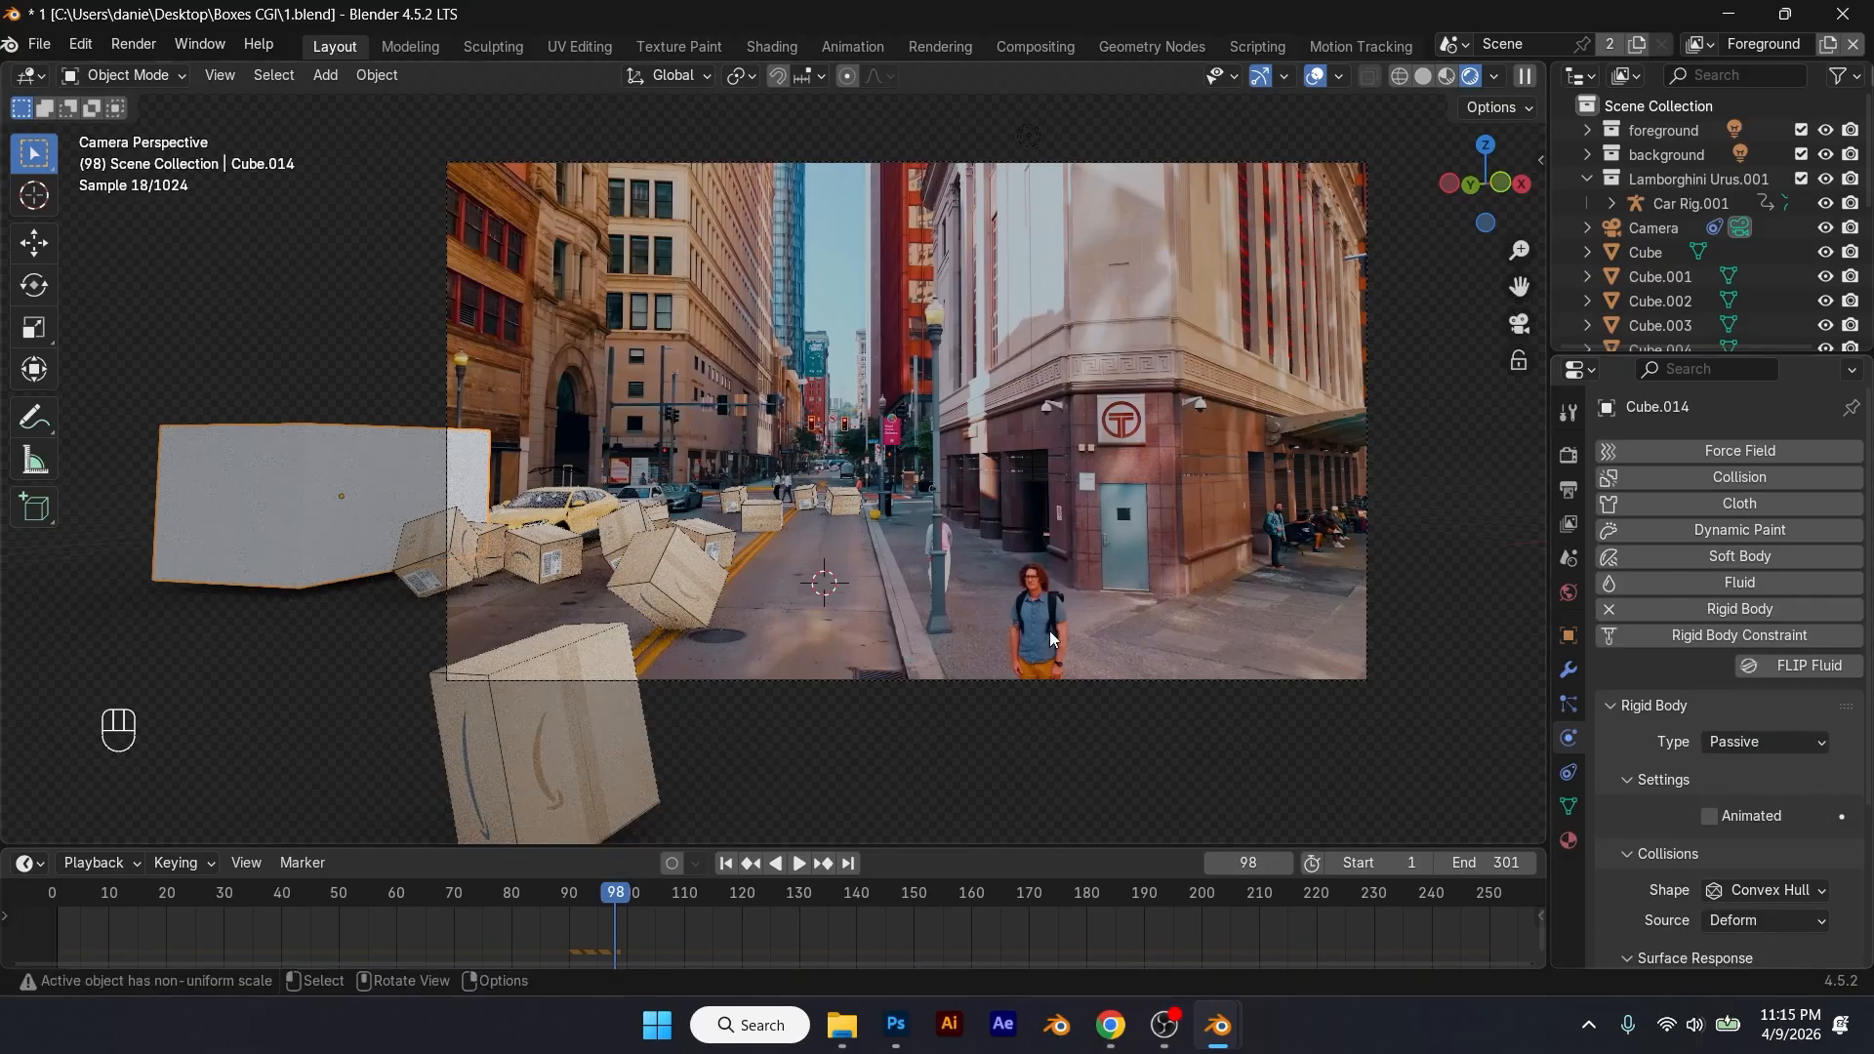
Step: Play the simulation from frame 1 to about frame 132 to check the box collisions
{"action": "left_click", "coordinate": [725, 863]}
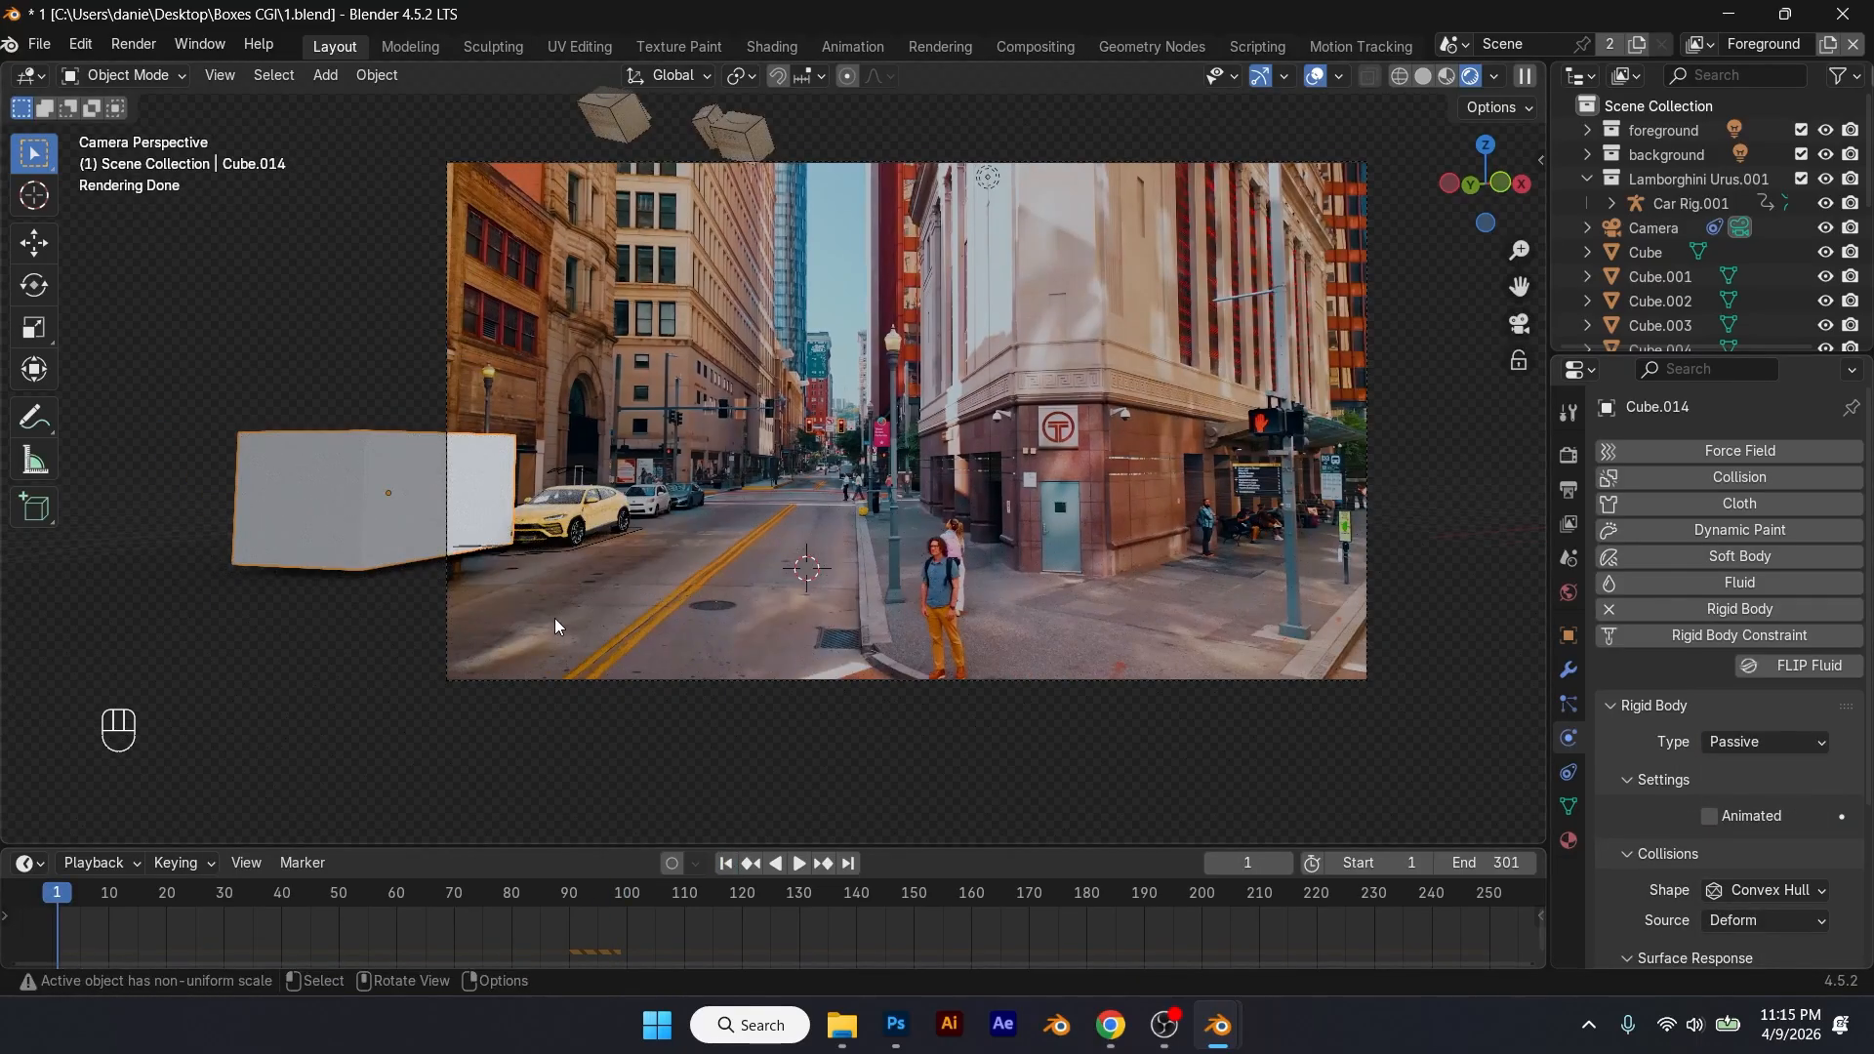
{"action": "key", "text": "space"}
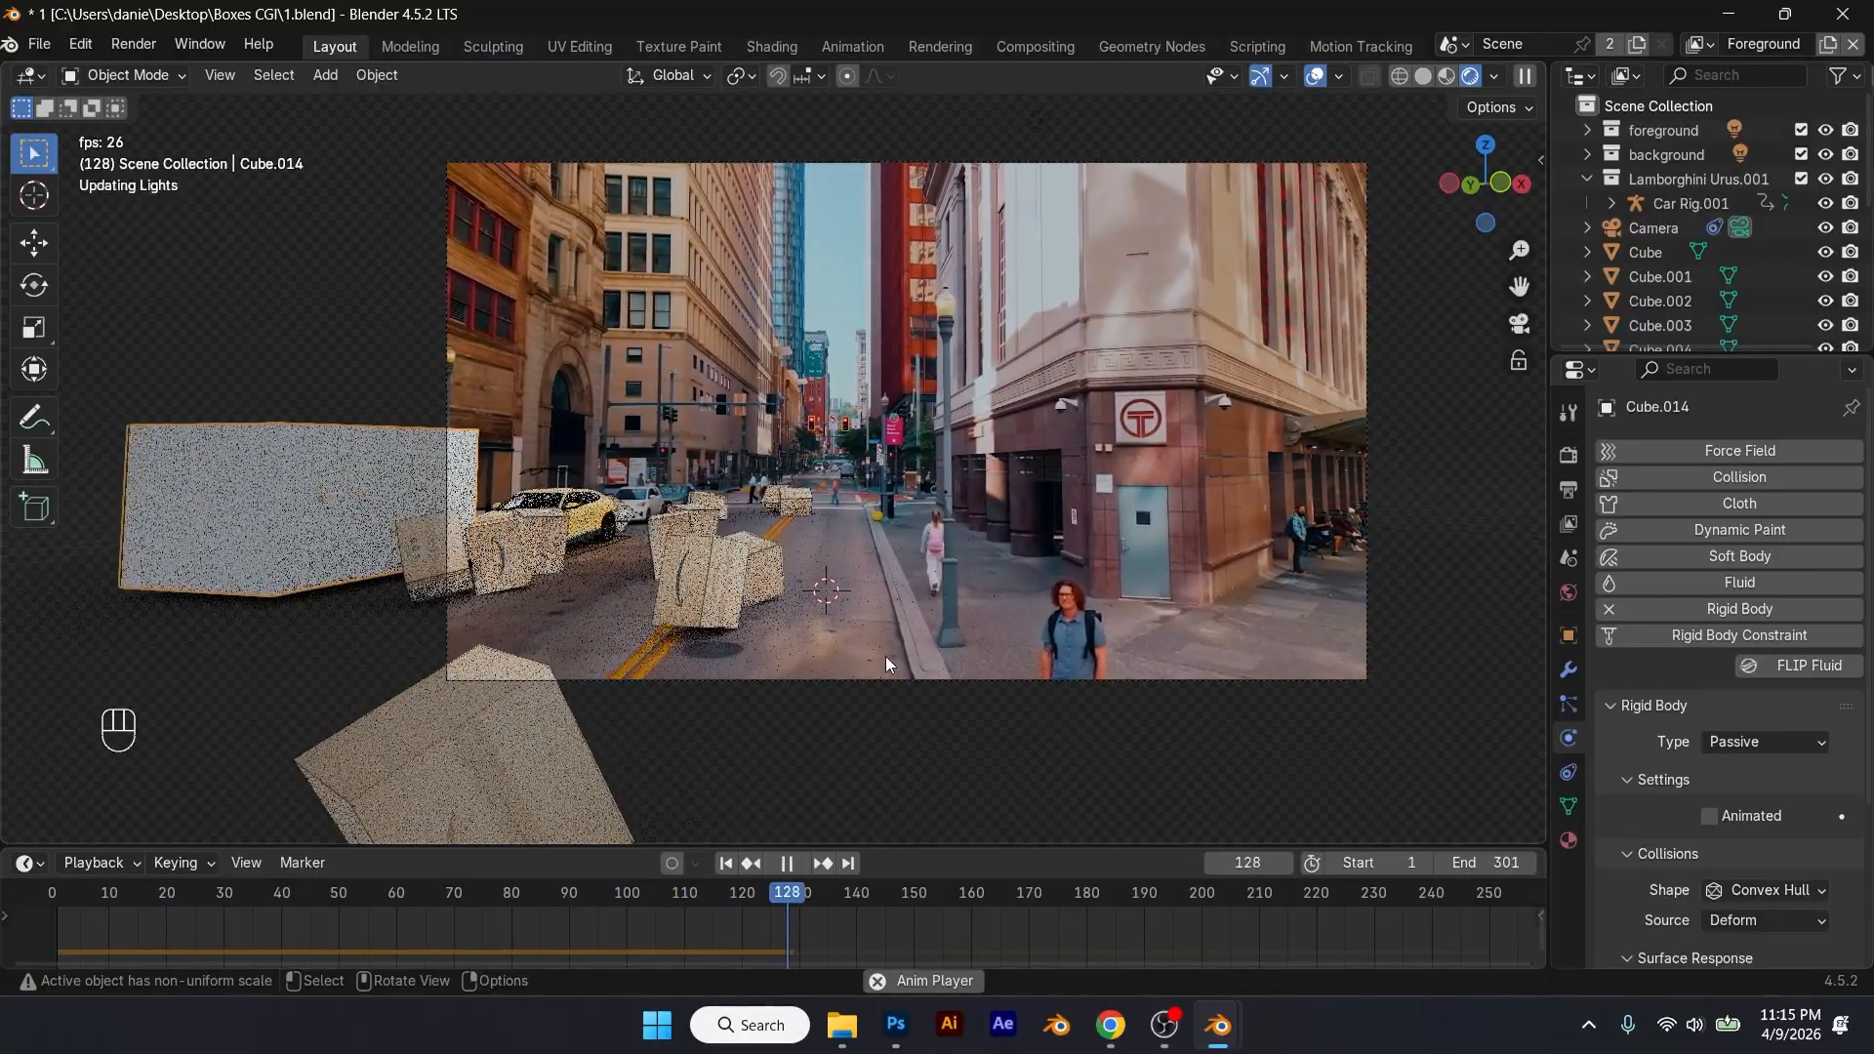
{"action": "key", "text": "space"}
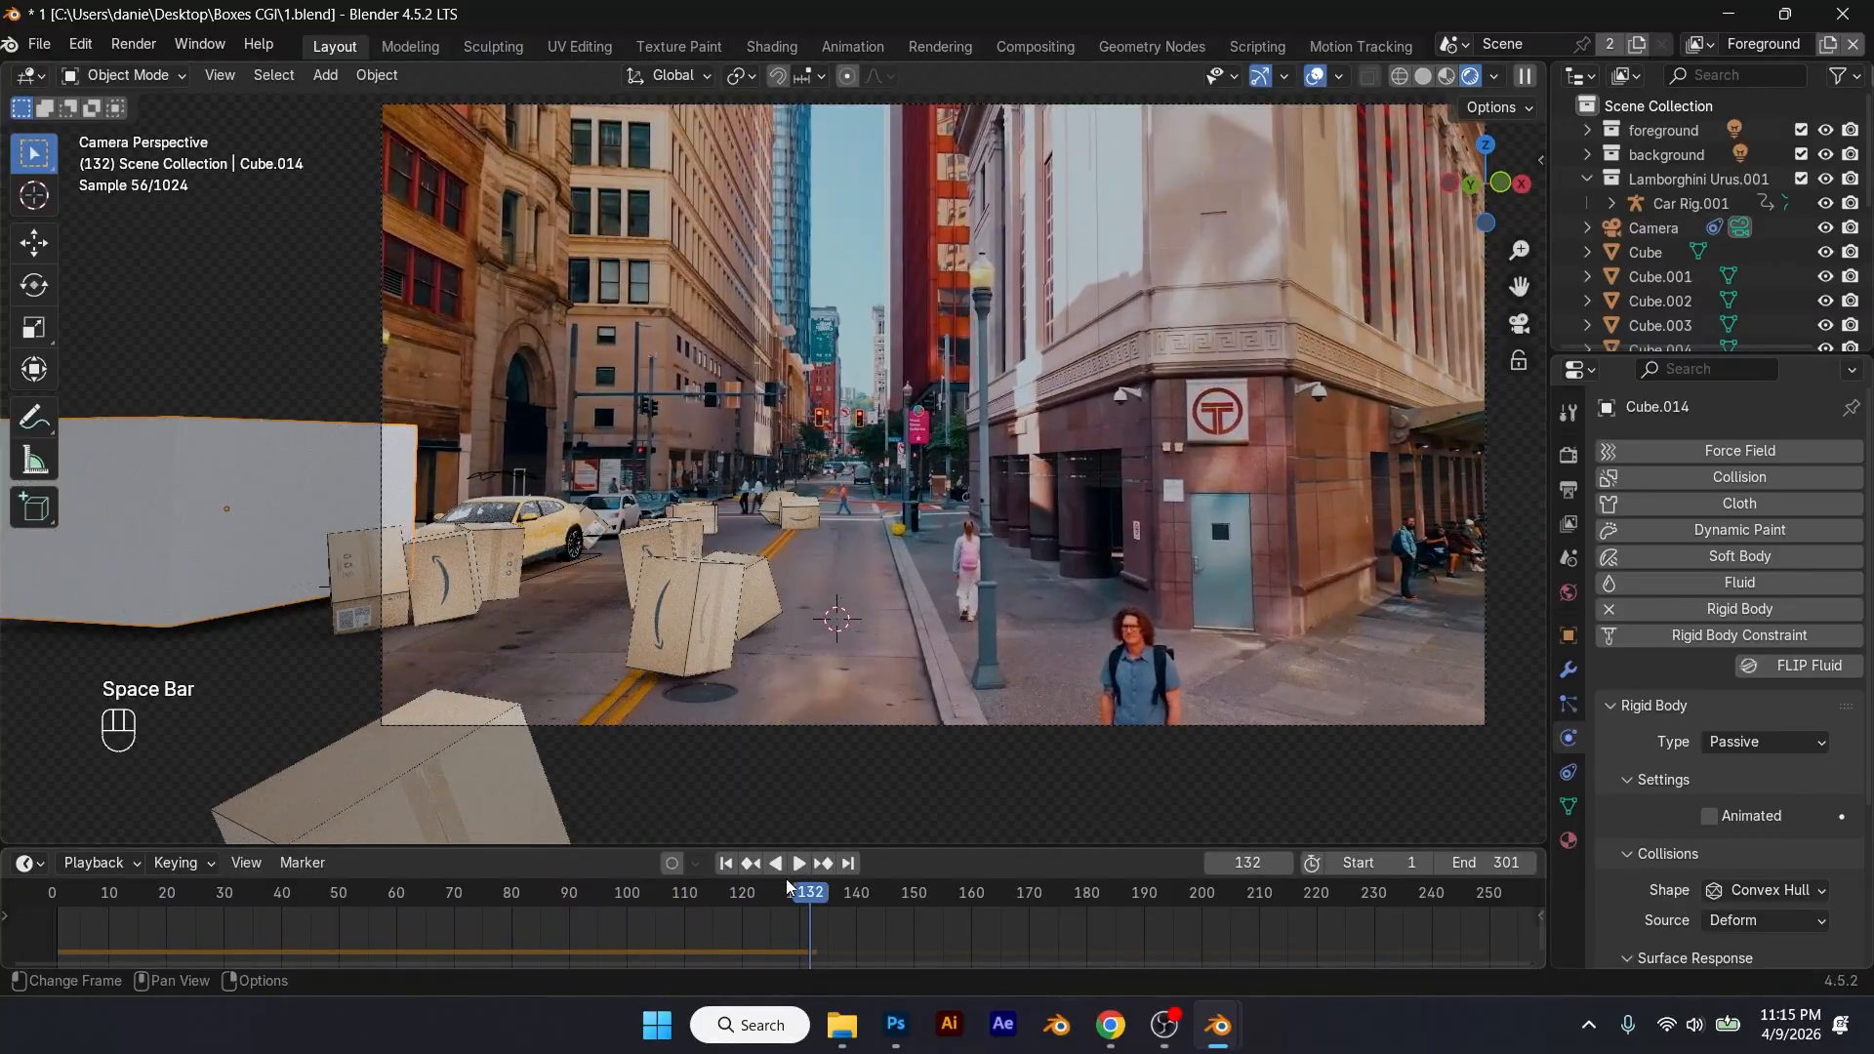
Step: Select the box falling behind the Lamborghini, go to frame 32, and frame the boxes in the top view
{"action": "left_click_drag", "start_coordinate": [787, 888], "coordinate": [246, 875]}
{"action": "left_click", "coordinate": [574, 465]}
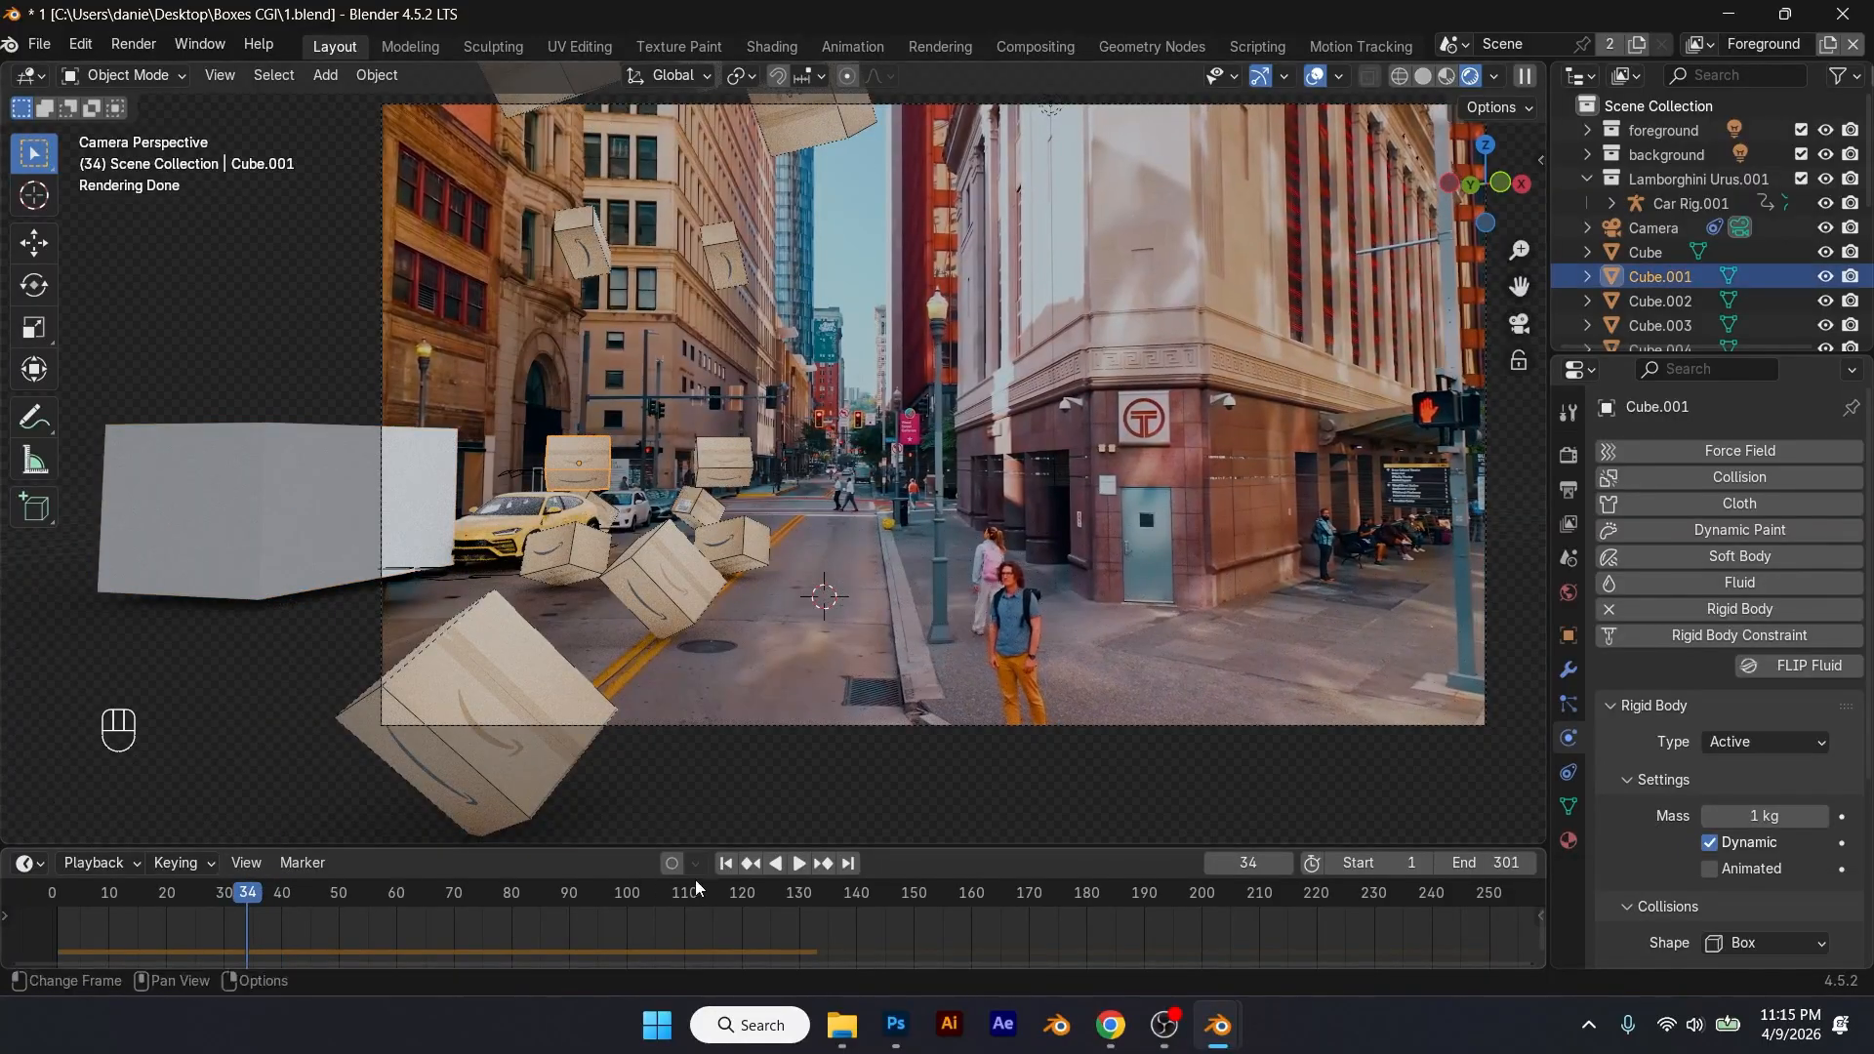
{"action": "left_click", "coordinate": [726, 863]}
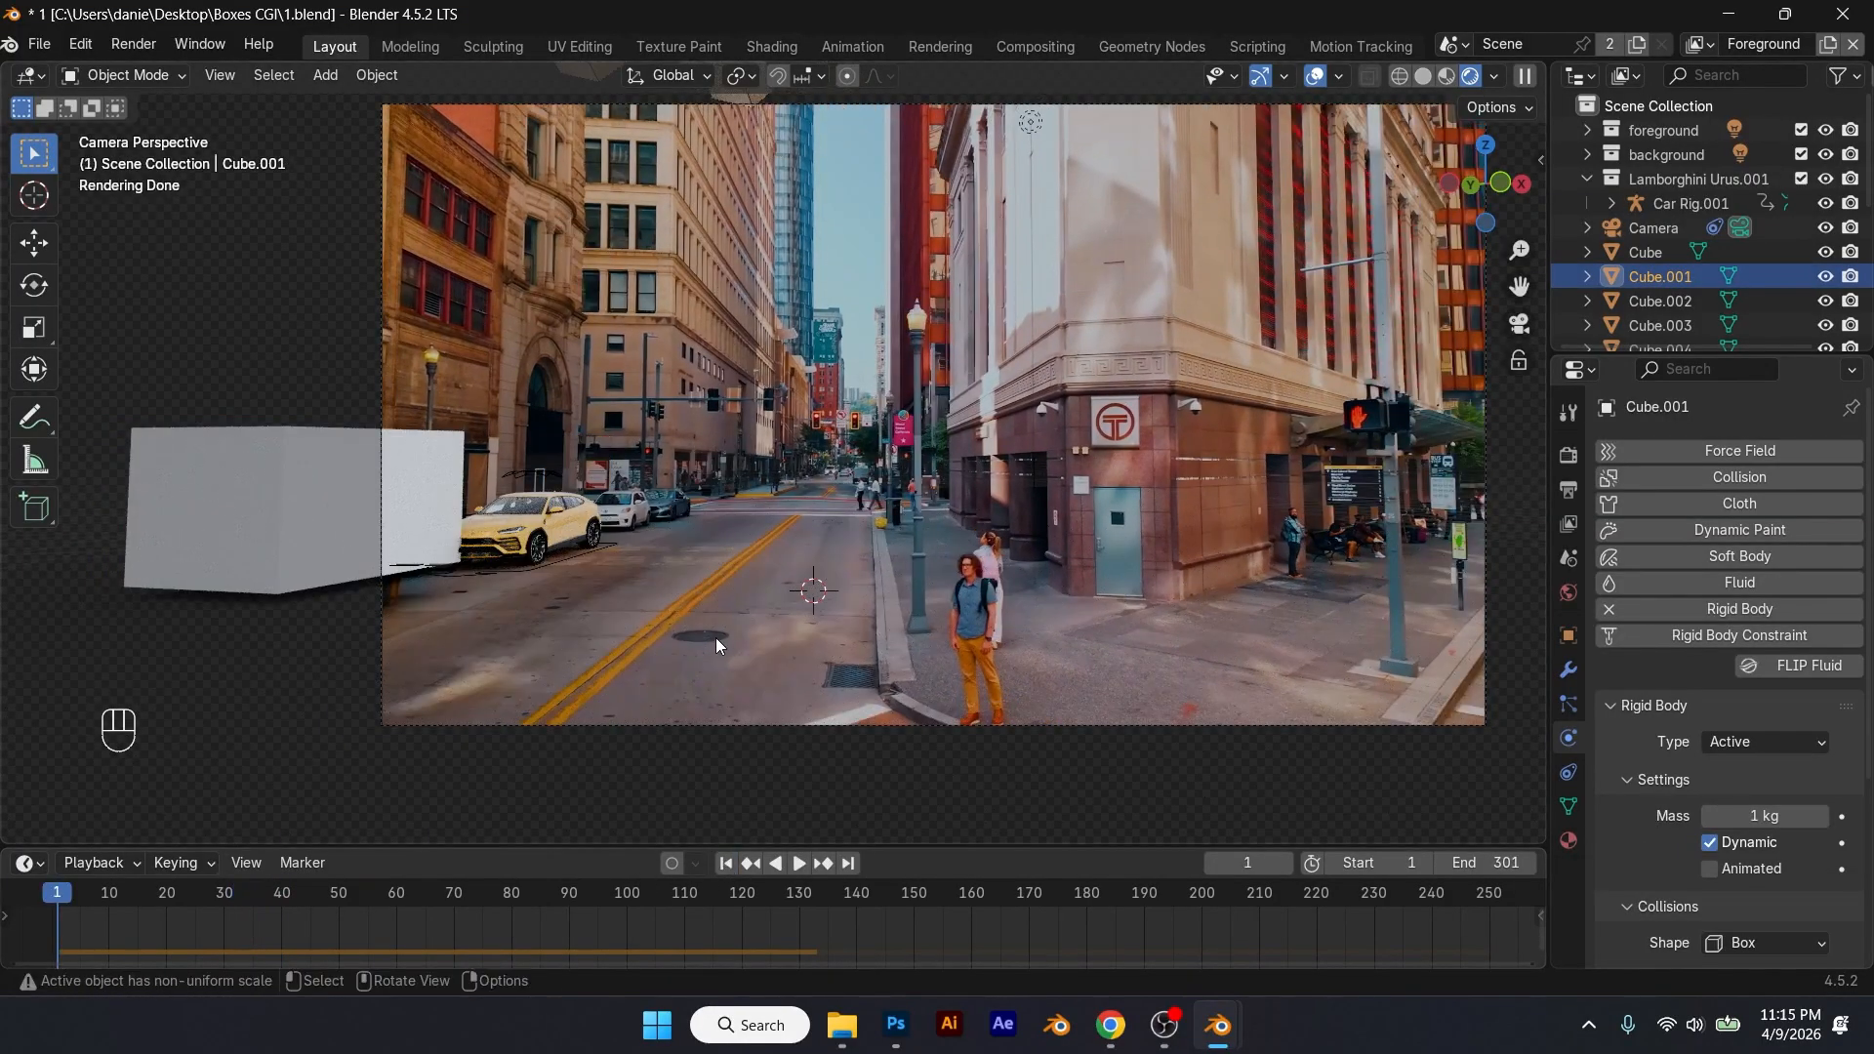
{"action": "left_click_drag", "start_coordinate": [318, 894], "coordinate": [233, 896]}
{"action": "key", "text": "KP_7"}
{"action": "middle_click_drag", "start_coordinate": [751, 589], "coordinate": [661, 526], "text": "shift"}
Step: Try to move the selected box along Y at frame 32
{"action": "key", "text": "g"}
{"action": "key", "text": "y"}
{"action": "left_click", "coordinate": [639, 442]}
{"action": "key", "text": "g"}
{"action": "key", "text": "y"}
{"action": "left_click", "coordinate": [630, 425]}
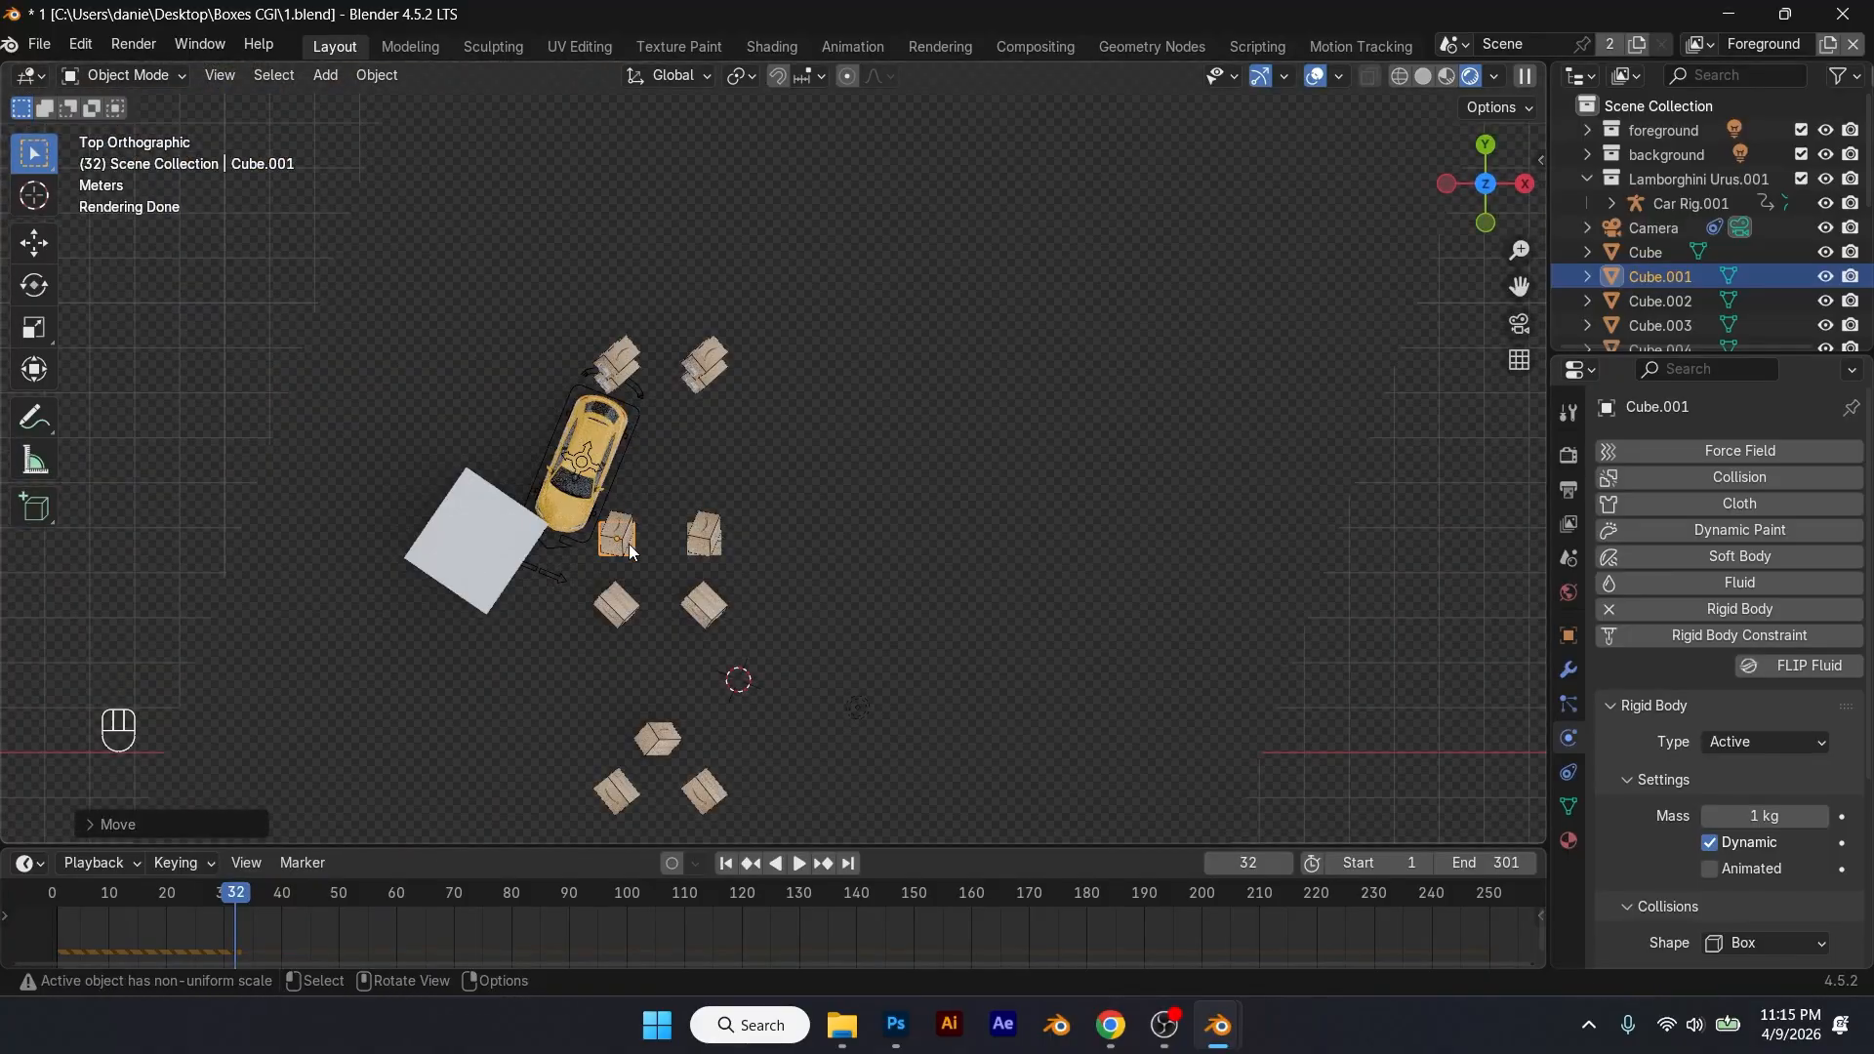
Step: Return to frame 1 and move the selected box along Y and X until it sits over the Lamborghini
{"action": "left_click", "coordinate": [725, 863]}
{"action": "key", "text": "g"}
{"action": "key", "text": "y"}
{"action": "left_click", "coordinate": [660, 468]}
{"action": "key", "text": "g"}
{"action": "key", "text": "x"}
{"action": "left_click", "coordinate": [640, 479]}
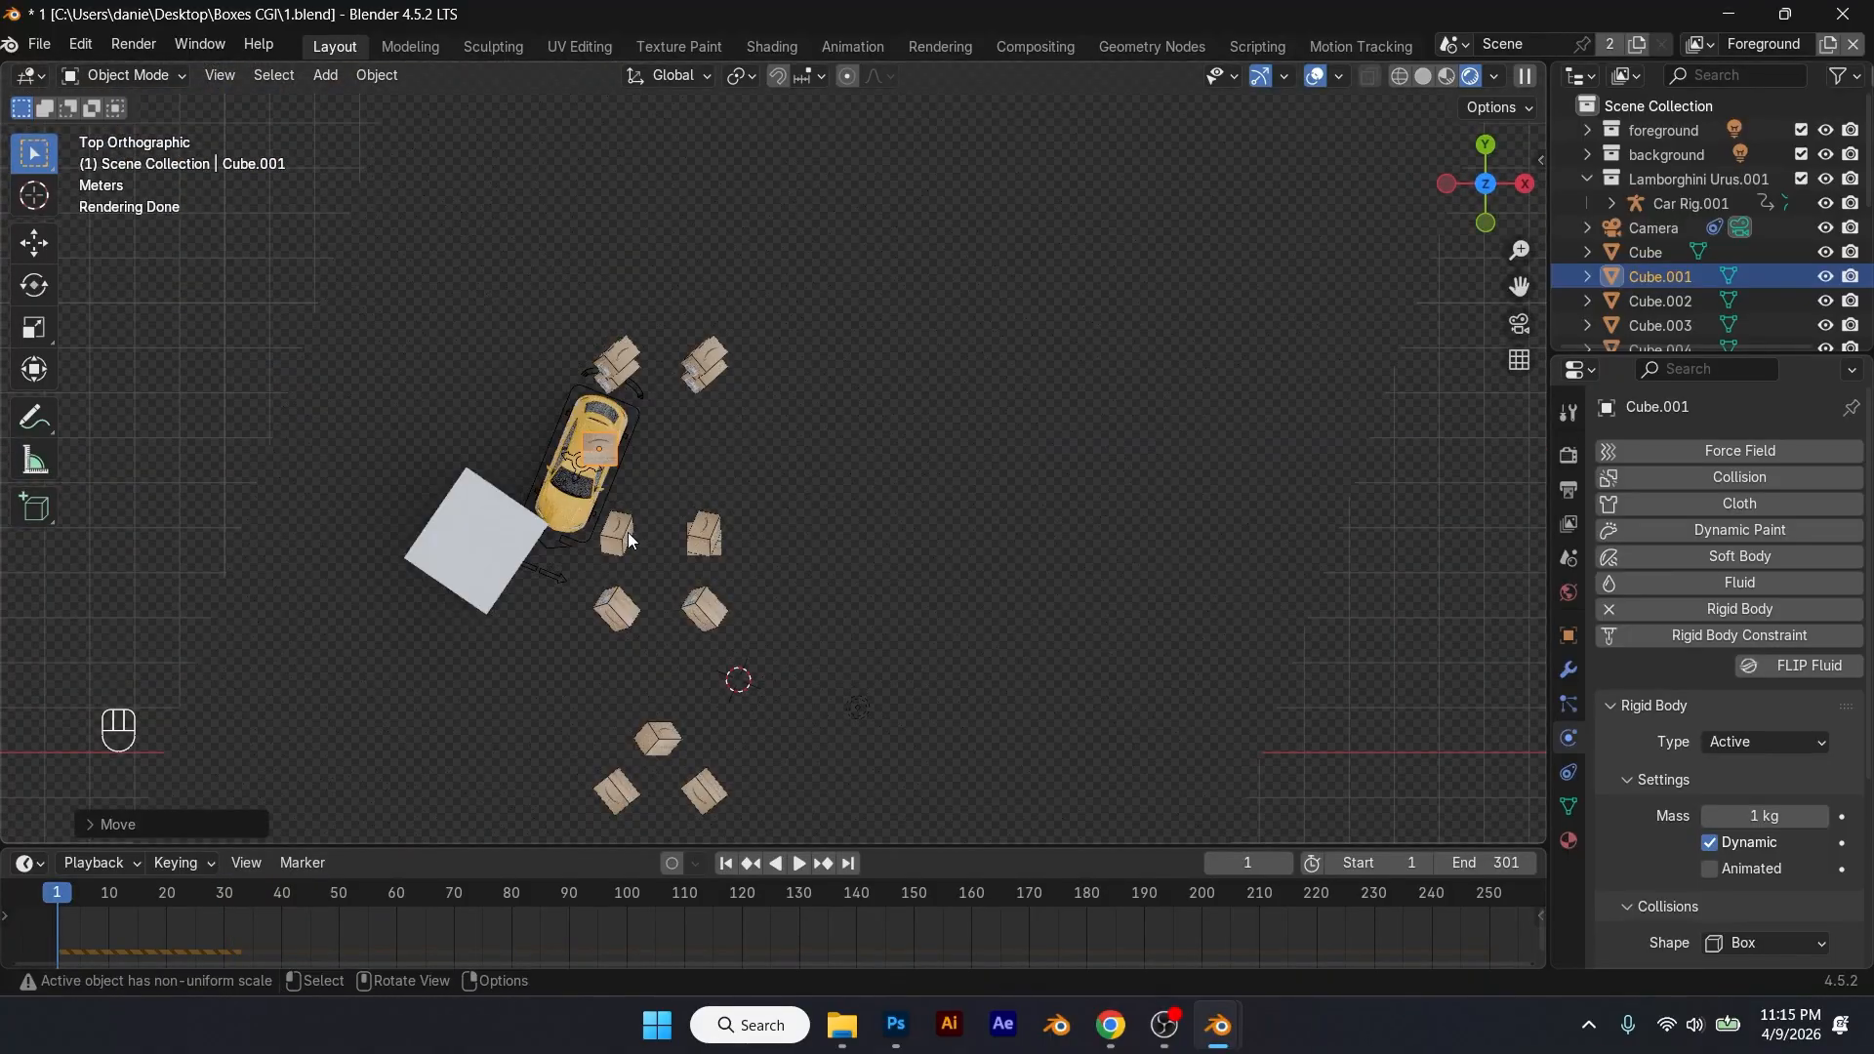
Step: Move the single box near the front of the group along X and Y to the truck collider
{"action": "left_click", "coordinate": [648, 740]}
{"action": "key", "text": "g"}
{"action": "key", "text": "x"}
{"action": "left_click", "coordinate": [488, 647]}
{"action": "key", "text": "g"}
{"action": "key", "text": "y"}
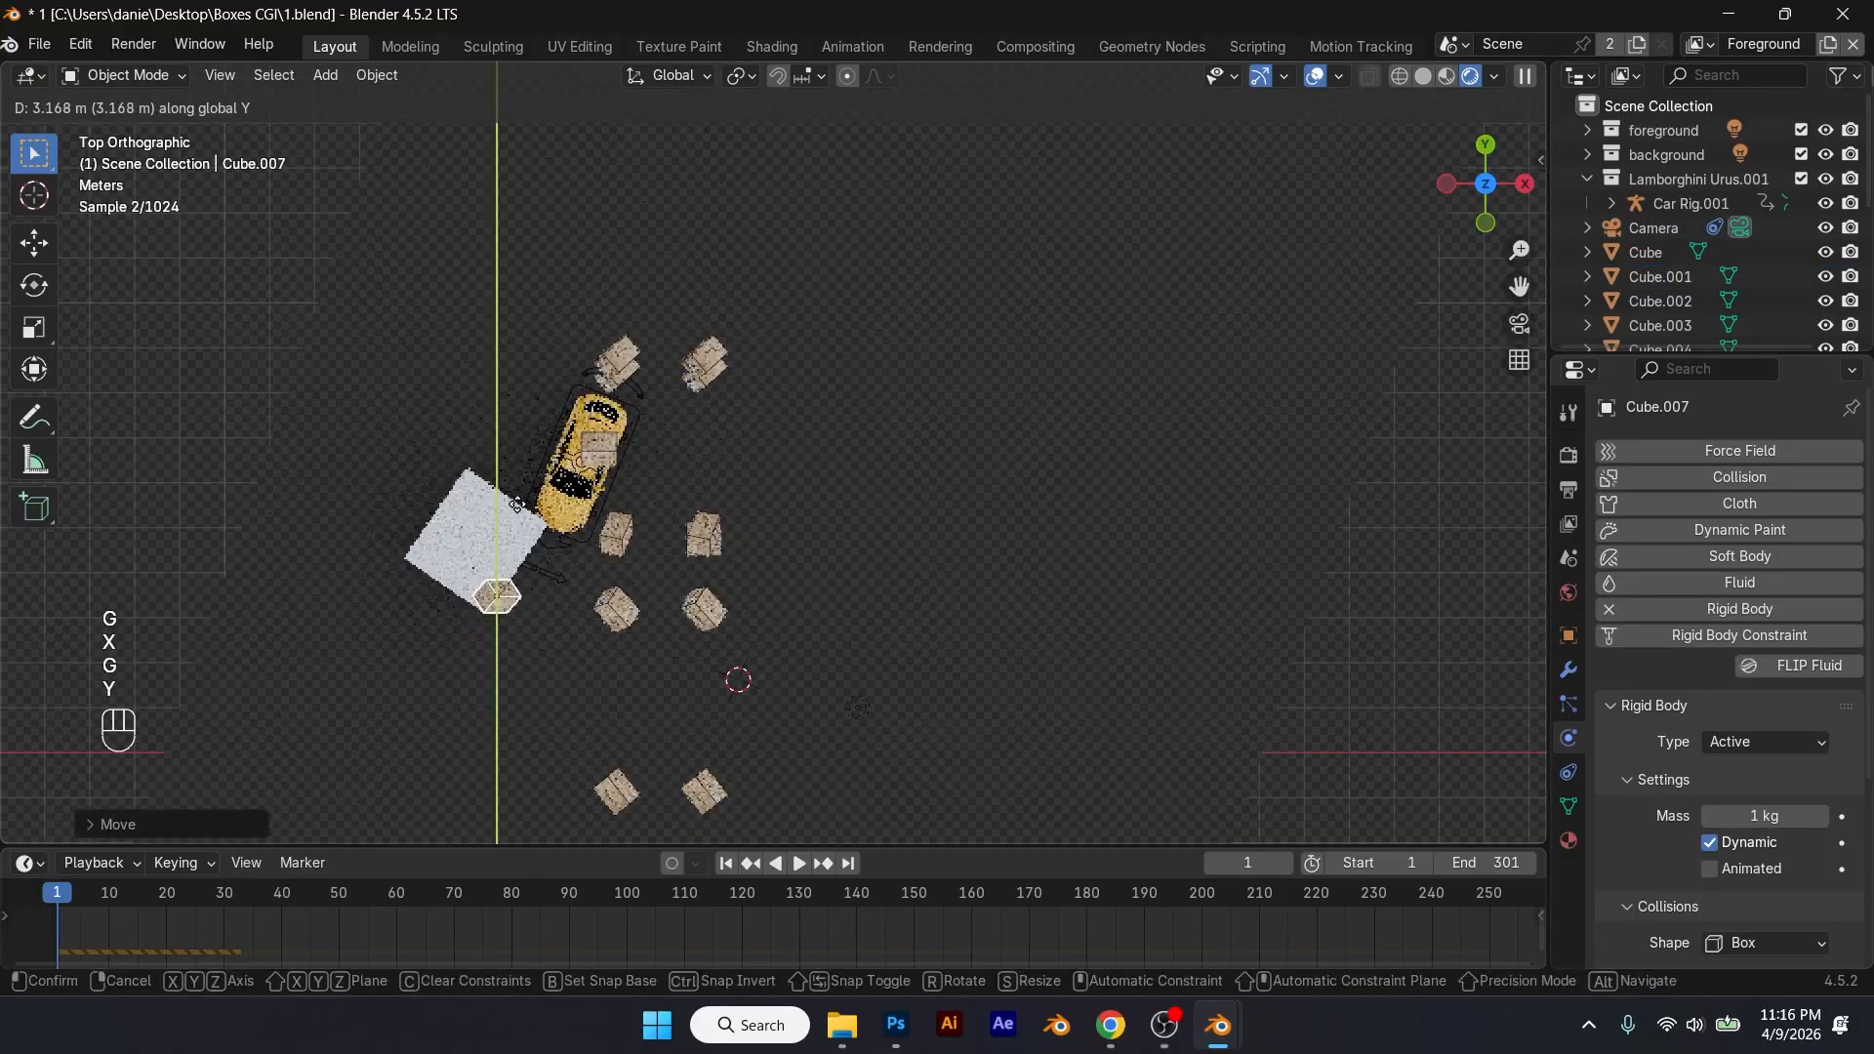
{"action": "left_click", "coordinate": [517, 512]}
Step: Return to the camera view and replay the simulation with the repositioned boxes
{"action": "key", "text": "KP_0"}
{"action": "key", "text": "space"}
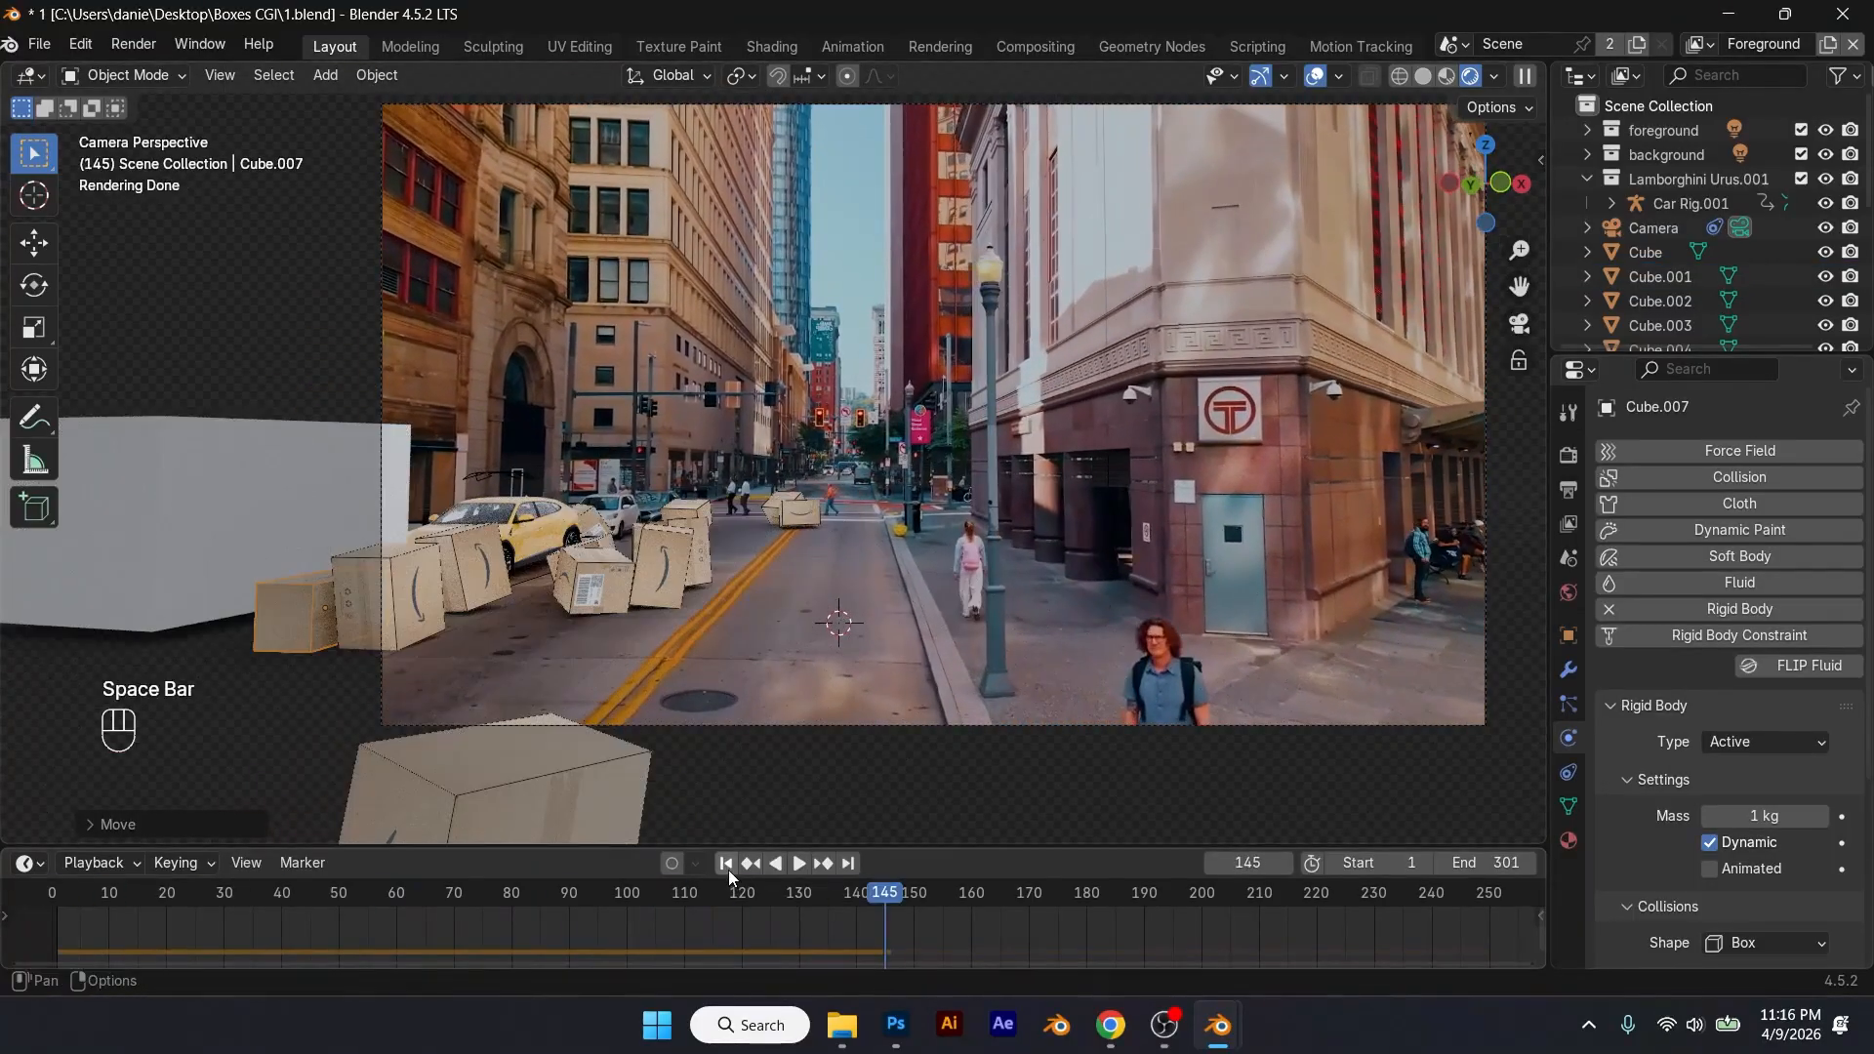
{"action": "left_click", "coordinate": [728, 867]}
{"action": "key", "text": "space"}
{"action": "key", "text": "space"}
Step: Go back to frame 1 and raise the box above the Lamborghini along Z
{"action": "left_click", "coordinate": [725, 865]}
{"action": "left_click", "coordinate": [566, 412]}
{"action": "key", "text": "g"}
{"action": "key", "text": "z"}
{"action": "left_click", "coordinate": [561, 103]}
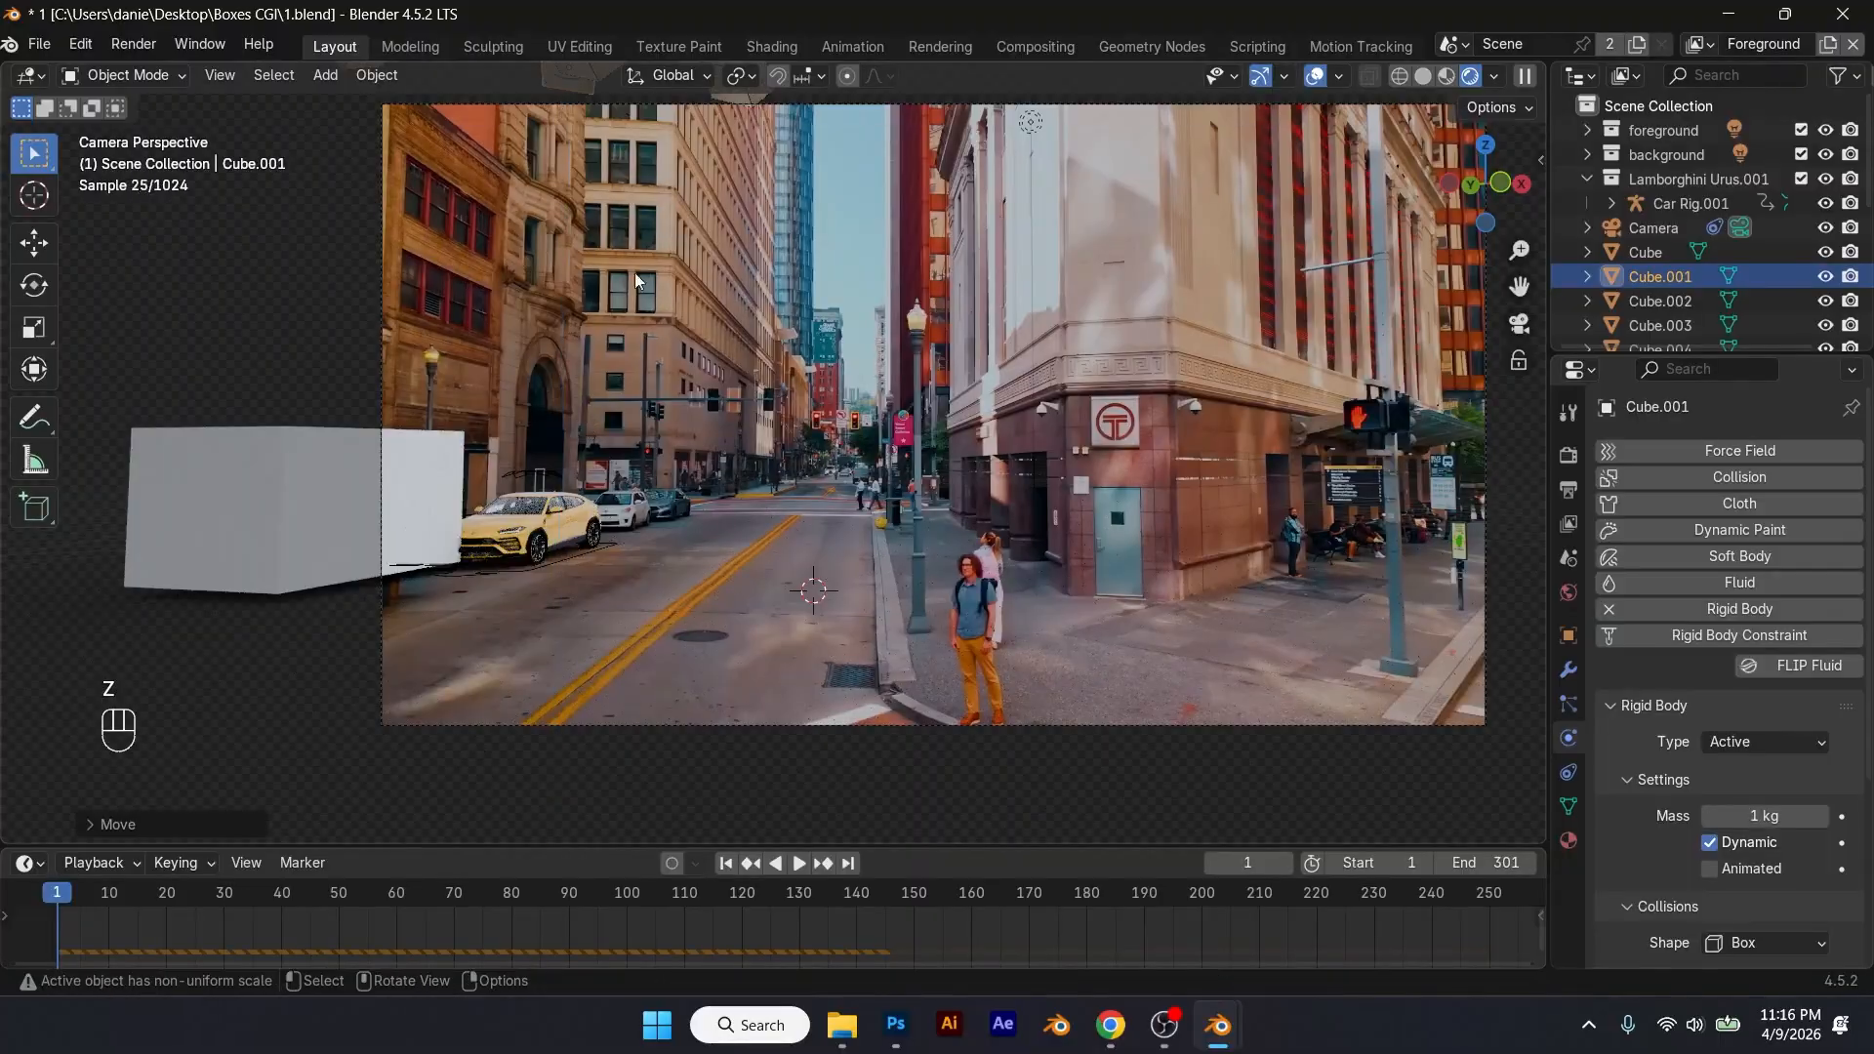
Step: Play and scrub the updated simulation, stopping at frame 167
{"action": "key", "text": "space"}
{"action": "left_click_drag", "start_coordinate": [751, 890], "coordinate": [449, 919]}
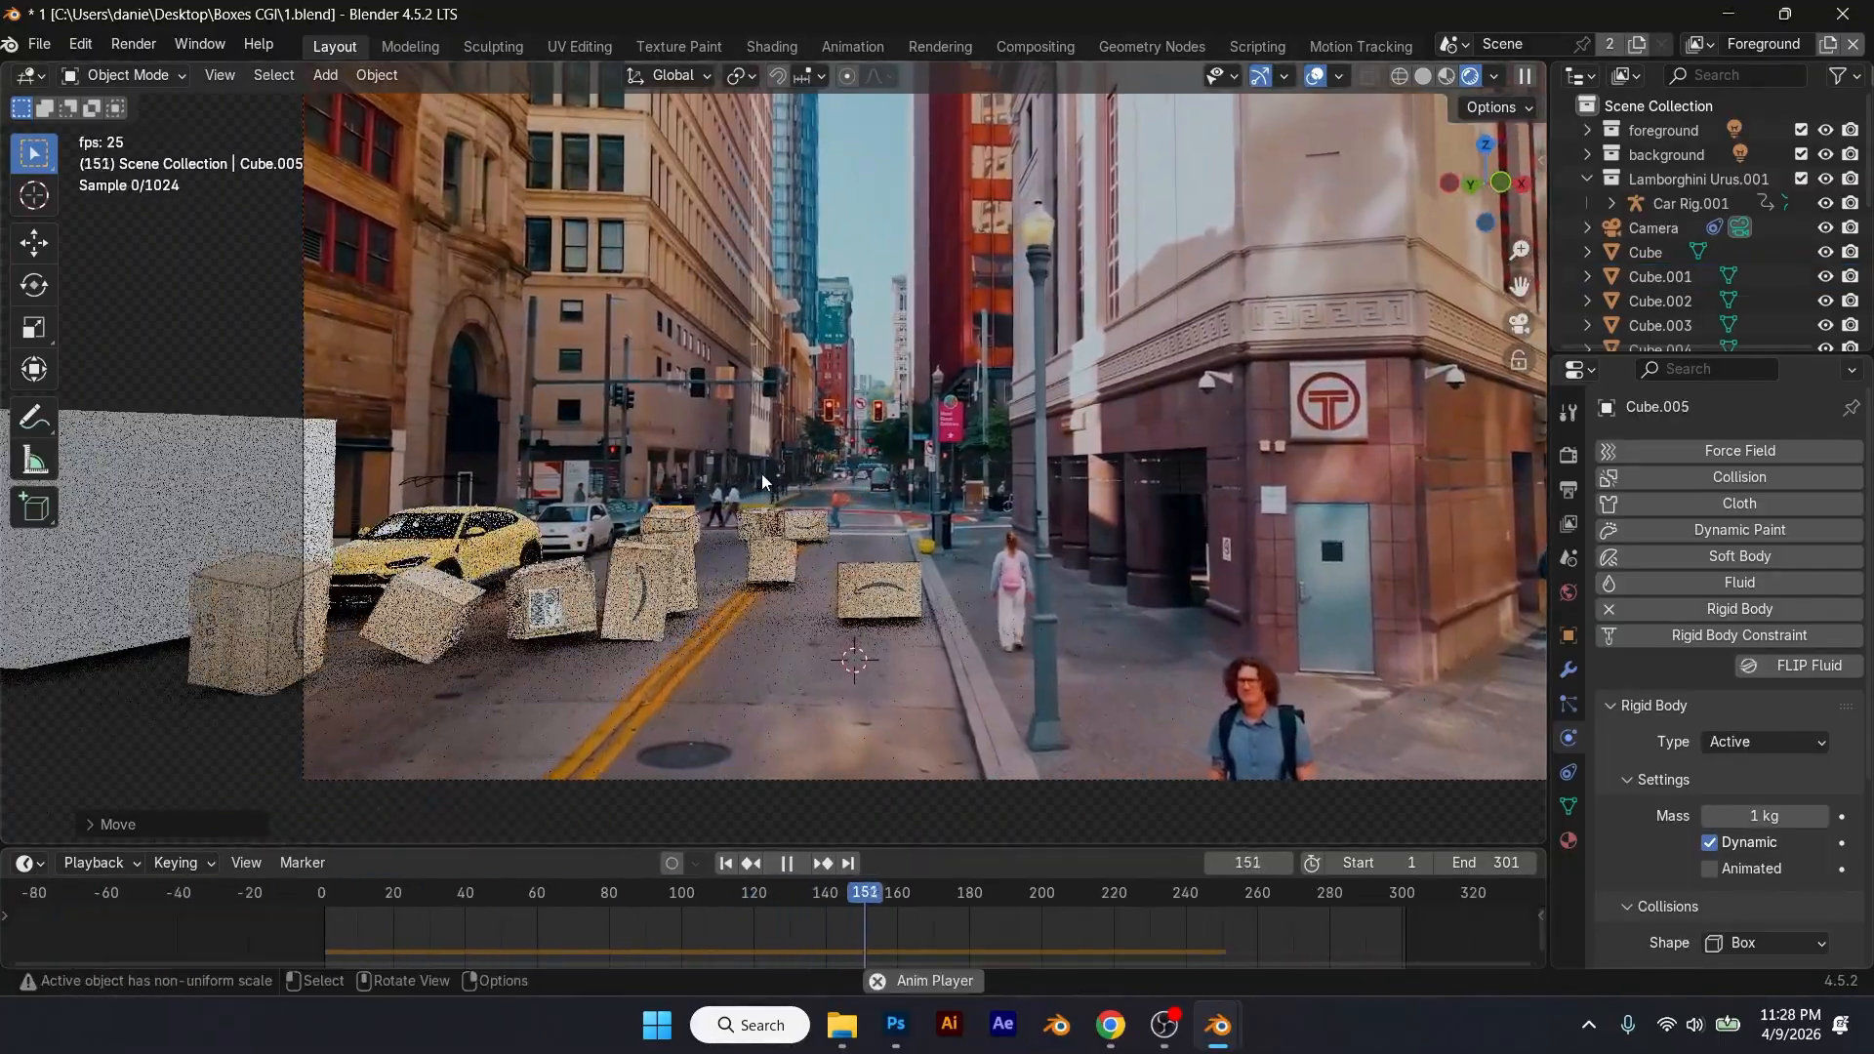
{"action": "key", "text": "space"}
Step: Turn the truck's collider cube into a shadow catcher in its object visibility settings
{"action": "left_click", "coordinate": [244, 471]}
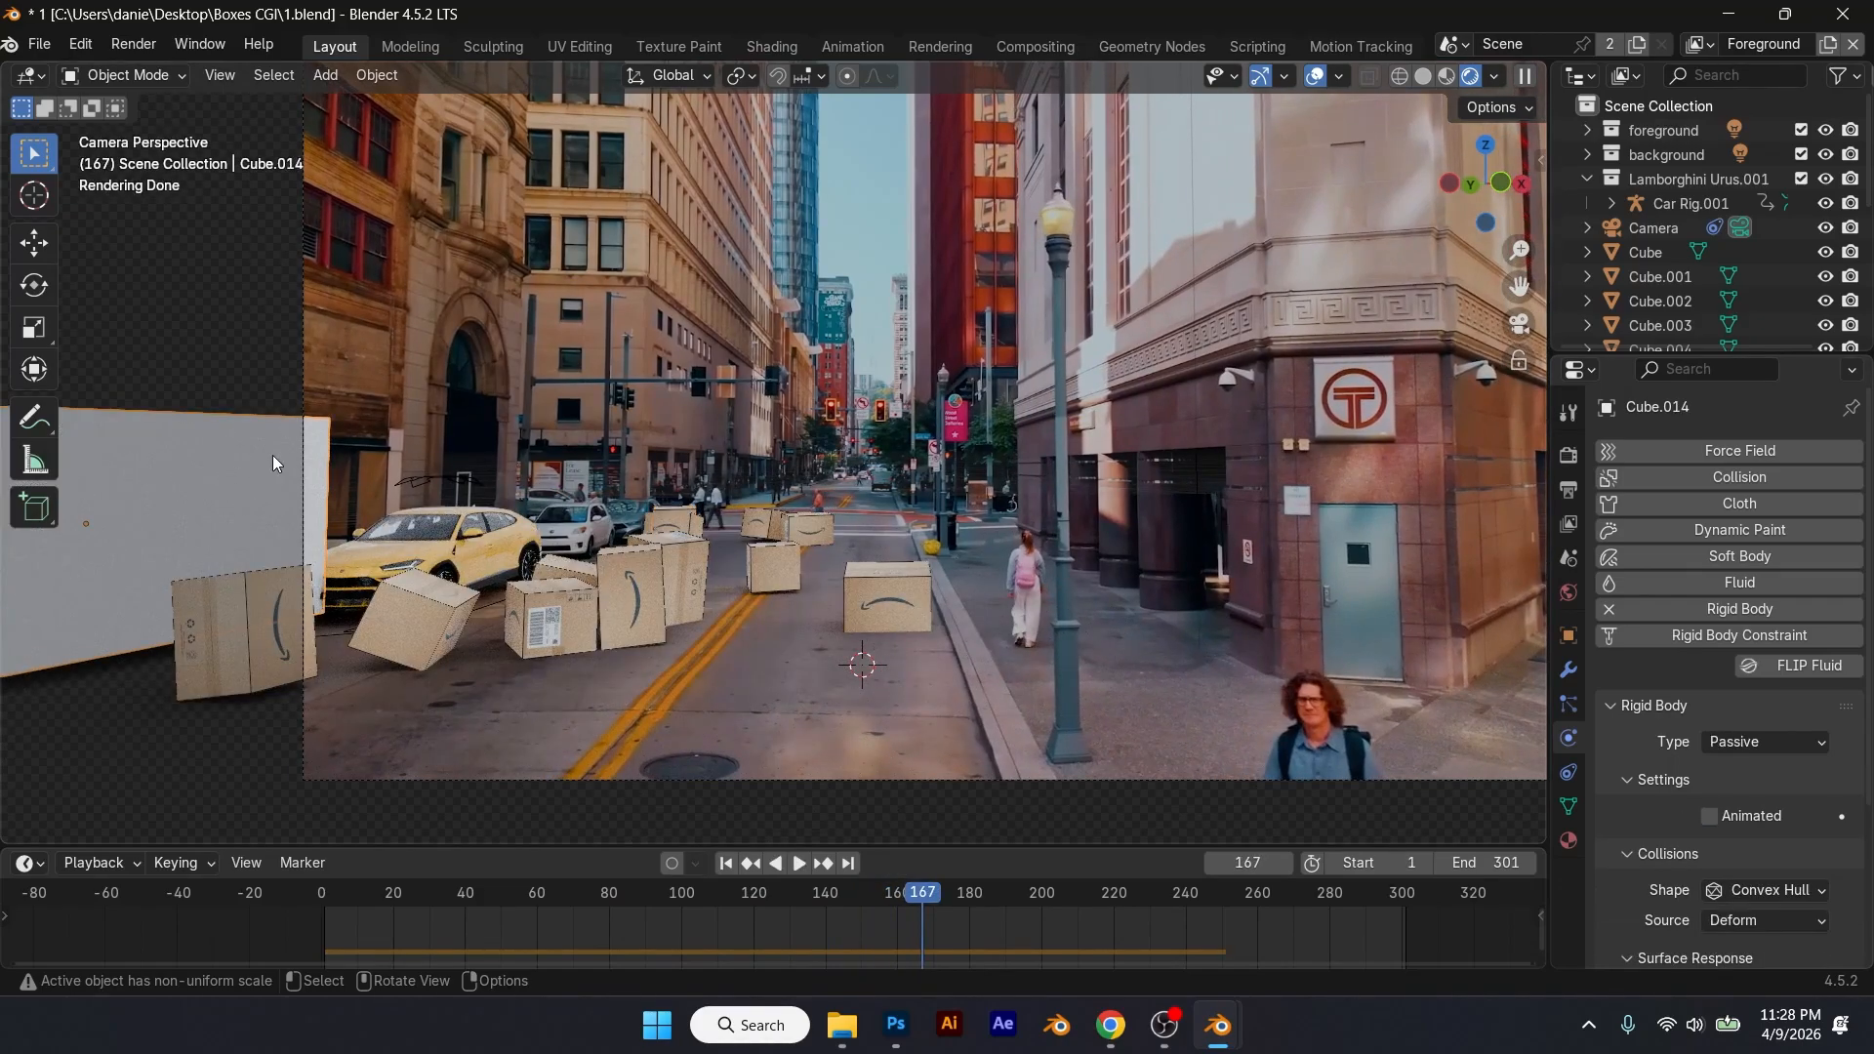
{"action": "left_click", "coordinate": [1569, 635]}
{"action": "scroll", "coordinate": [1626, 809], "scroll_direction": "down", "scroll_amount": 7}
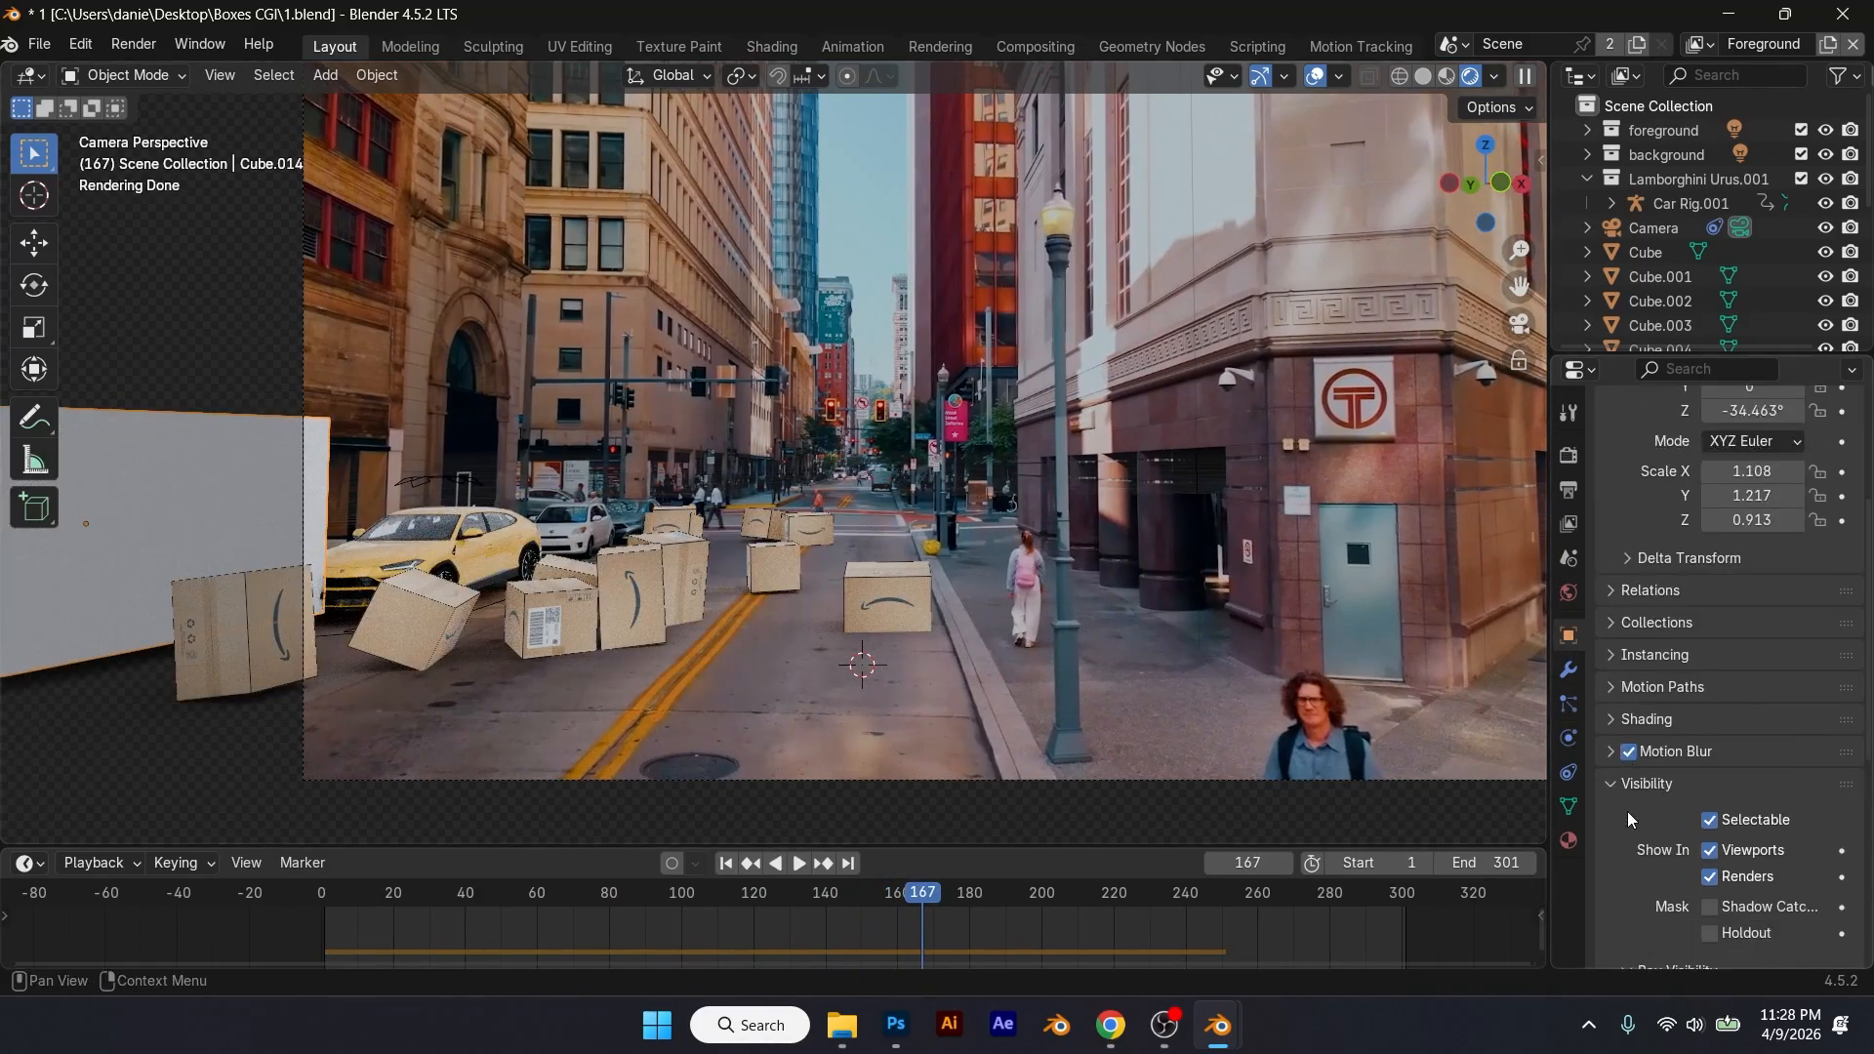
{"action": "left_click", "coordinate": [1709, 907]}
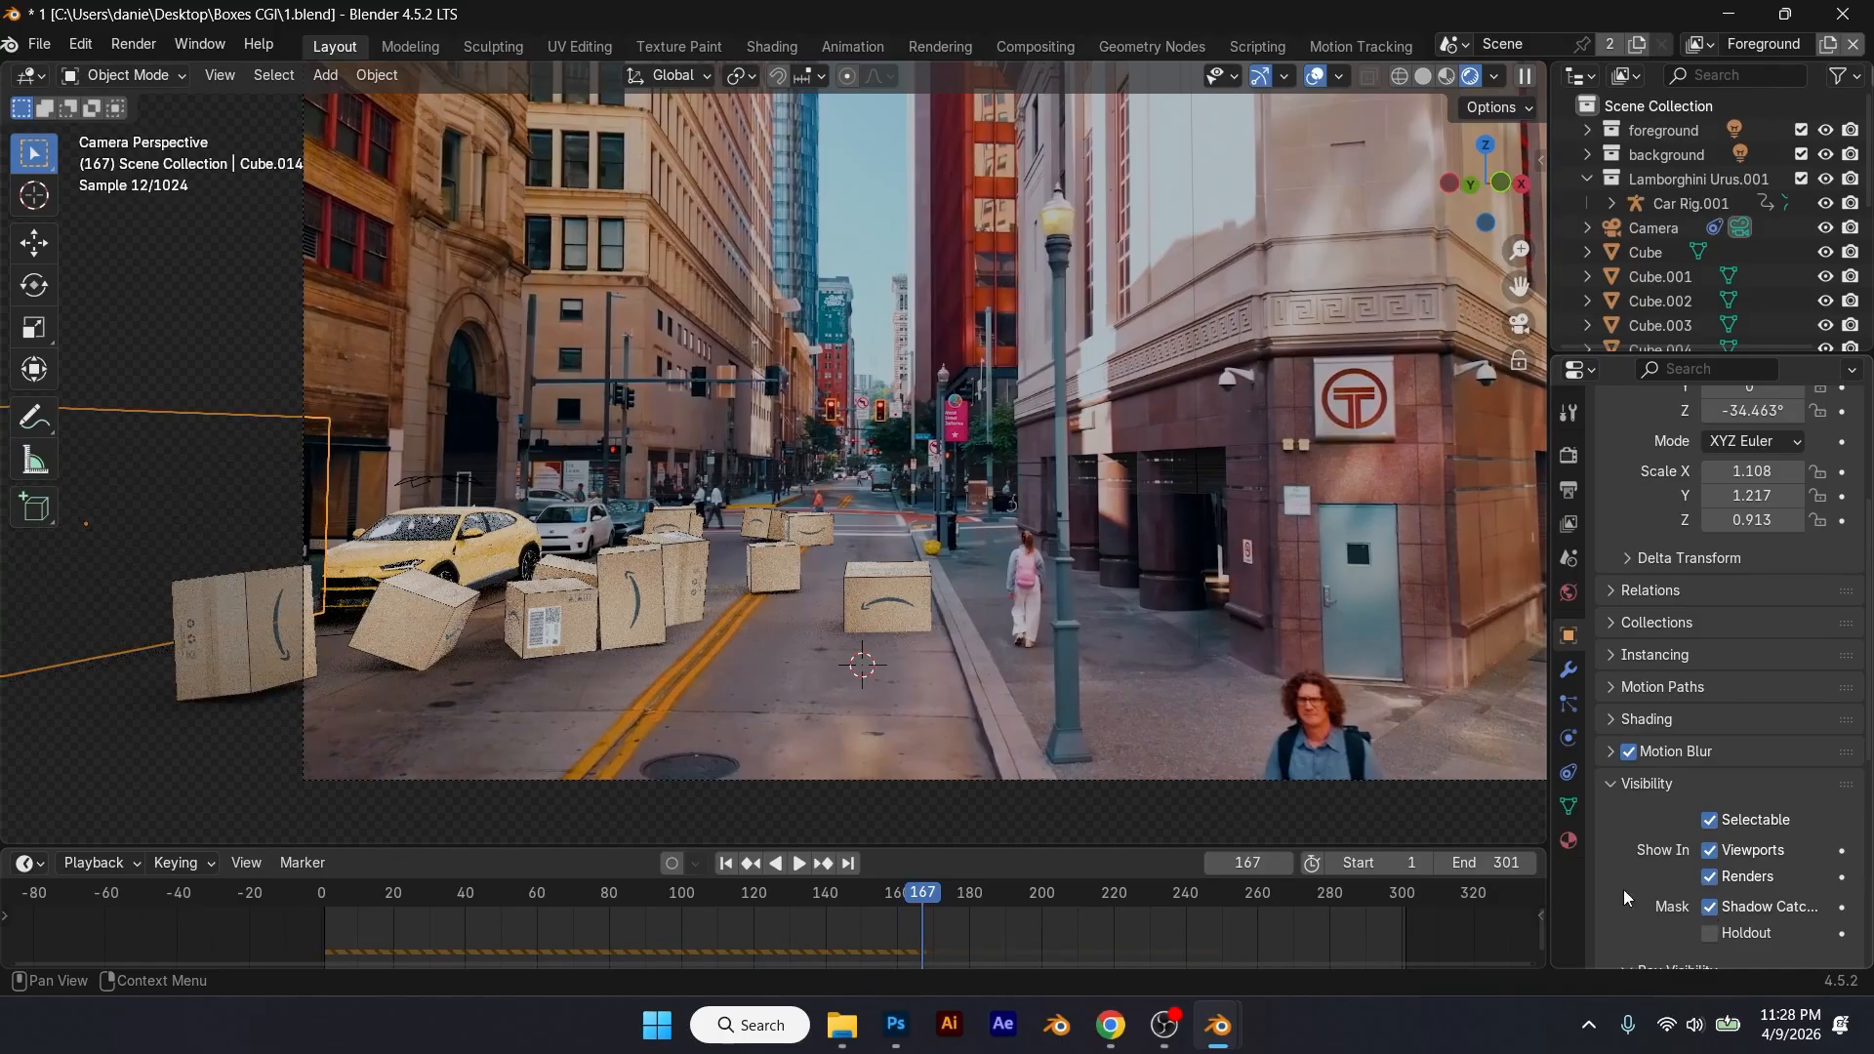
Step: Go back to frame 1, shift the truck's collider cube slightly to fit the truck, and scale it along Z to 0.825
{"action": "left_click", "coordinate": [729, 866]}
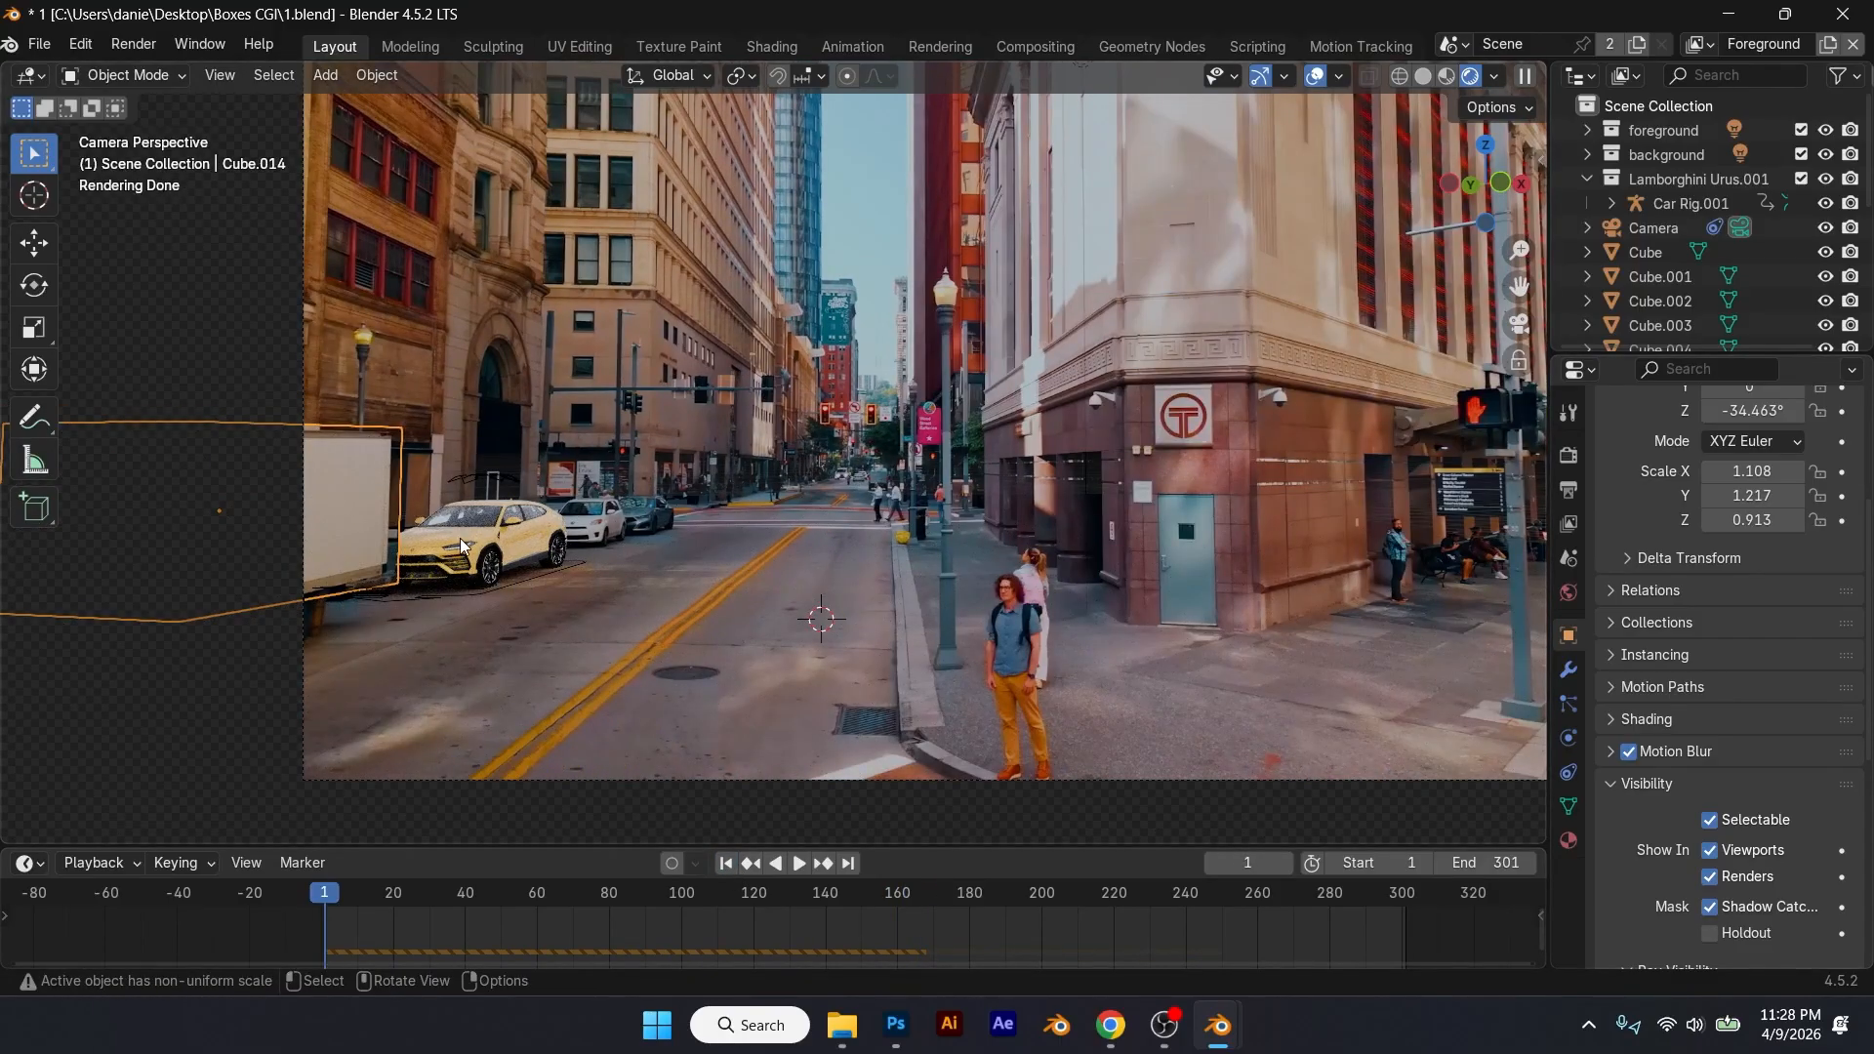
{"action": "key", "text": "g"}
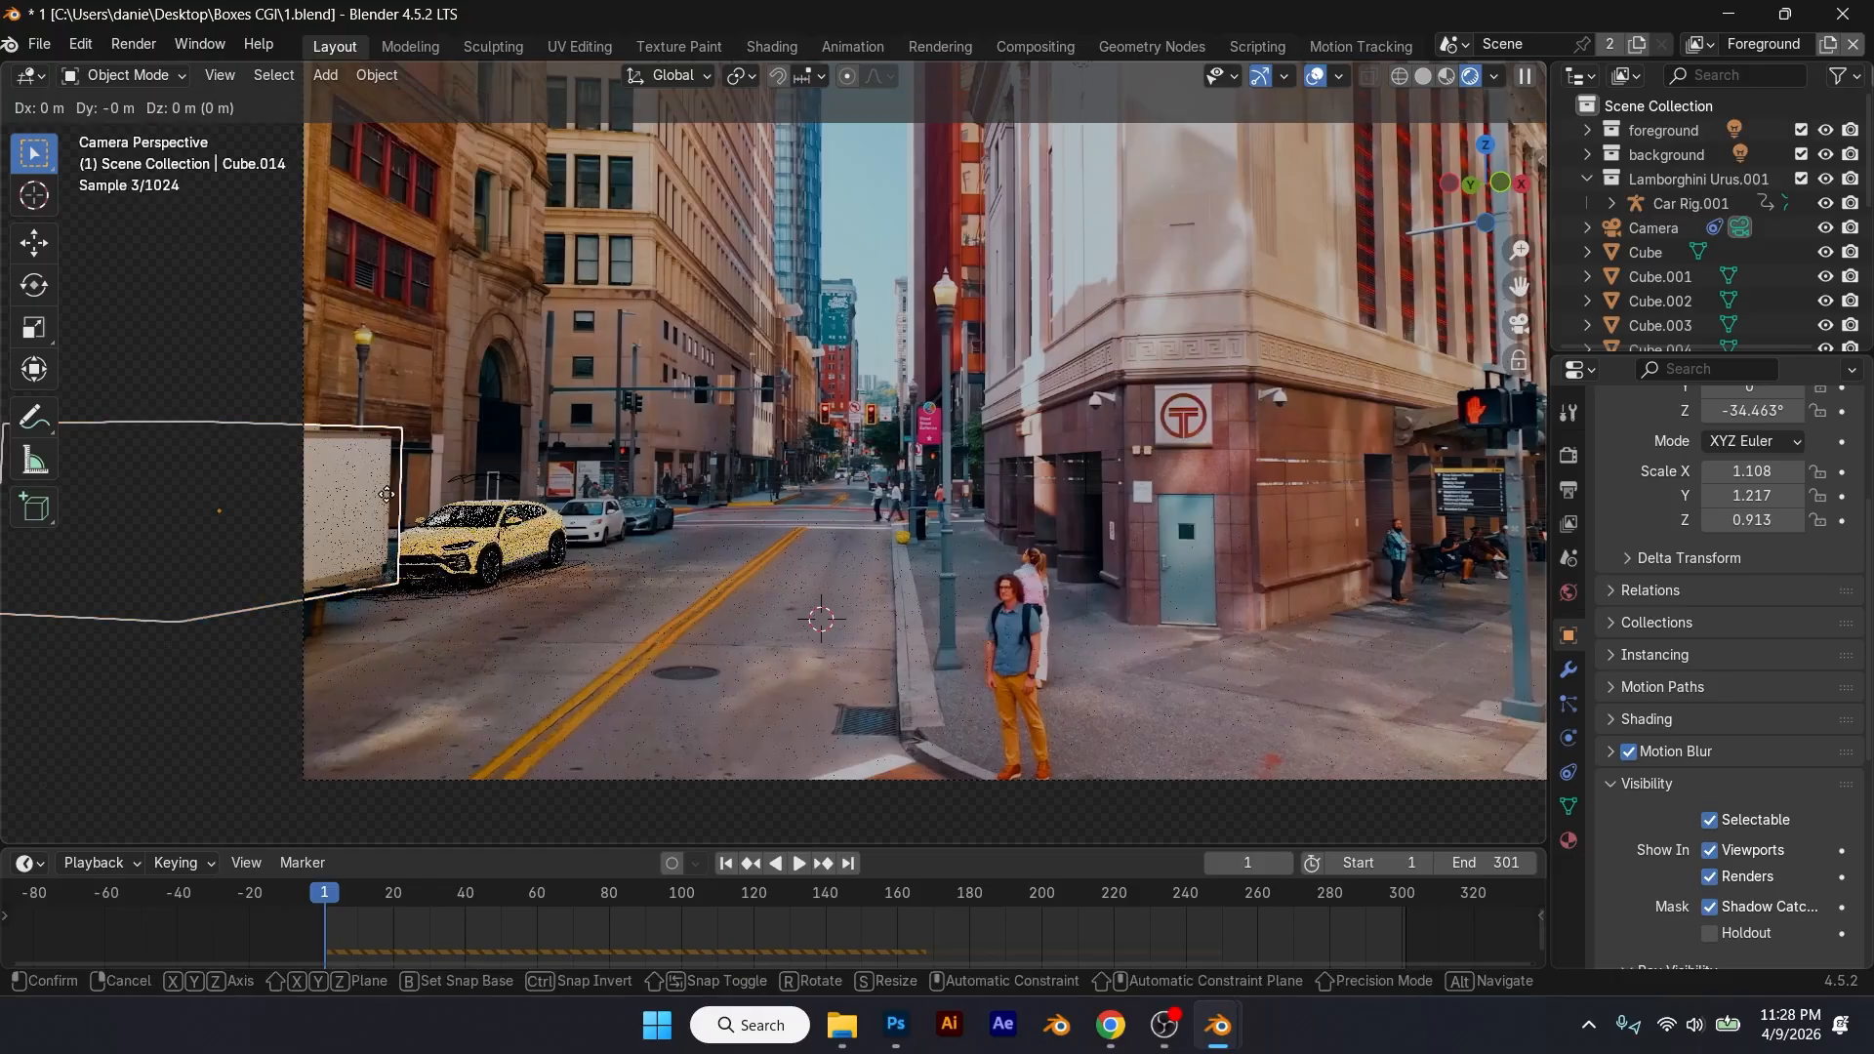
{"action": "left_click", "coordinate": [369, 505]}
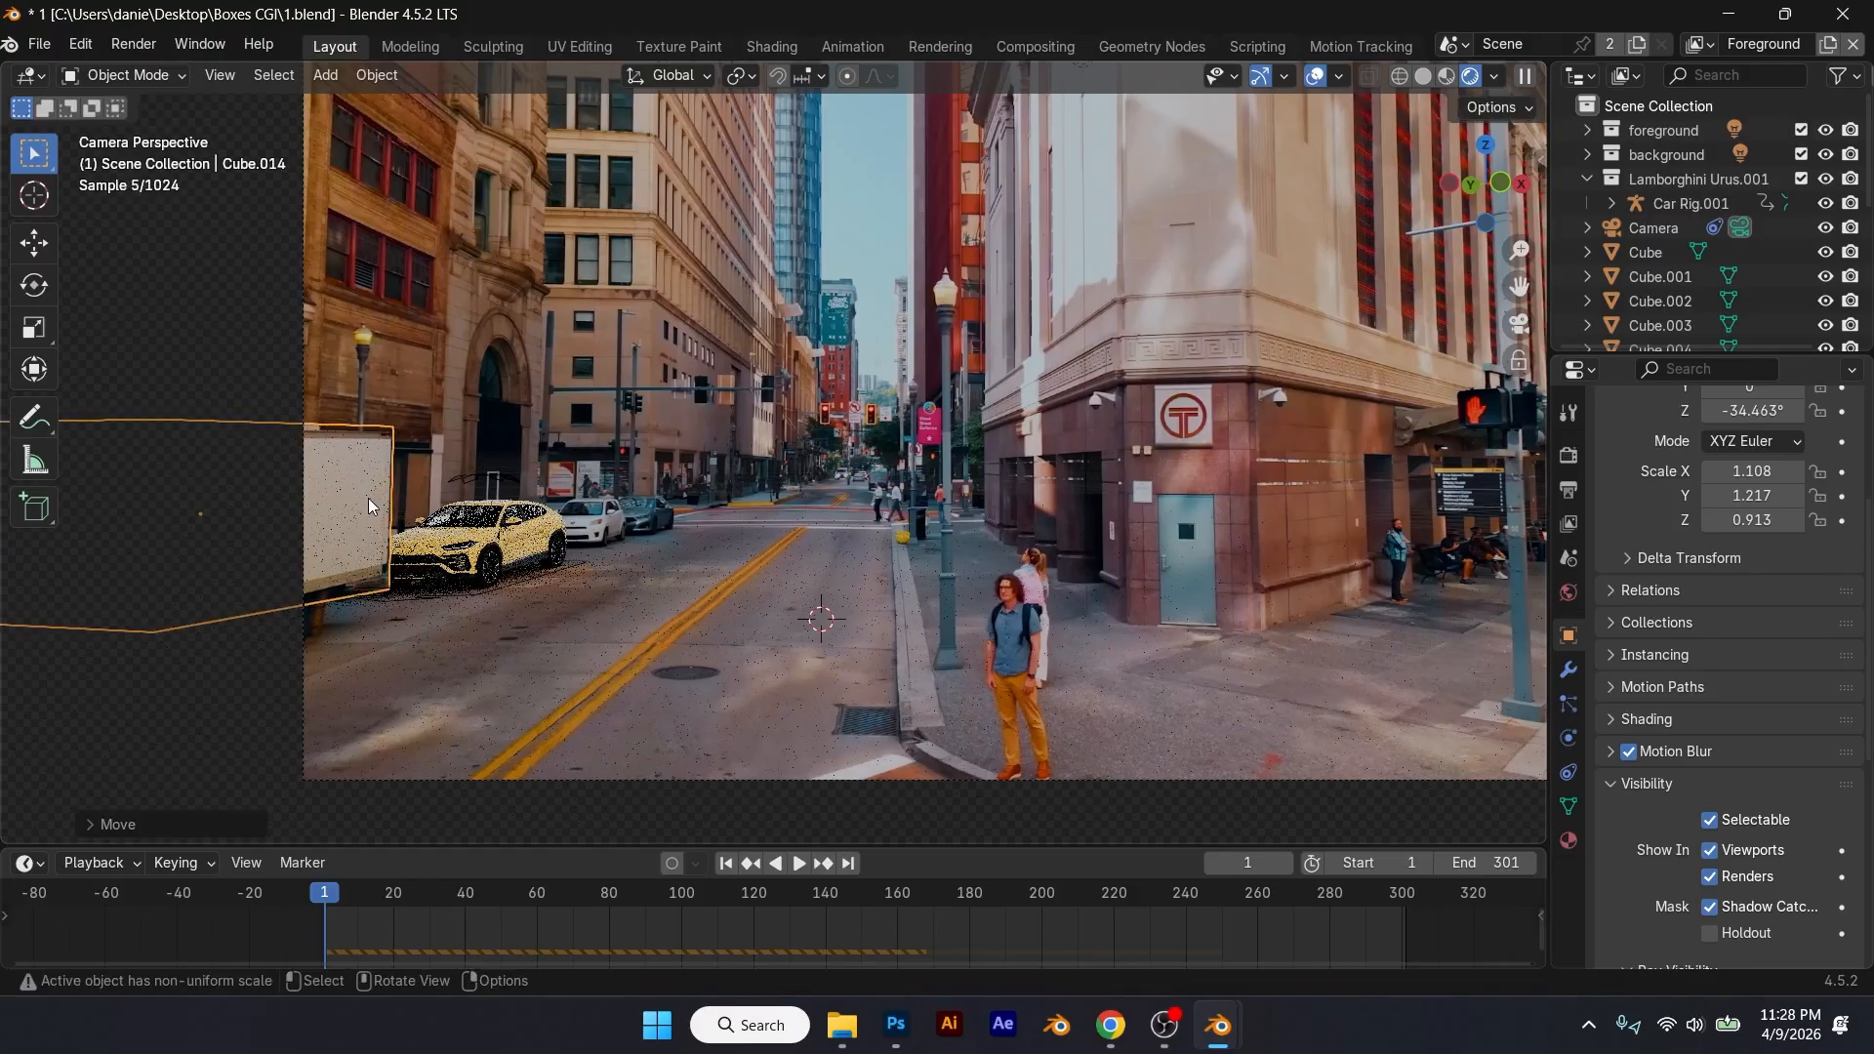
{"action": "key", "text": "s"}
{"action": "key", "text": "z"}
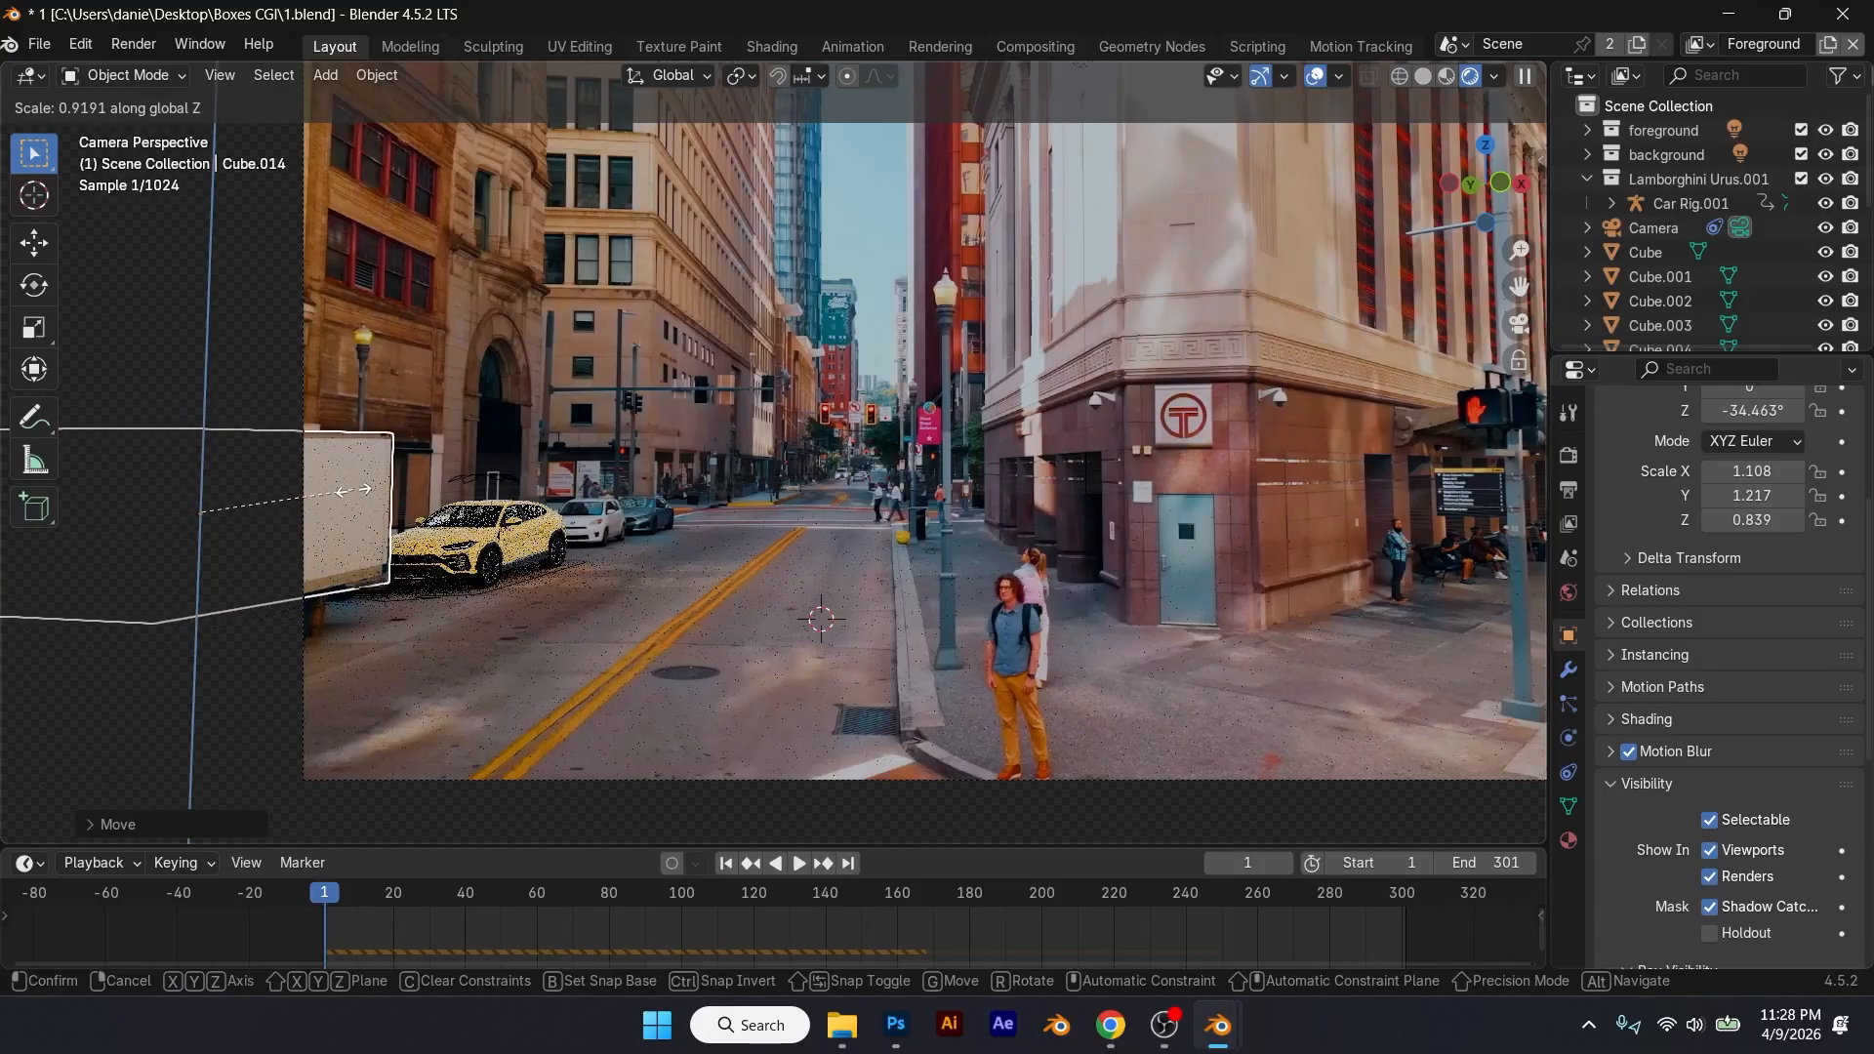
{"action": "left_click", "coordinate": [351, 494]}
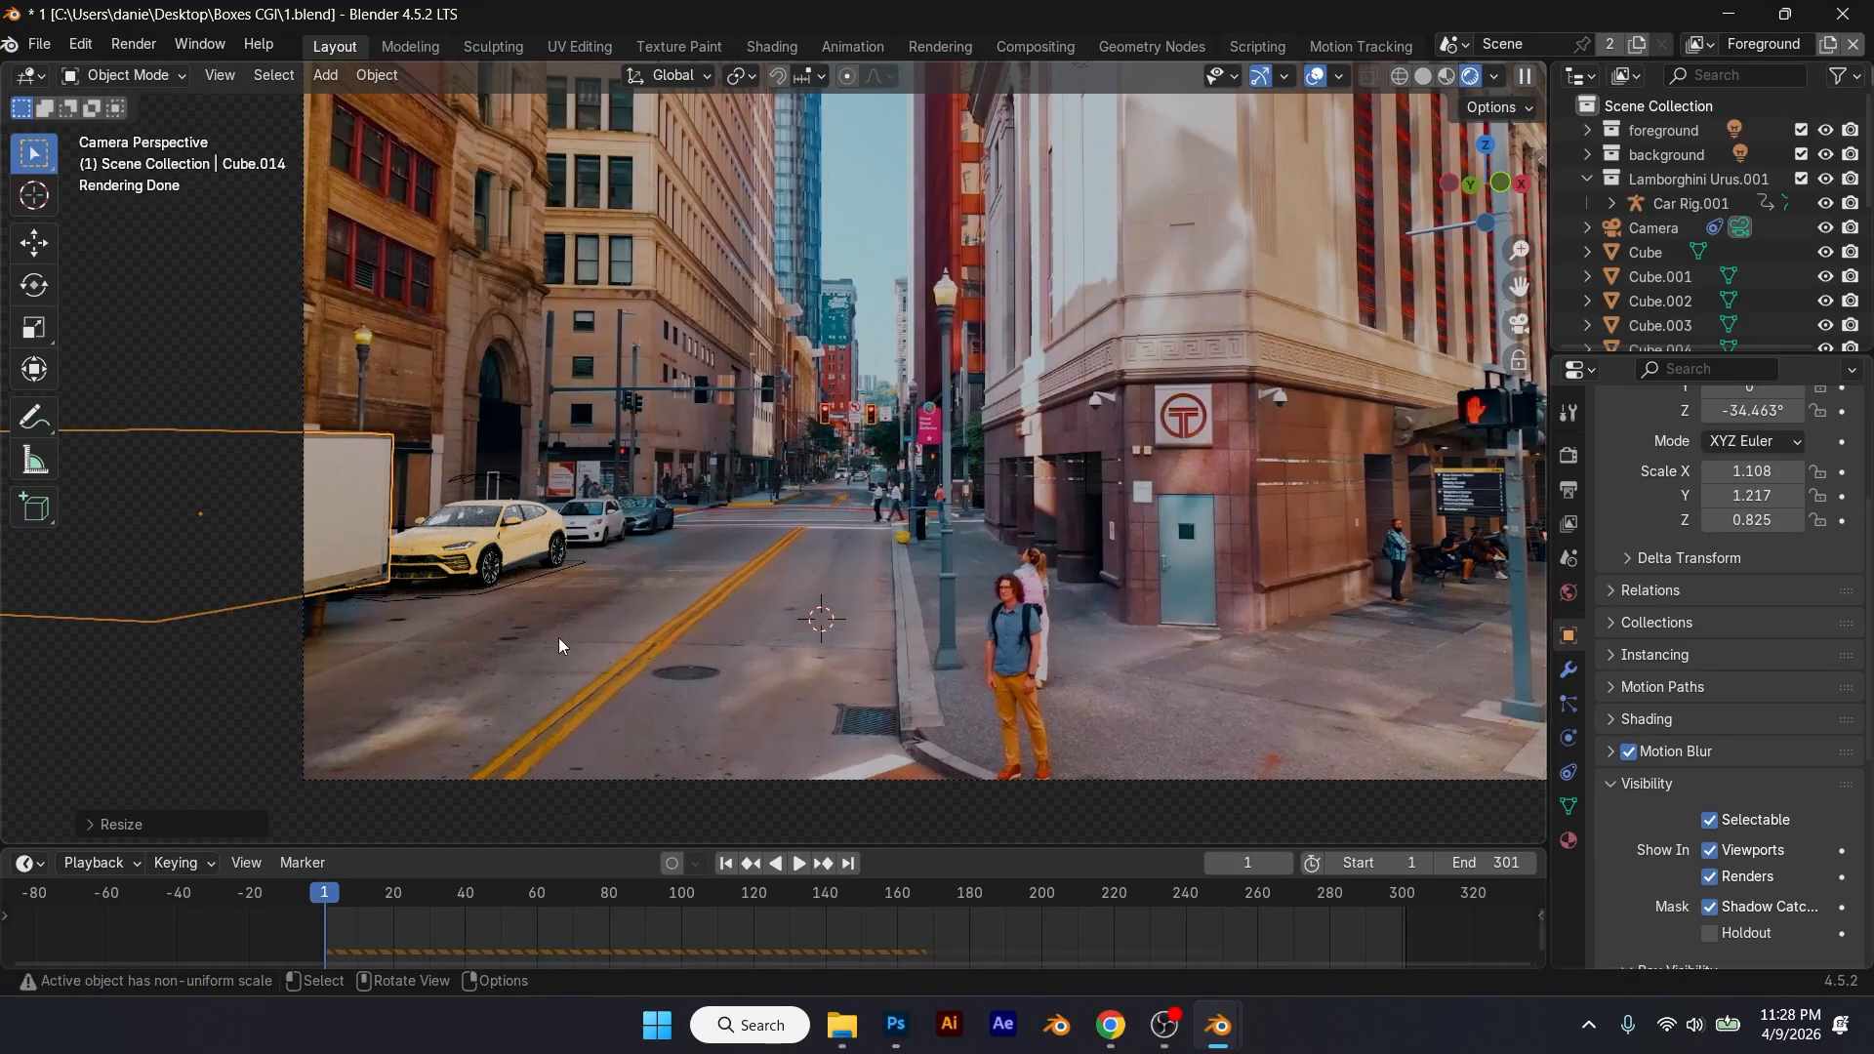
Step: Reposition the leftmost falling box above the street and replay the simulation, stopping at frame 232
{"action": "key", "text": "space"}
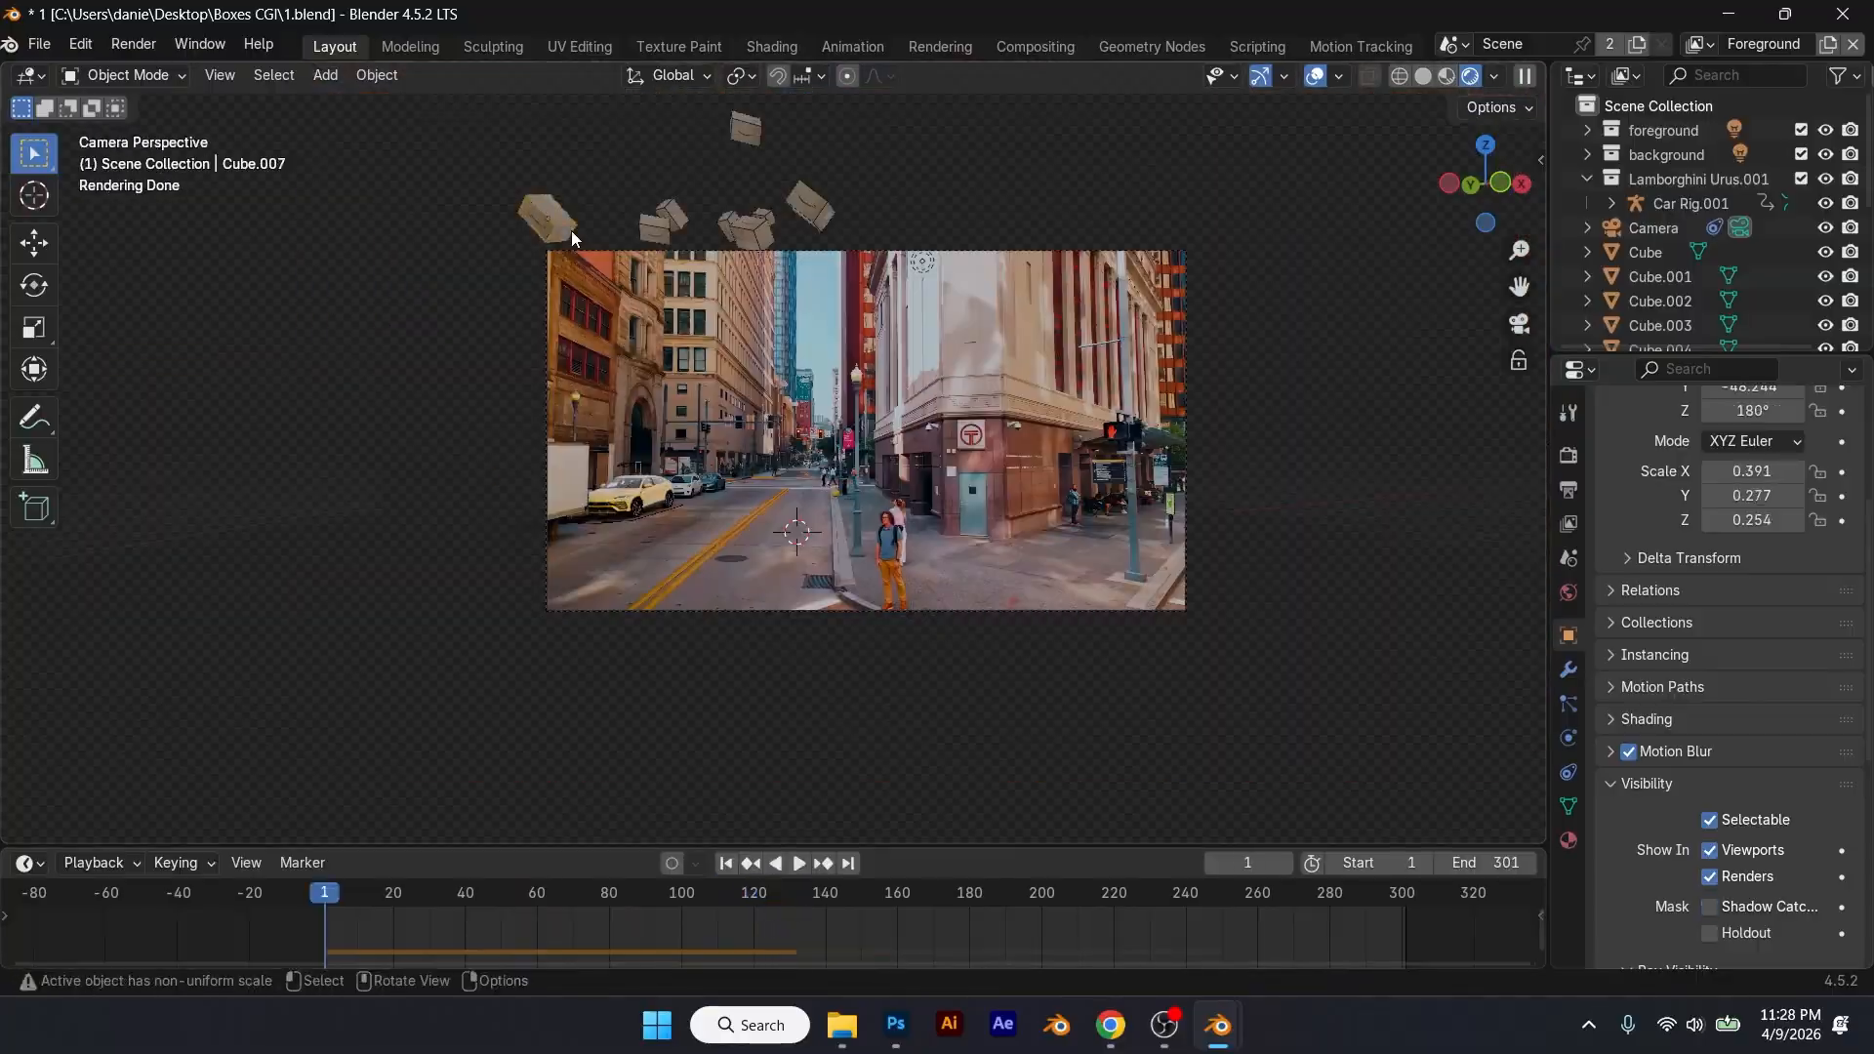
{"action": "key", "text": "g"}
{"action": "left_click", "coordinate": [582, 251]}
{"action": "scroll", "coordinate": [777, 540], "scroll_direction": "up", "scroll_amount": 2}
{"action": "key", "text": "space"}
{"action": "scroll", "coordinate": [662, 425], "scroll_direction": "up", "scroll_amount": 2}
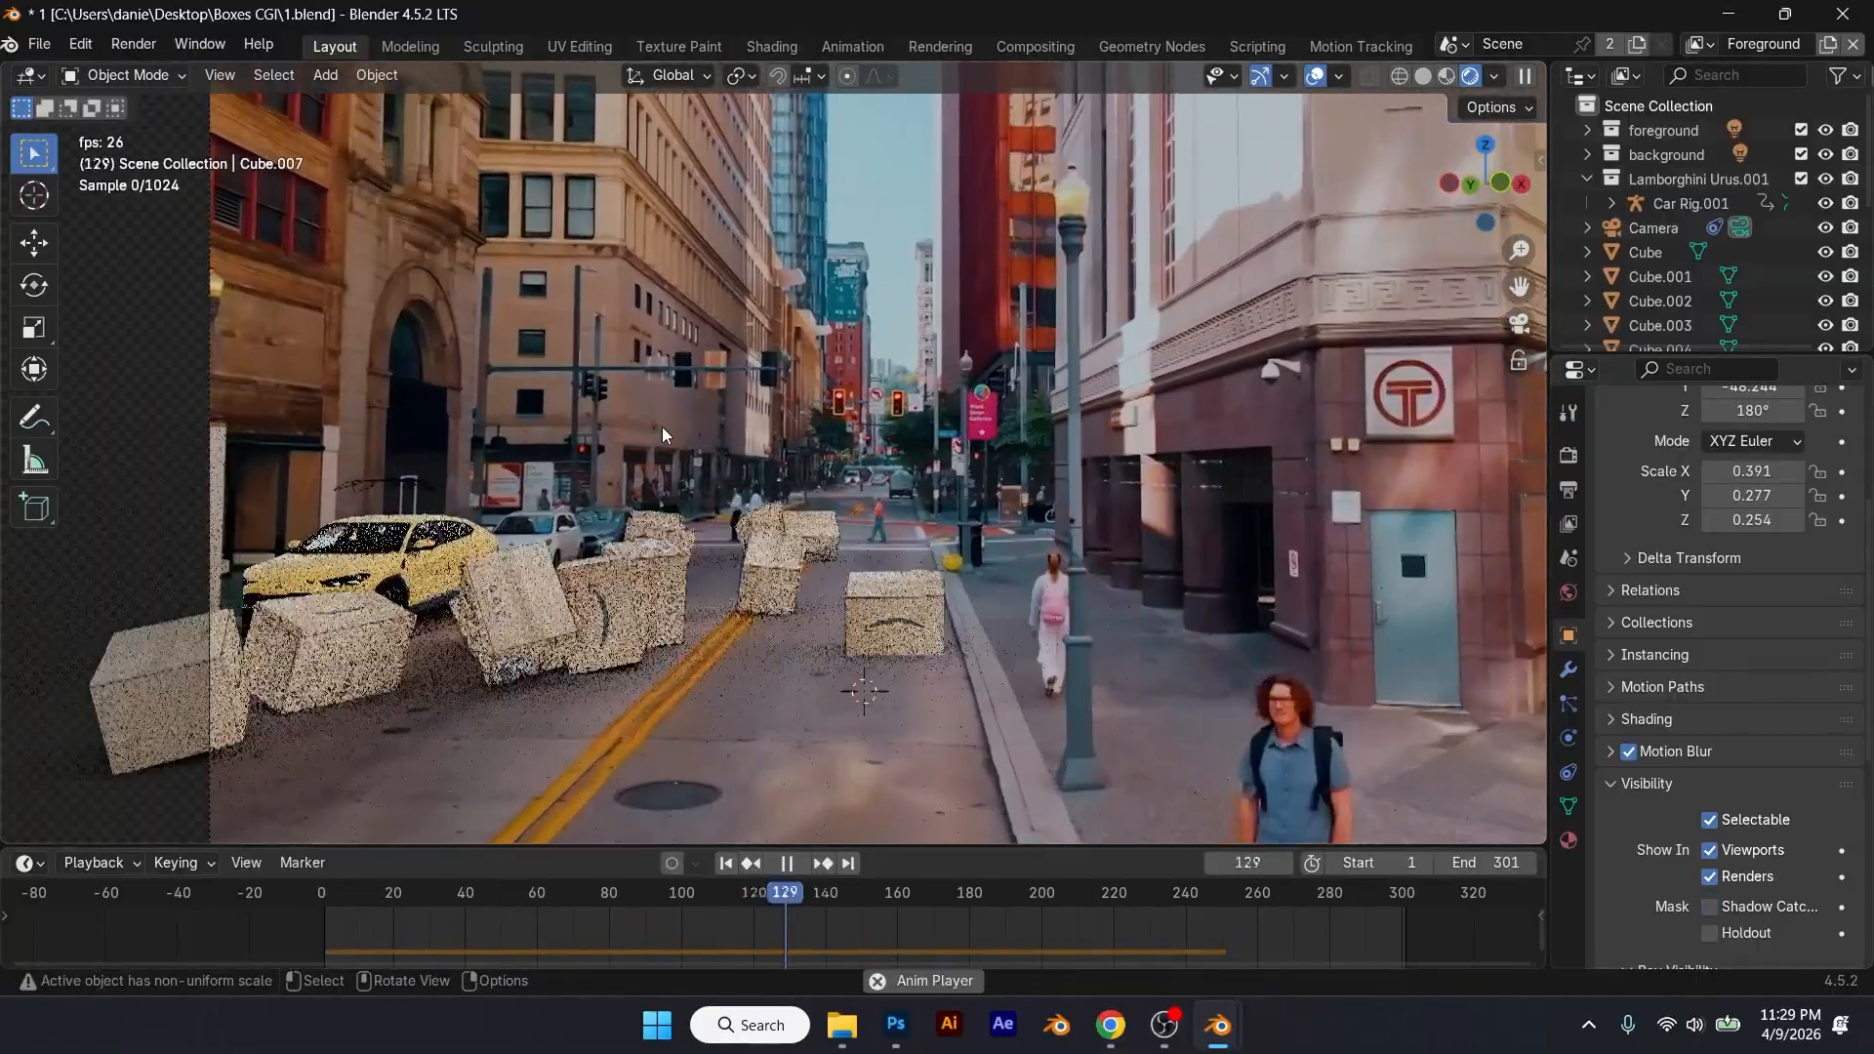
{"action": "key", "text": "space"}
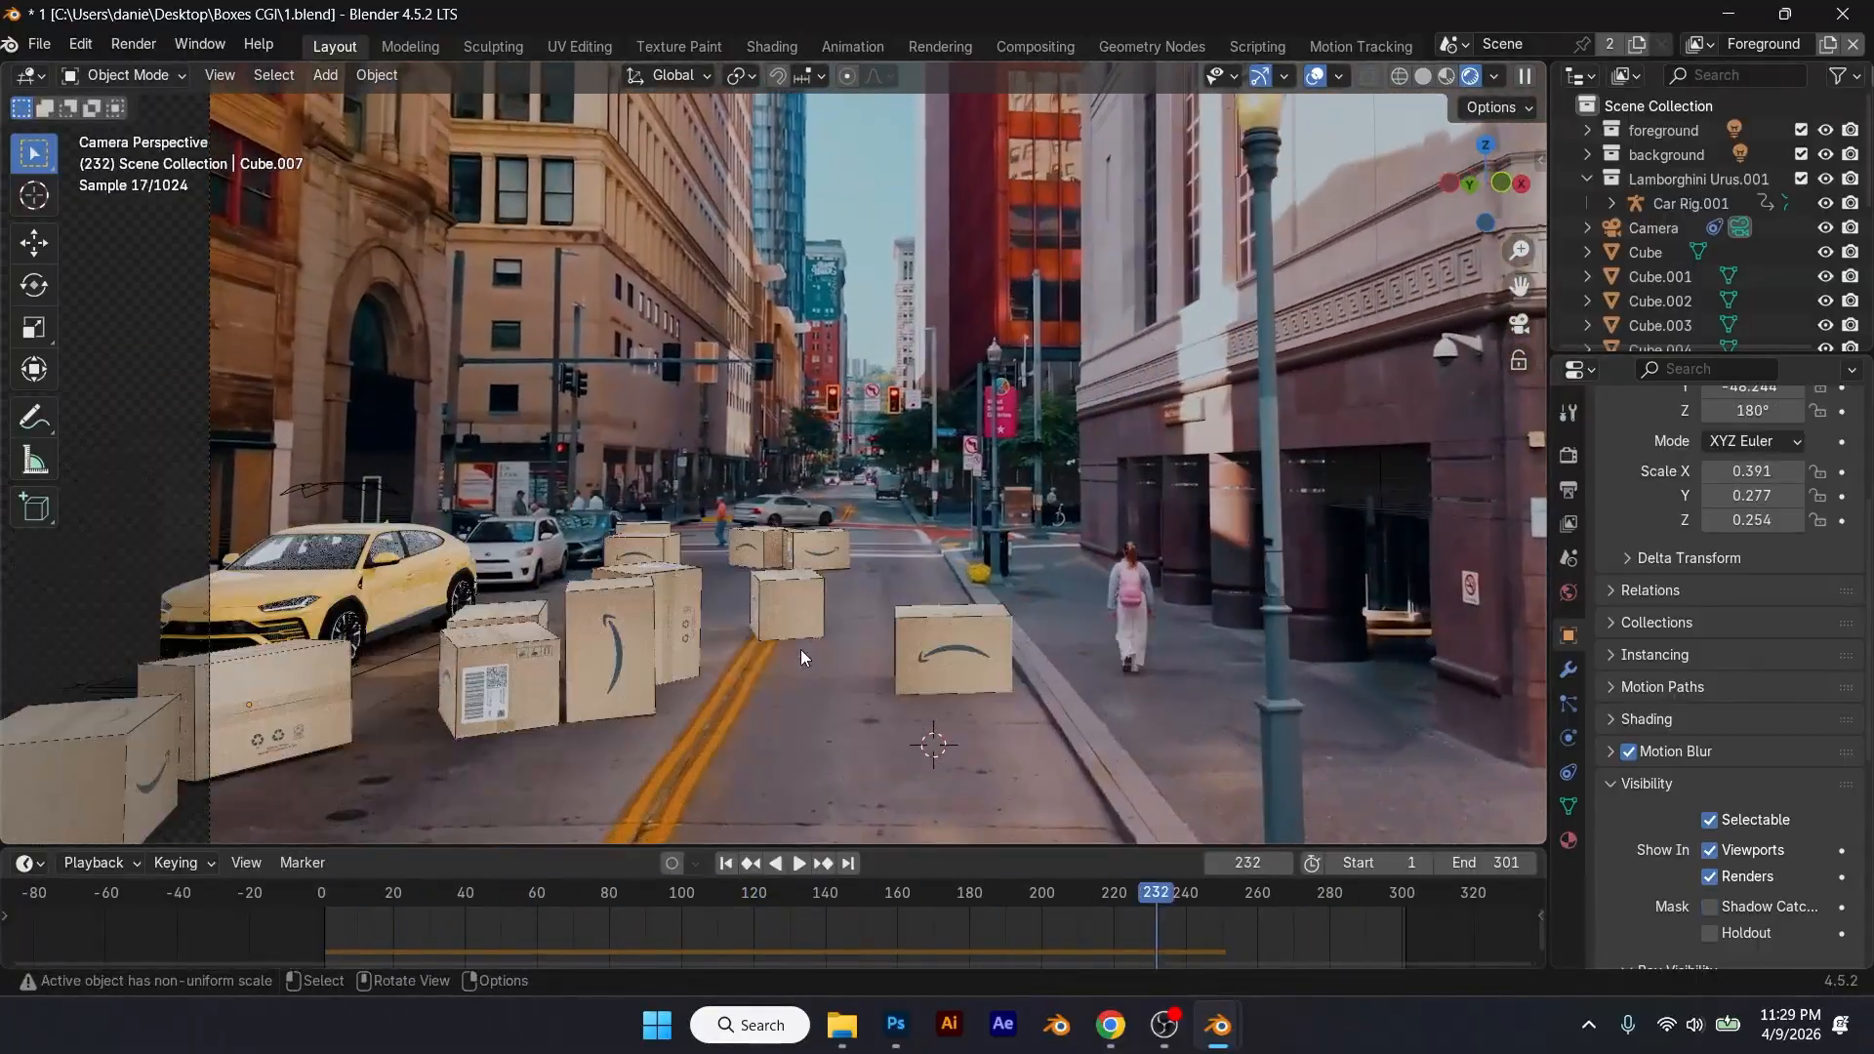
Step: Save the file and lower the world background strength to 0.6
{"action": "key", "text": "ctrl+s"}
{"action": "left_click", "coordinate": [1569, 593]}
{"action": "left_click", "coordinate": [1735, 752]}
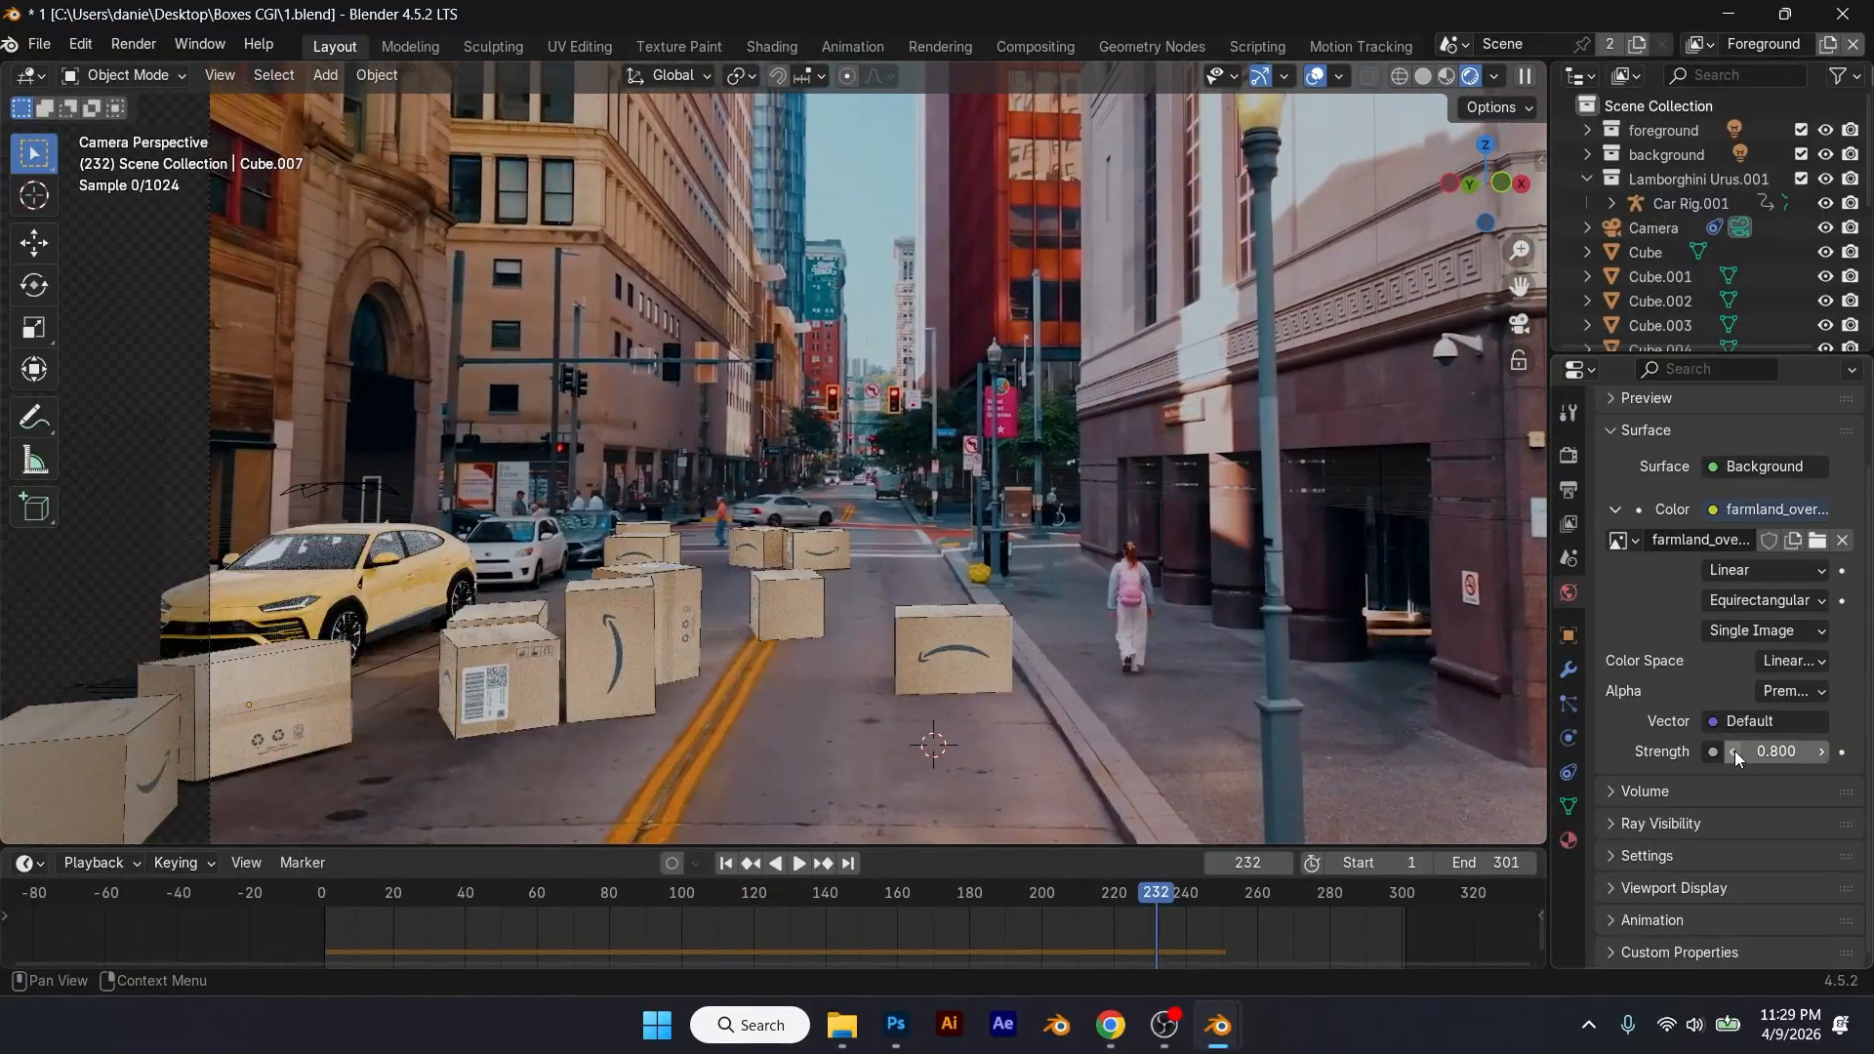
{"action": "left_click", "coordinate": [1736, 751]}
{"action": "left_click", "coordinate": [1736, 752]}
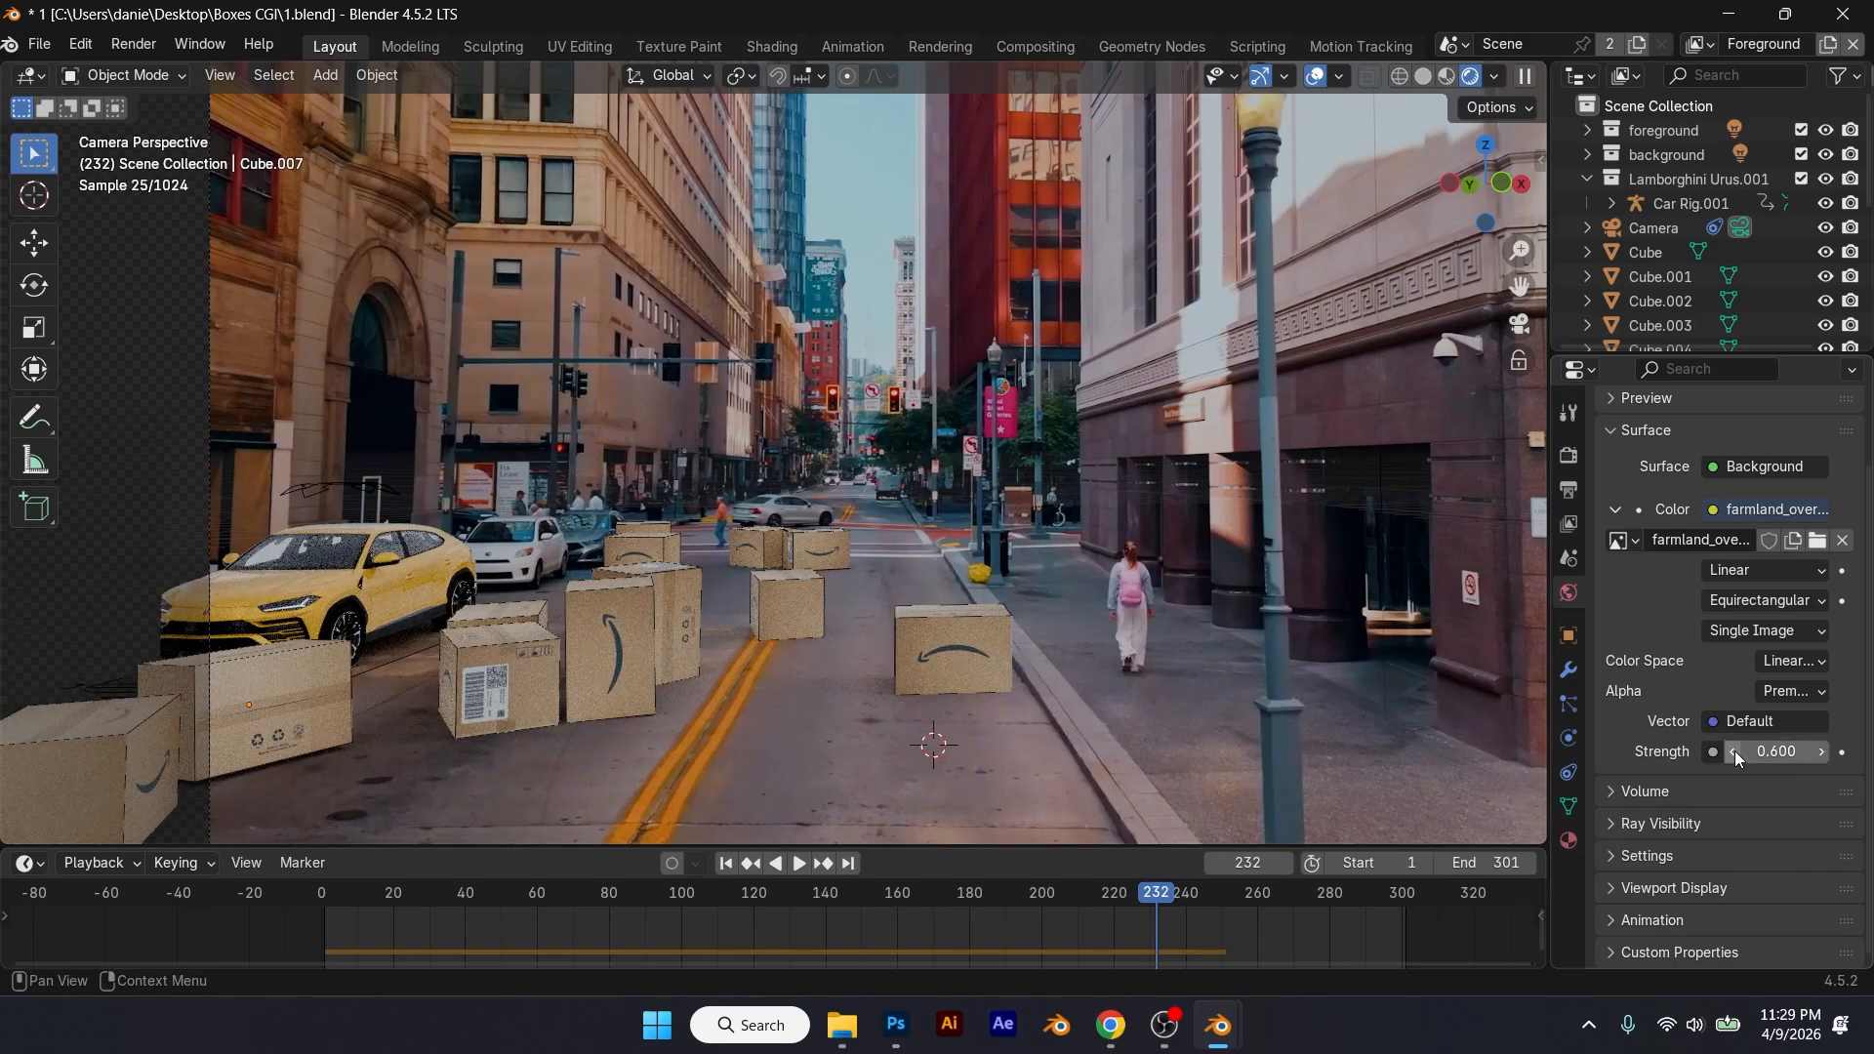
Step: Raise the computer's display brightness in the system quick settings, then close them
{"action": "left_click", "coordinate": [1722, 1001]}
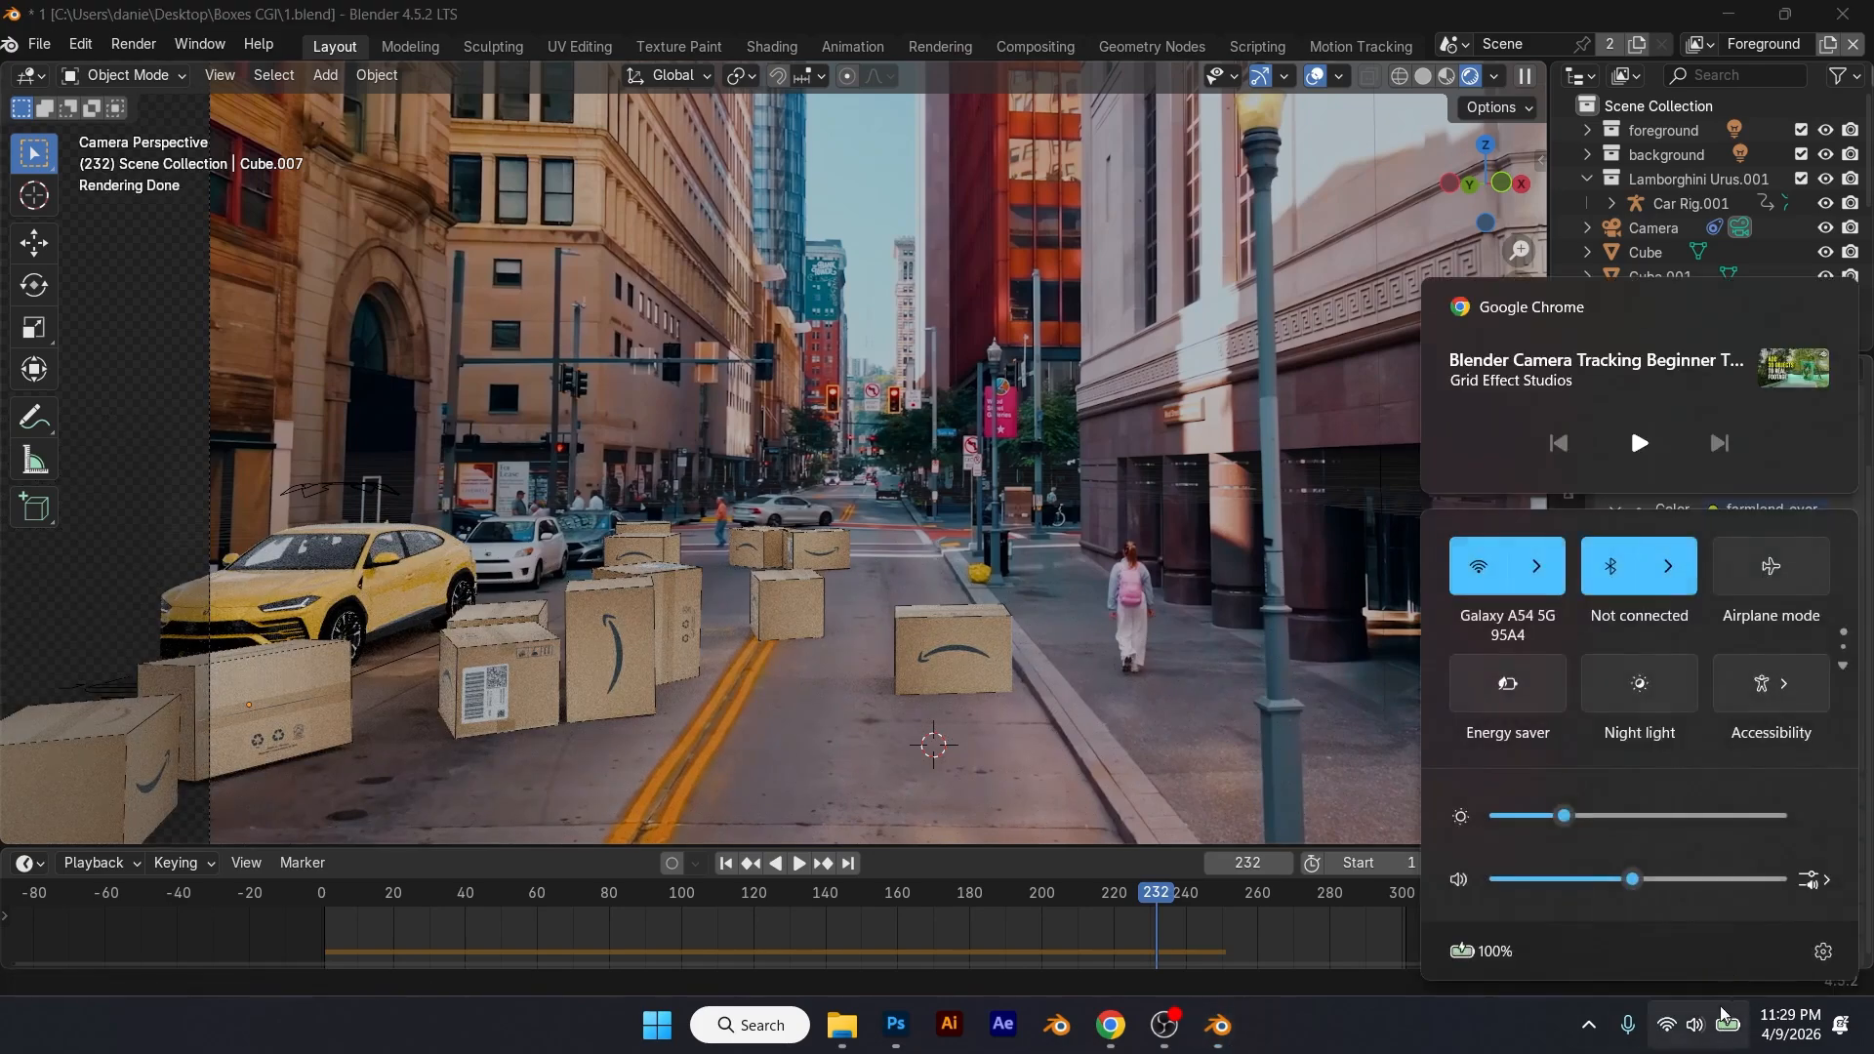
{"action": "left_click", "coordinate": [1776, 816]}
{"action": "left_click", "coordinate": [1652, 1007]}
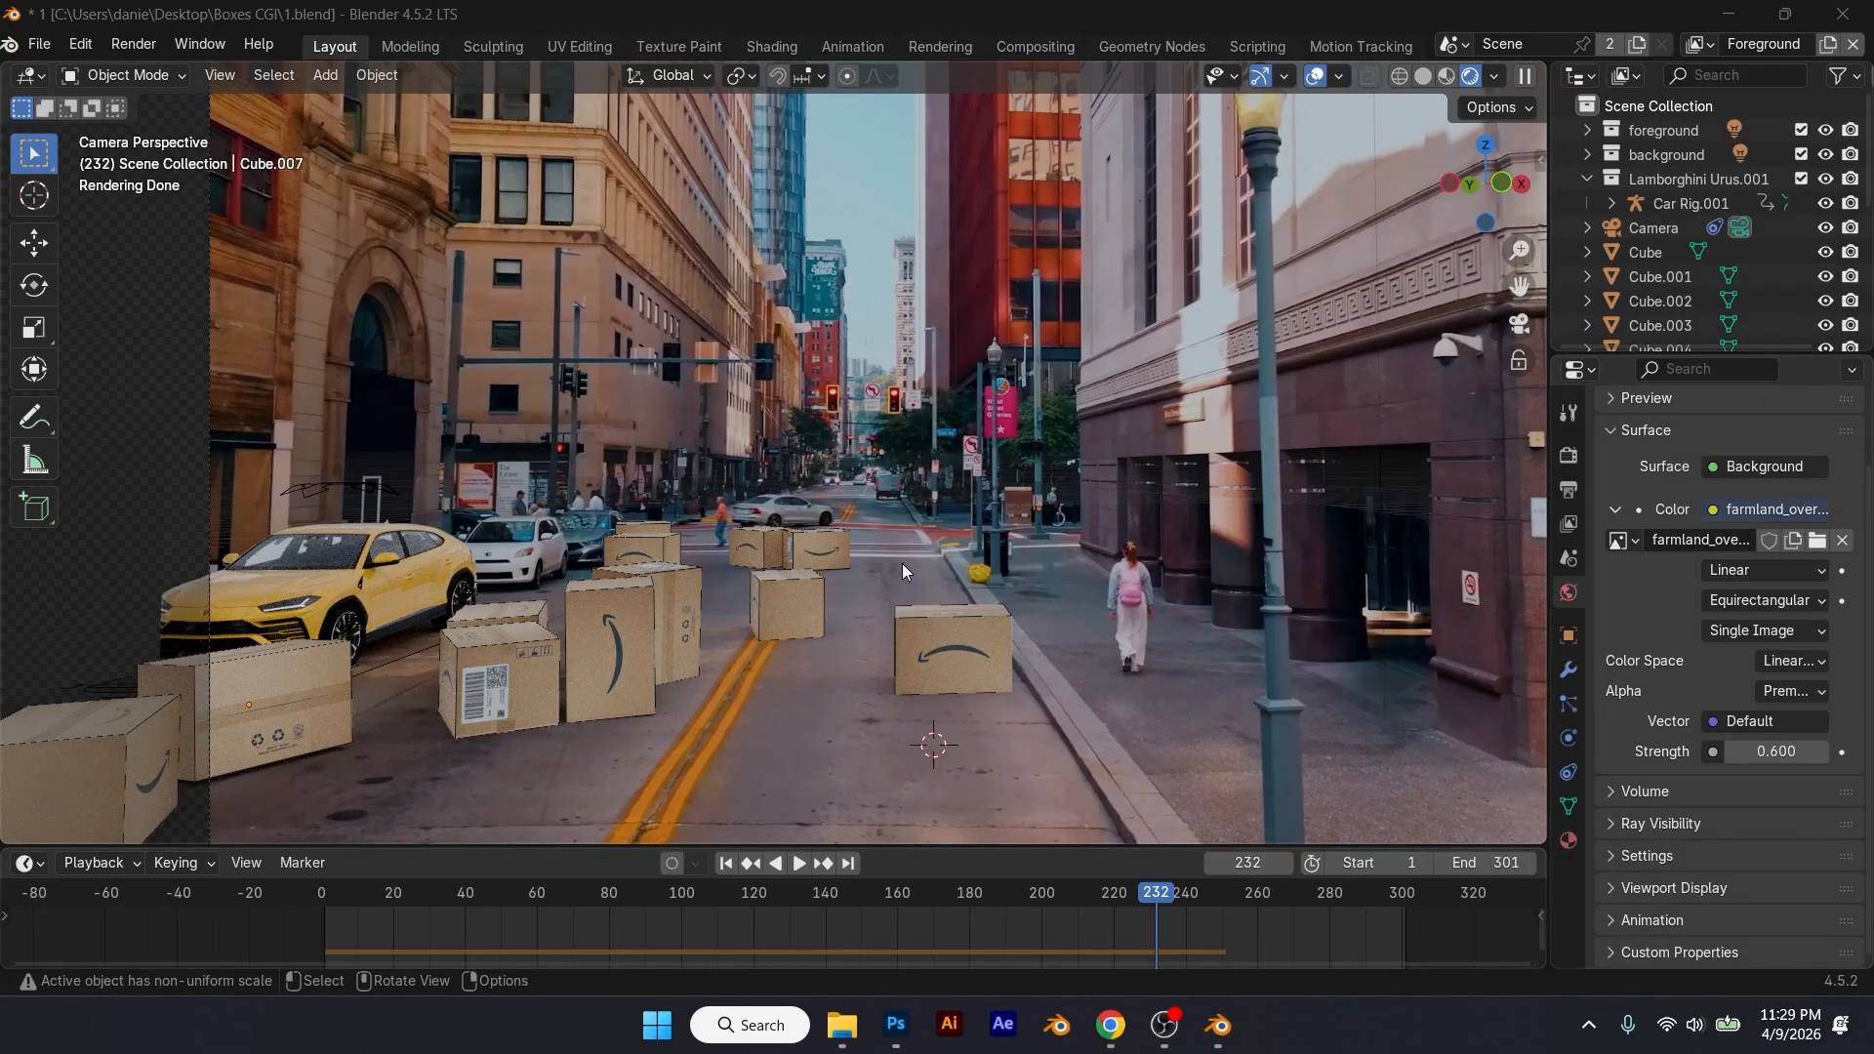
Step: Fine-tune the world background strength, trying 0.4 and settling on 0.5
{"action": "left_click", "coordinate": [1730, 757]}
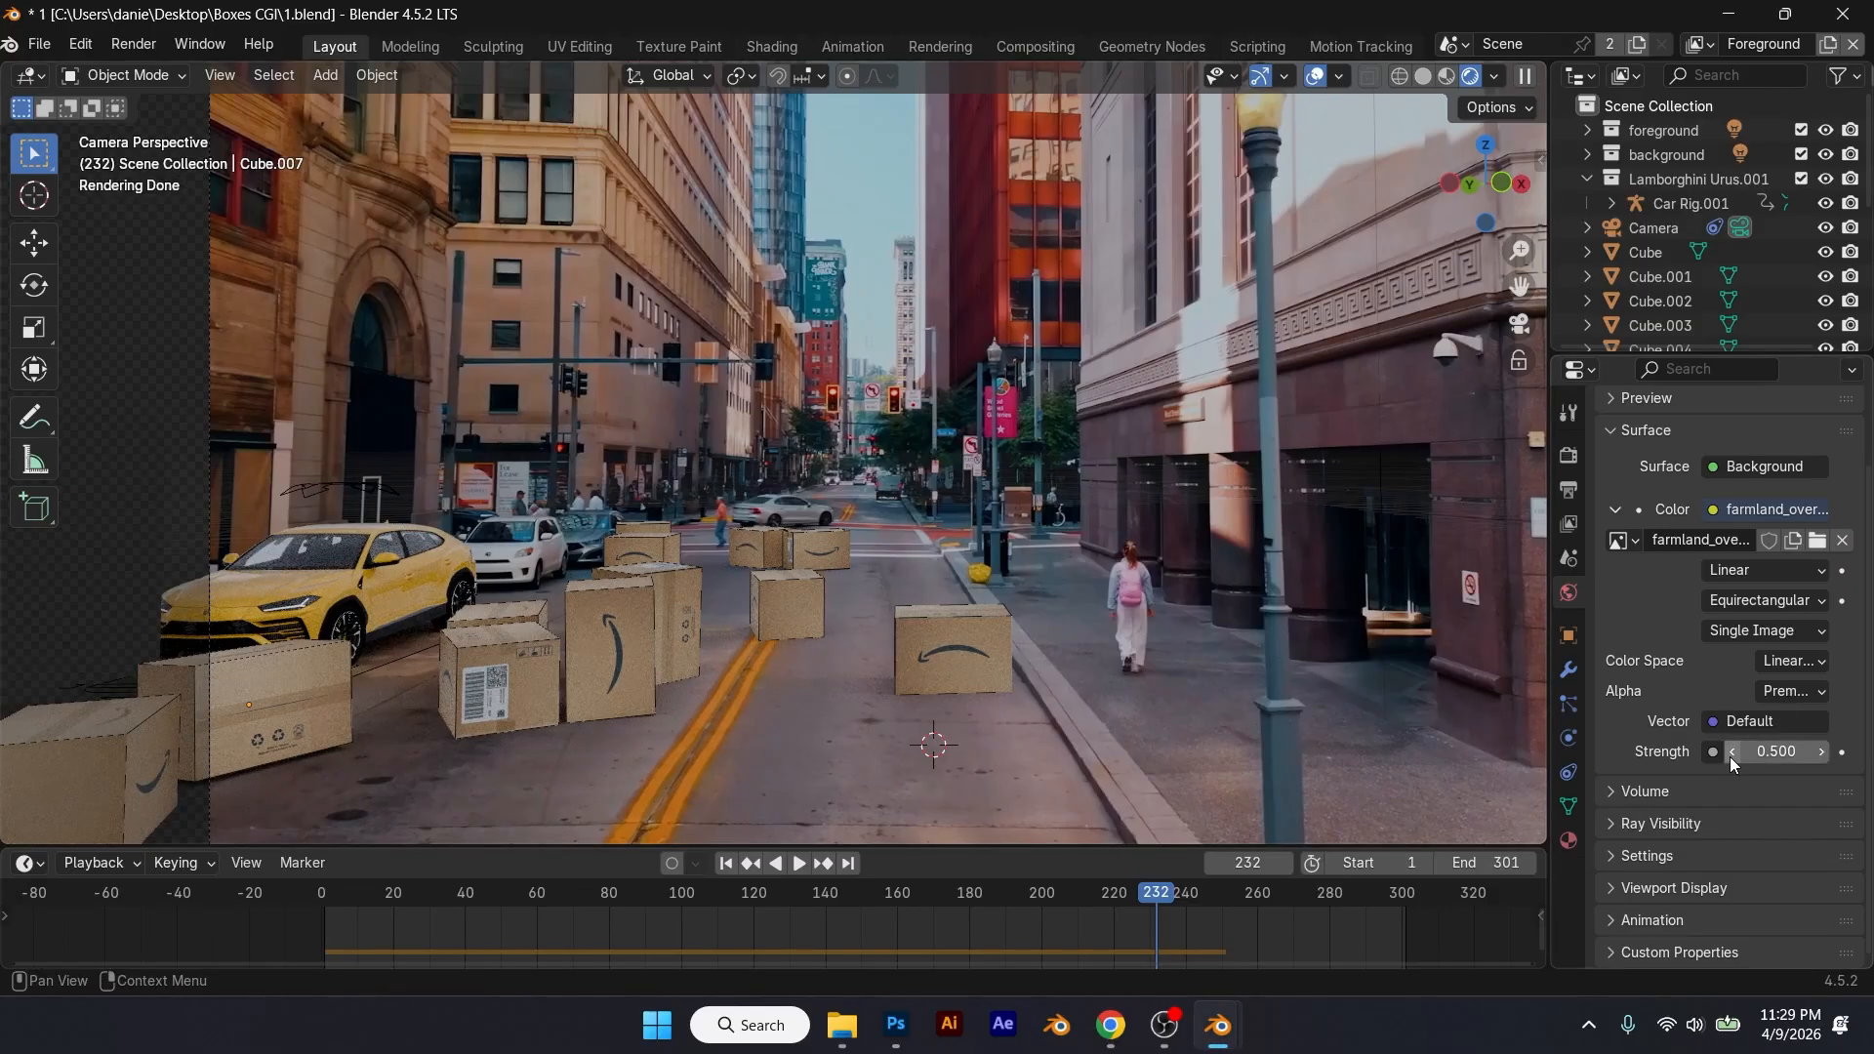
{"action": "left_click", "coordinate": [1729, 758]}
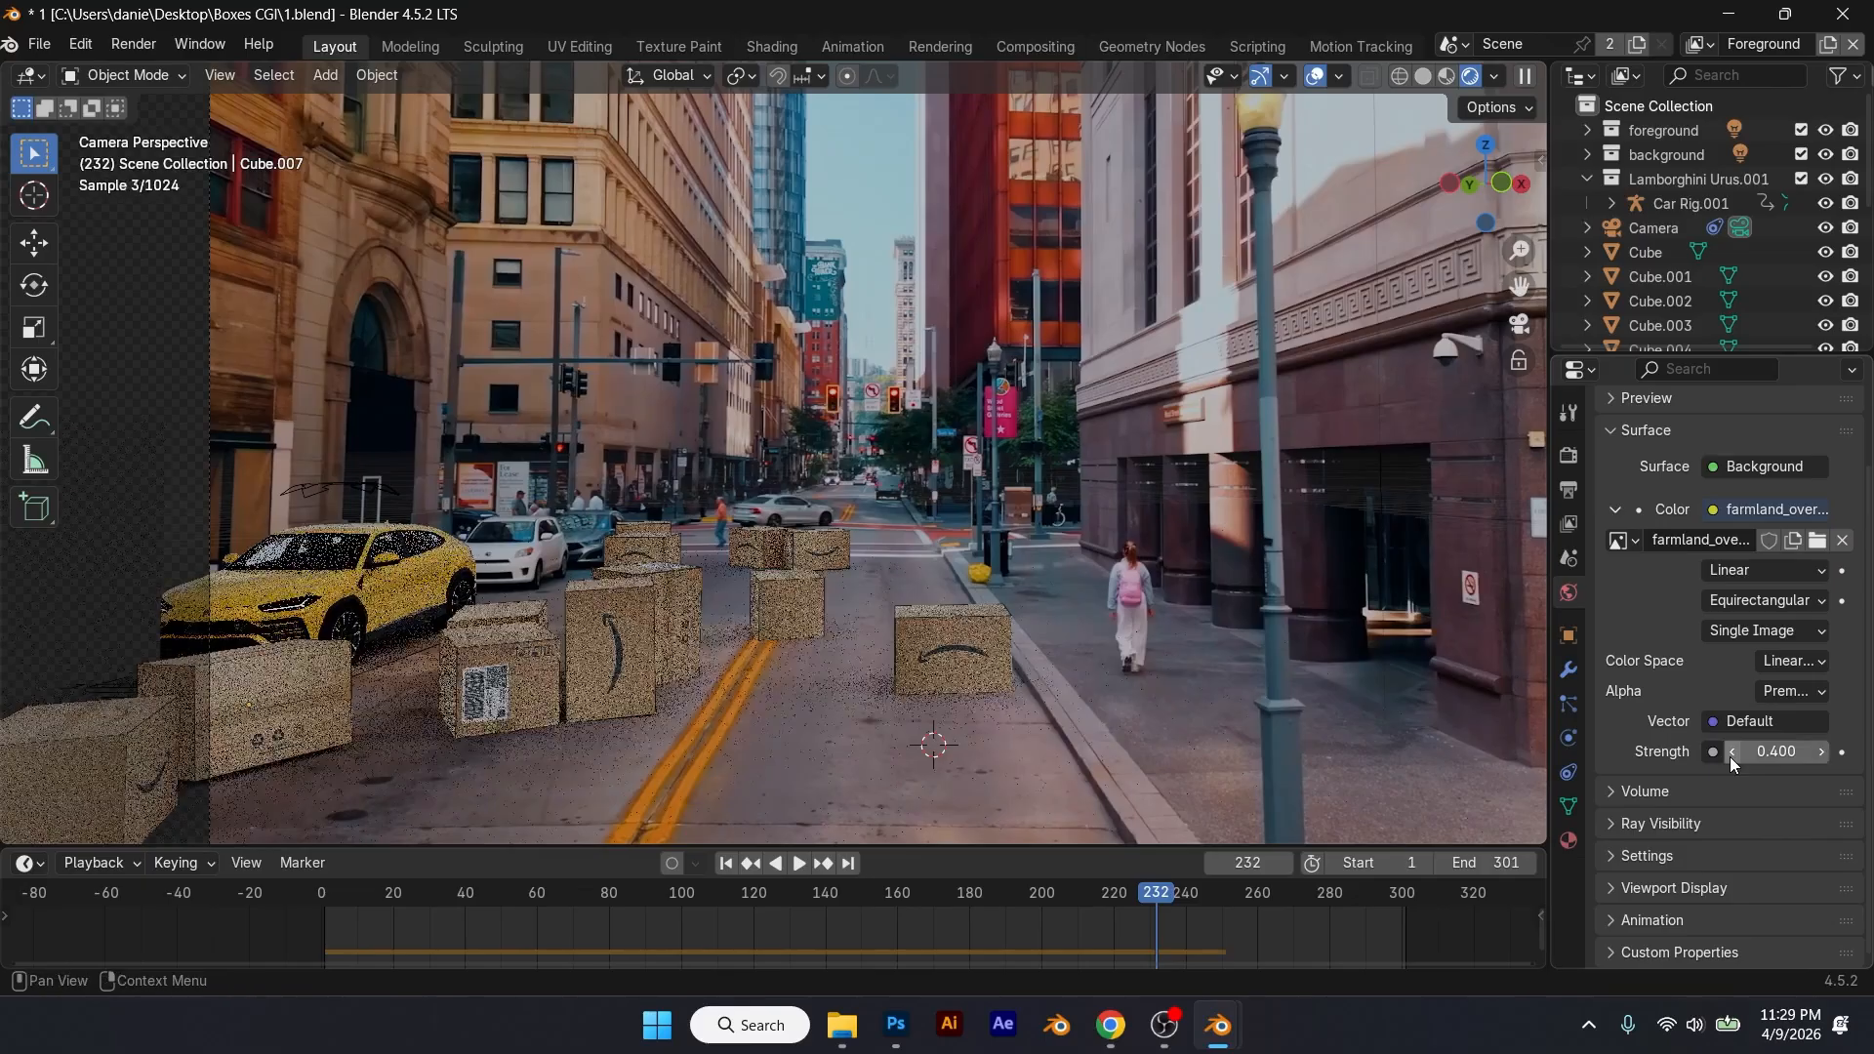
{"action": "left_click", "coordinate": [1823, 752]}
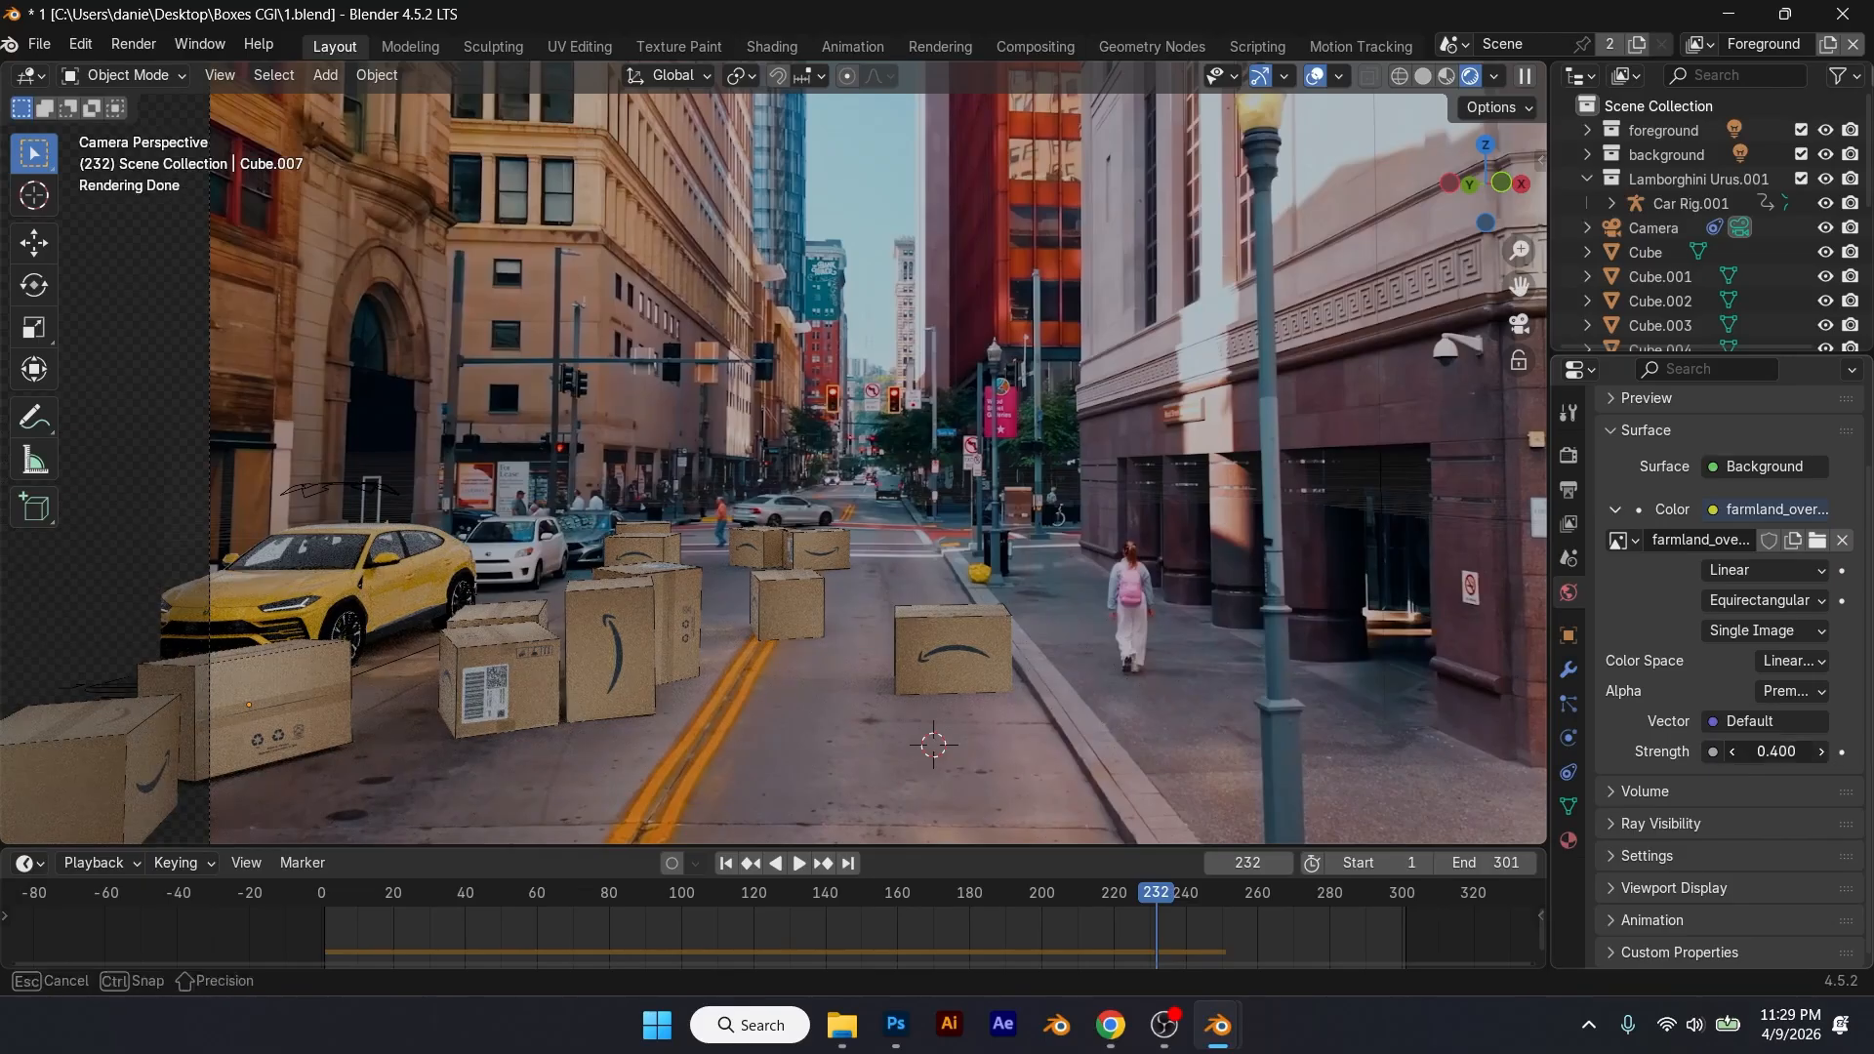
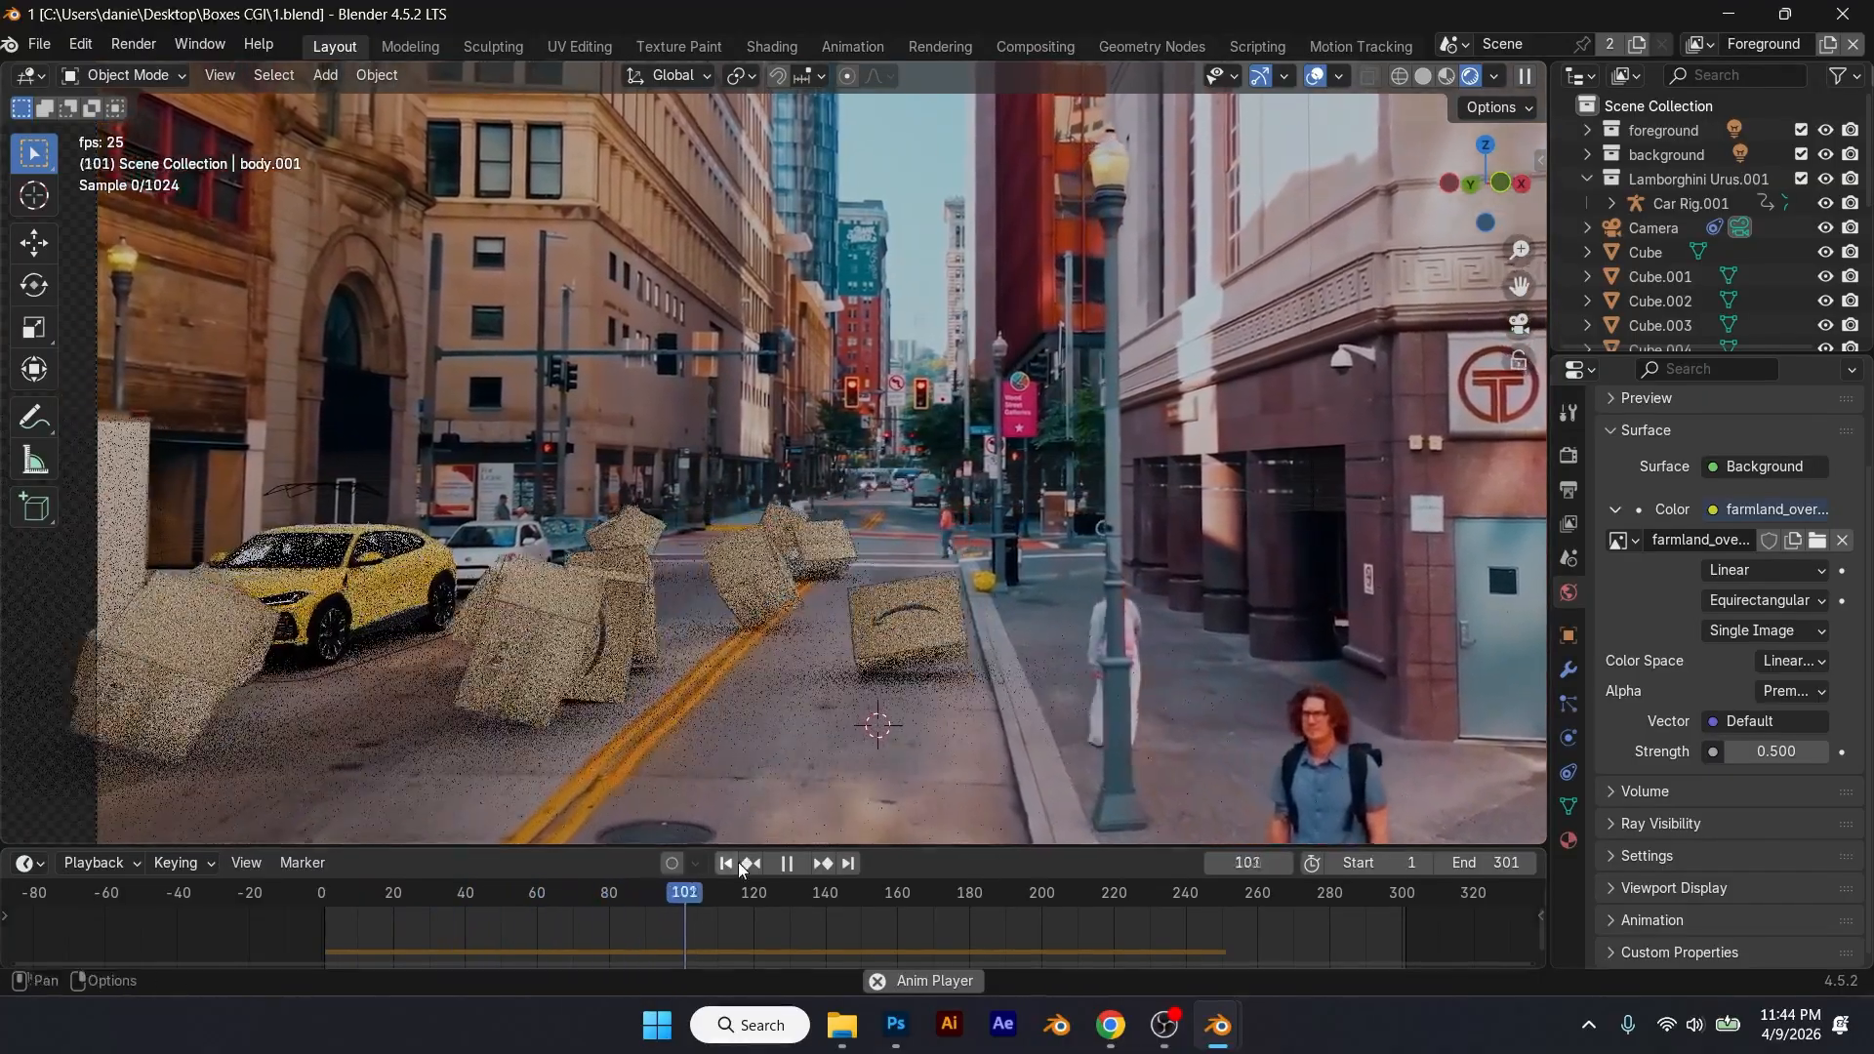
Step: Replay the simulation from the start to check the lighting, stop at frame 256 and return to frame 1
{"action": "left_click", "coordinate": [734, 862]}
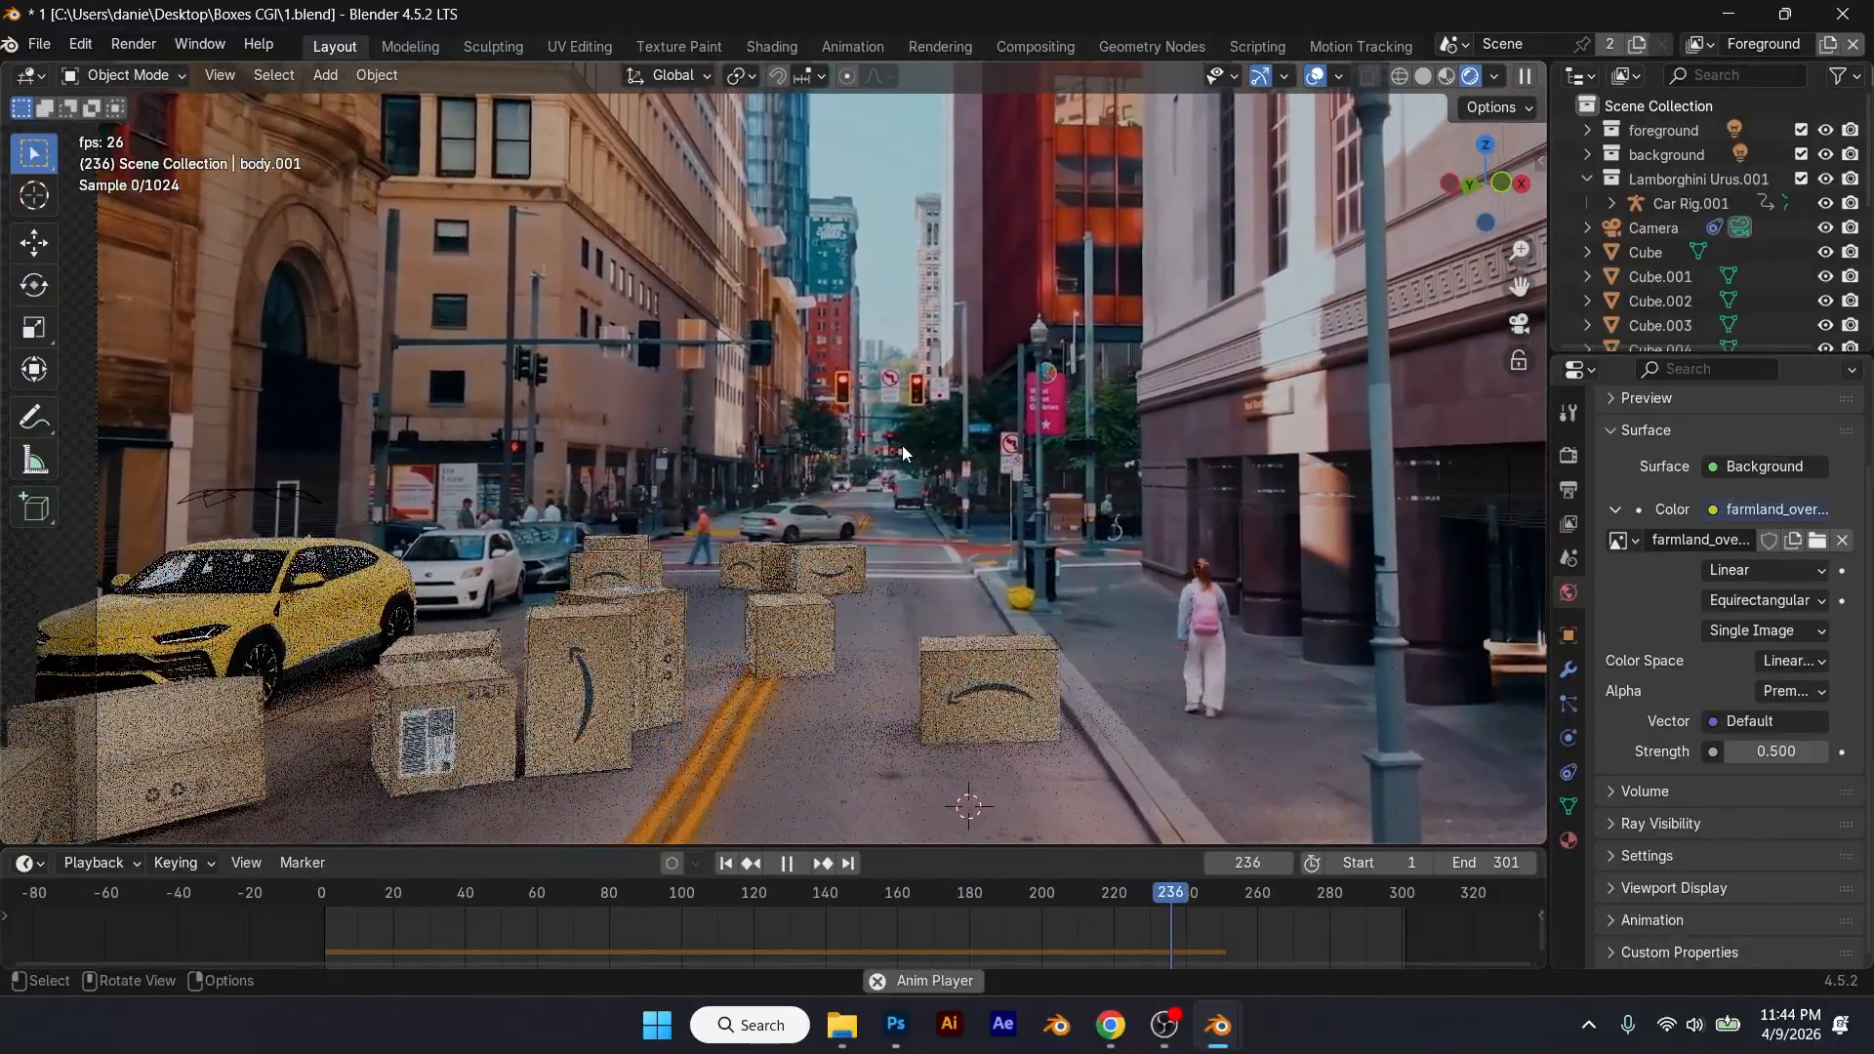
{"action": "key", "text": "space"}
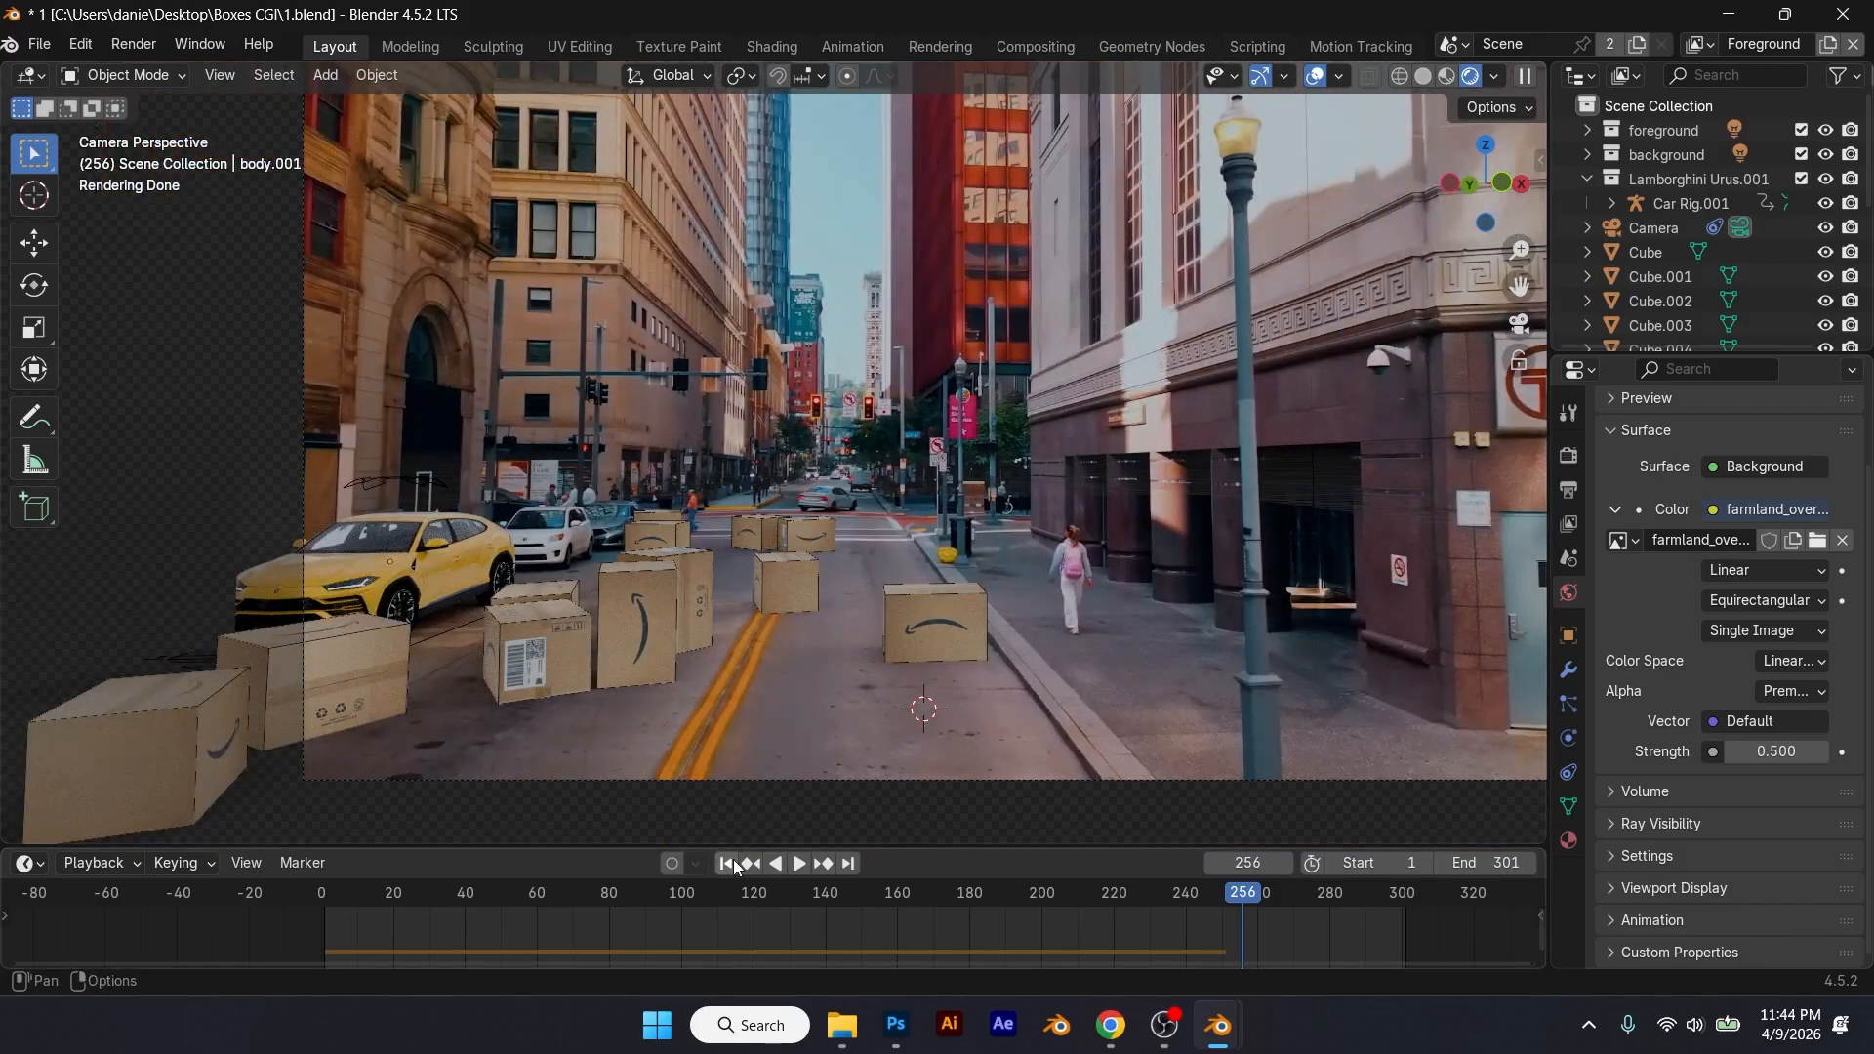
{"action": "left_click", "coordinate": [725, 862]}
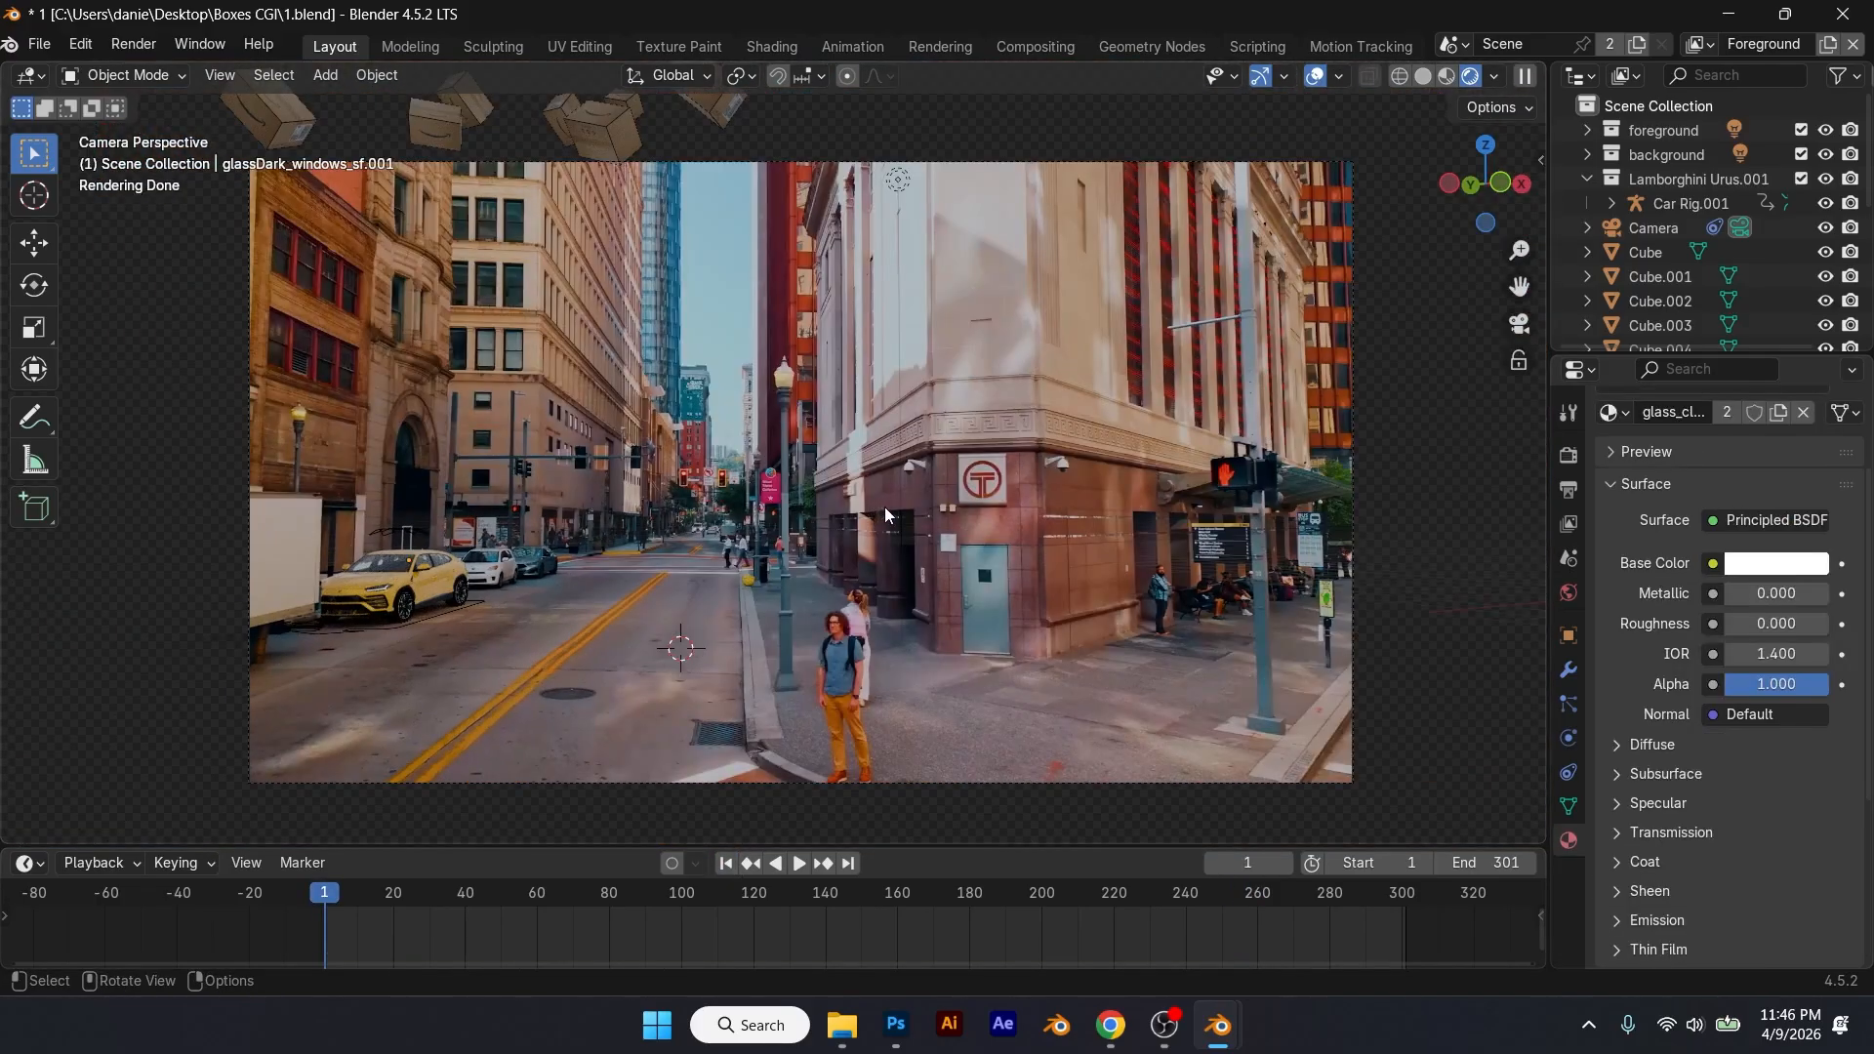
Step: Set the Cycles render max samples to 200, after first trying 250
{"action": "left_click", "coordinate": [1568, 455]}
{"action": "scroll", "coordinate": [1617, 495], "scroll_direction": "up", "scroll_amount": 4}
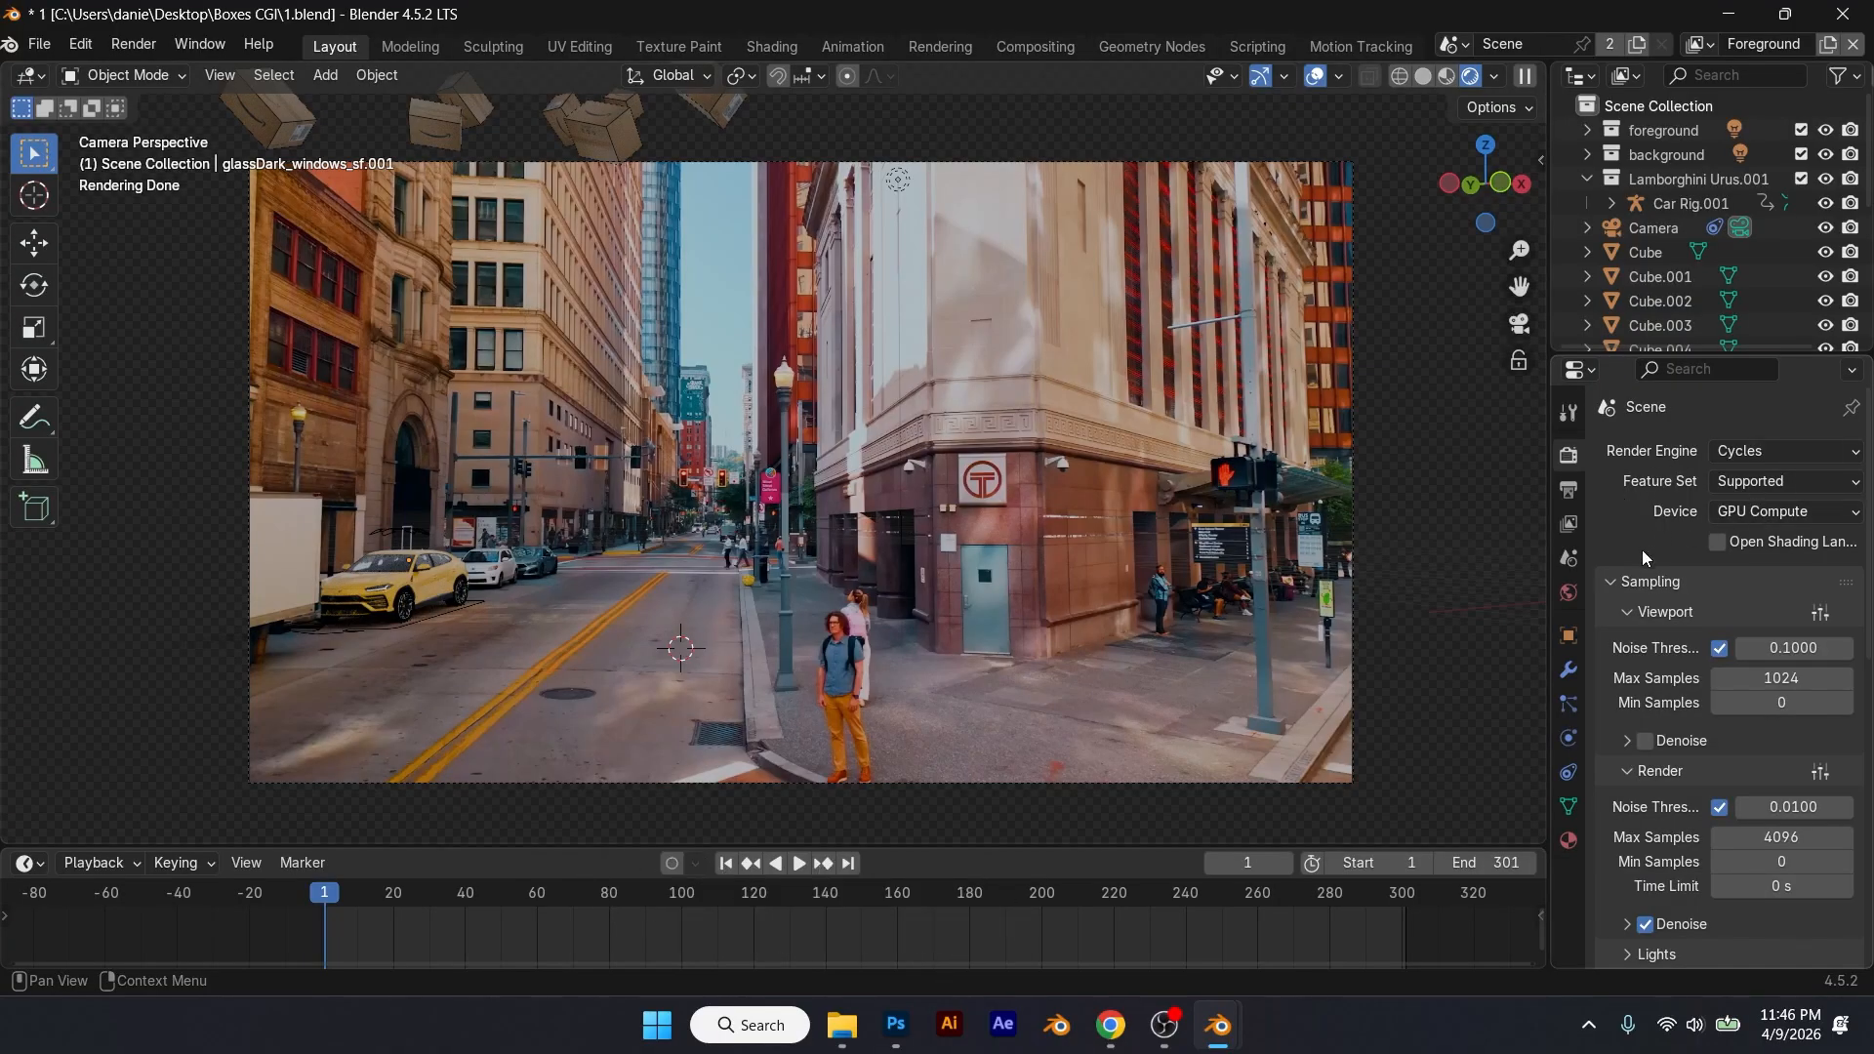
{"action": "scroll", "coordinate": [1644, 625], "scroll_direction": "down", "scroll_amount": 4}
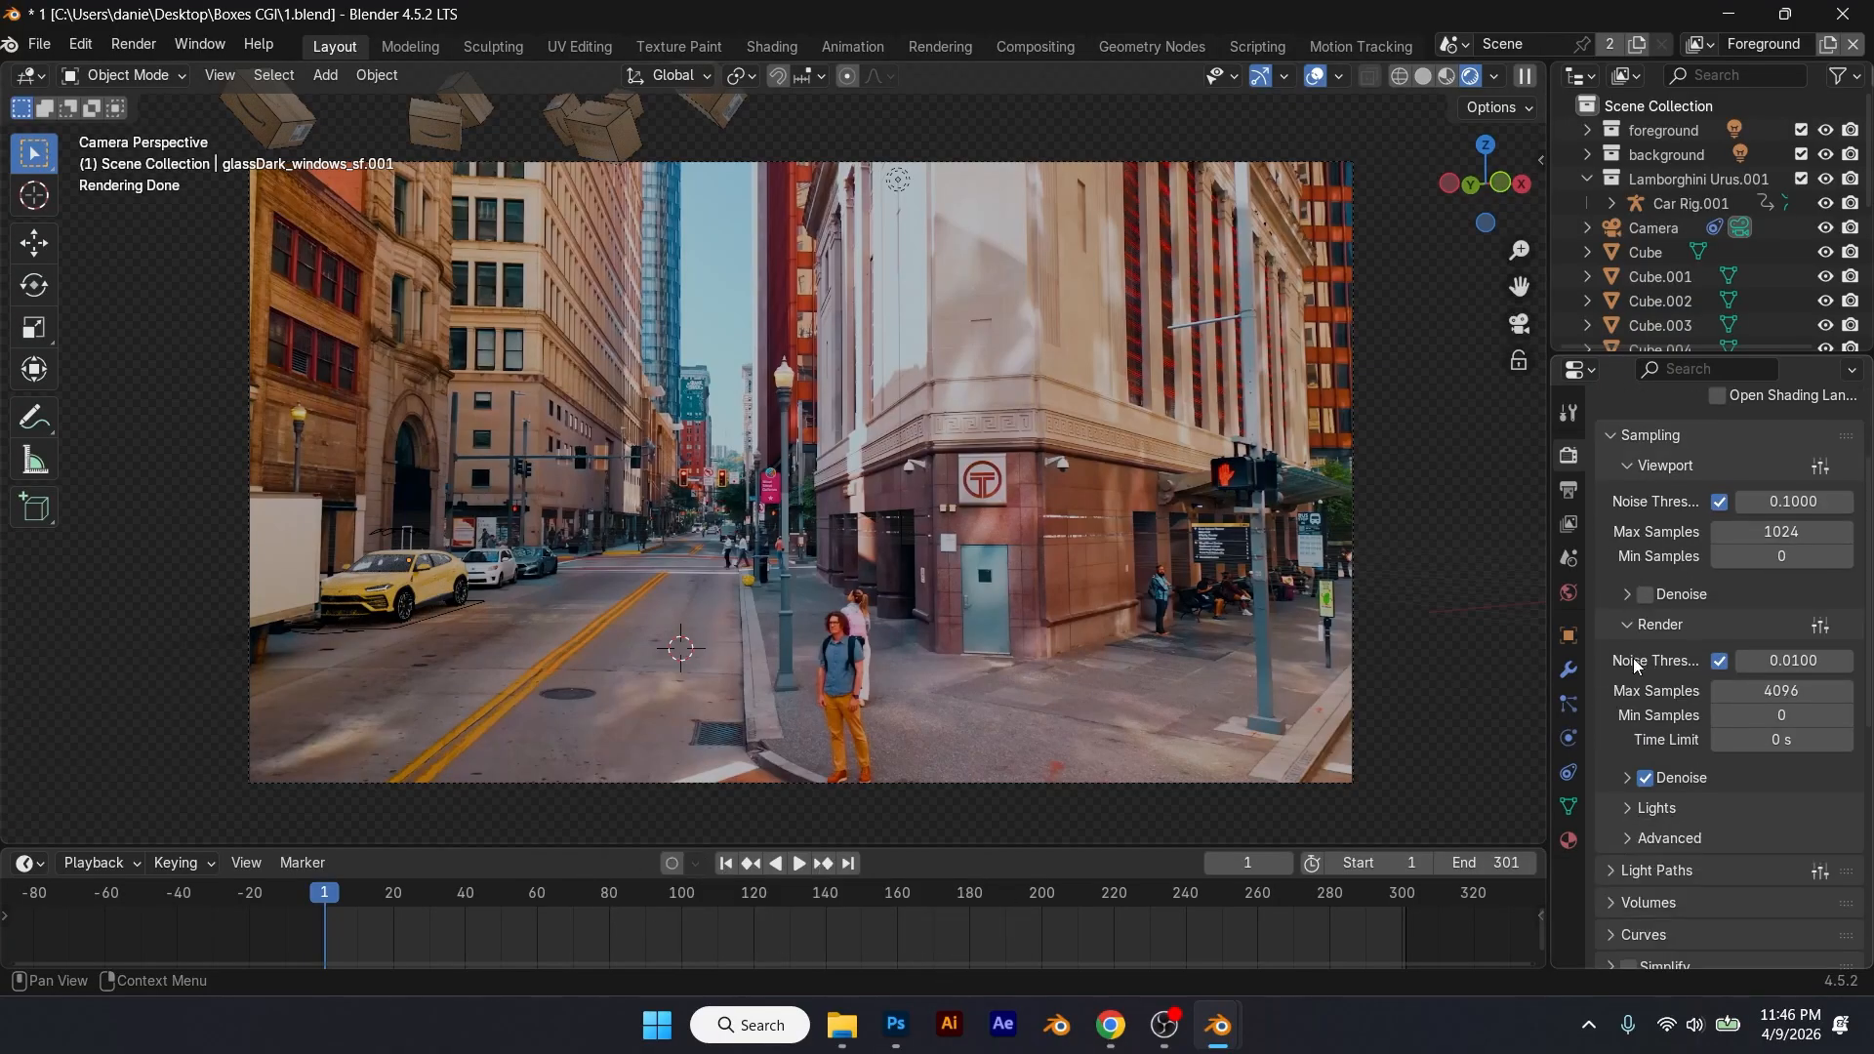
{"action": "left_click", "coordinate": [1802, 694]}
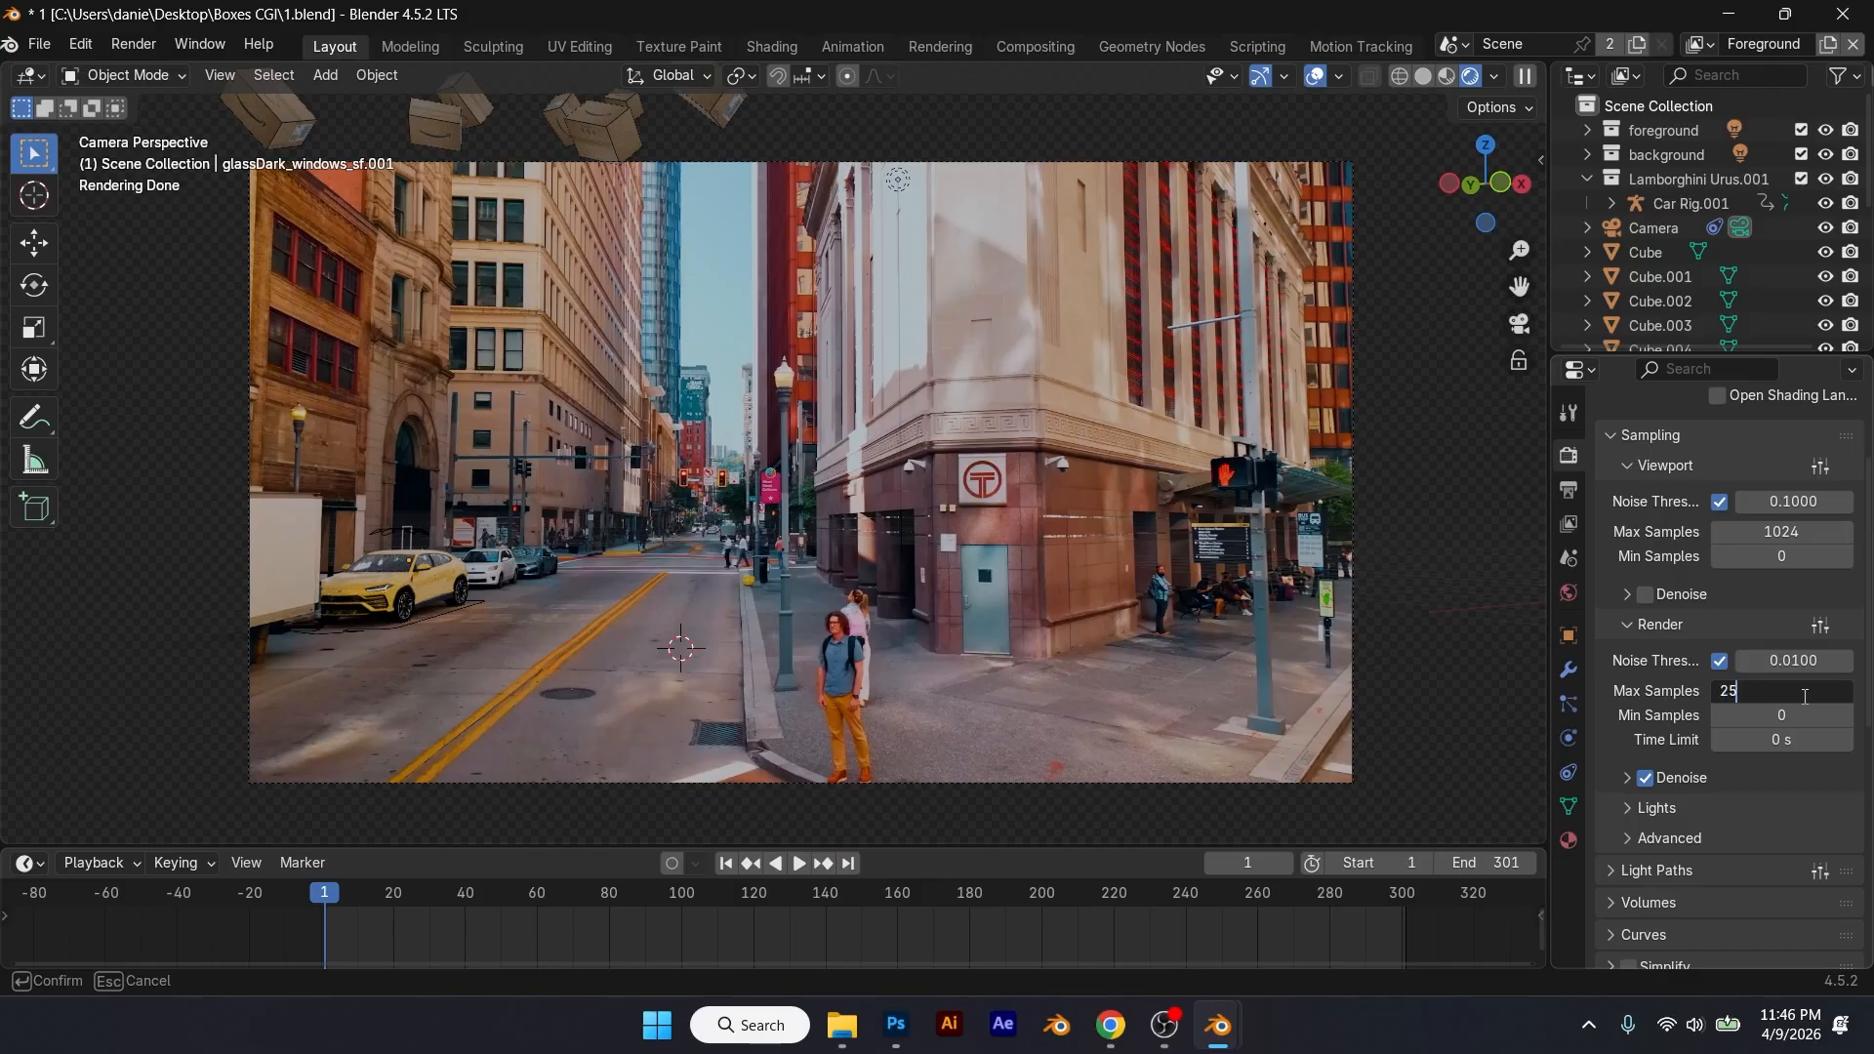
{"action": "type", "text": "250"}
{"action": "key", "text": "Return"}
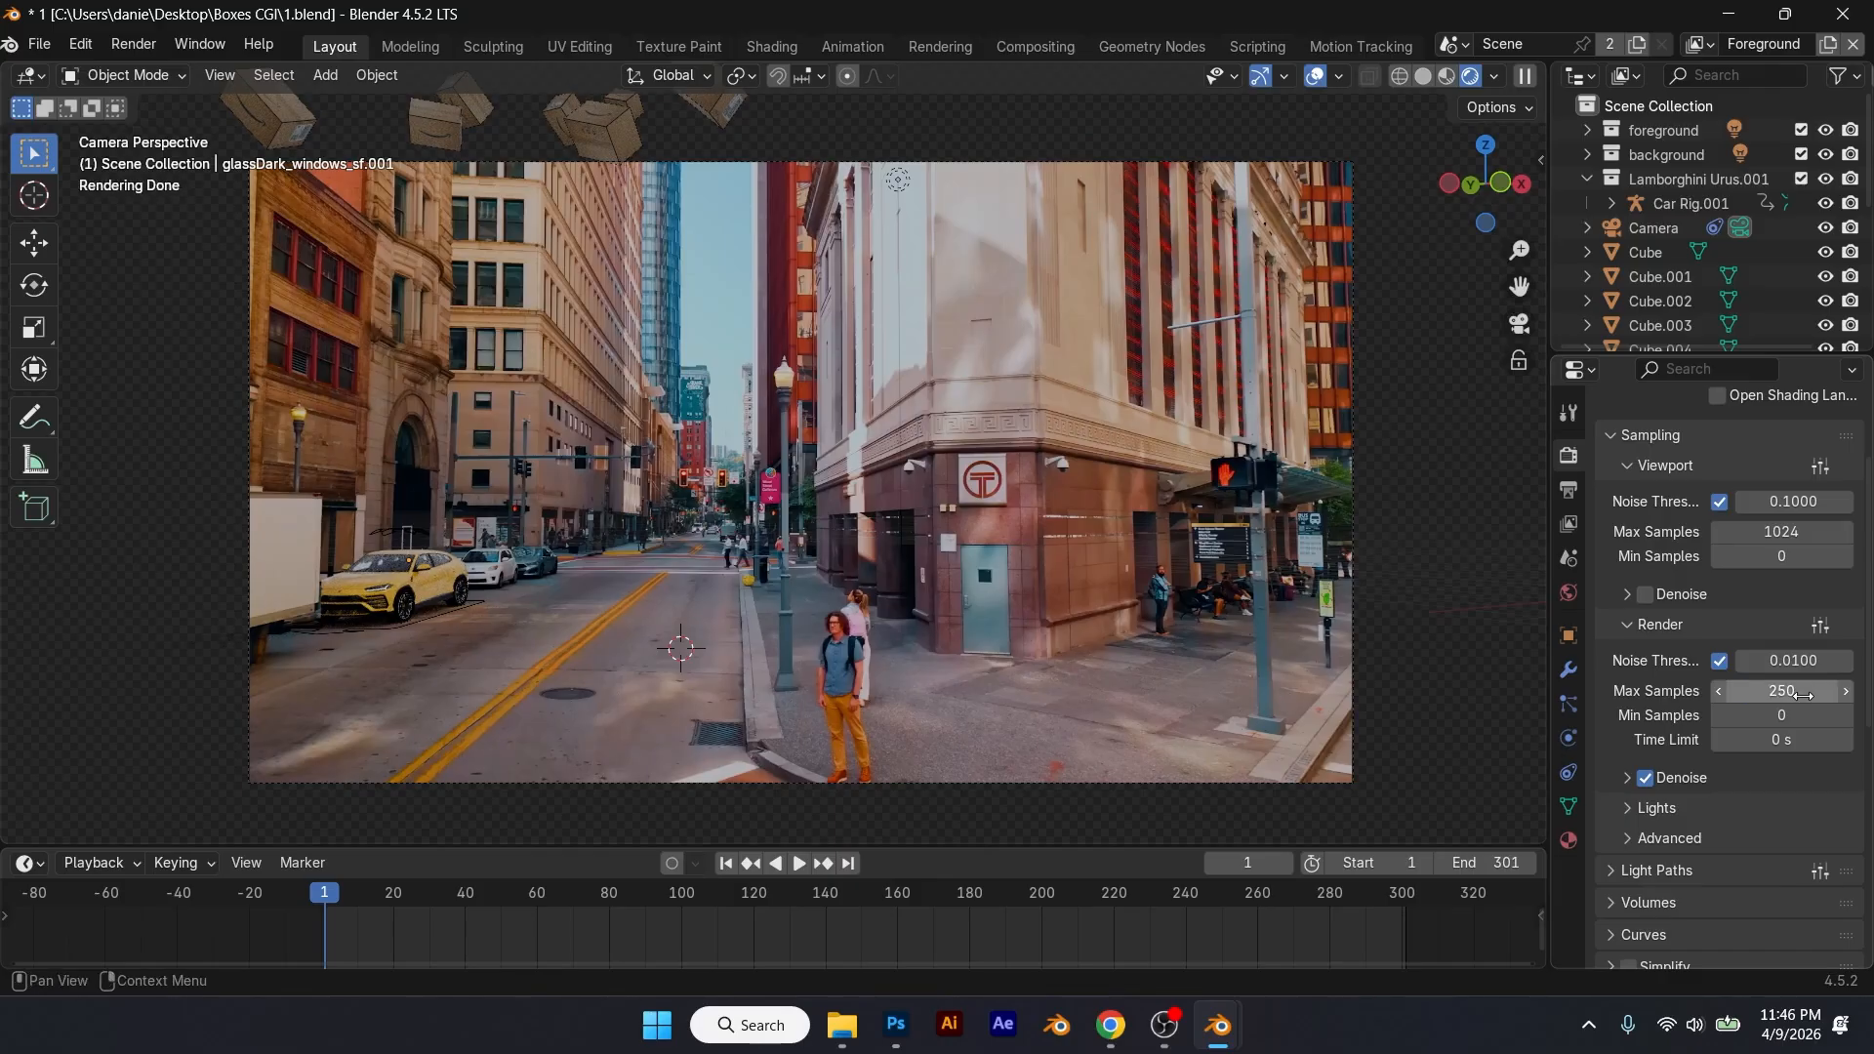
{"action": "left_click", "coordinate": [1803, 694]}
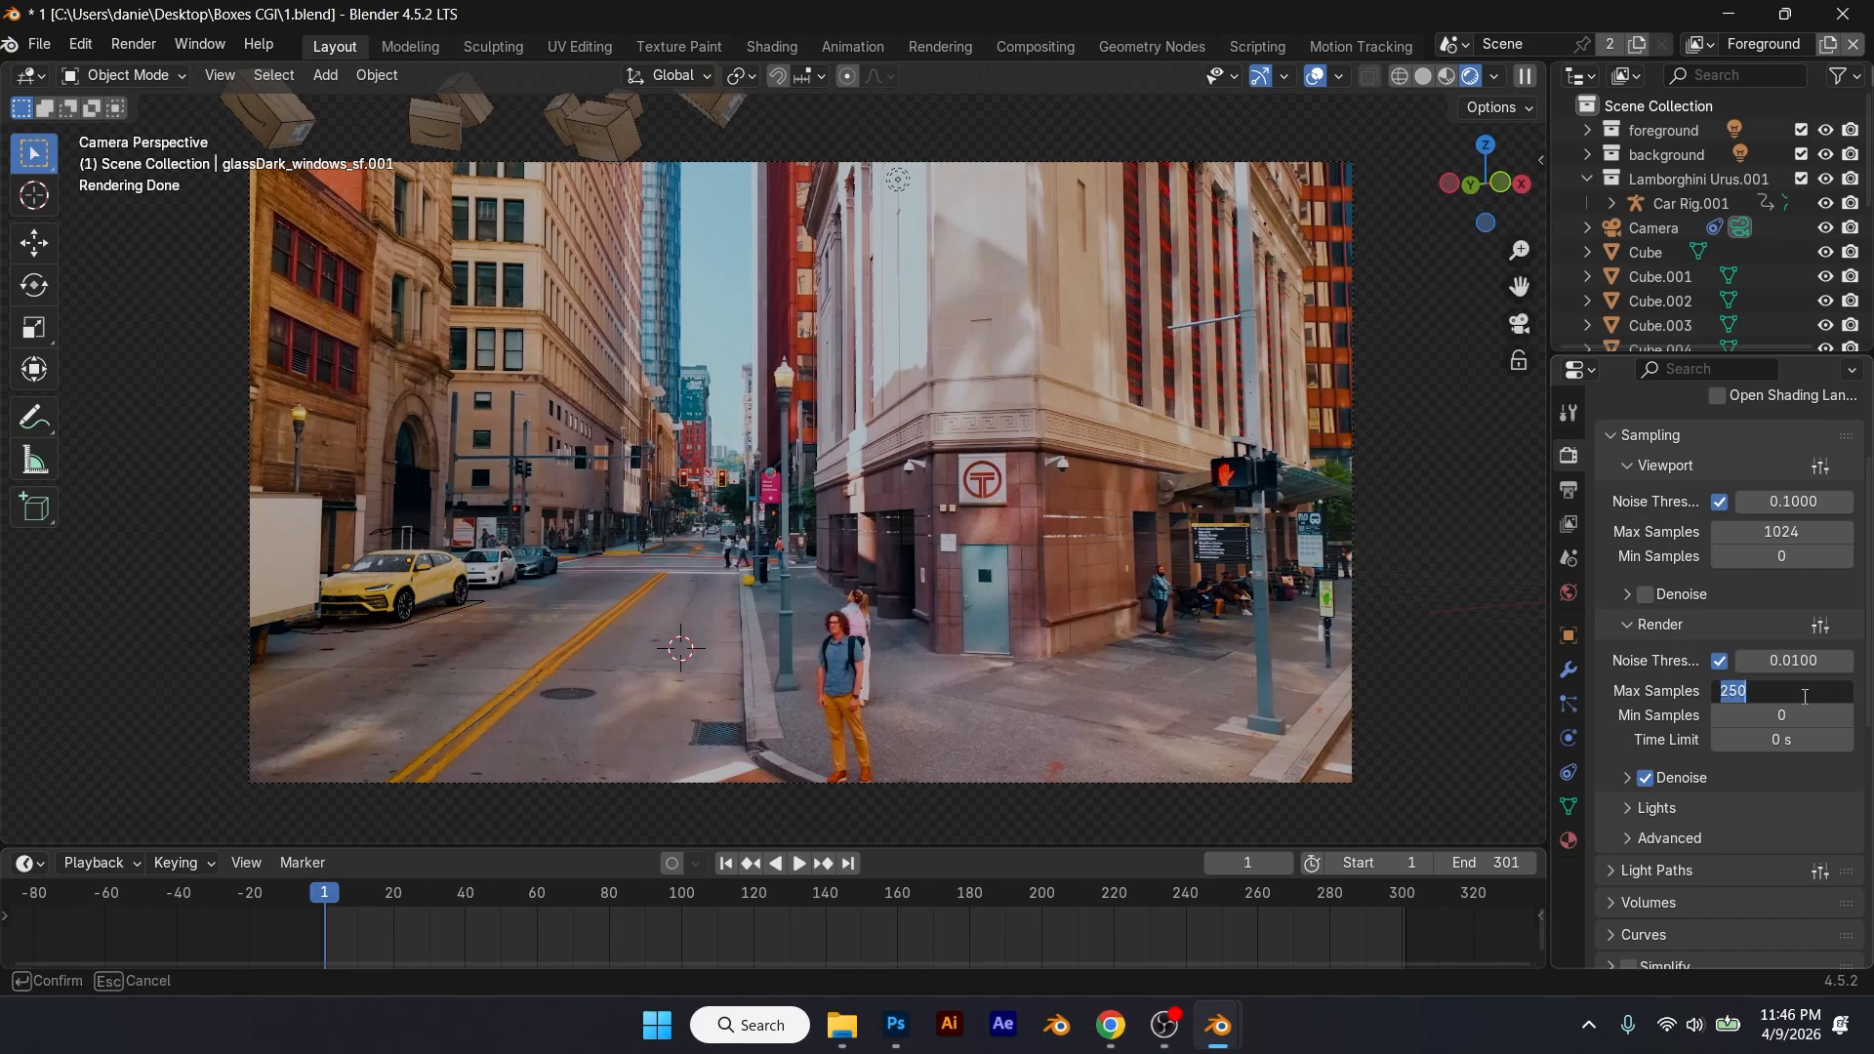
{"action": "type", "text": "200"}
{"action": "key", "text": "Return"}
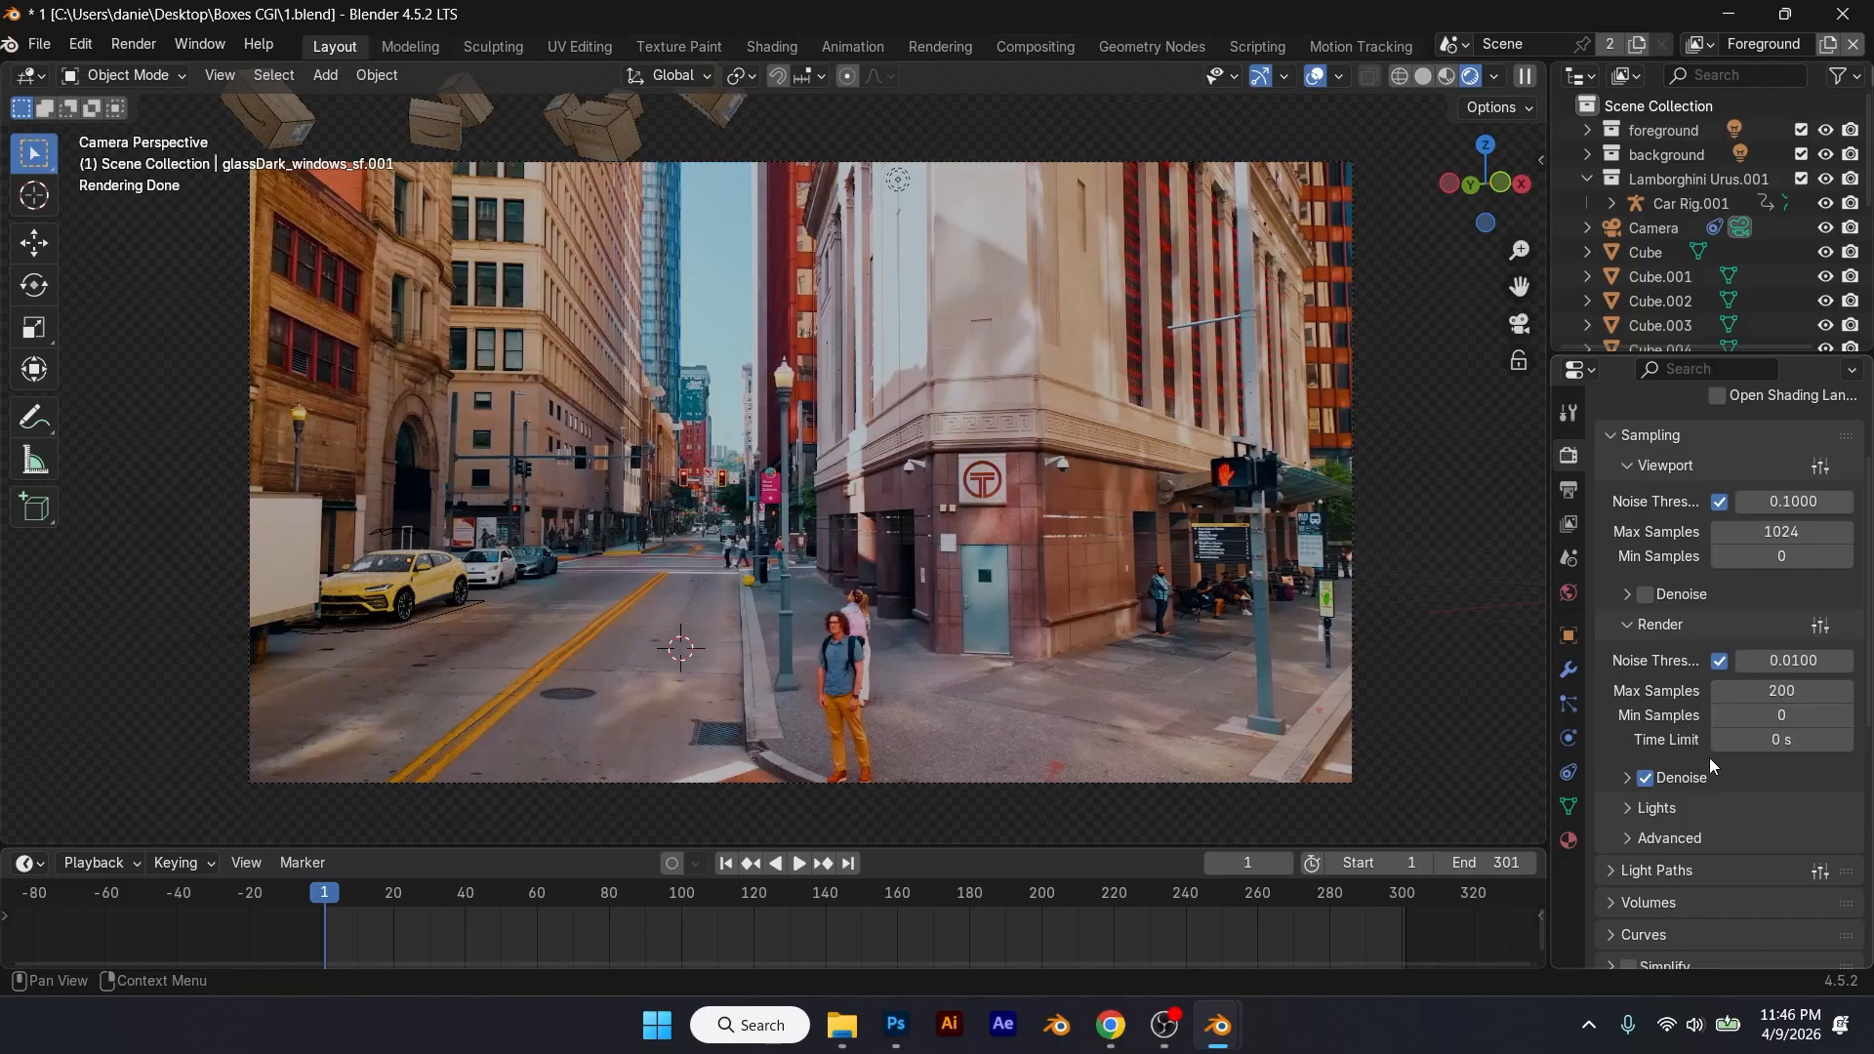
Step: Expand the render denoise settings and choose OptiX as the denoiser
{"action": "scroll", "coordinate": [1708, 758], "scroll_direction": "down", "scroll_amount": 1}
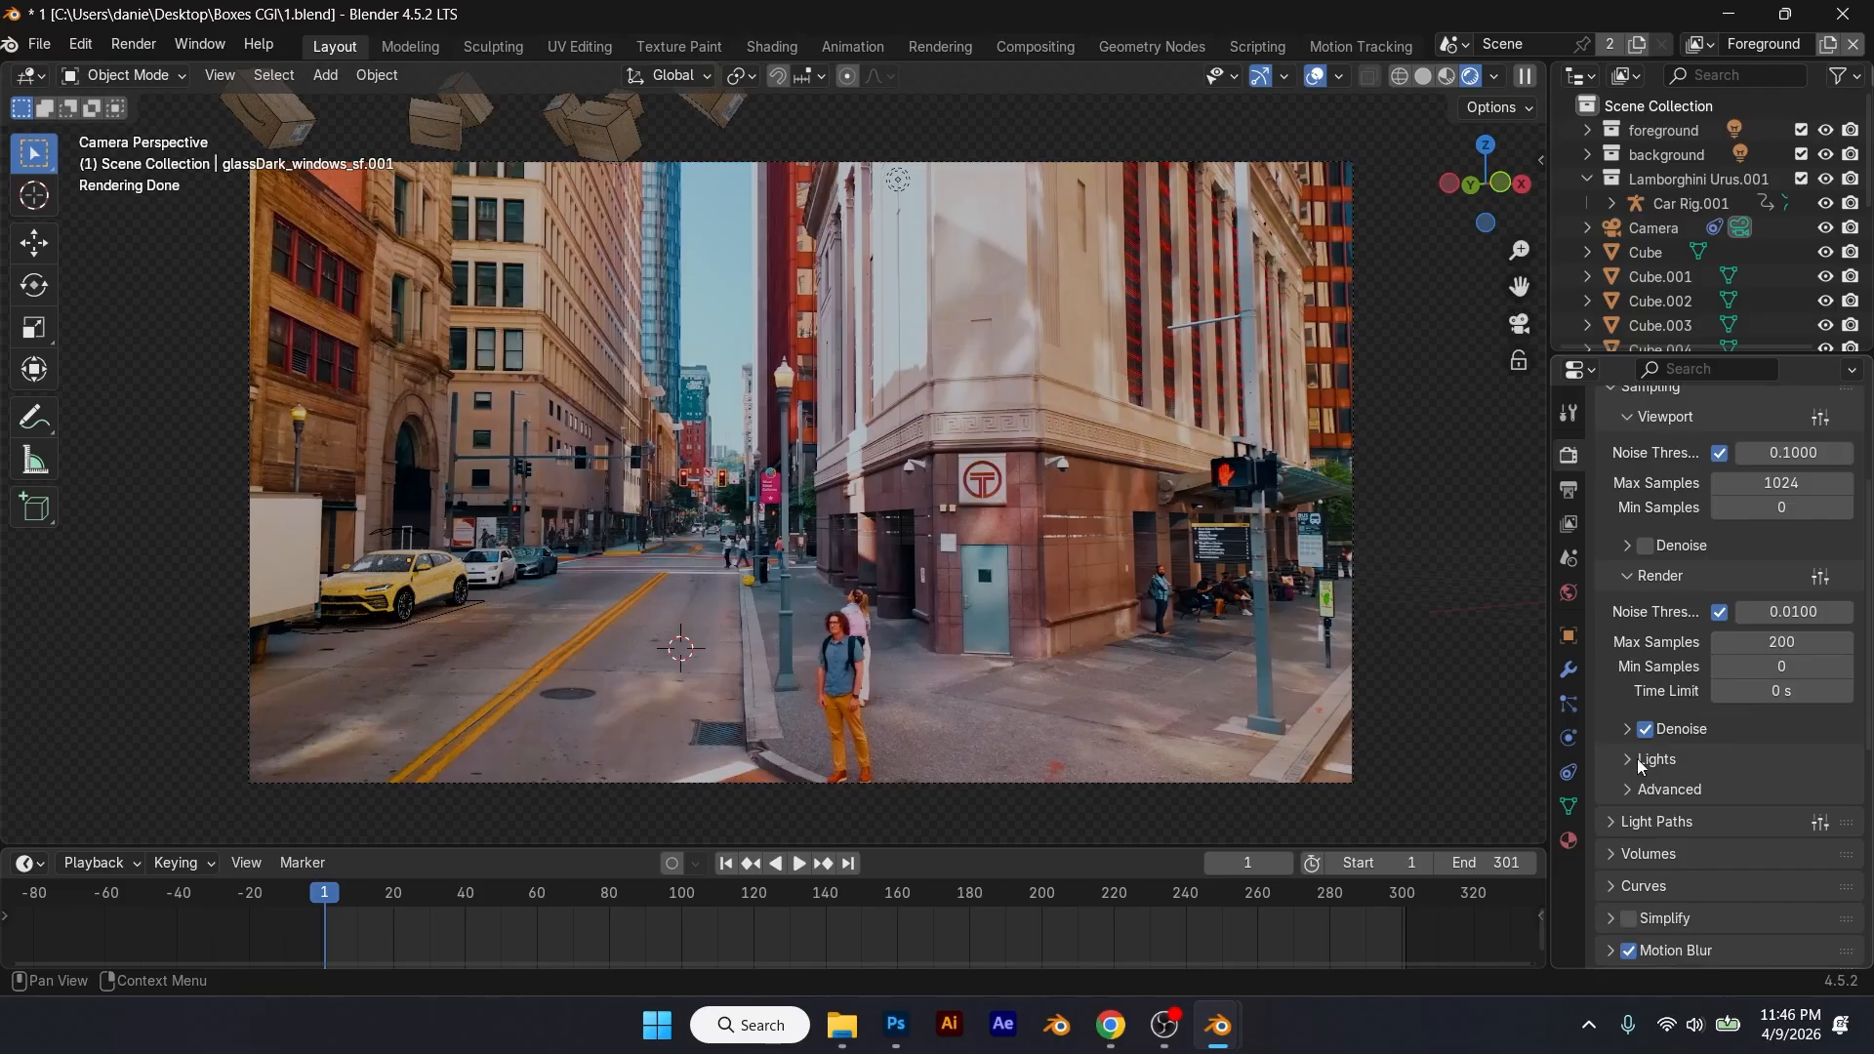
{"action": "left_click", "coordinate": [1626, 729]}
{"action": "left_click", "coordinate": [1765, 764]}
{"action": "left_click", "coordinate": [1726, 790]}
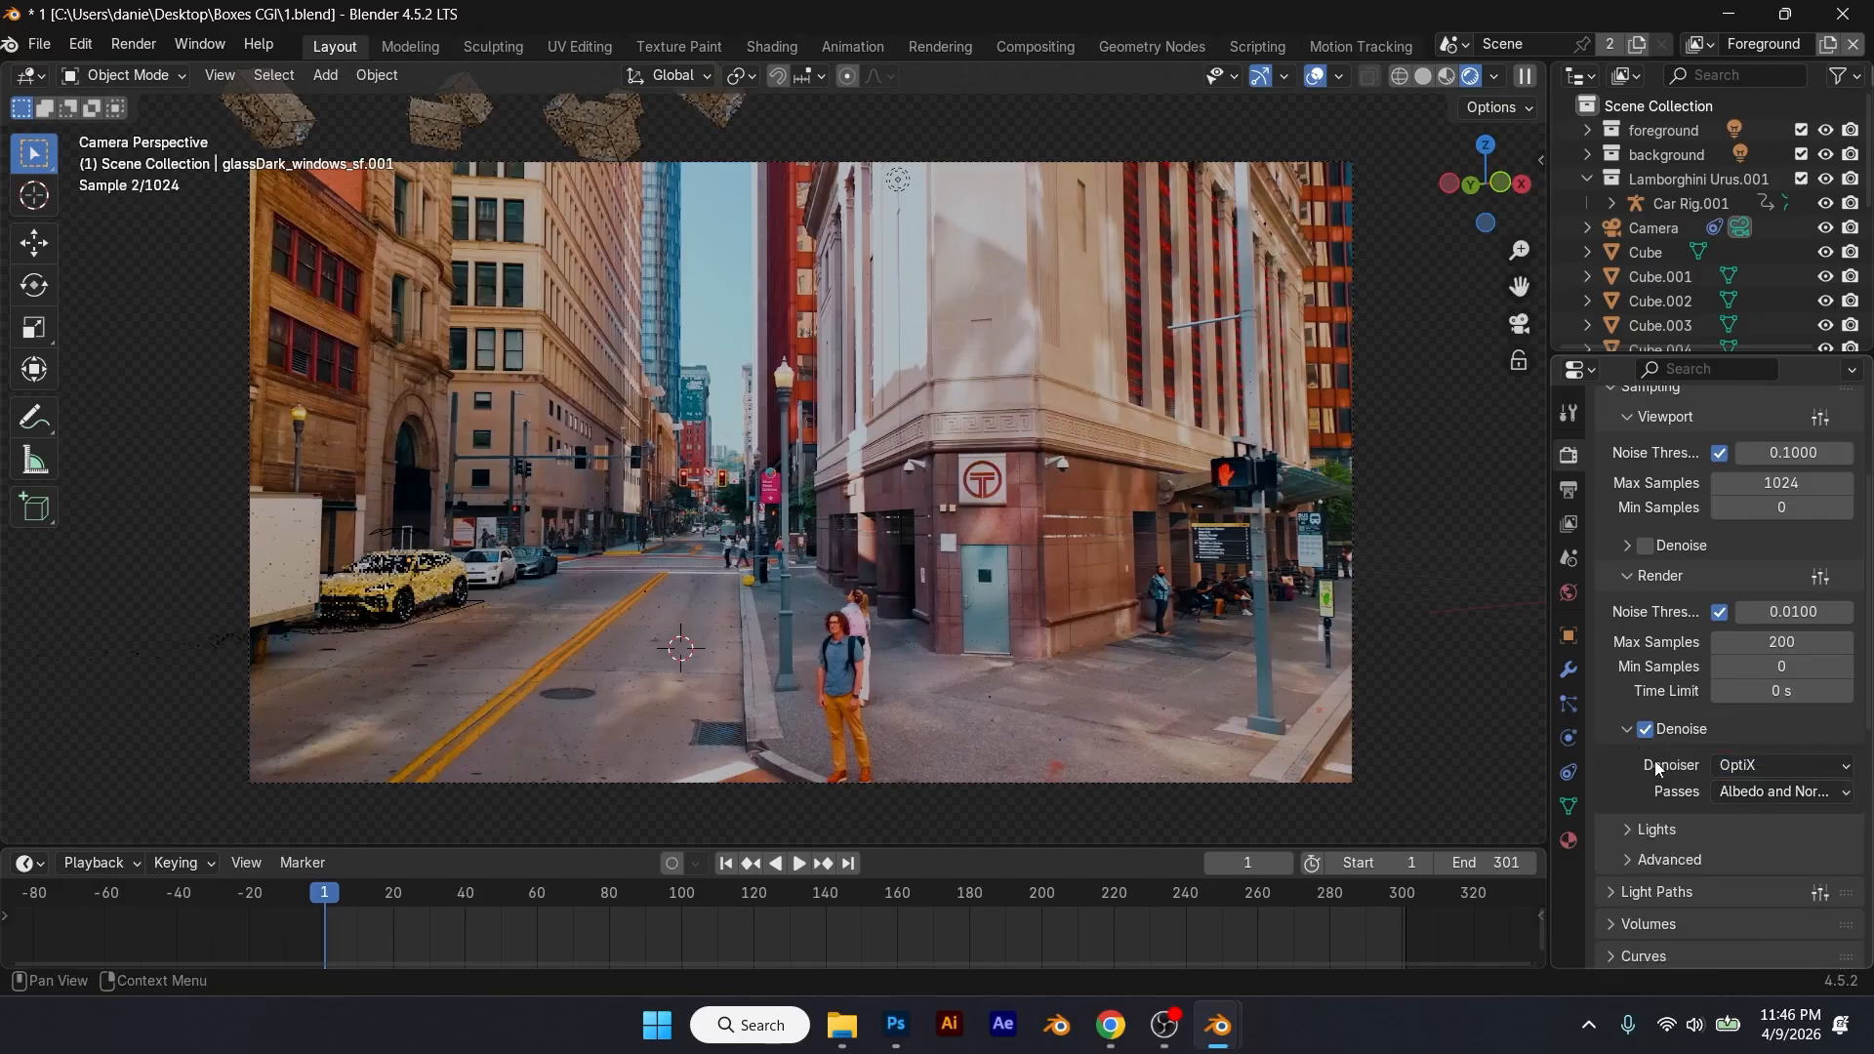
Step: Set the color management look to Medium High Contrast
{"action": "scroll", "coordinate": [1624, 798], "scroll_direction": "down", "scroll_amount": 5}
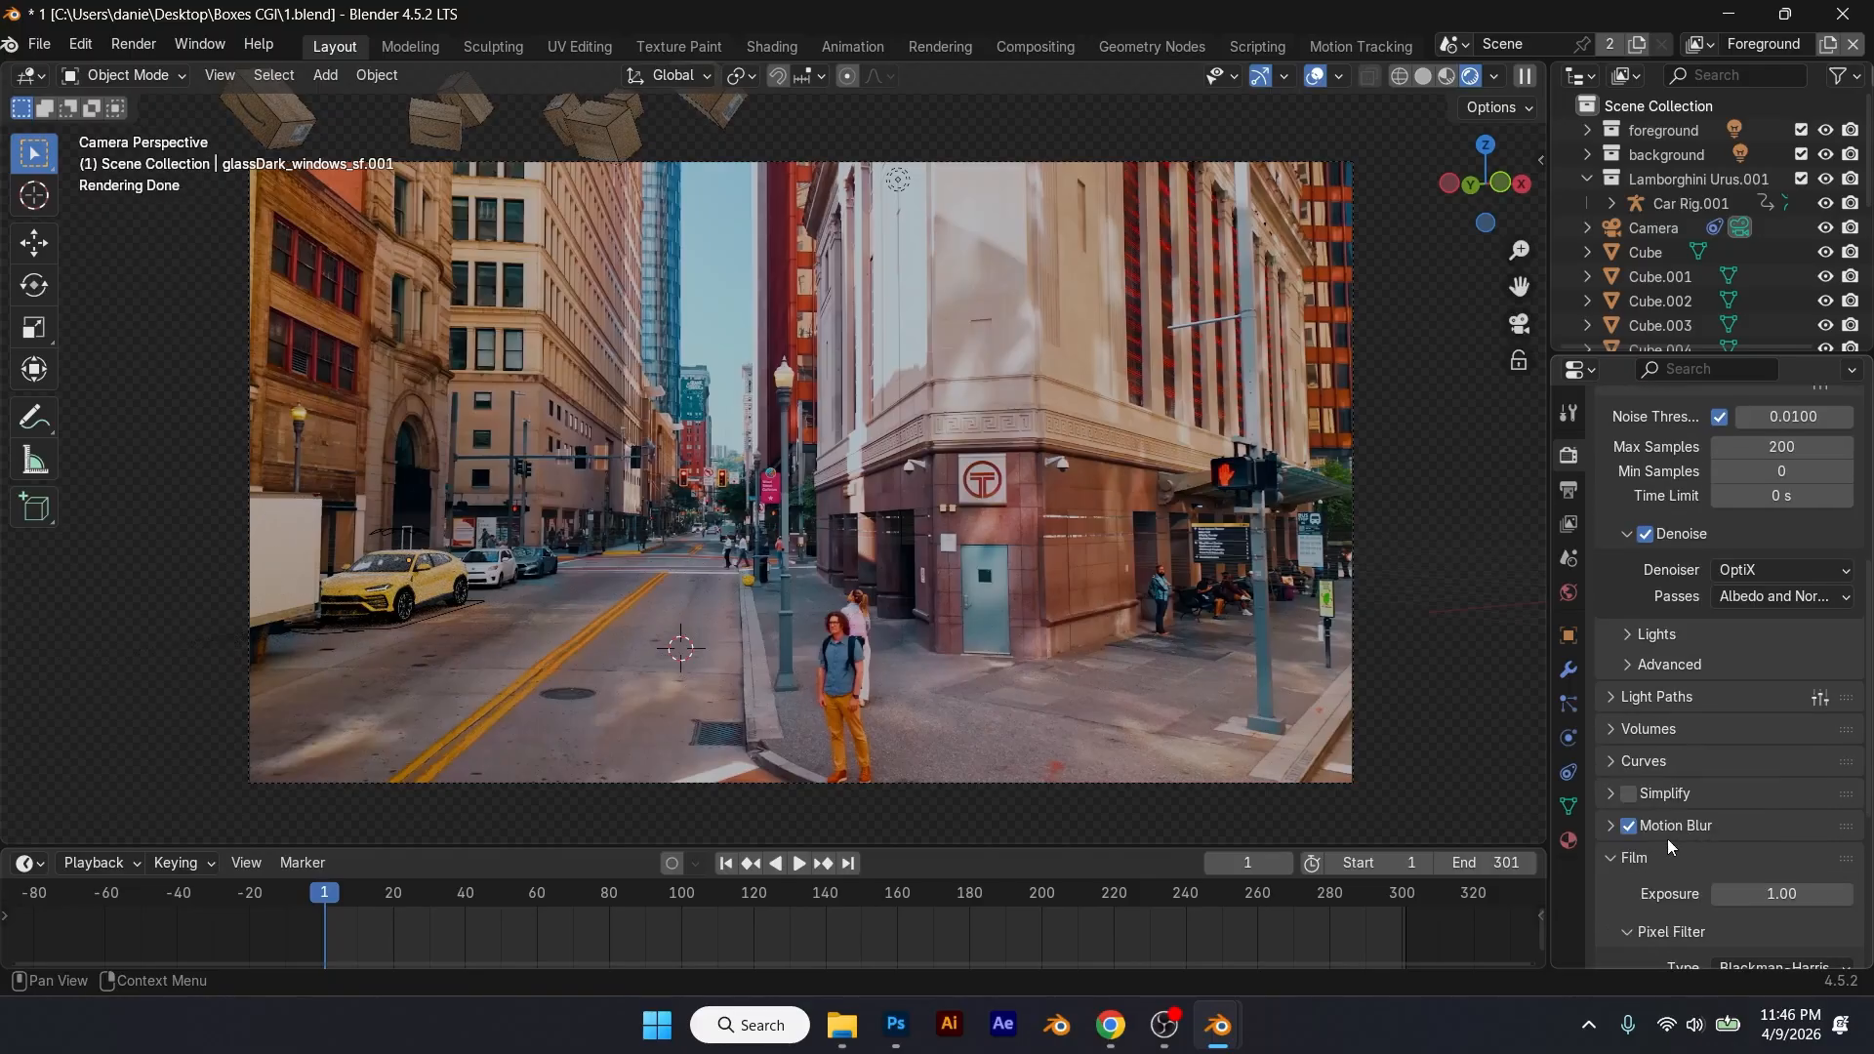
{"action": "scroll", "coordinate": [1684, 841], "scroll_direction": "down", "scroll_amount": 8}
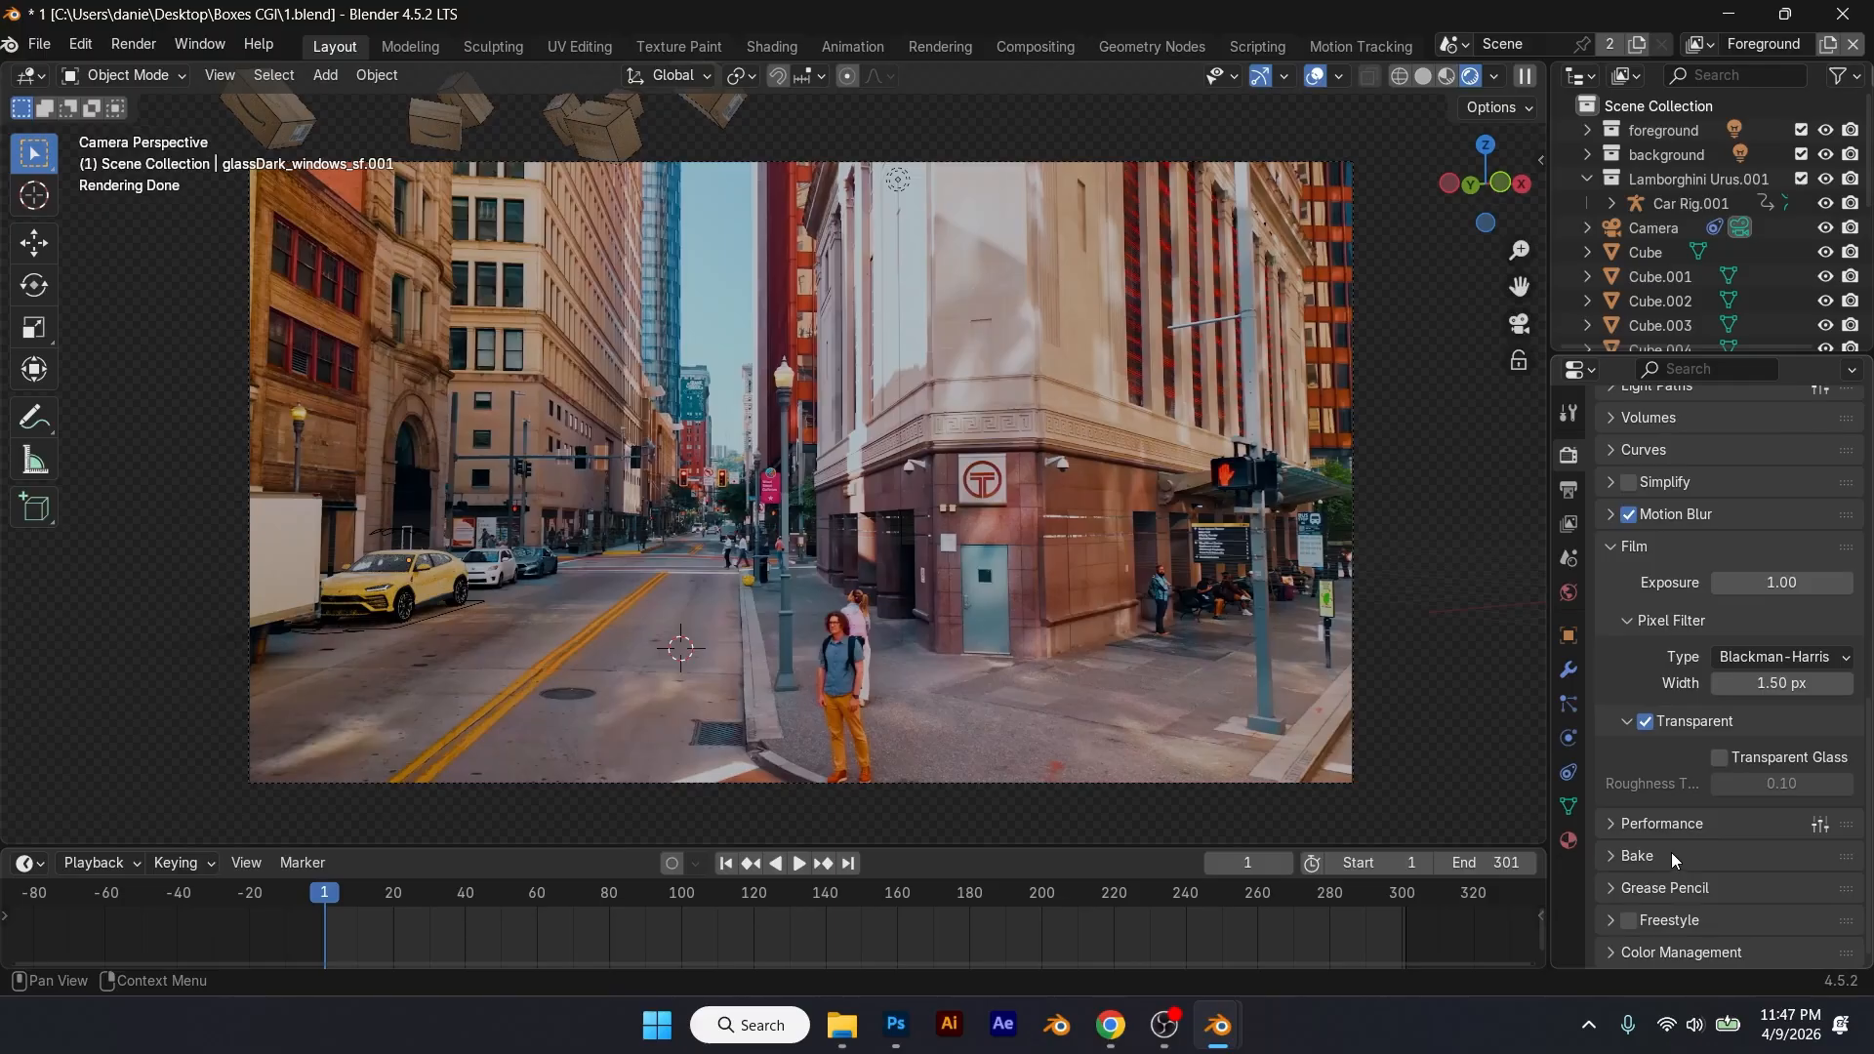
{"action": "left_click", "coordinate": [1624, 952]}
{"action": "scroll", "coordinate": [1714, 890], "scroll_direction": "down", "scroll_amount": 7}
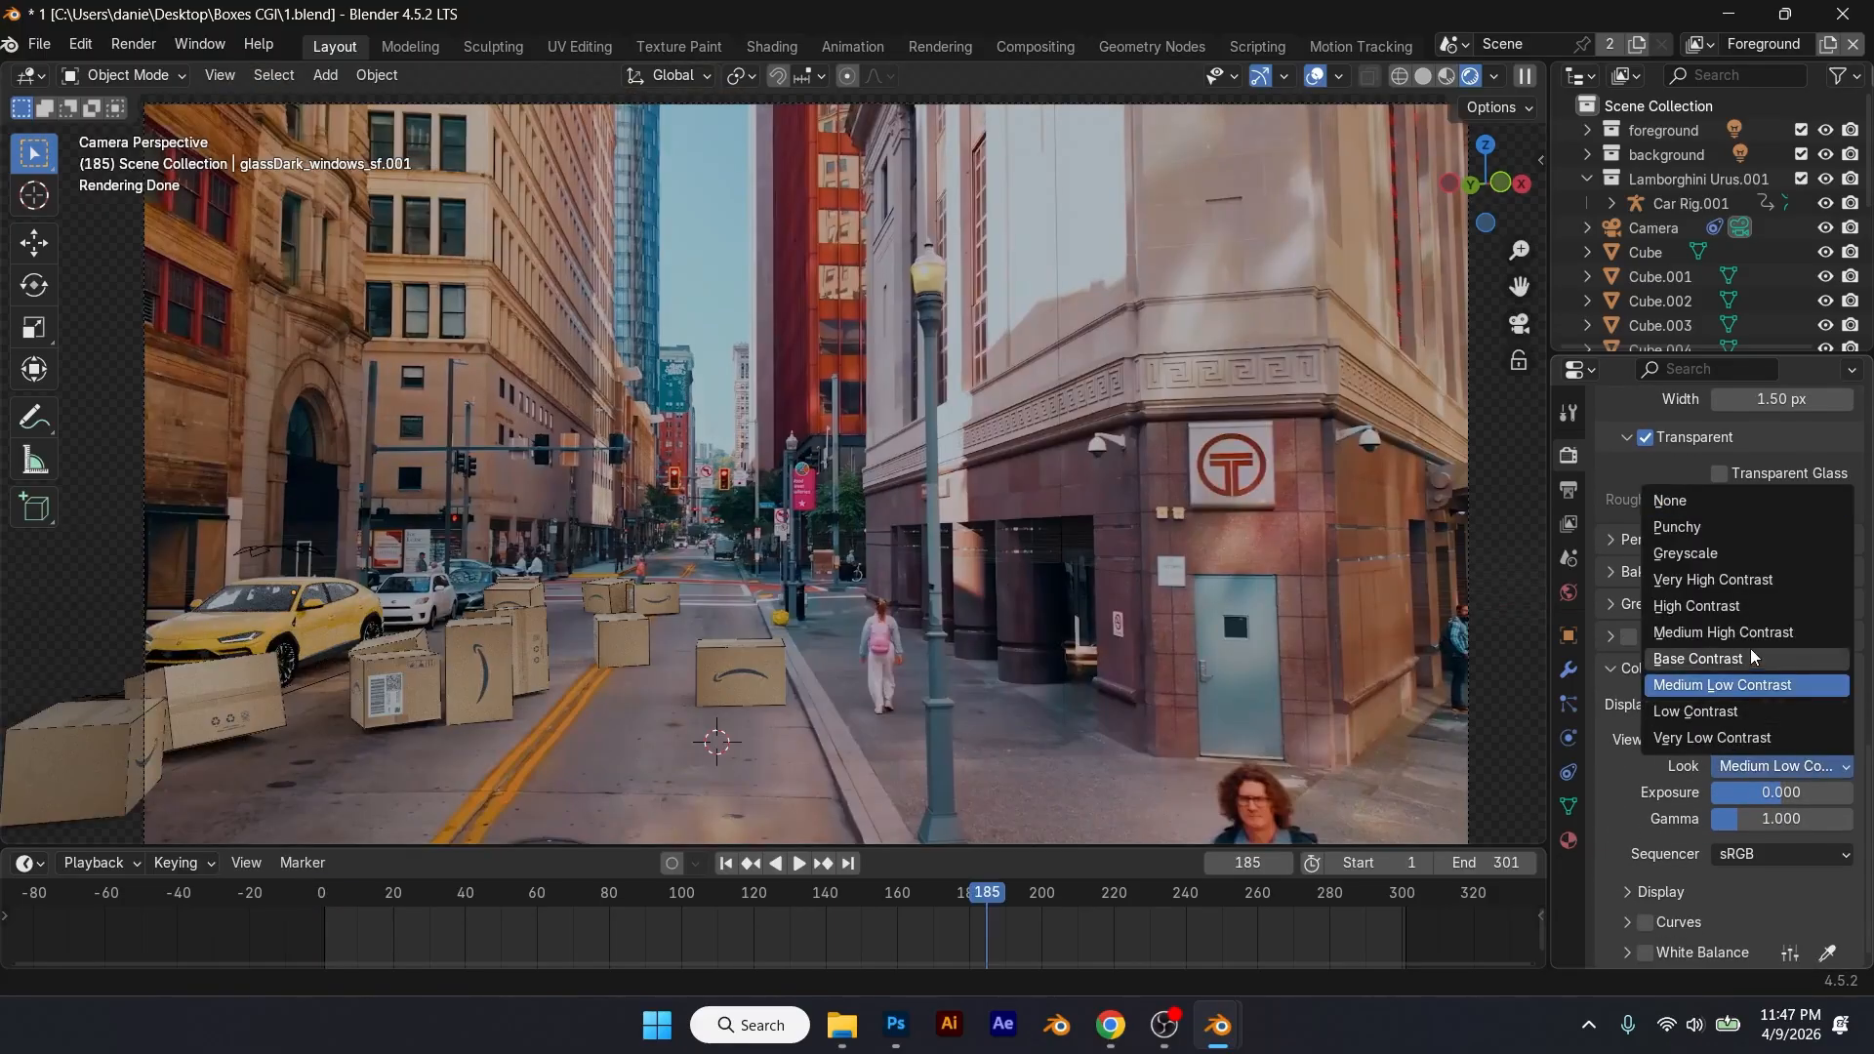
{"action": "left_click", "coordinate": [1743, 634]}
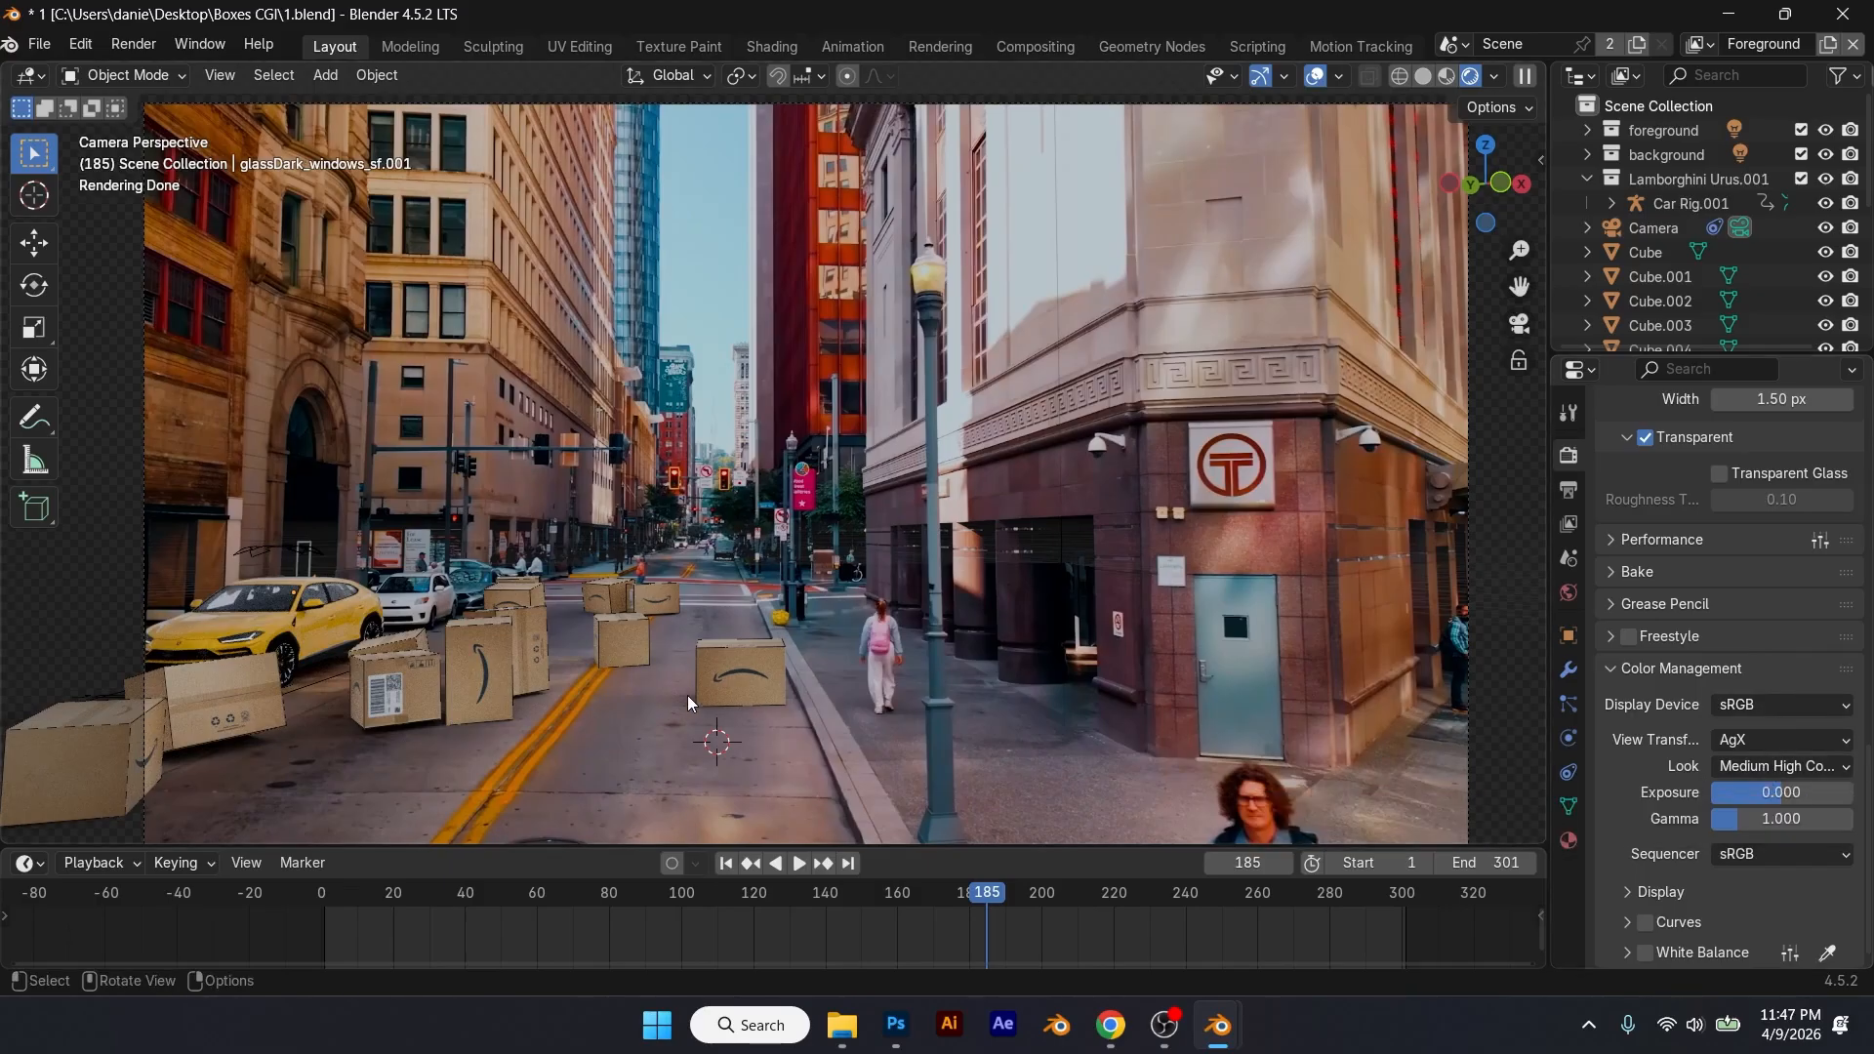
Step: Return the timeline to frame 1 and select one of the falling boxes above the street footage
{"action": "scroll", "coordinate": [687, 695], "scroll_direction": "down", "scroll_amount": 1}
{"action": "left_click", "coordinate": [725, 864]}
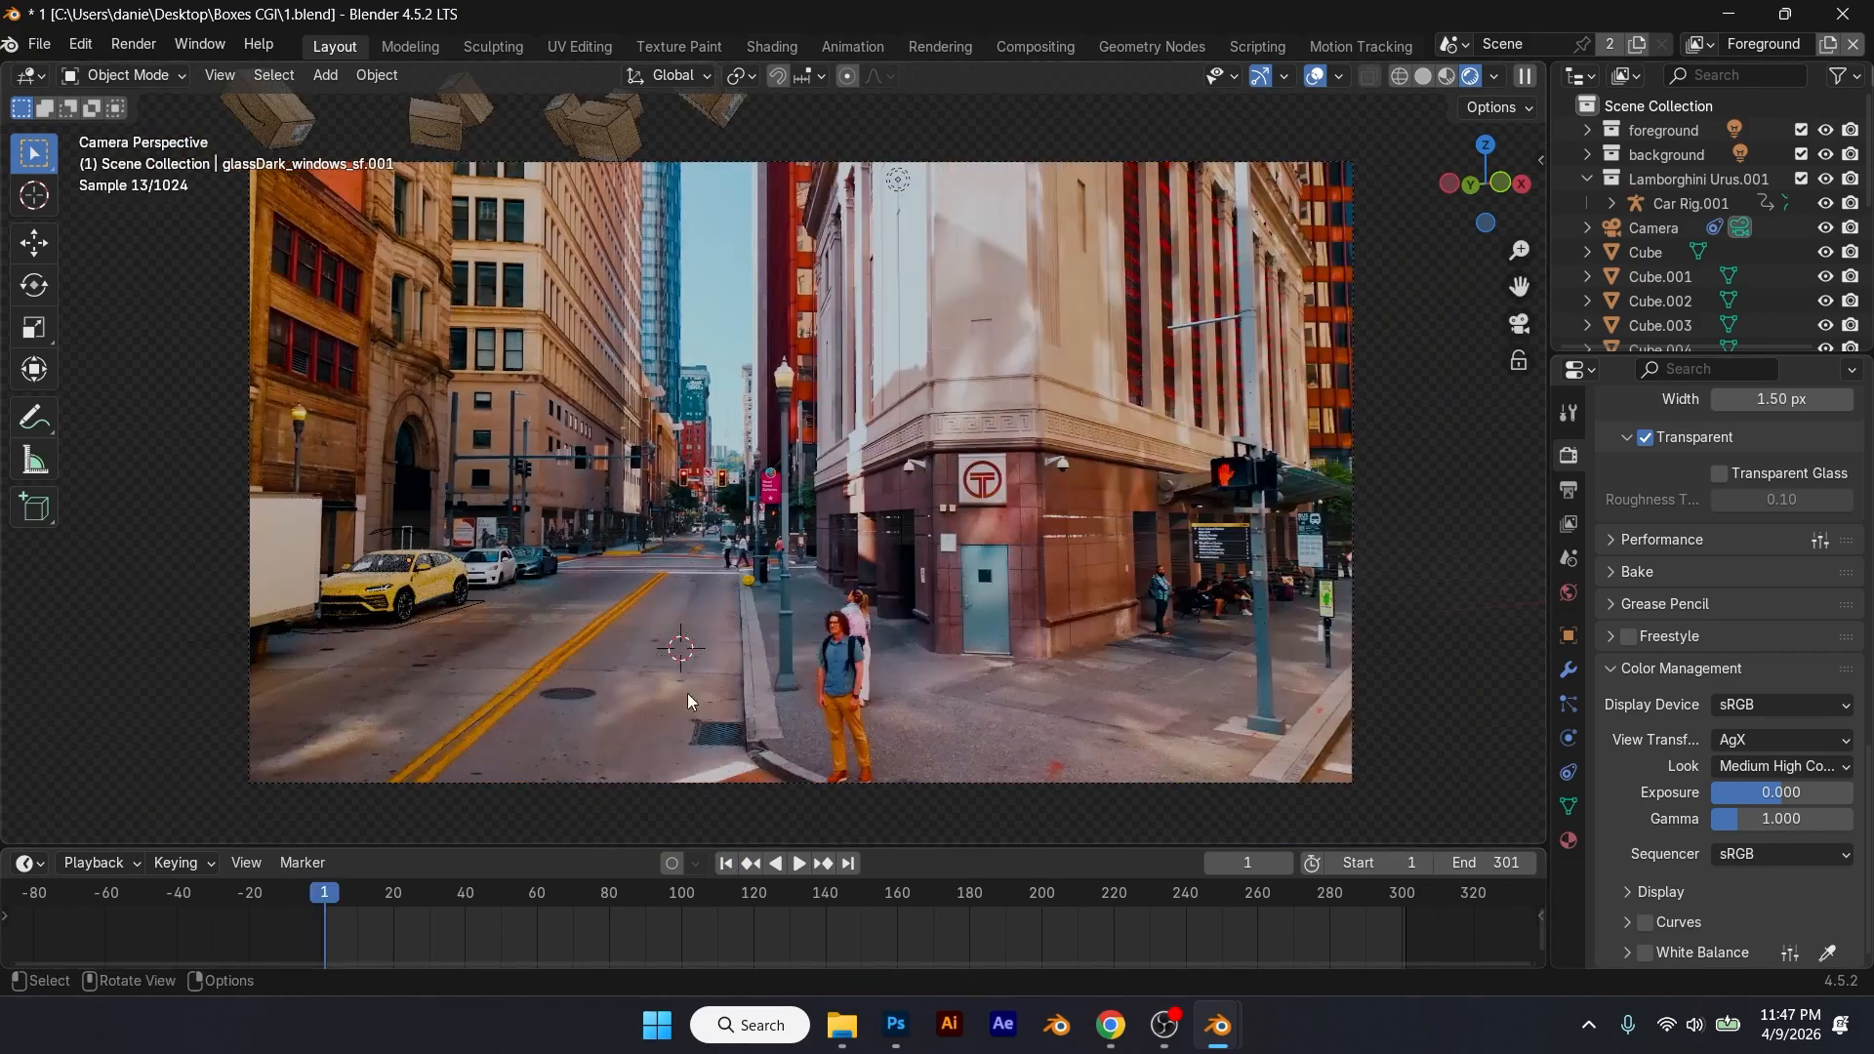
{"action": "scroll", "coordinate": [602, 430], "scroll_direction": "down", "scroll_amount": 3}
{"action": "left_click", "coordinate": [648, 230]}
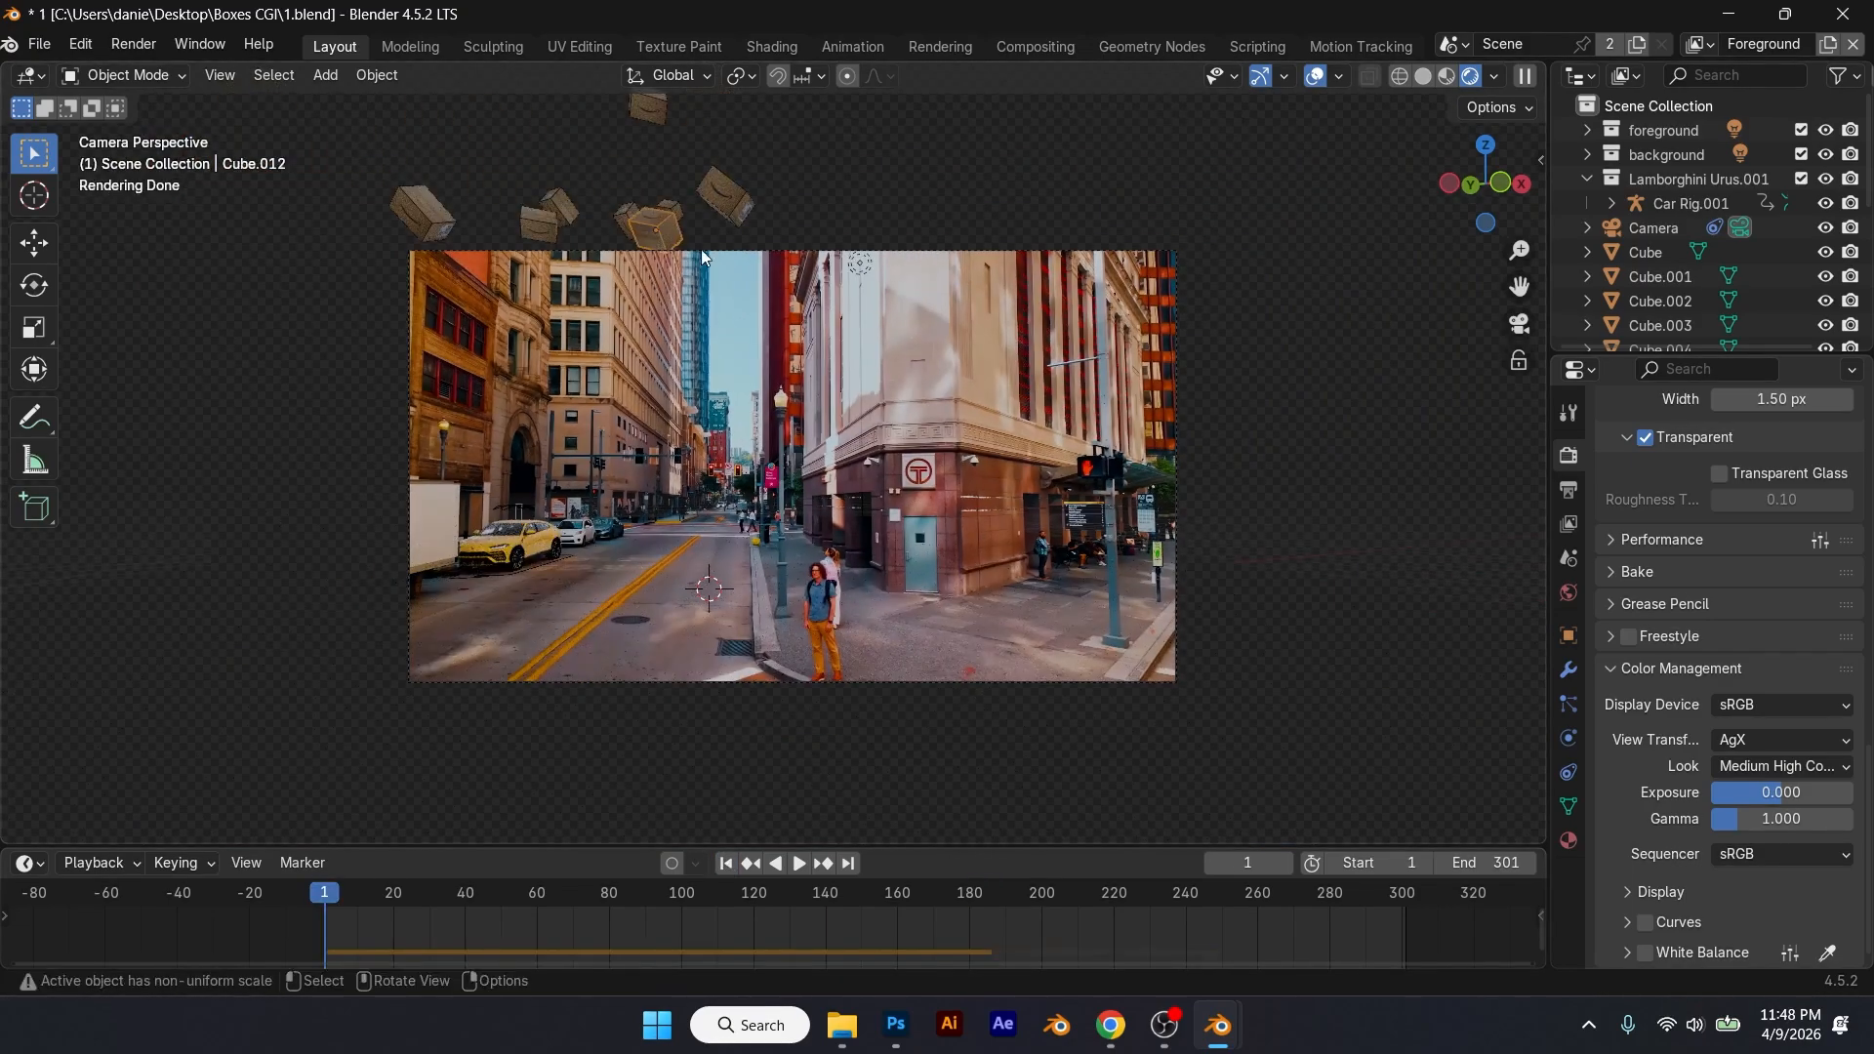
Step: Expand the scene's Rigid Body World settings and its Cache section
{"action": "left_click", "coordinate": [1570, 559]}
{"action": "left_click", "coordinate": [1608, 745]}
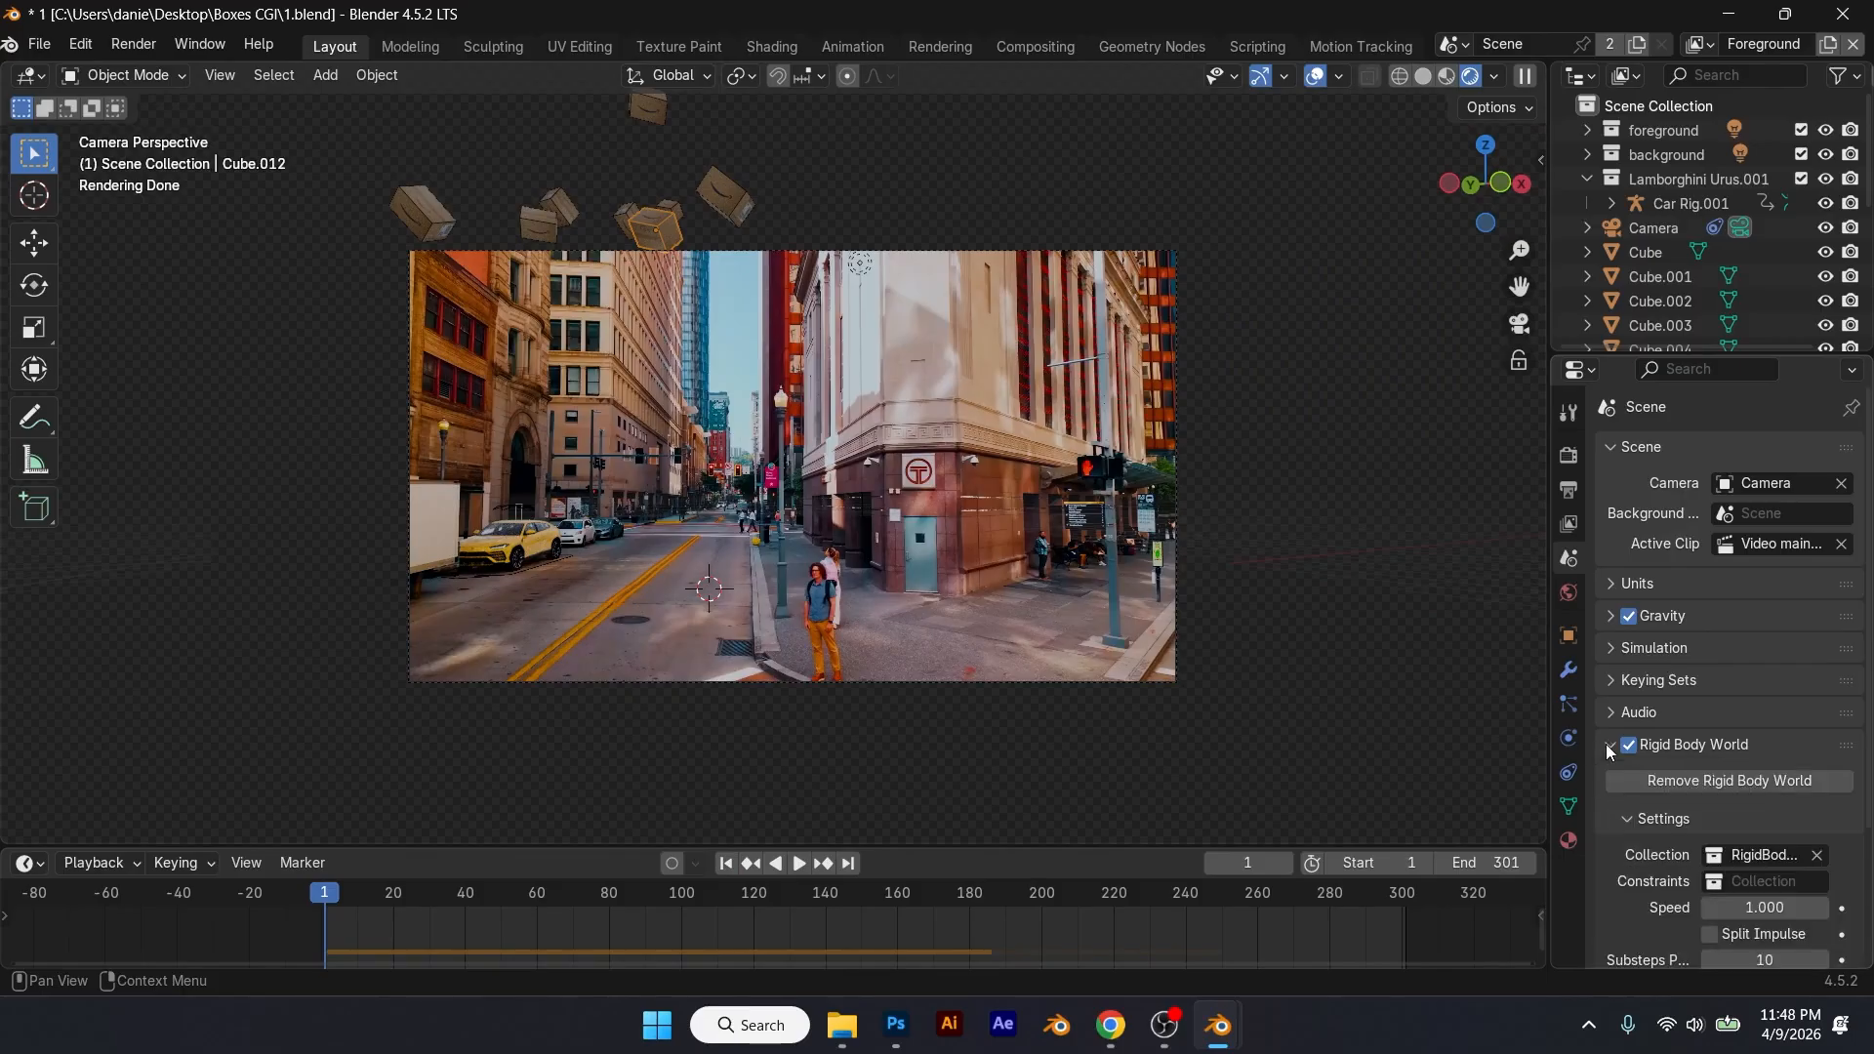
{"action": "scroll", "coordinate": [1607, 743], "scroll_direction": "down", "scroll_amount": 4}
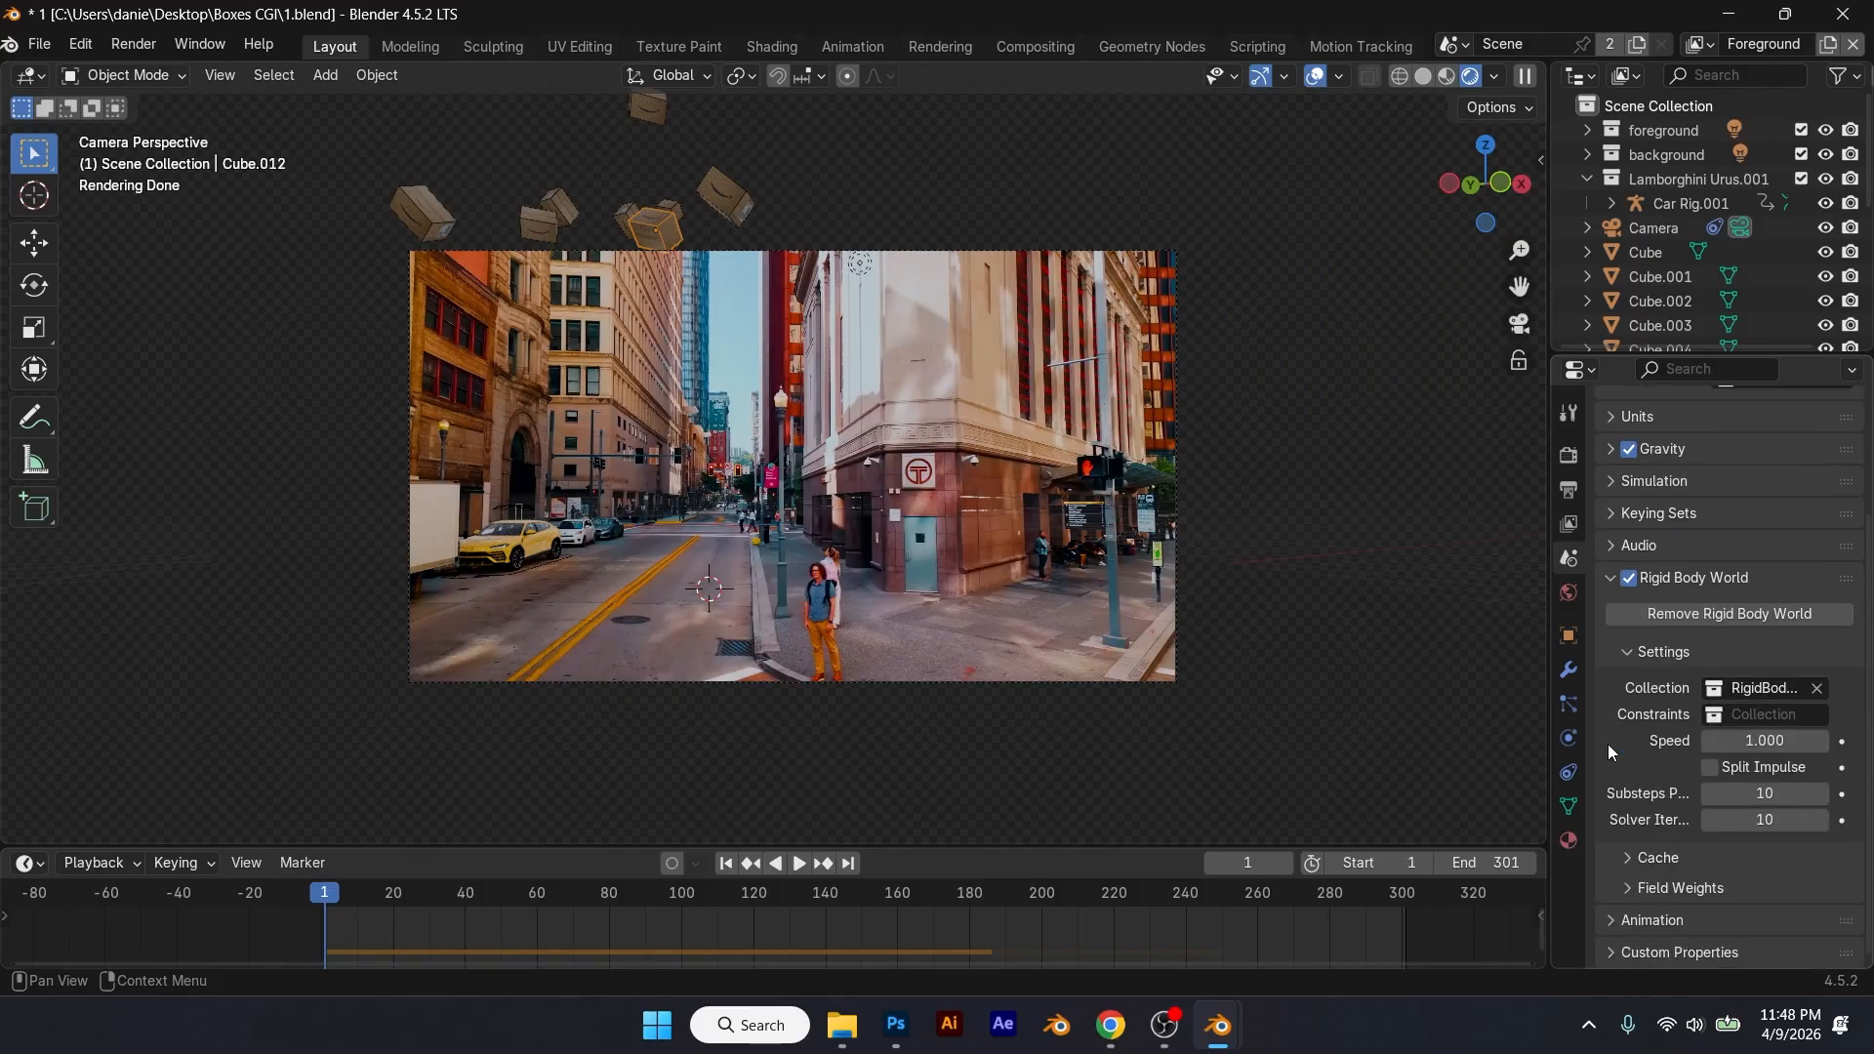
{"action": "left_click", "coordinate": [1637, 857]}
{"action": "scroll", "coordinate": [1634, 834], "scroll_direction": "down", "scroll_amount": 3}
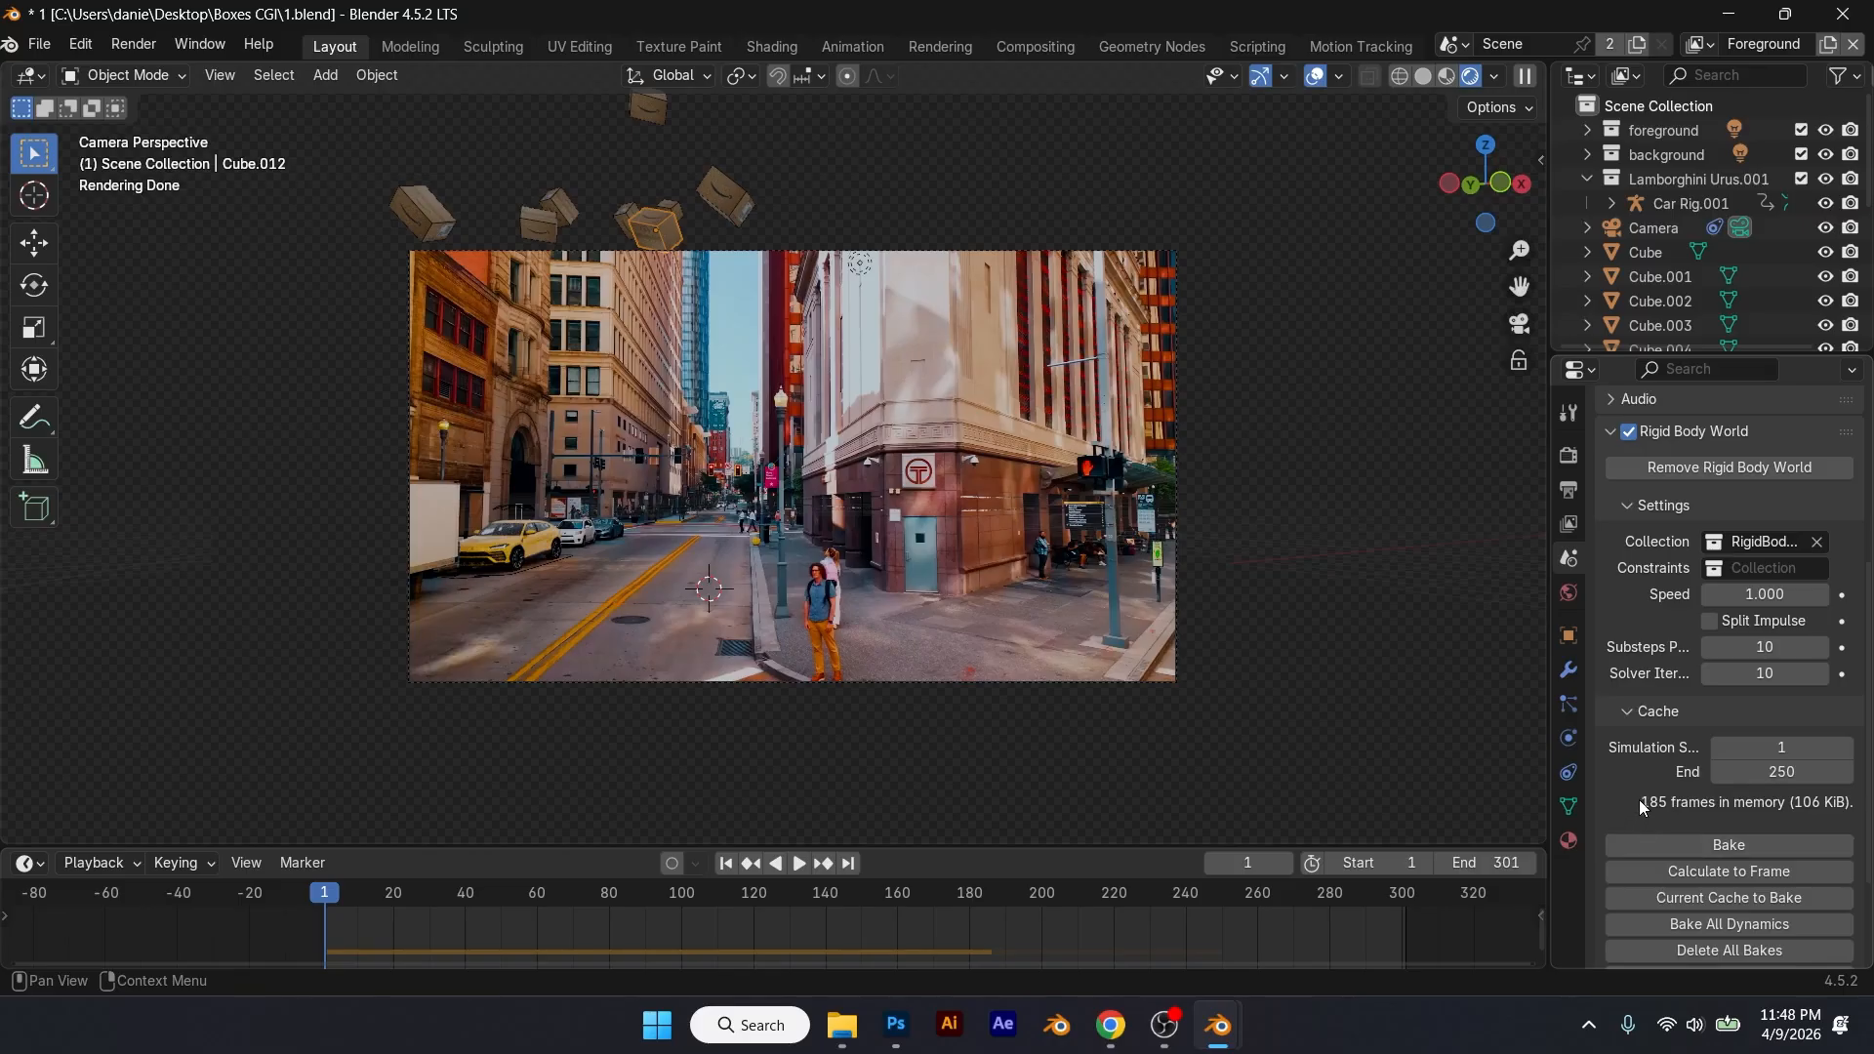
Step: Set the rigid body cache's end frame to 301 and bake the simulation
{"action": "left_click", "coordinate": [851, 865]}
{"action": "left_click", "coordinate": [727, 865]}
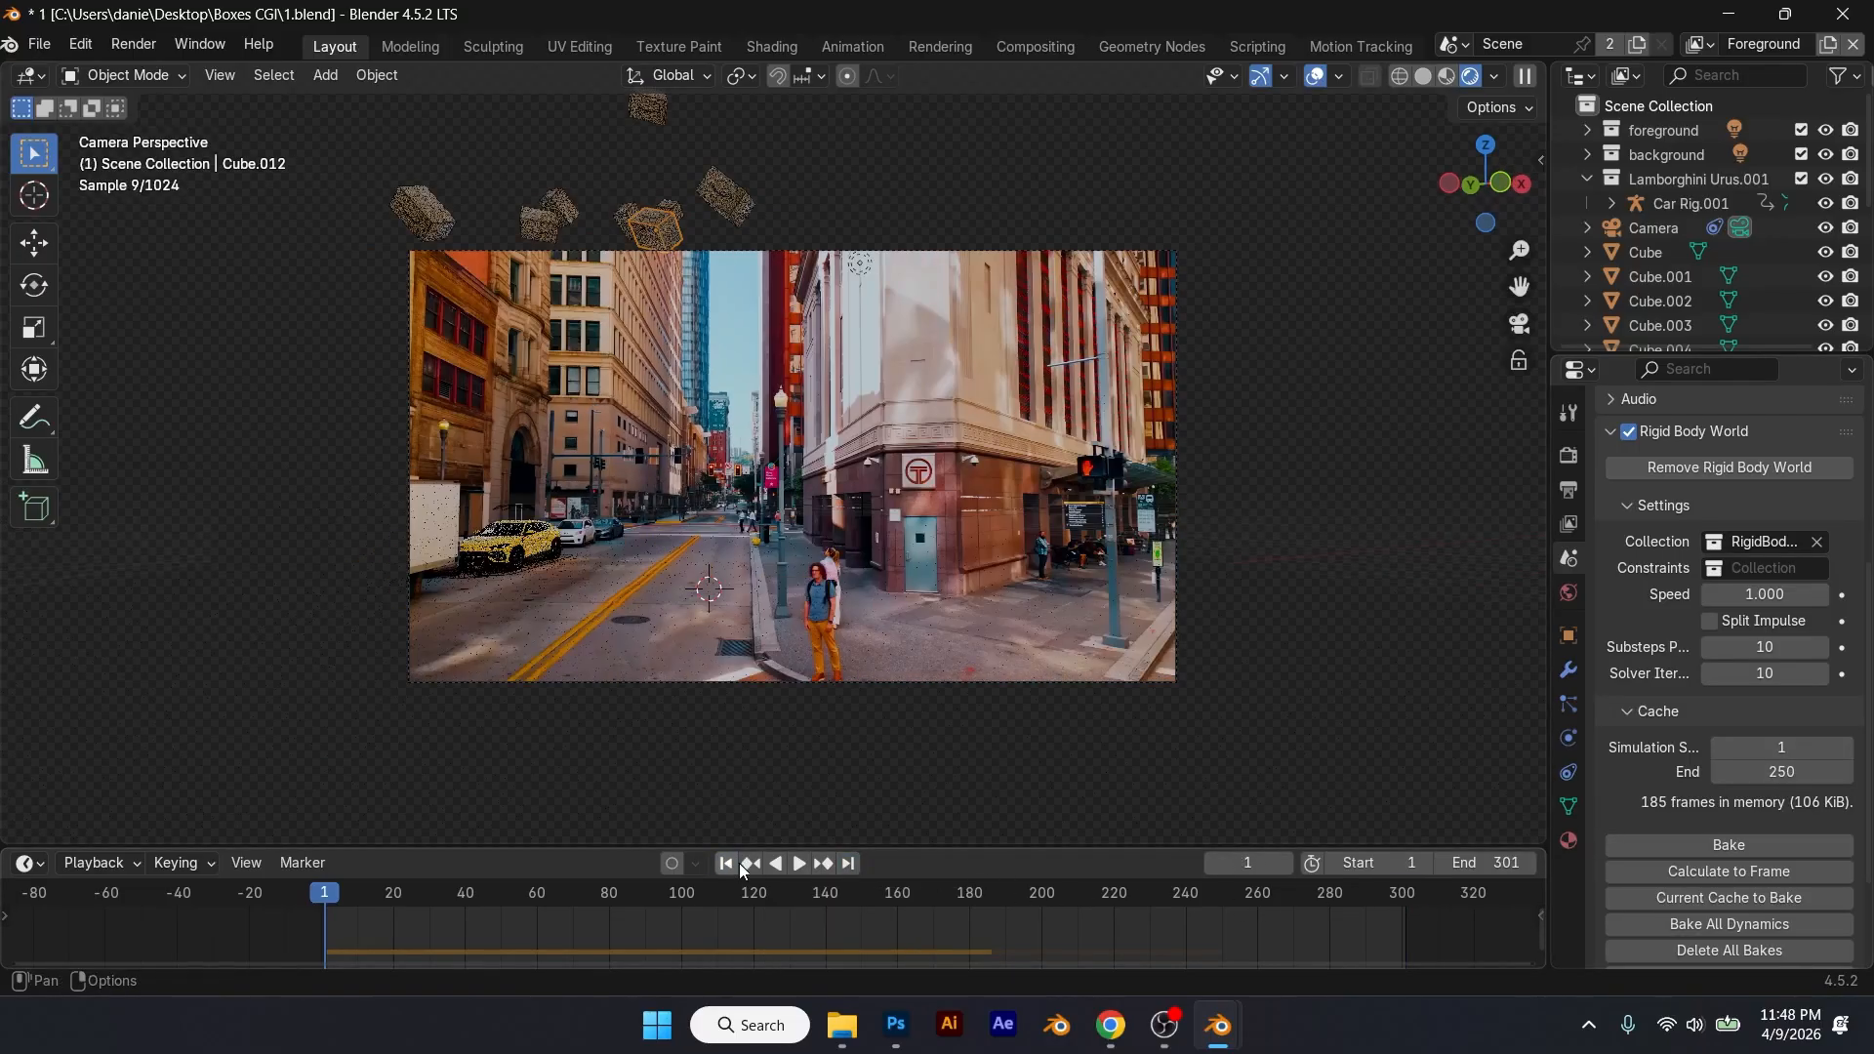
{"action": "double_click", "coordinate": [1786, 772]}
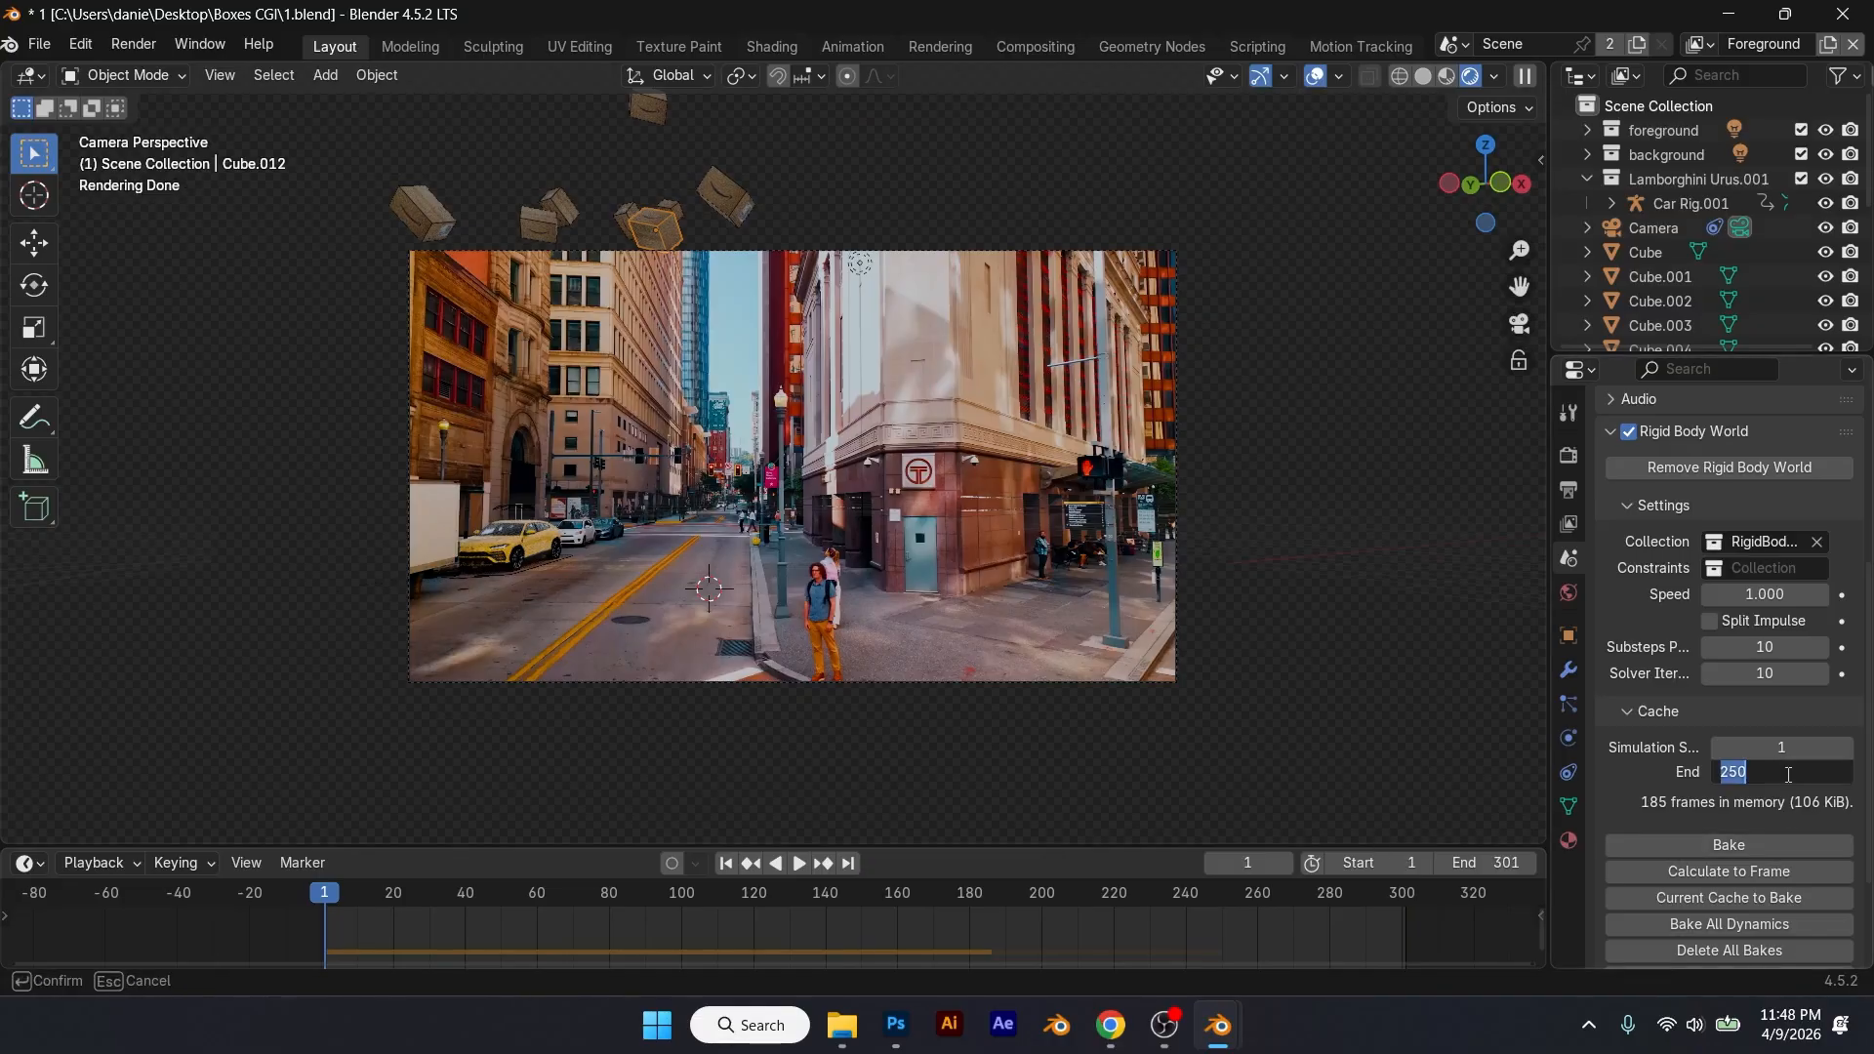
{"action": "key", "text": "Return"}
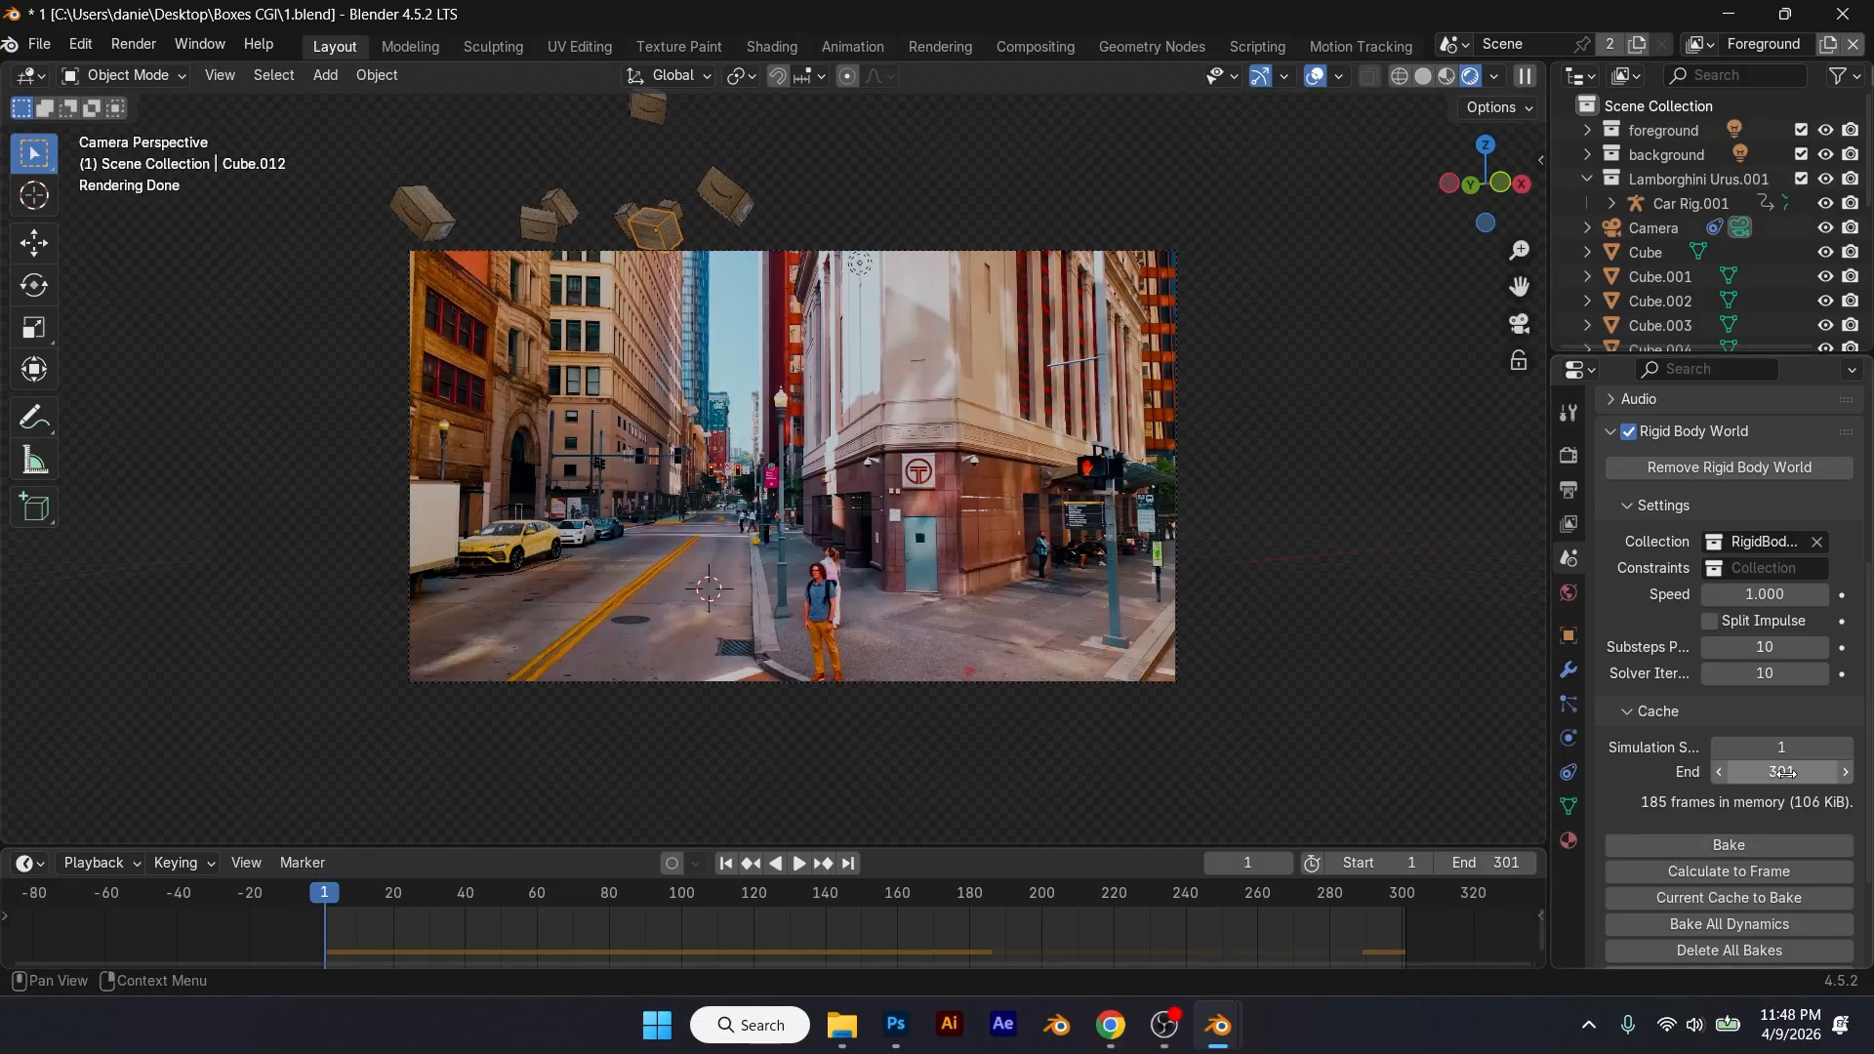
{"action": "left_click", "coordinate": [1791, 840]}
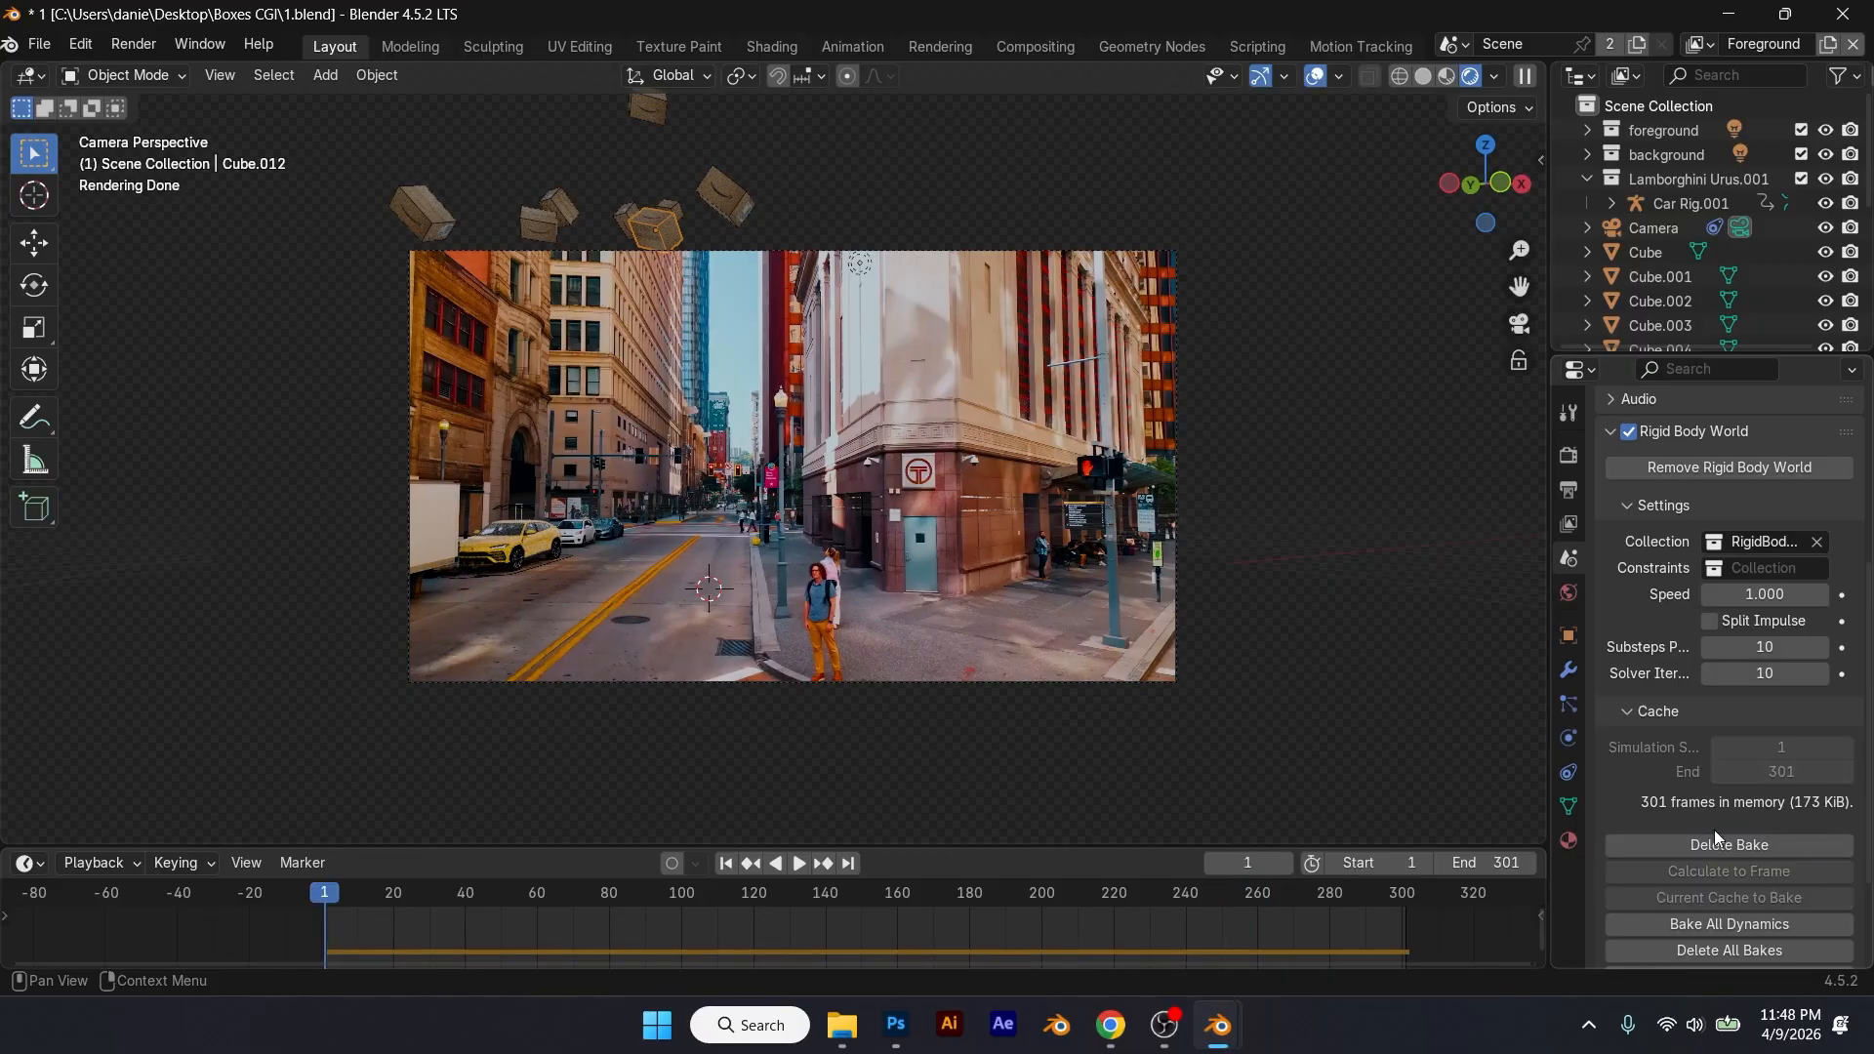
{"action": "scroll", "coordinate": [1712, 864], "scroll_direction": "down", "scroll_amount": 6}
{"action": "scroll", "coordinate": [1714, 857], "scroll_direction": "up", "scroll_amount": 8}
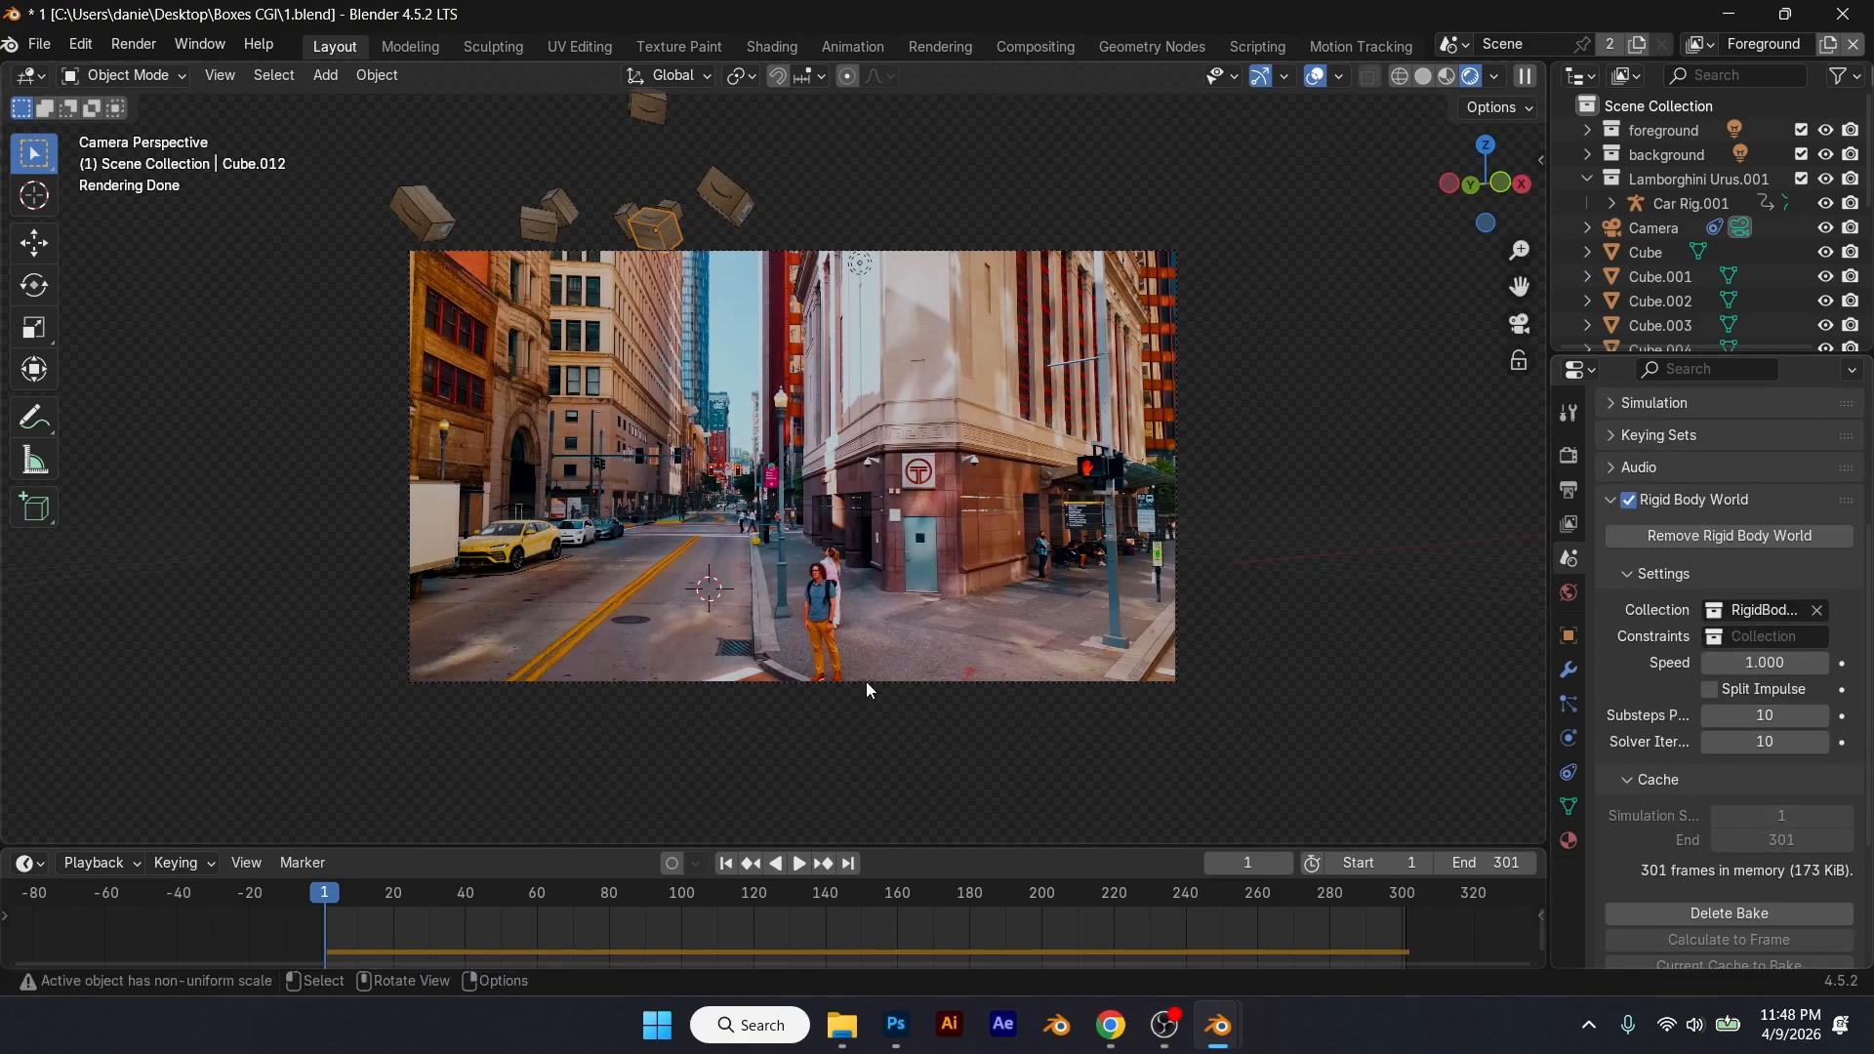
Step: Play back the baked box simulation, return to frame 1 and save the file
{"action": "key", "text": "space"}
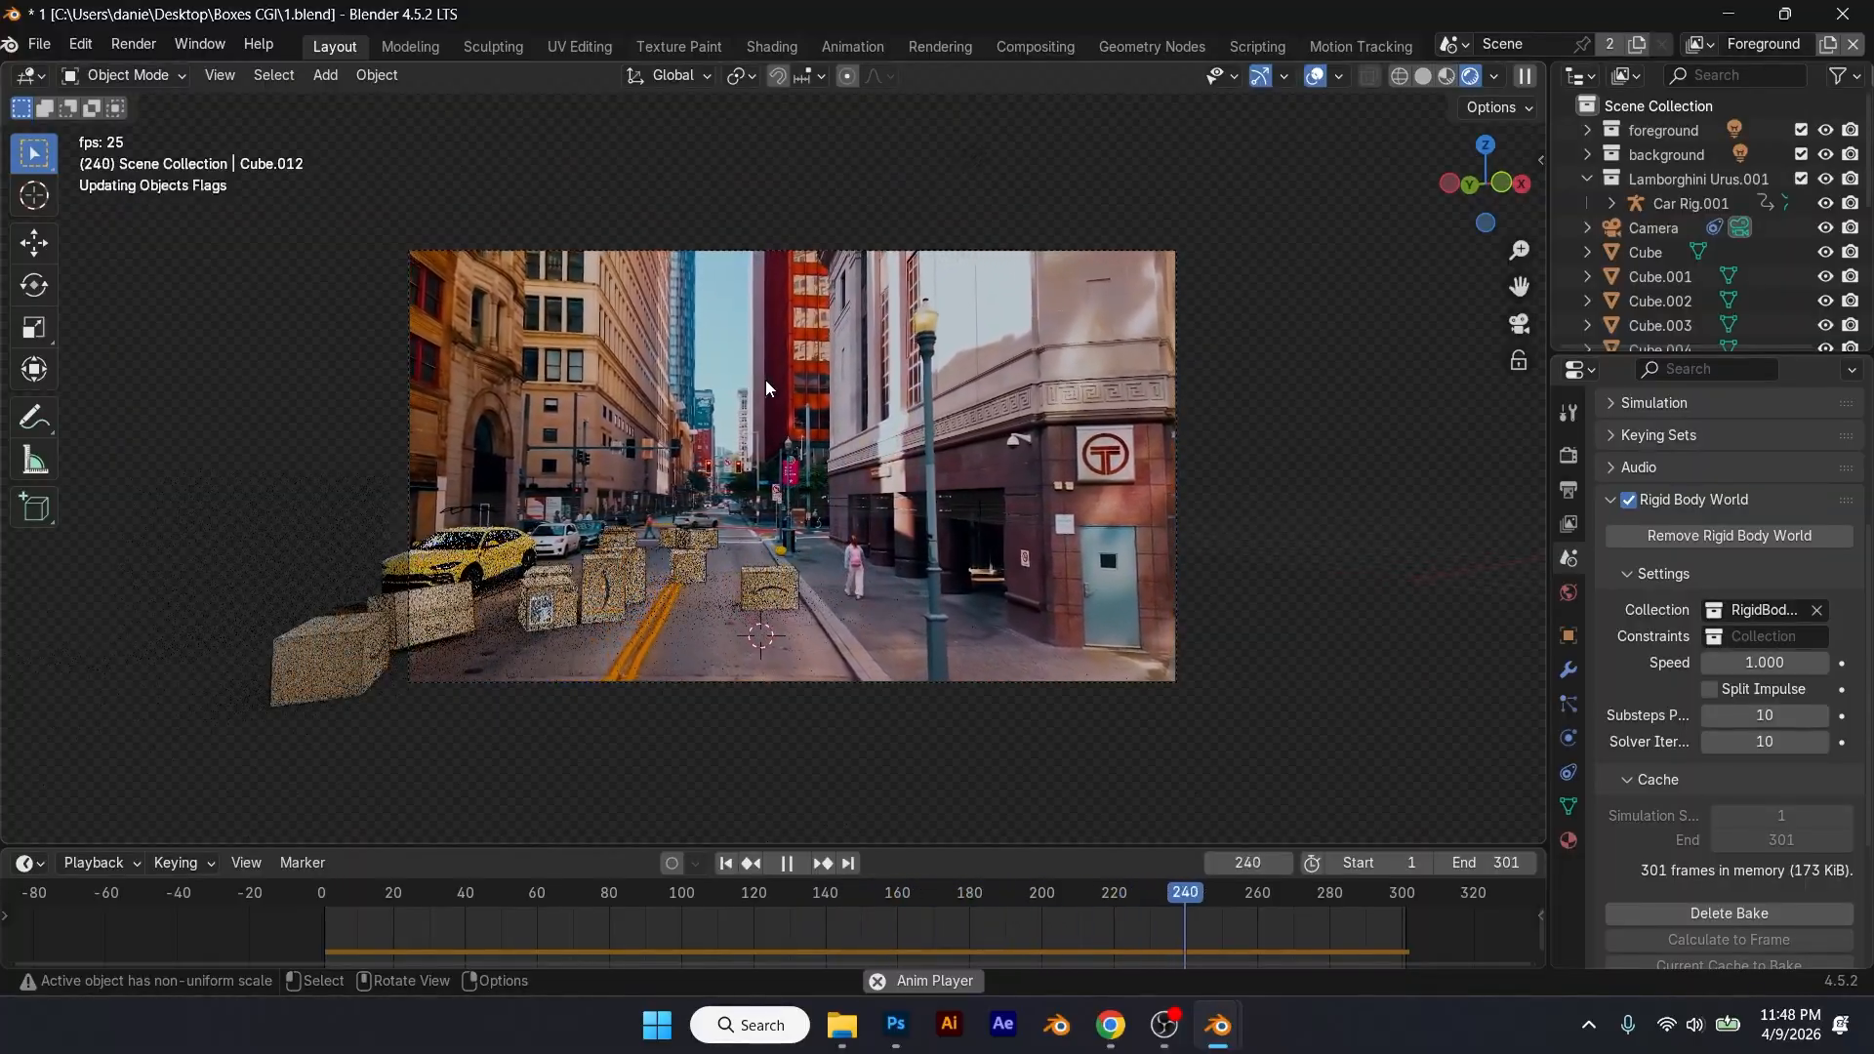
{"action": "key", "text": "space"}
{"action": "key", "text": "space"}
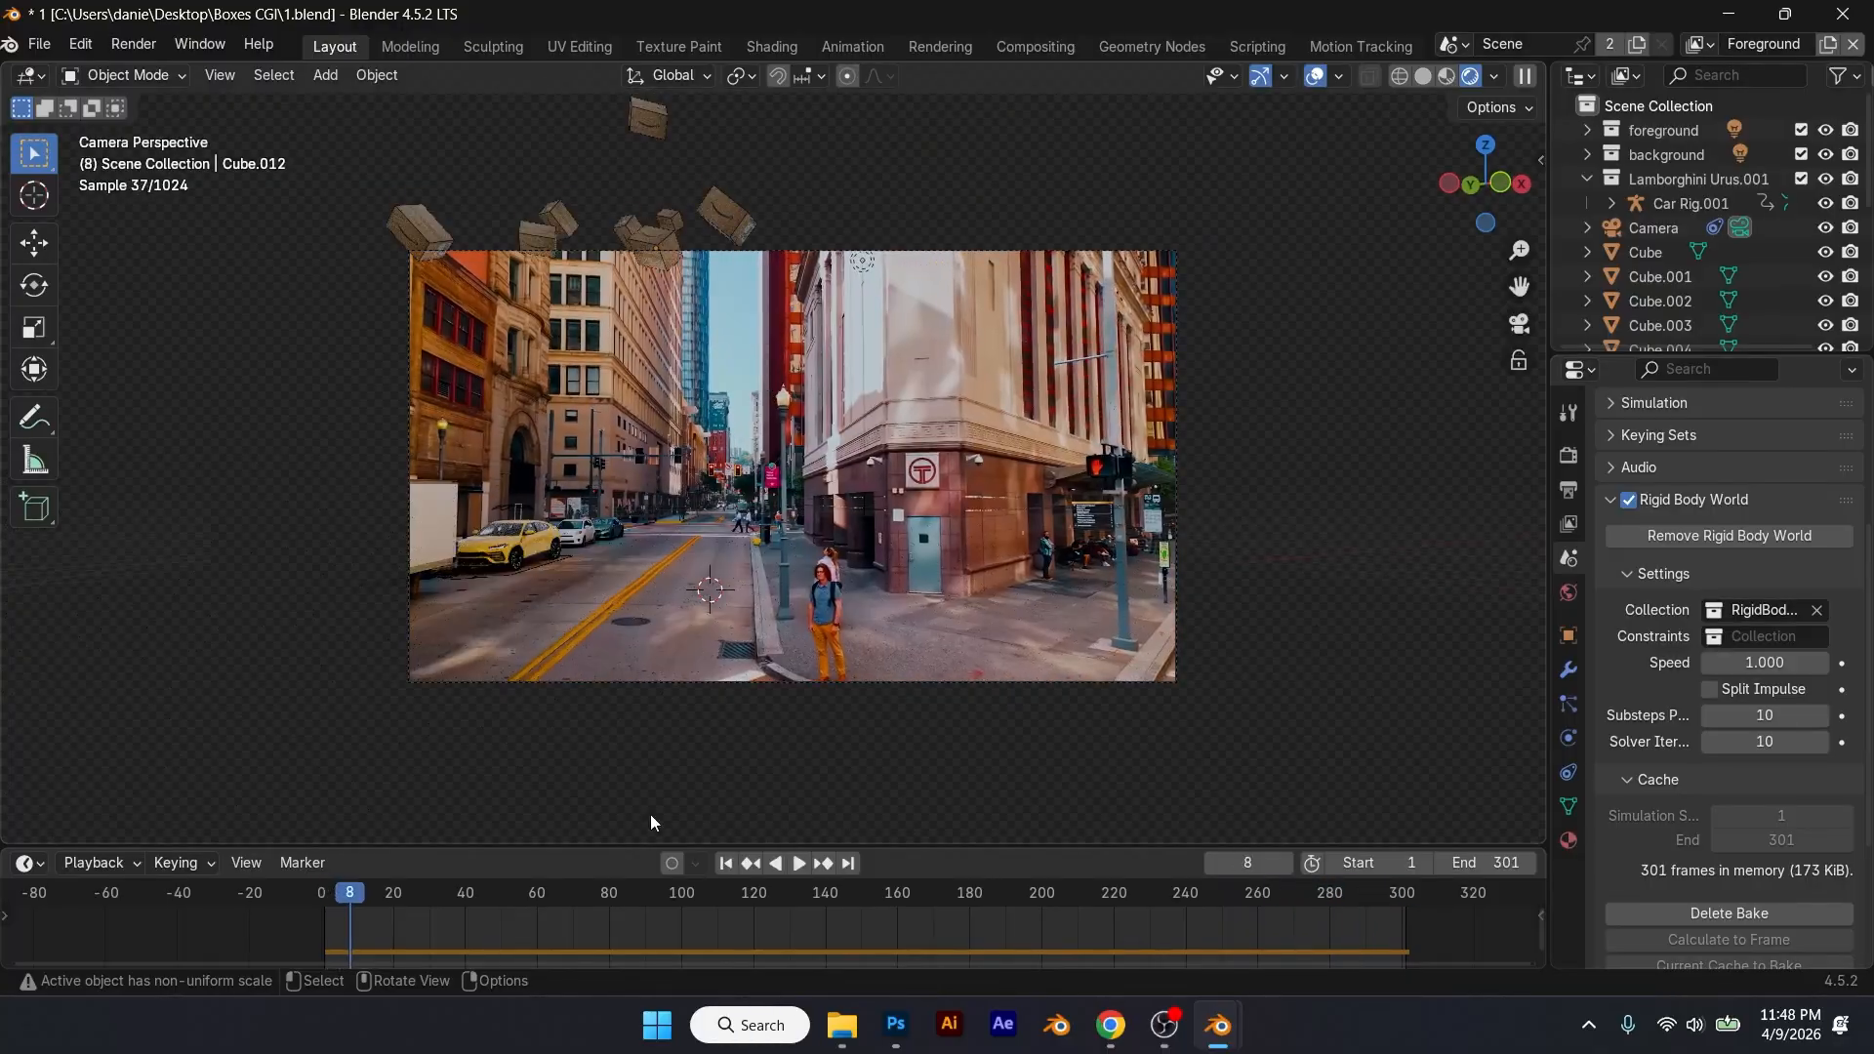
{"action": "left_click", "coordinate": [723, 864]}
{"action": "key", "text": "ctrl+s"}
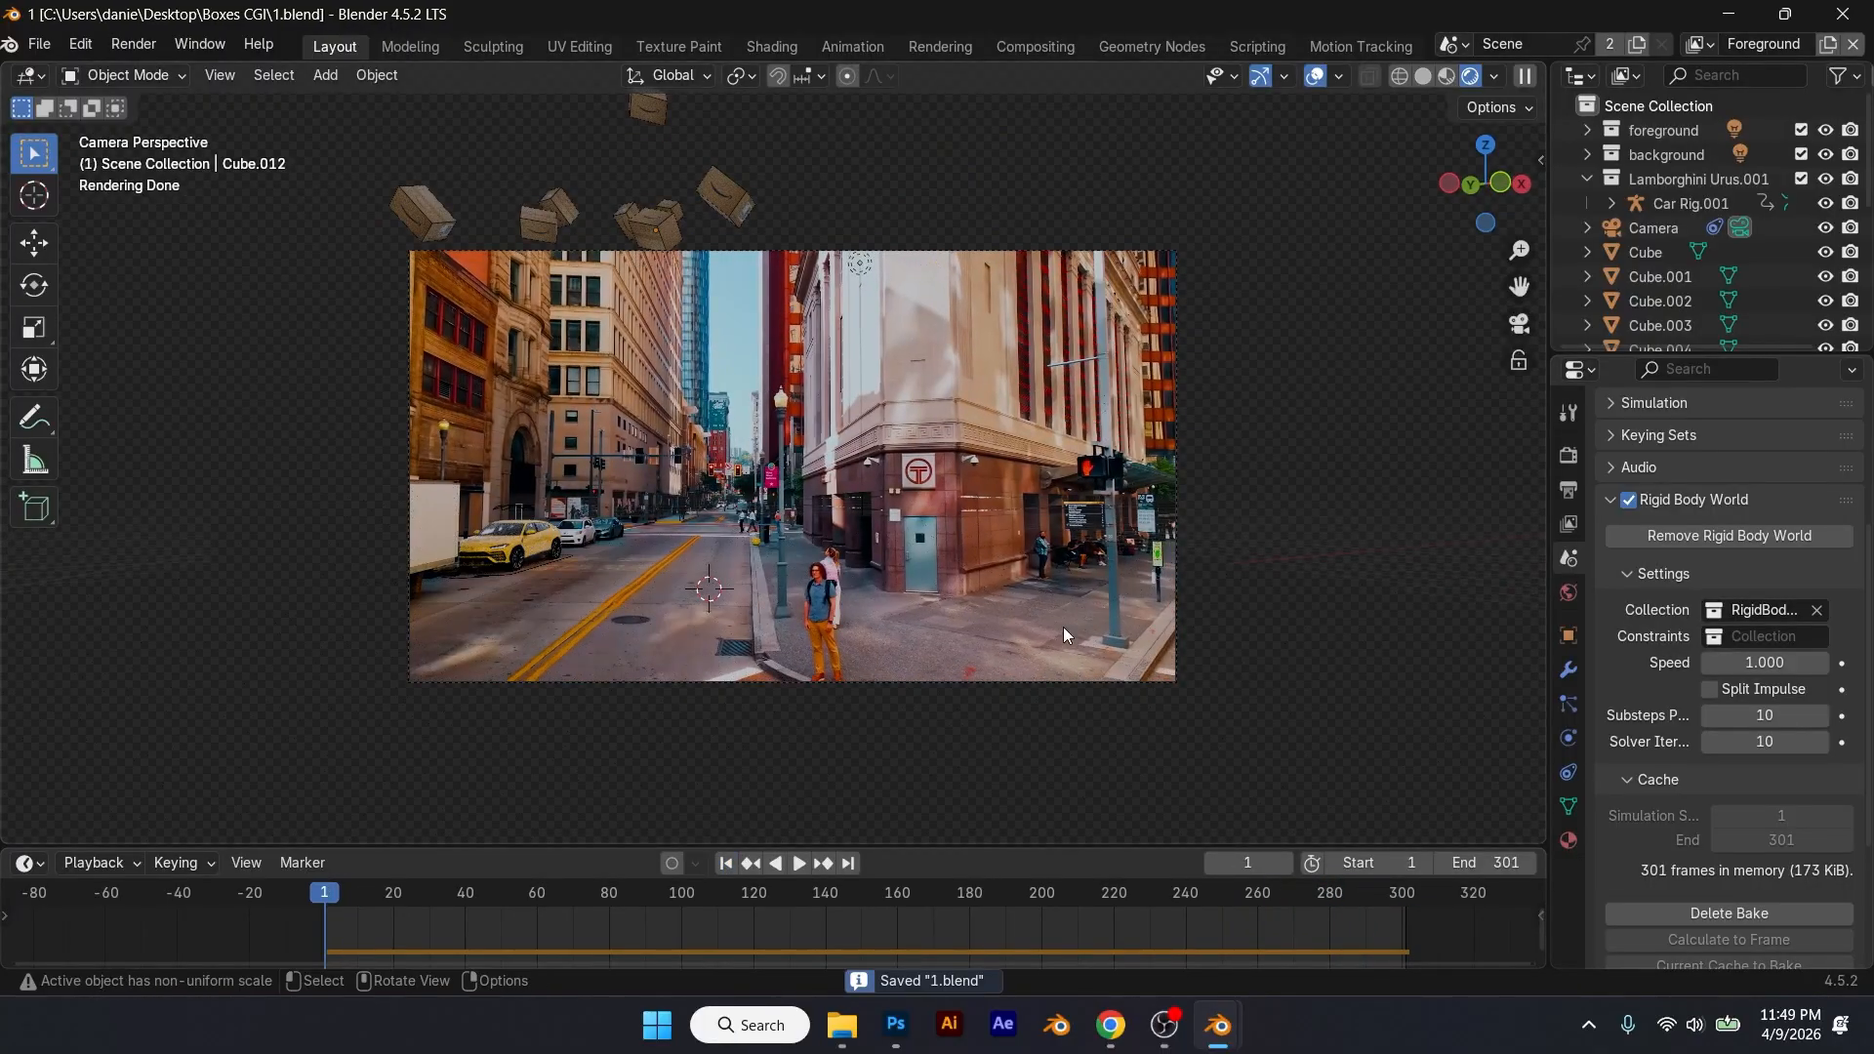
Step: Set the output frame rate to 30 fps and enable Render Region
{"action": "left_click", "coordinate": [1569, 492]}
{"action": "scroll", "coordinate": [1650, 549], "scroll_direction": "down", "scroll_amount": 2}
{"action": "scroll", "coordinate": [1654, 551], "scroll_direction": "up", "scroll_amount": 3}
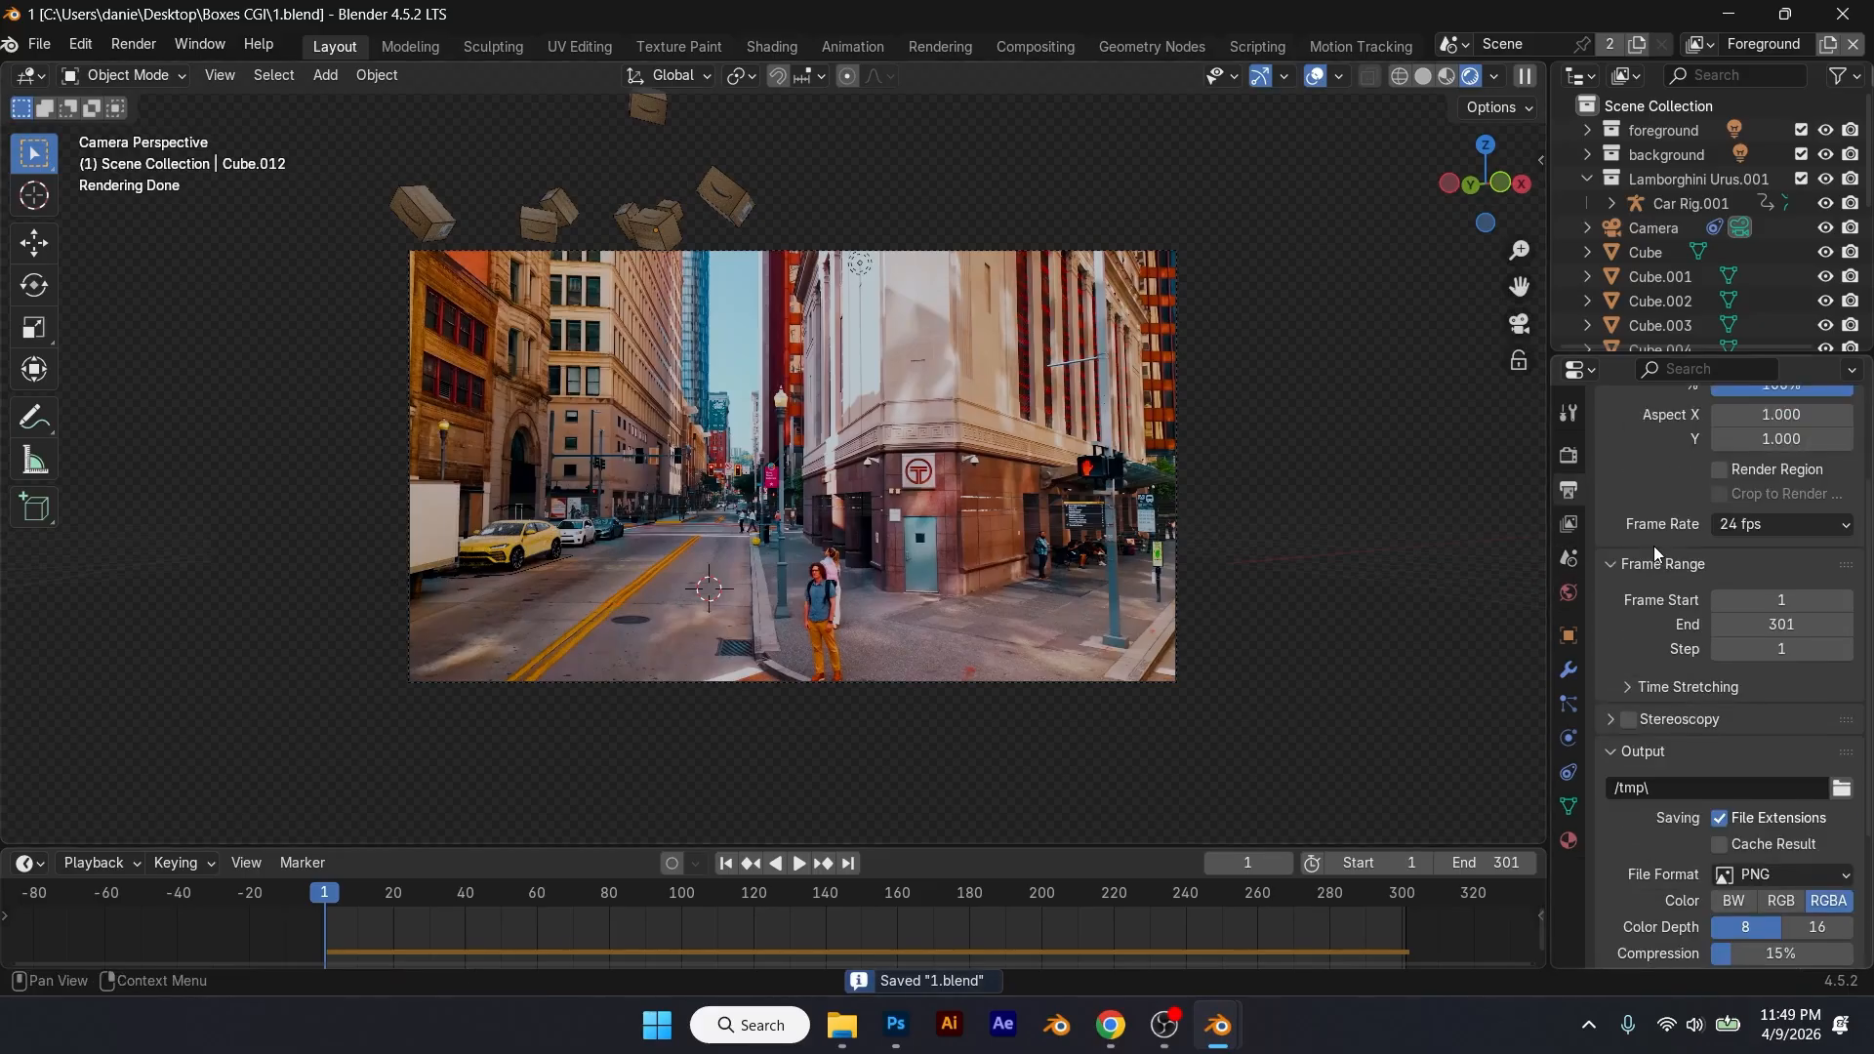
{"action": "left_click", "coordinate": [1768, 573]}
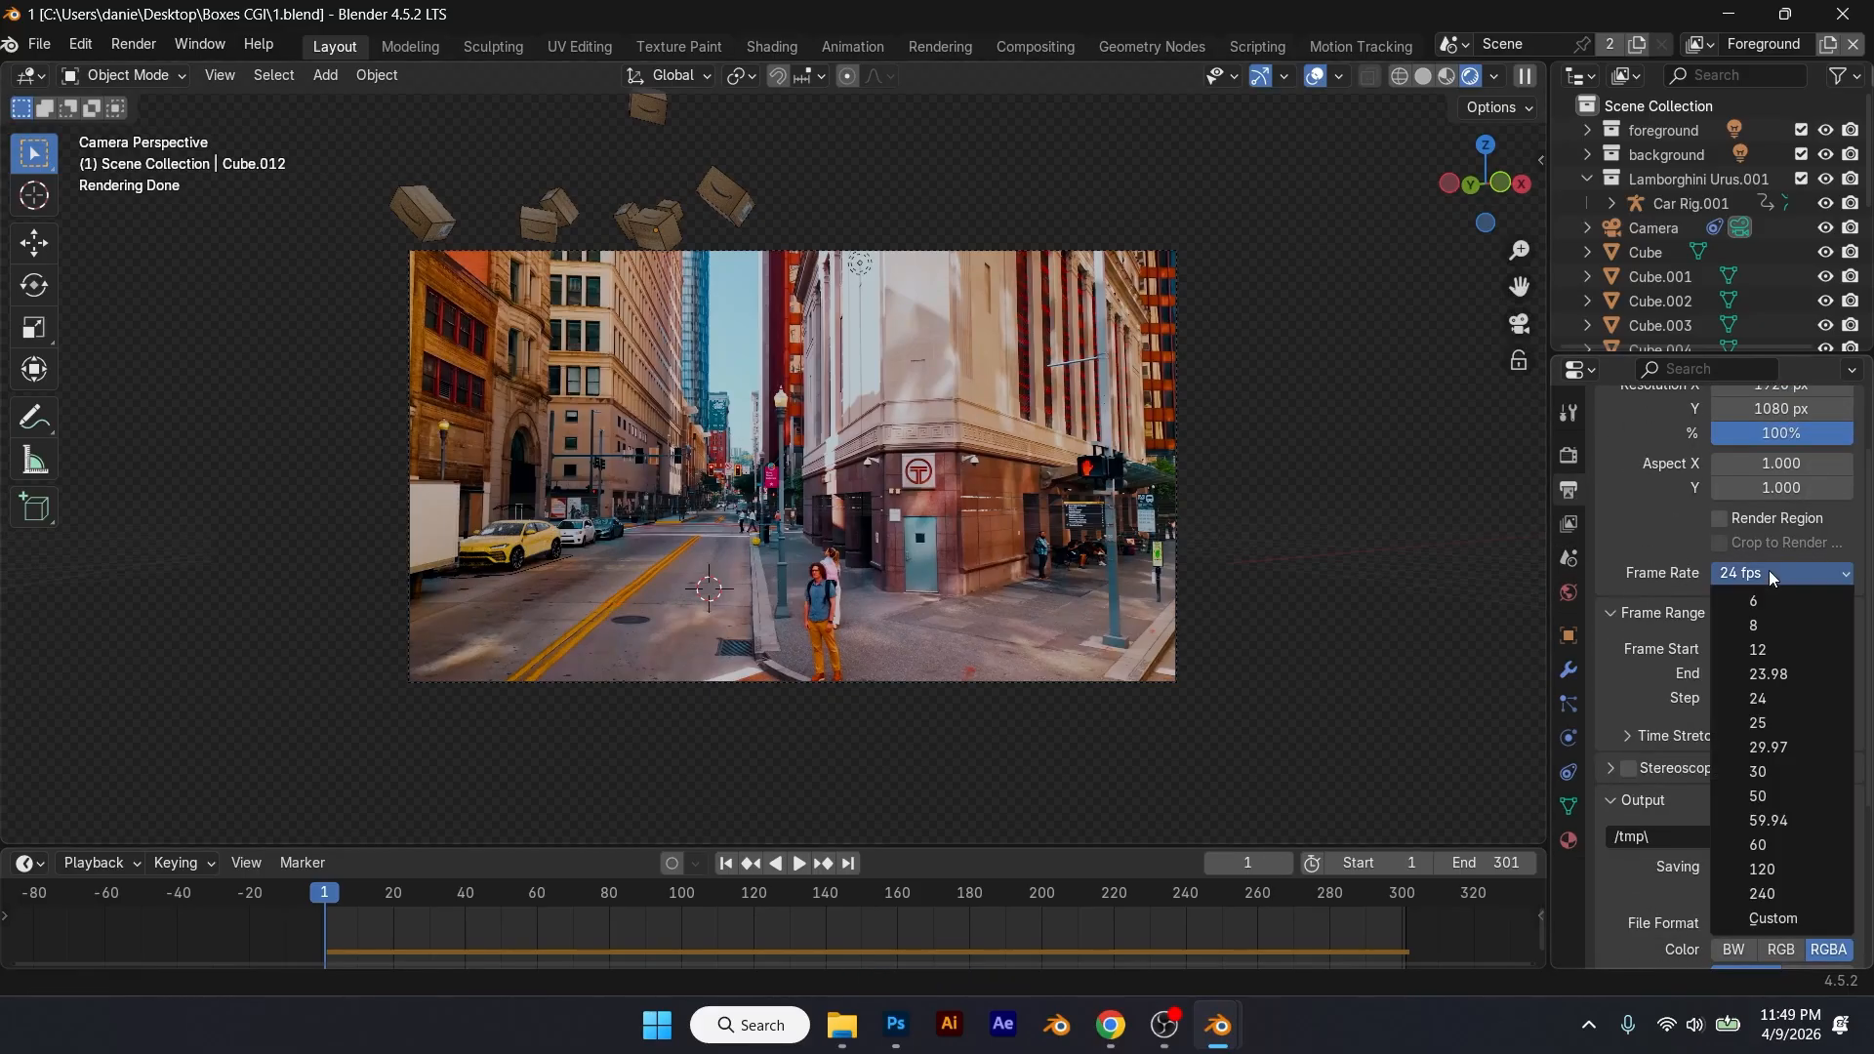
{"action": "left_click", "coordinate": [1773, 771]}
{"action": "scroll", "coordinate": [1701, 473], "scroll_direction": "up", "scroll_amount": 2}
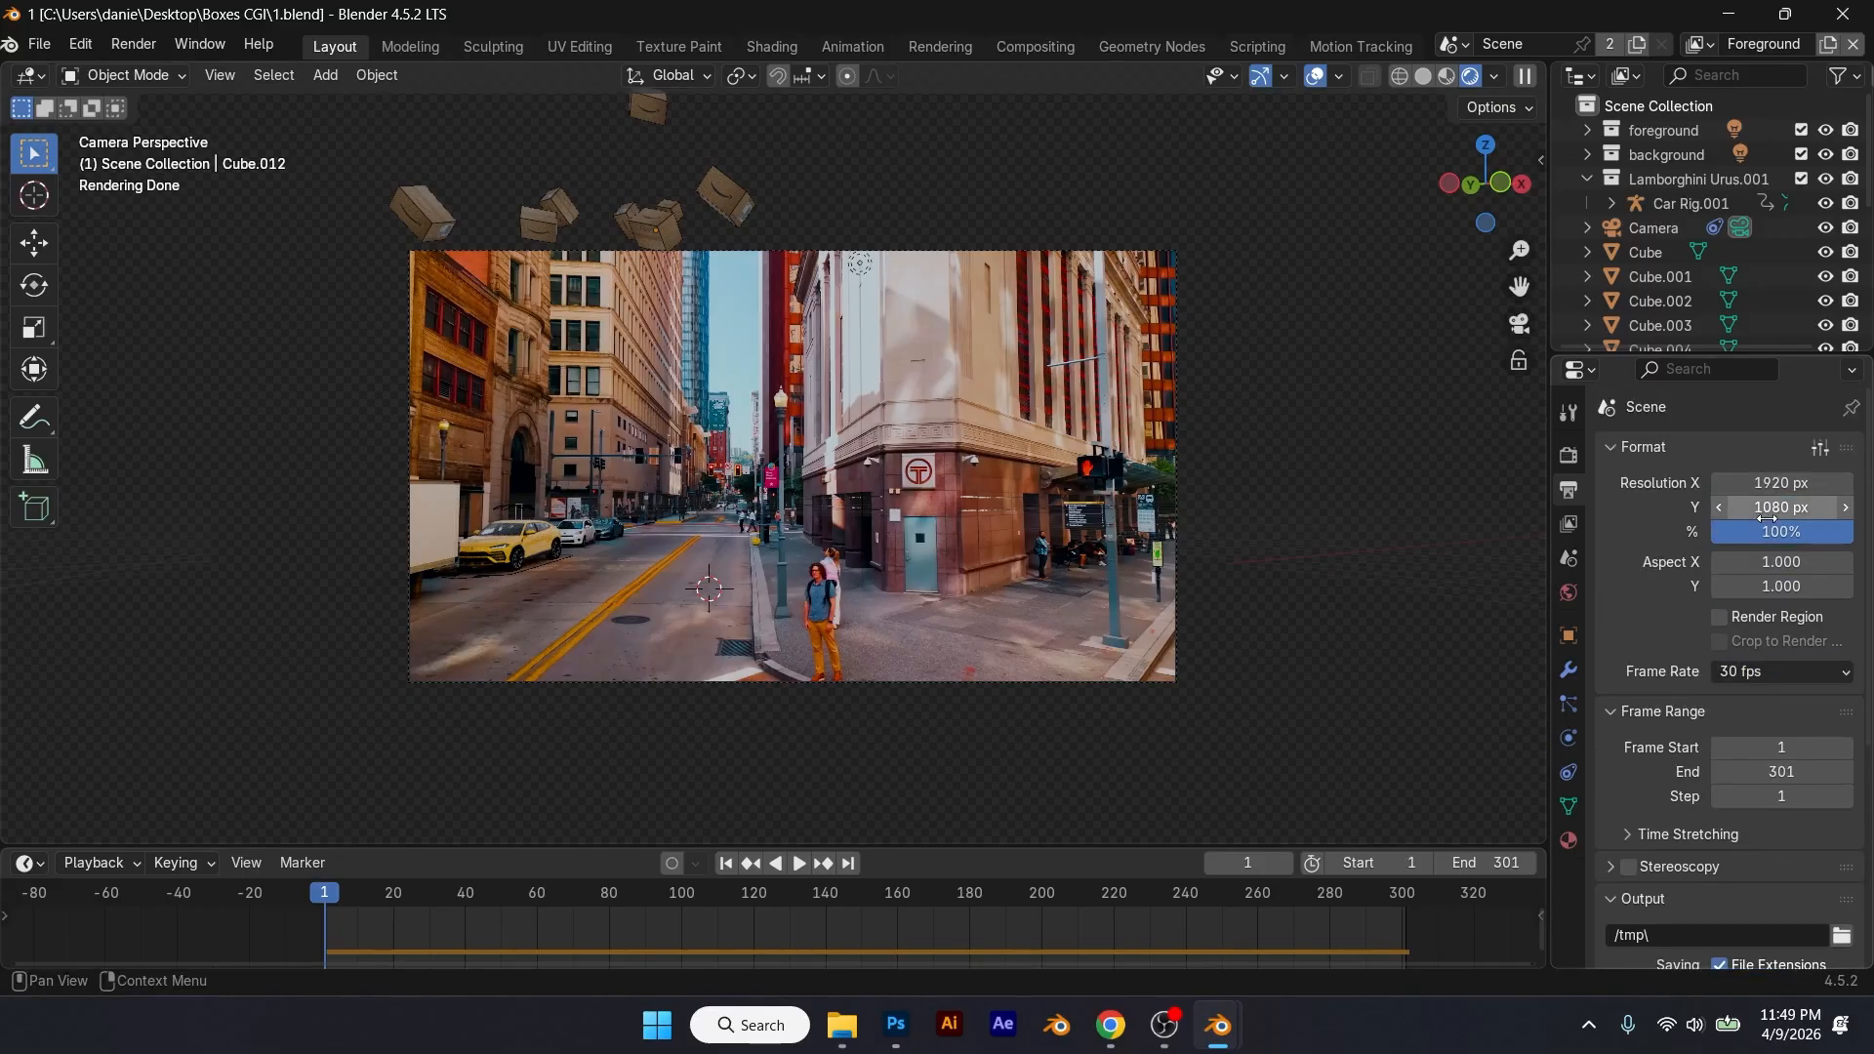
{"action": "left_click", "coordinate": [1720, 618]}
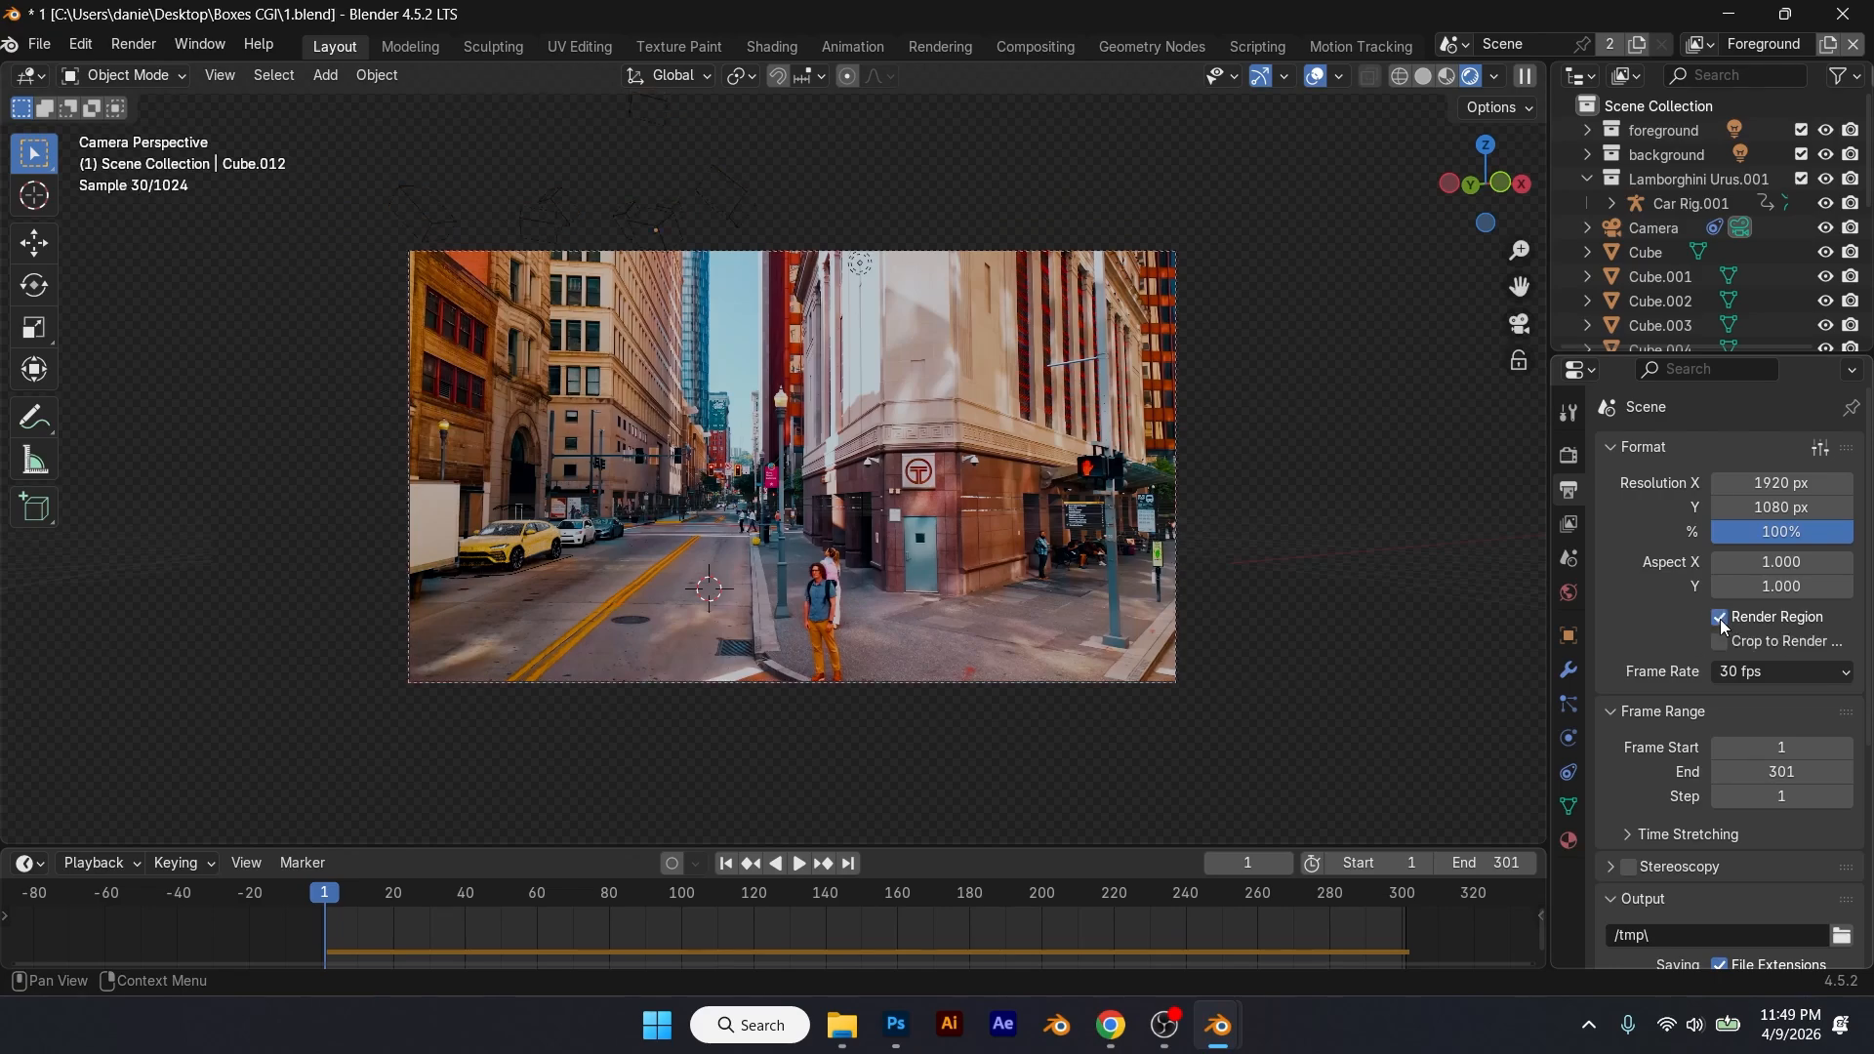
Step: Set the render output path to the Done folder inside Boxes CGI on the Desktop
{"action": "scroll", "coordinate": [1678, 691], "scroll_direction": "down", "scroll_amount": 3}
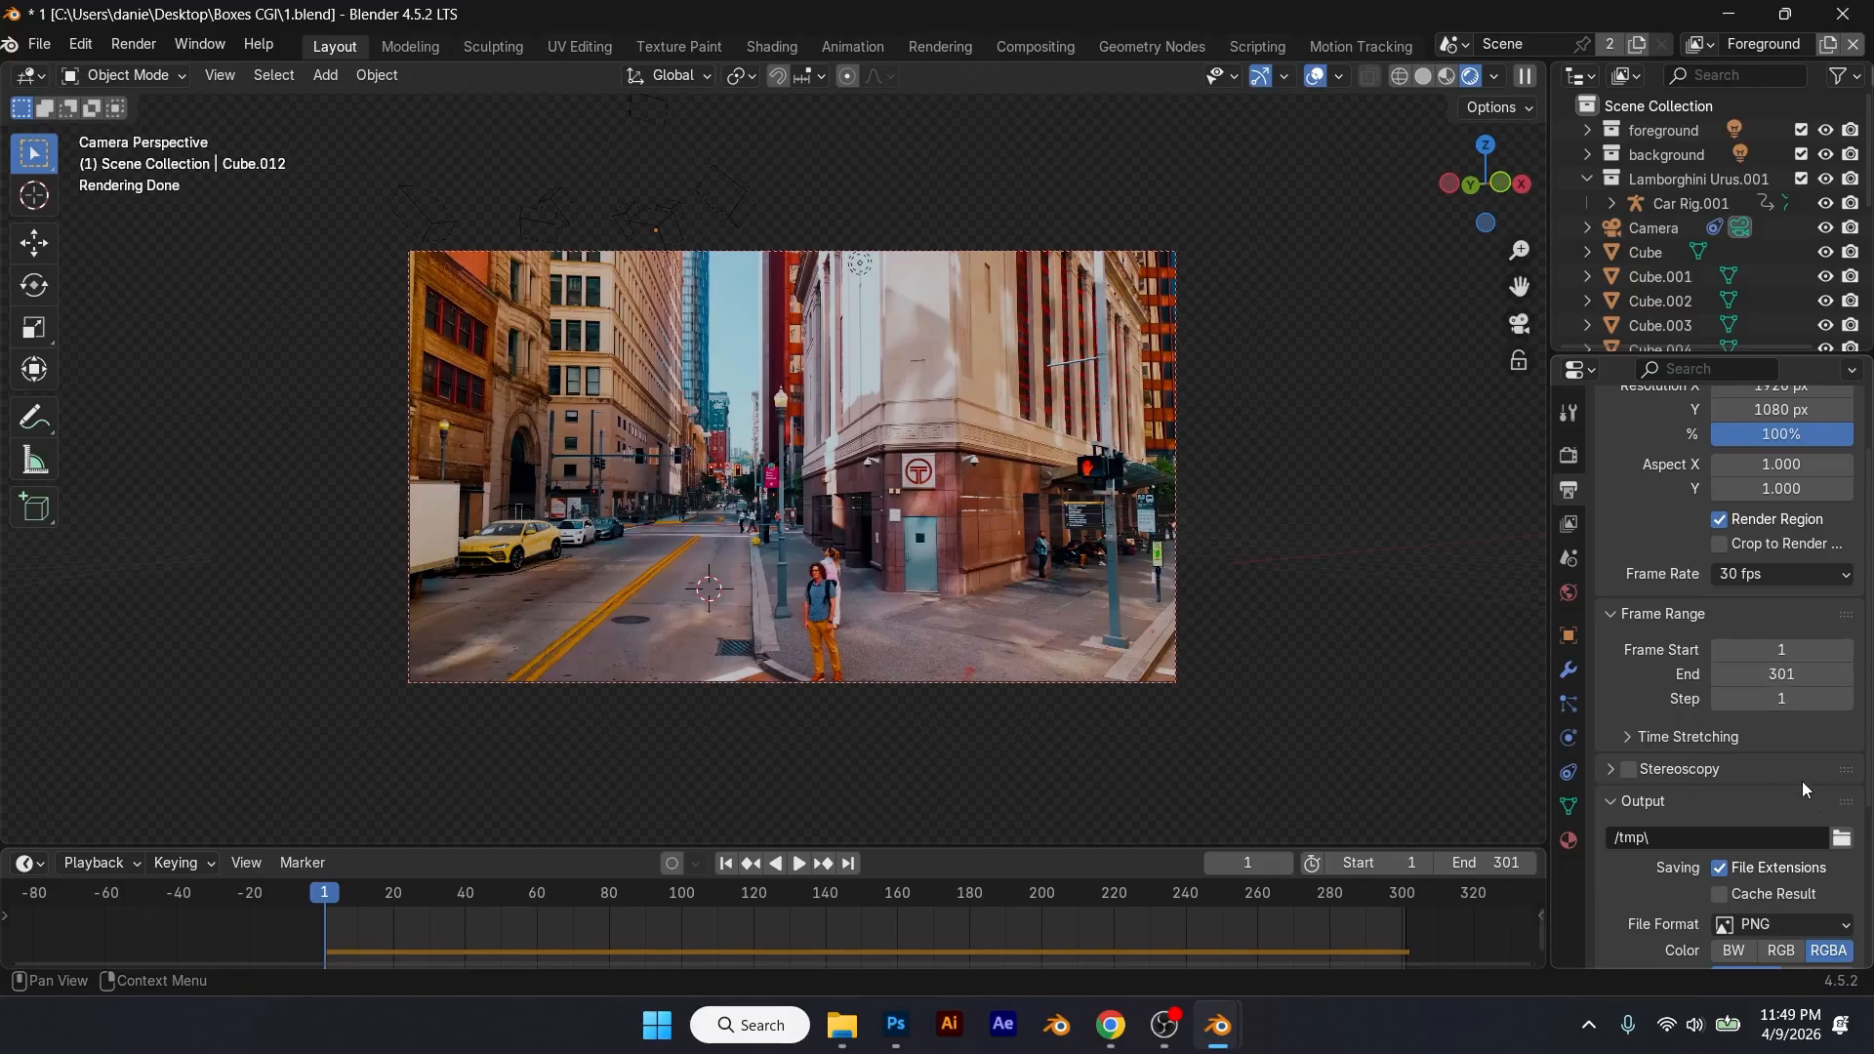
{"action": "left_click", "coordinate": [1842, 838]}
{"action": "left_click", "coordinate": [400, 357]}
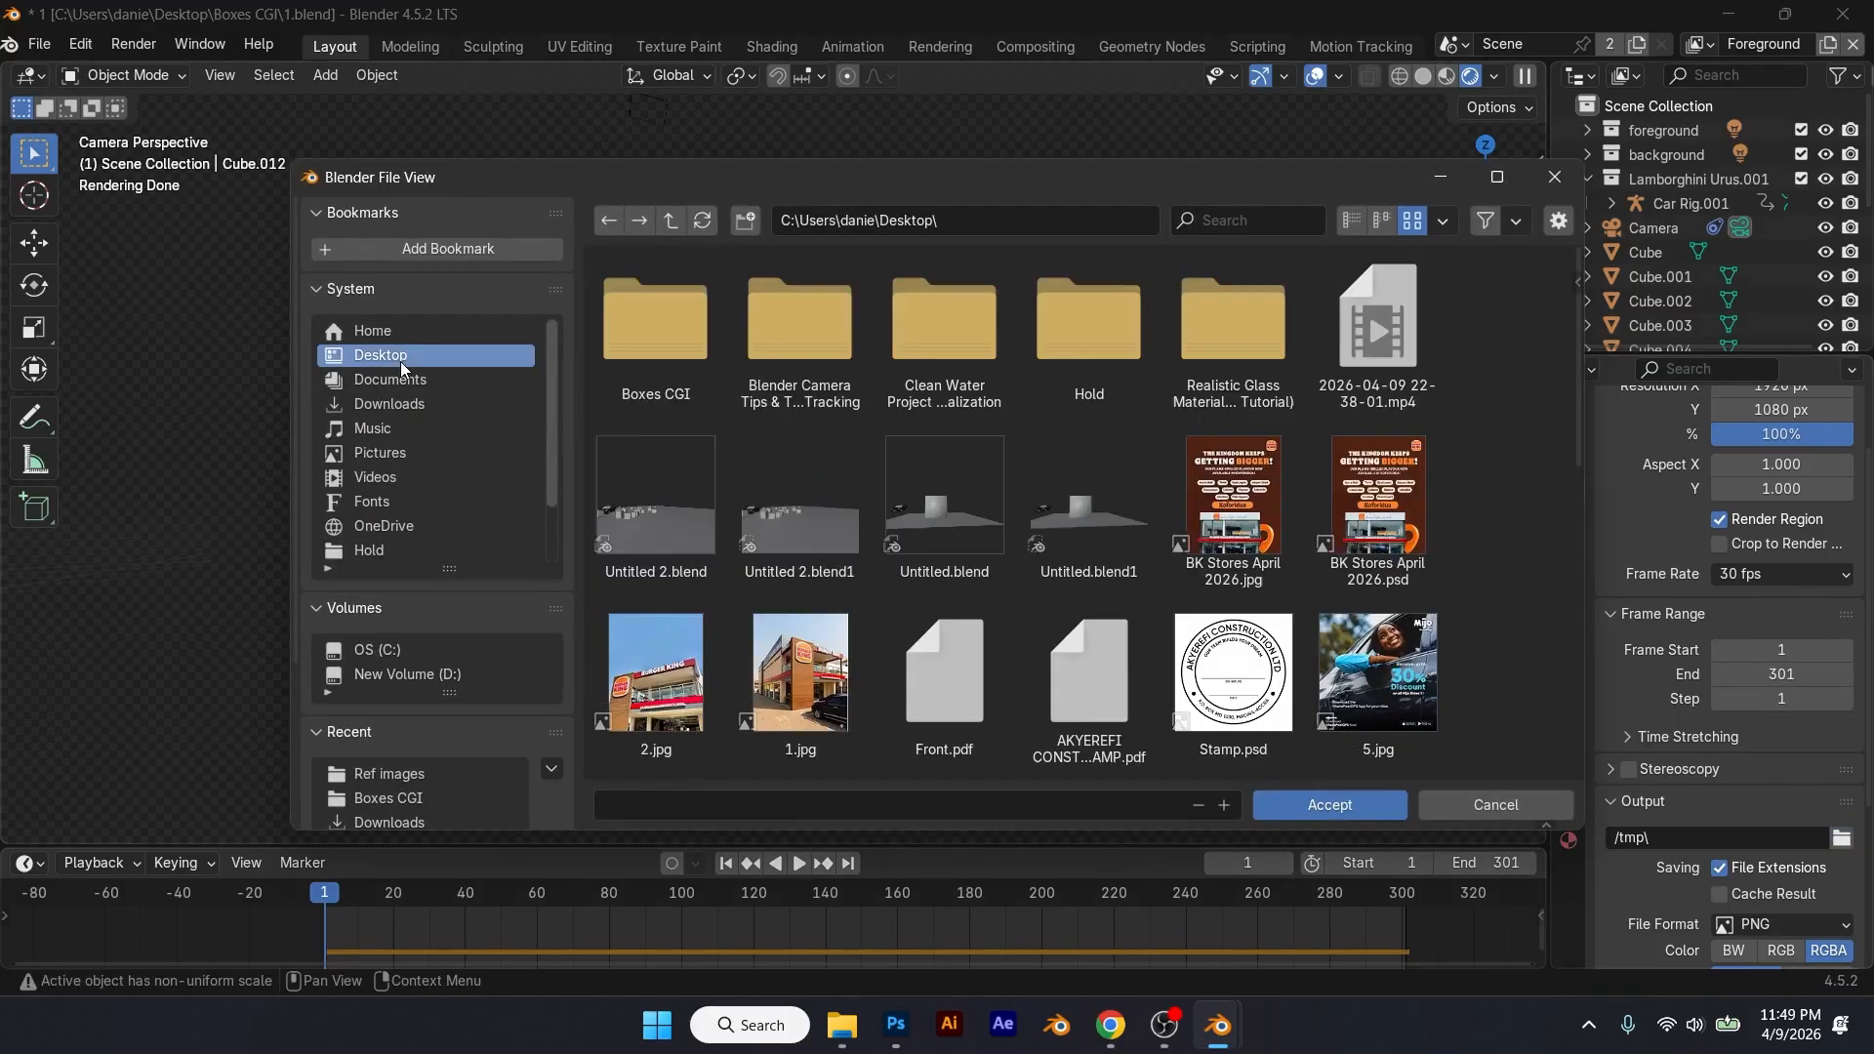
{"action": "double_click", "coordinate": [648, 352]}
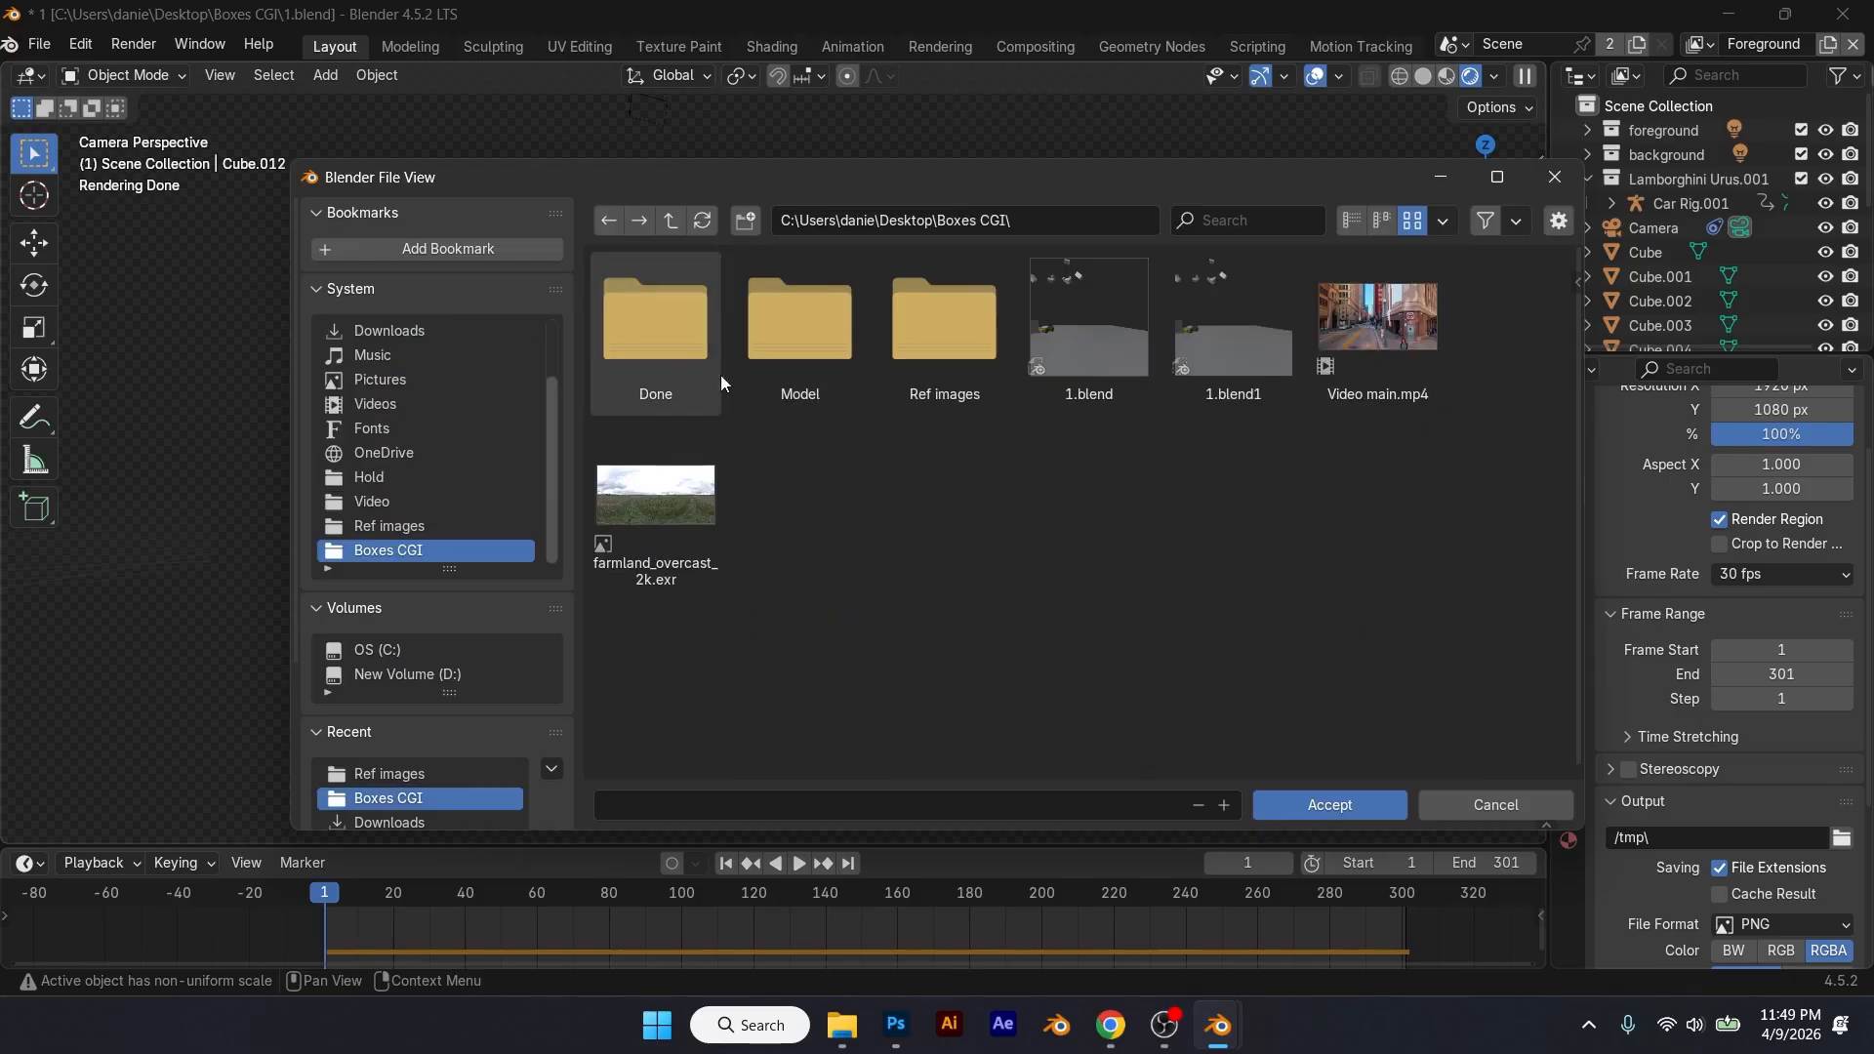
{"action": "double_click", "coordinate": [684, 358]}
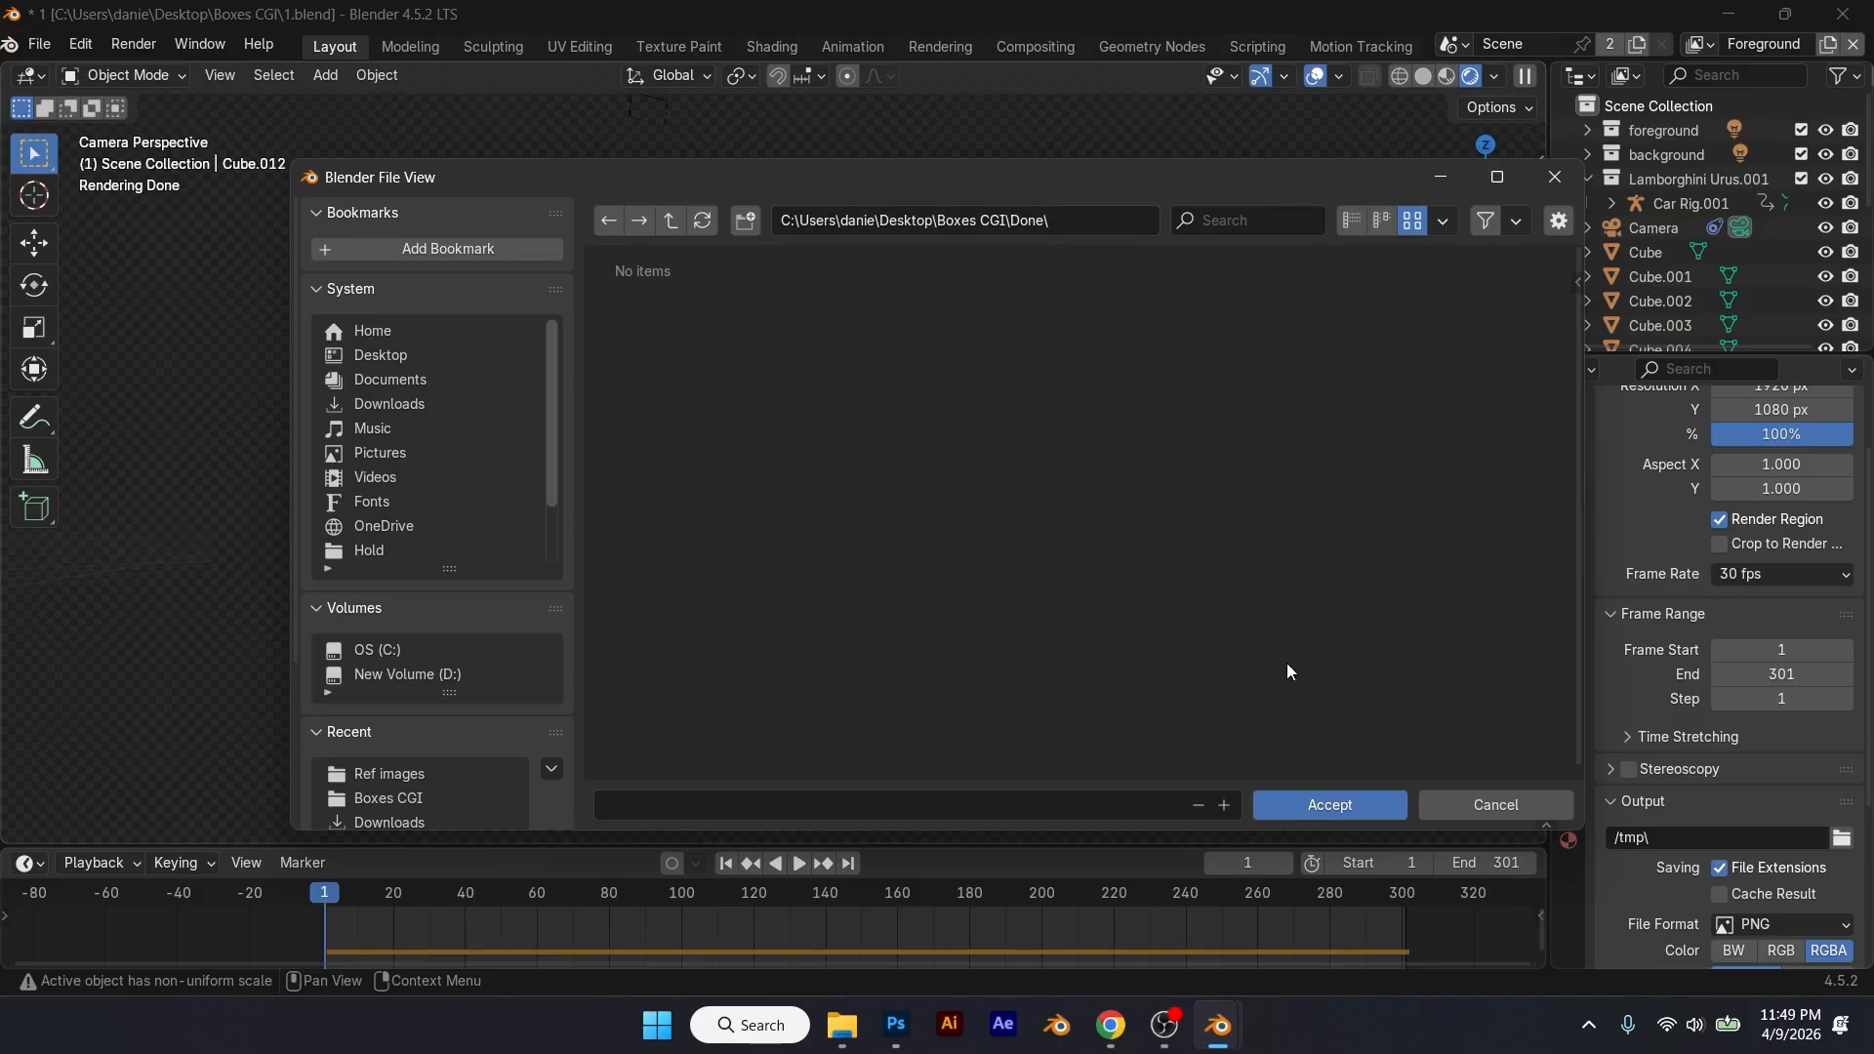
{"action": "left_click", "coordinate": [1328, 805]}
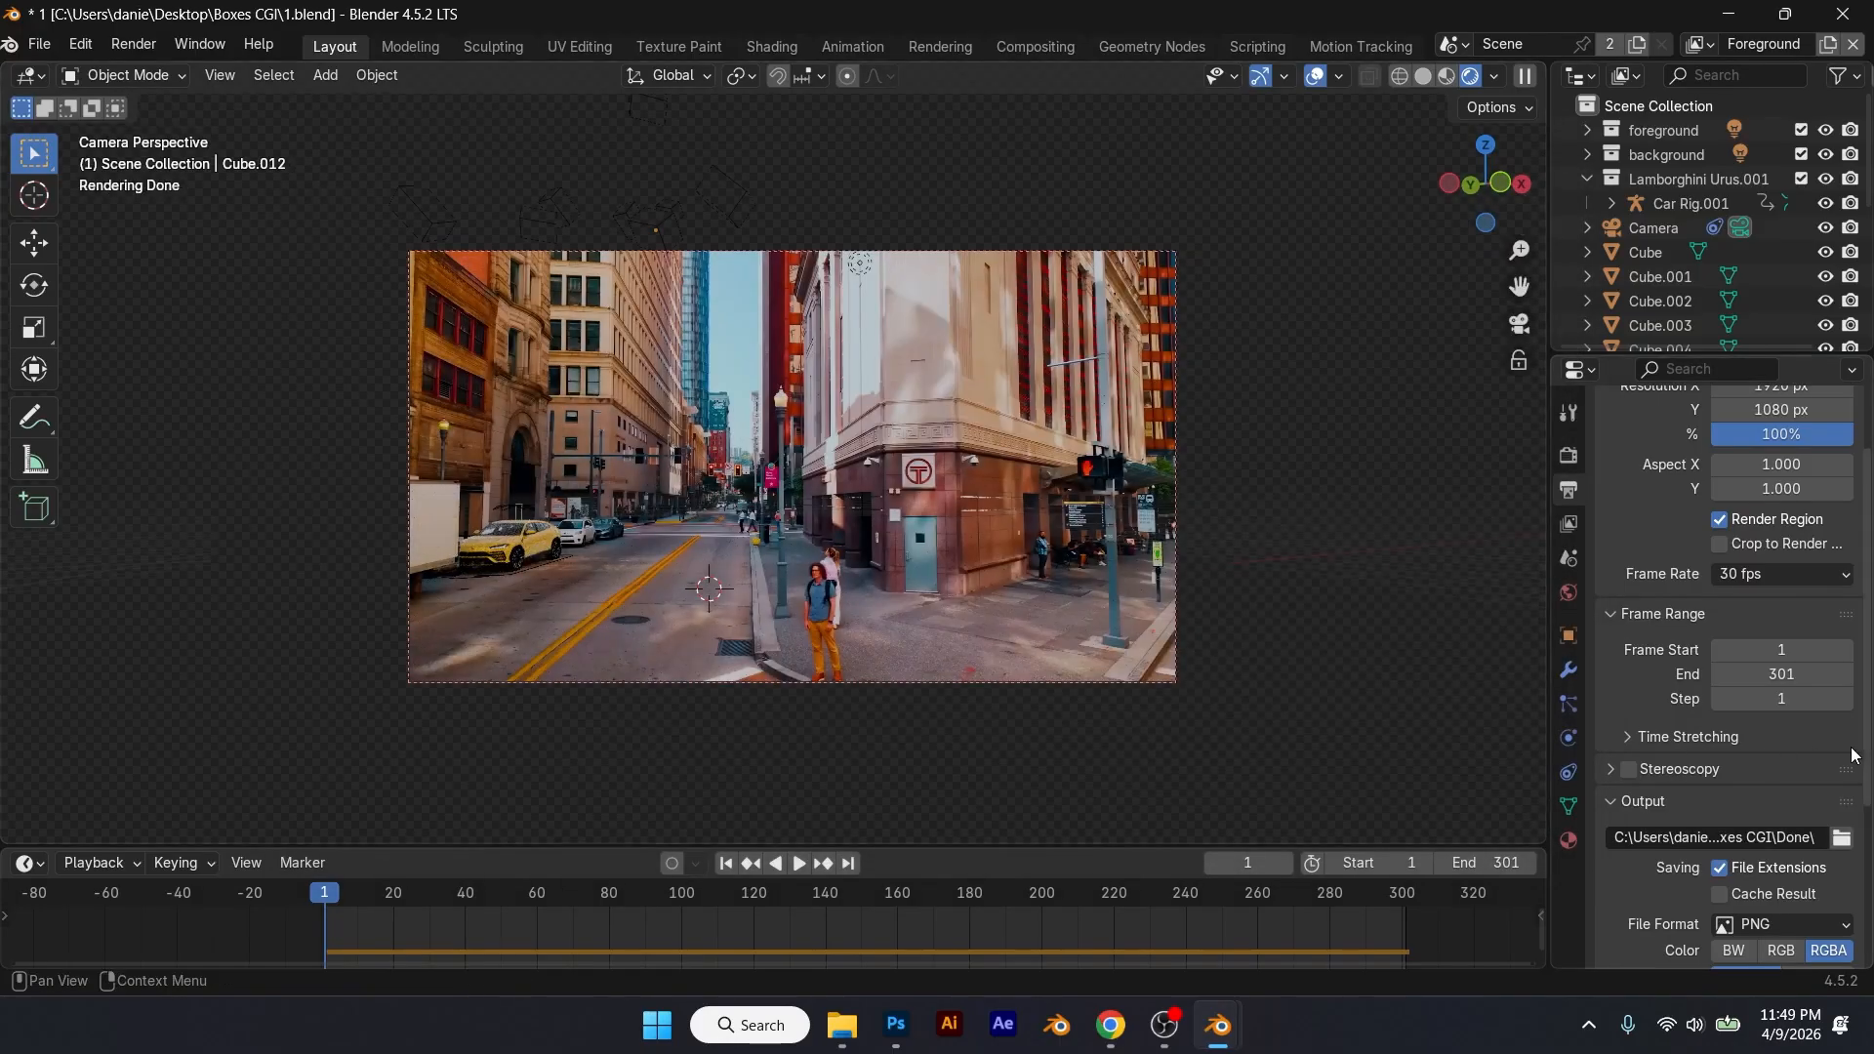
Step: Choose PNG as the output file format and review the remaining output settings
{"action": "scroll", "coordinate": [1854, 753], "scroll_direction": "down", "scroll_amount": 3}
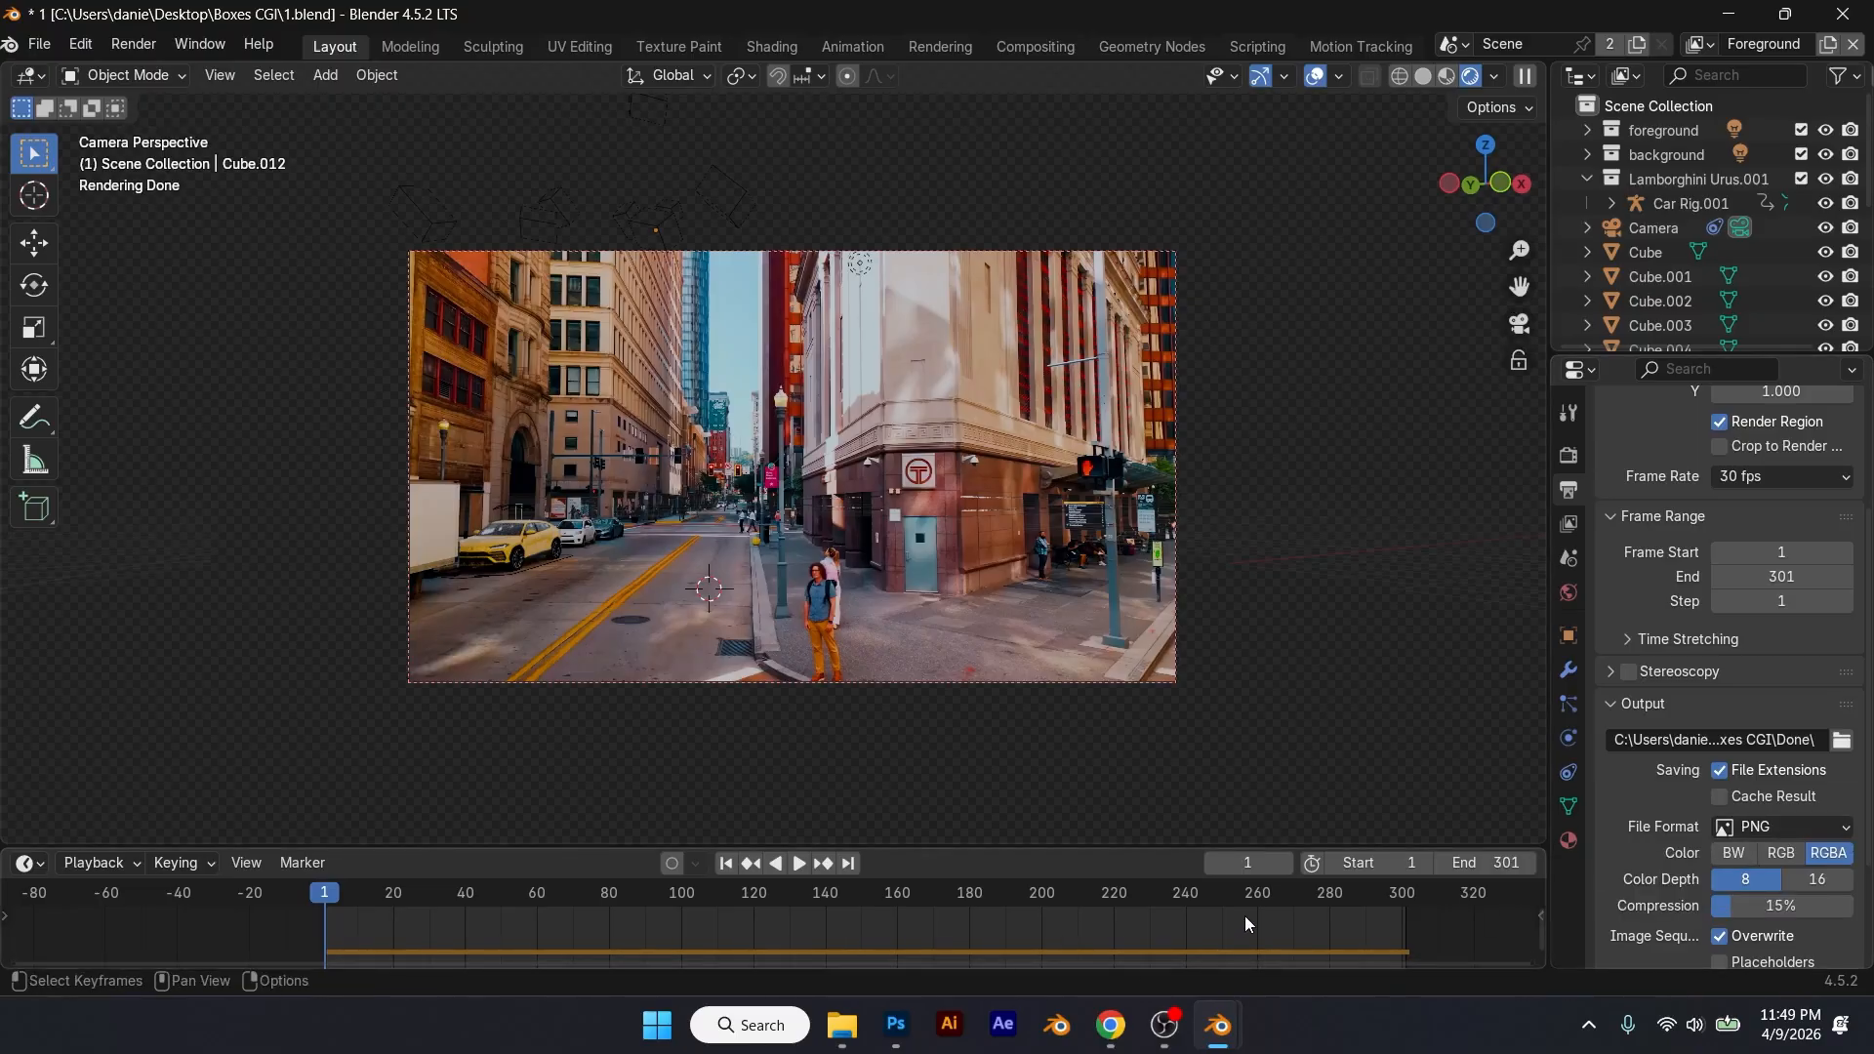
{"action": "left_click", "coordinate": [1750, 828]}
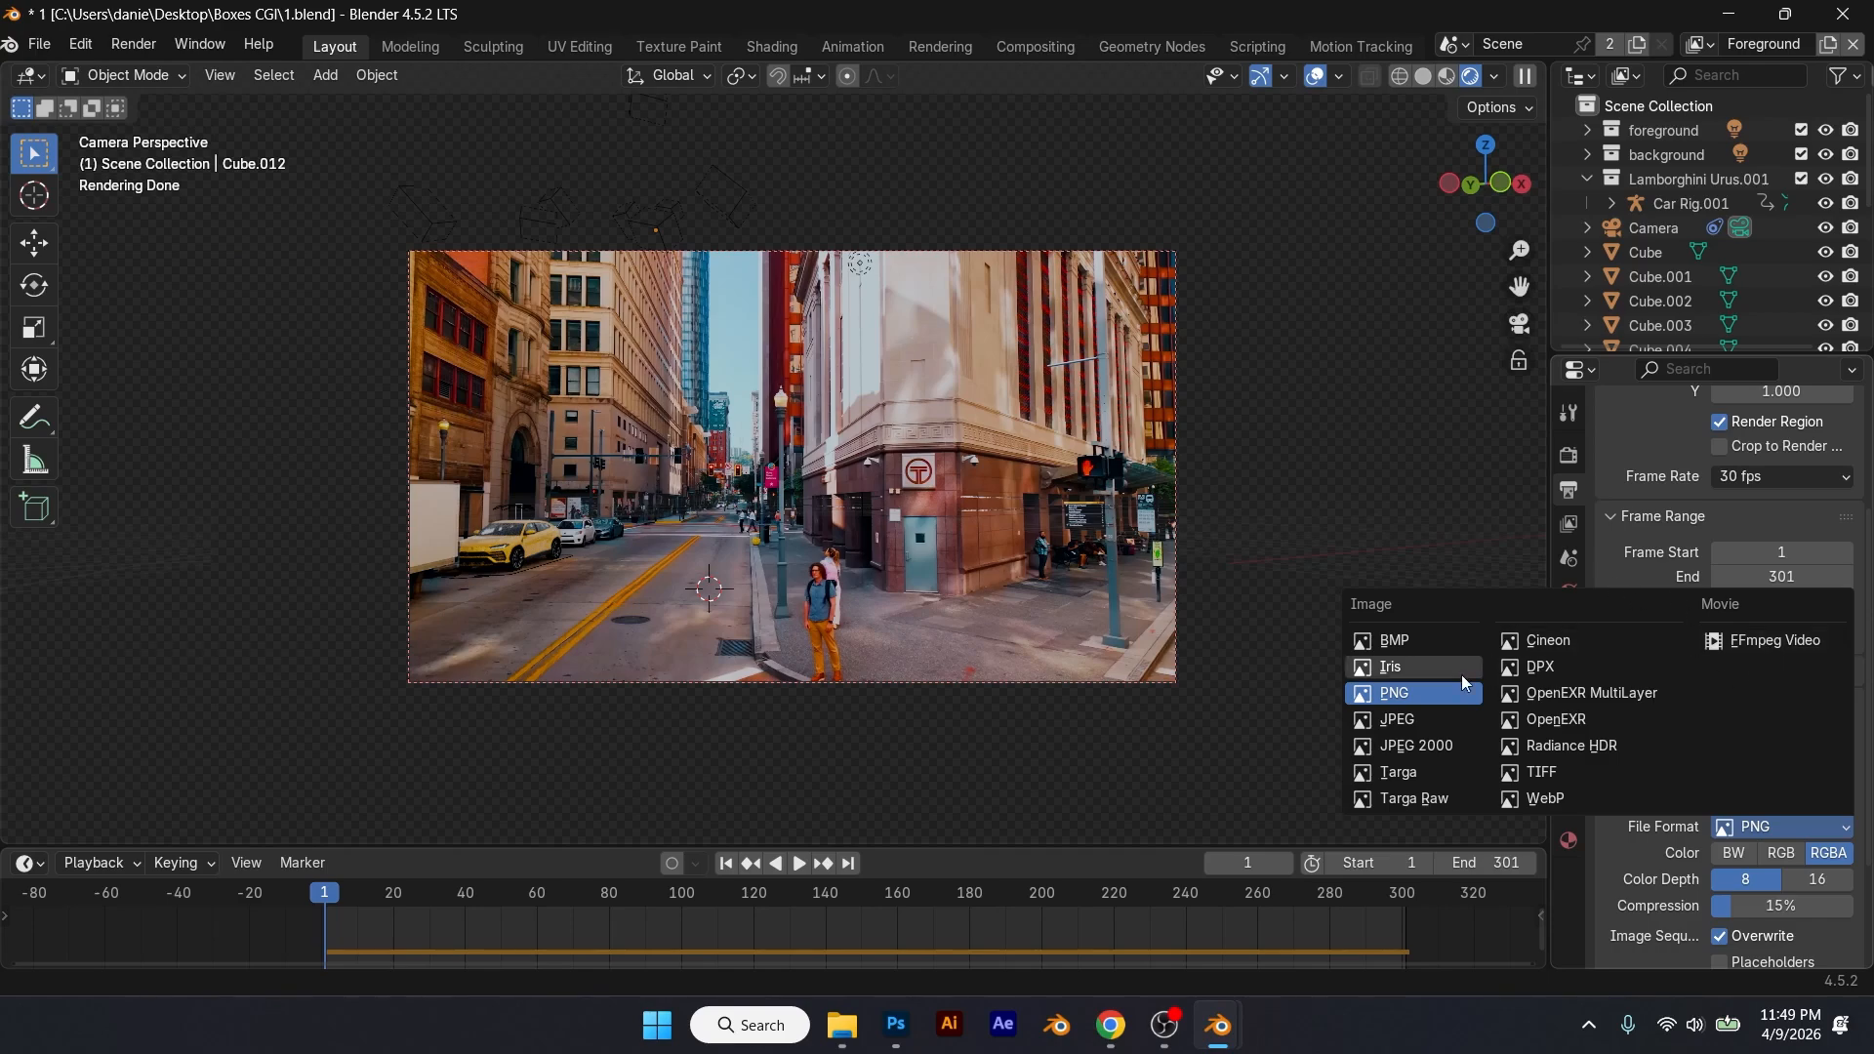
{"action": "left_click", "coordinate": [1428, 695]}
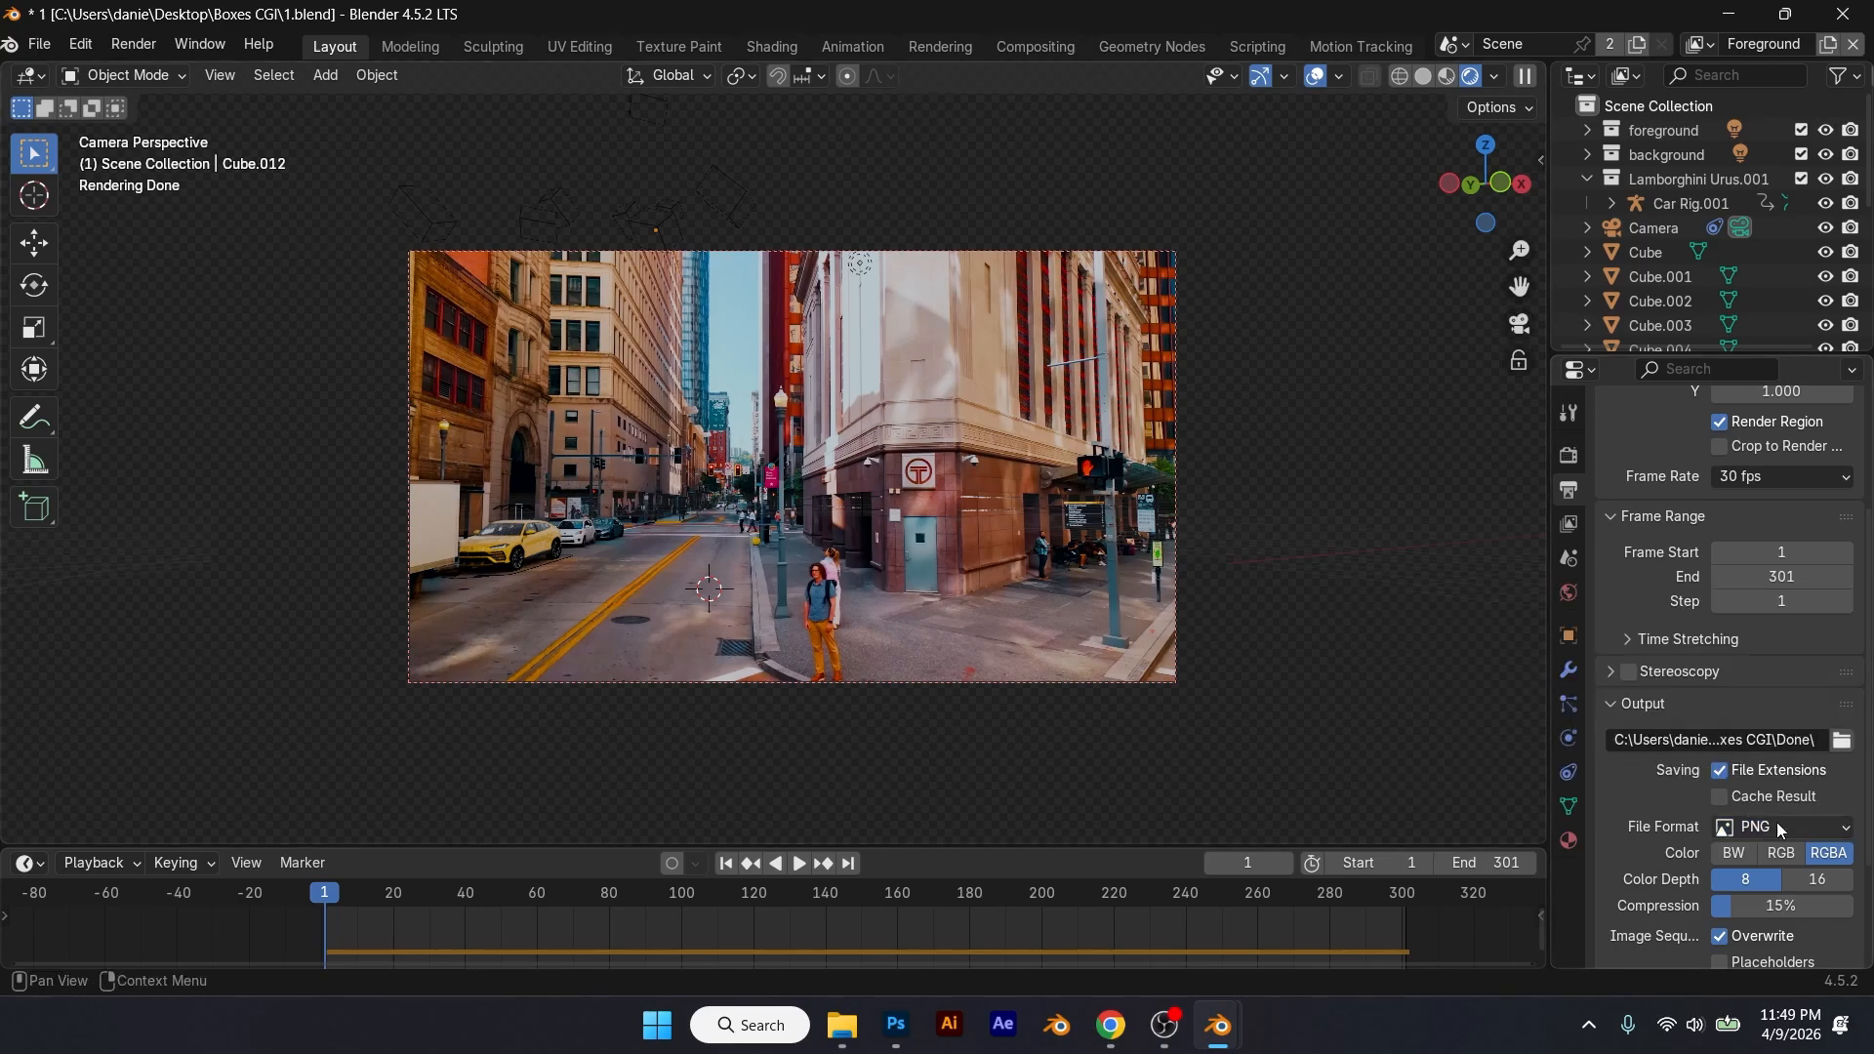
{"action": "scroll", "coordinate": [1658, 757], "scroll_direction": "down", "scroll_amount": 3}
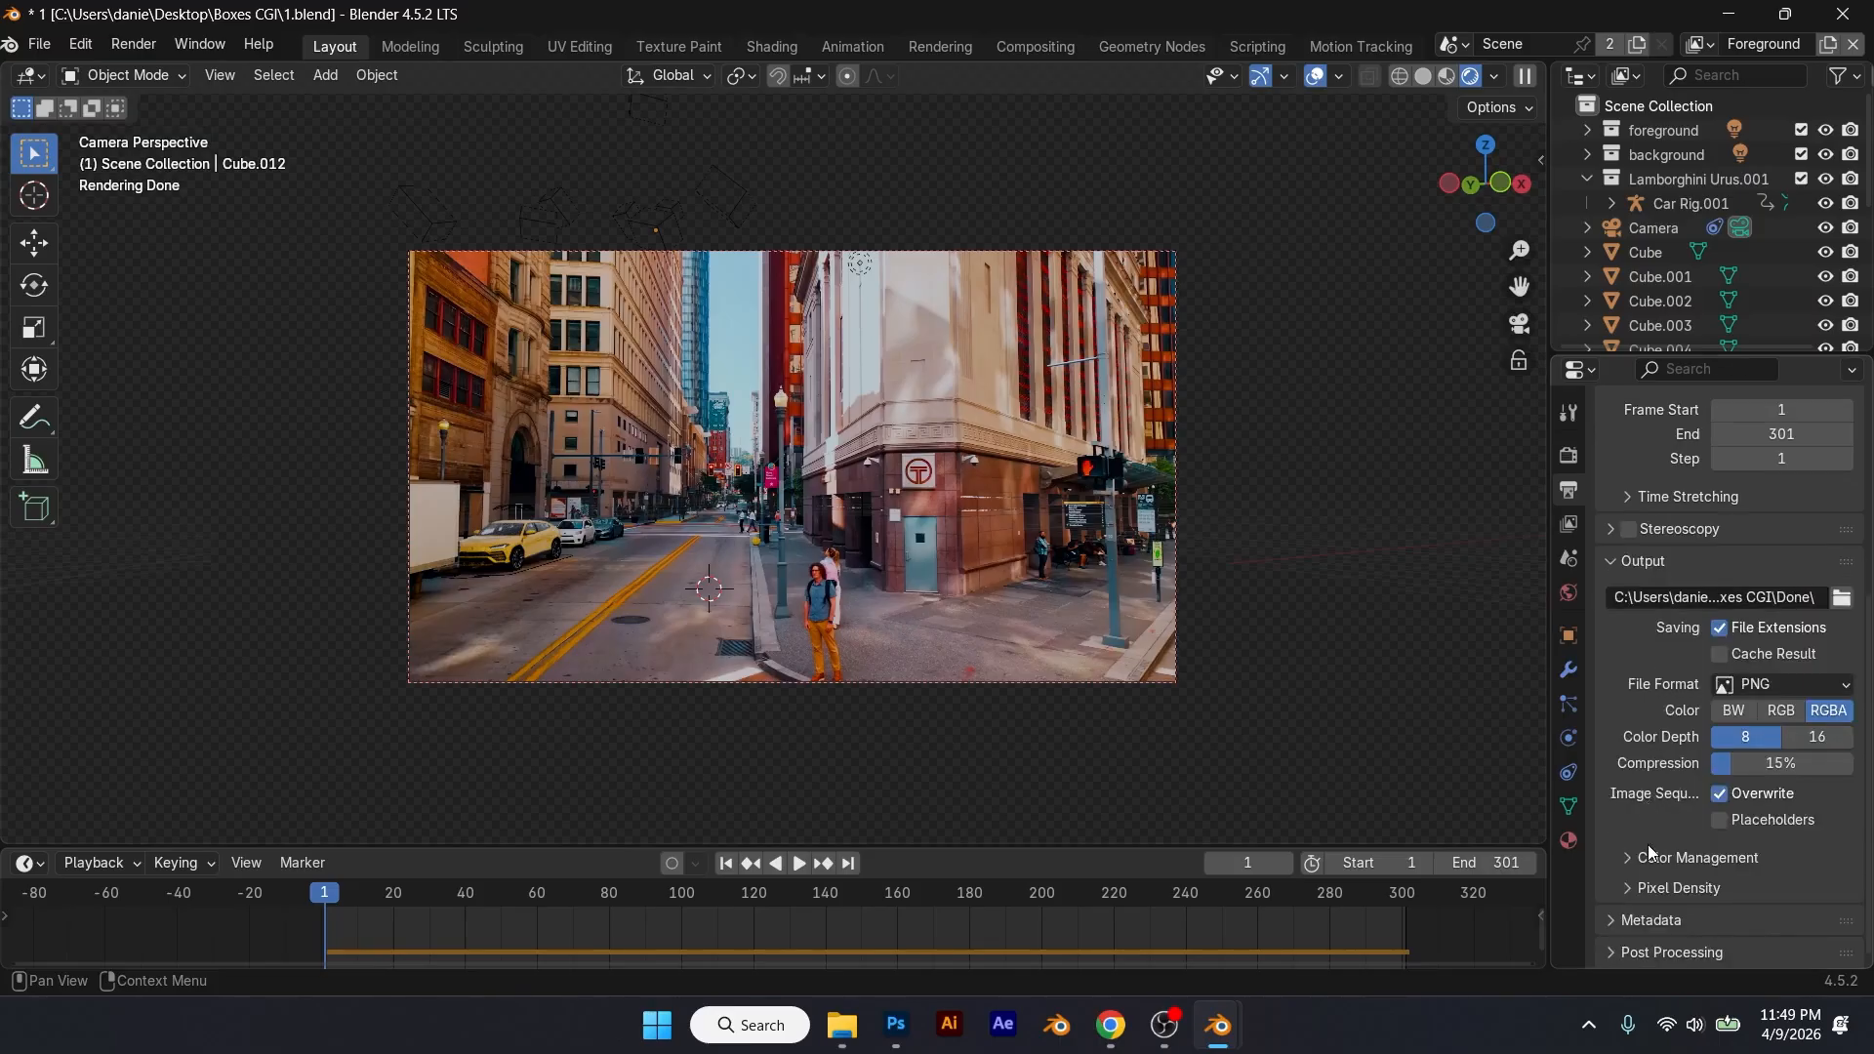
{"action": "scroll", "coordinate": [1636, 830], "scroll_direction": "up", "scroll_amount": 3}
{"action": "scroll", "coordinate": [1635, 828], "scroll_direction": "up", "scroll_amount": 5}
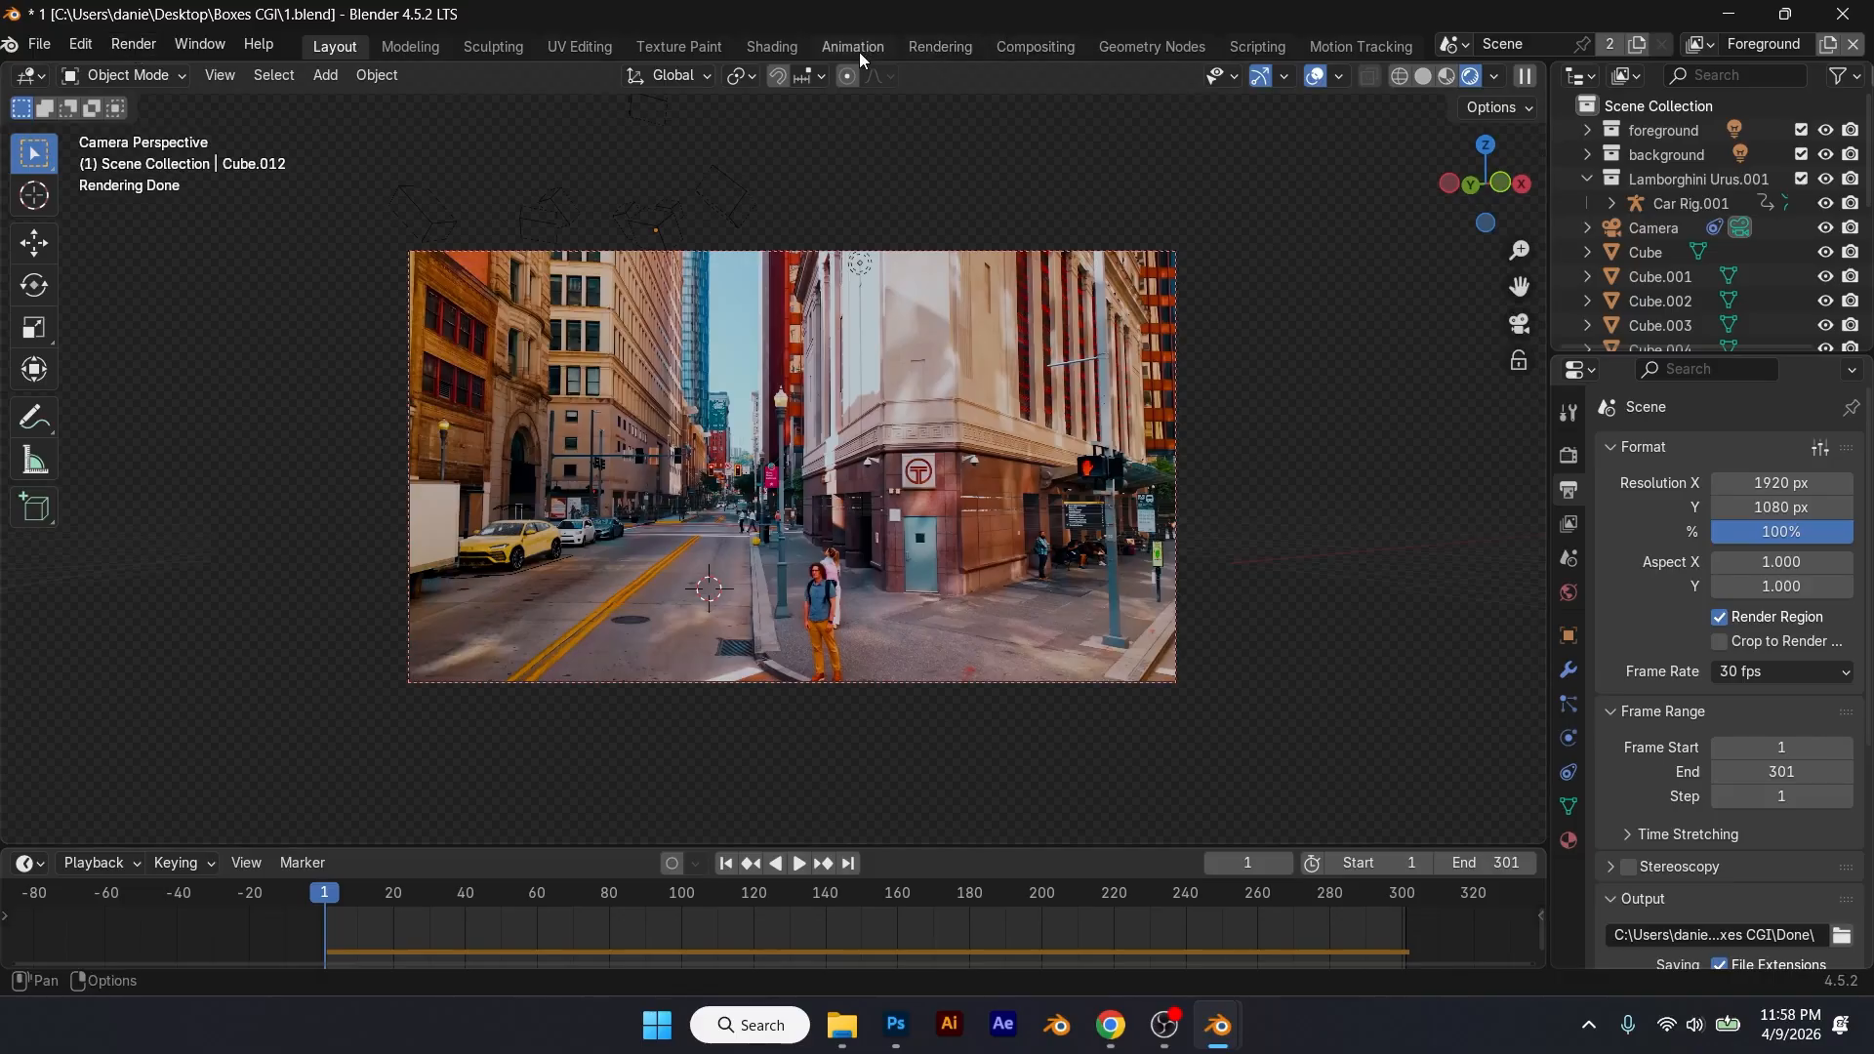
Step: In the compositor, link the foreground Render Layers image directly to the Composite and Viewer nodes, and move the second Alpha Over node aside
{"action": "left_click", "coordinate": [1029, 56]}
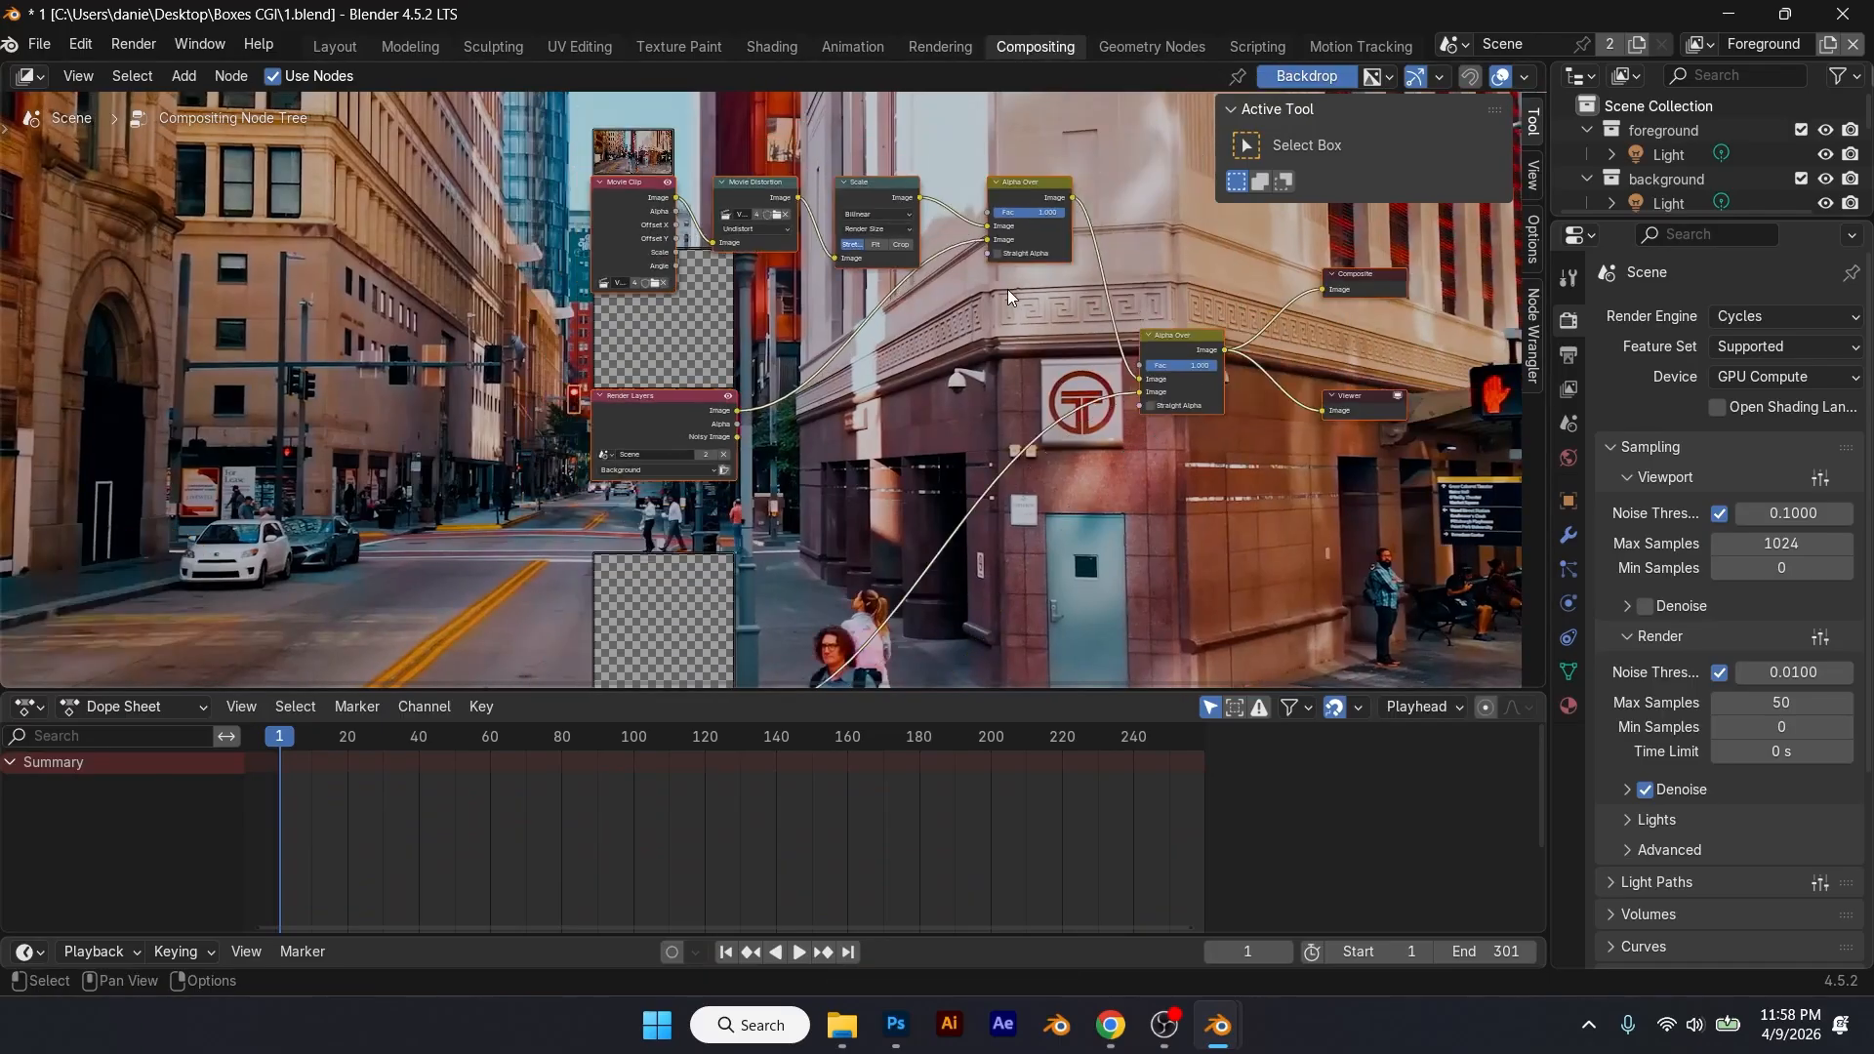
{"action": "scroll", "coordinate": [999, 301], "scroll_direction": "down", "scroll_amount": 1}
{"action": "middle_click_drag", "start_coordinate": [1033, 476], "coordinate": [922, 379]}
{"action": "scroll", "coordinate": [922, 379], "scroll_direction": "up", "scroll_amount": 1}
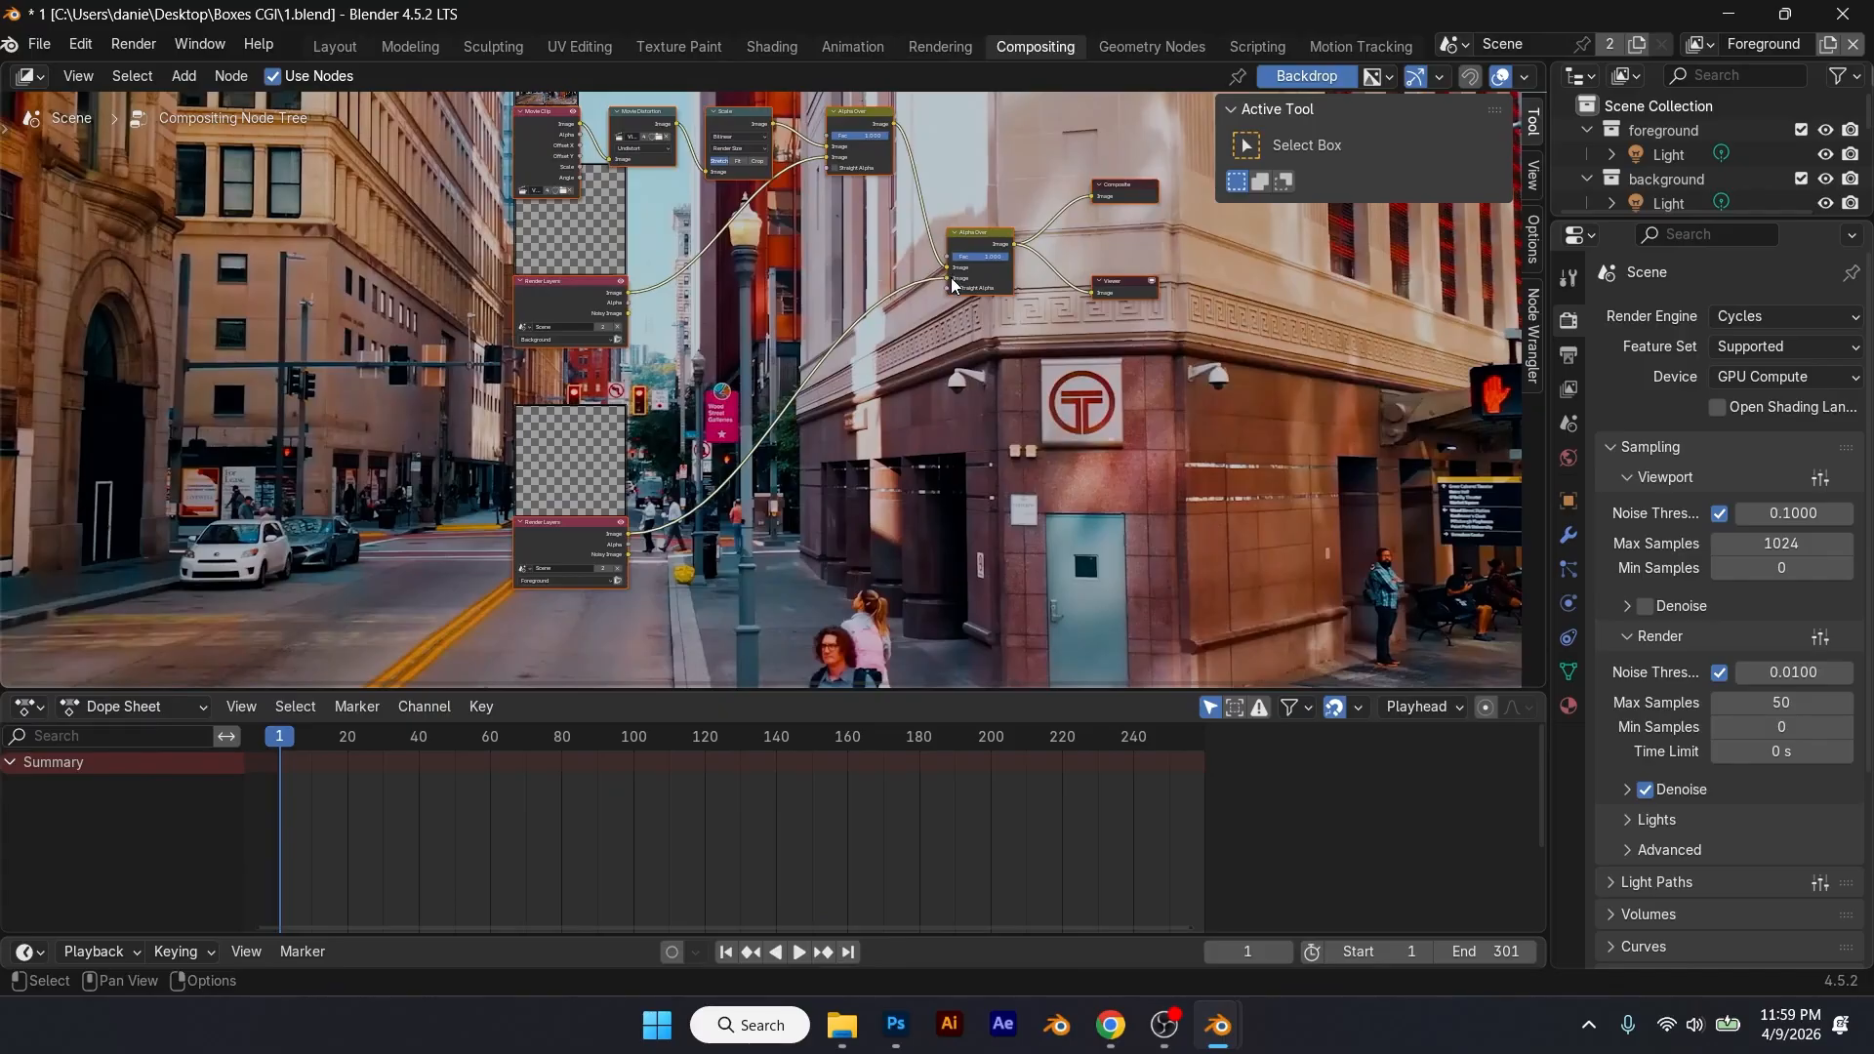
{"action": "left_click_drag", "start_coordinate": [946, 279], "coordinate": [1085, 193]}
{"action": "scroll", "coordinate": [1087, 197], "scroll_direction": "up", "scroll_amount": 1}
{"action": "middle_click_drag", "start_coordinate": [1111, 227], "coordinate": [970, 261]}
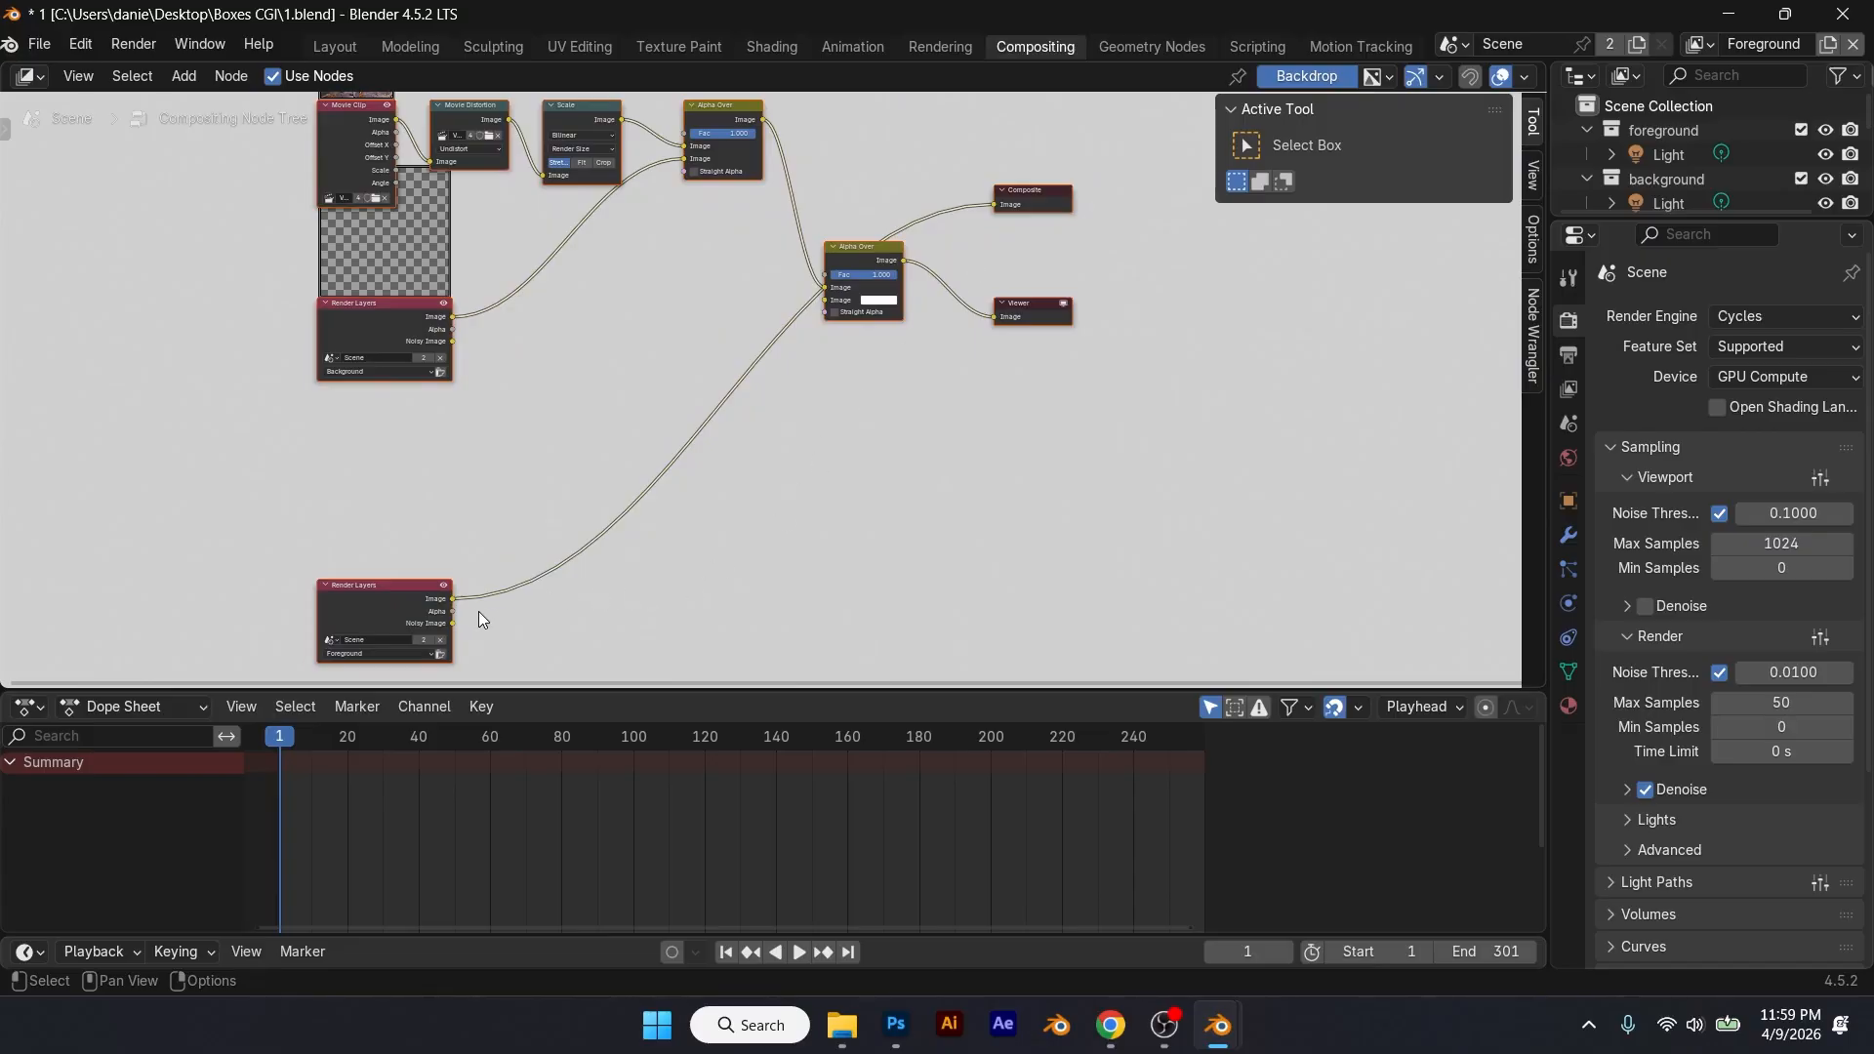
{"action": "left_click_drag", "start_coordinate": [453, 597], "coordinate": [989, 322]}
{"action": "left_click_drag", "start_coordinate": [858, 249], "coordinate": [833, 160]}
{"action": "left_click", "coordinate": [864, 207]}
Step: Delete the Movie Clip, Movie Distortion, Scale, both Alpha Over and the background Render Layers nodes from the compositing tree
{"action": "scroll", "coordinate": [662, 150], "scroll_direction": "down", "scroll_amount": 1}
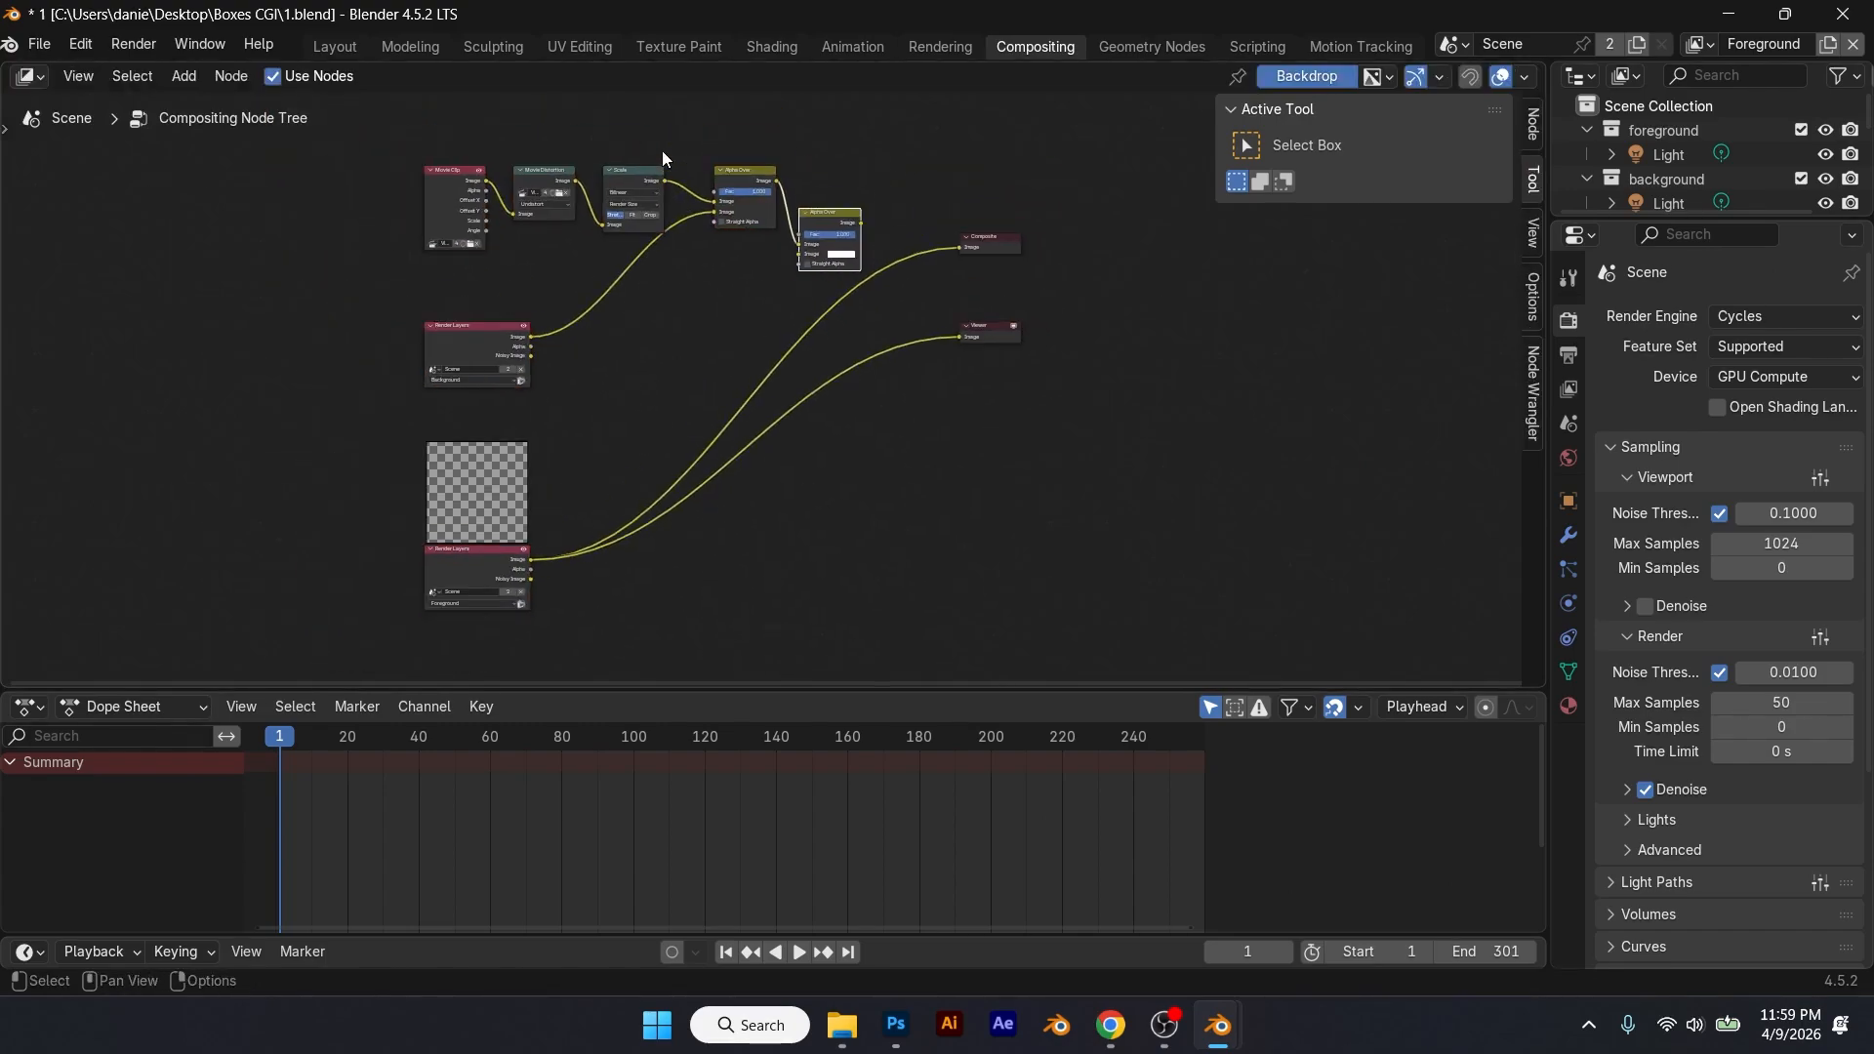
{"action": "left_click_drag", "start_coordinate": [366, 154], "coordinate": [815, 284]}
{"action": "key", "text": "BackSpace"}
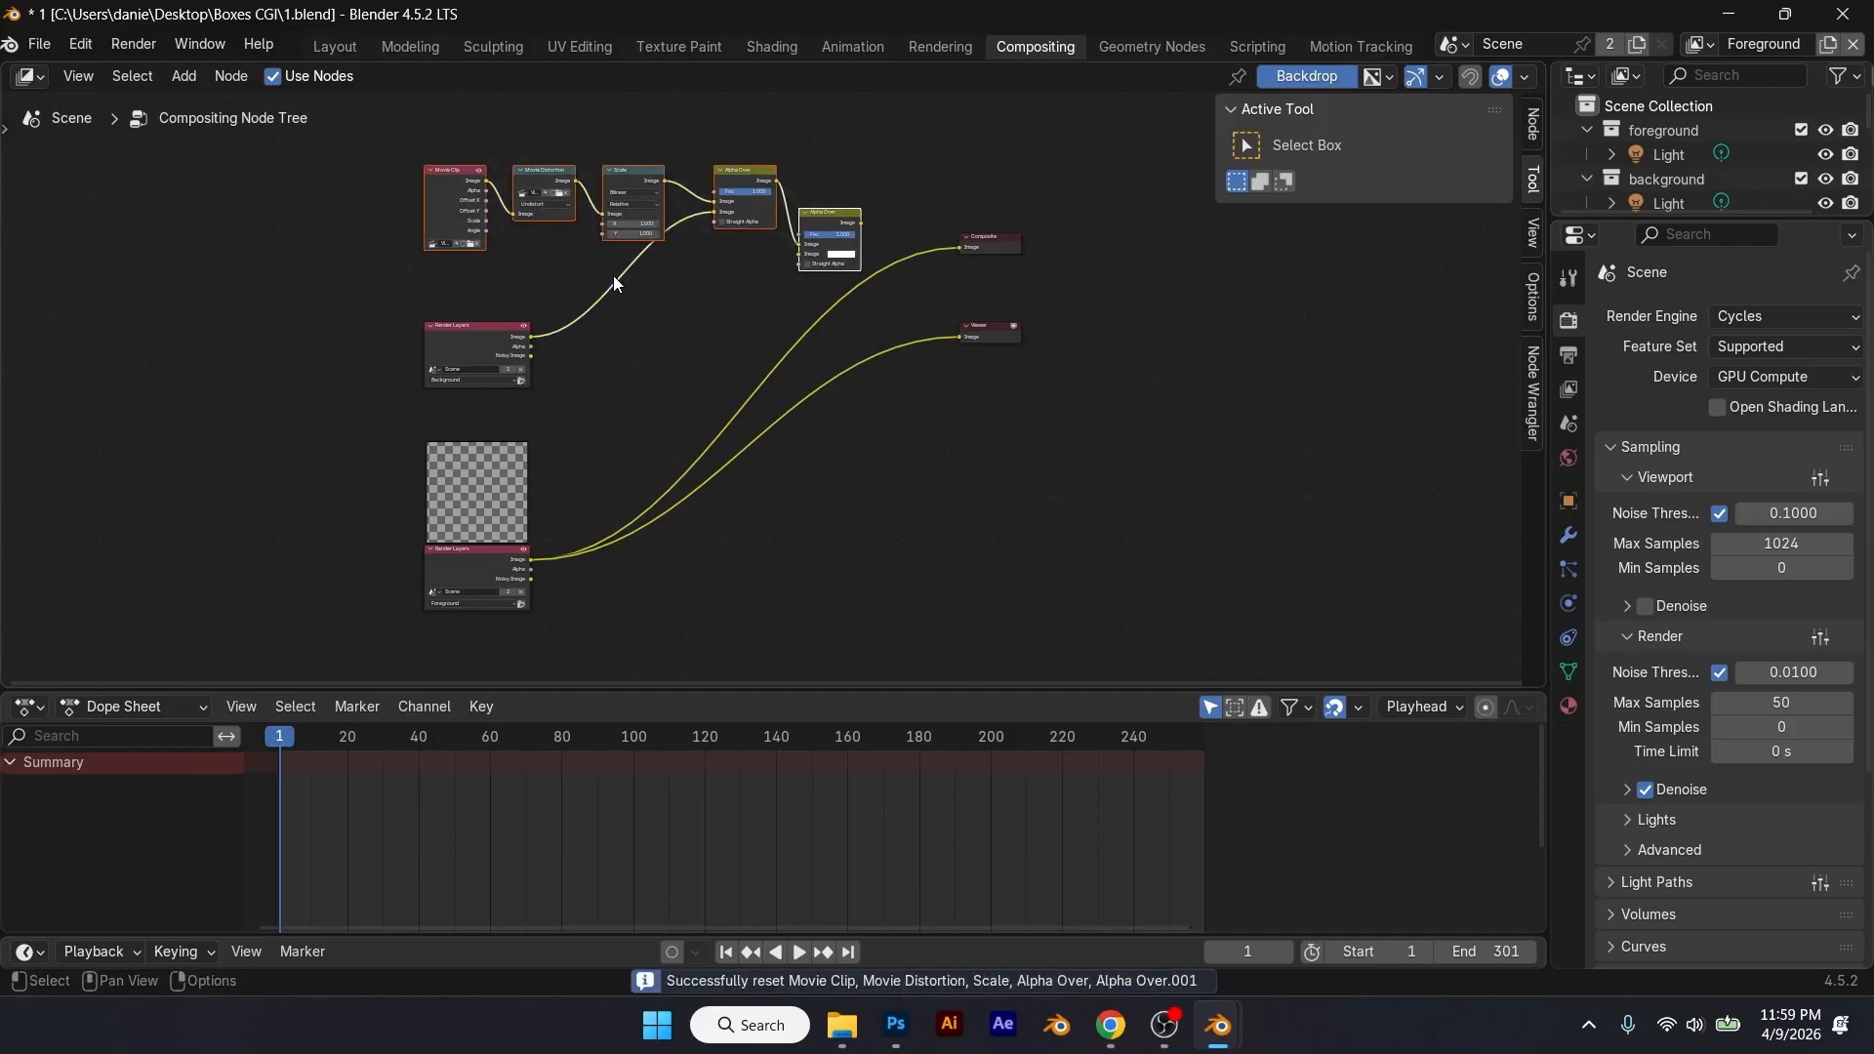
{"action": "key", "text": "Delete"}
{"action": "left_click_drag", "start_coordinate": [440, 265], "coordinate": [574, 358]}
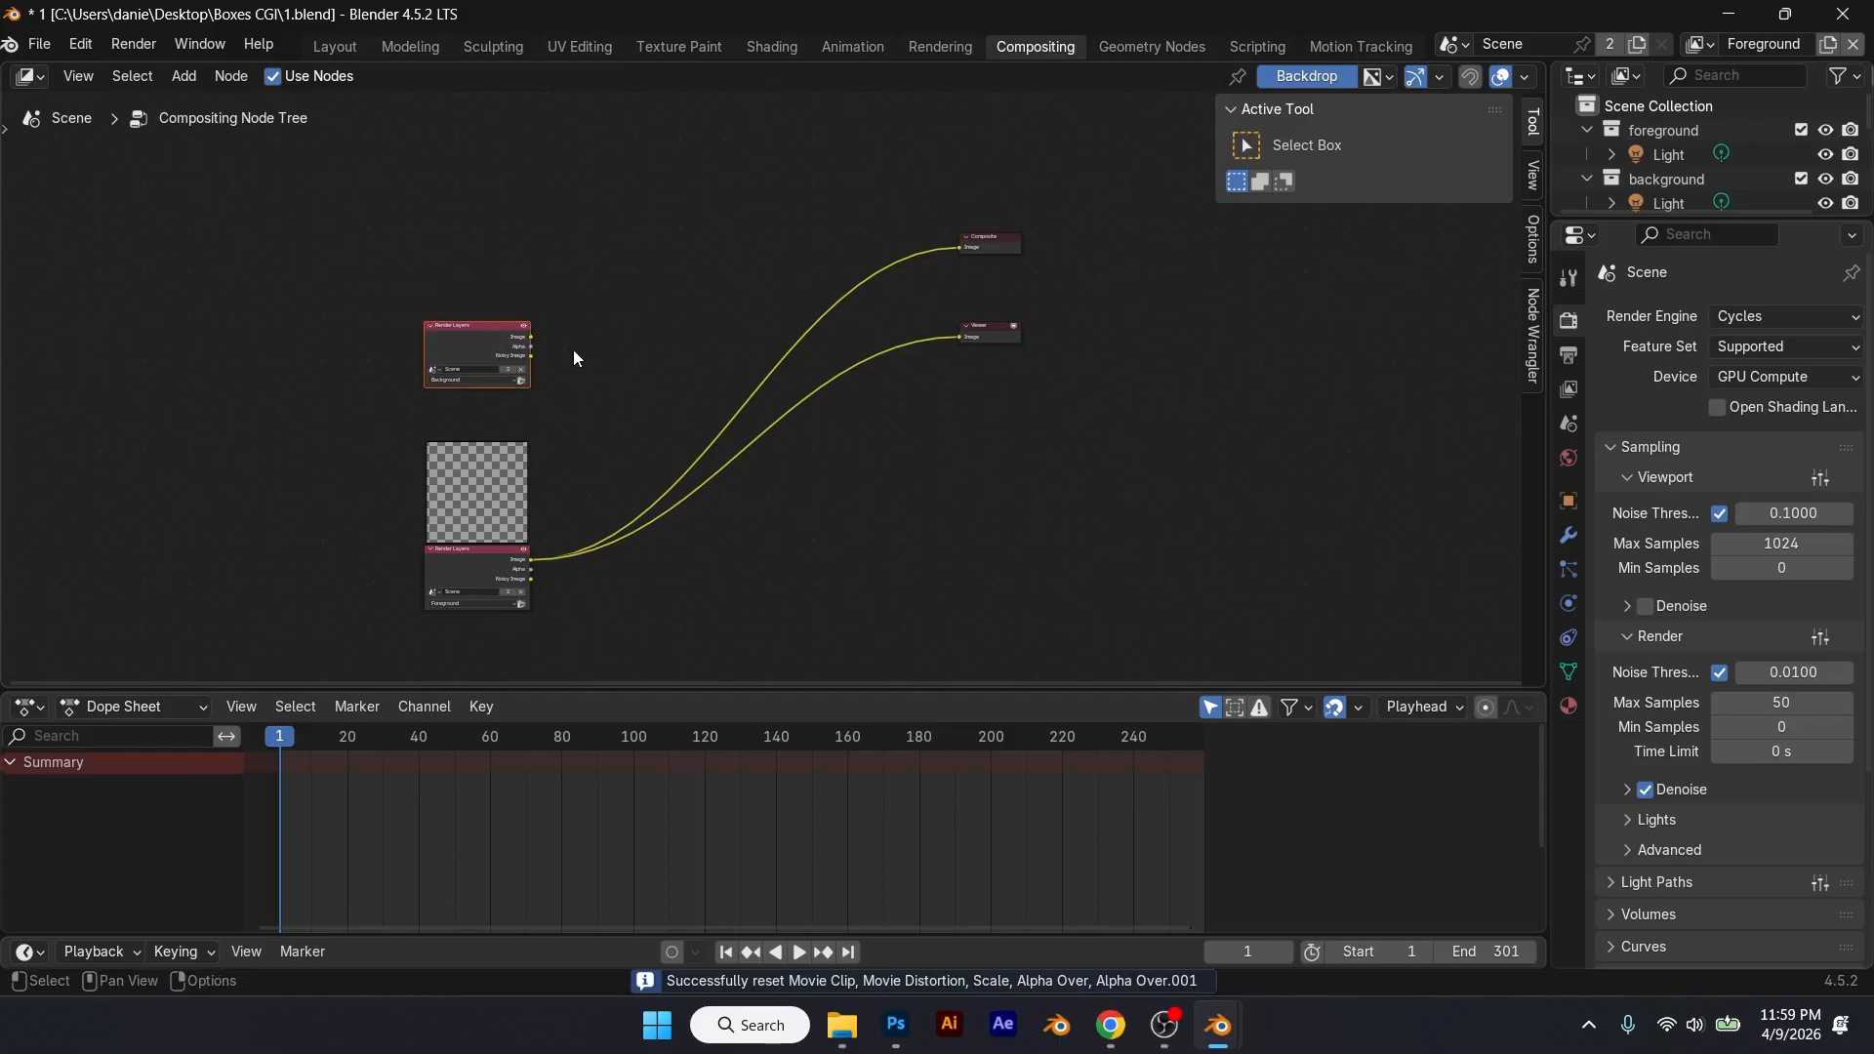
{"action": "key", "text": "Delete"}
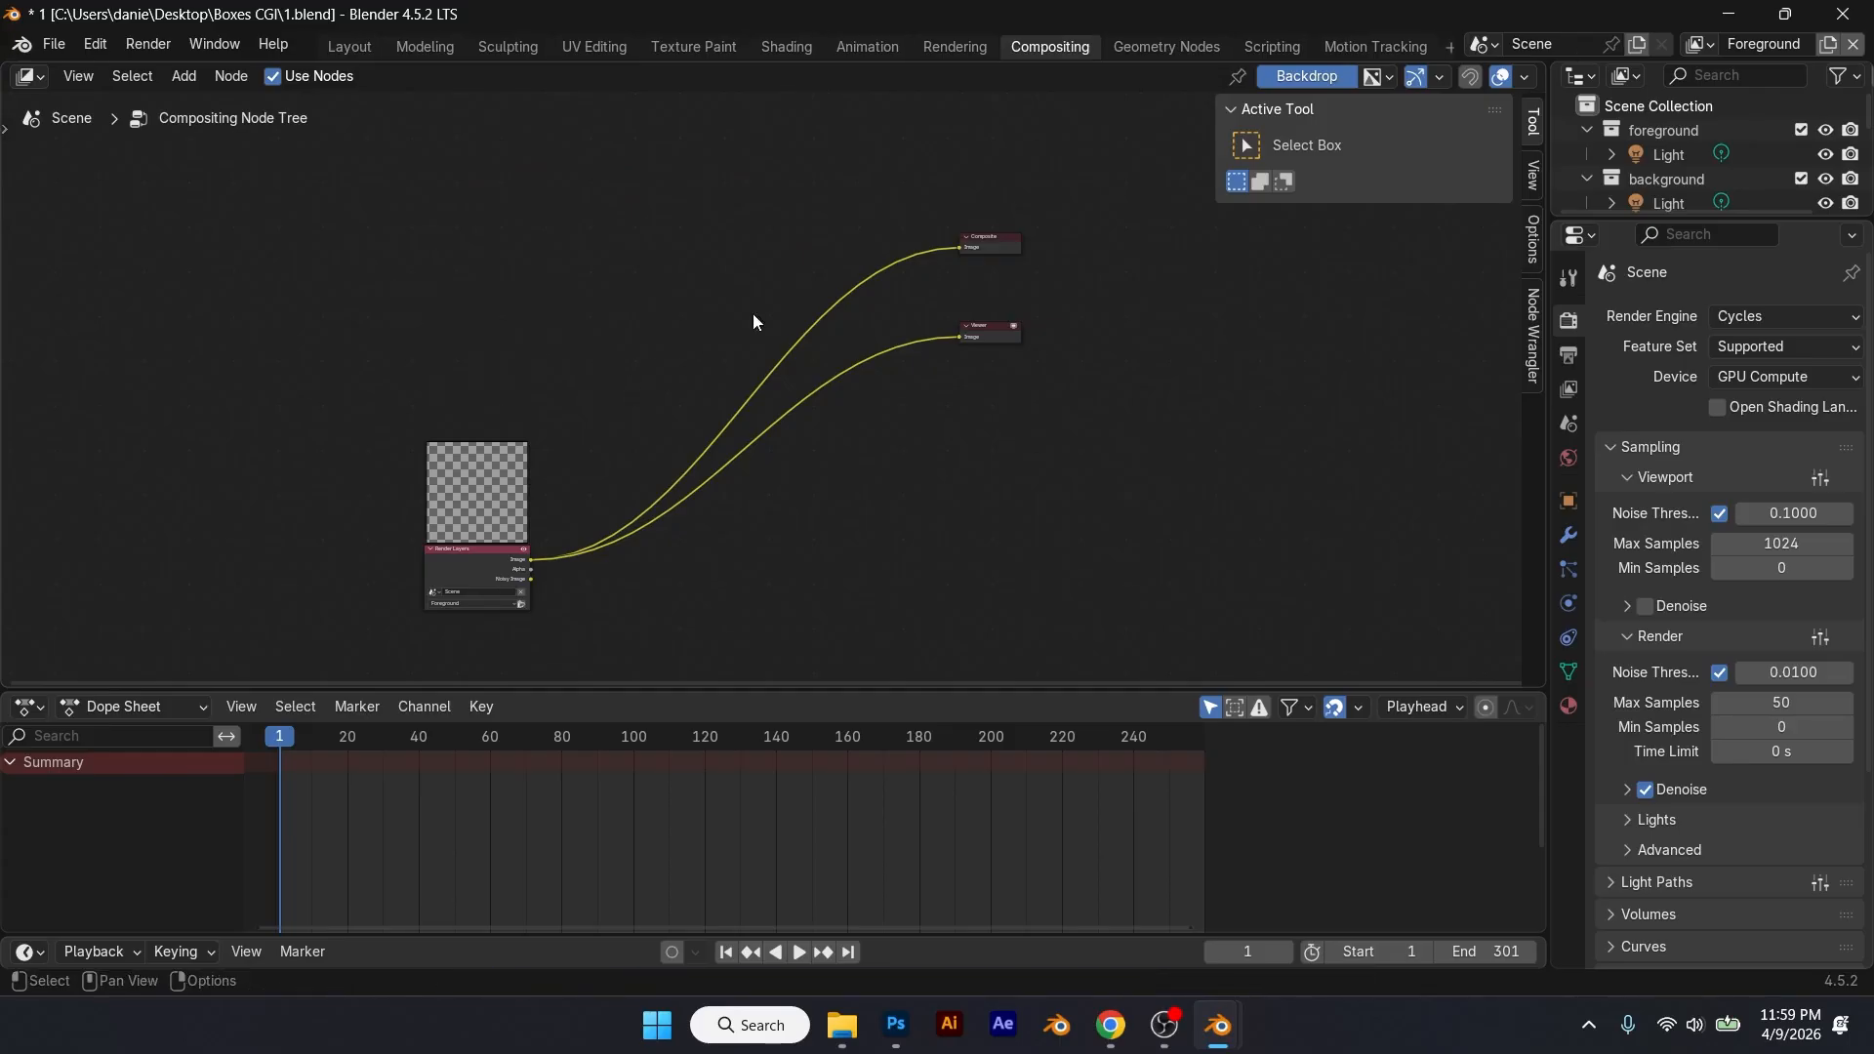
Step: Render the foreground animation as the PNG sequence
{"action": "left_click", "coordinate": [147, 44]}
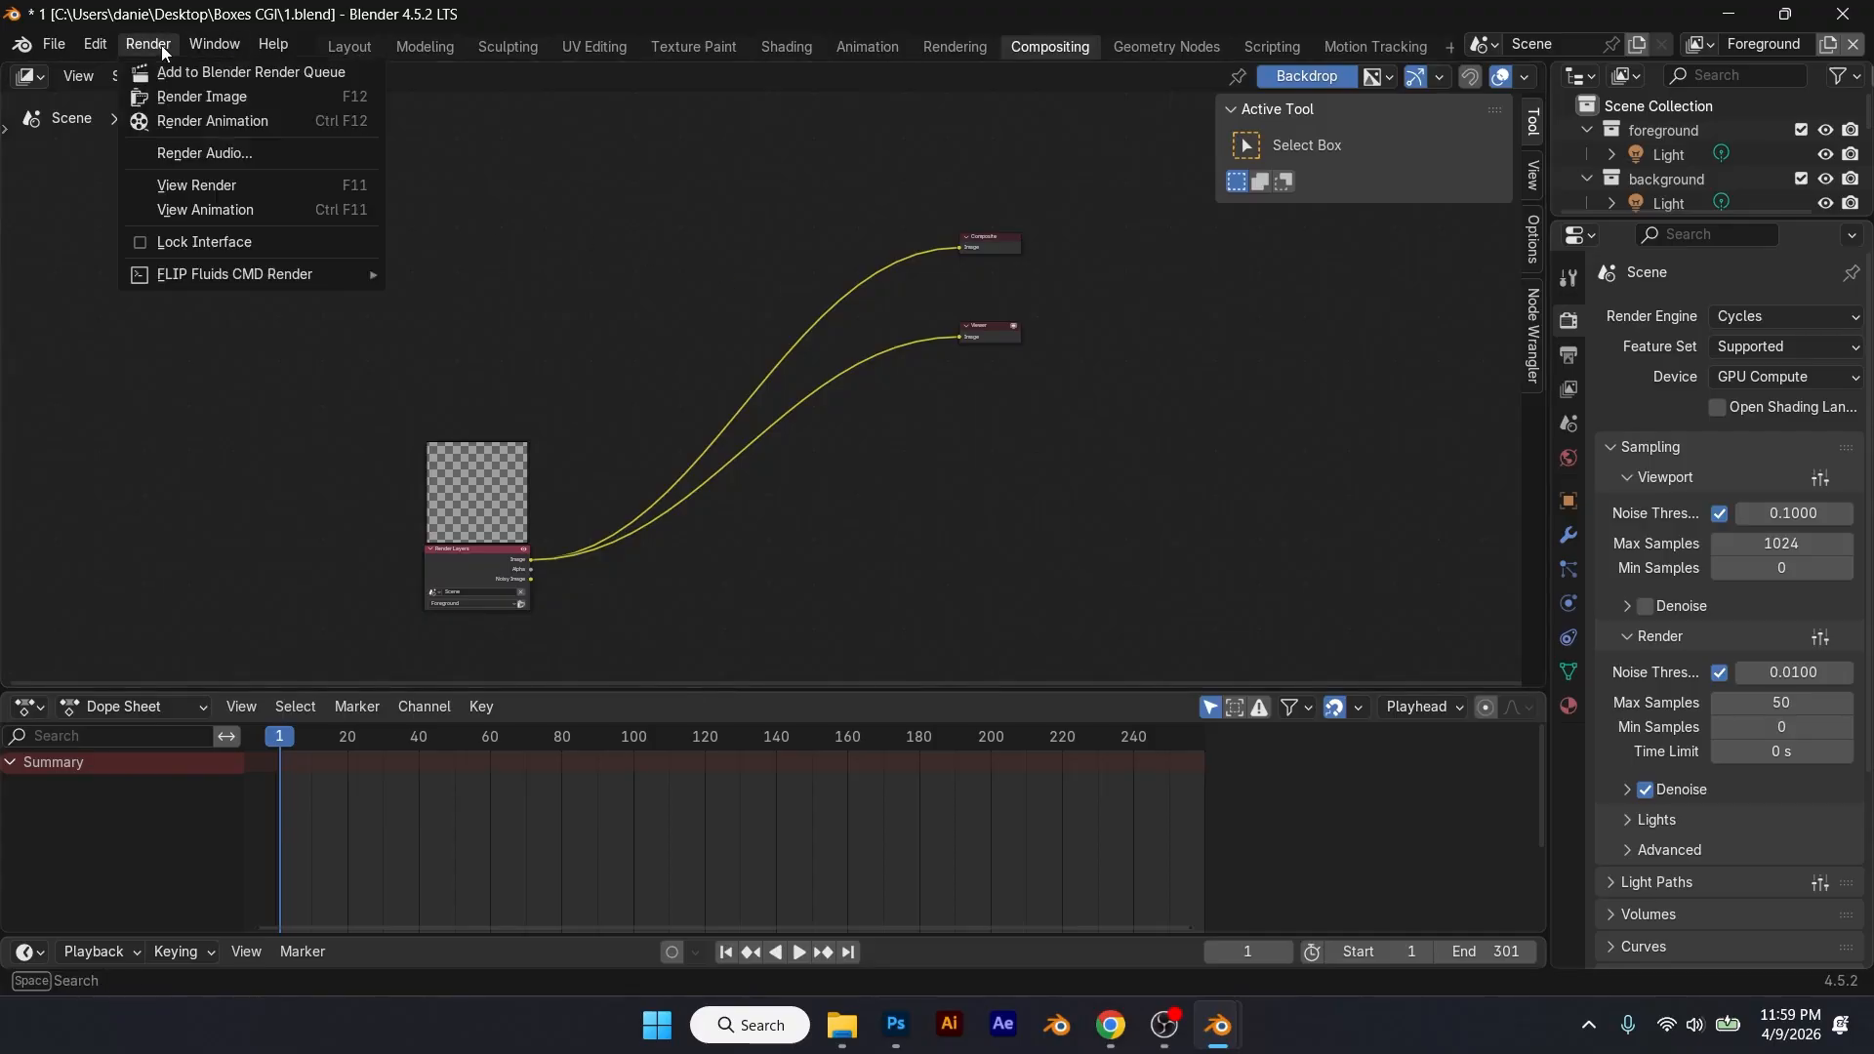
{"action": "left_click", "coordinate": [289, 120]}
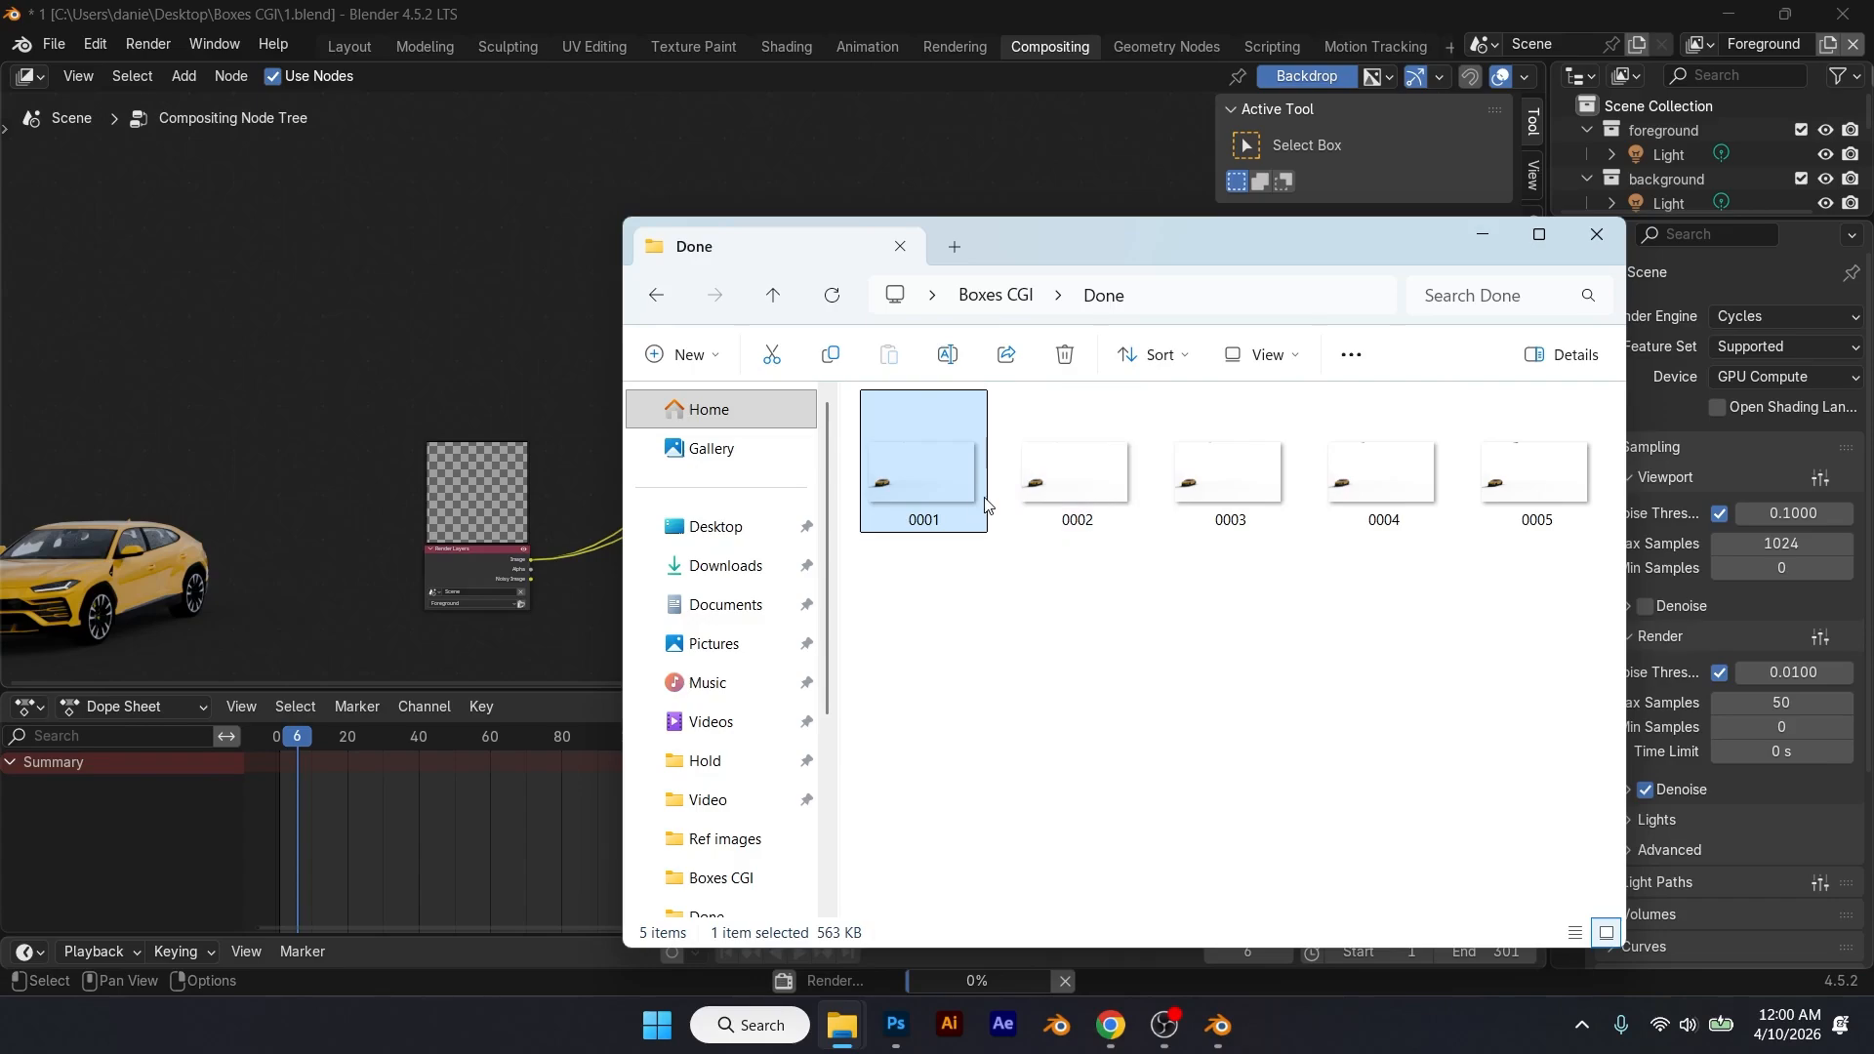
Step: Inspect rendered frames 0001 and 0005, and look through the full PNG sequence in the Done folder
{"action": "double_click", "coordinate": [986, 505]}
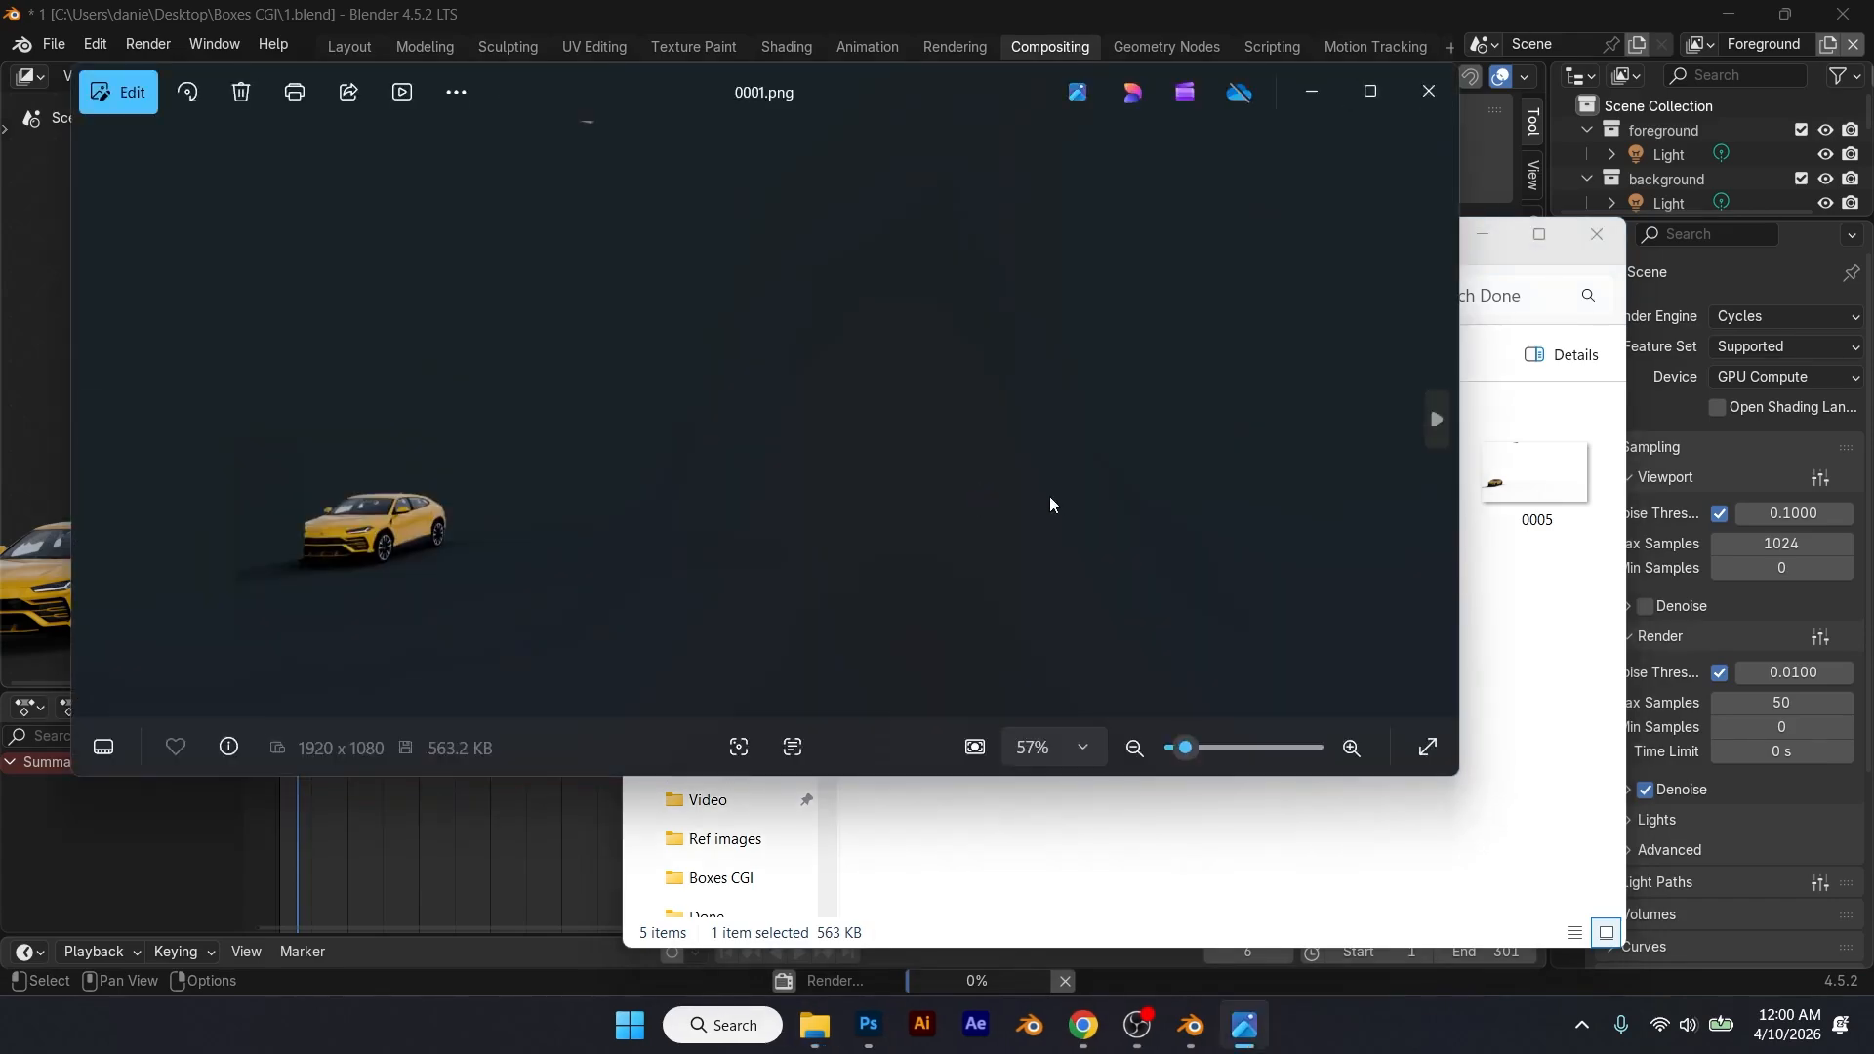
{"action": "left_click", "coordinate": [1429, 90]}
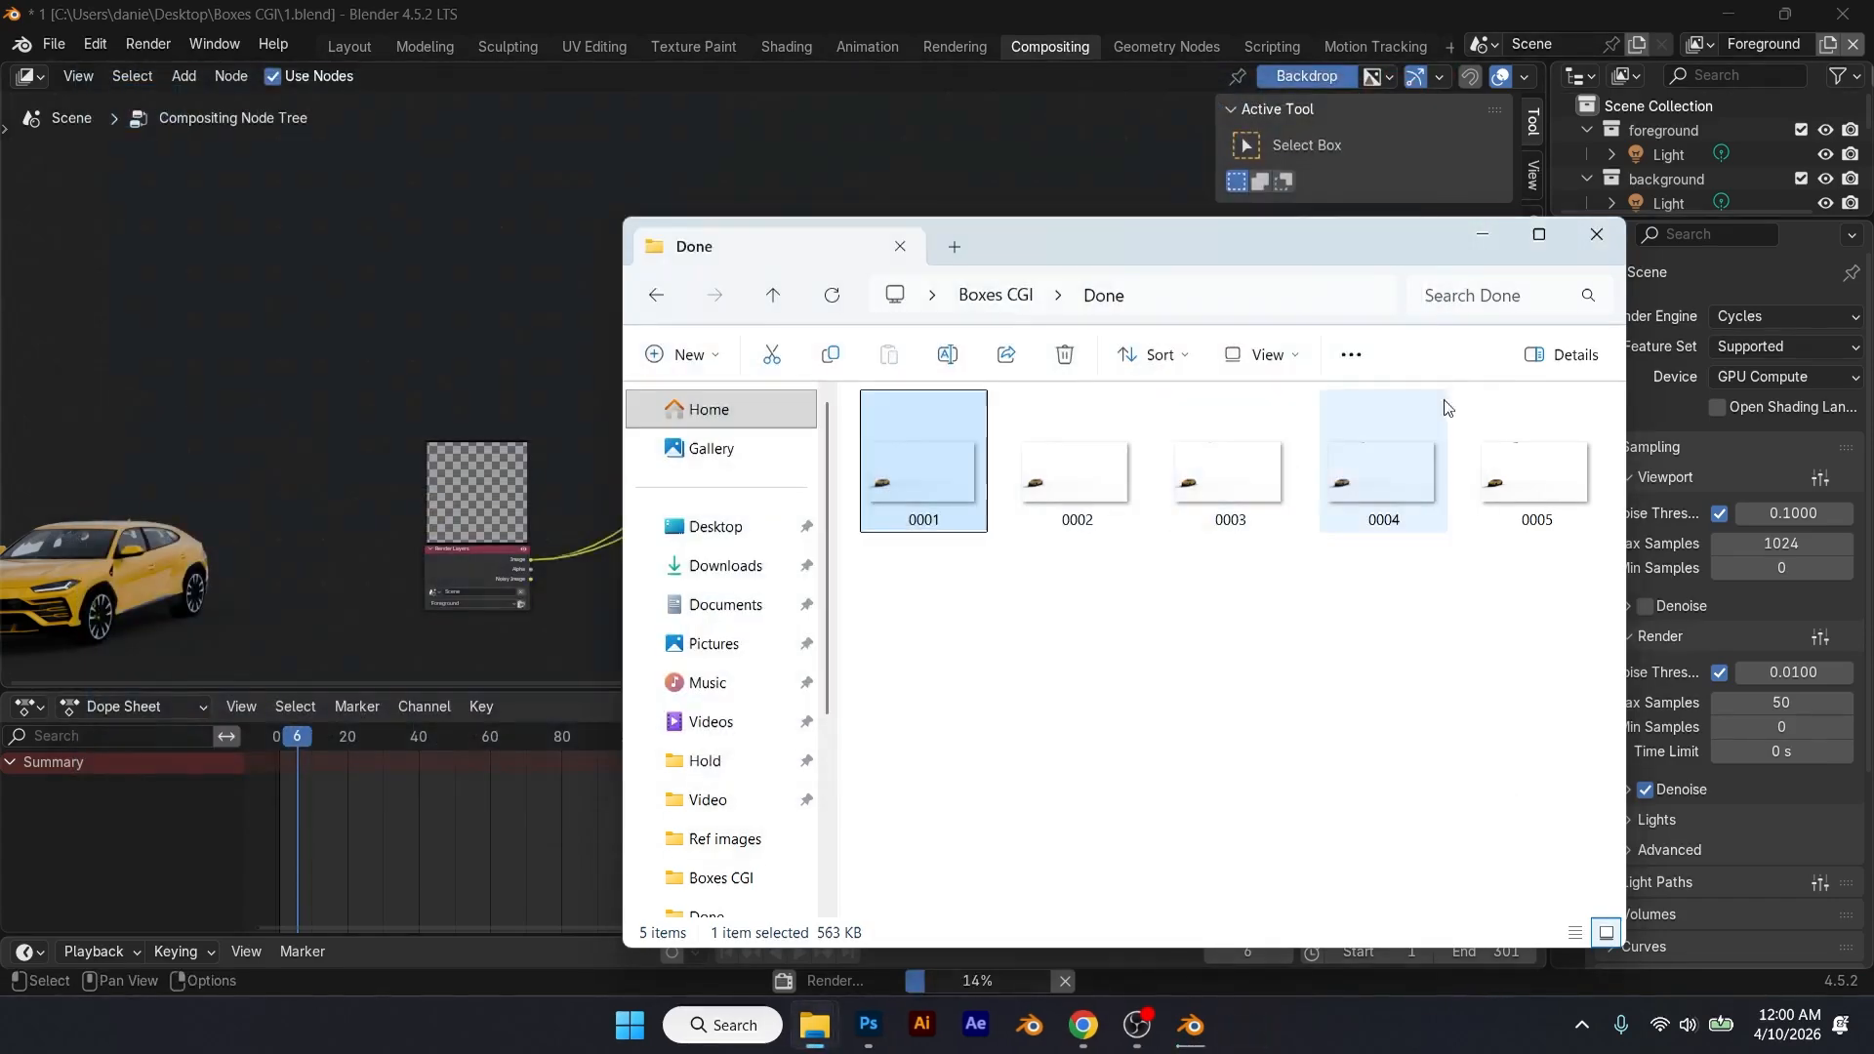
{"action": "double_click", "coordinate": [1508, 496]}
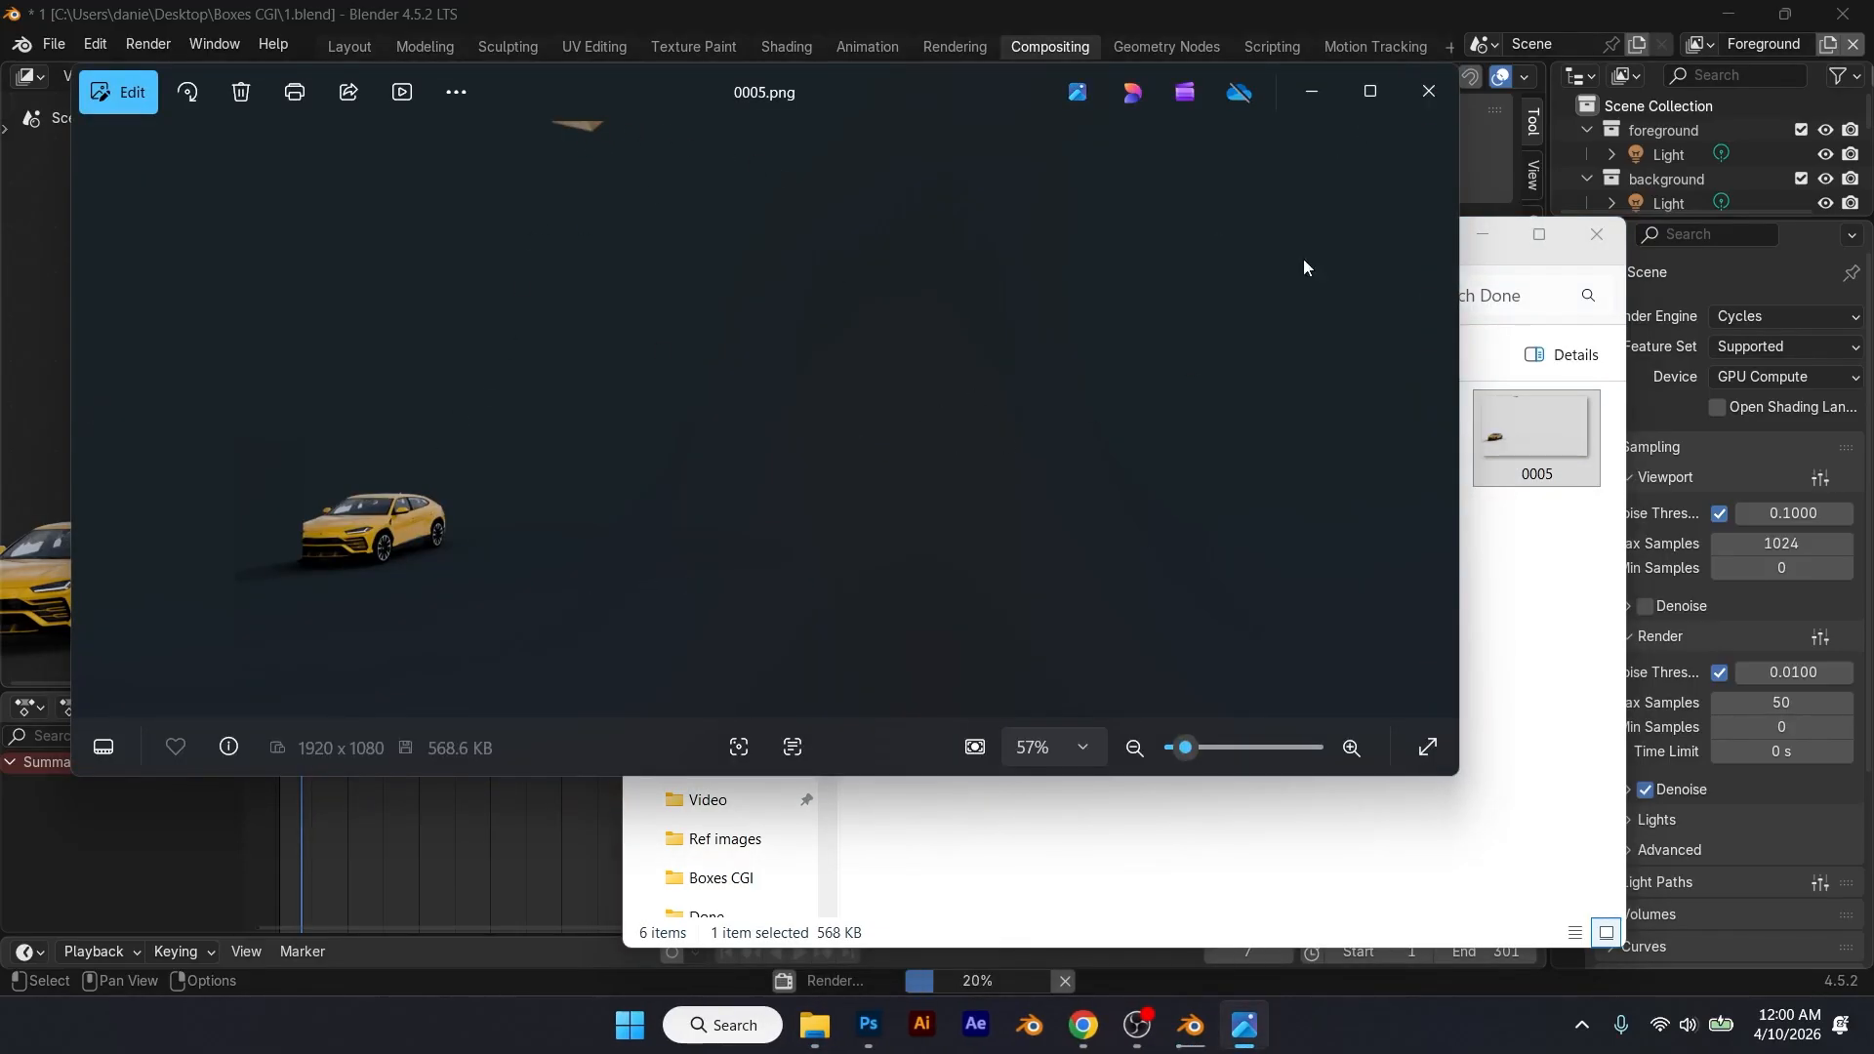
{"action": "left_click", "coordinate": [1427, 92]}
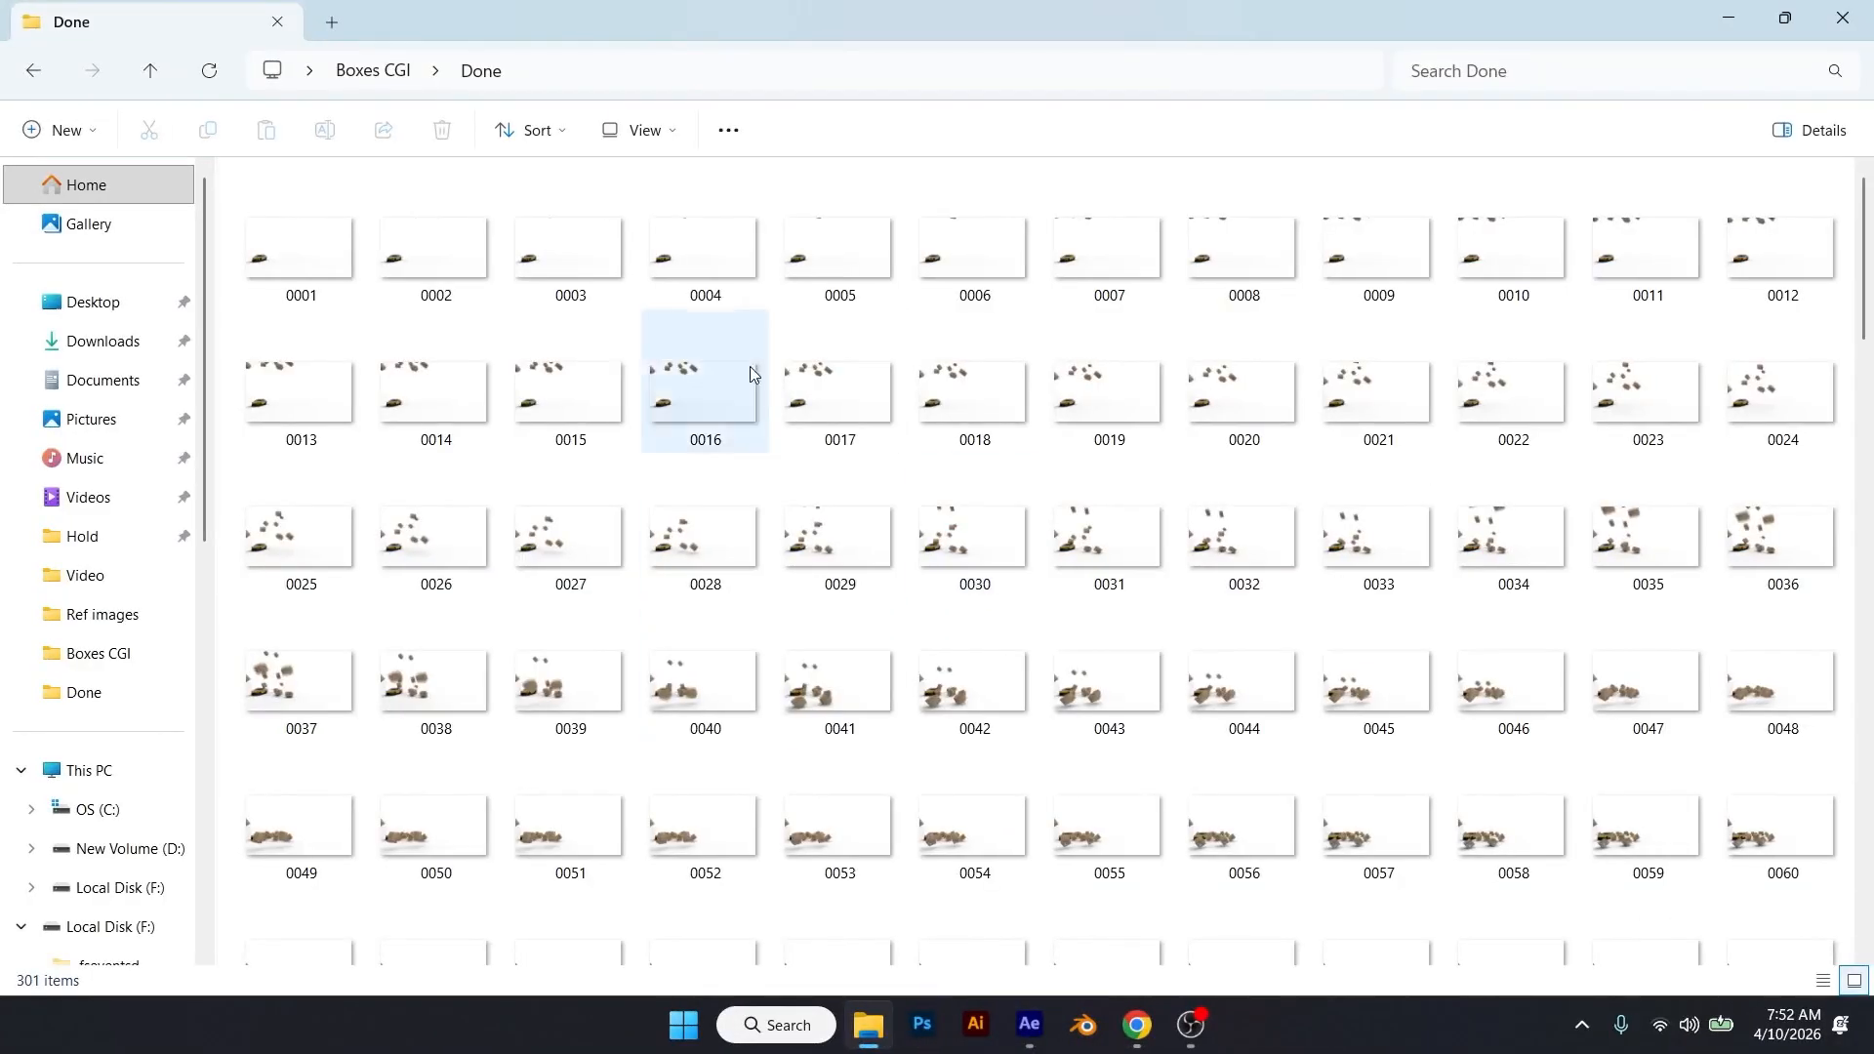
{"action": "scroll", "coordinate": [1168, 611], "scroll_direction": "down", "scroll_amount": 15}
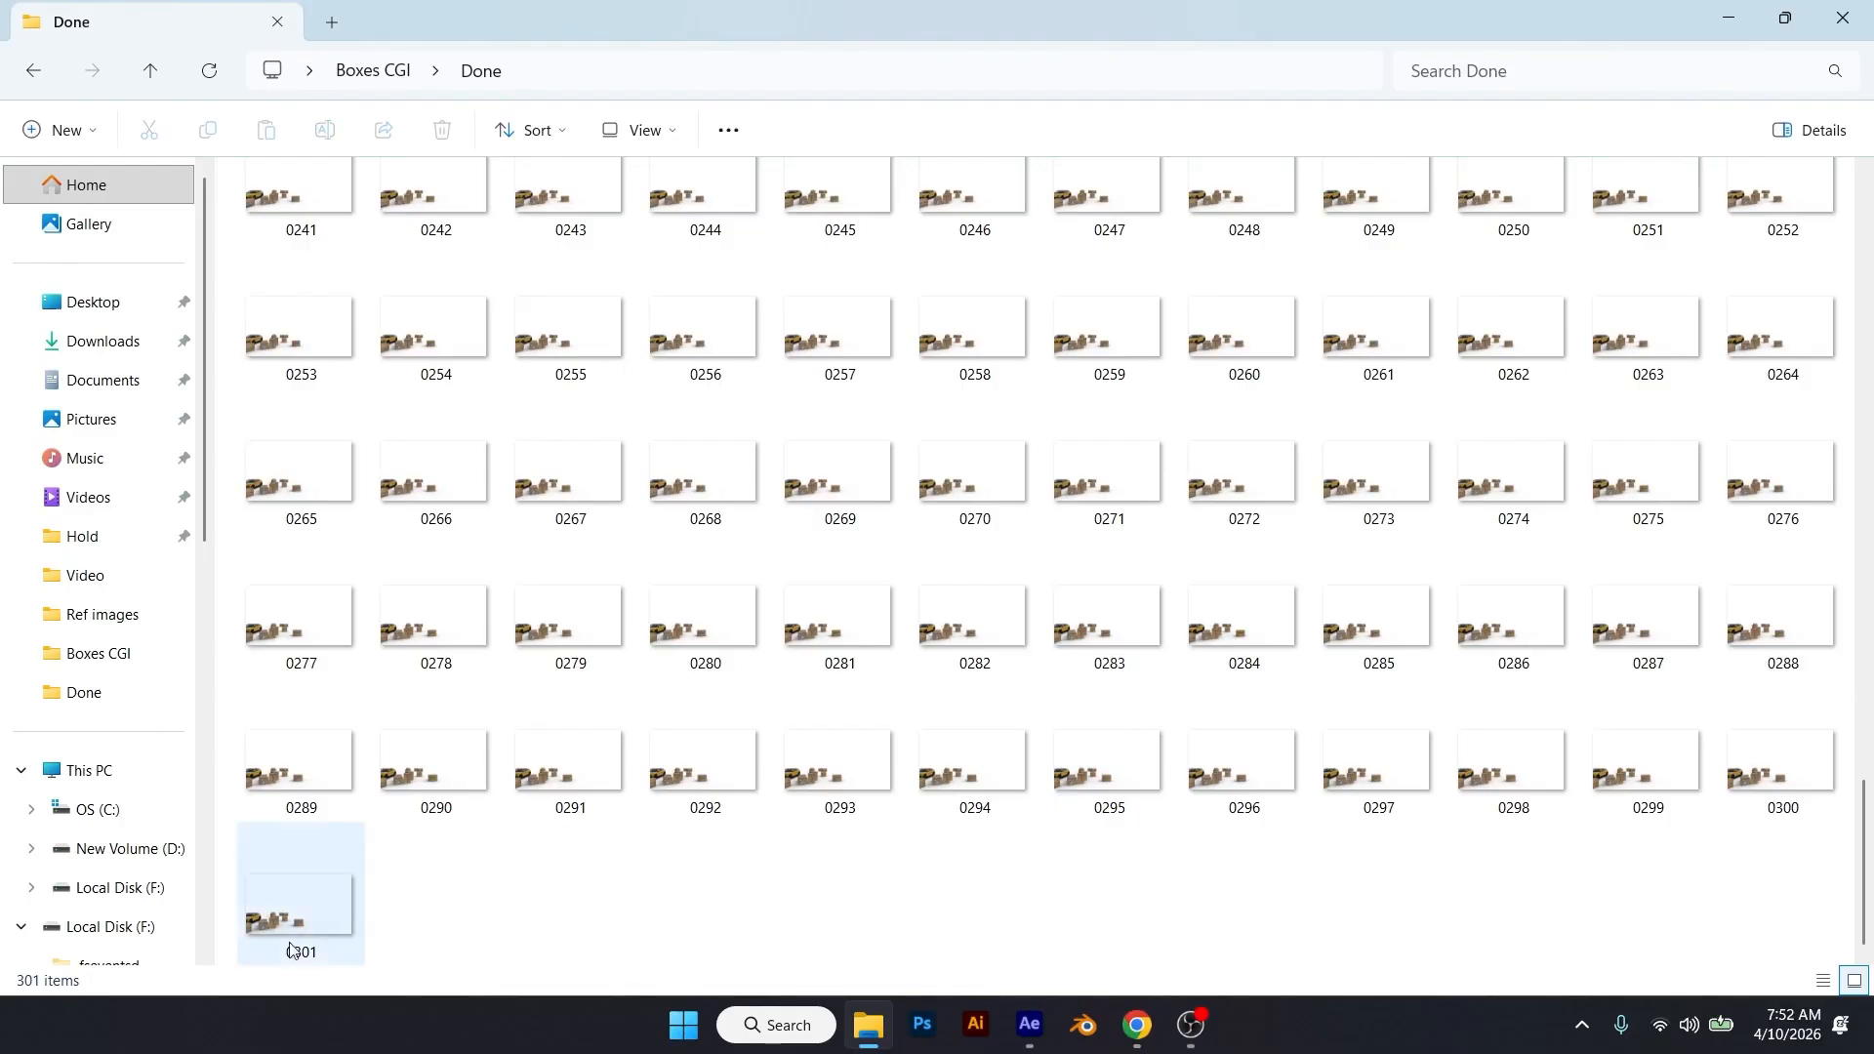
{"action": "scroll", "coordinate": [564, 927], "scroll_direction": "up", "scroll_amount": 15}
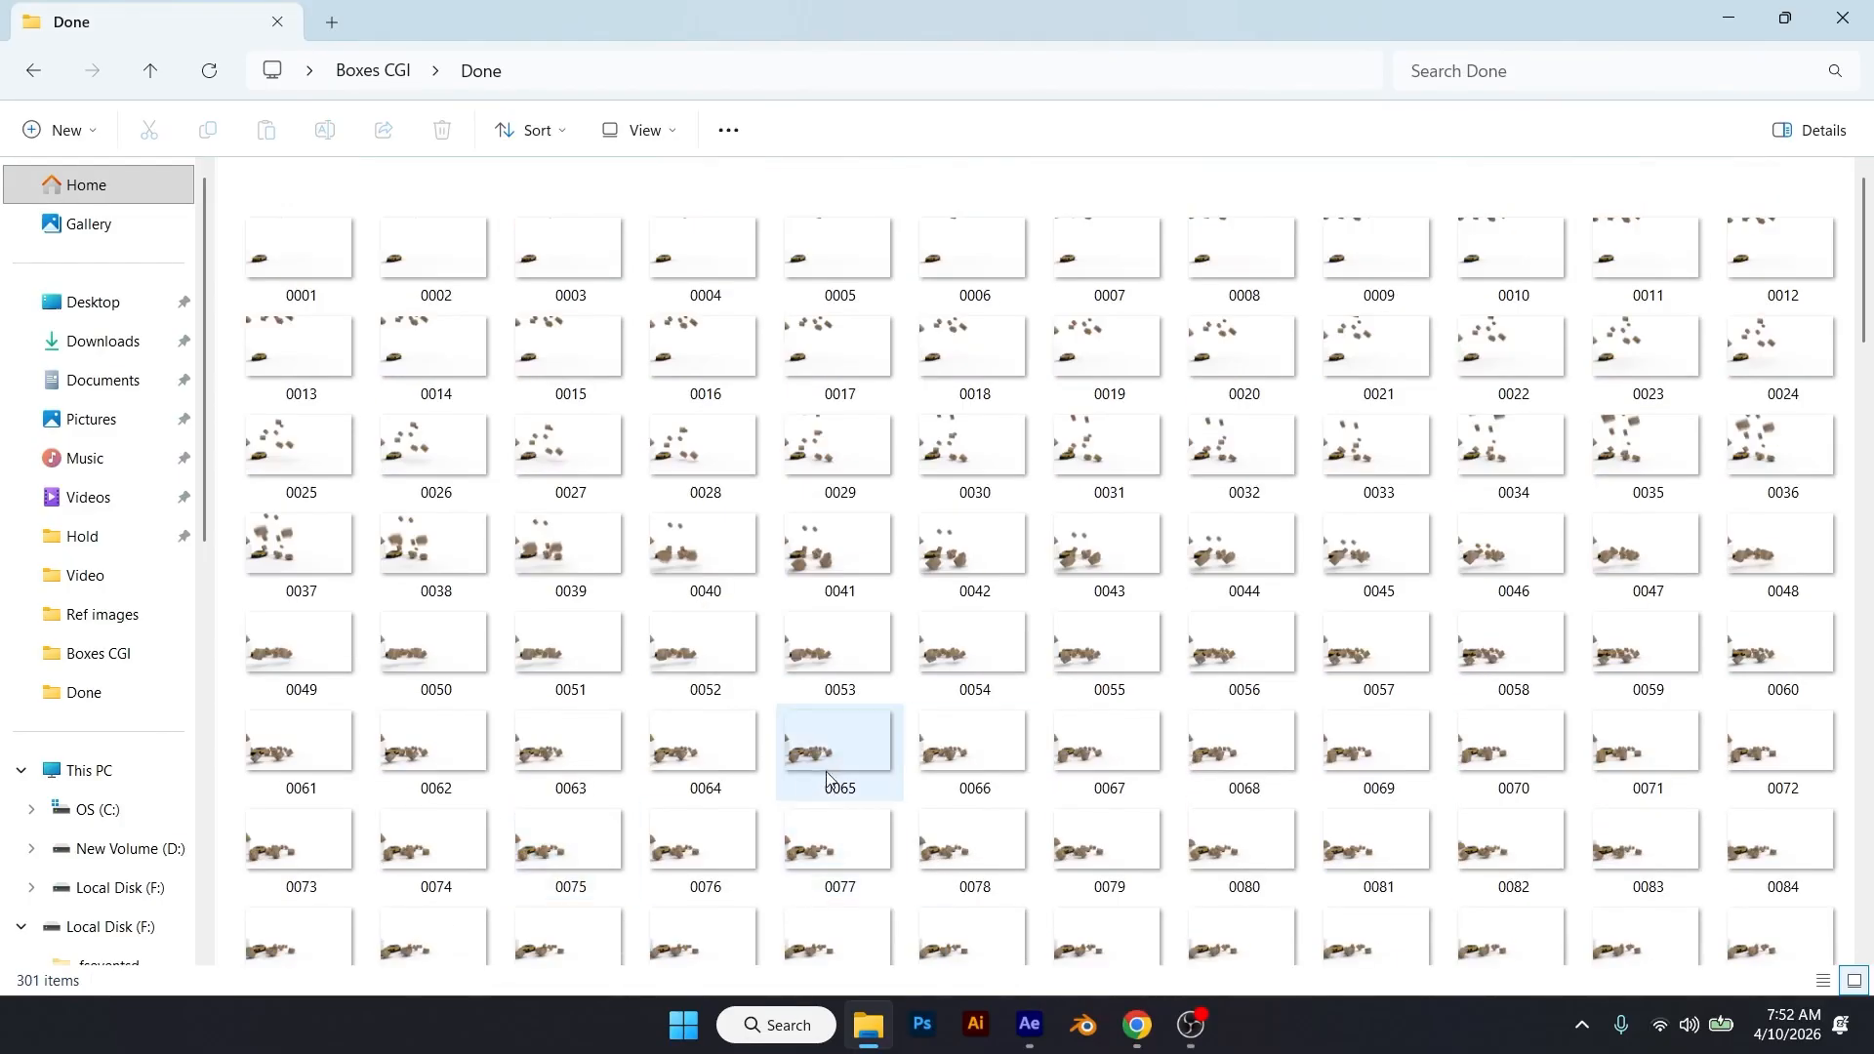
Step: Switch to After Effects, import Video main.mp4 from the Boxes CGI folder and create a composition from it
{"action": "left_click", "coordinate": [1030, 1025]}
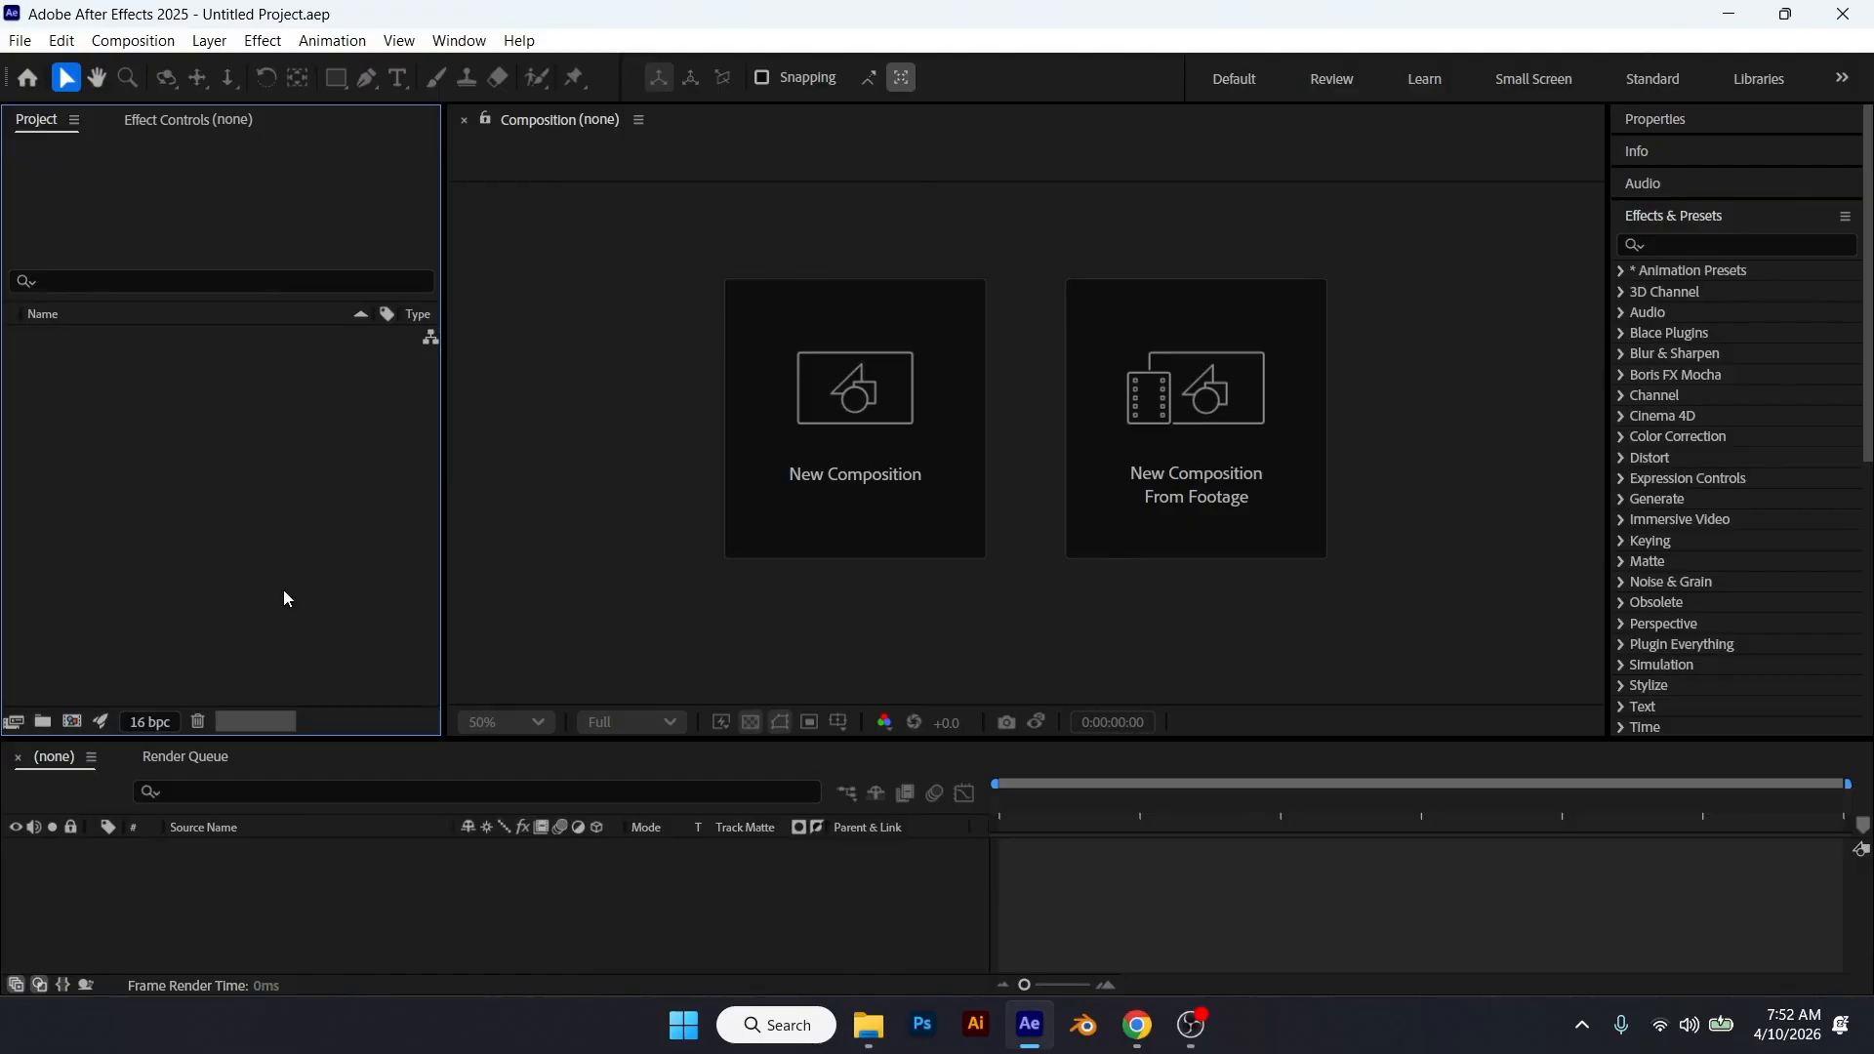
{"action": "left_click", "coordinate": [868, 1025]}
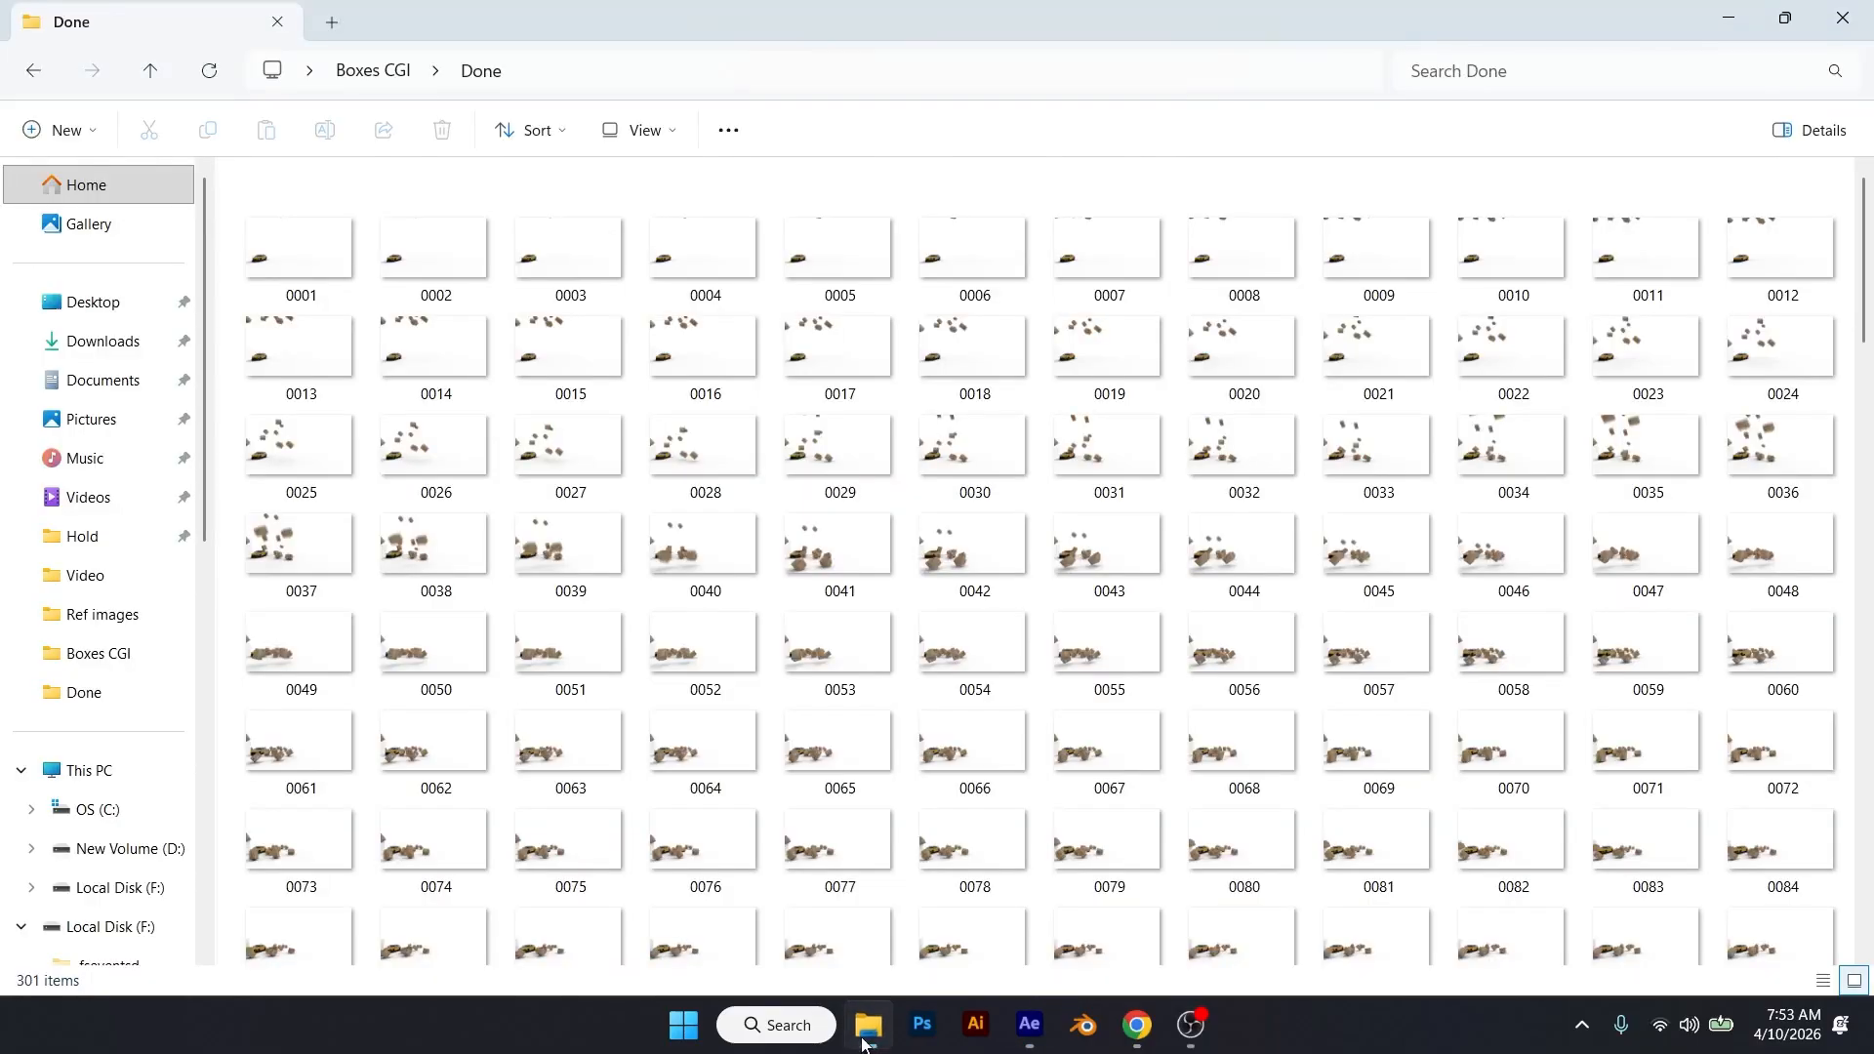
{"action": "left_click", "coordinate": [381, 78]}
{"action": "left_click", "coordinate": [903, 435]}
{"action": "left_click_drag", "start_coordinate": [1386, 252], "coordinate": [189, 502]}
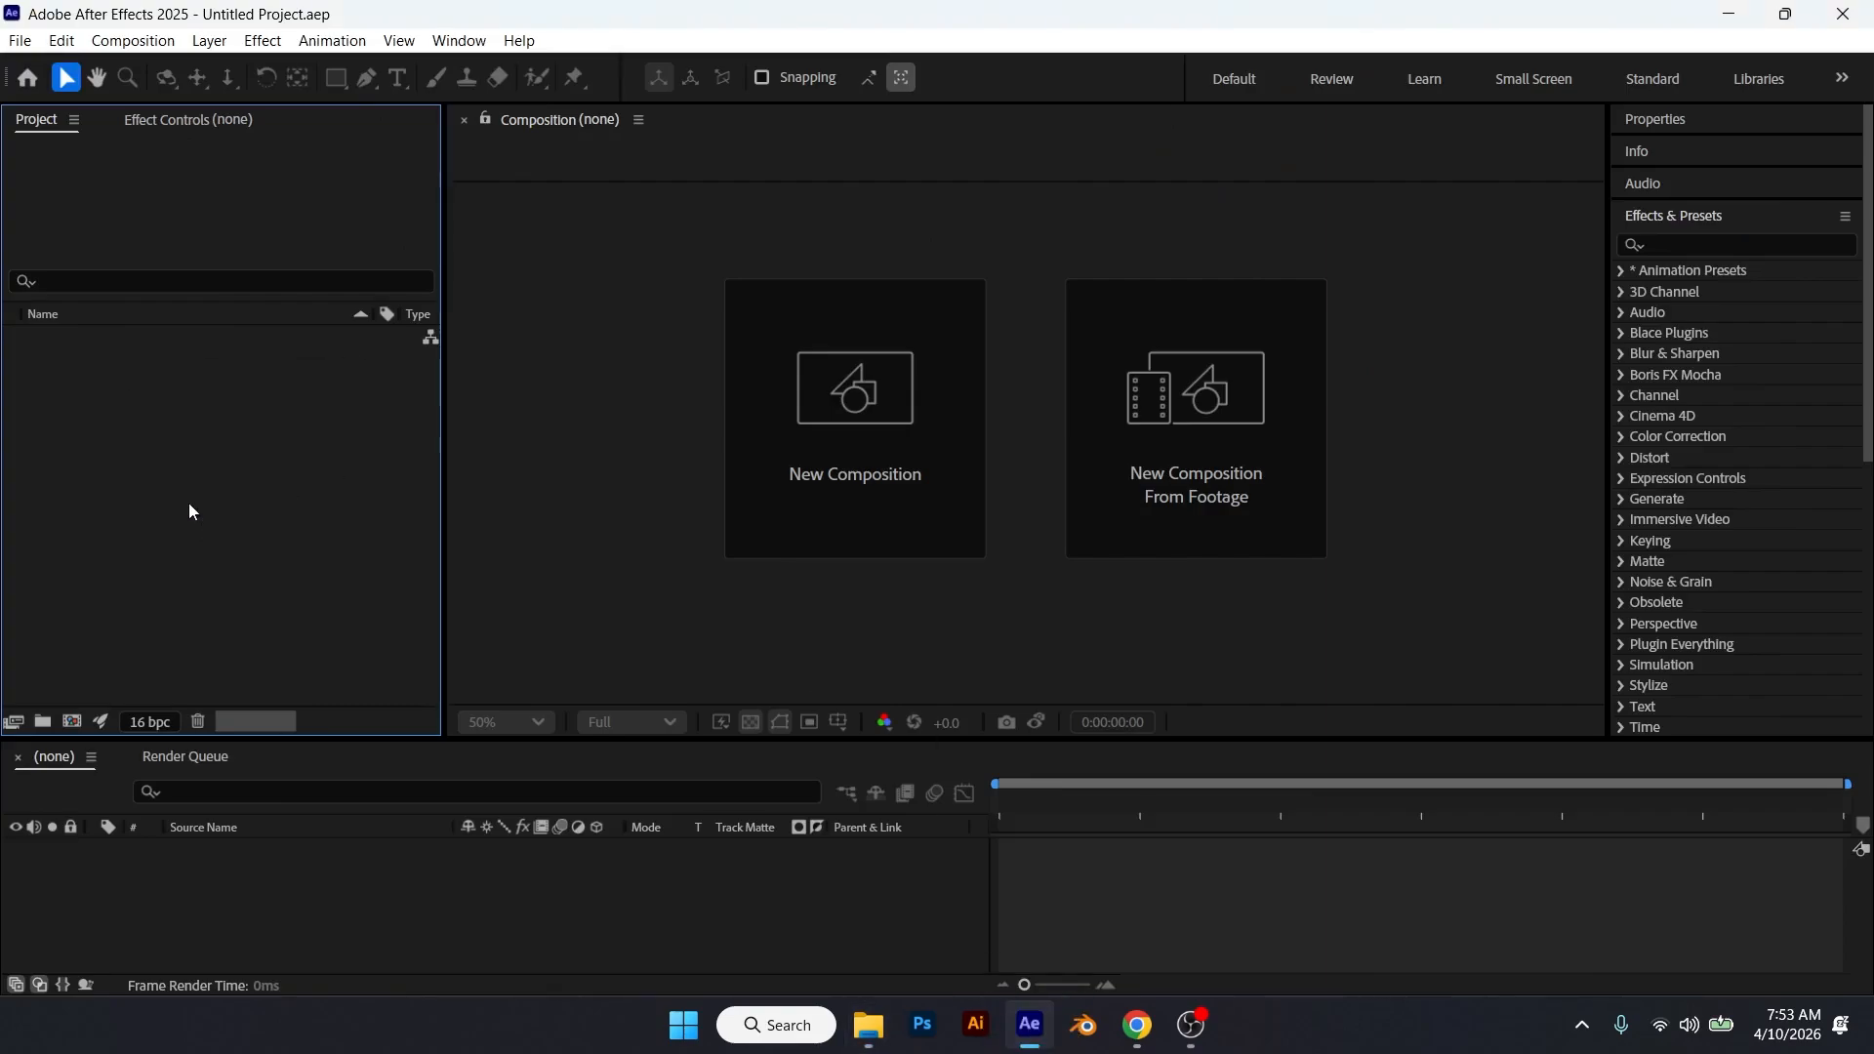
{"action": "left_click_drag", "start_coordinate": [164, 337], "coordinate": [72, 722]}
{"action": "left_click_drag", "start_coordinate": [1000, 799], "coordinate": [980, 859]}
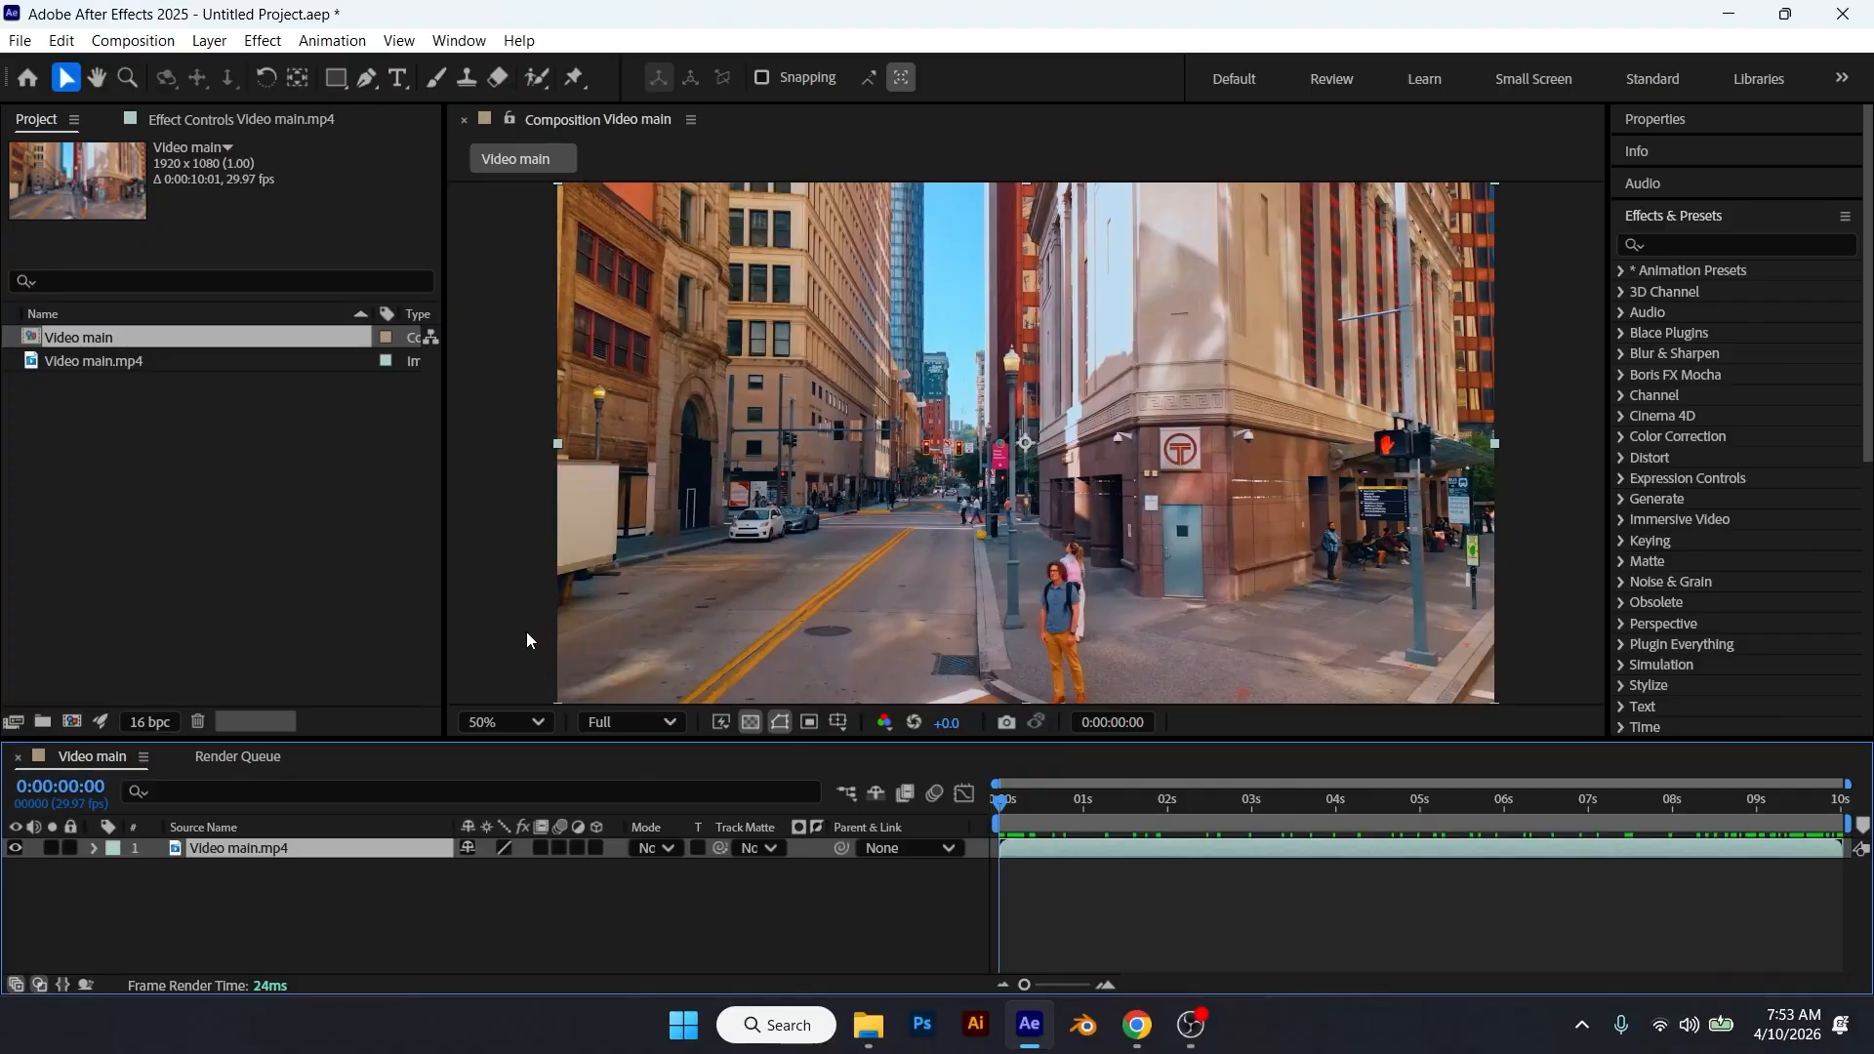
Step: Import the rendered frames from the Done folder as a PNG sequence and place it above Video main.mp4 in the composition
{"action": "double_click", "coordinate": [328, 566]}
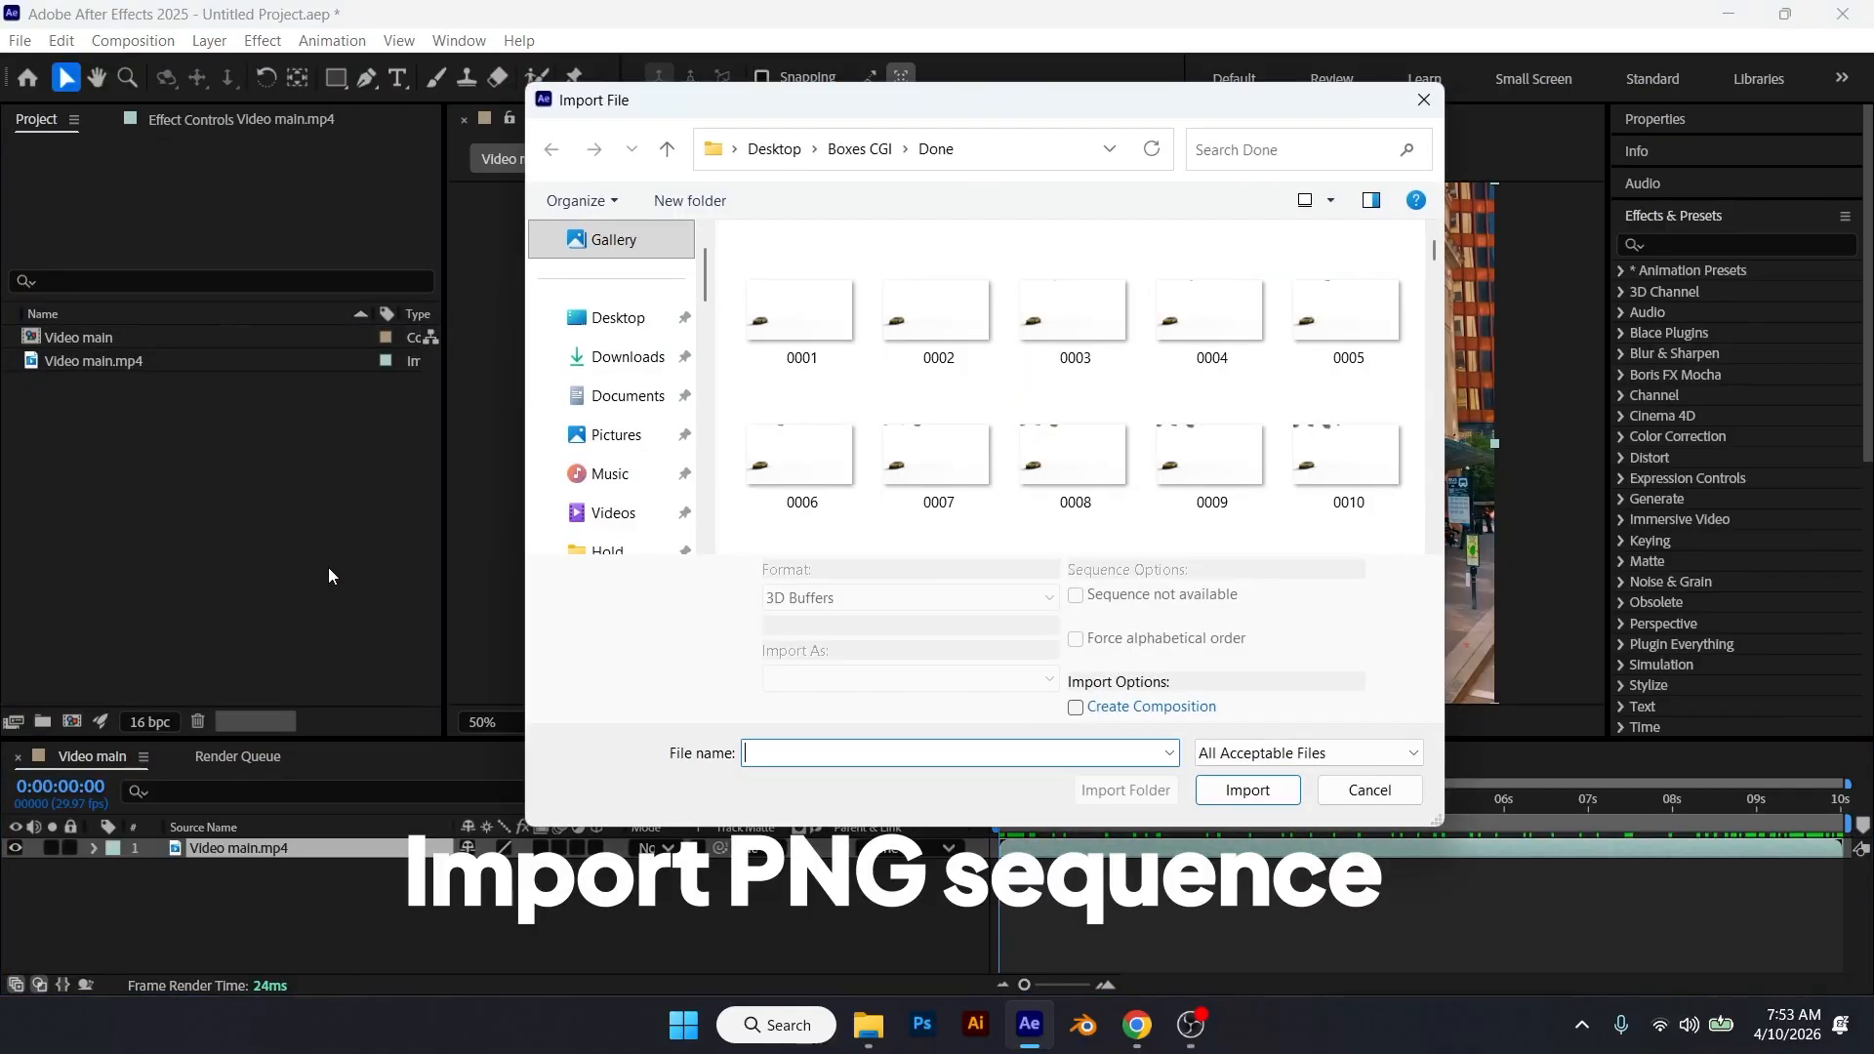
{"action": "left_click", "coordinate": [800, 308]}
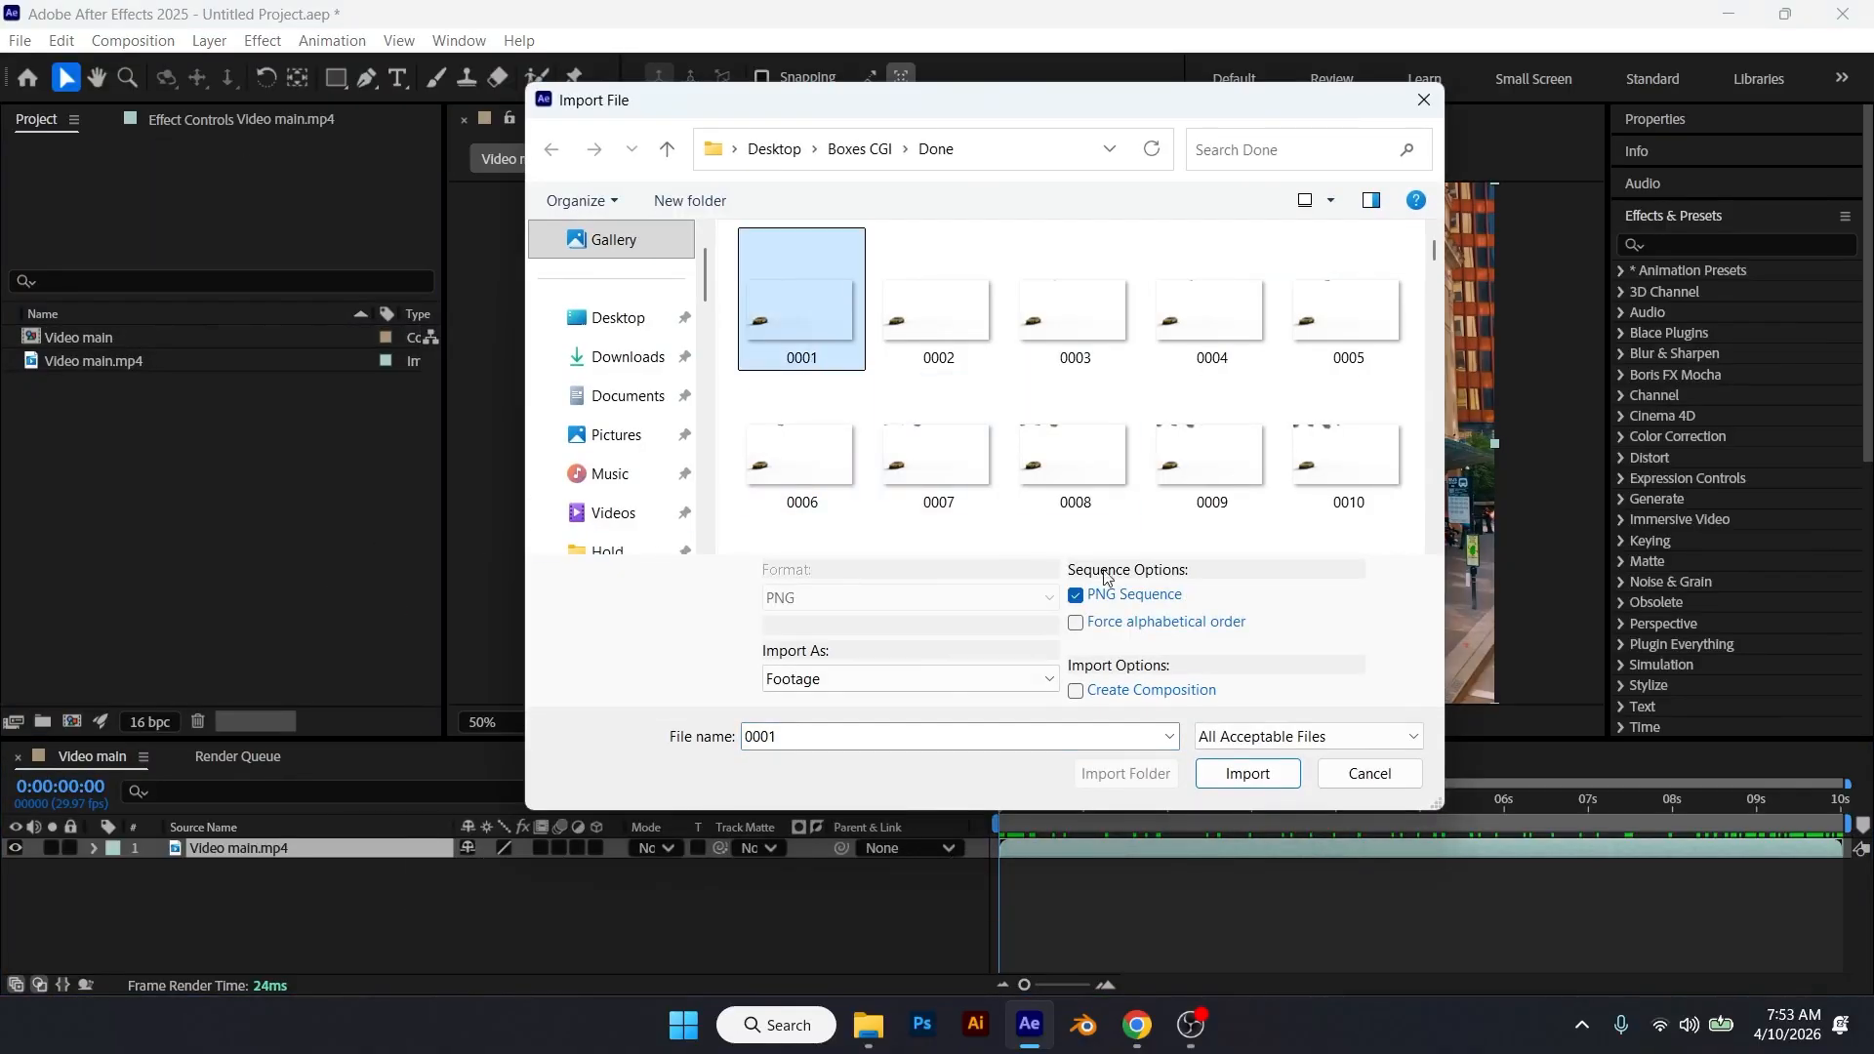
{"action": "left_click", "coordinate": [1249, 778]}
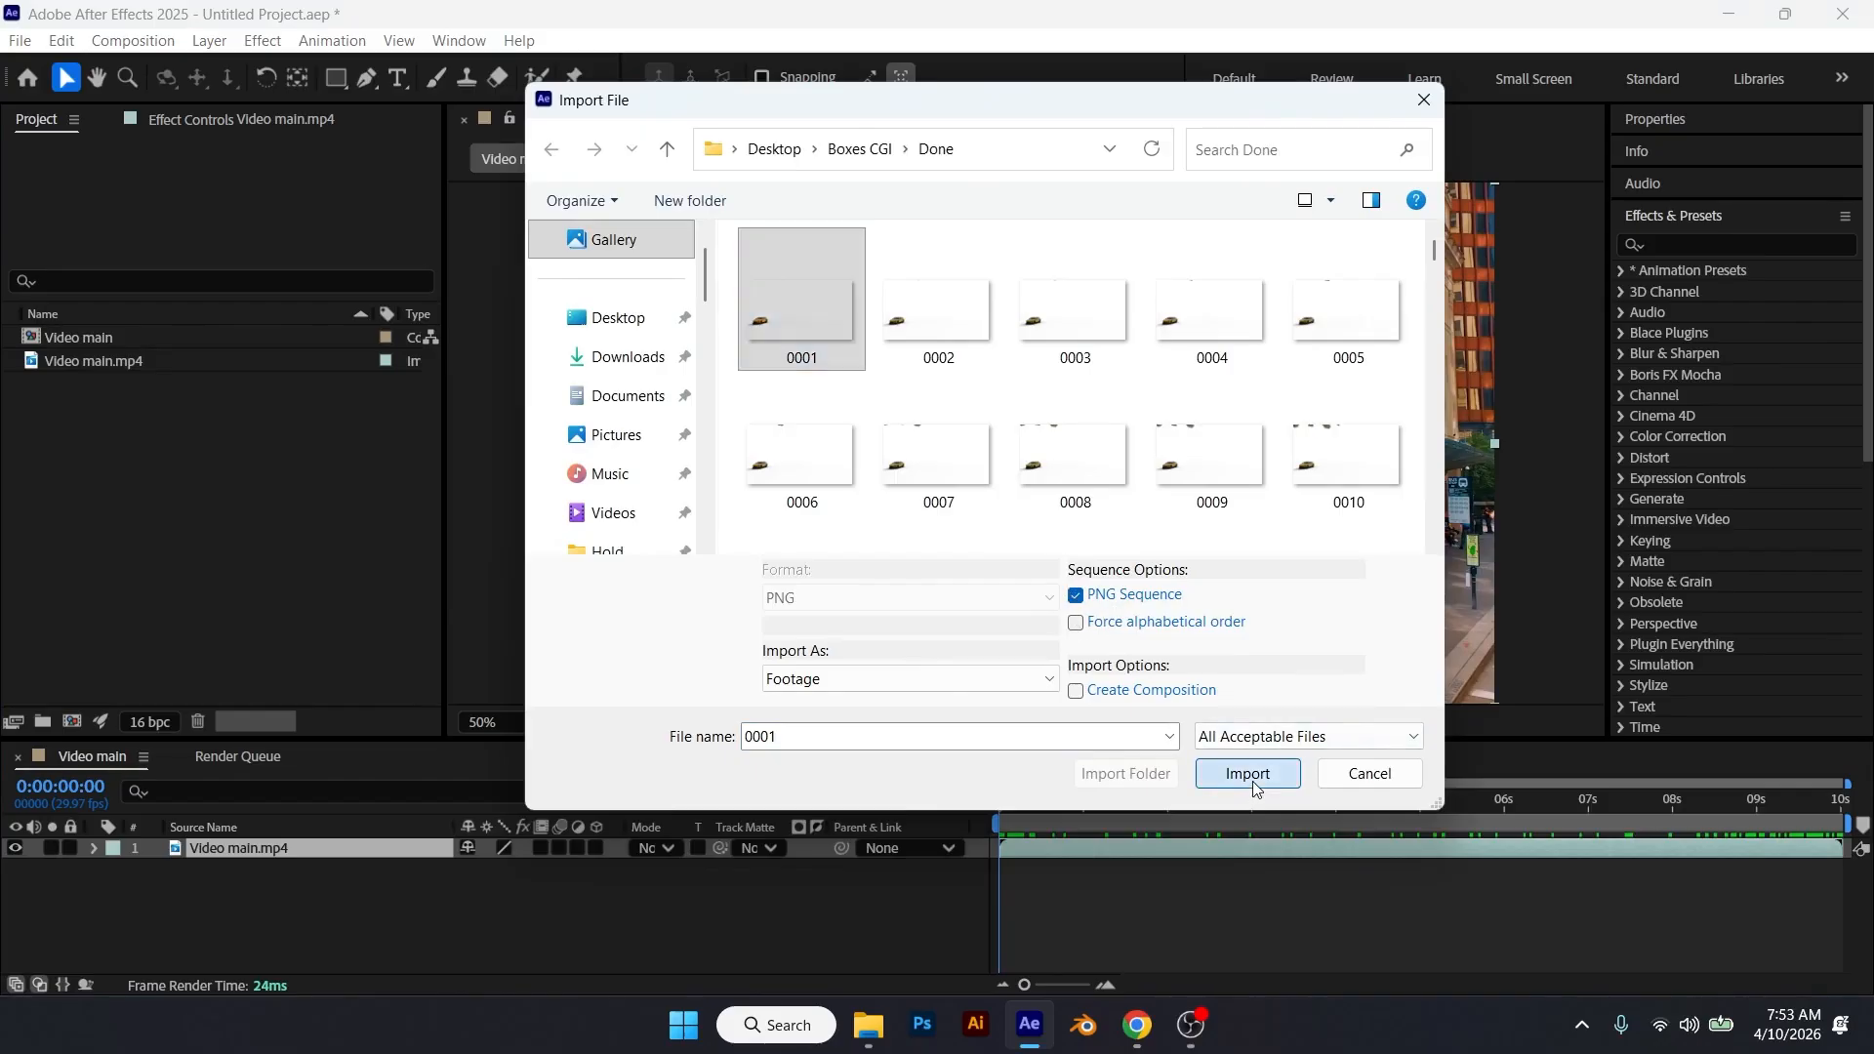
{"action": "left_click_drag", "start_coordinate": [208, 337], "coordinate": [242, 836]}
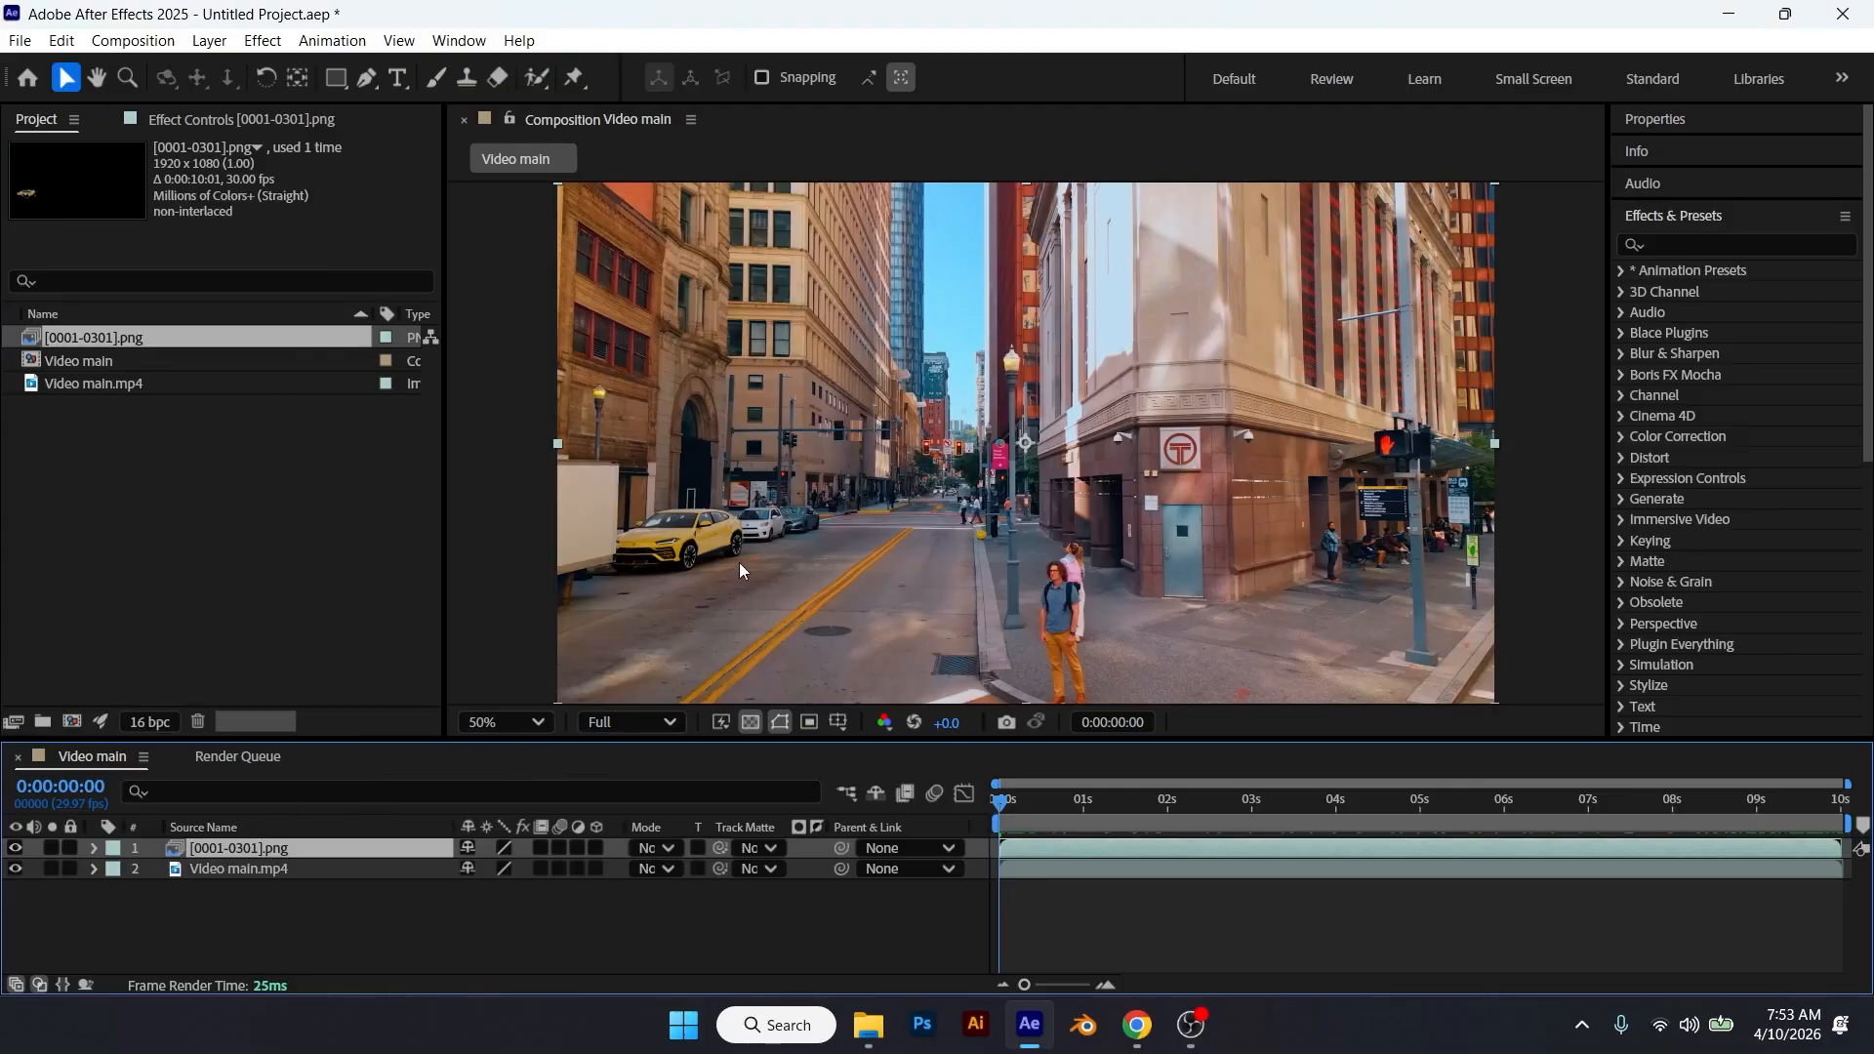
Step: Compare the composition with the PNG sequence hidden and shown, and play the composite to check it
{"action": "left_click", "coordinate": [15, 848]}
{"action": "left_click", "coordinate": [15, 848]}
{"action": "left_click", "coordinate": [15, 848]}
{"action": "left_click", "coordinate": [15, 848]}
{"action": "key", "text": "space"}
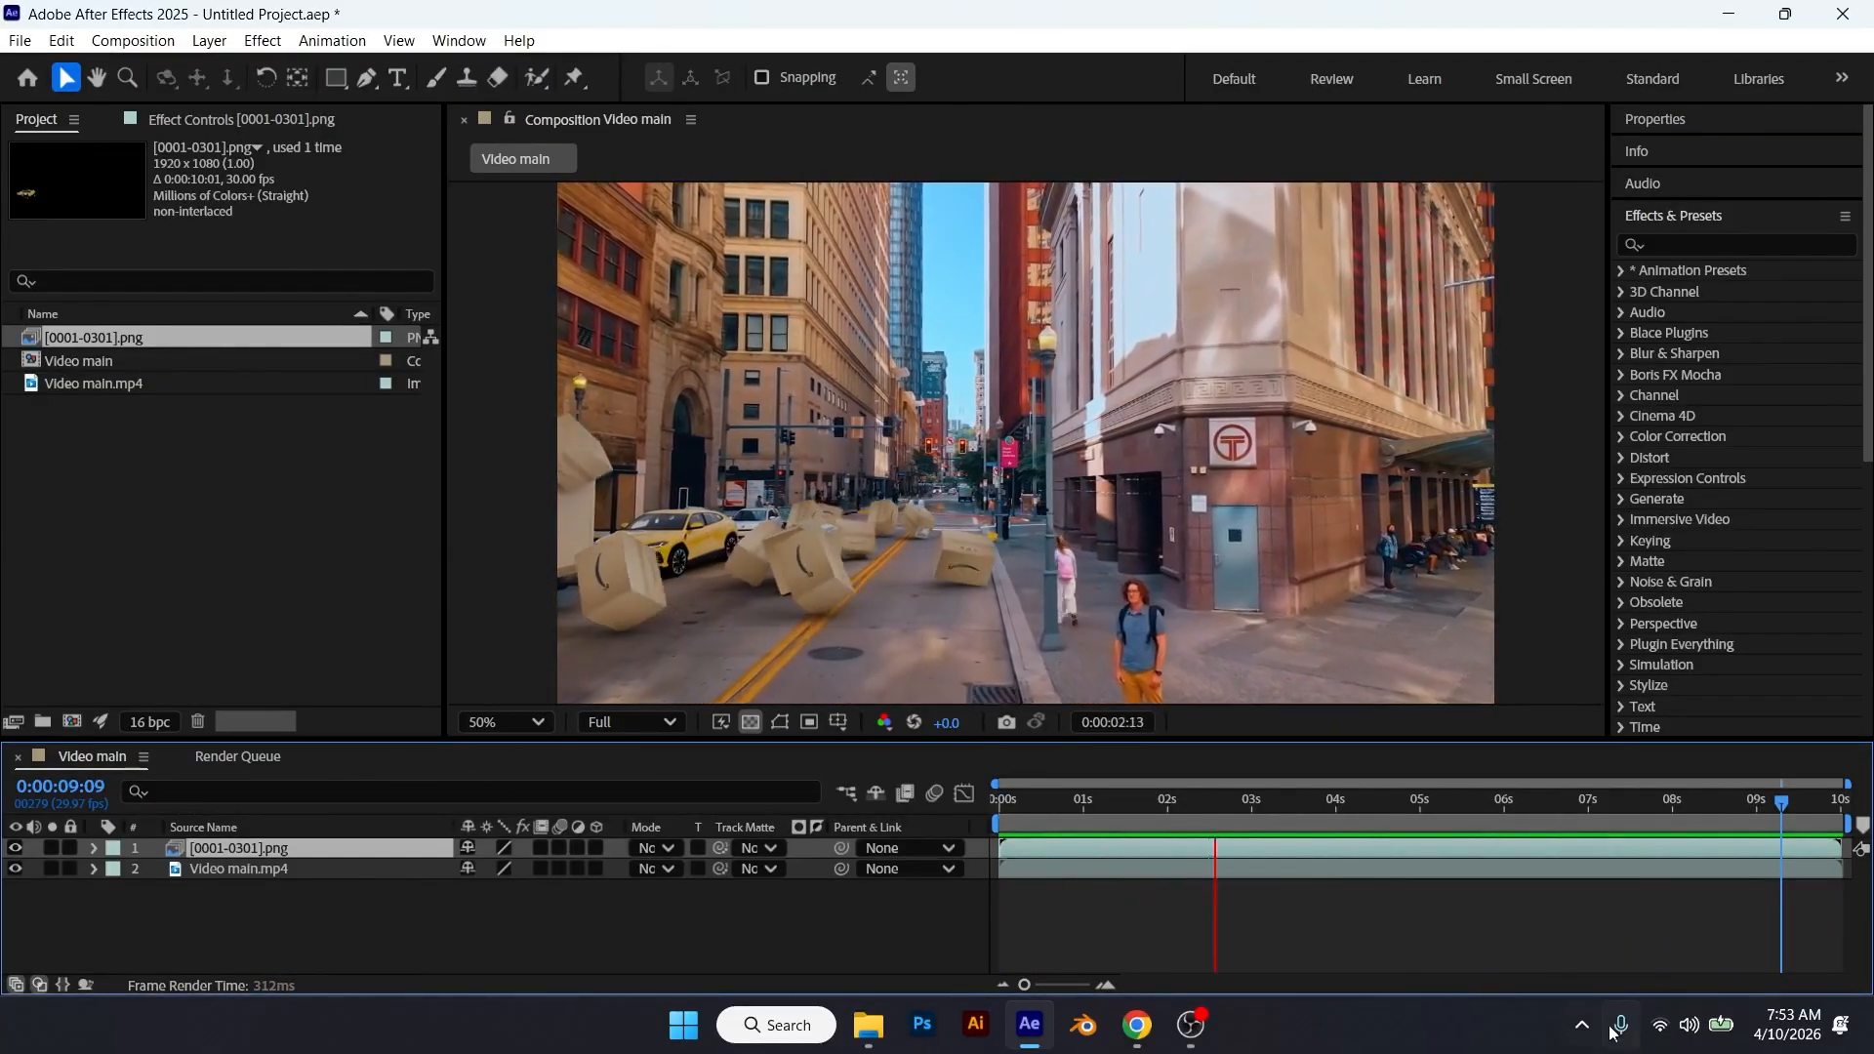
{"action": "left_click", "coordinate": [1688, 1025]}
{"action": "left_click", "coordinate": [1689, 1025]}
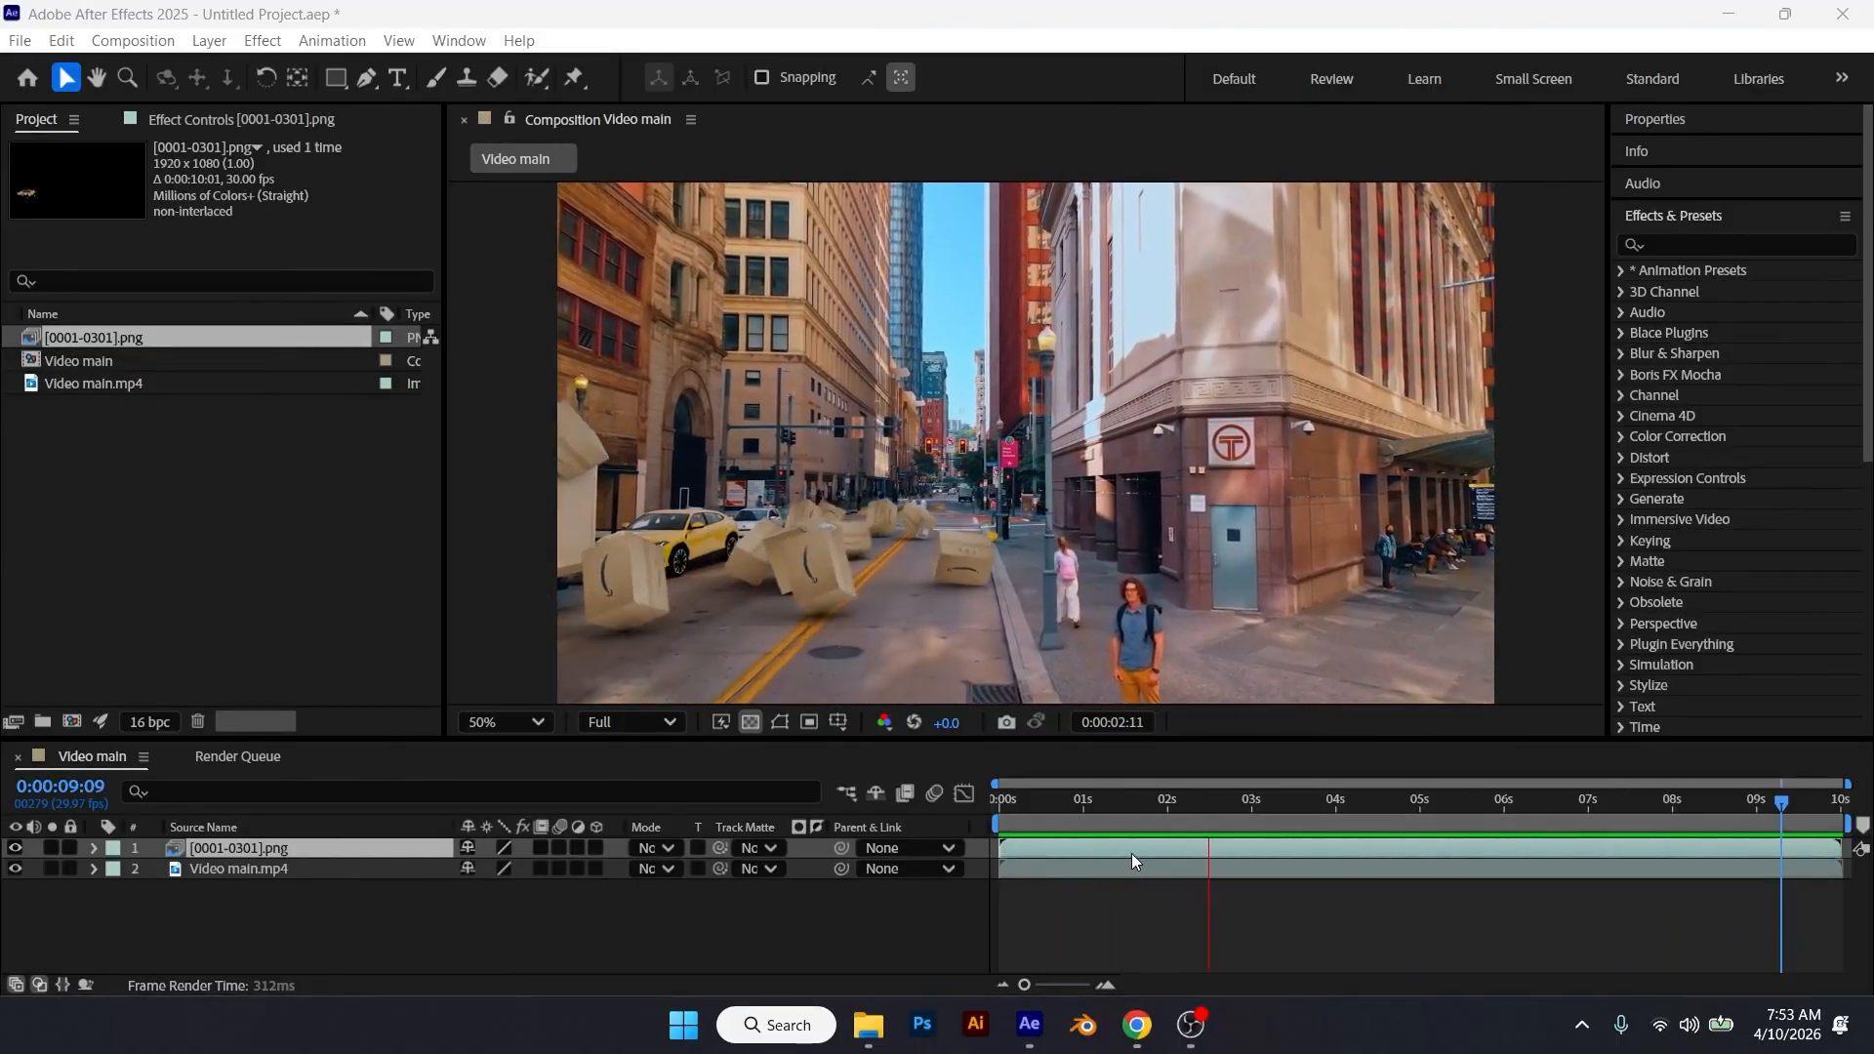
Step: At about 2 seconds, apply the Hue/Saturation effect to the PNG sequence layer and set Master Saturation to -15
{"action": "left_click", "coordinate": [1173, 814]}
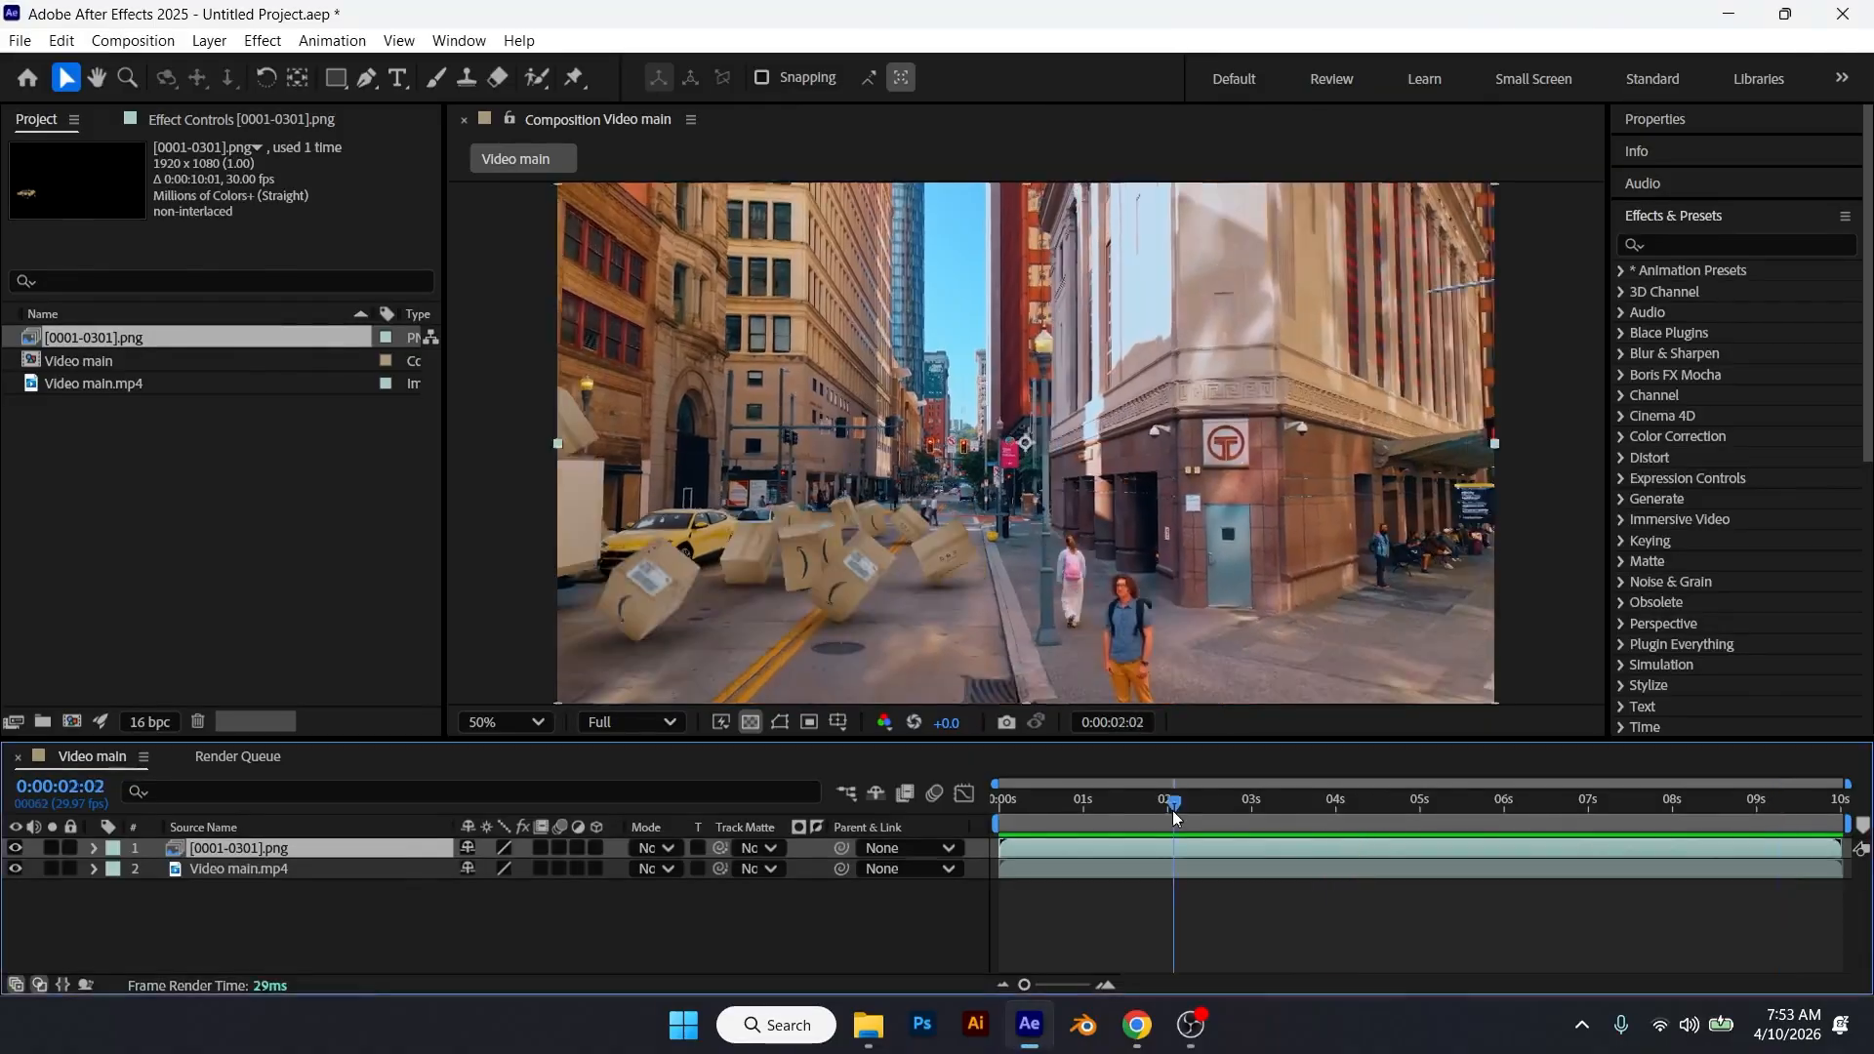
{"action": "left_click", "coordinate": [1694, 245]}
{"action": "type", "text": "hues"}
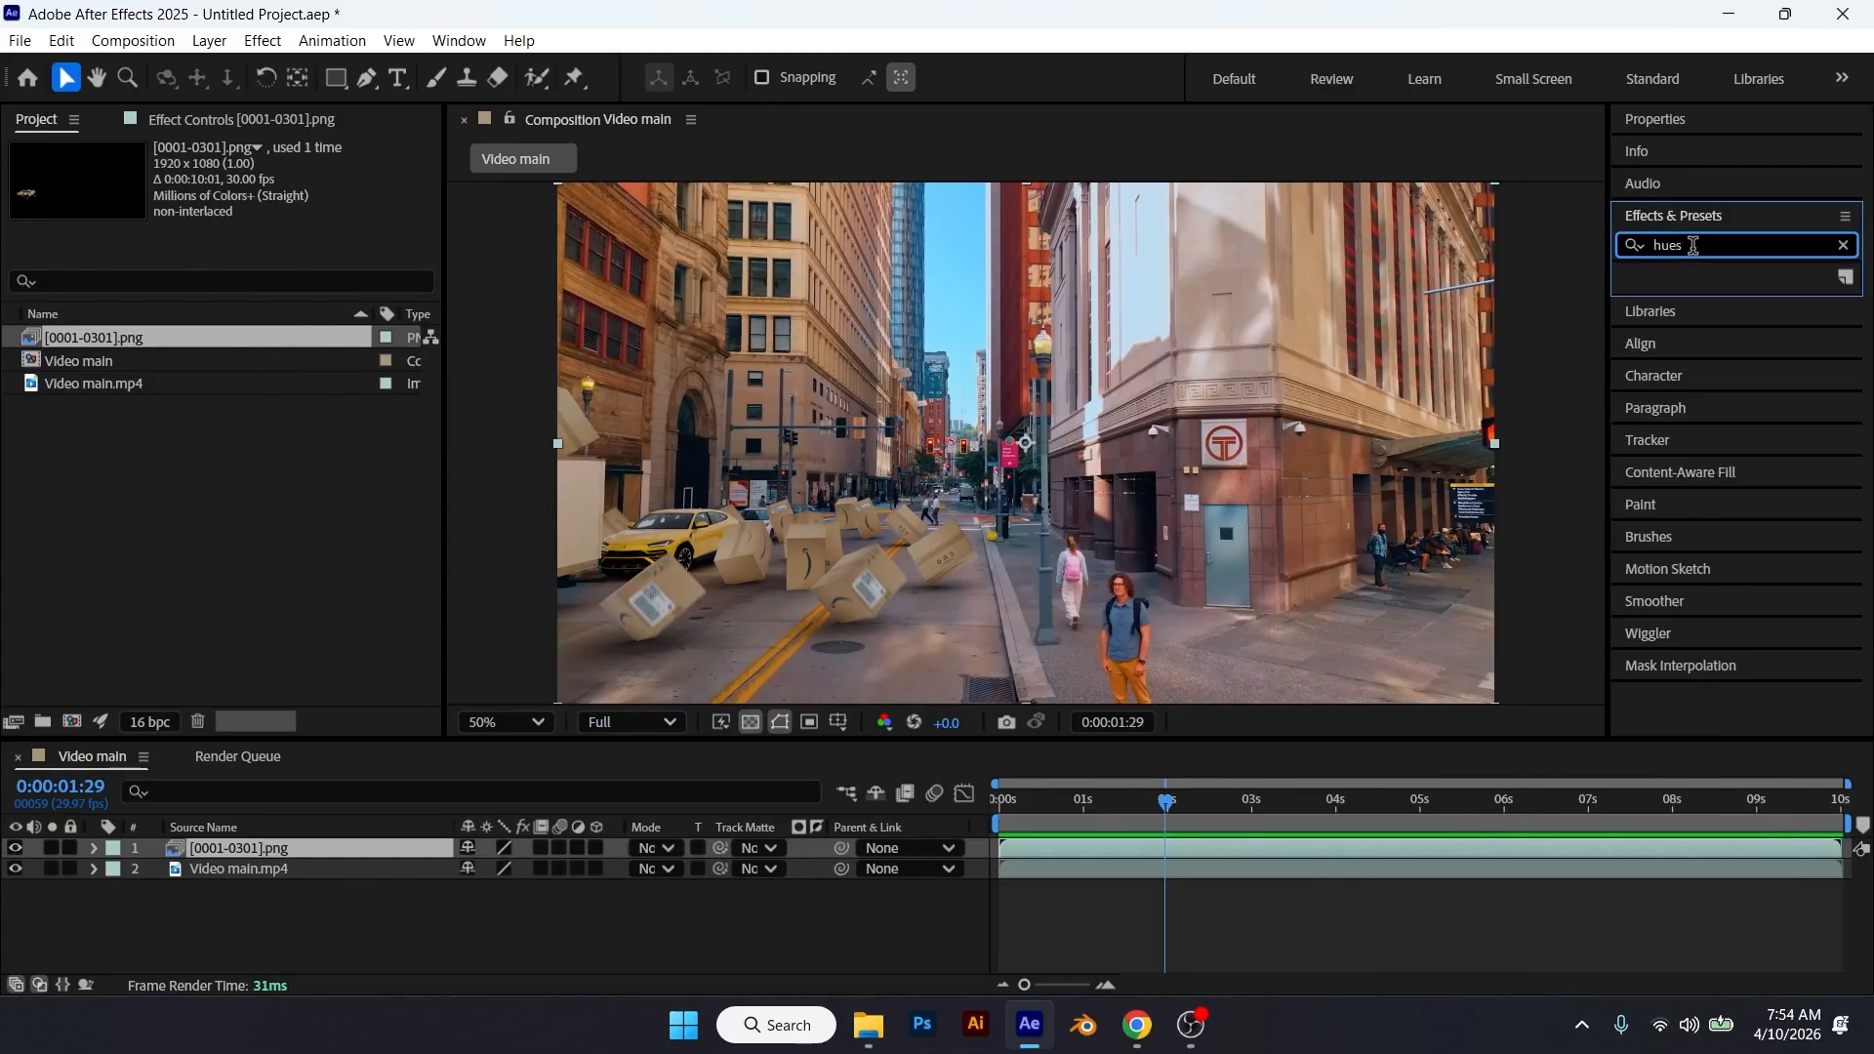
{"action": "key", "text": "BackSpace"}
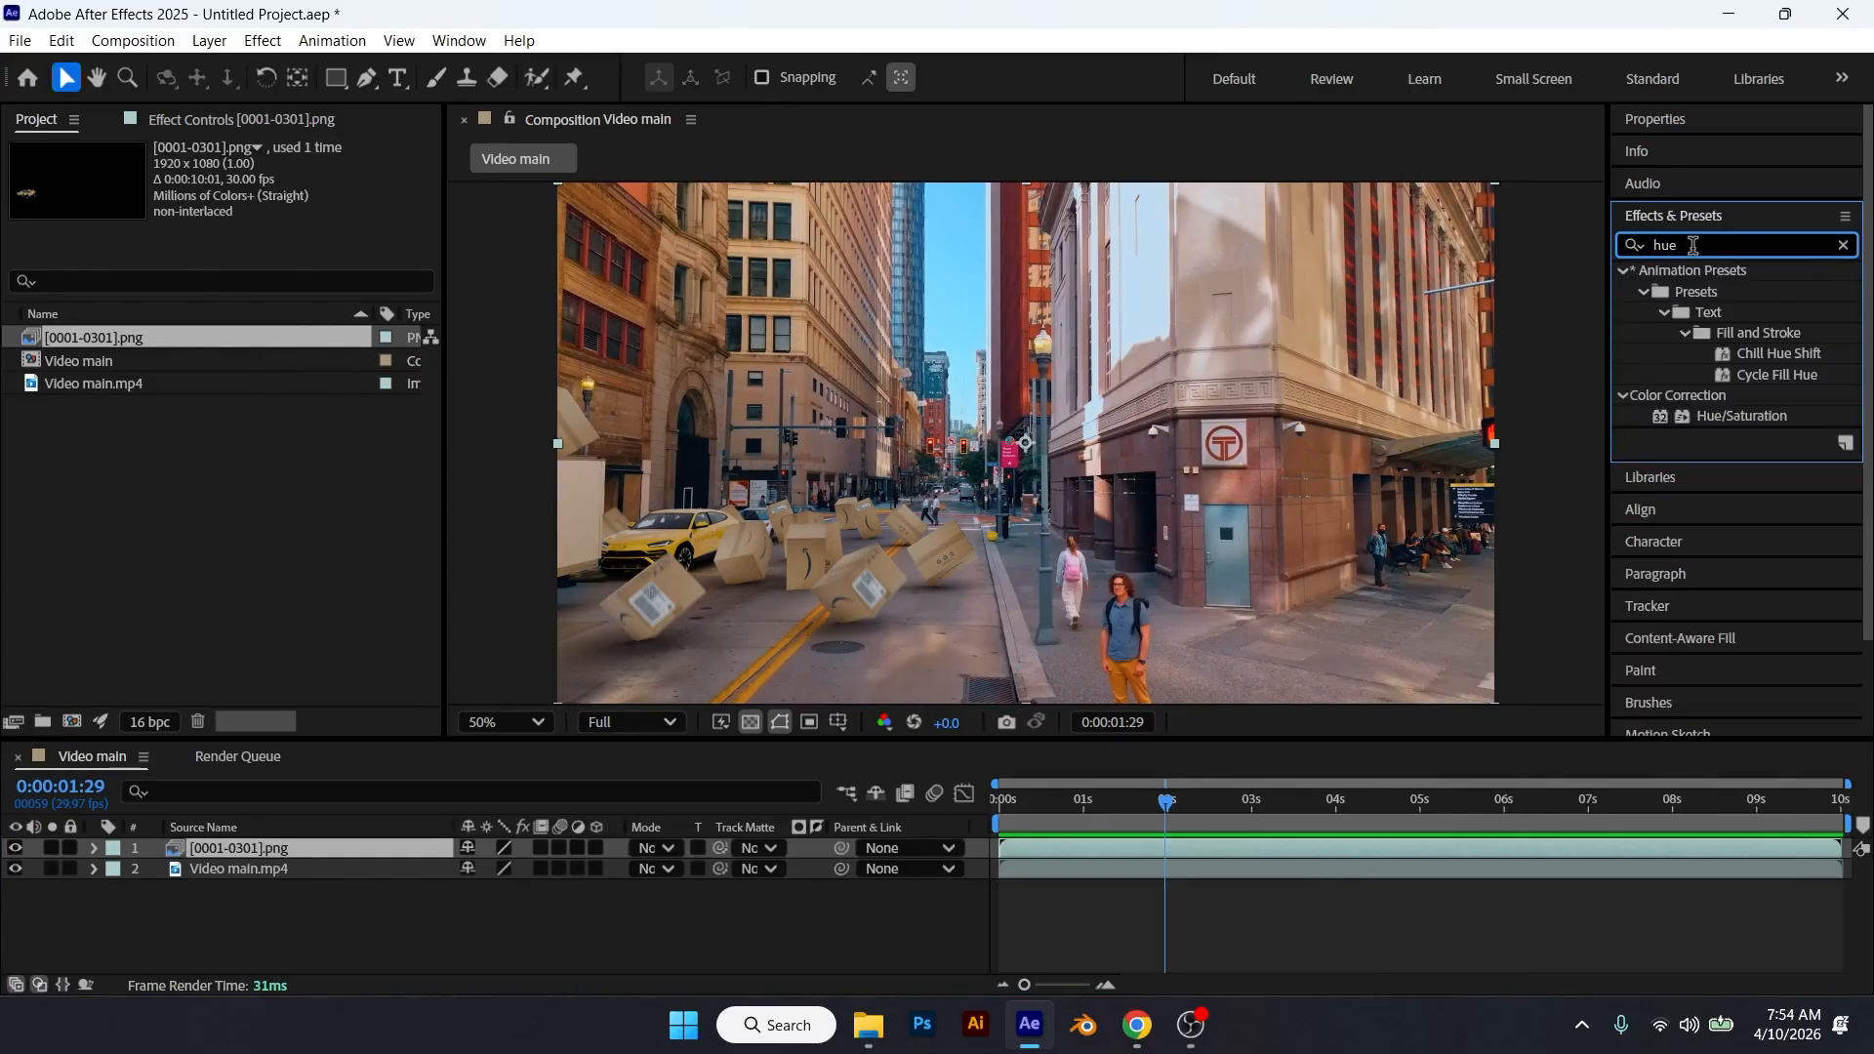
{"action": "double_click", "coordinate": [1743, 415]}
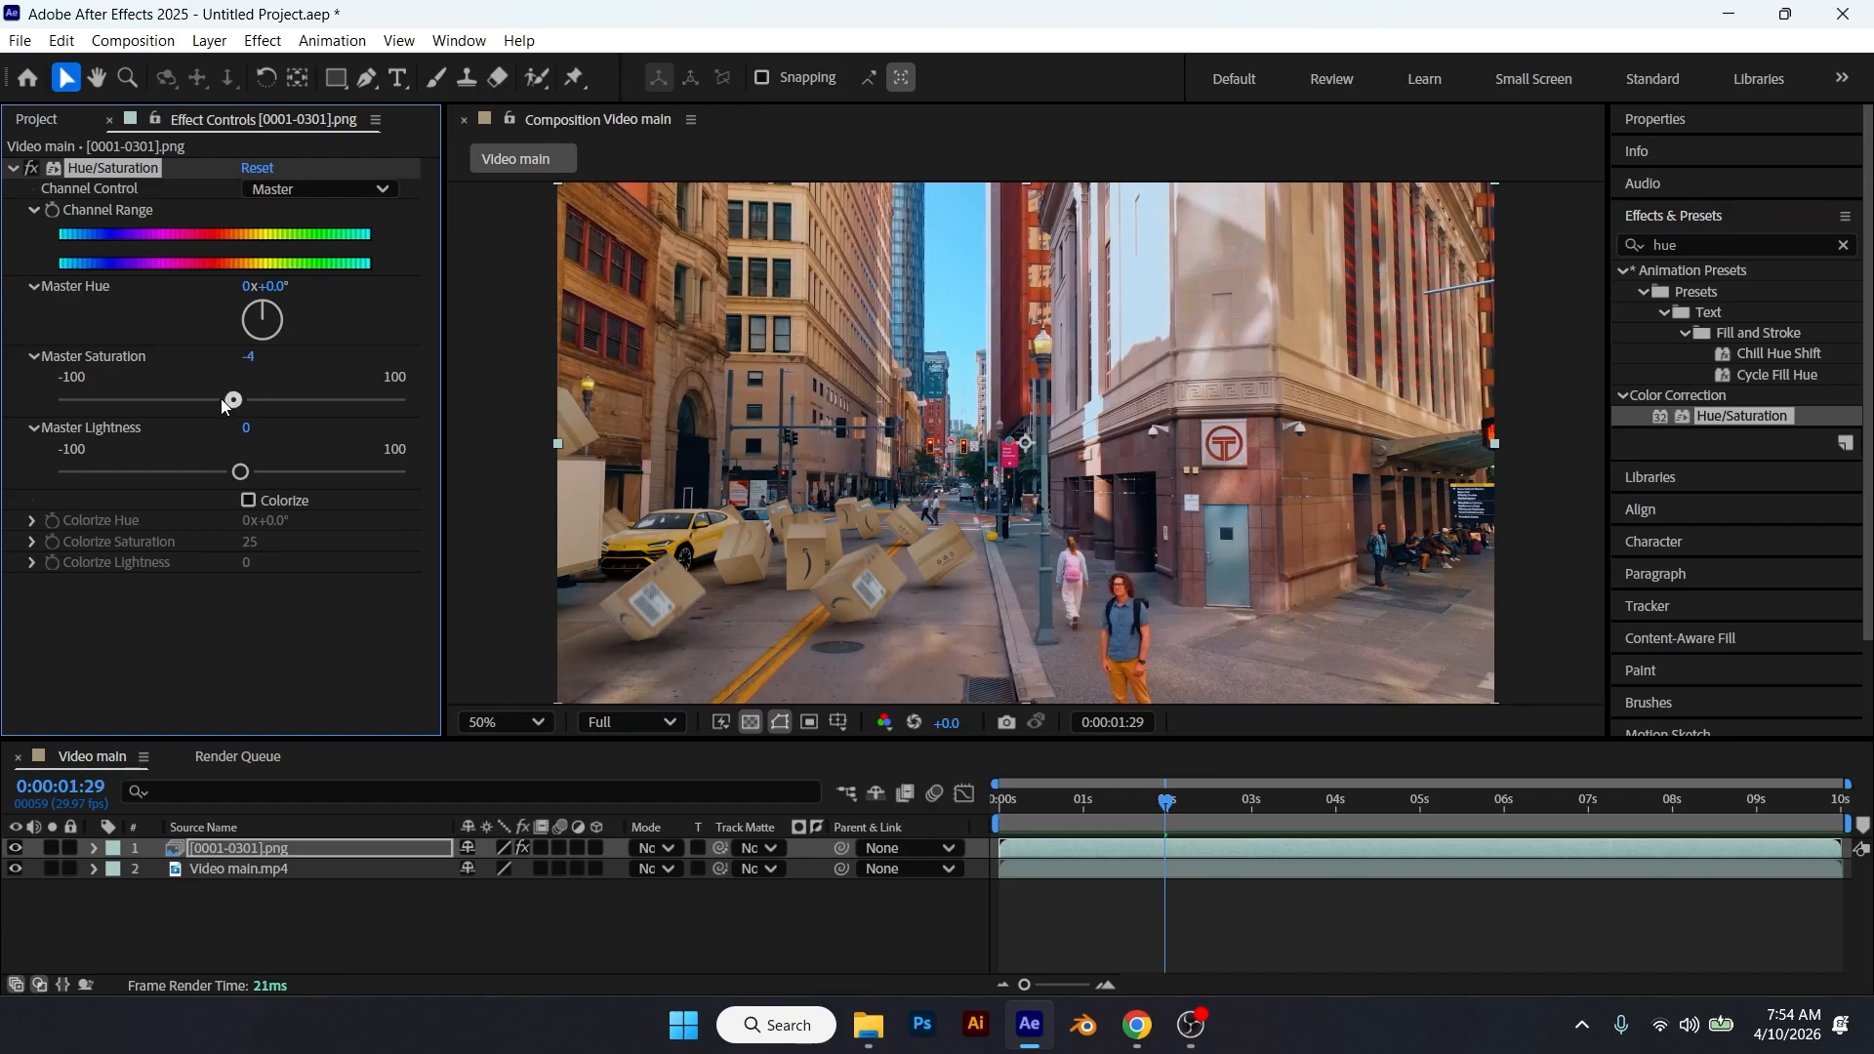
{"action": "left_click_drag", "start_coordinate": [222, 404], "coordinate": [216, 405]}
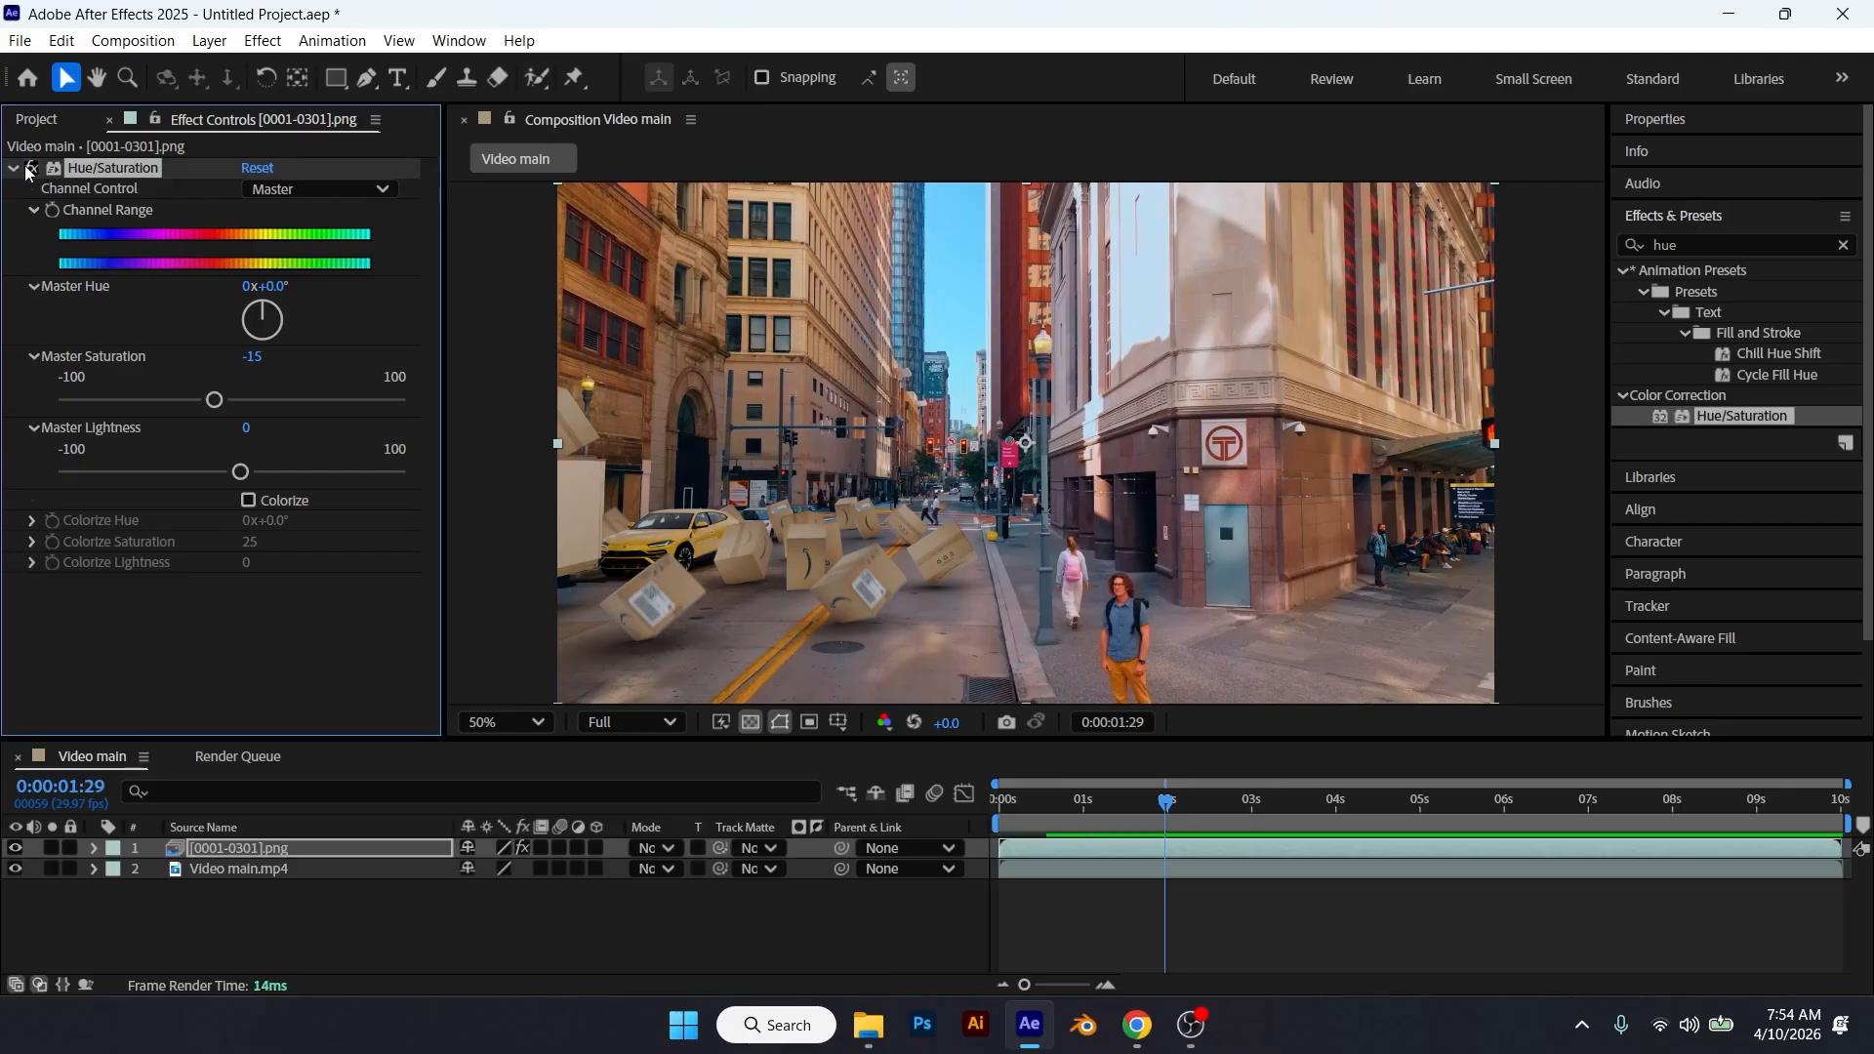
Step: Play the composition from the start and scrub to about 8 seconds to check how the colour-corrected boxes match the footage
{"action": "left_click_drag", "start_coordinate": [1092, 802], "coordinate": [904, 826]}
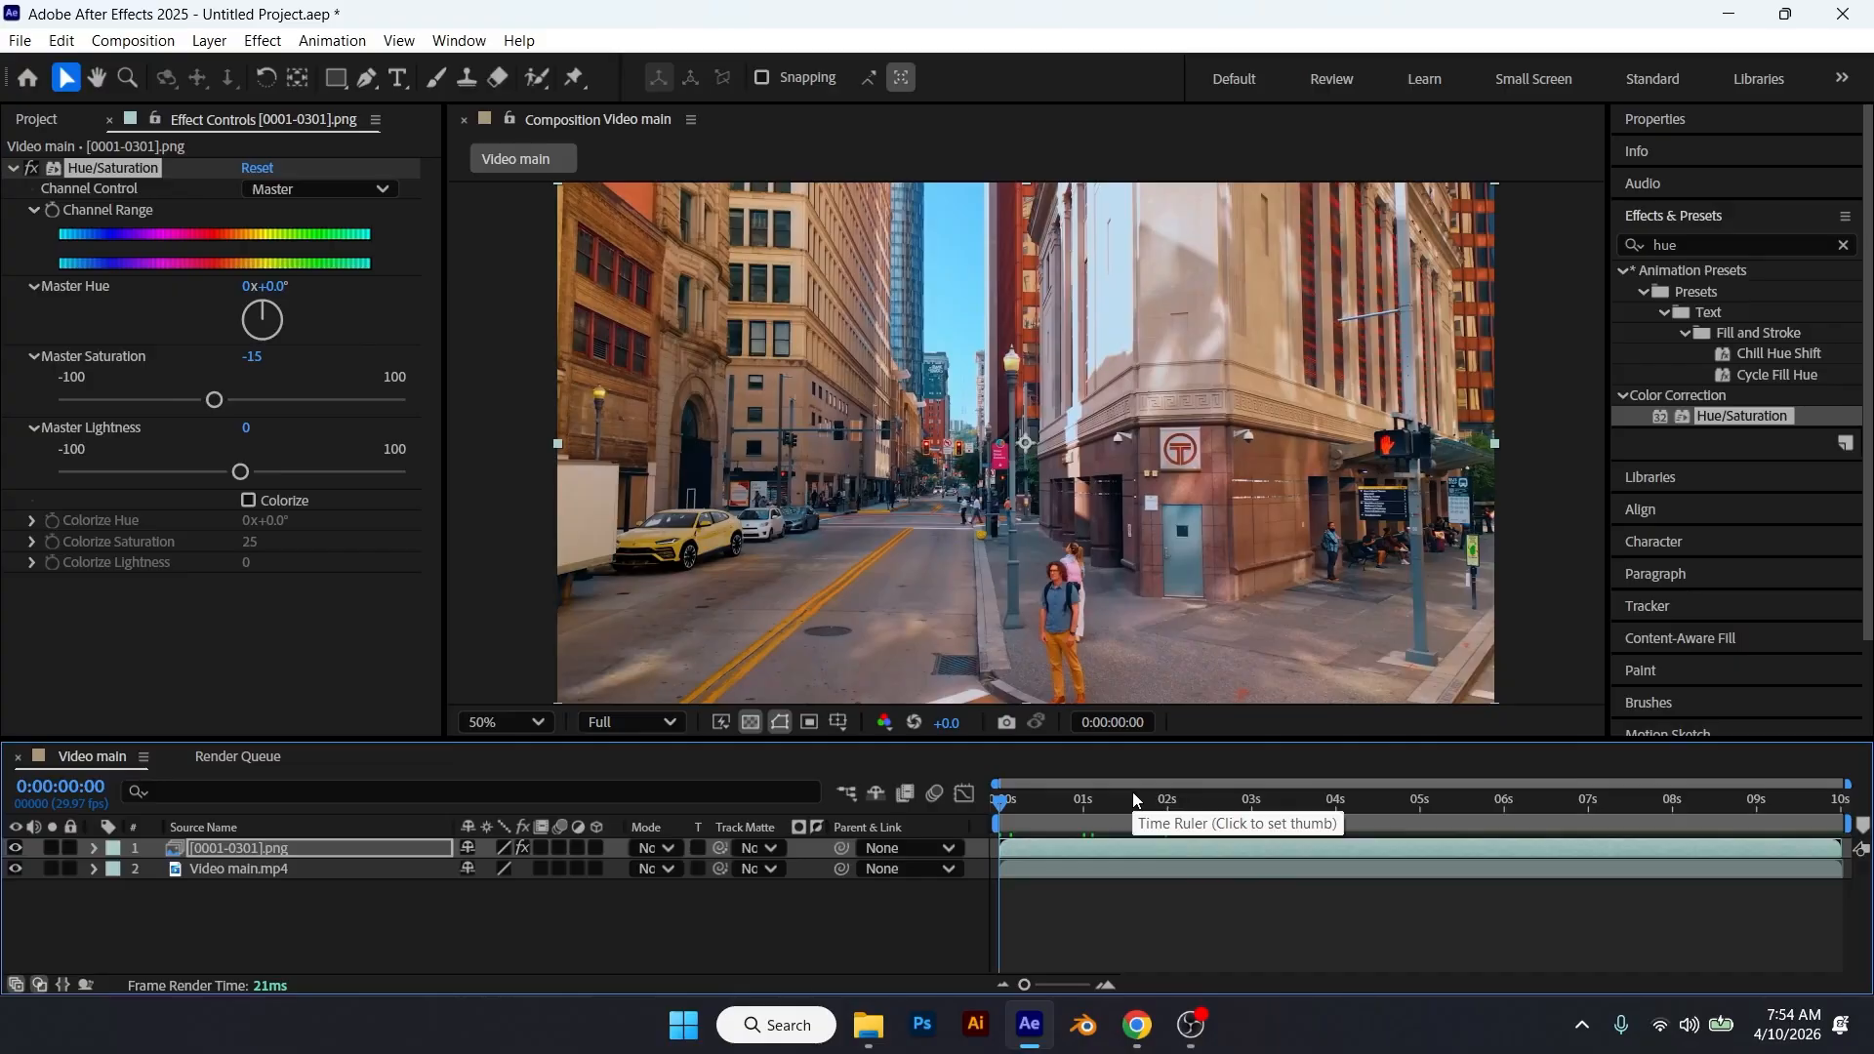
{"action": "key", "text": "space"}
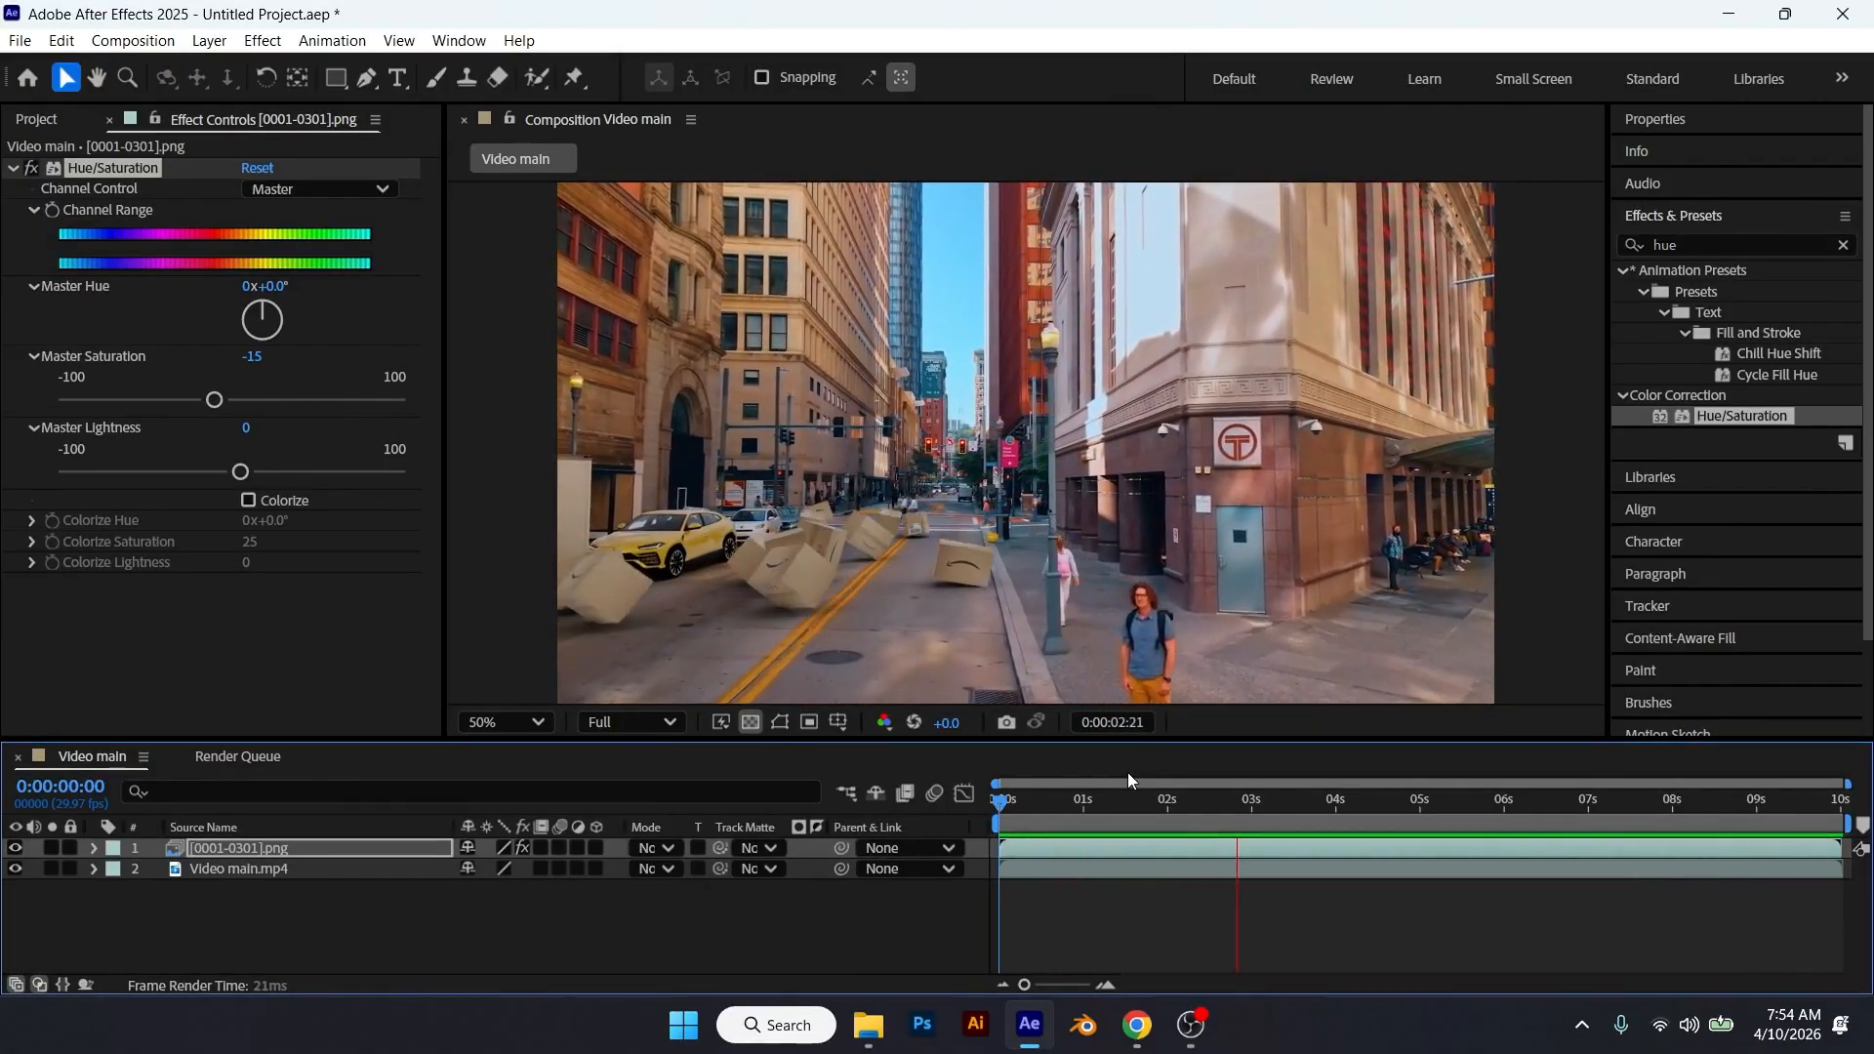
{"action": "key", "text": "space"}
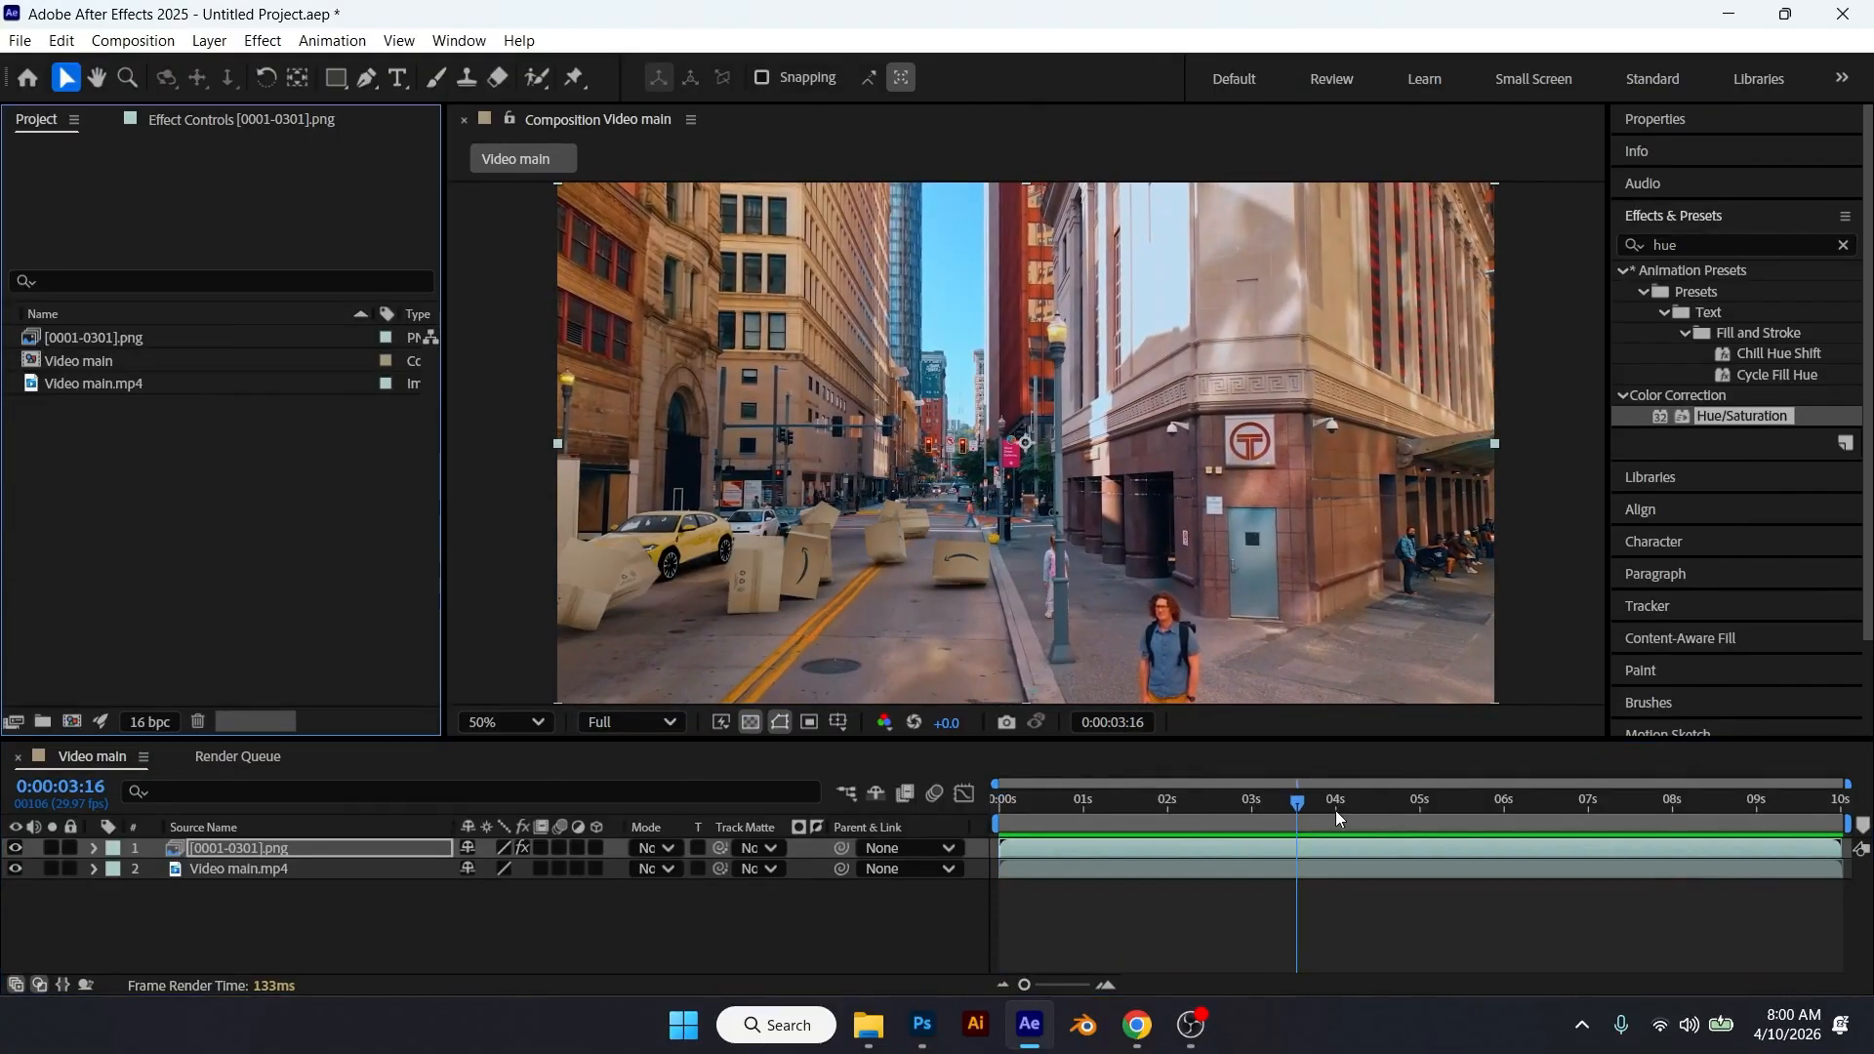
{"action": "left_click_drag", "start_coordinate": [1336, 810], "coordinate": [1694, 816]}
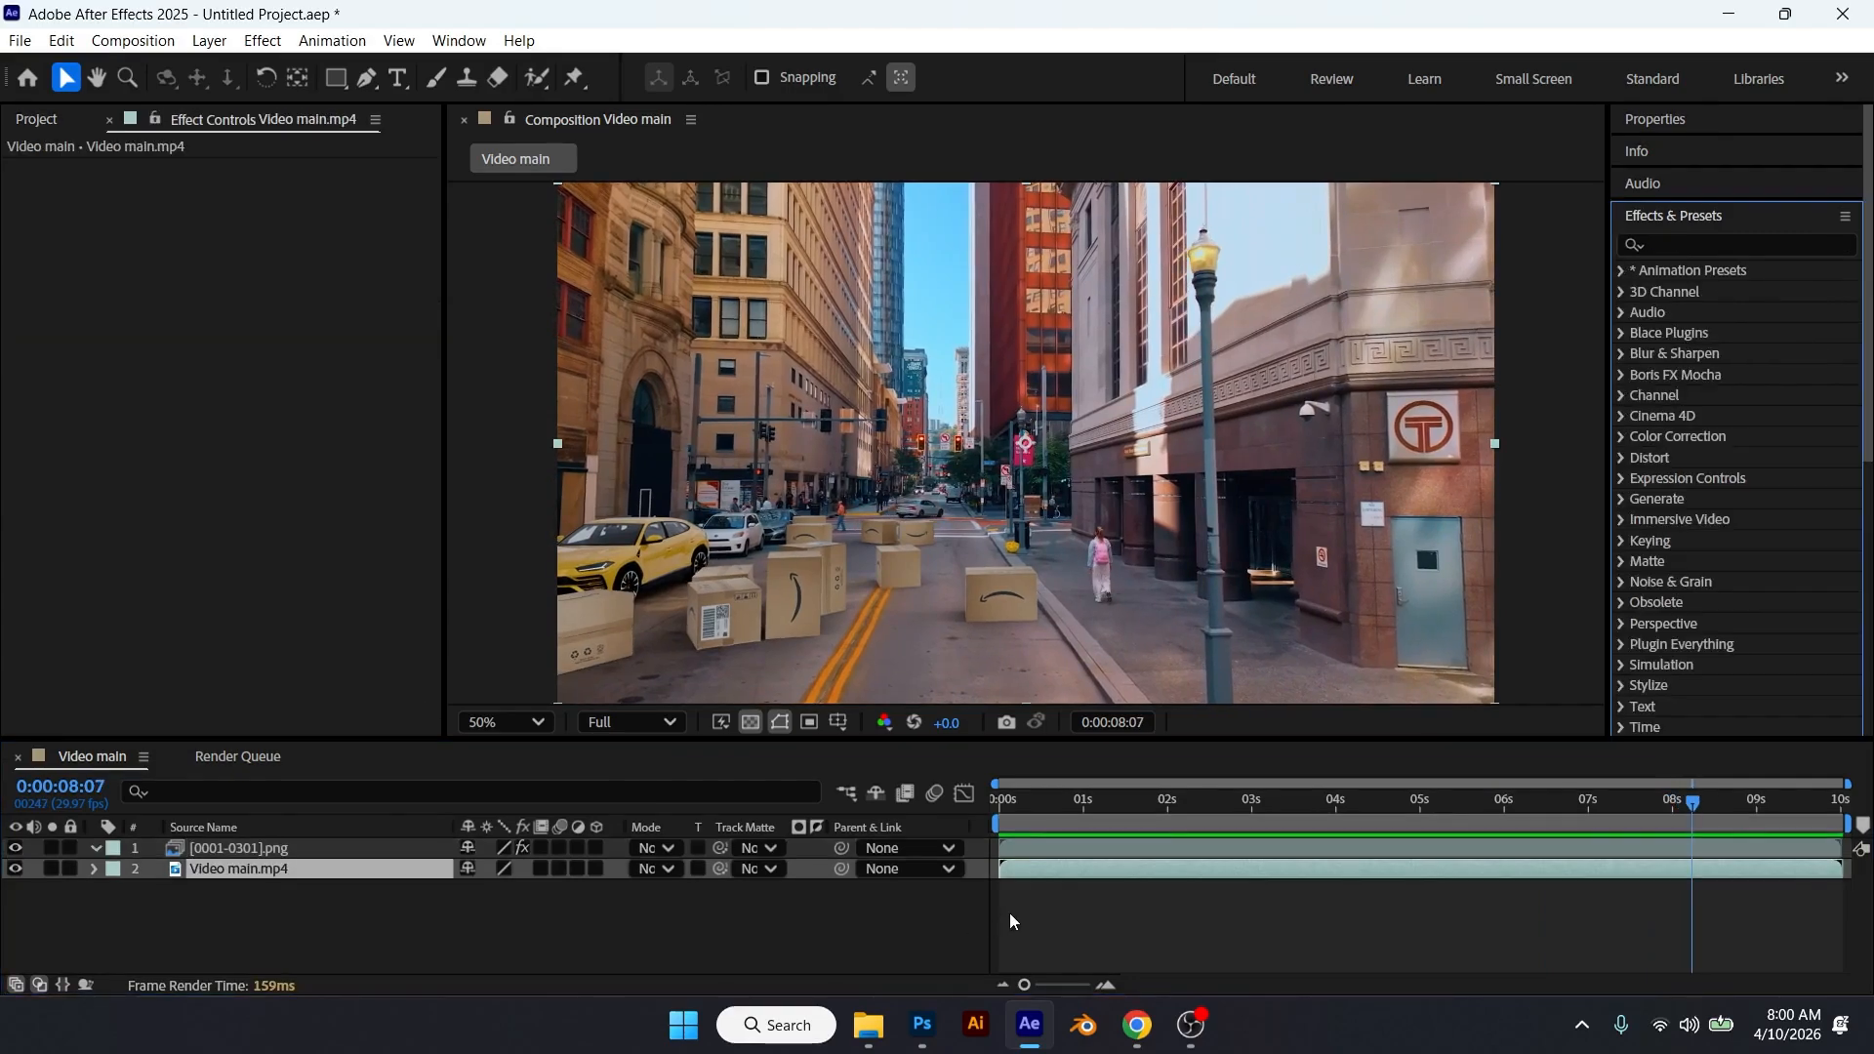
{"action": "left_click", "coordinate": [1302, 811]}
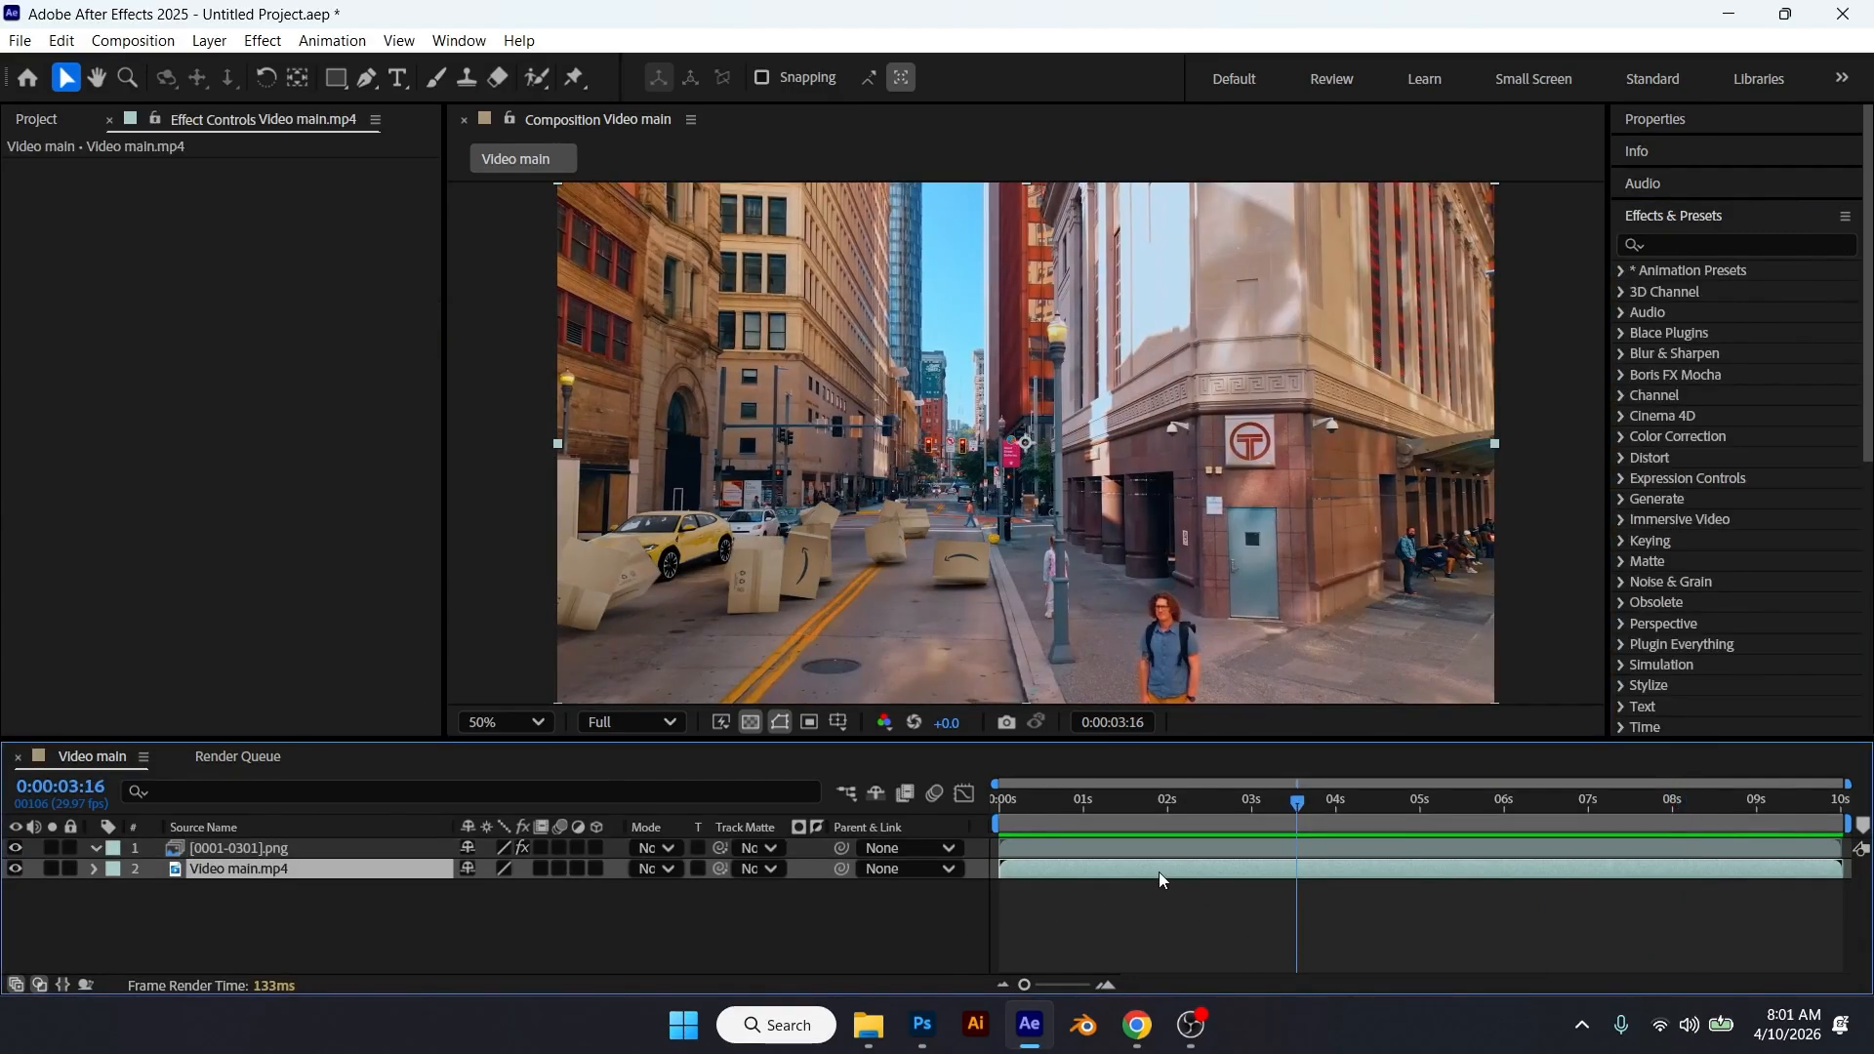
Step: Pre-compose the PNG sequence and Video main.mp4 layers as Pre-comp 1, moving all attributes into the new composition
{"action": "left_click", "coordinate": [1070, 848], "text": "ctrl"}
{"action": "right_click", "coordinate": [1073, 849]}
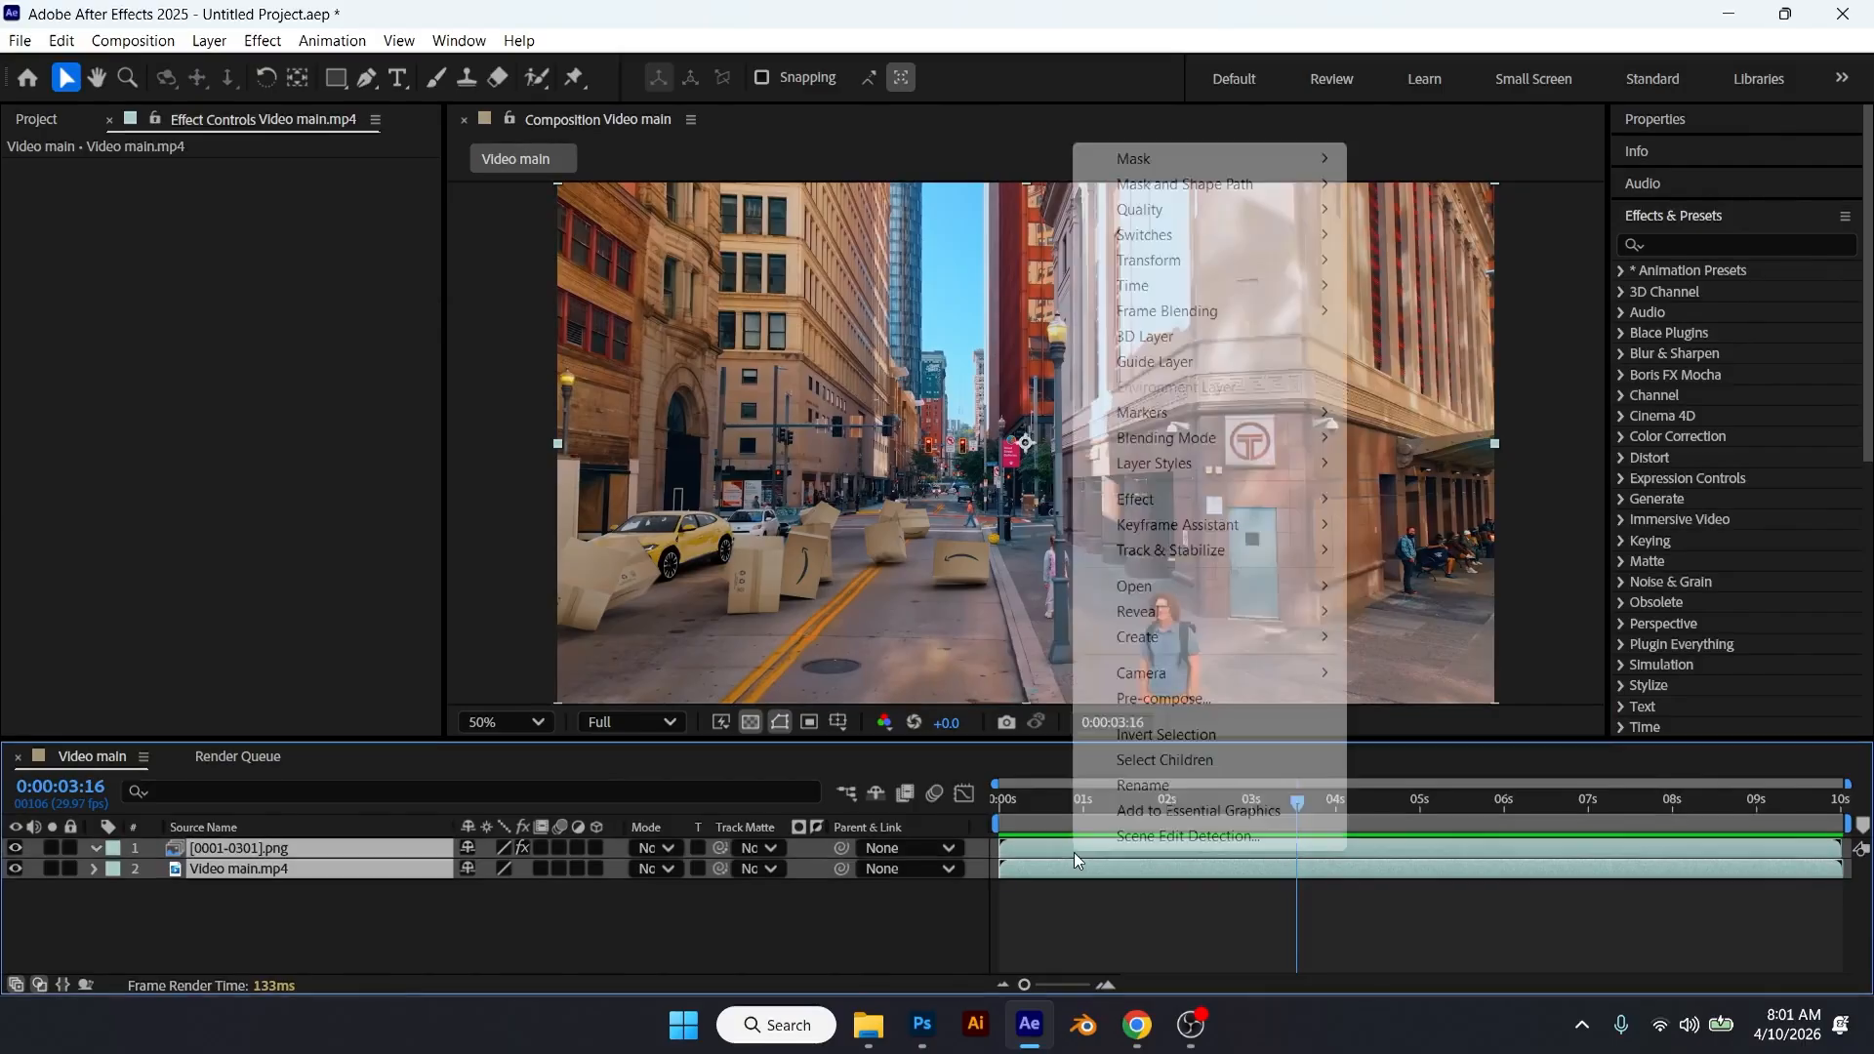
{"action": "left_click", "coordinate": [1227, 700]}
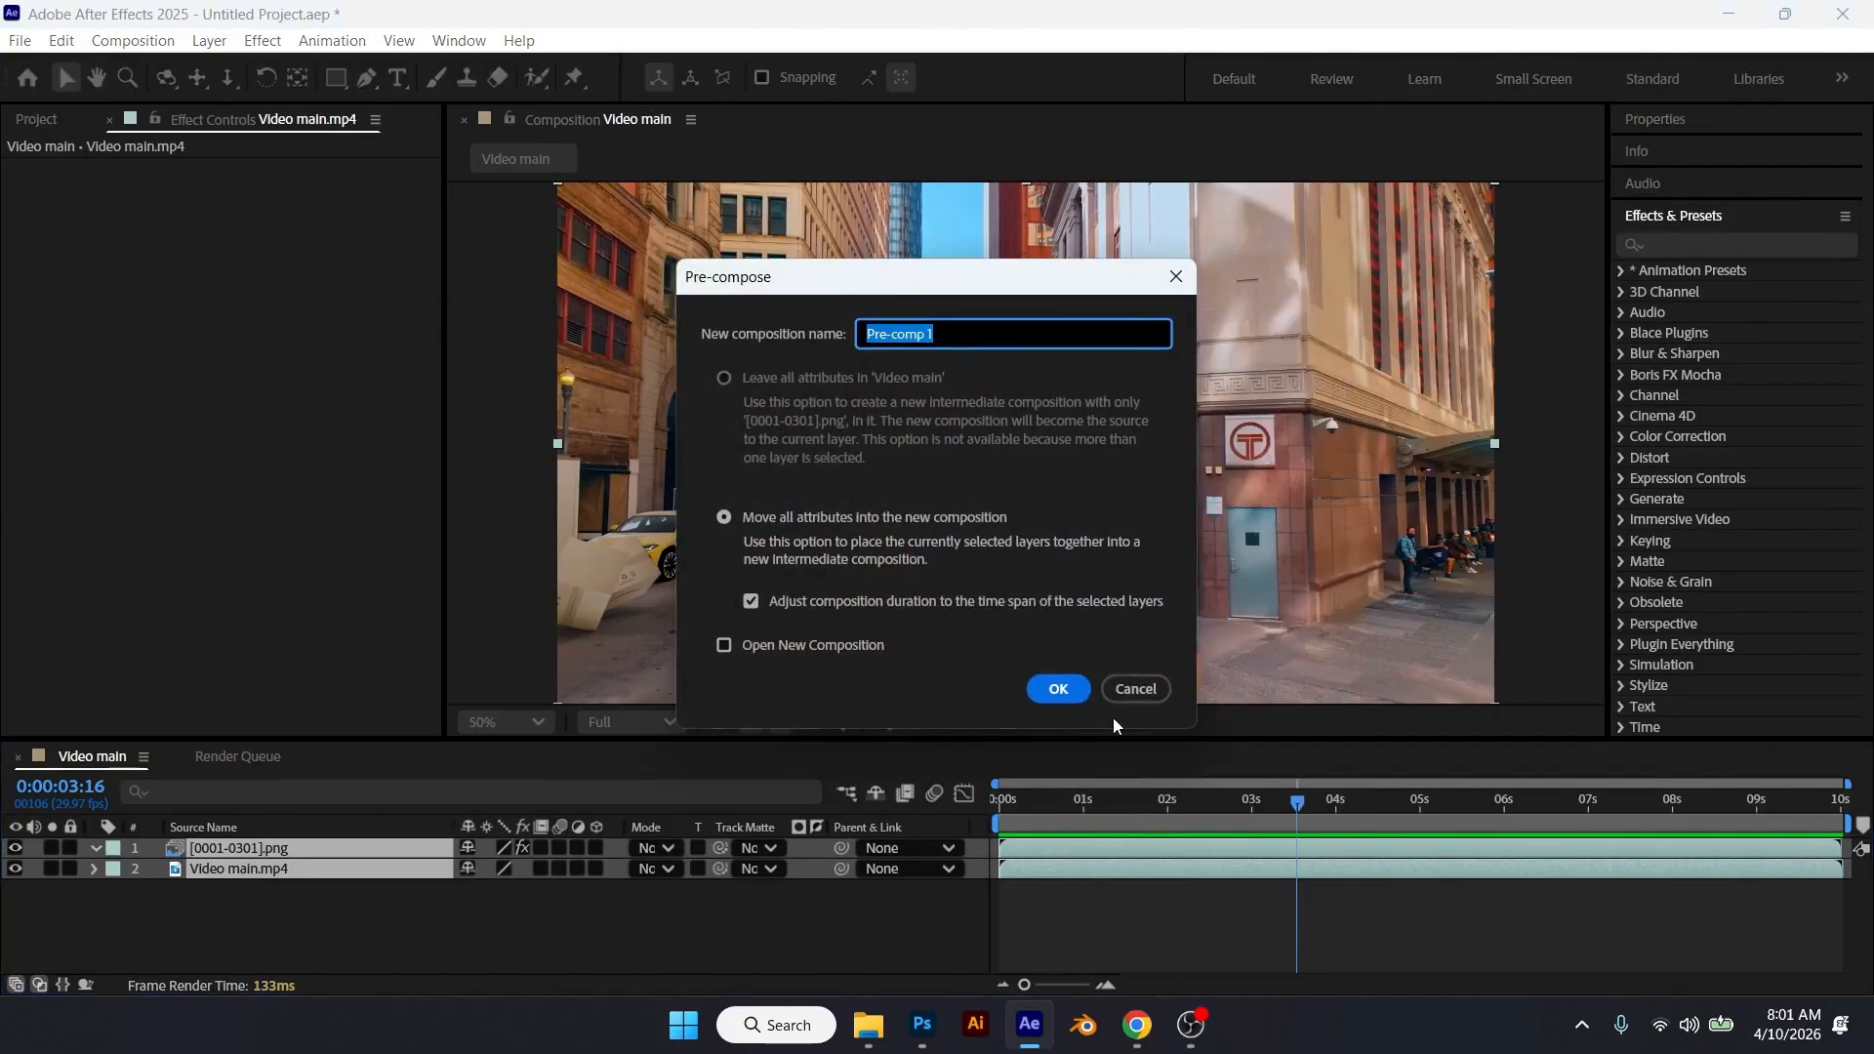
{"action": "left_click", "coordinate": [1076, 693]}
Step: Apply Gaussian Blur to the pre-comp and set a Blurriness keyframe of 0 at 0:00:08:14
{"action": "left_click_drag", "start_coordinate": [1720, 807], "coordinate": [1702, 757]}
{"action": "left_click", "coordinate": [1683, 244]}
{"action": "type", "text": "gau"}
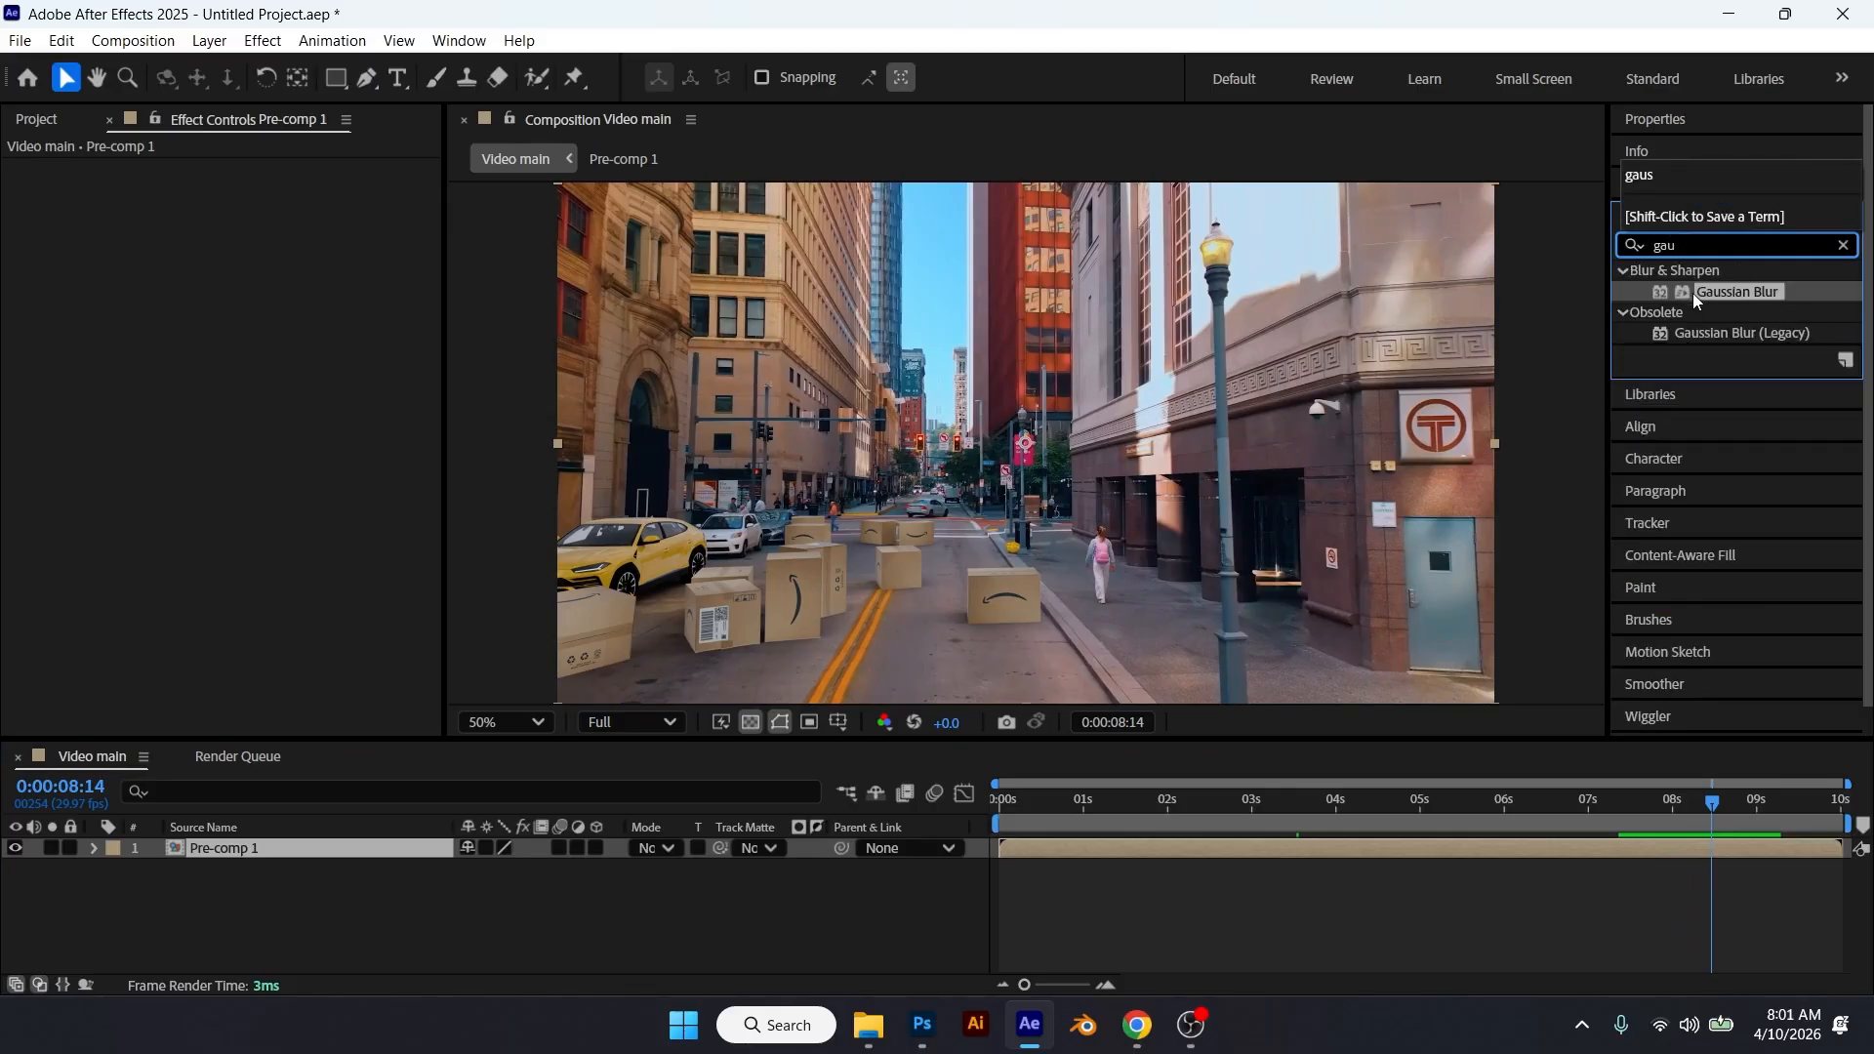
{"action": "double_click", "coordinate": [1692, 292]}
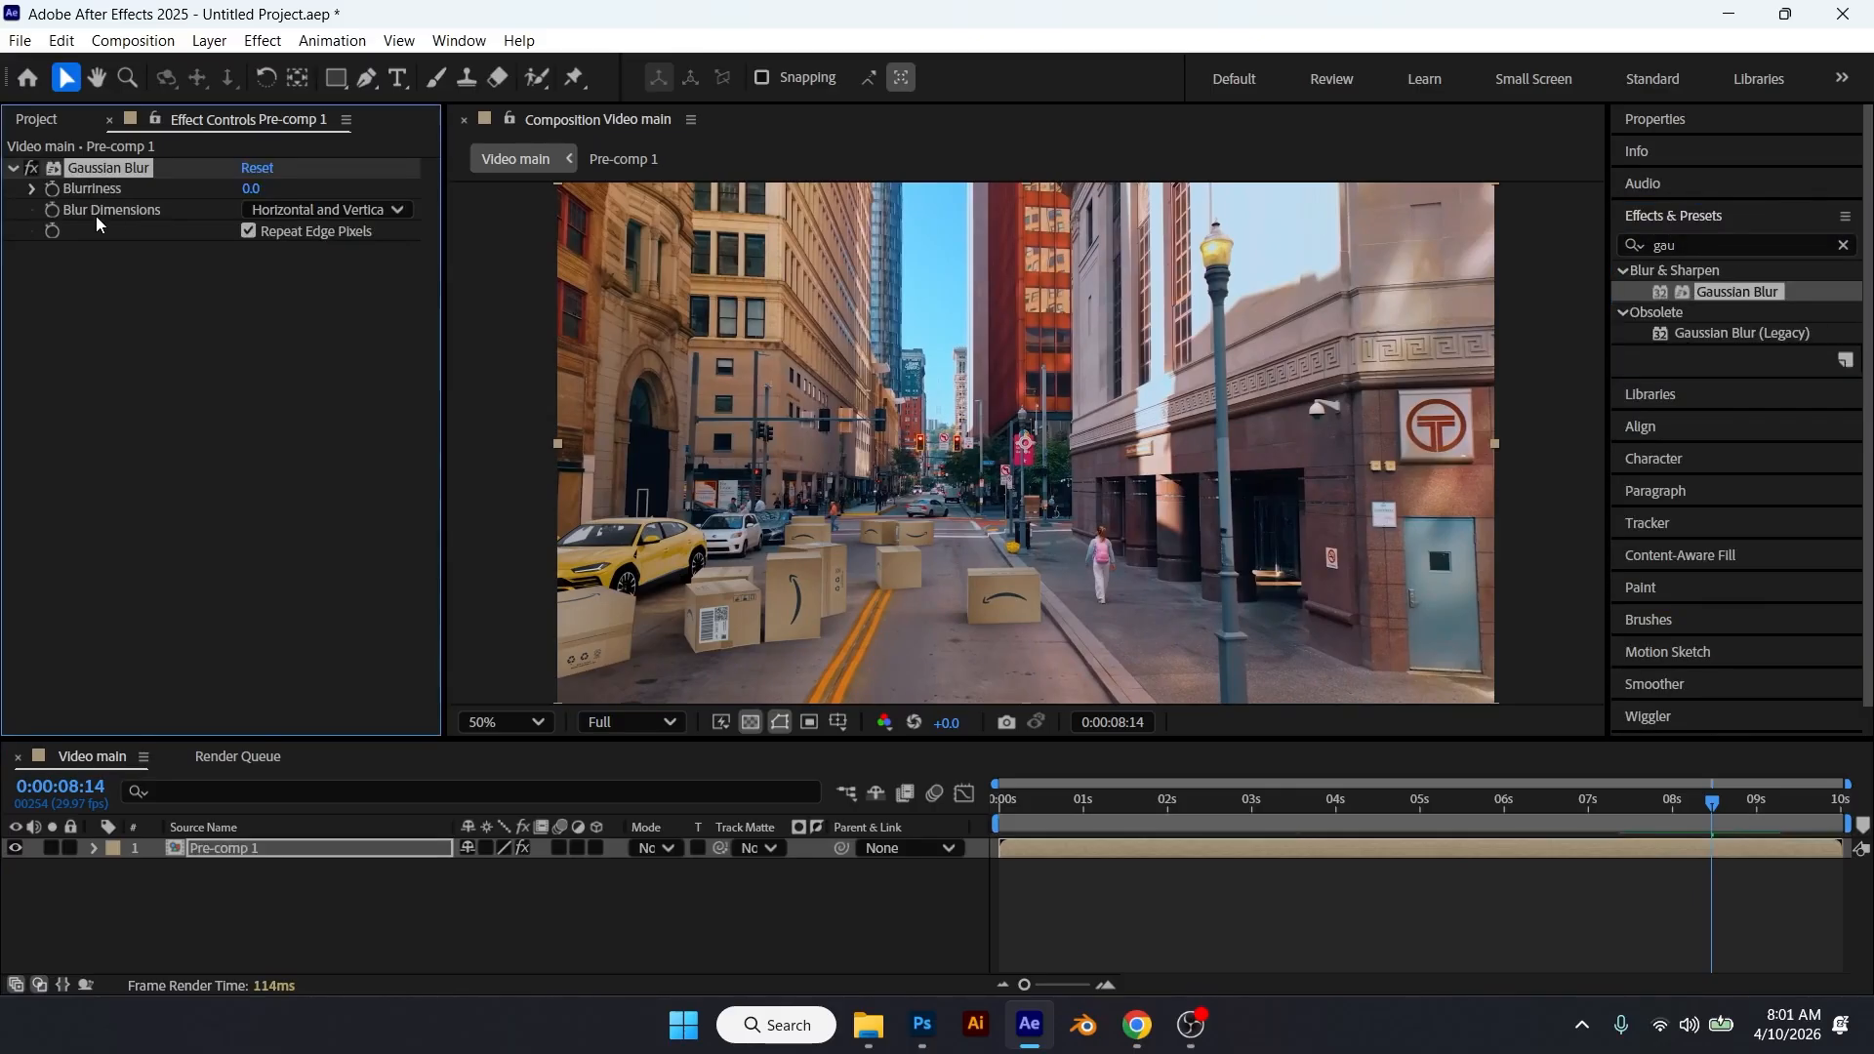
{"action": "key", "text": "u"}
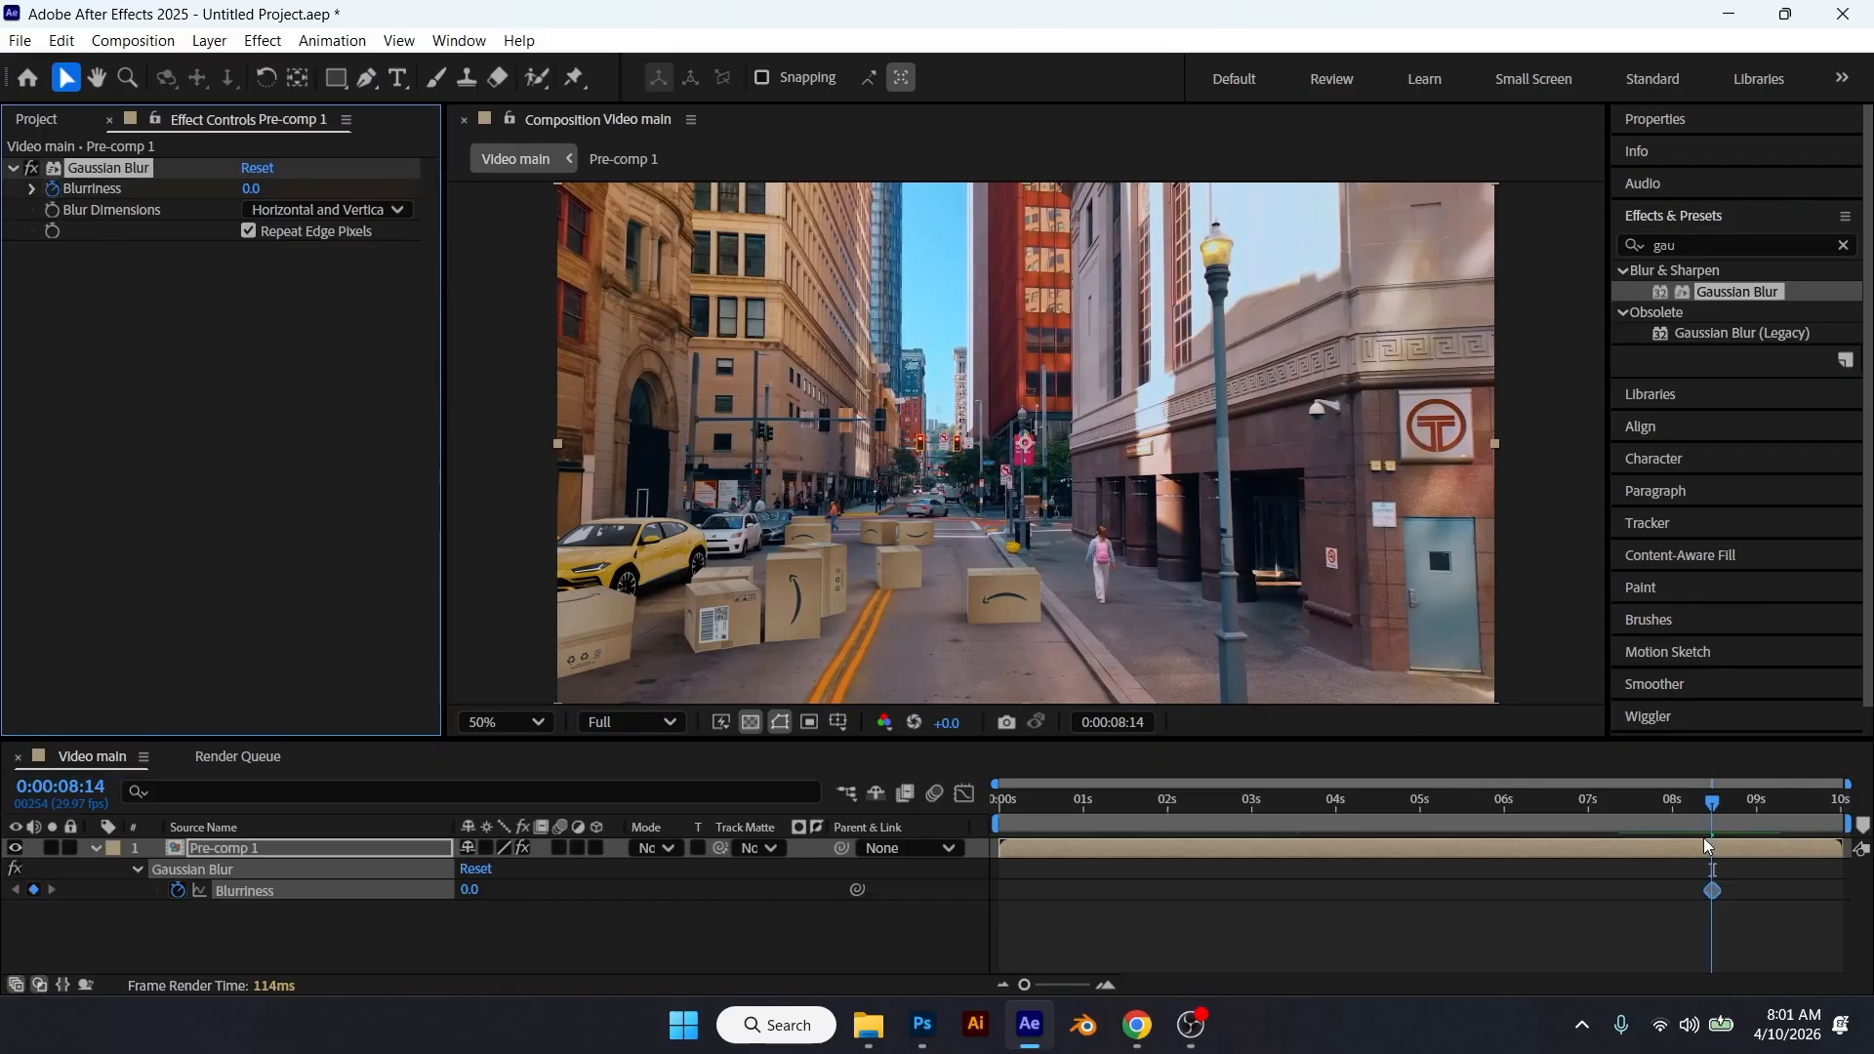
Step: Add a second Gaussian Blur keyframe on the pre-comp at 0:00:09:09 with Blurriness 20.6
{"action": "left_click_drag", "start_coordinate": [1715, 802], "coordinate": [1848, 798]}
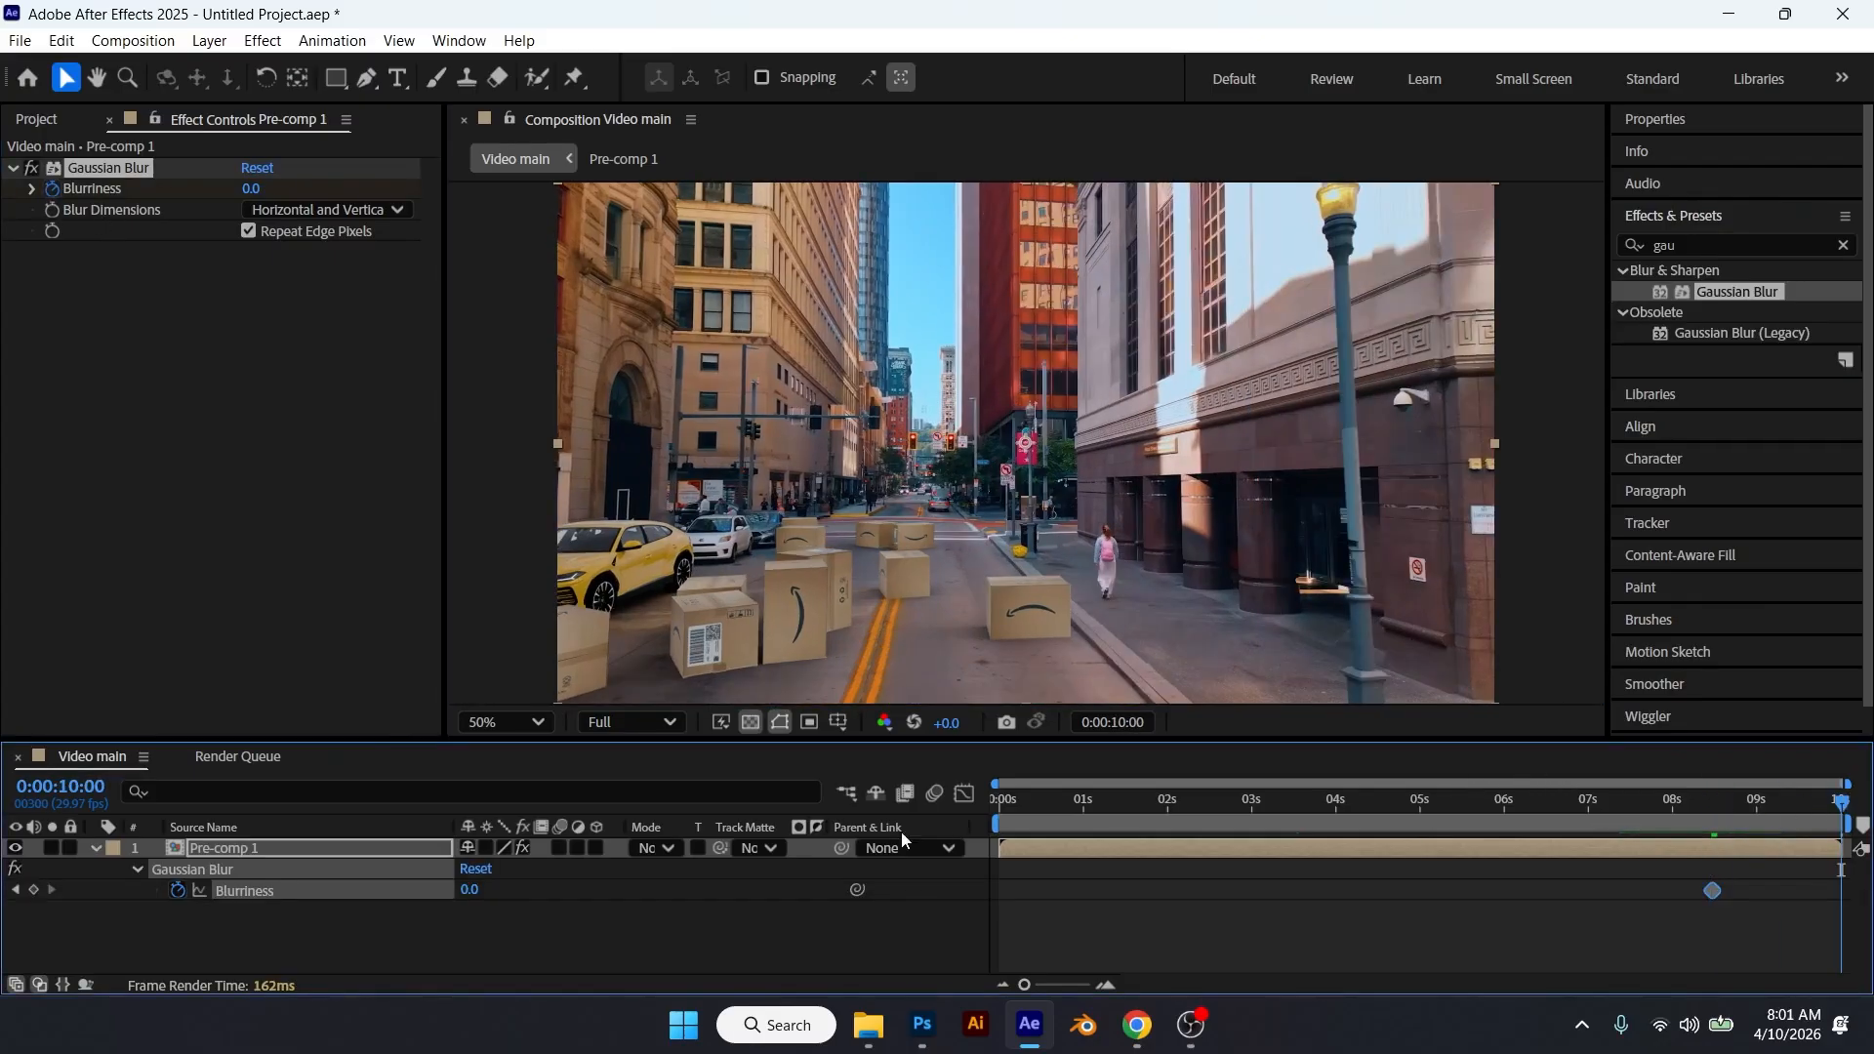
{"action": "left_click", "coordinate": [1782, 801]}
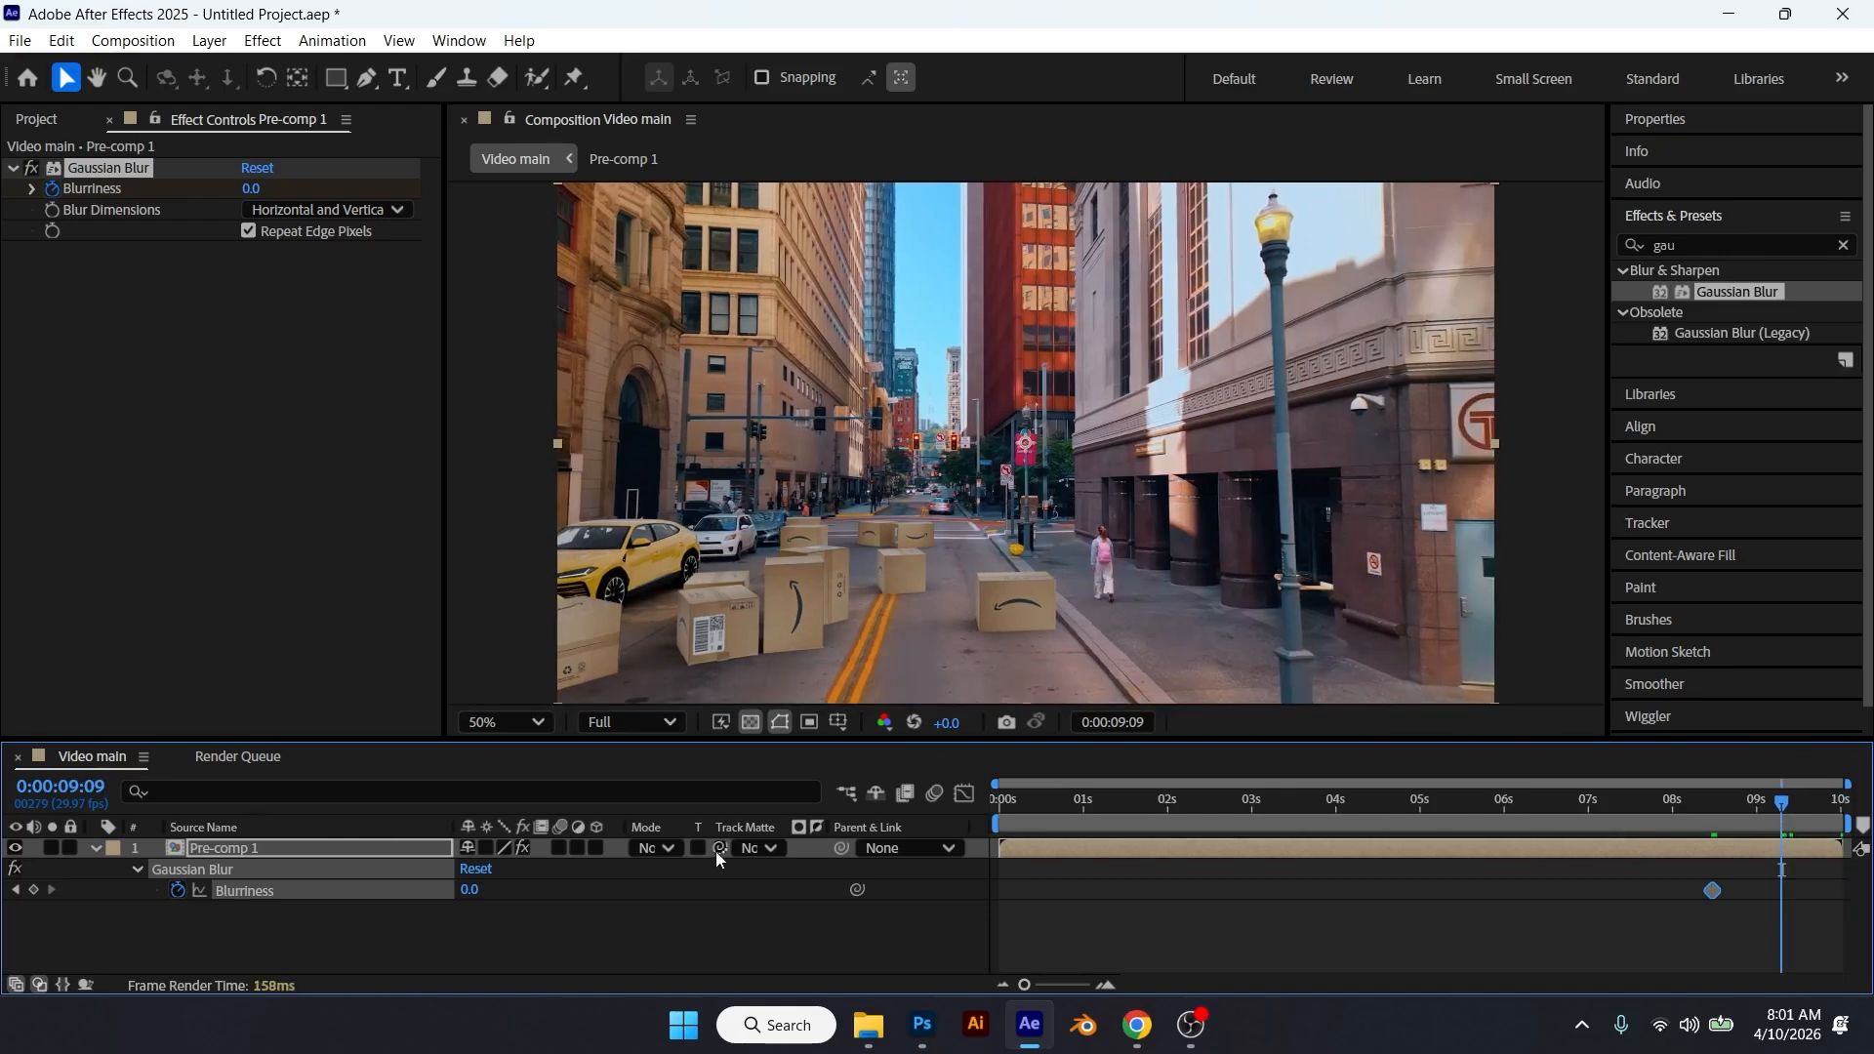
{"action": "left_click_drag", "start_coordinate": [473, 897], "coordinate": [669, 884]}
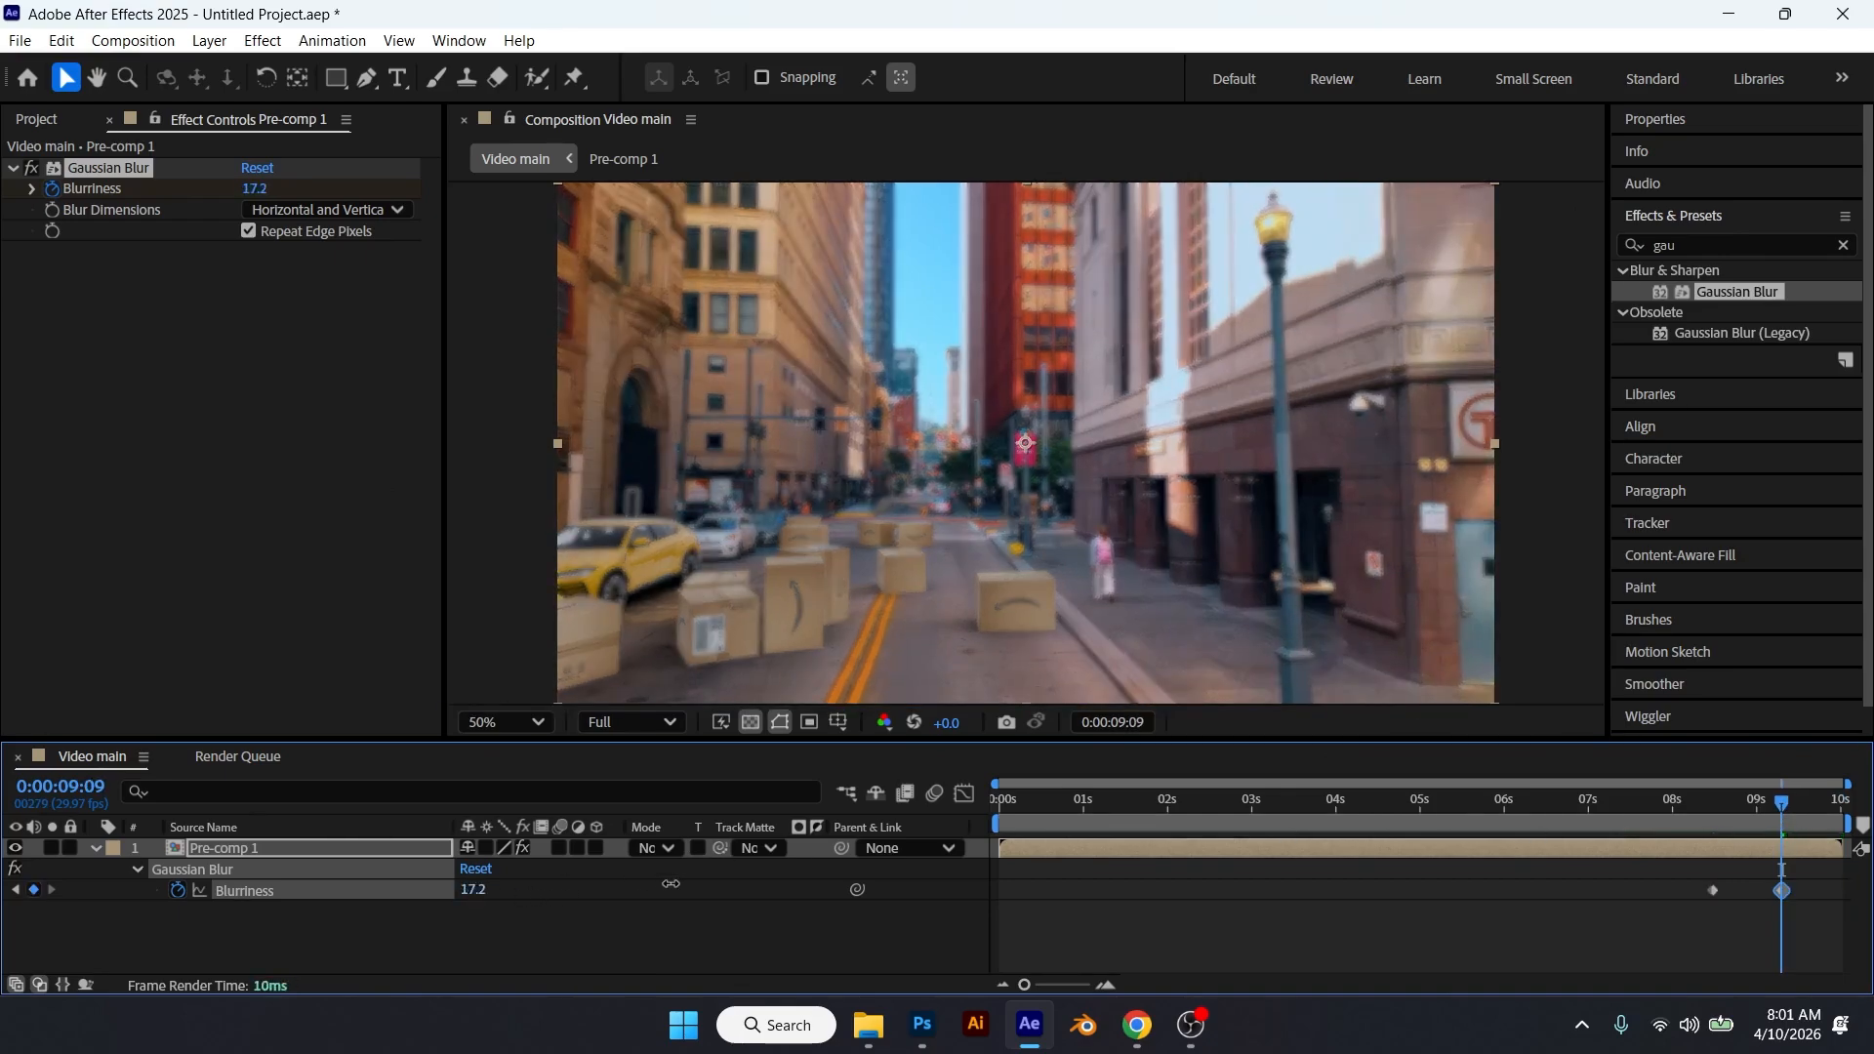
Step: Import Amazon logo.png from the Boxes CGI folder and place it as a layer above Pre-comp 1 in the Video main composition
{"action": "left_click", "coordinate": [39, 120]}
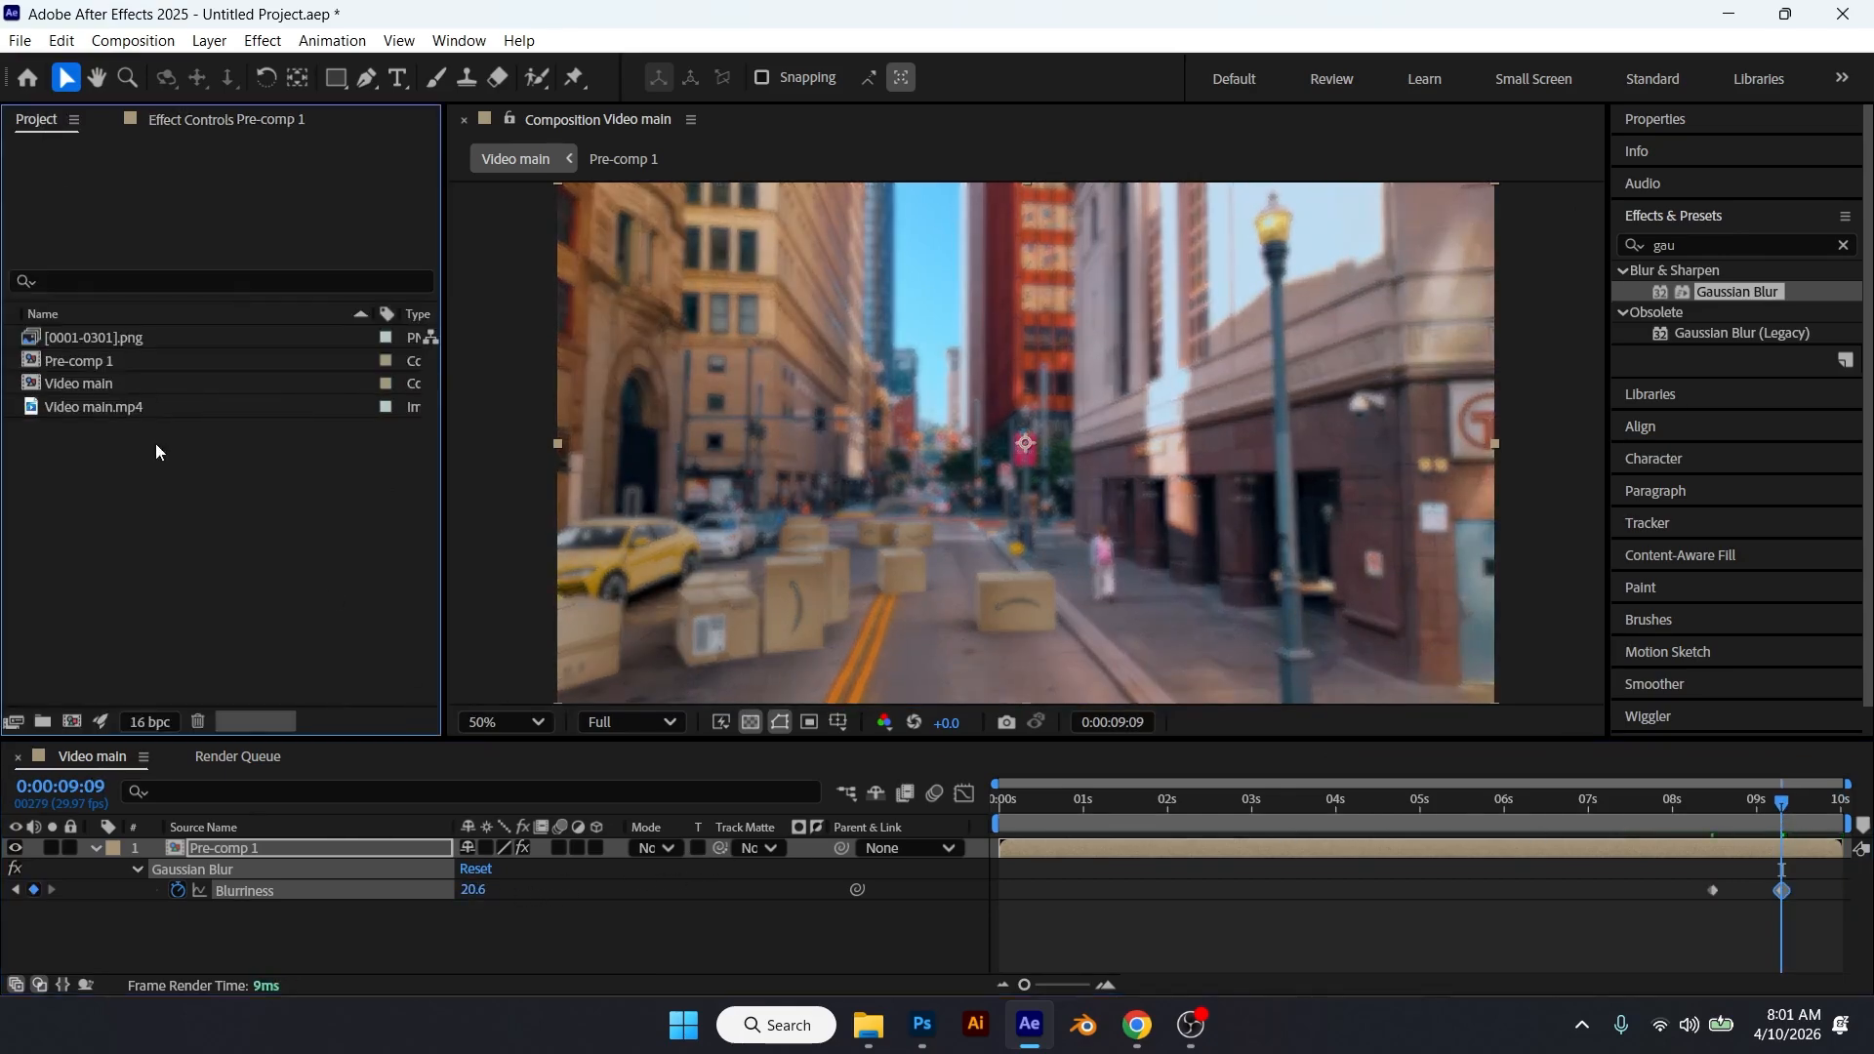
{"action": "mouse_move", "coordinate": [866, 1020]}
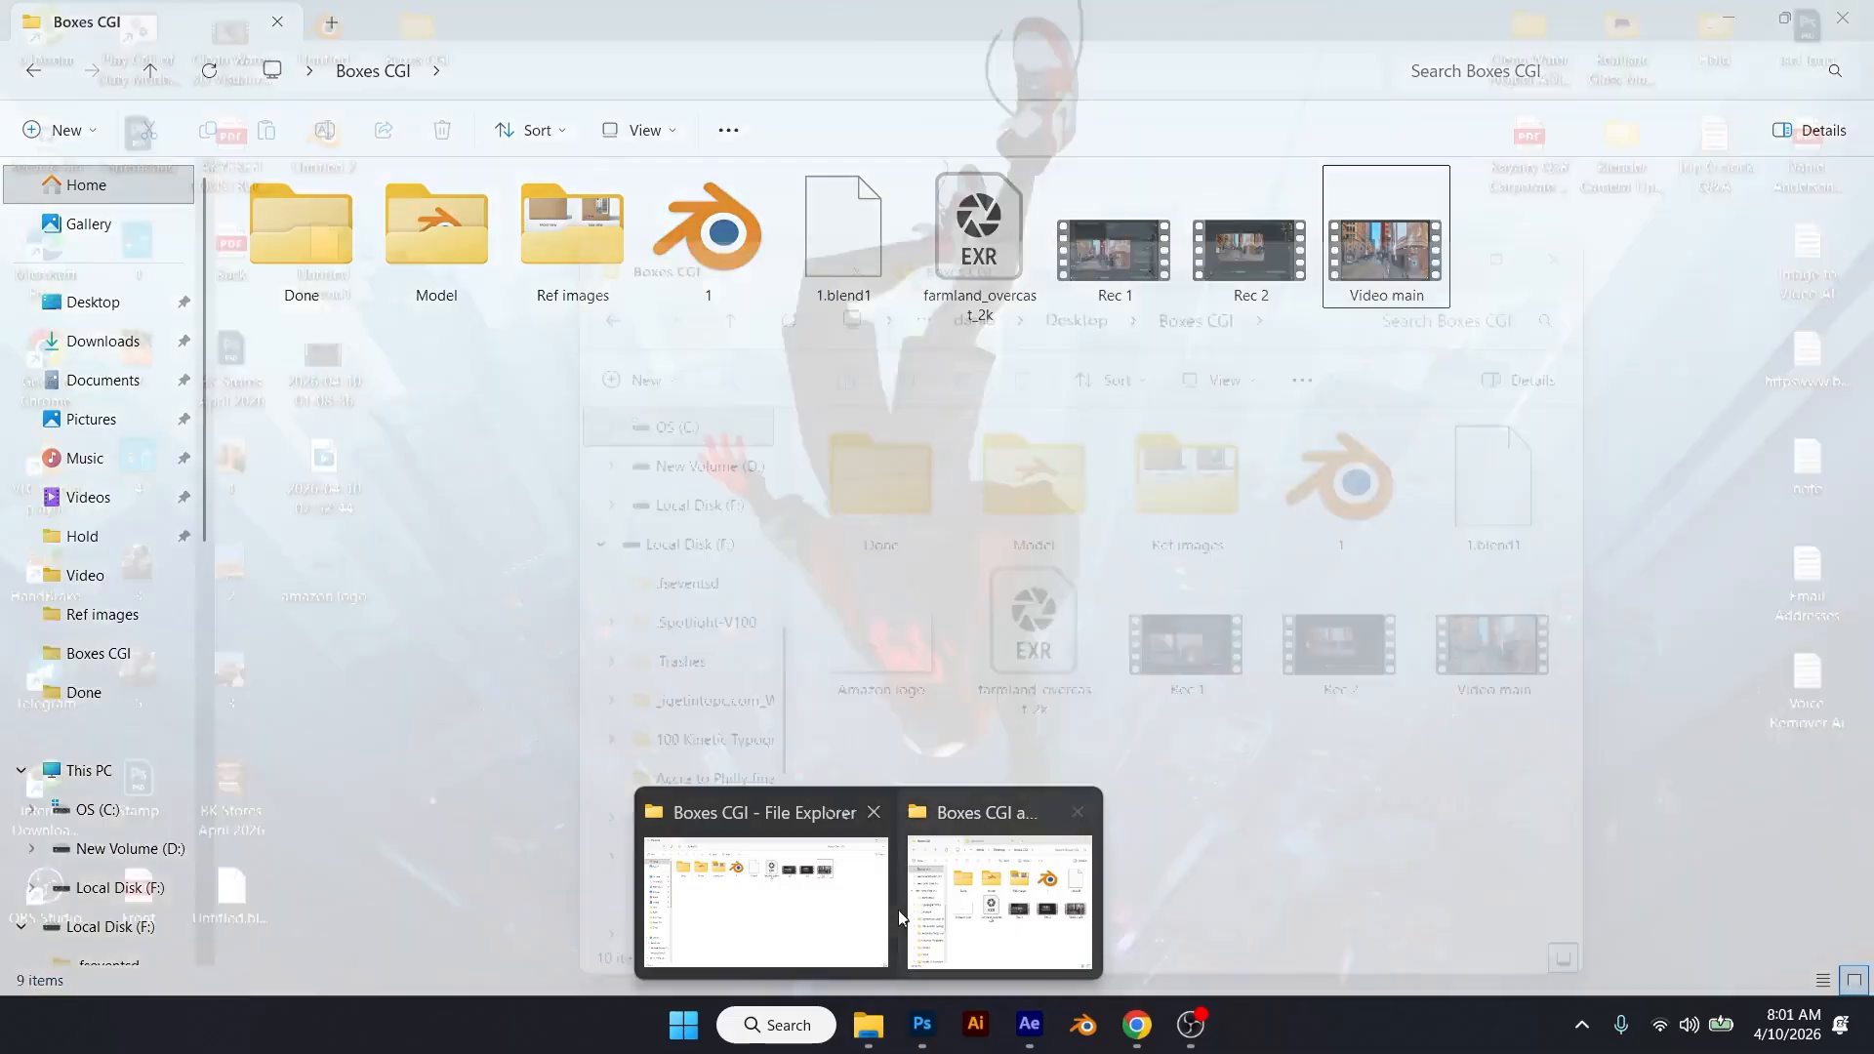
{"action": "left_click", "coordinate": [825, 918]}
{"action": "left_click_drag", "start_coordinate": [976, 255], "coordinate": [256, 841]}
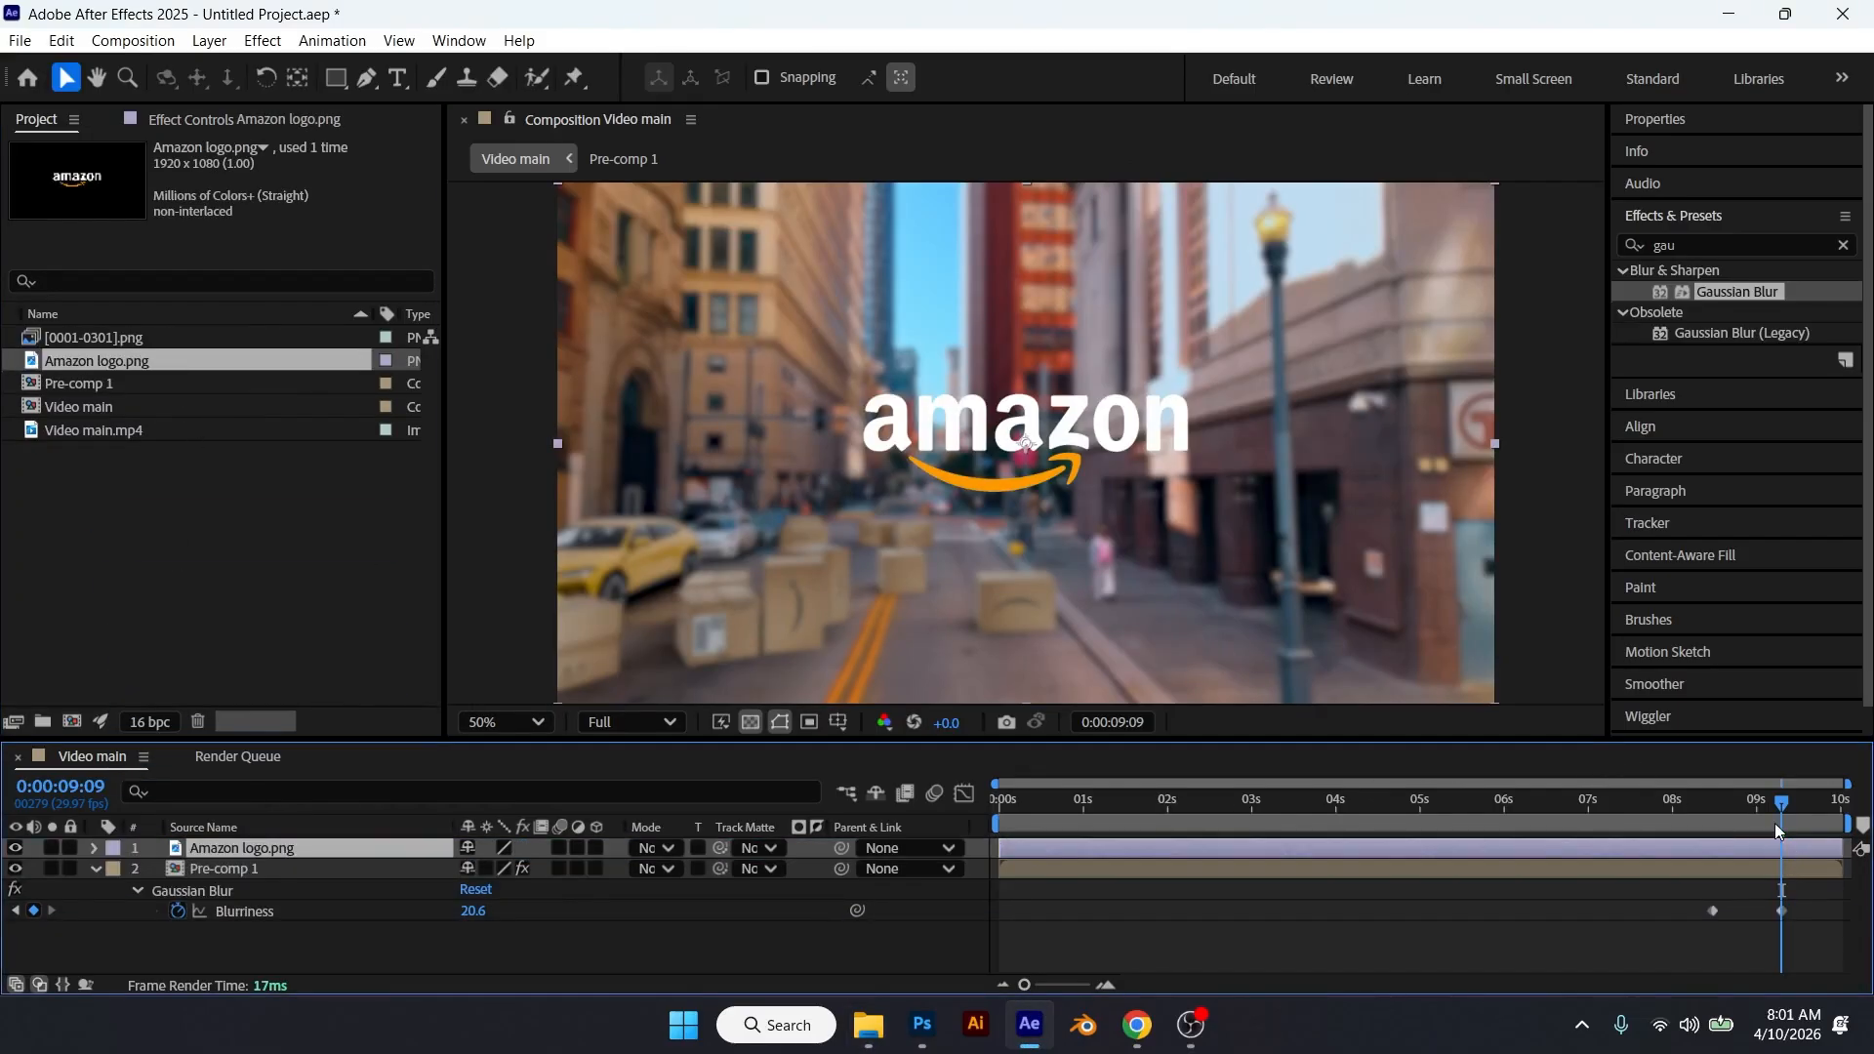
Step: Split the Amazon logo layer at 0:00:08:28 and delete the part before the split
{"action": "mouse_move", "coordinate": [1776, 806]}
{"action": "left_mouse_down"}
{"action": "mouse_move", "coordinate": [1731, 818]}
{"action": "mouse_move", "coordinate": [1745, 826]}
{"action": "left_mouse_up"}
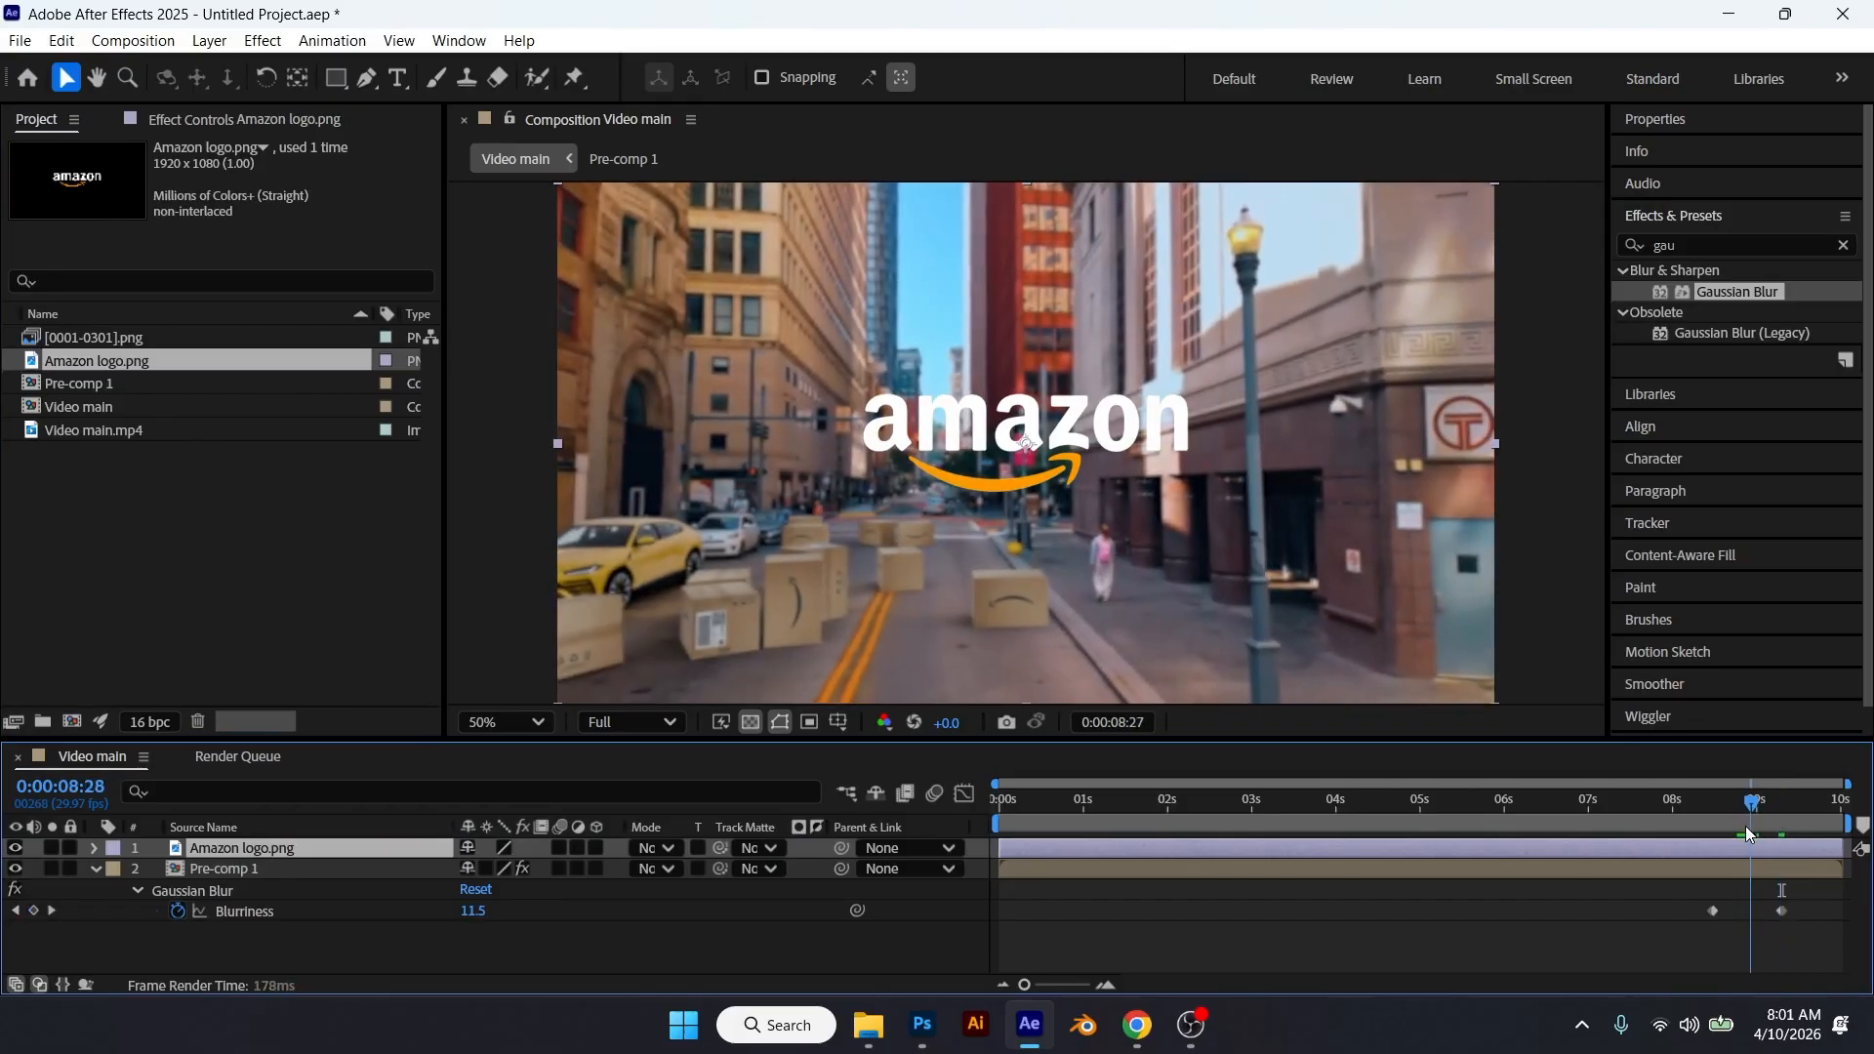
{"action": "key", "text": "ctrl+shift+d"}
{"action": "left_click", "coordinate": [1718, 868]}
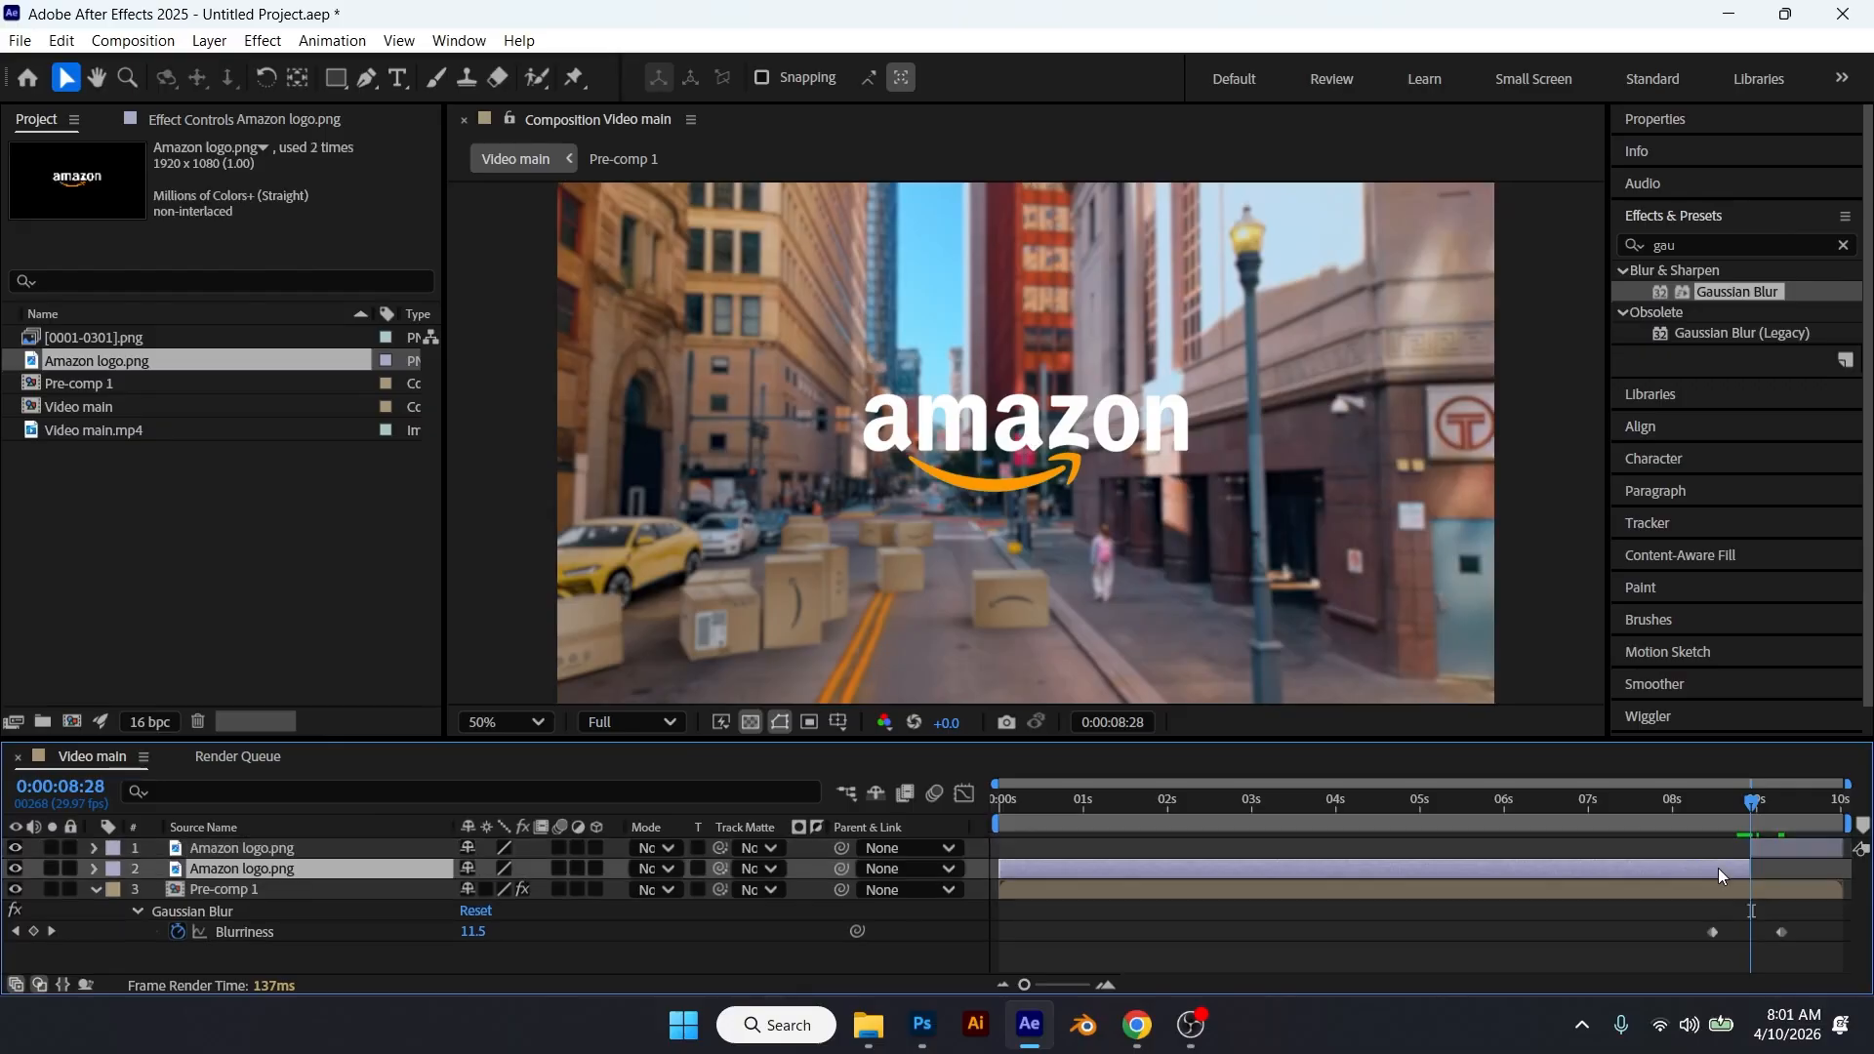
{"action": "key", "text": "Delete"}
Step: Play the composition from the start to review the falling boxes, ending blur and logo, and collapse the Pre-comp 1 properties
{"action": "left_click_drag", "start_coordinate": [1689, 804], "coordinate": [918, 822]}
{"action": "key", "text": "space"}
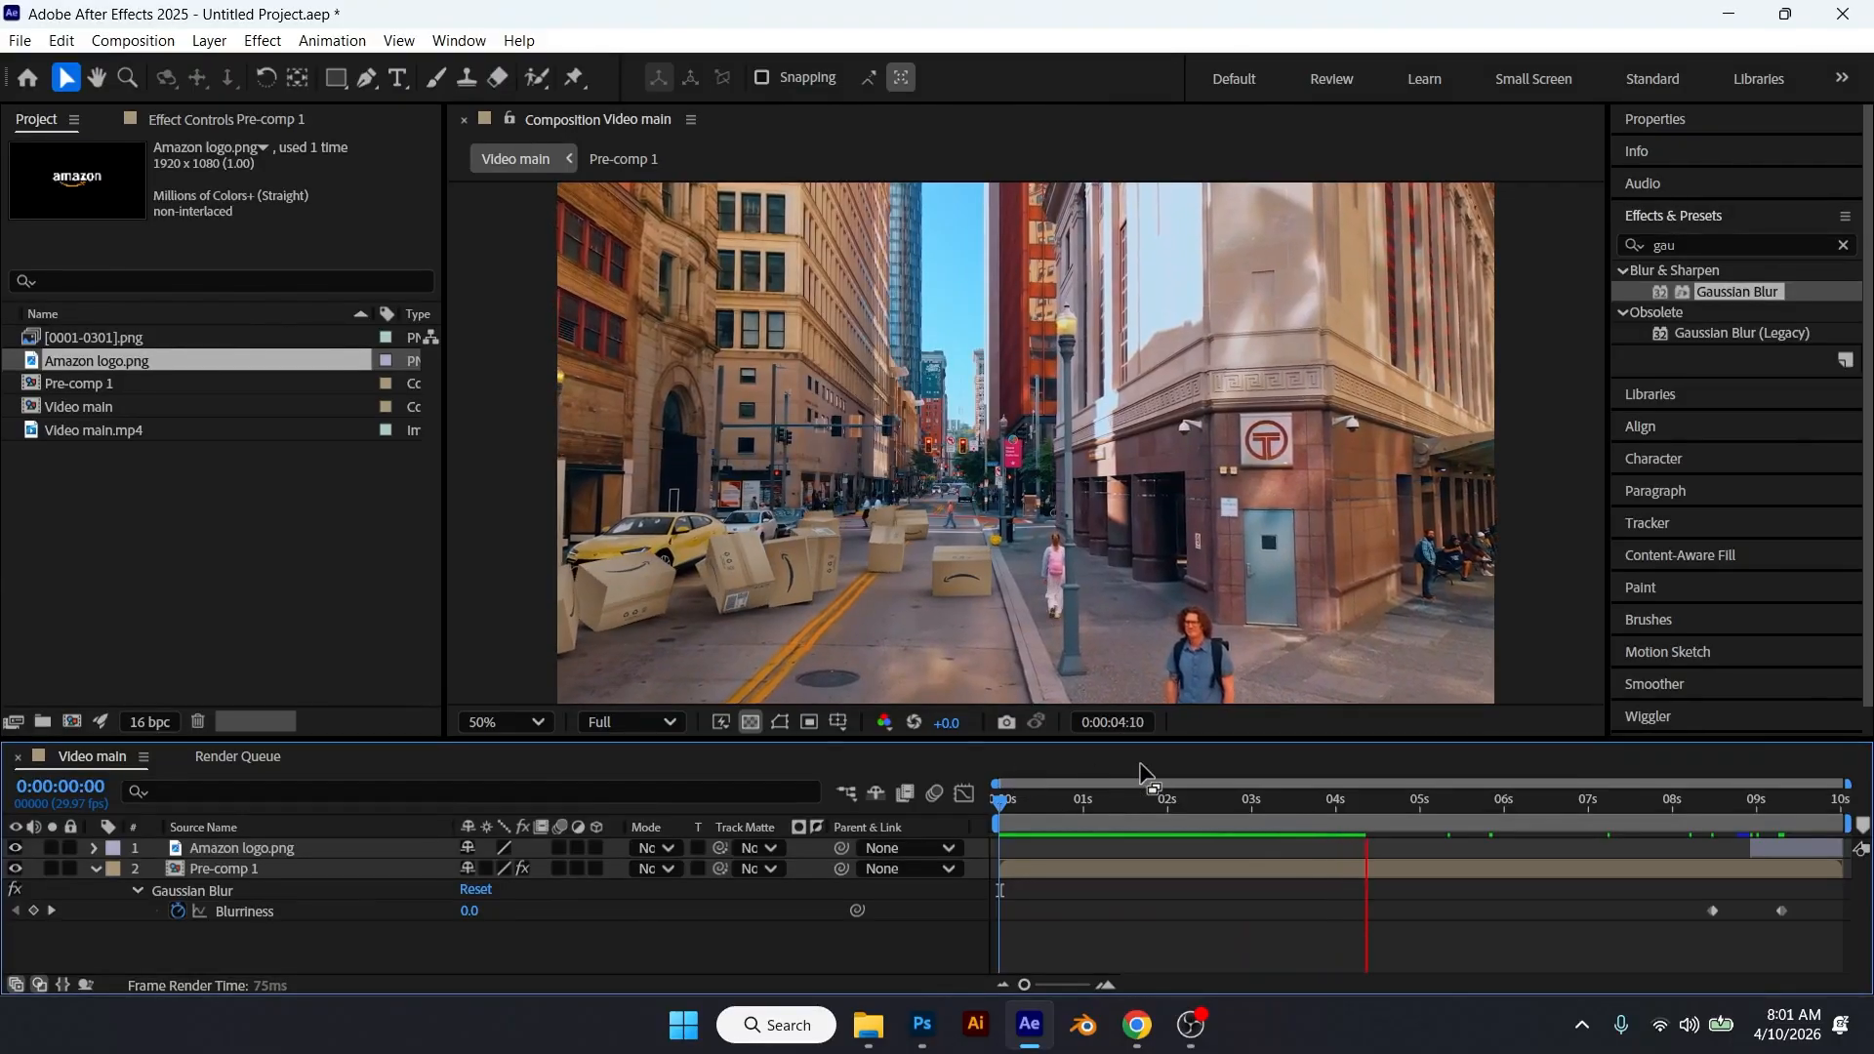
{"action": "left_click", "coordinate": [1267, 802]}
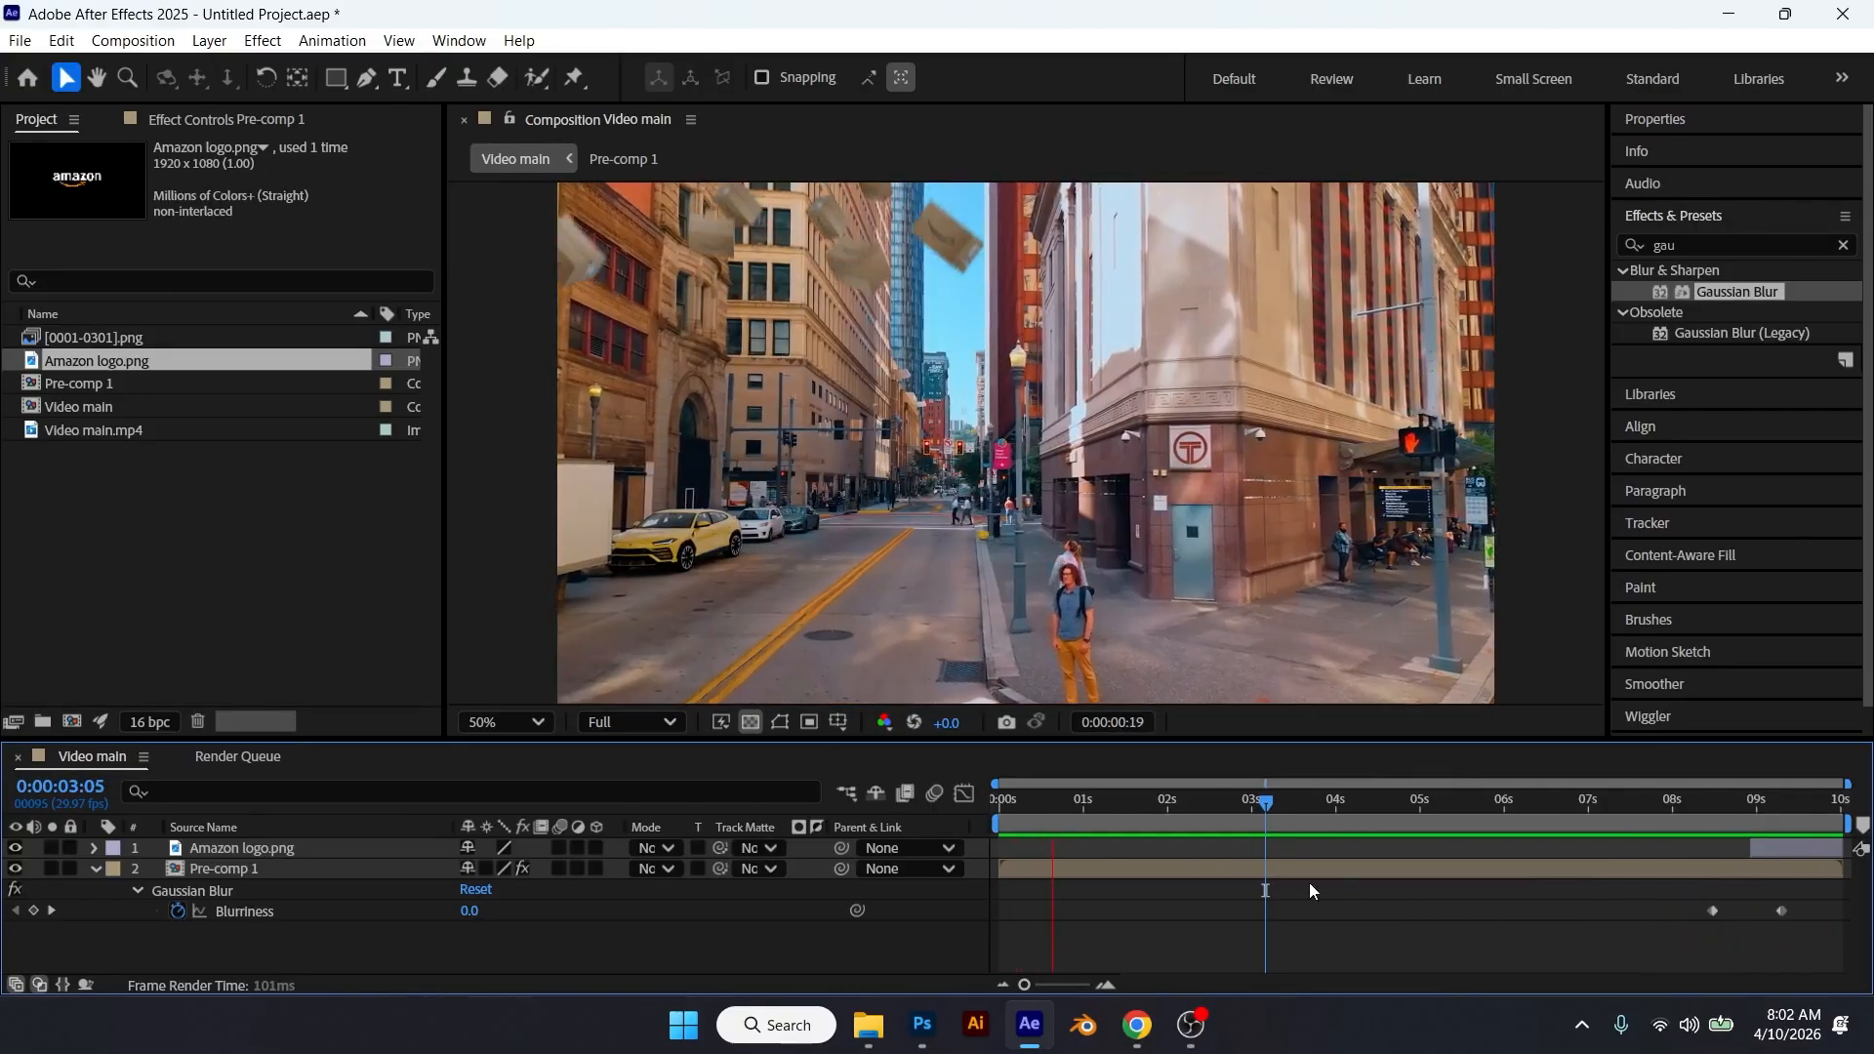
{"action": "left_click_drag", "start_coordinate": [1054, 804], "coordinate": [992, 800]}
{"action": "key", "text": "space"}
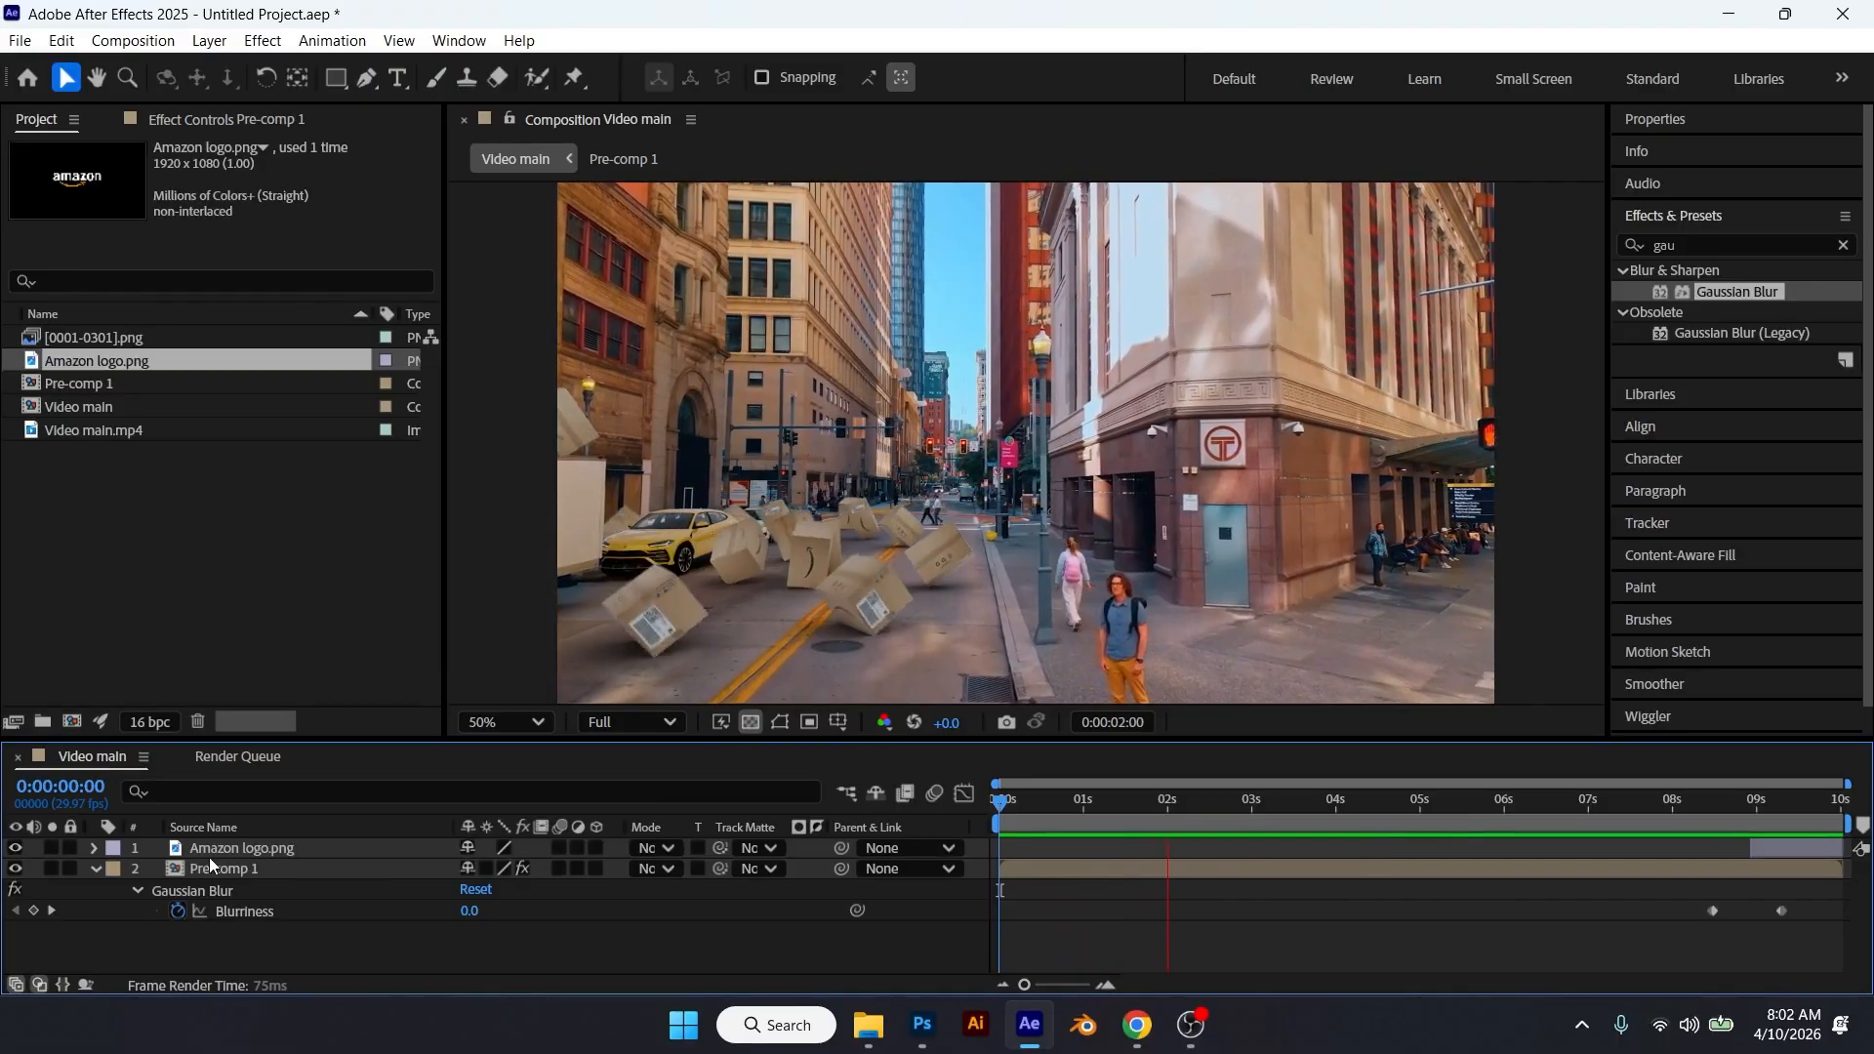
{"action": "left_click", "coordinate": [95, 869]}
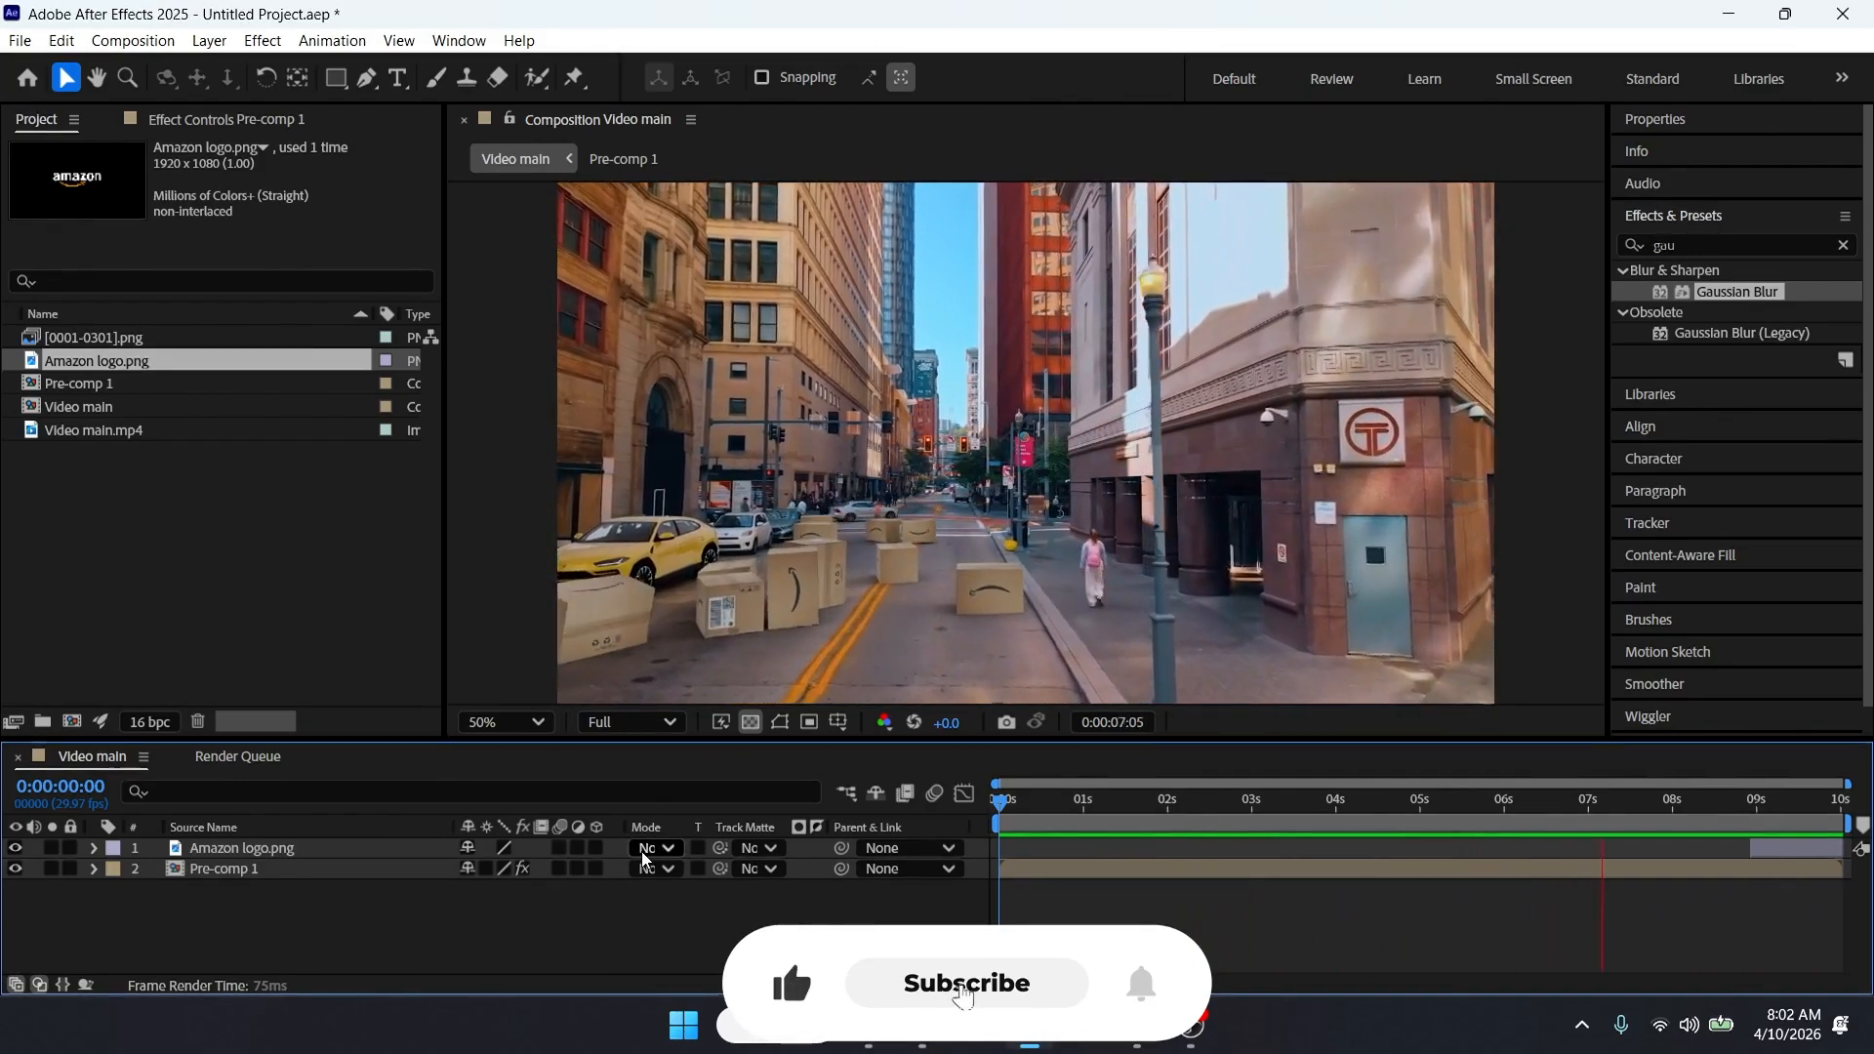
{"action": "key", "text": "space"}
Step: Add the Video main composition to the Render Queue
{"action": "left_click", "coordinate": [18, 42]}
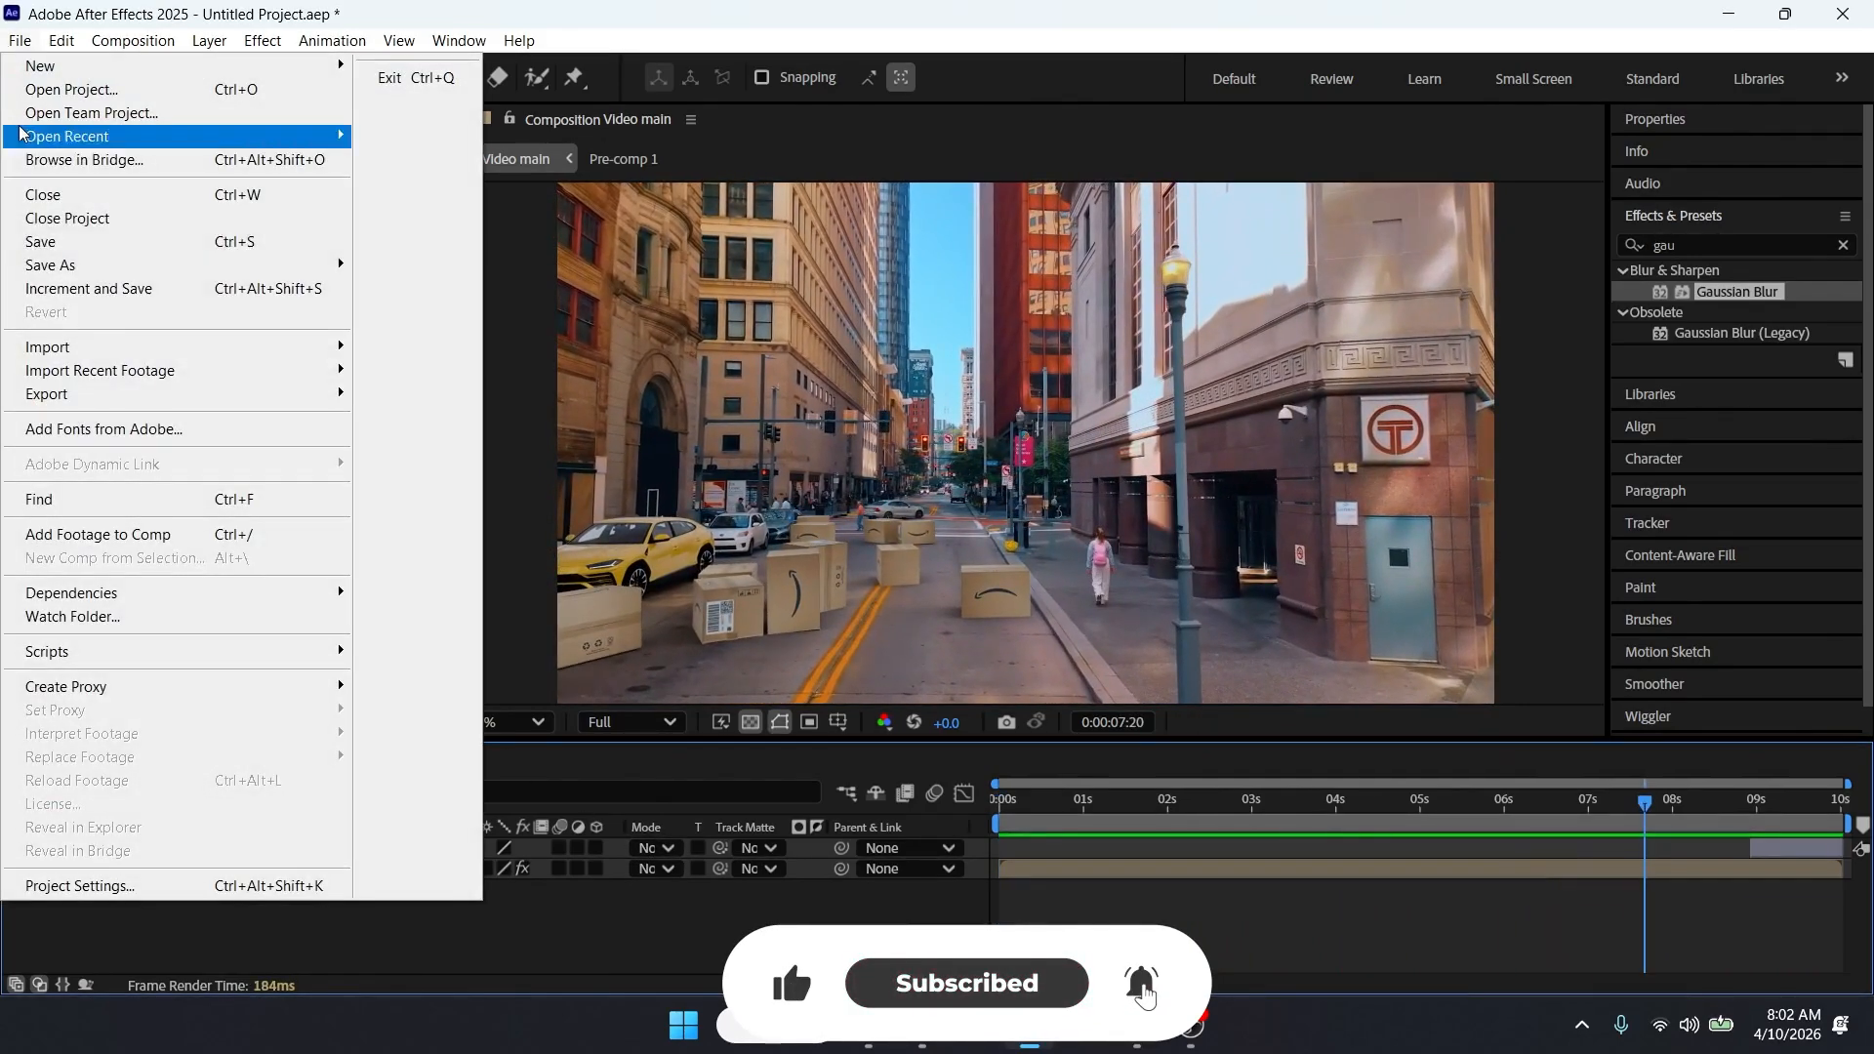
{"action": "mouse_move", "coordinate": [124, 398]}
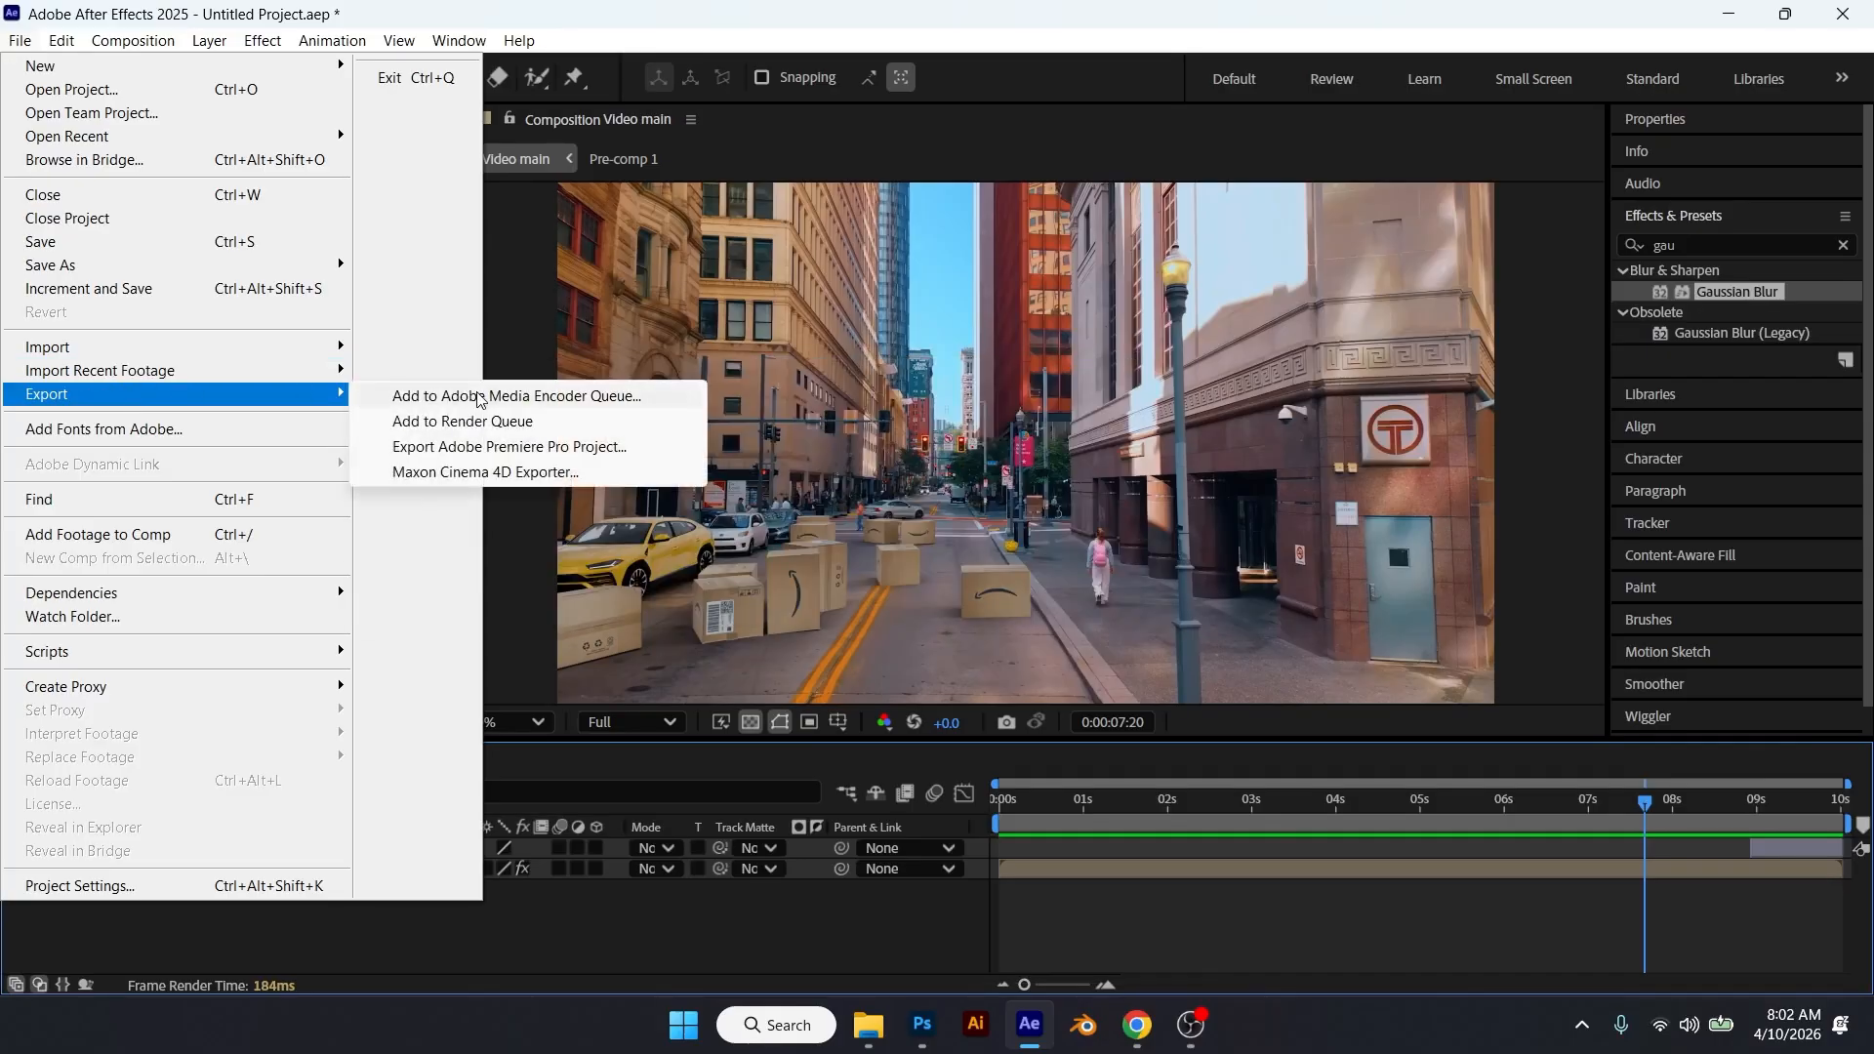
{"action": "left_click", "coordinate": [499, 423]}
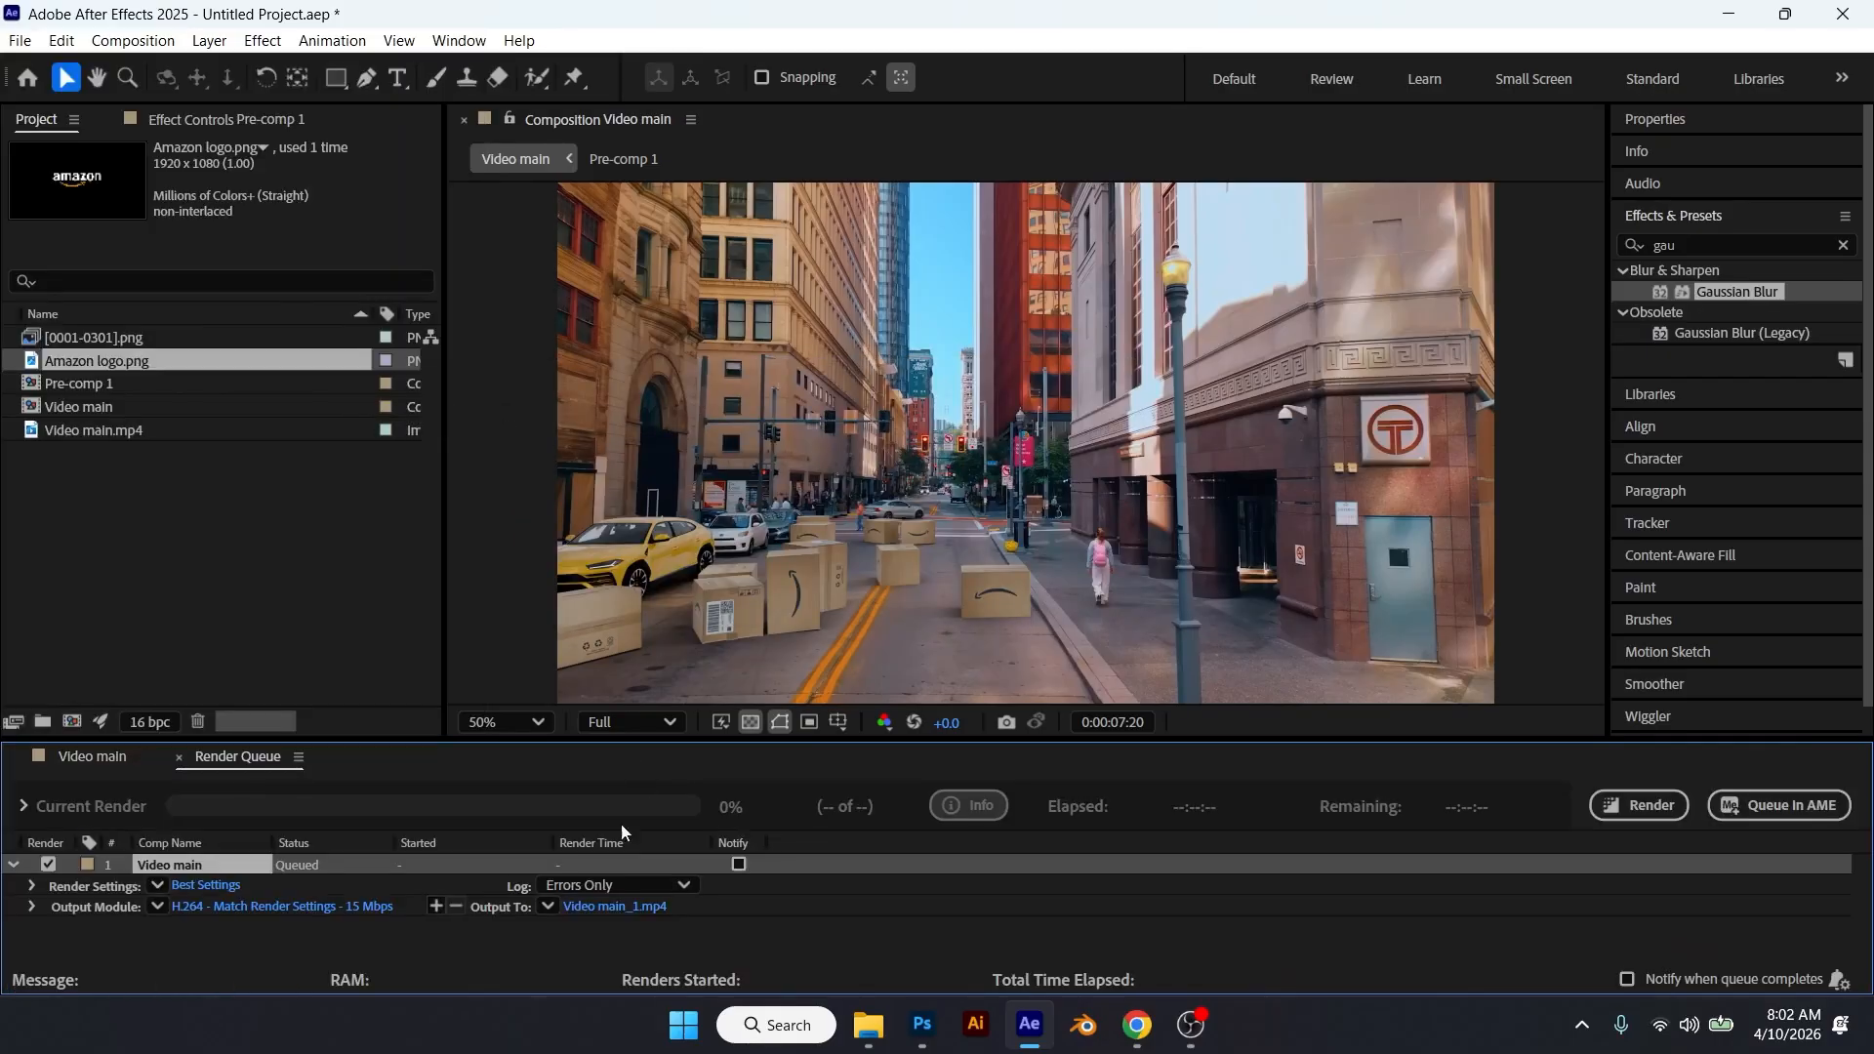
Step: Set the output file to Final video in H.264 (*.mp4) format in the Boxes CGI folder and render it
{"action": "left_click", "coordinate": [653, 910]}
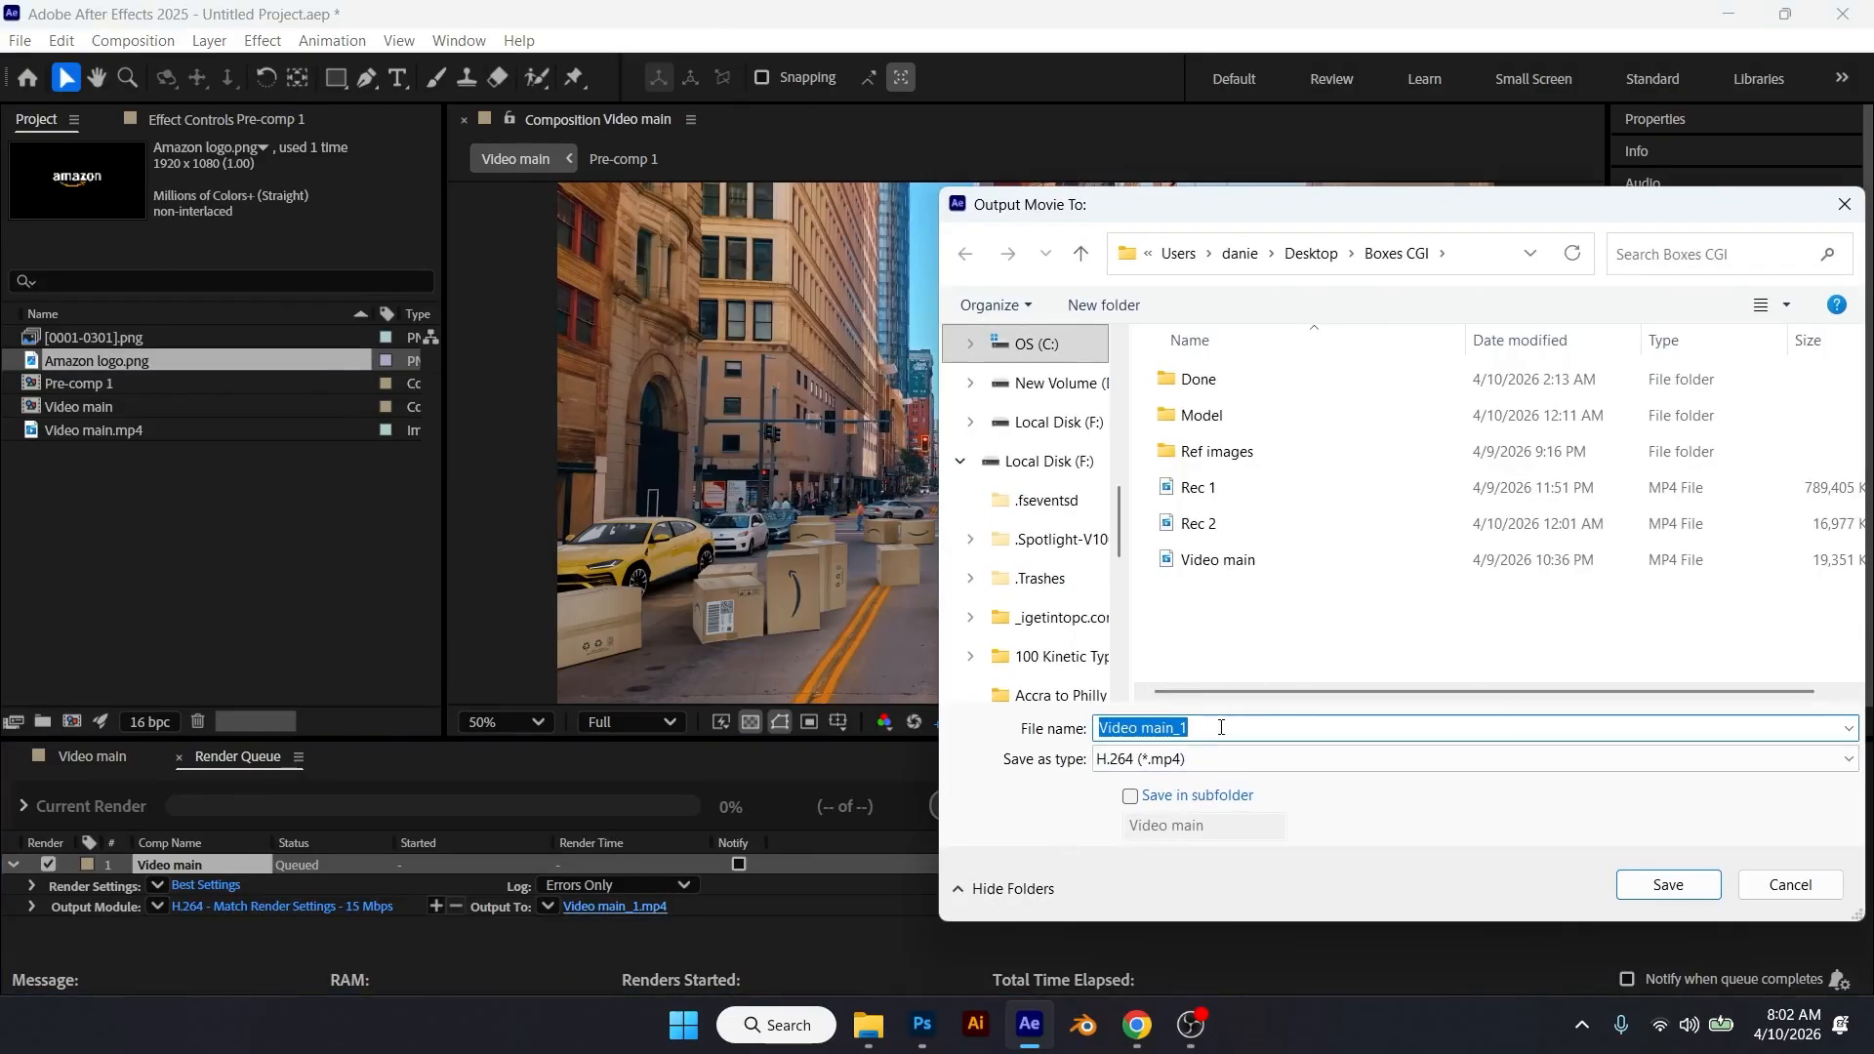
{"action": "type", "text": "Final video"}
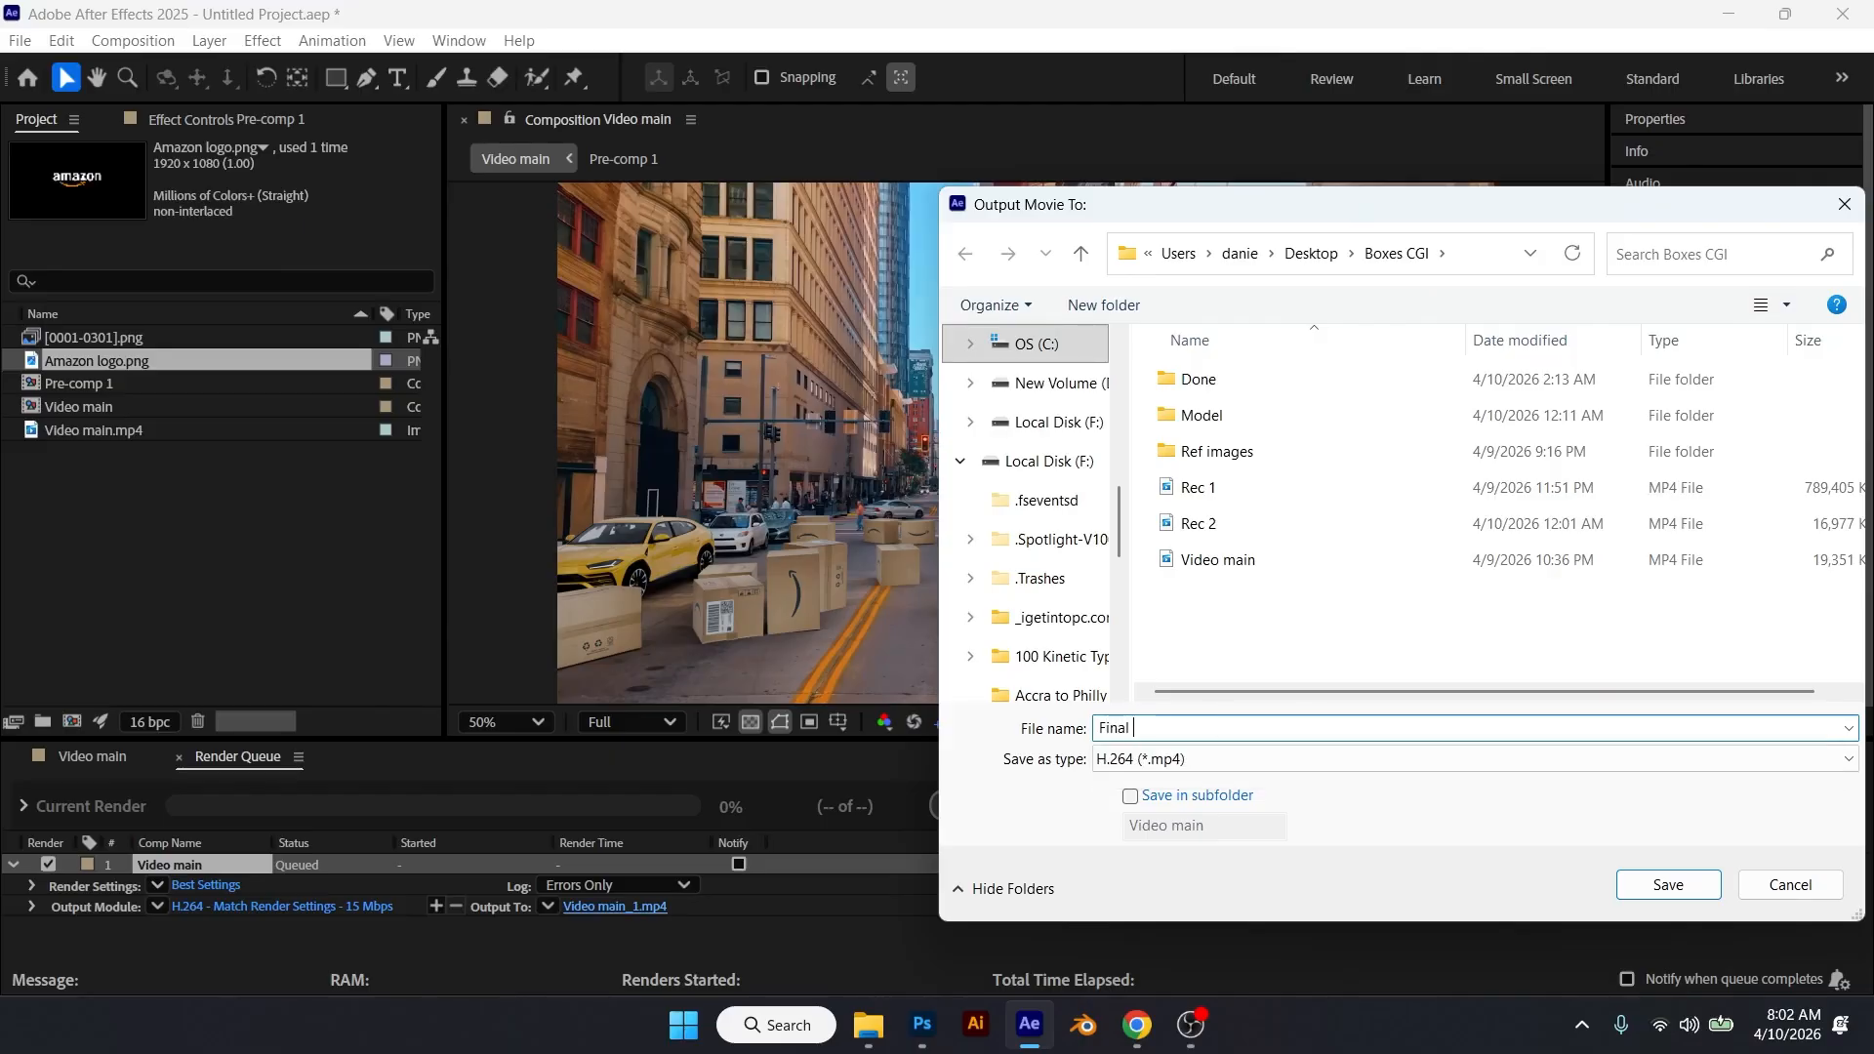
{"action": "left_click", "coordinate": [1339, 759]}
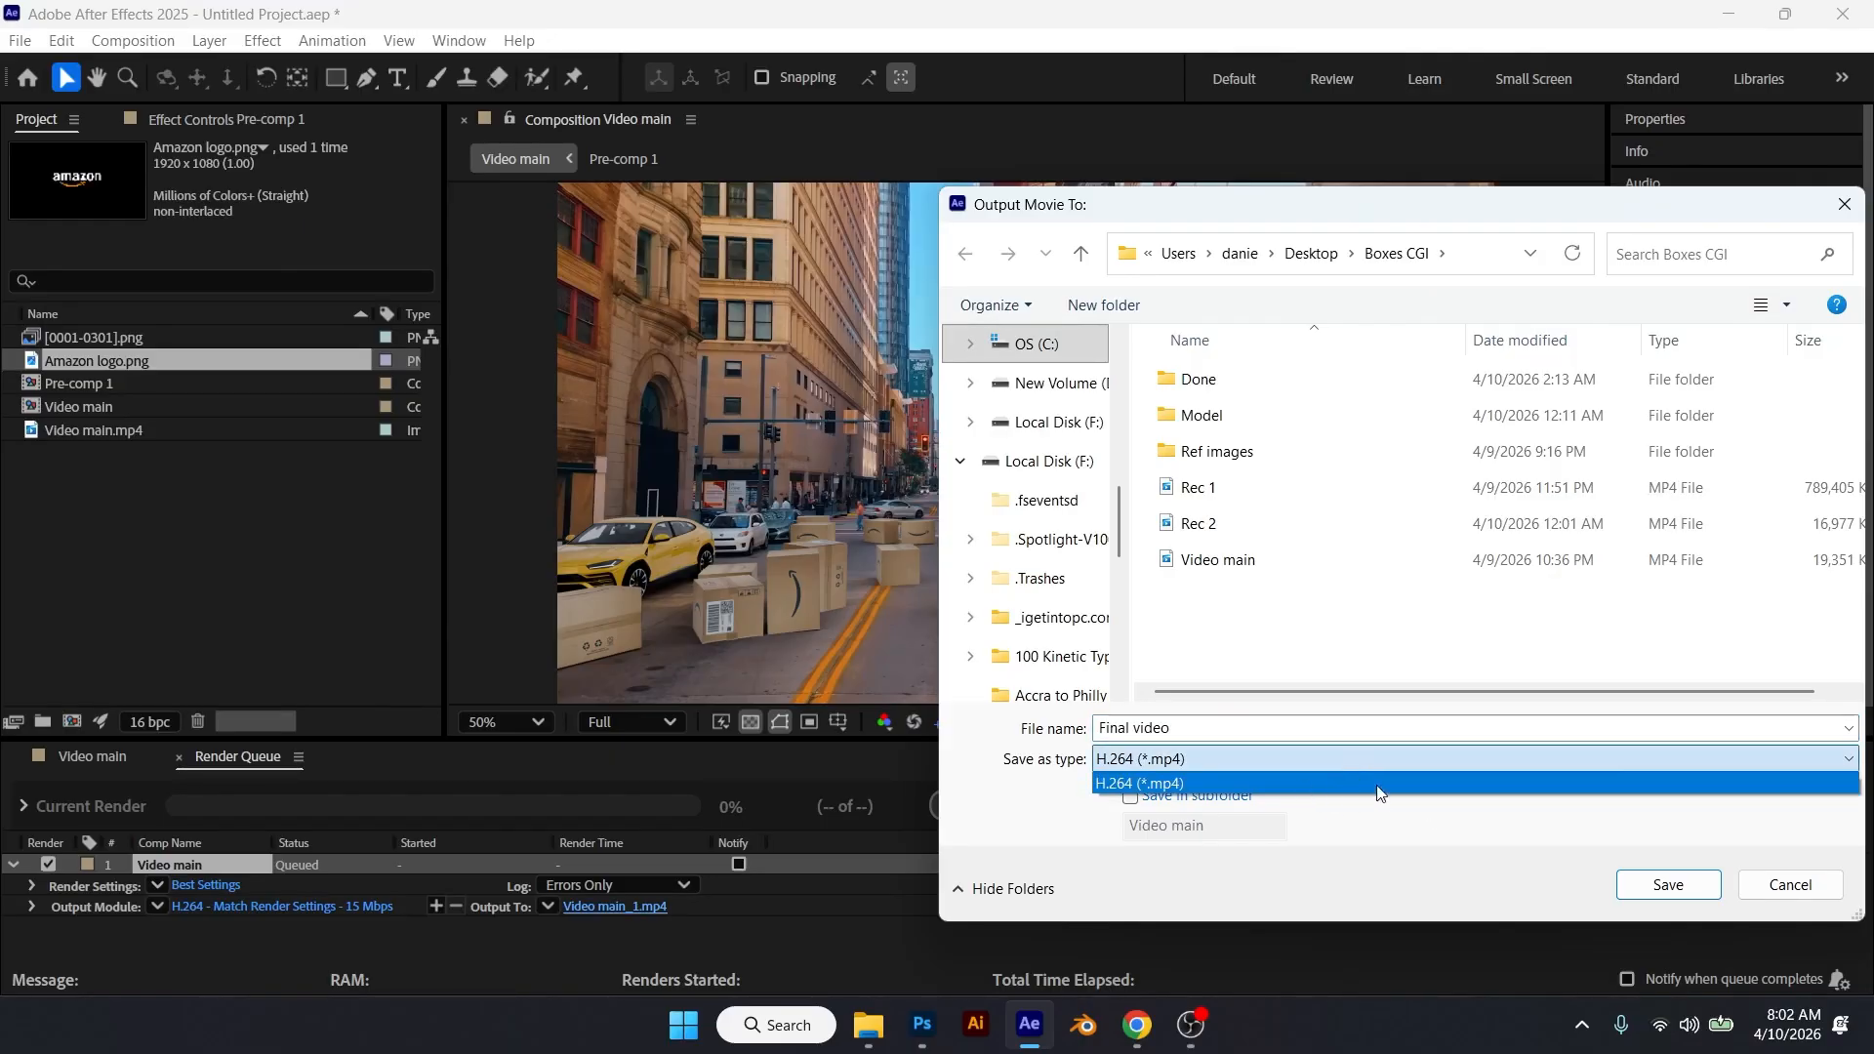
{"action": "left_click", "coordinate": [1503, 823]}
{"action": "left_click", "coordinate": [1669, 882]}
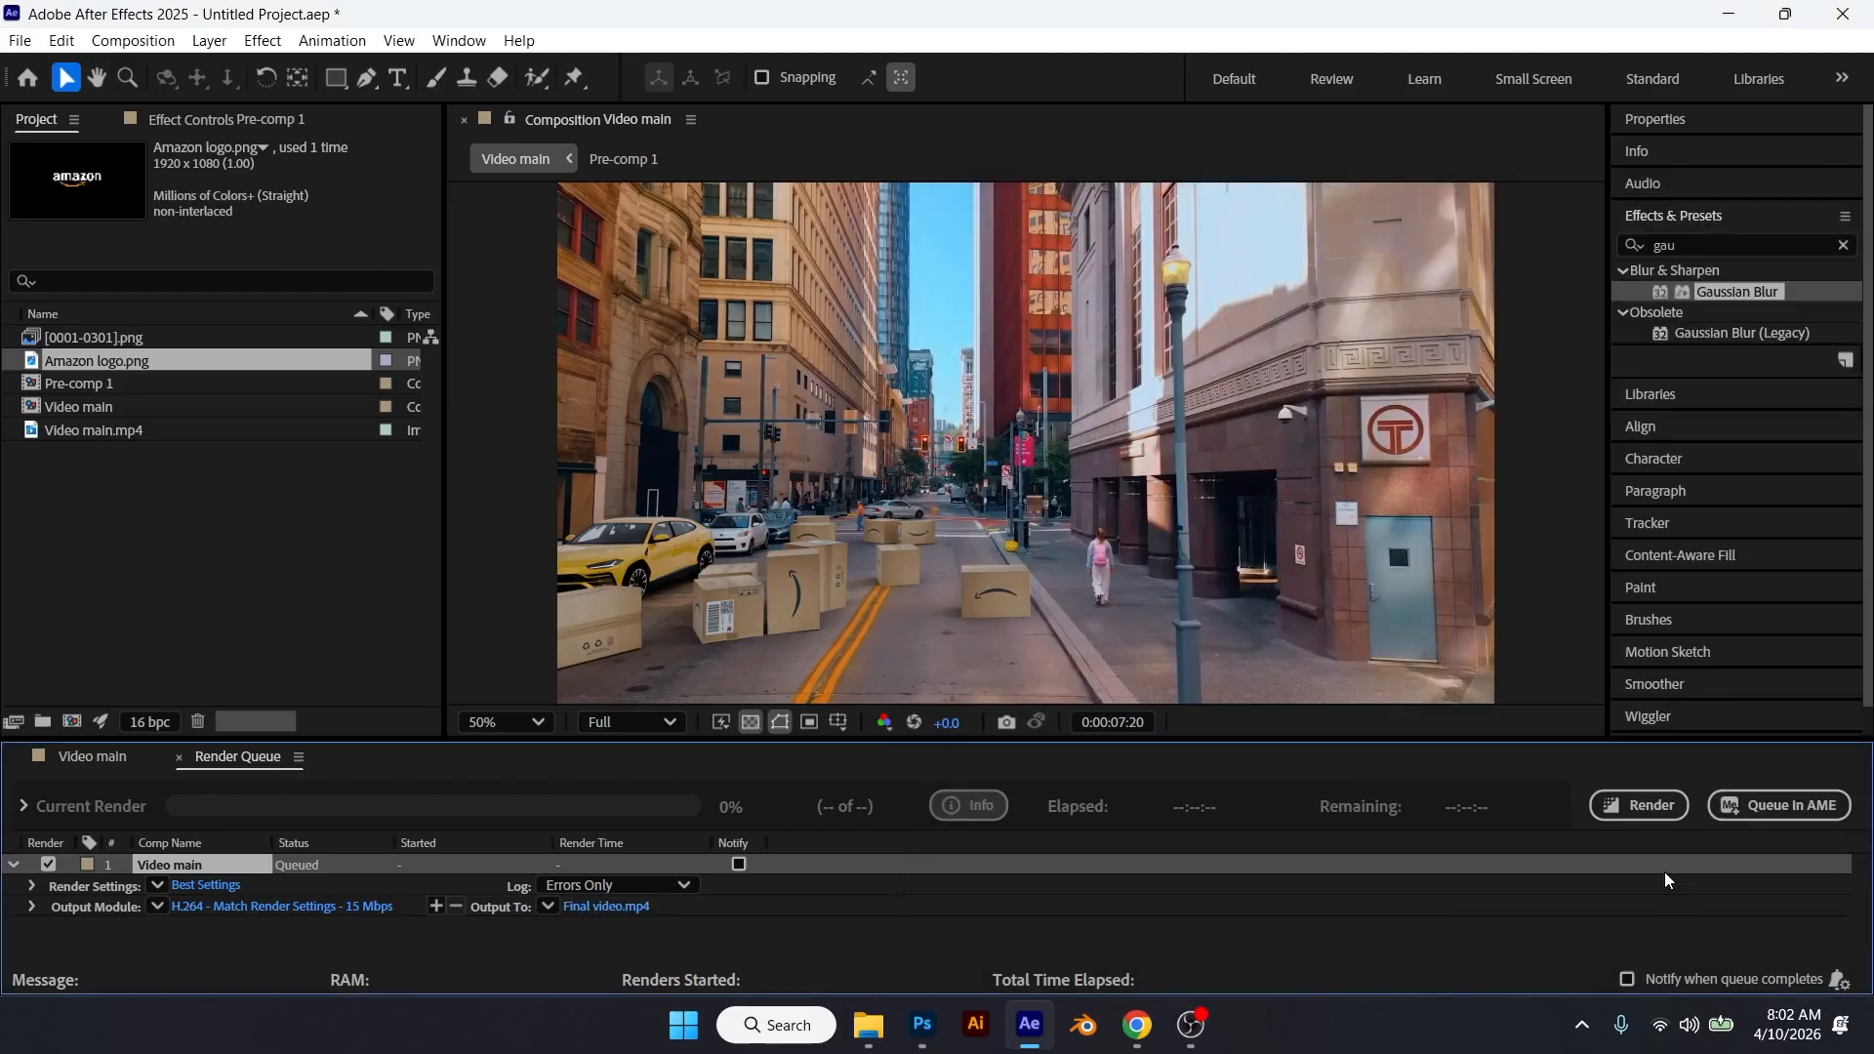
{"action": "left_click", "coordinate": [1654, 810]}
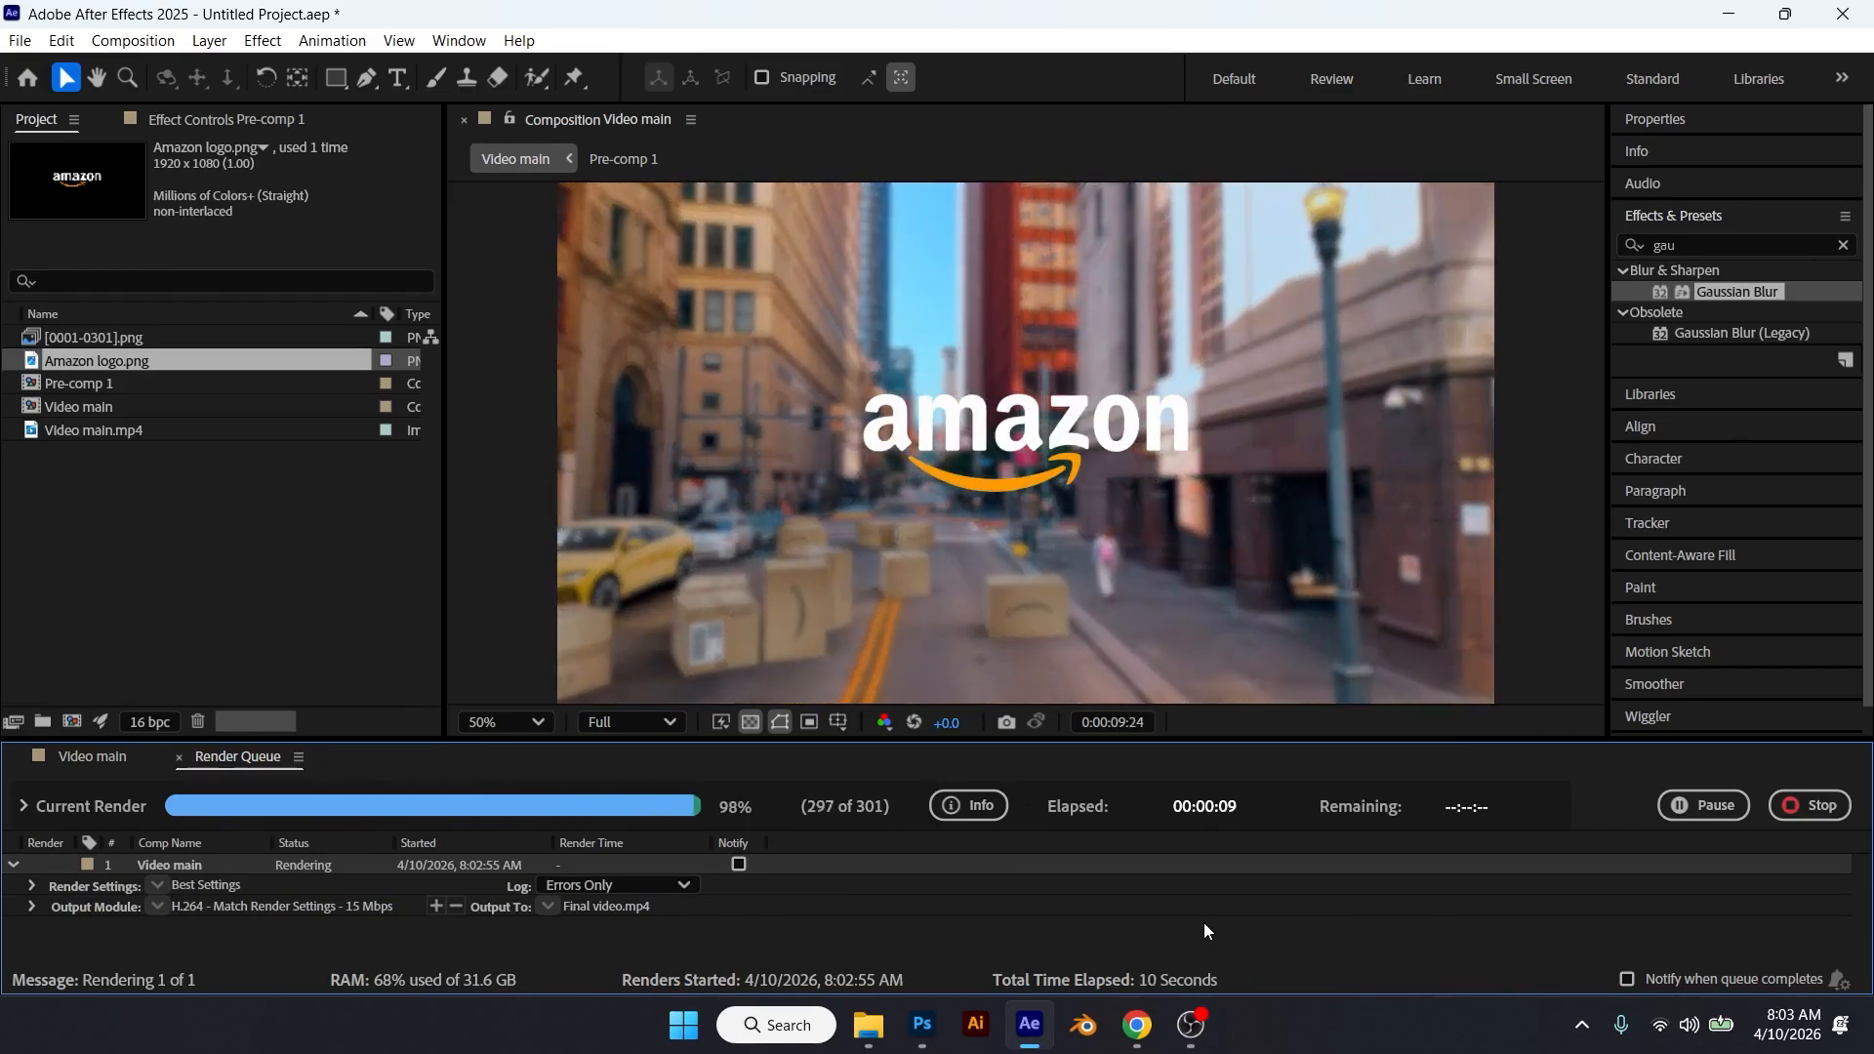
Step: Switch to the Boxes CGI folder in File Explorer and open Final video to watch the rendered result
{"action": "mouse_move", "coordinate": [888, 1018]}
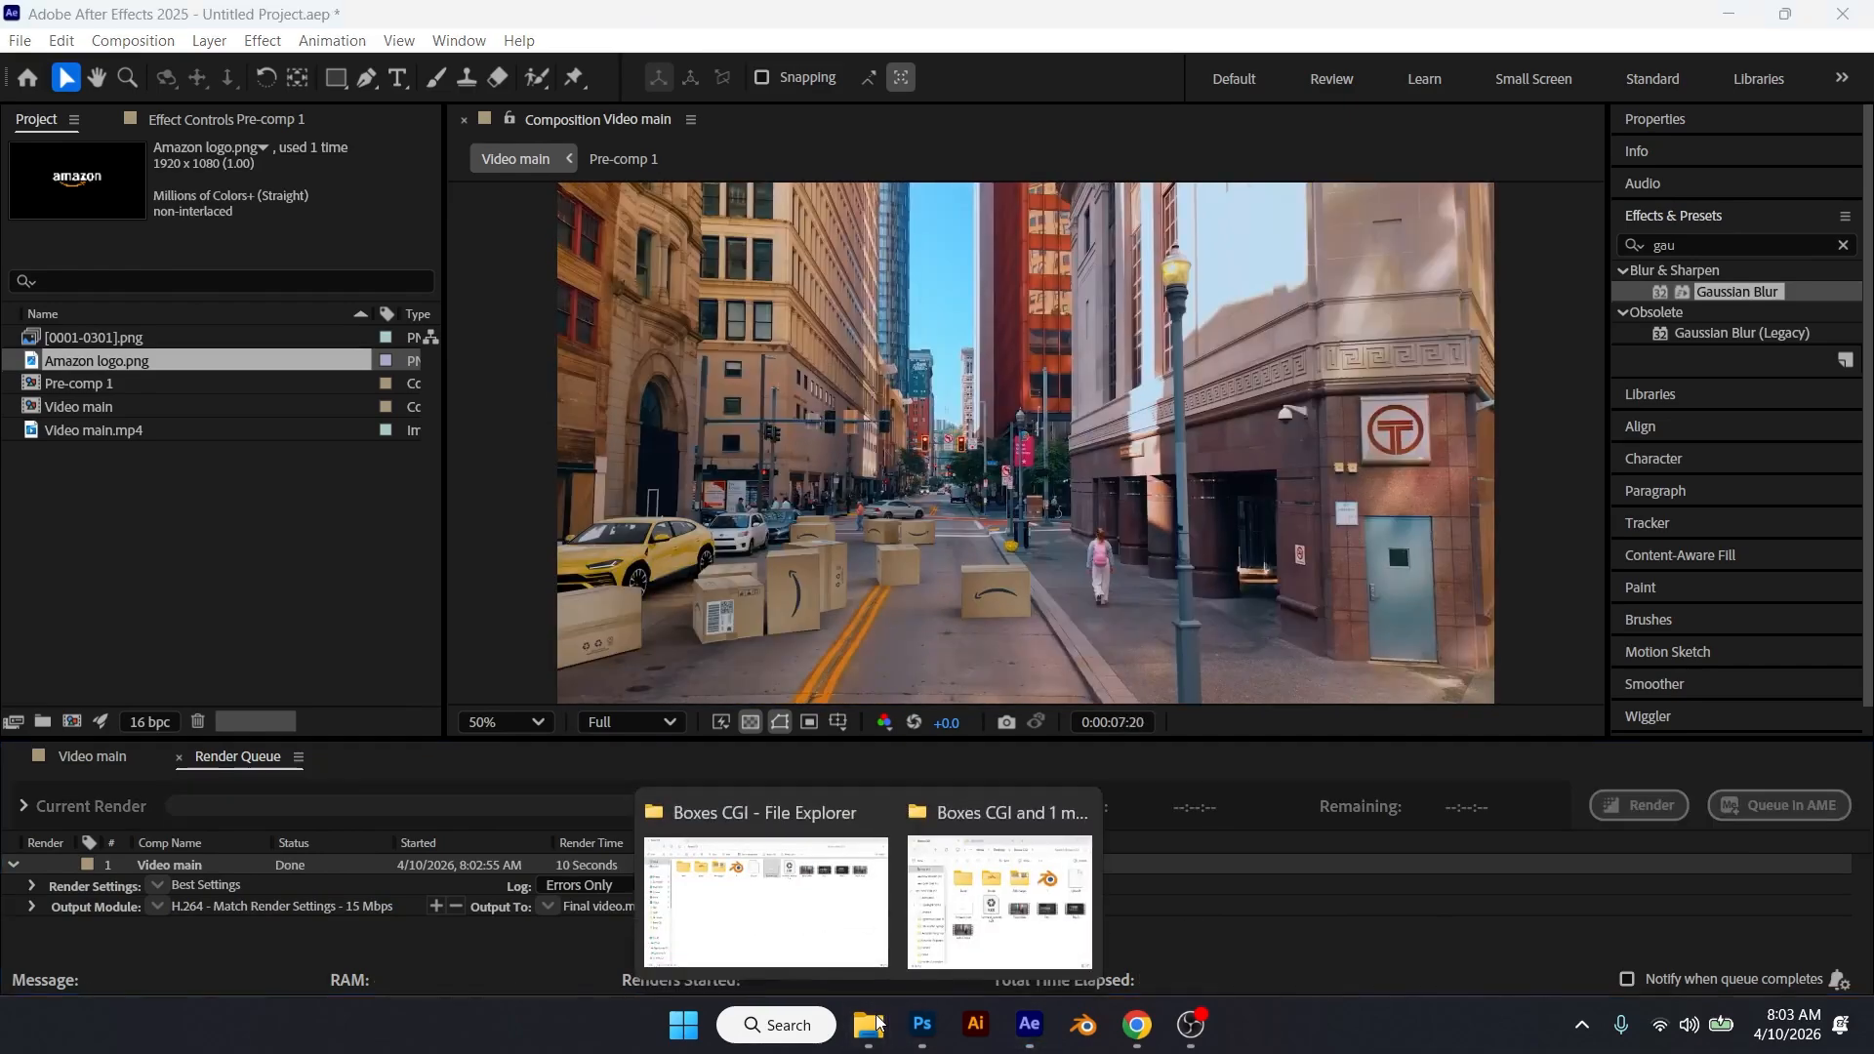
{"action": "left_click", "coordinate": [885, 914]}
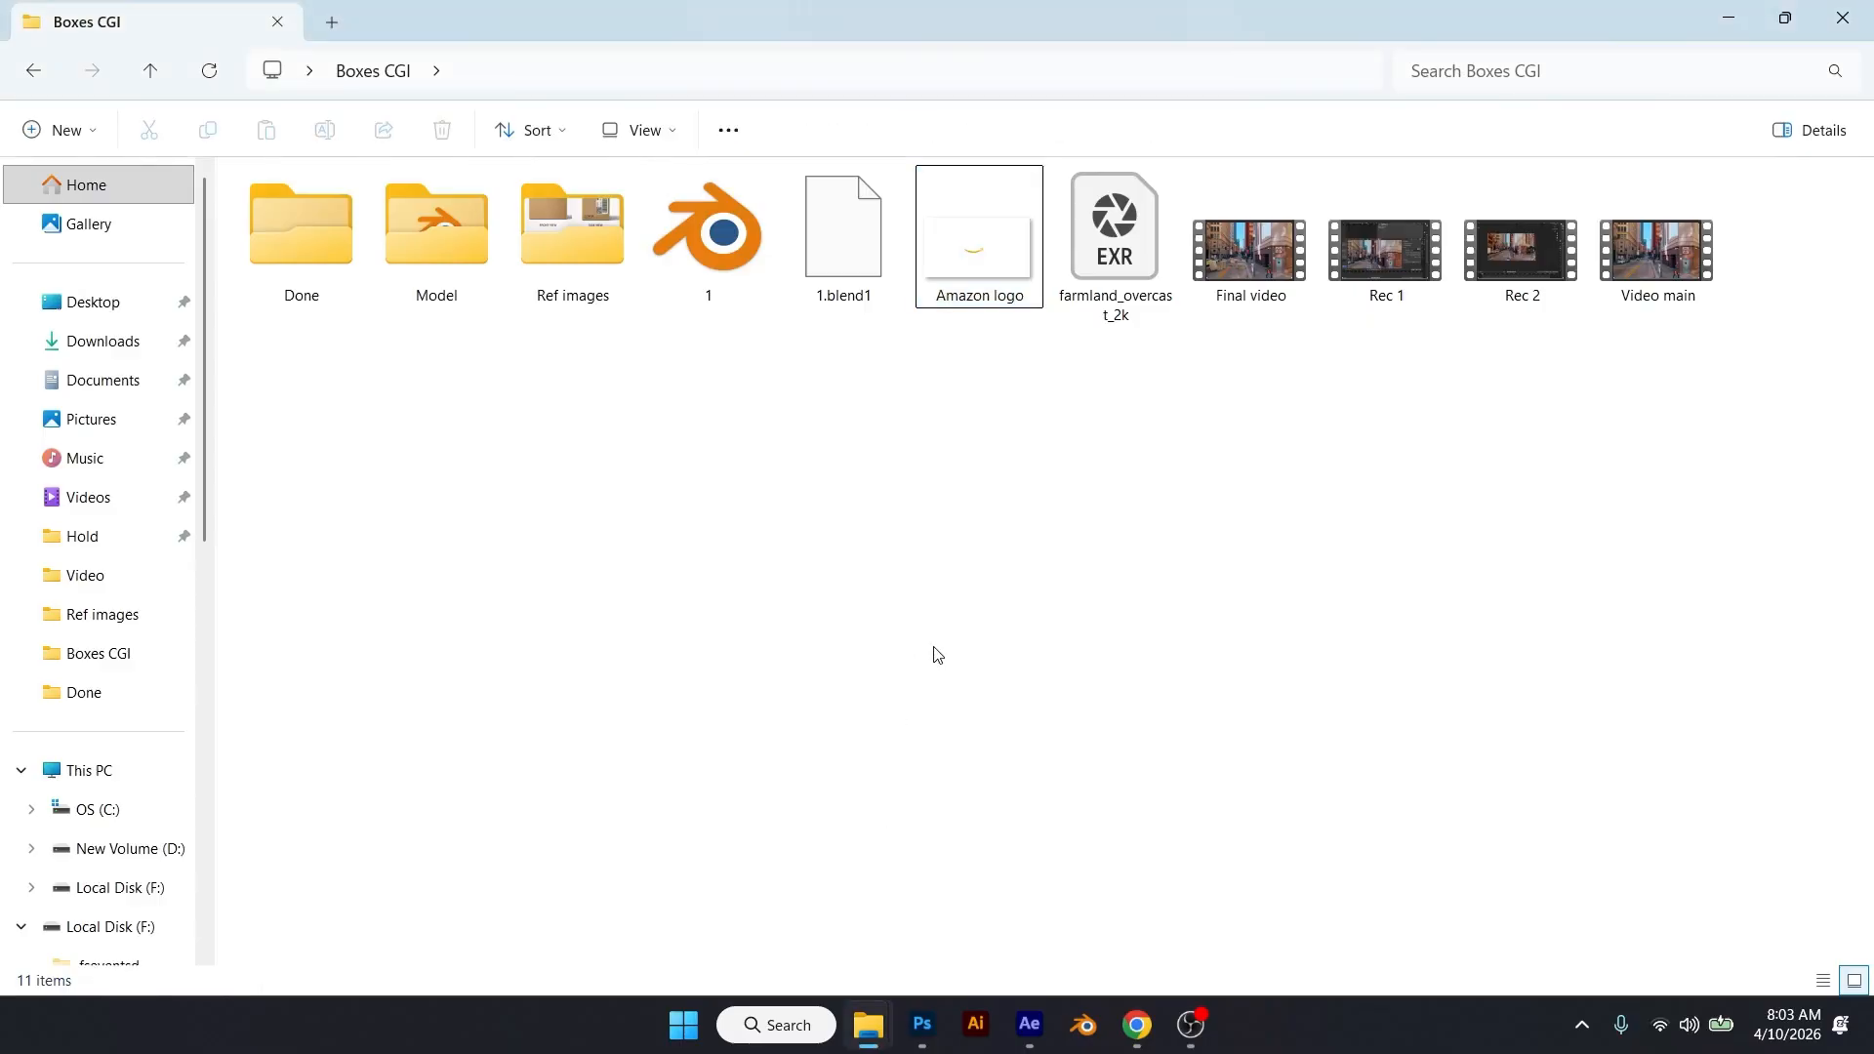
{"action": "double_click", "coordinate": [1247, 256]}
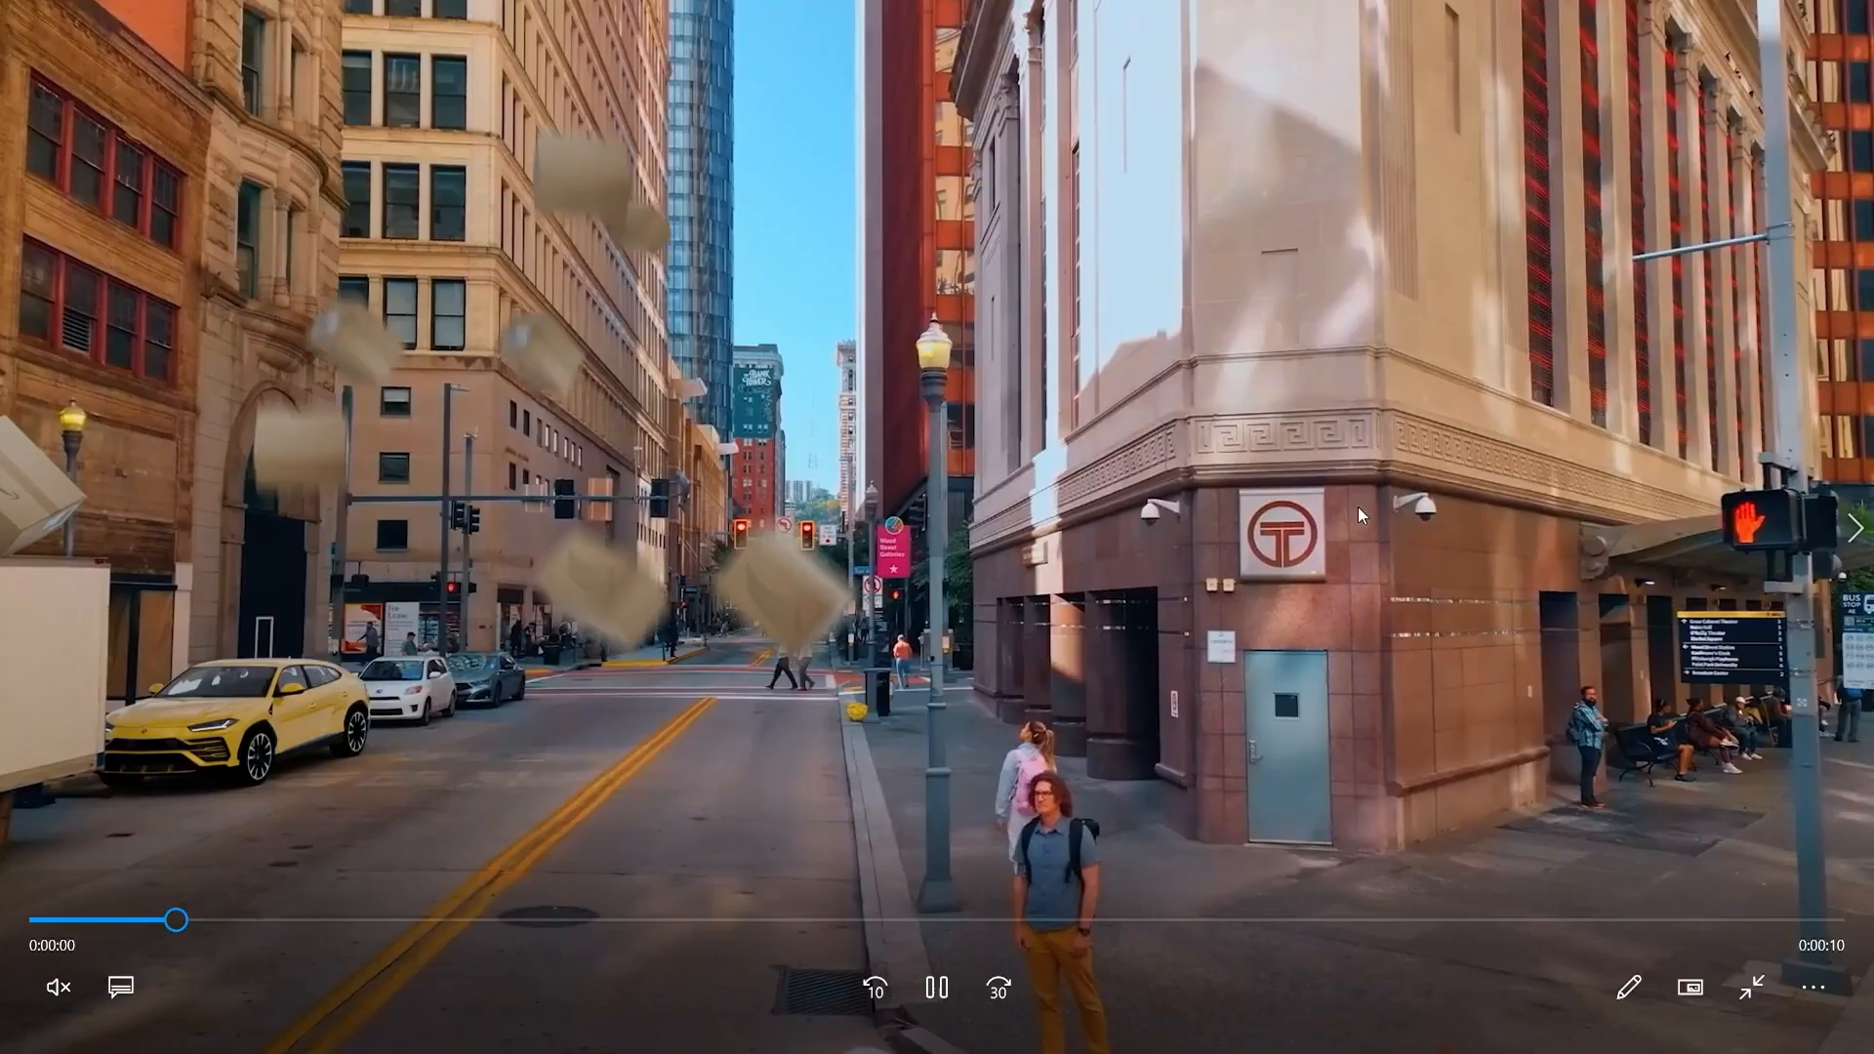